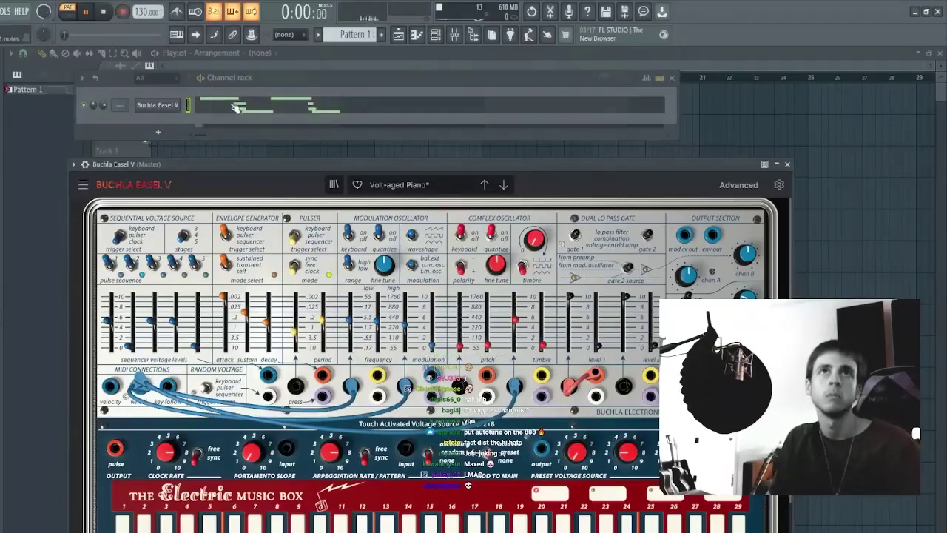
Step: Open the Buchla Easel V melody in the piano roll, move it to the start of bar 1 and transpose it down an octave
left_click(235, 108)
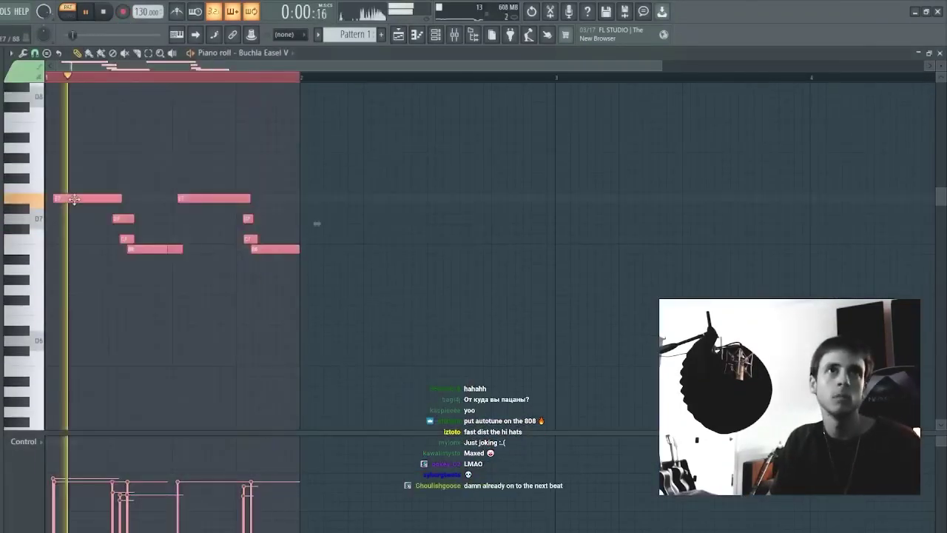
left_click_drag(76, 197, 65, 195)
key("ctrl+Down")
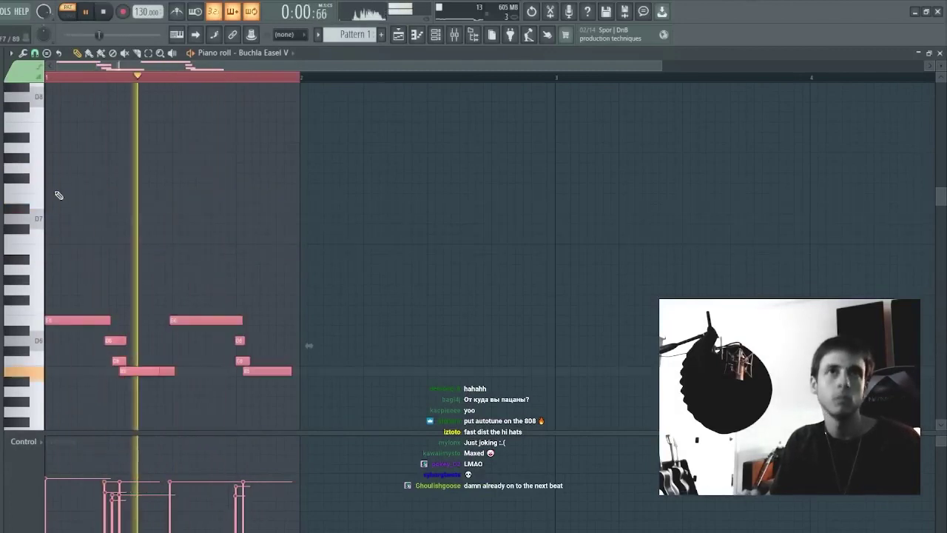
Step: Listen to the melody and transpose all of its notes up one octave
key("space")
key("space")
left_click(98, 200, "ctrl")
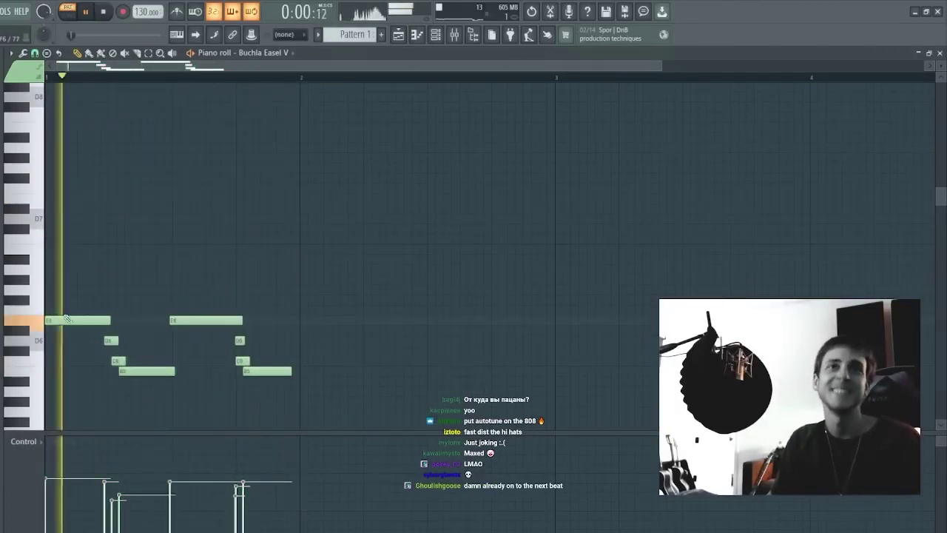
key("space")
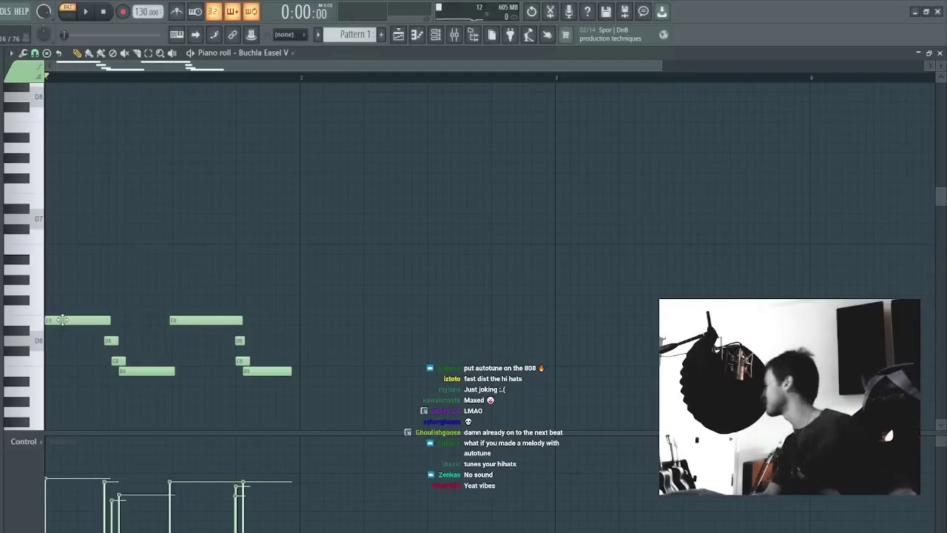
key("space")
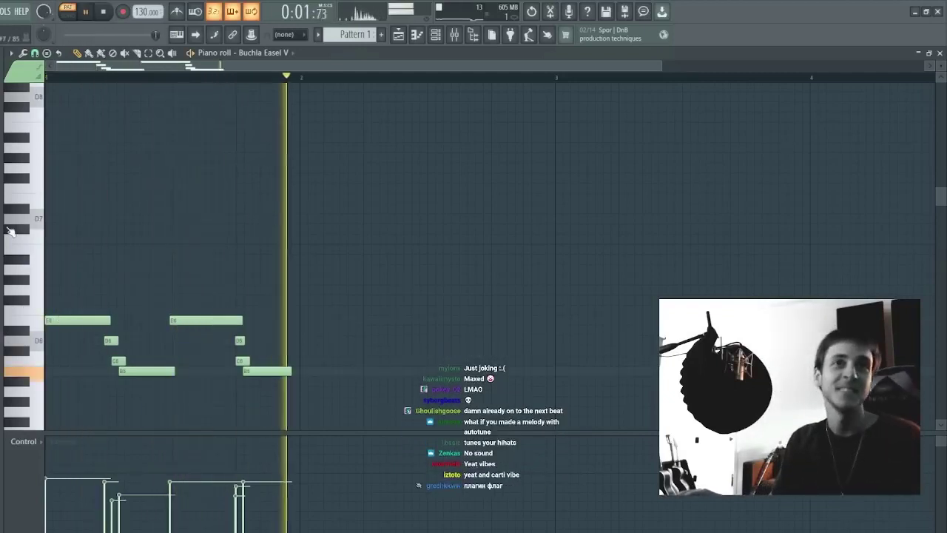
key("ctrl+Up")
key("ctrl+a")
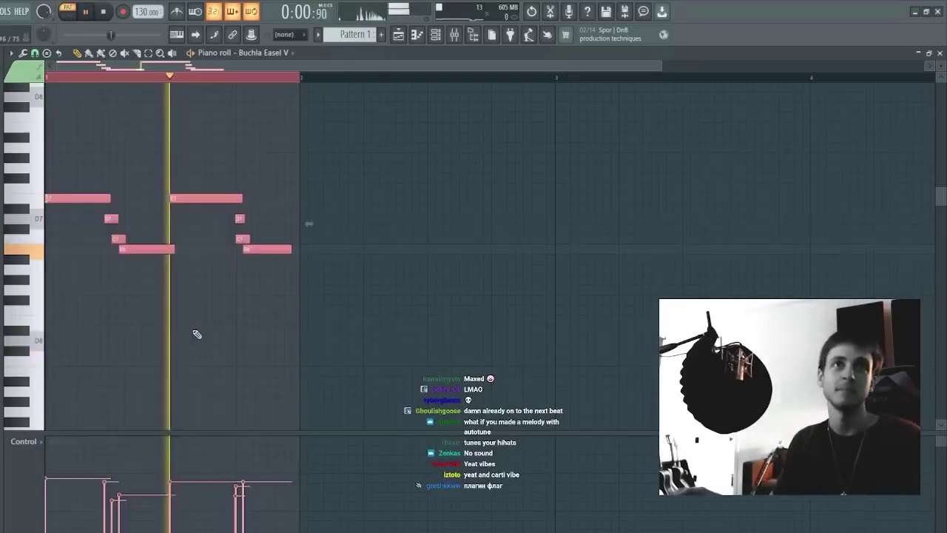
Step: Check the melody against the metronome and adjust the time stretch of all its notes to fit bar 1
left_click_drag(310, 224, 303, 223)
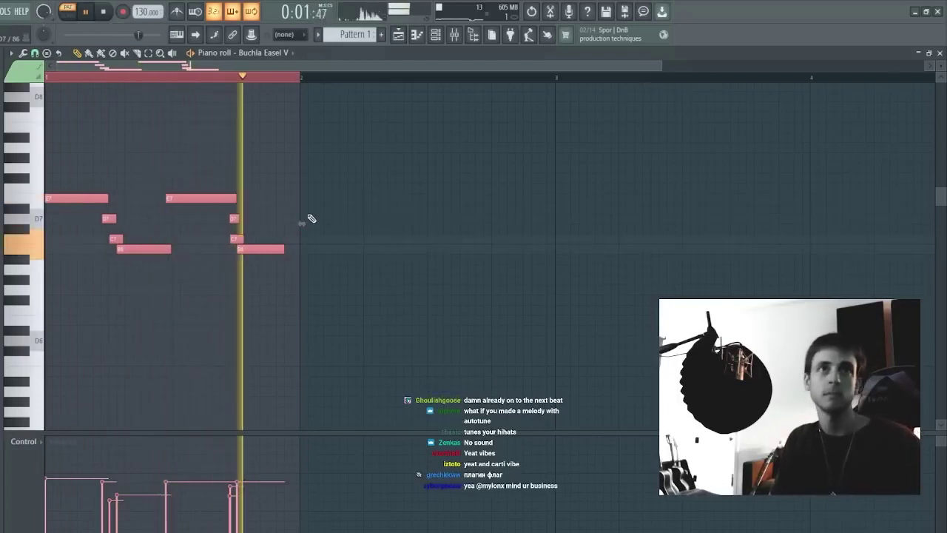
key("space")
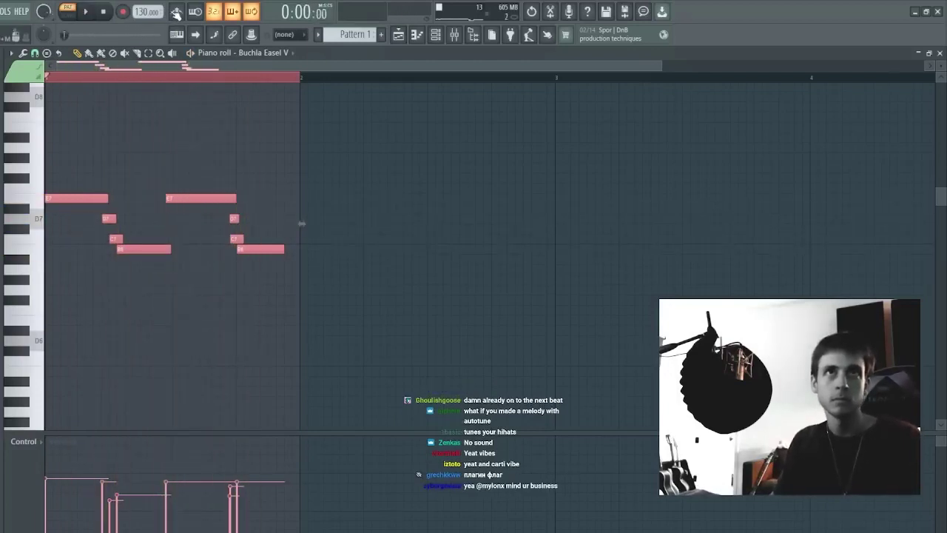
left_click(176, 13)
key("space")
key("space")
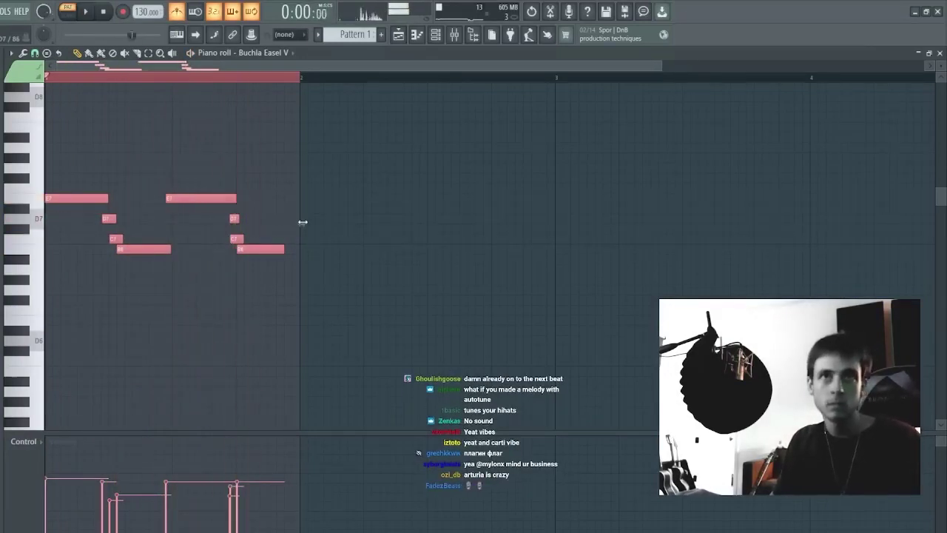
key("space")
left_click_drag(303, 222, 310, 223)
Step: Shift the first phrase's D7, C7 and B6 notes slightly earlier and nudge the second phrase to start at mid-bar
left_click_drag(184, 211, 128, 244)
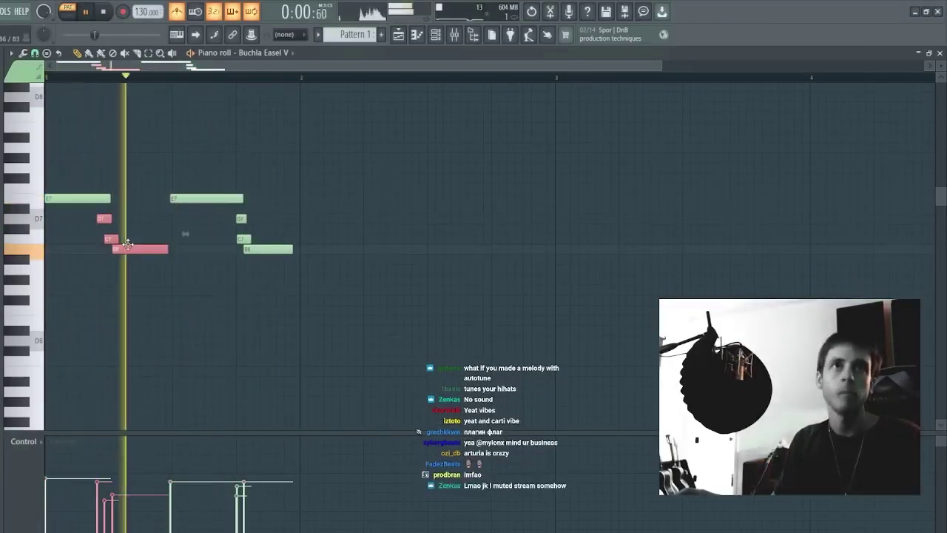
left_click(128, 239, "ctrl")
left_click_drag(178, 154, 393, 375)
key("shift+Right")
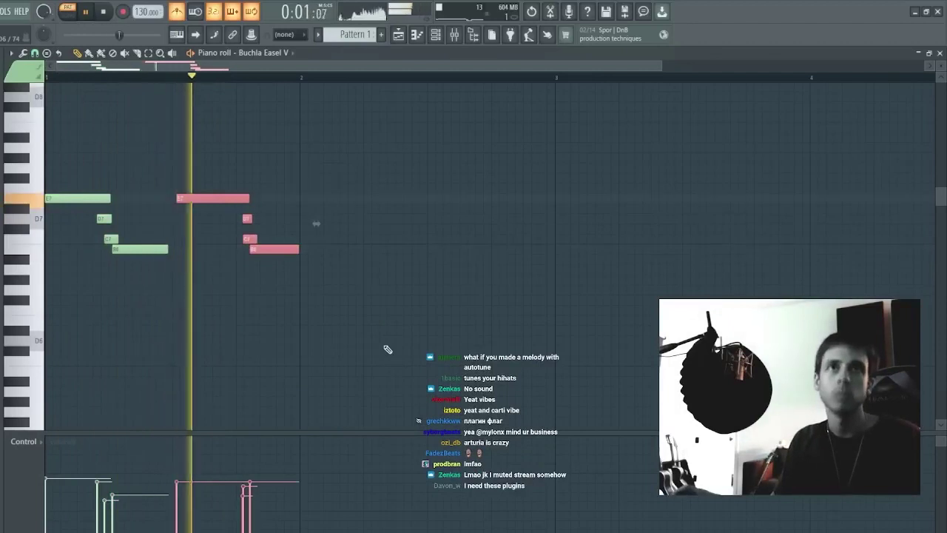
key("shift+Left")
left_click(283, 215, "ctrl")
Step: Replay the melody from the start and duplicate the whole bar 1 phrase into bar 2
key("space")
key("space")
key("ctrl+a")
left_click_drag(207, 199, 459, 216)
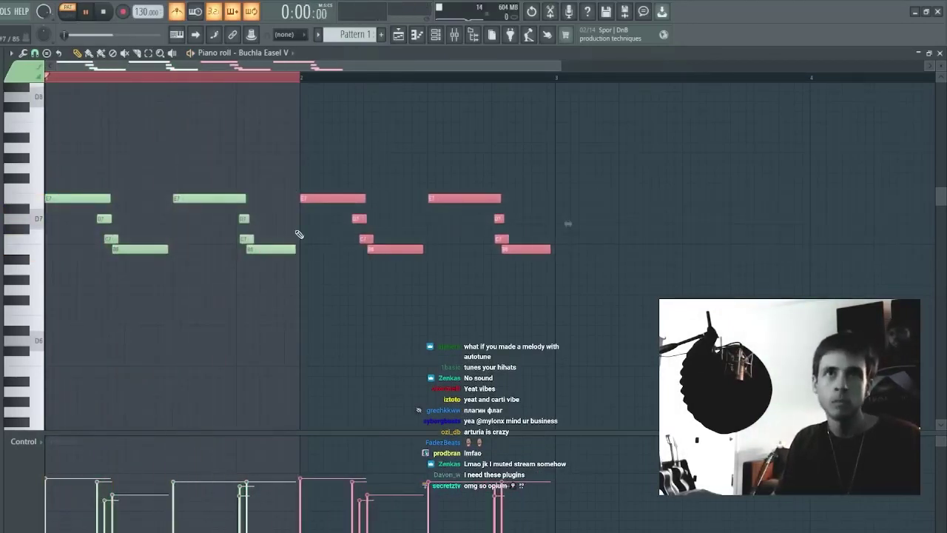
Step: Move the last B6 note of bar 1 later and trim off the part that crosses into bar 2
left_click_drag(262, 249, 299, 249)
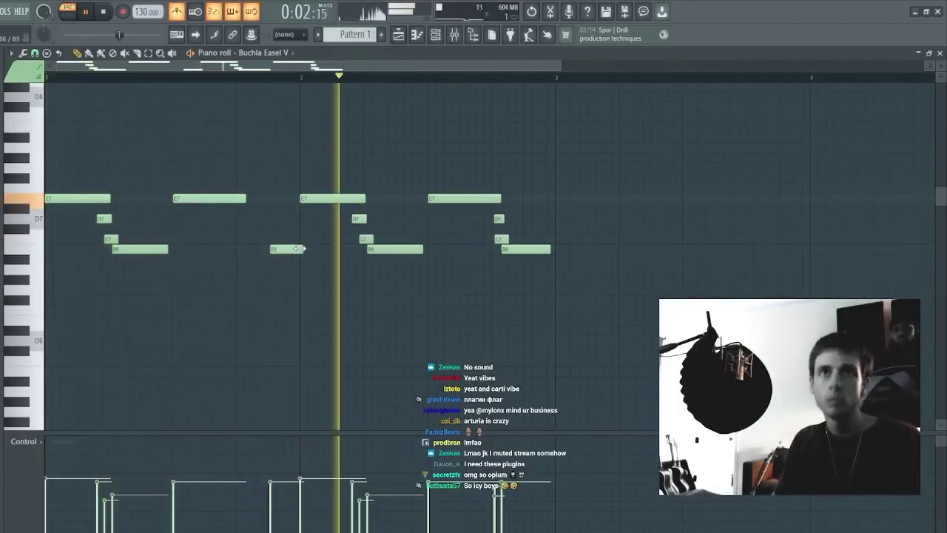
key("c")
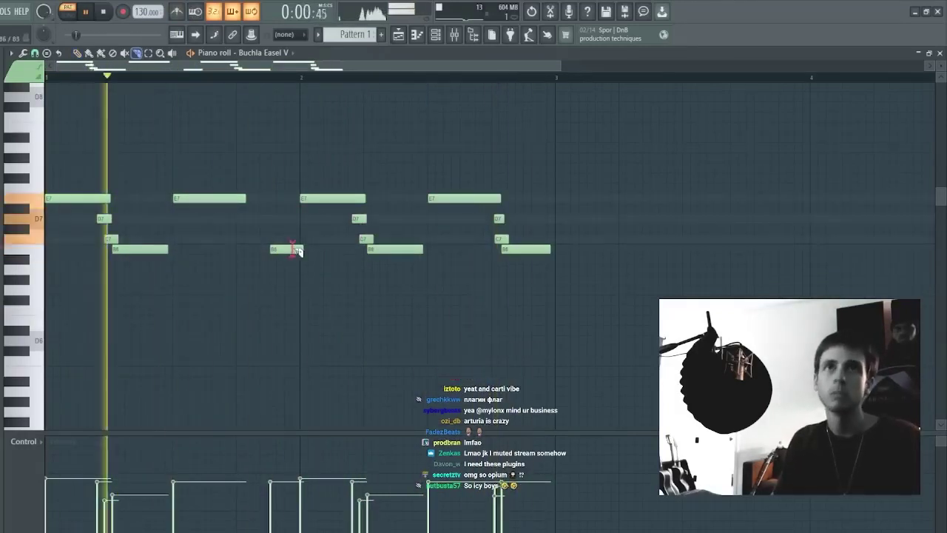
right_click(300, 251)
key("p")
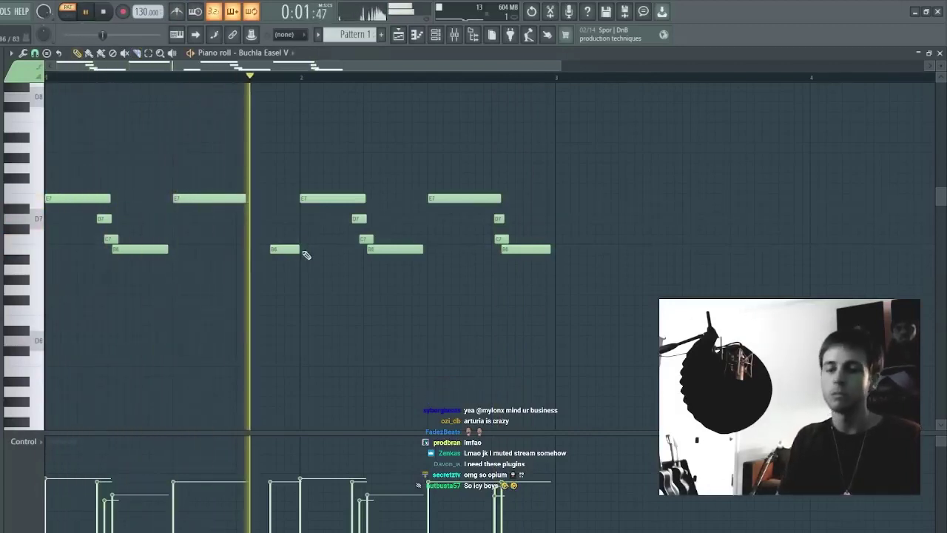
Step: Raise the second long E7 note in bar 2 by one semitone and clear the selection
left_click(452, 199, "ctrl")
key("shift+Up")
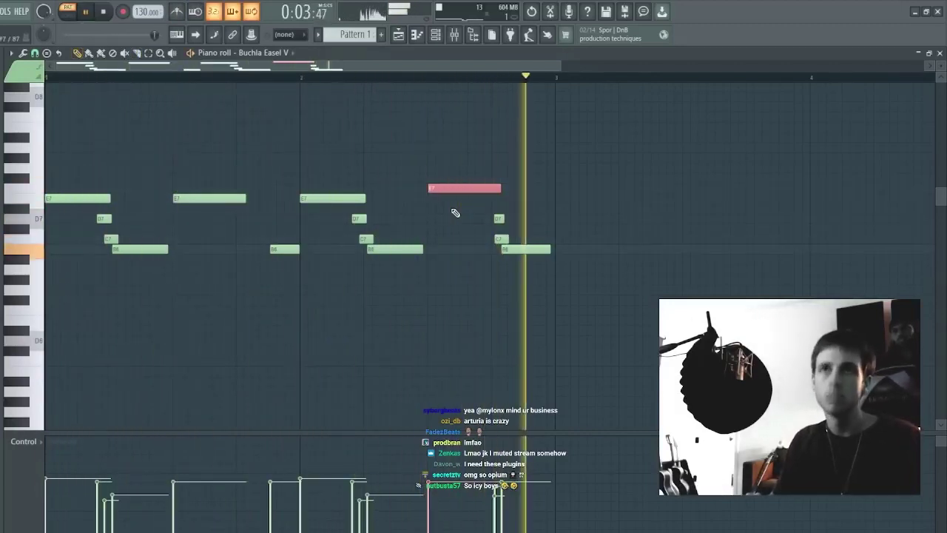
key("ctrl+d")
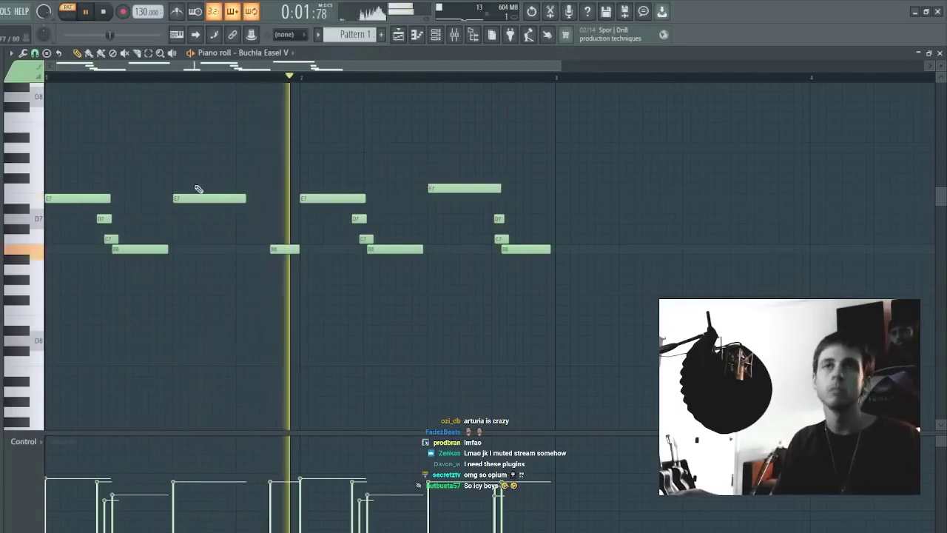
Step: Add a second Buchla Easel V channel, draw a D6 note spanning bar 1 in its piano roll, and play it back
key("F7")
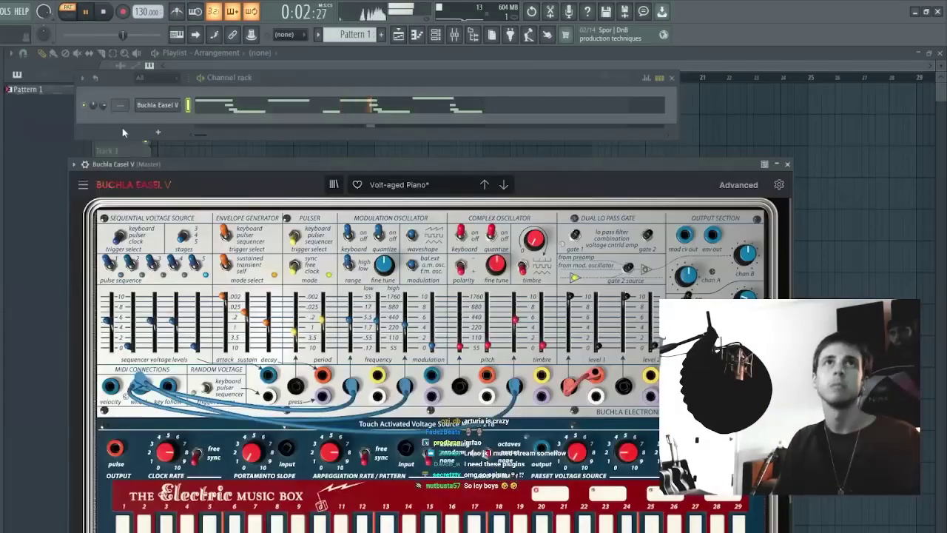
left_click(165, 106)
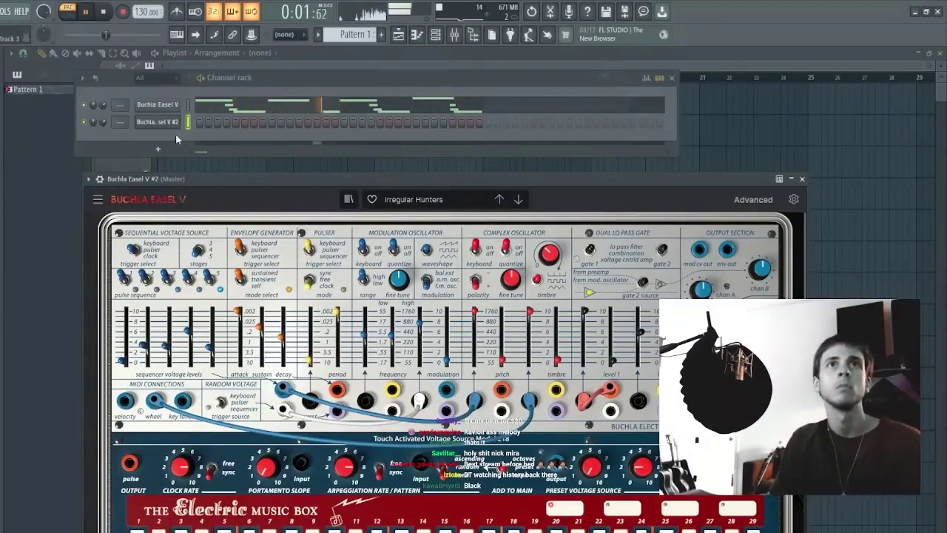
left_click(197, 124)
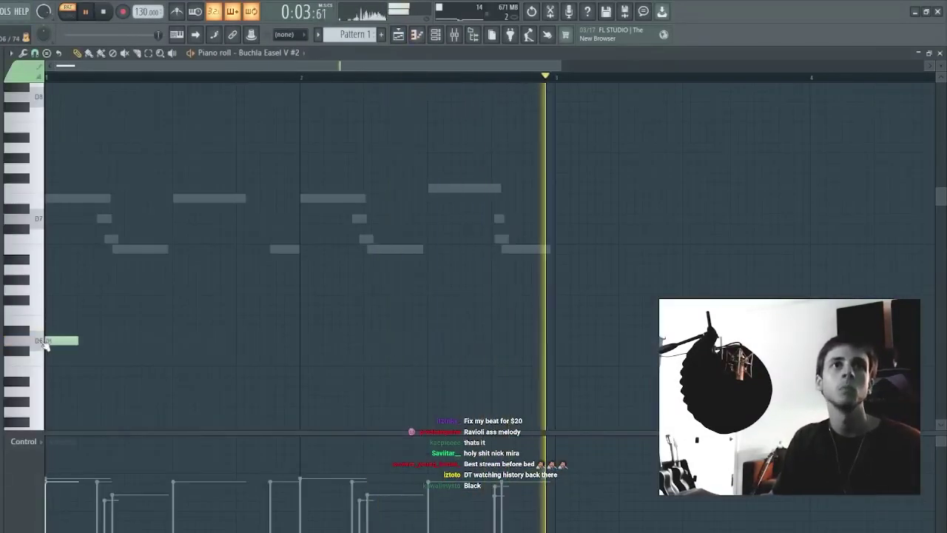
left_click_drag(73, 340, 302, 340)
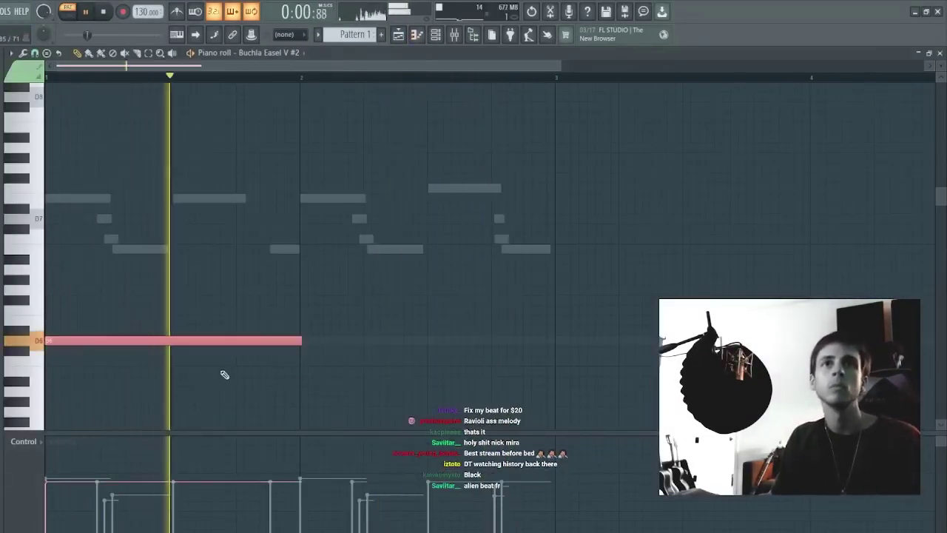
key("space")
key("space")
key("space")
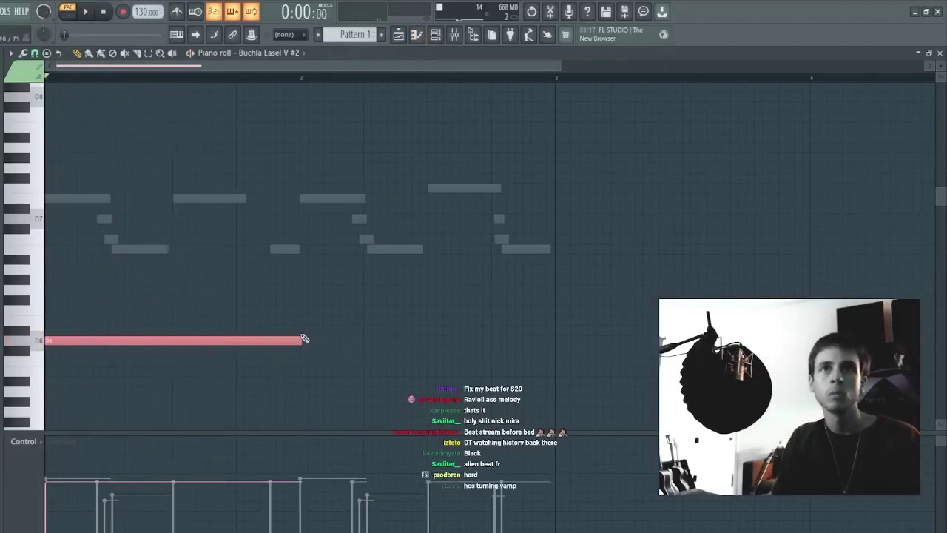
left_click(299, 330)
right_click(293, 341)
key("ctrl+z")
left_click(224, 341)
right_click(350, 333)
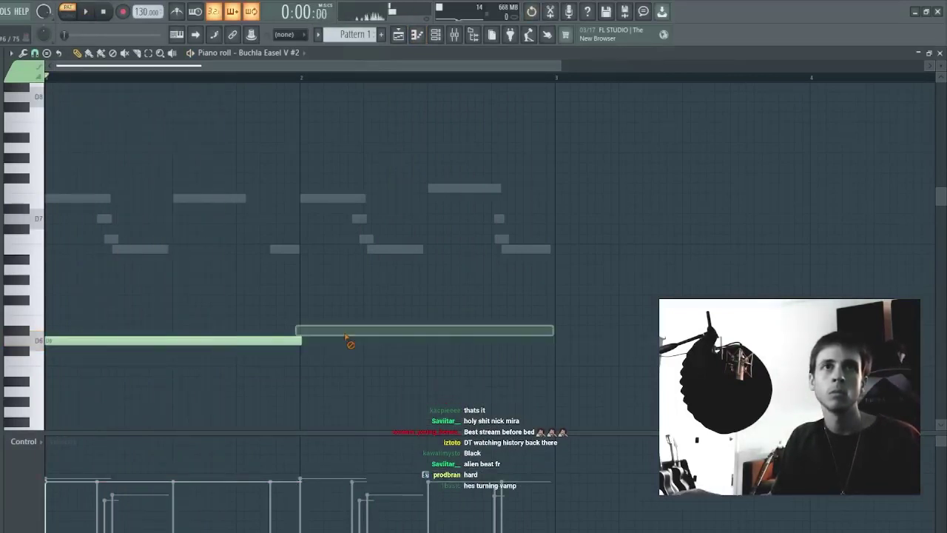
Step: Add a one-bar A5 note at the start of bar 2 in the second channel
scroll(341, 320, "down", 2)
left_click(289, 331)
right_click(310, 334)
left_click(302, 330)
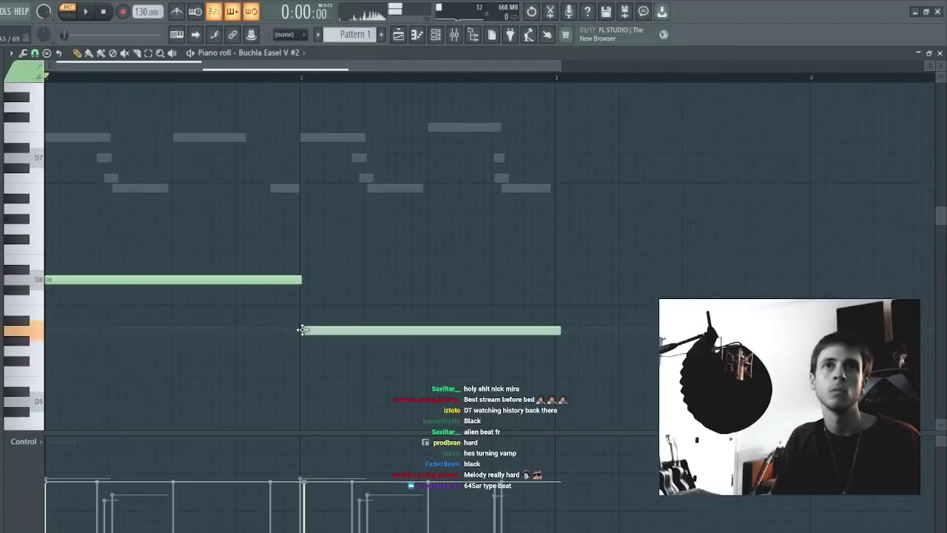
Step: Play the pattern and shorten both long notes so they end slightly before their bar lines
key("space")
key("ctrl+a")
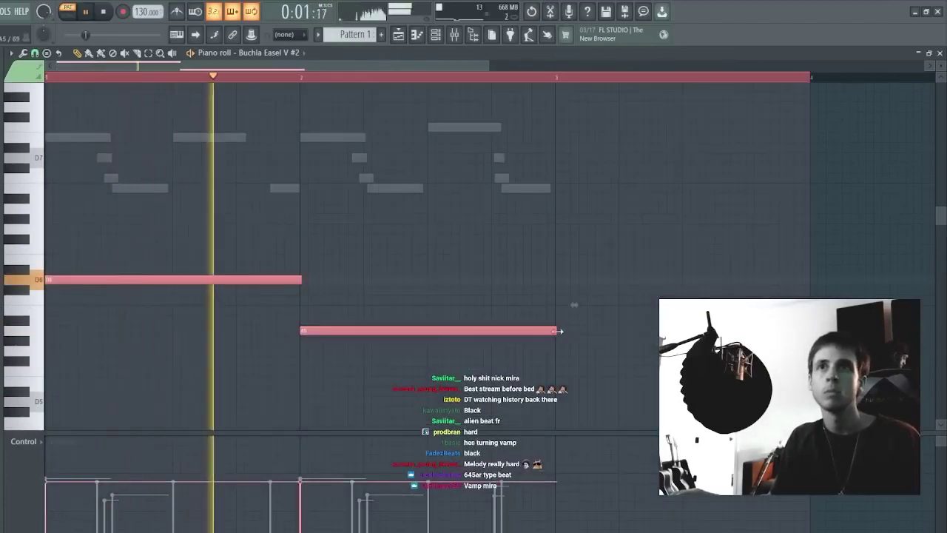
left_click_drag(558, 330, 539, 333)
key("Escape")
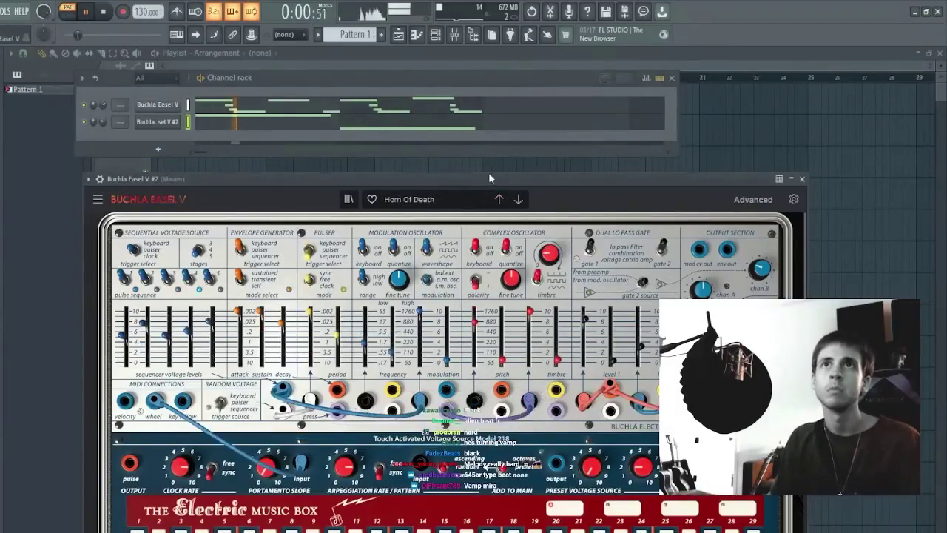
Step: Audition presets on the second Buchla Easel V during playback and load Ghost Voices
left_click(499, 200)
left_click(497, 200)
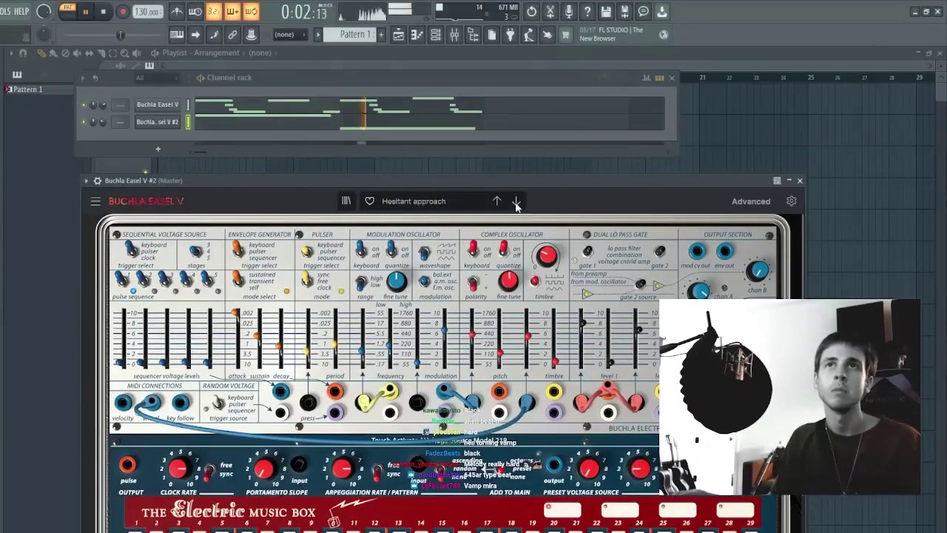
left_click(497, 200)
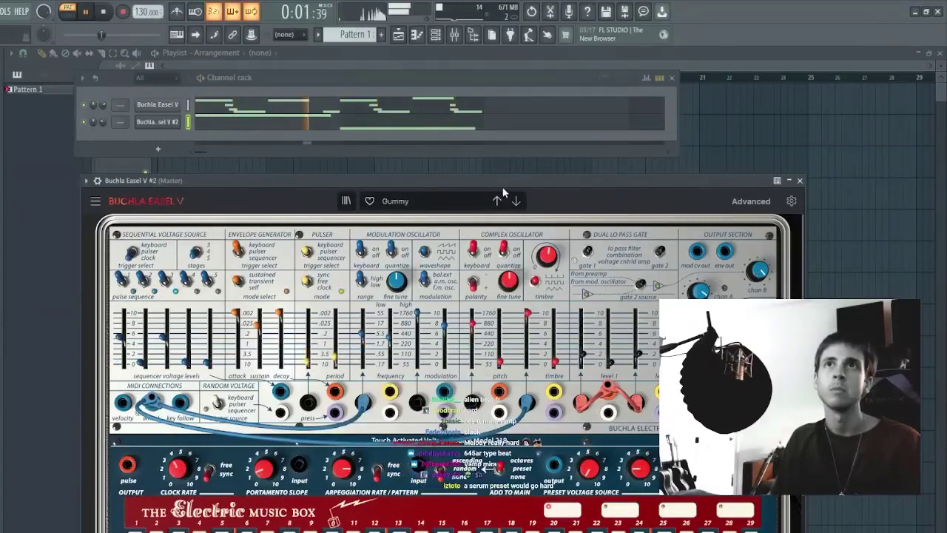
left_click(498, 198)
left_click(498, 199)
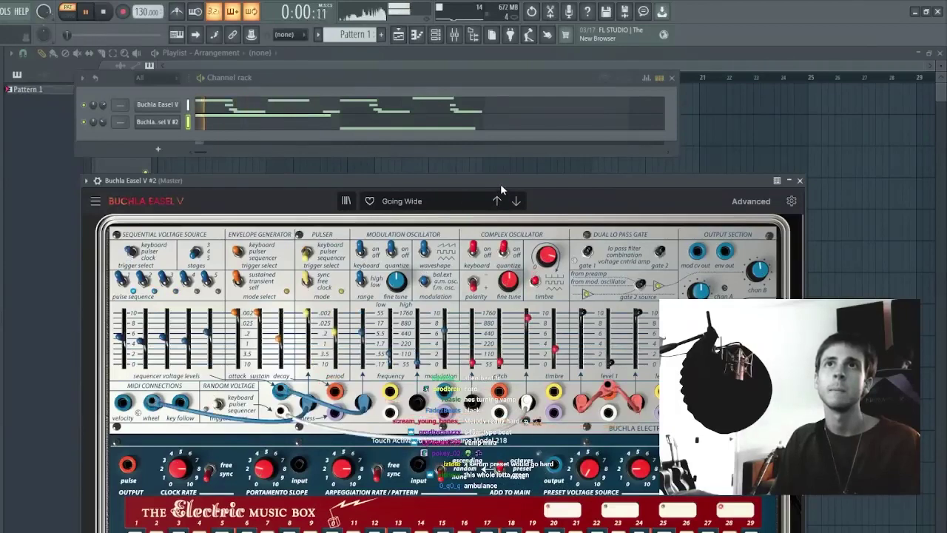
left_click(497, 200)
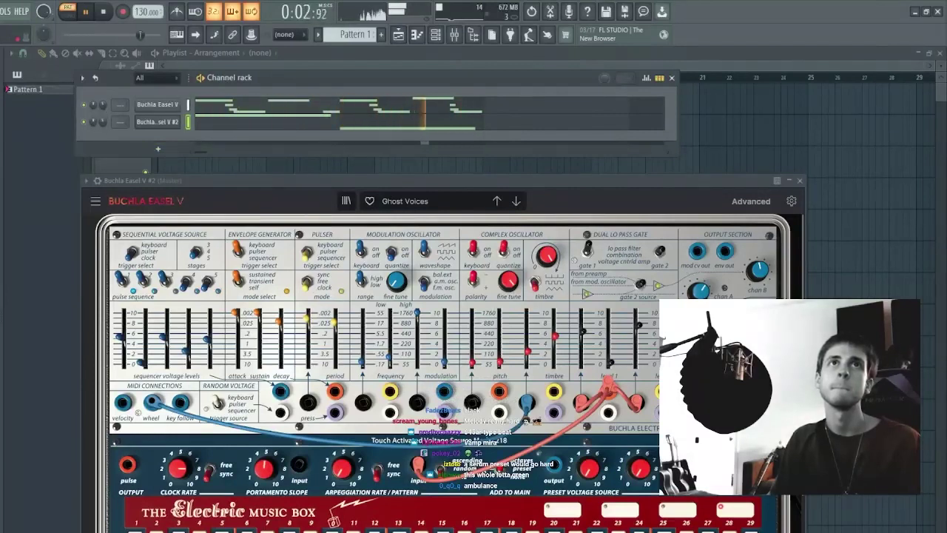
Step: Clone the first Buchla Easel V channel with its Volt-aged Piano preset and open the clone's piano roll with playback stopped
left_click(162, 105)
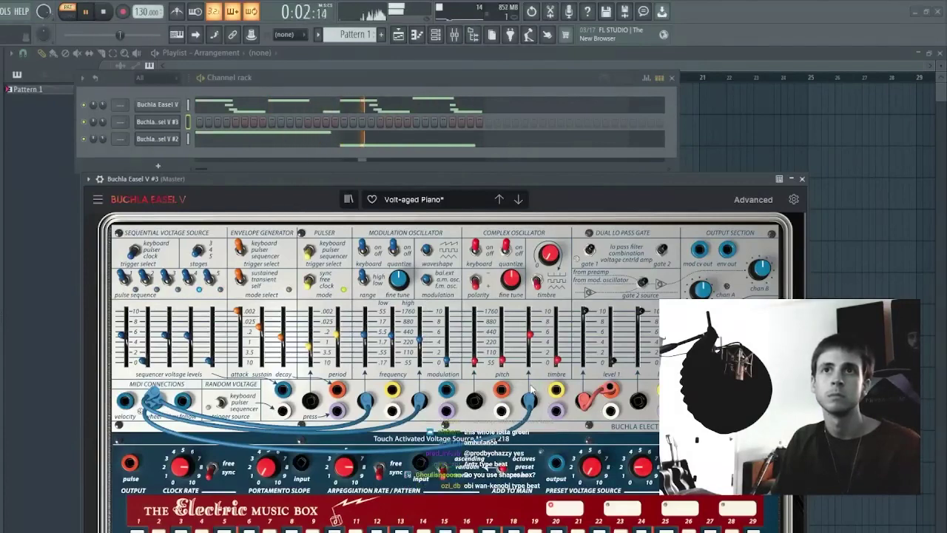
key("F7")
key("space")
Step: Draw long notes in the third channel: D6 at bar 1, A5 at bar 2 and E6 on beat 4 of bar 1
mouse_move(56, 271)
left_mouse_down()
mouse_move(20, 296)
mouse_move(57, 272)
left_mouse_up()
right_click(61, 284)
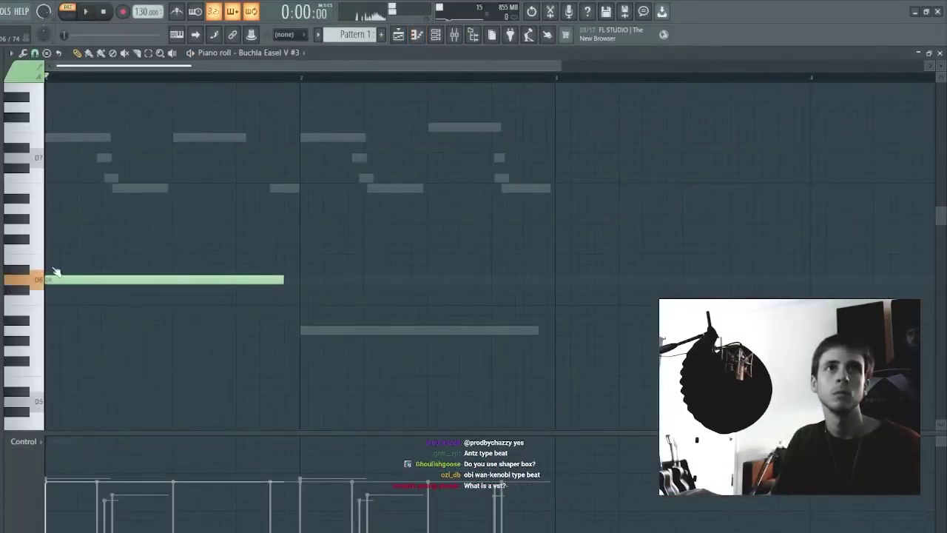
key("space")
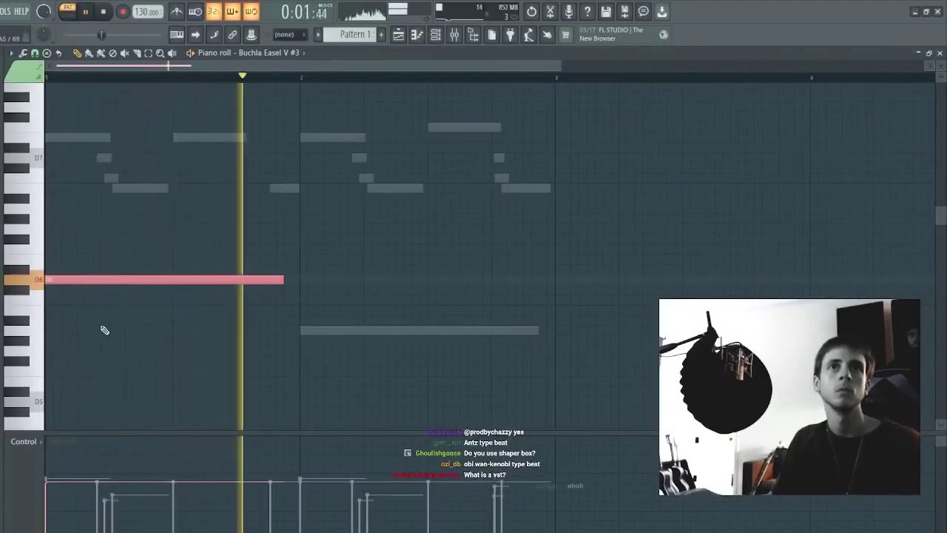
left_click(301, 330)
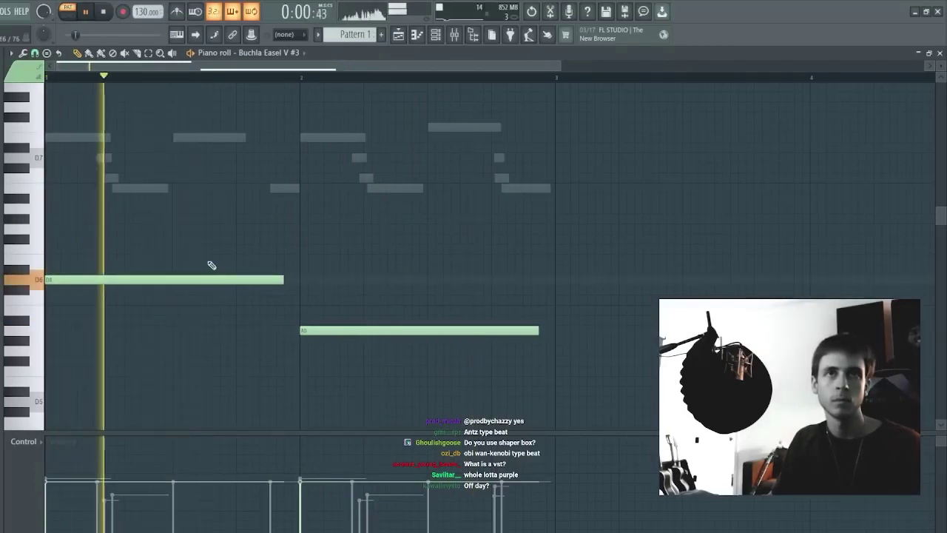
left_click(238, 259)
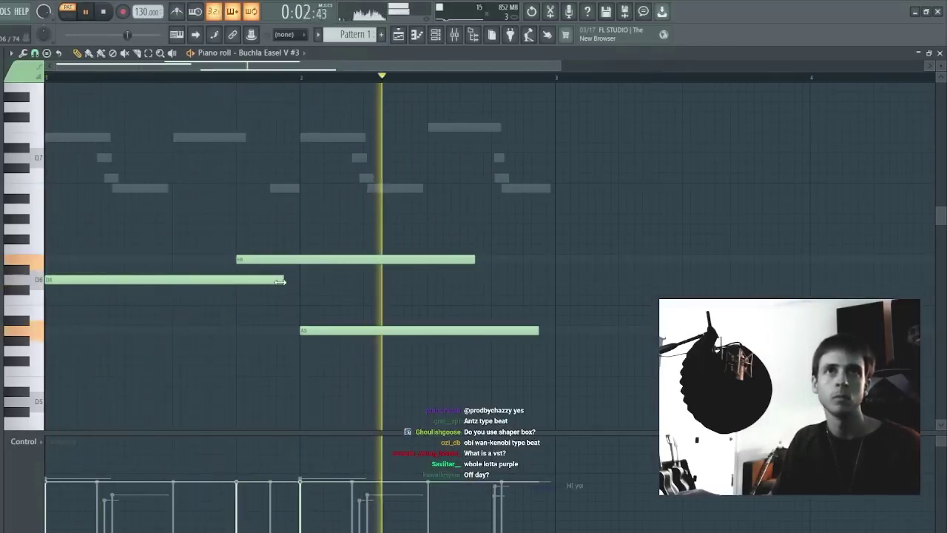
Step: Shorten the third channel's D6 note so it ends just after the E6 note begins, and close the piano roll
left_click_drag(283, 279, 240, 289)
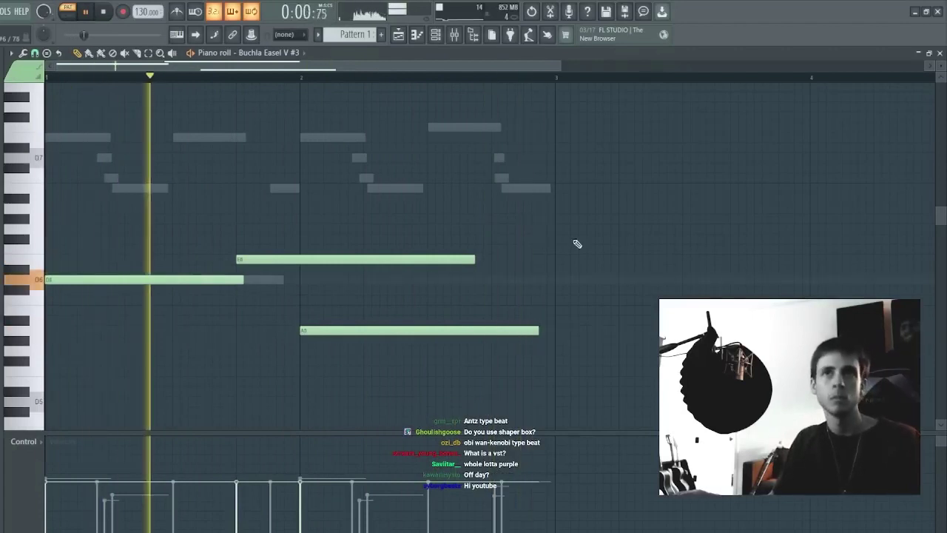
key("F7")
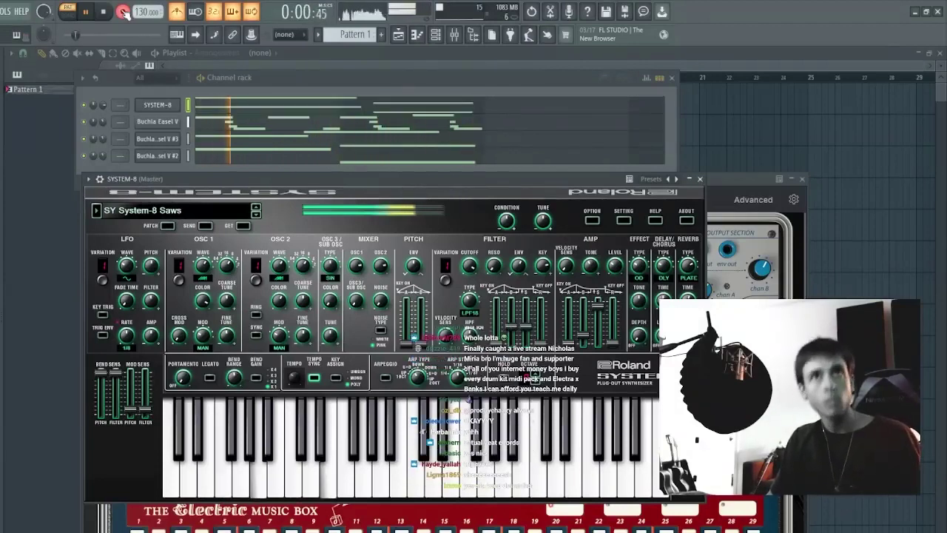
left_click(230, 104)
scroll(244, 87, "down", 1)
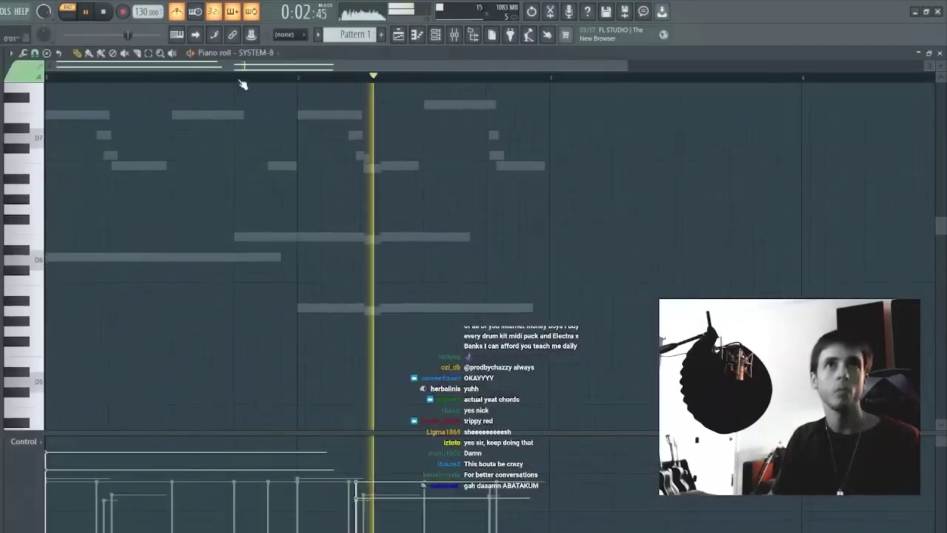
scroll(244, 87, "down", 2)
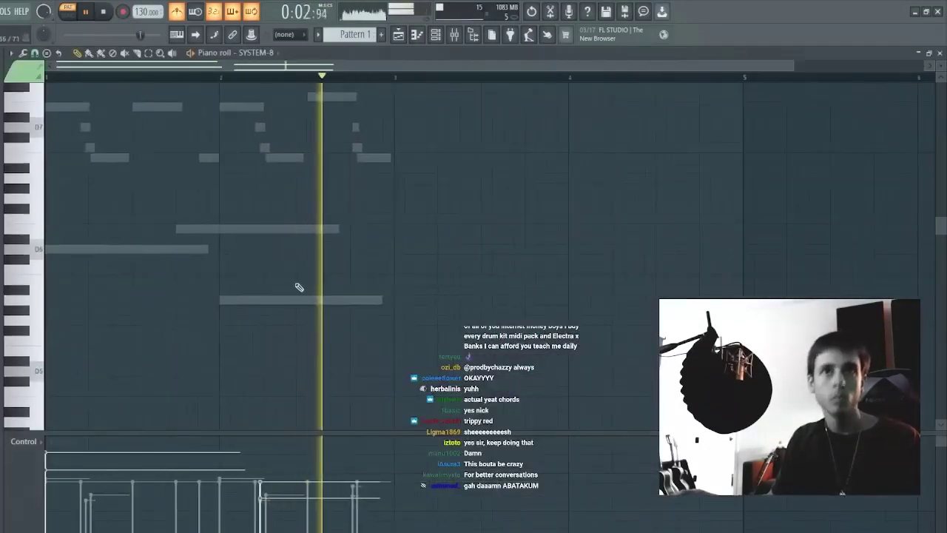
double_click(255, 299)
key("F7")
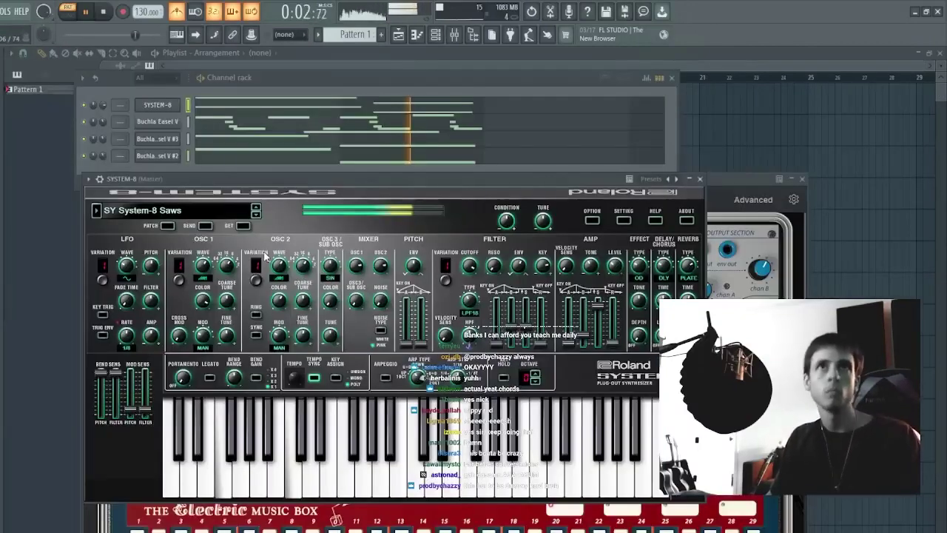
Step: In the SYSTEM-8 piano roll, shorten the C4–F3 chord to start on beat 2 of bar 2 and add an equally long F4–A#3 chord after it
left_click(211, 103)
scroll(296, 185, "up", 5)
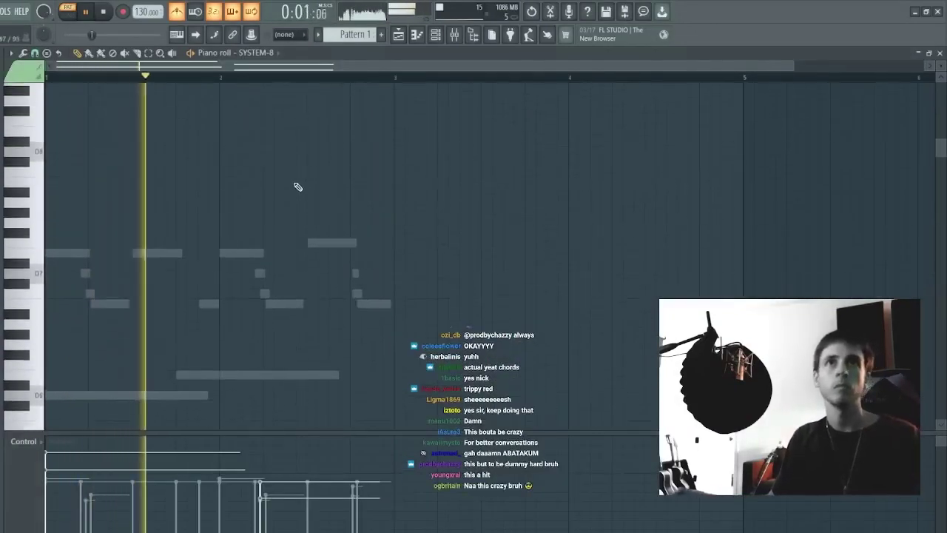
scroll(298, 187, "down", 20)
scroll(298, 263, "up", 3)
left_click_drag(322, 116, 280, 233)
left_click(358, 245, "ctrl")
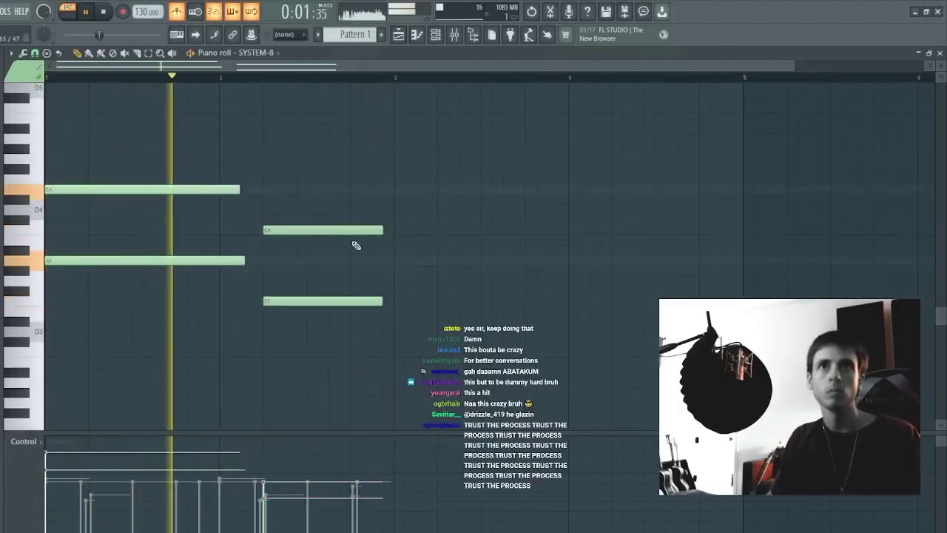
left_click_drag(384, 213, 367, 245)
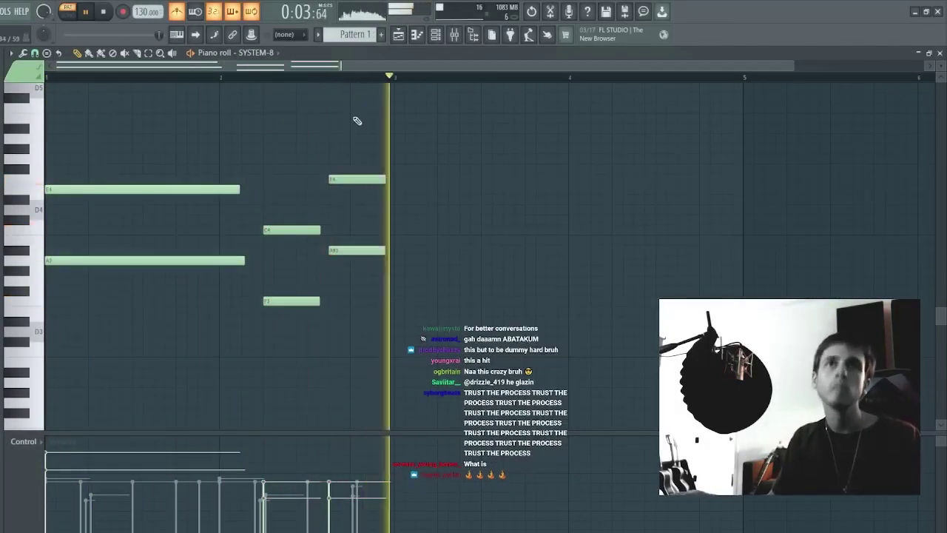
Step: Lengthen both short SYSTEM-8 chords in bar 2 so they connect and the second one reaches the end of the bar
left_click_drag(355, 121, 301, 339)
left_click_drag(319, 302, 326, 302)
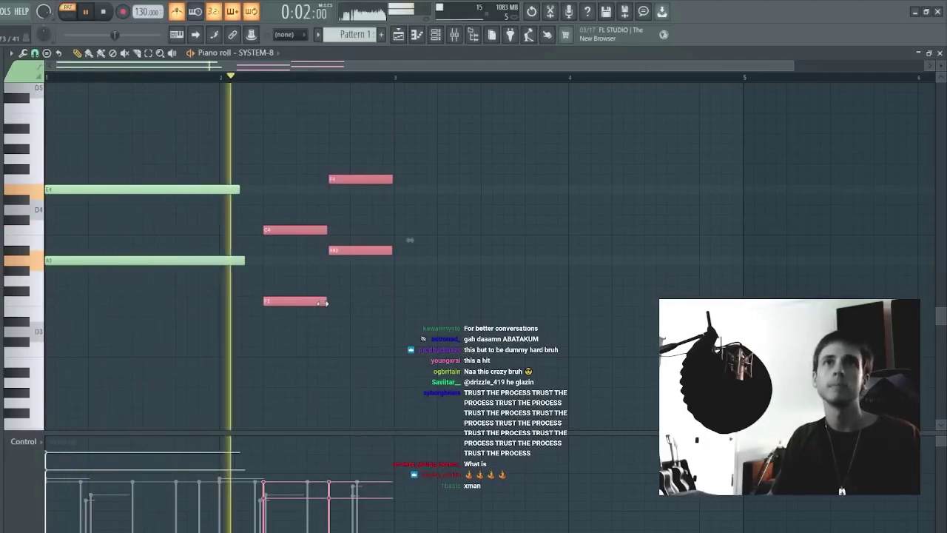
left_click_drag(372, 125, 373, 321)
key("Escape")
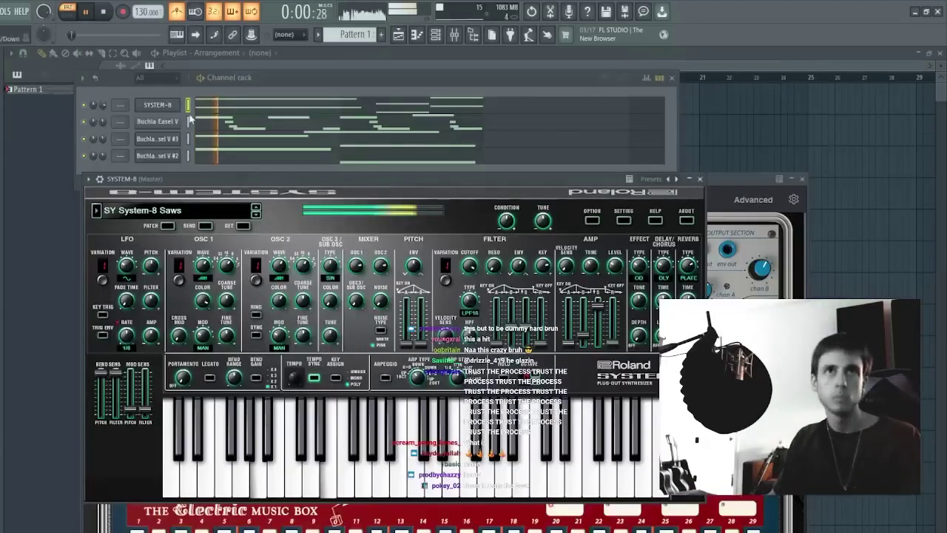
Step: Reopen the SYSTEM-8 notes and lower the last chord one octave to F3 and A#2
left_click(222, 107)
left_click_drag(389, 157, 370, 345)
key("ctrl+Down")
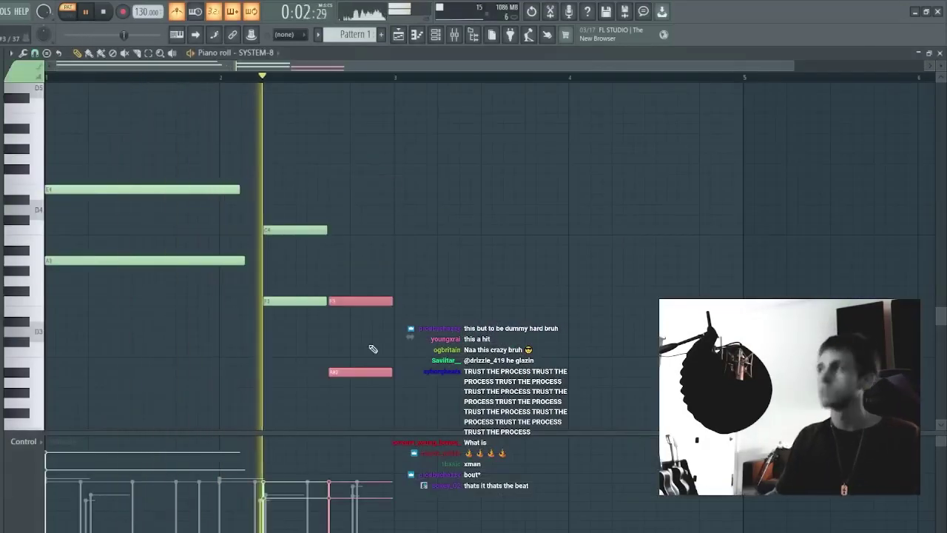
key("ctrl+d")
Step: Try the long opening chord one octave lower at E3 and A2, and return it to E4 and A3
left_click_drag(127, 114, 19, 355)
key("ctrl+Down")
key("ctrl+d")
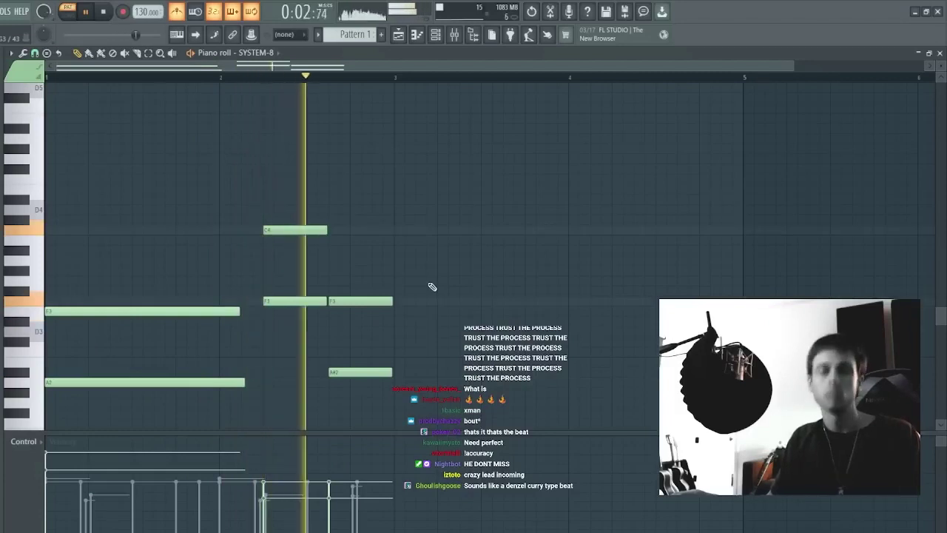
left_click_drag(222, 206, 129, 457)
key("ctrl+Up")
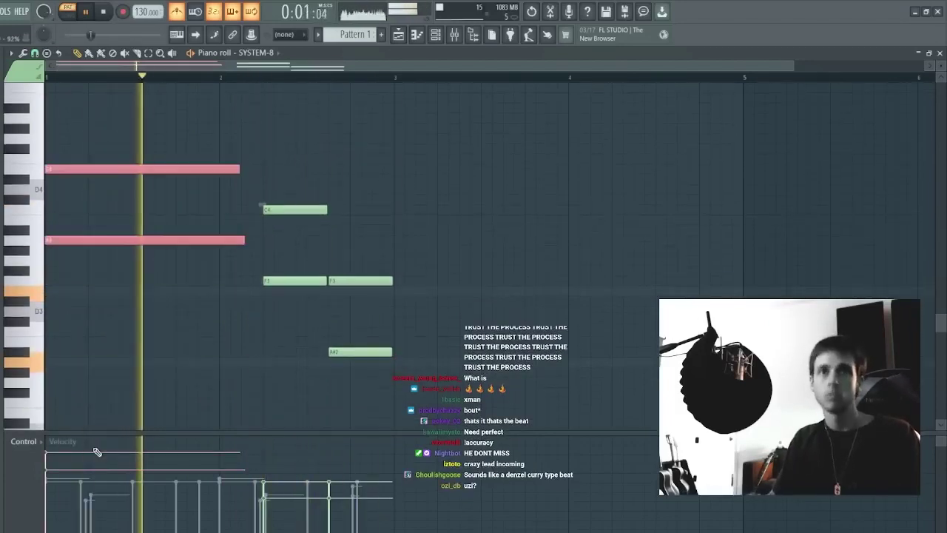
key("ctrl+d")
Step: Duplicate the two-bar SYSTEM-8 chord progression into bars 3 and 4, and close the piano roll
key("ctrl+b")
left_click_drag(157, 114, 78, 423)
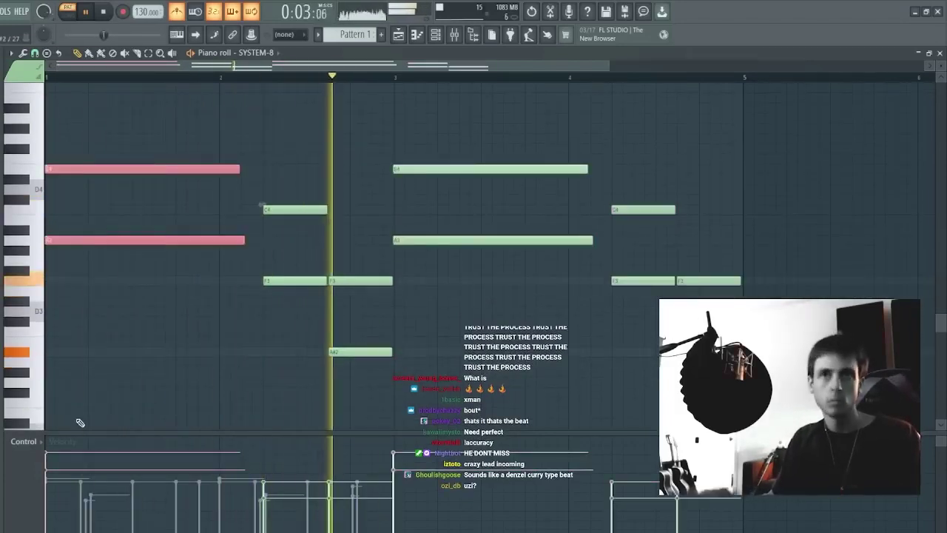
key("ctrl+d")
key("F7")
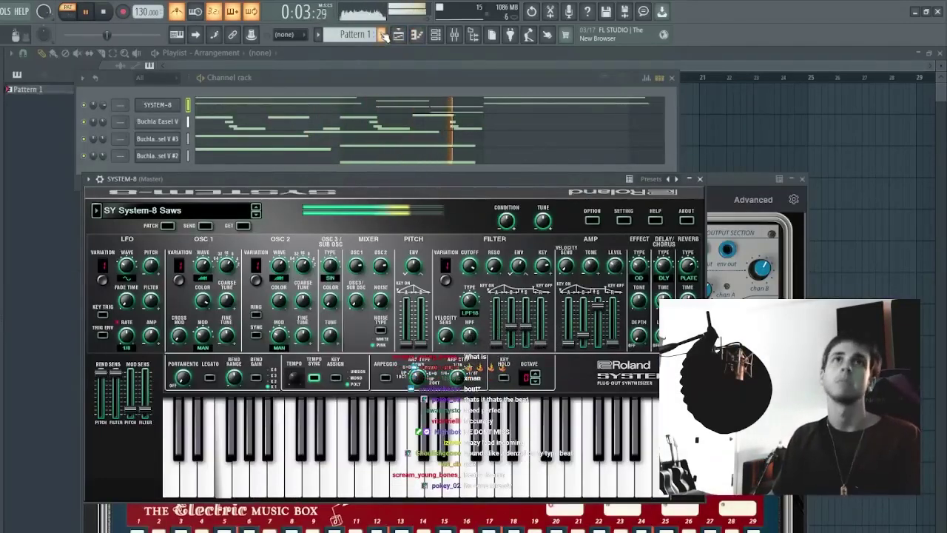
Step: Listen to the pattern, stop playback and open the mixer on Insert 2
left_click(215, 94)
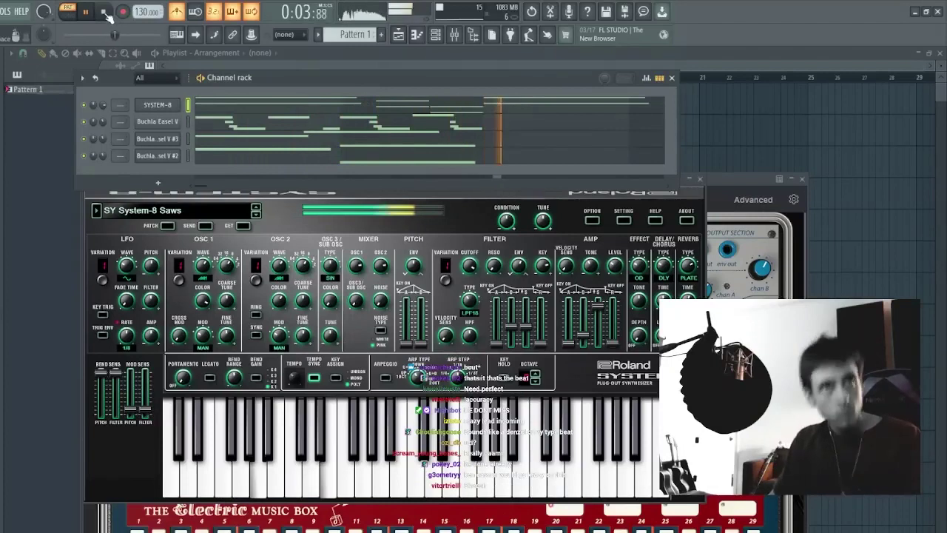
left_click(455, 37)
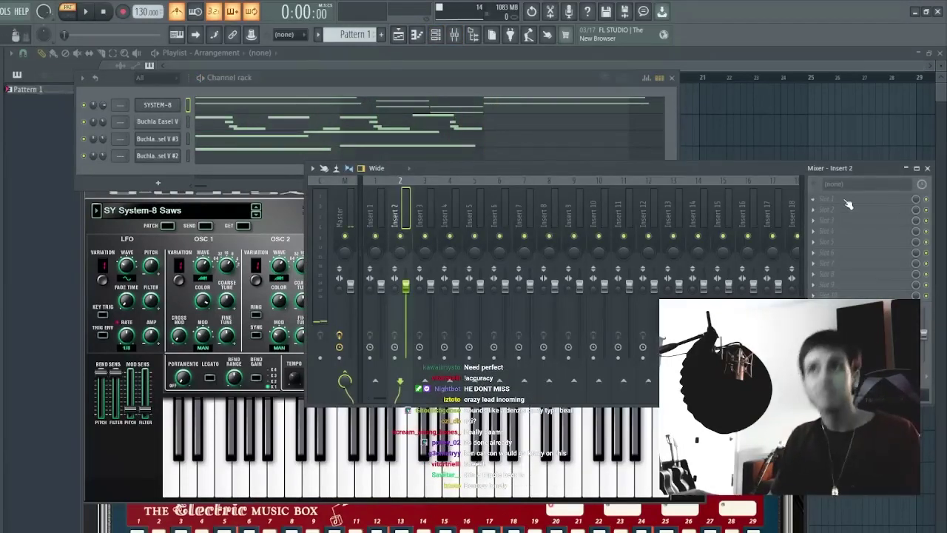
key("space")
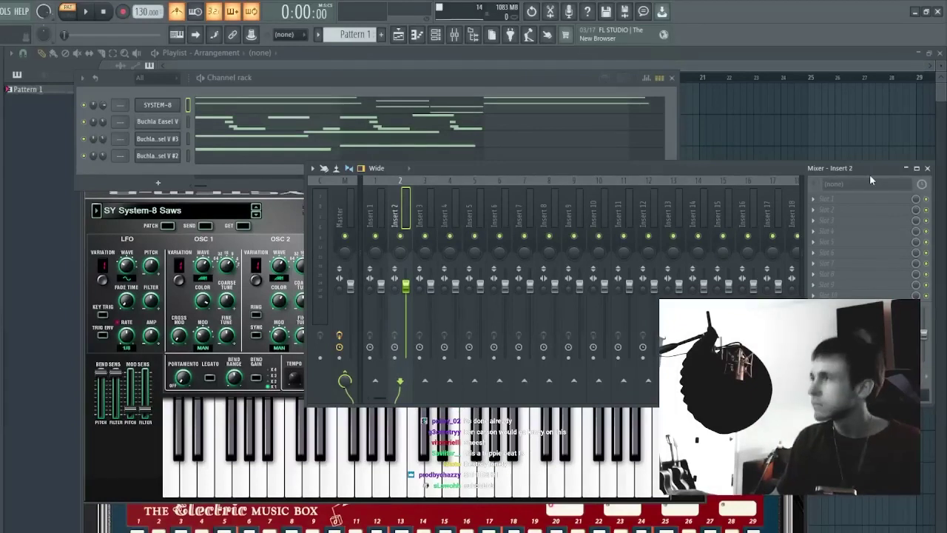
key("space")
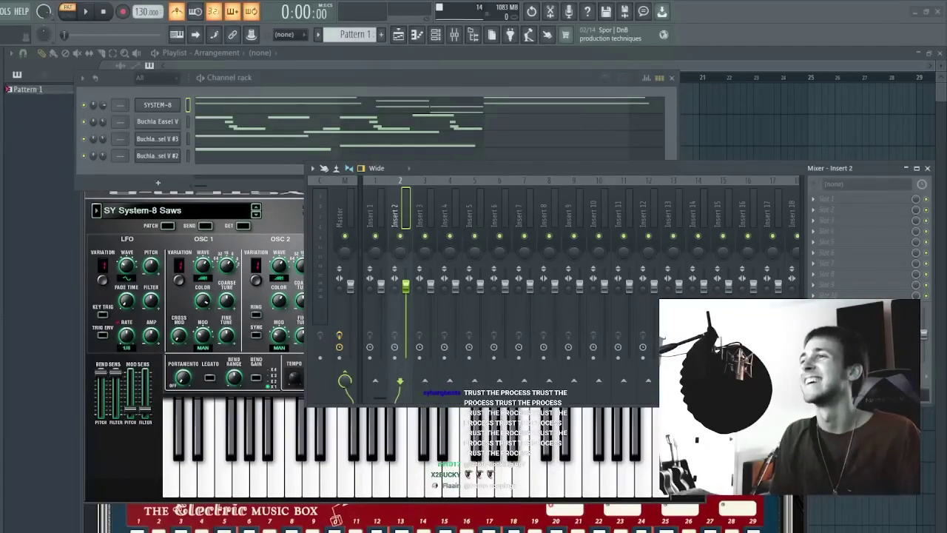
Step: Open the Clock sample in Edison and place its first 4.869 seconds as a clip on playlist track 3 at bar 1
left_click(158, 104)
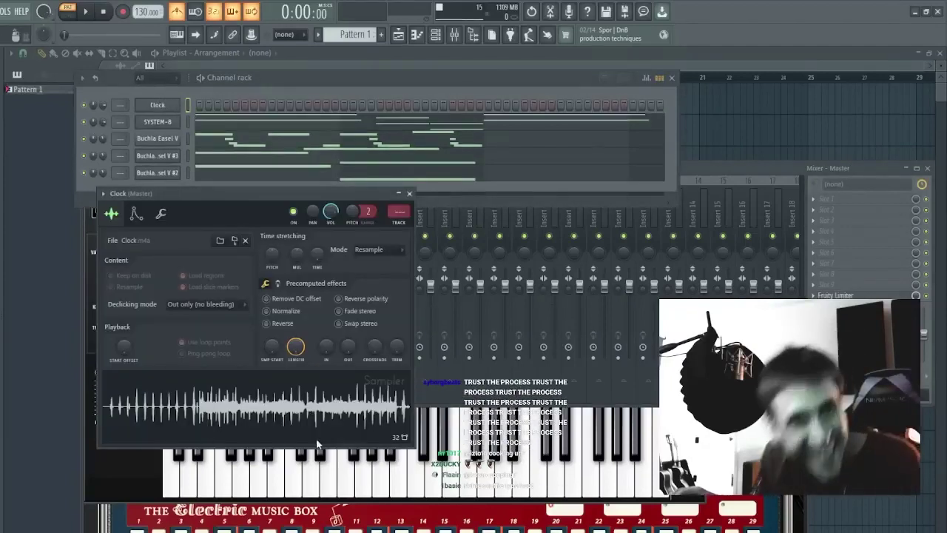
key("ctrl+e")
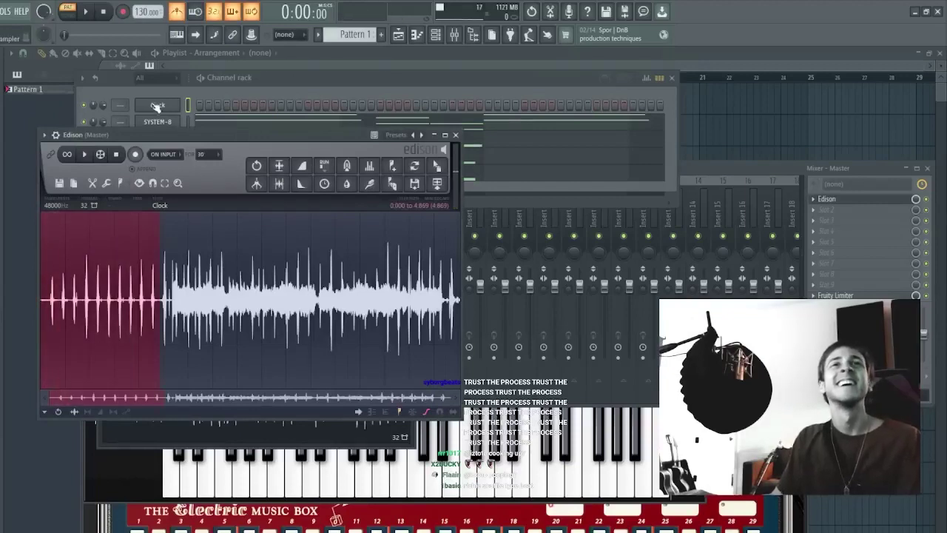
left_click_drag(438, 168, 195, 162)
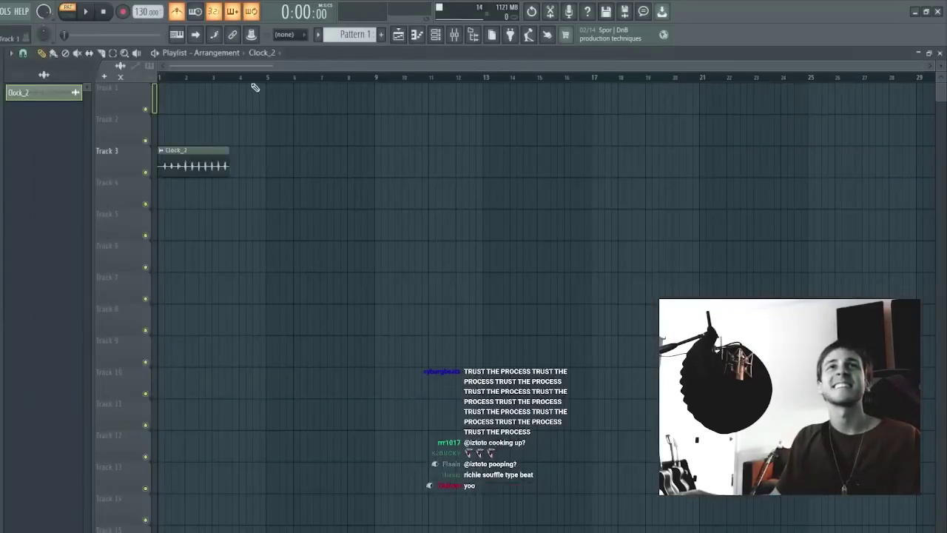
Step: Place Pattern 1 on track 1 at bar 1 and play it in song mode together with the clock clip
double_click(30, 92)
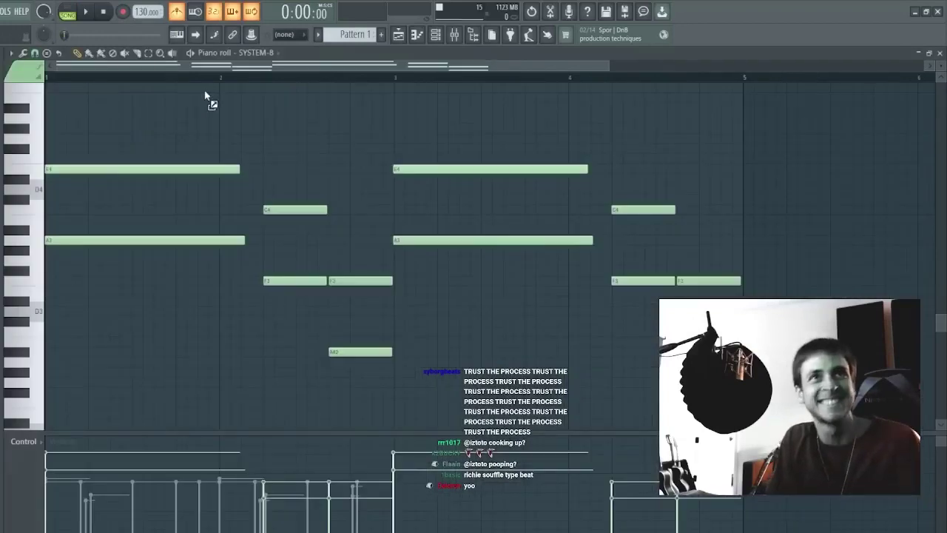
left_click_drag(402, 47, 163, 102)
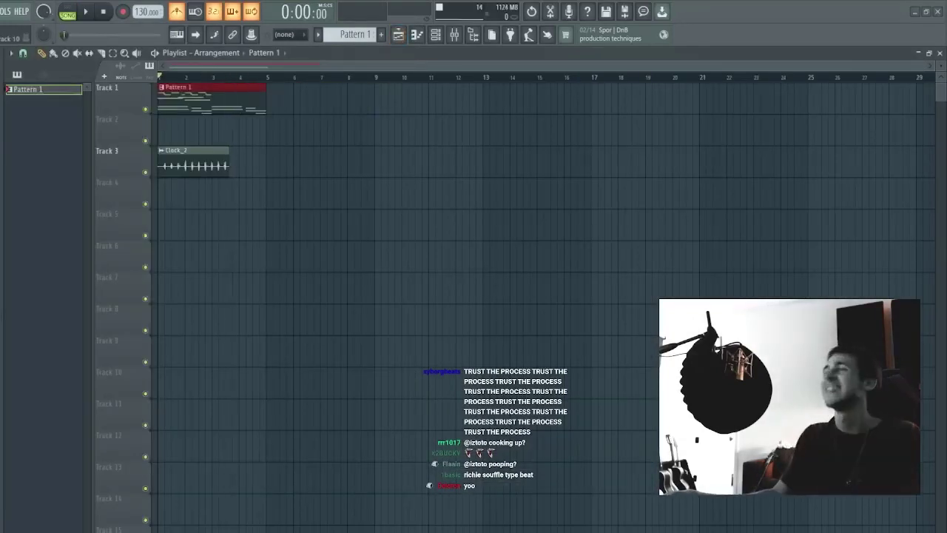
key("space")
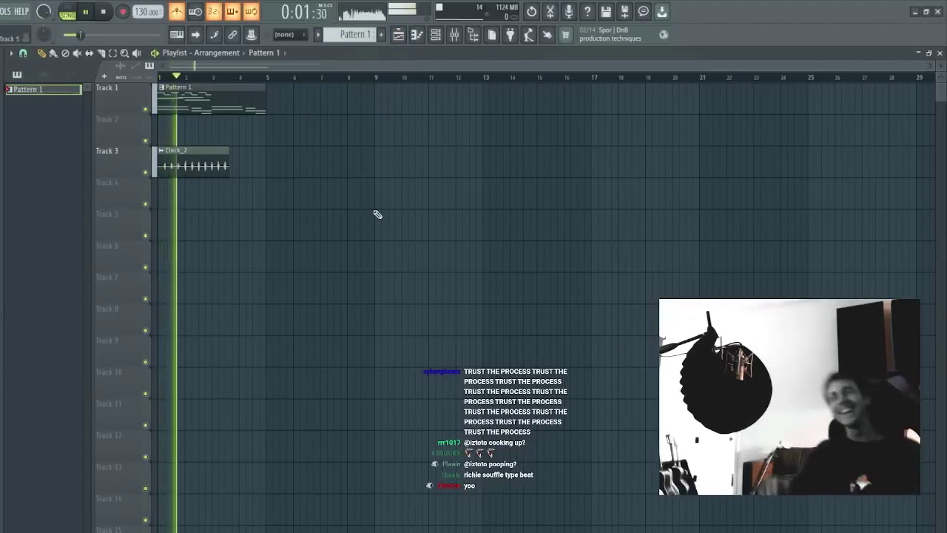
key("space")
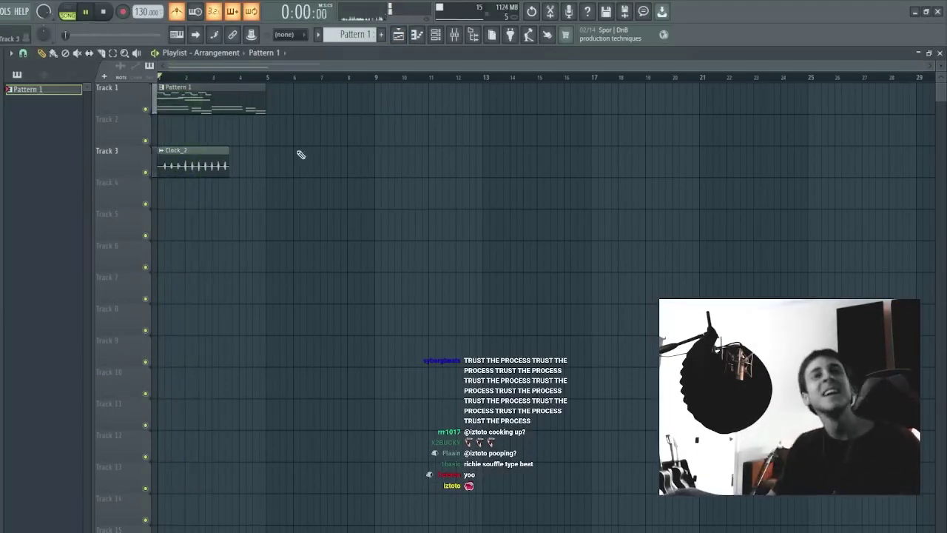
key("space")
Step: Slice the Clock_2 clip, removing everything after the start of bar 3 and the section covering beat 1 of bar 2
scroll(164, 79, "up", 5)
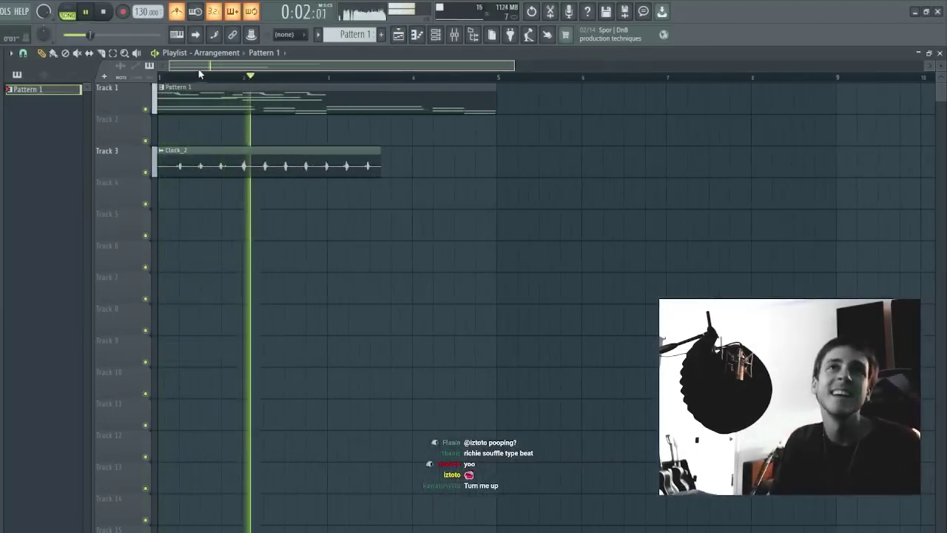
double_click(376, 152)
left_click(424, 208)
key("c")
right_click(331, 158)
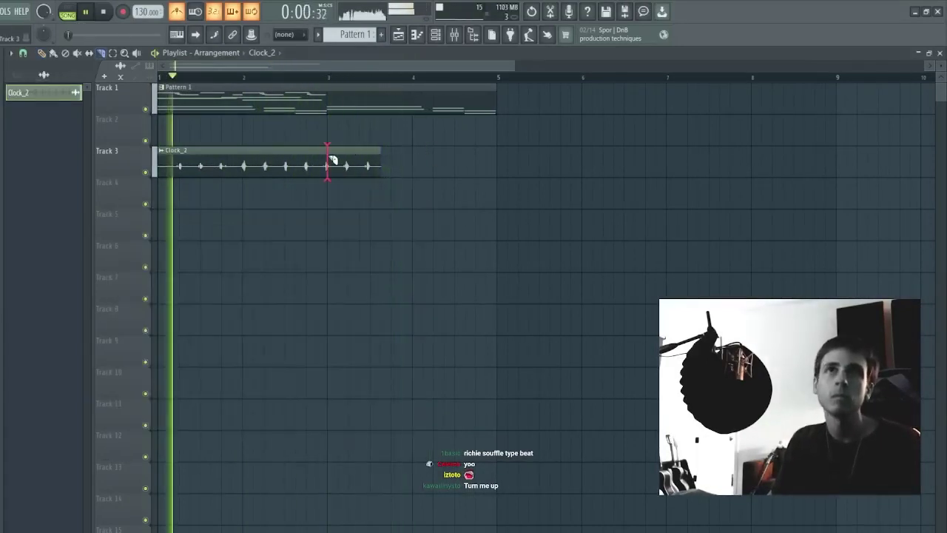
left_click(243, 159)
right_click(265, 160)
Step: Duplicate the two remaining Clock_2 clips into bars 3 and 4
left_click_drag(362, 143, 129, 185)
key("ctrl+b")
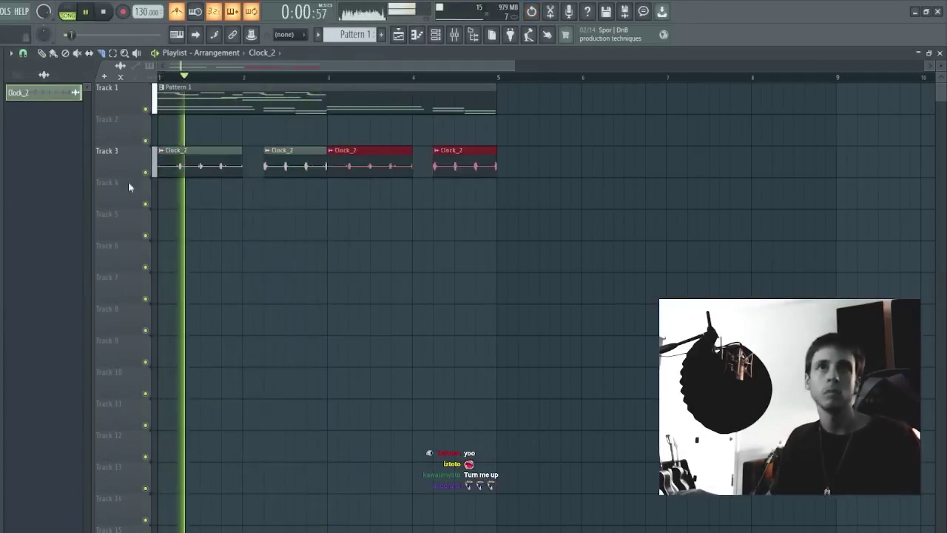
key("ctrl+d")
Step: Lower the volume of the second and fourth Clock_2 clips together to -12.6 dB
key("p")
left_click(308, 171, "ctrl+shift")
left_click(464, 172, "ctrl+shift")
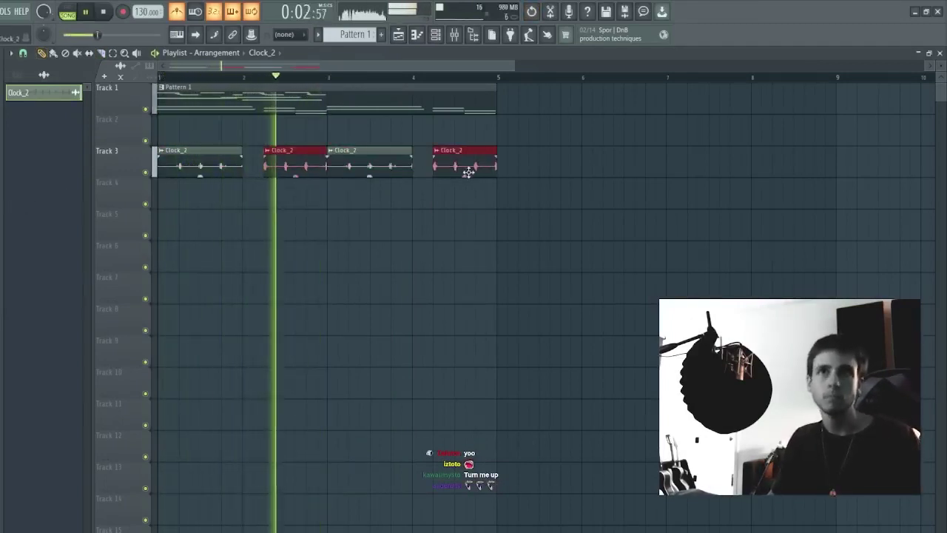
left_click_drag(466, 175, 465, 193)
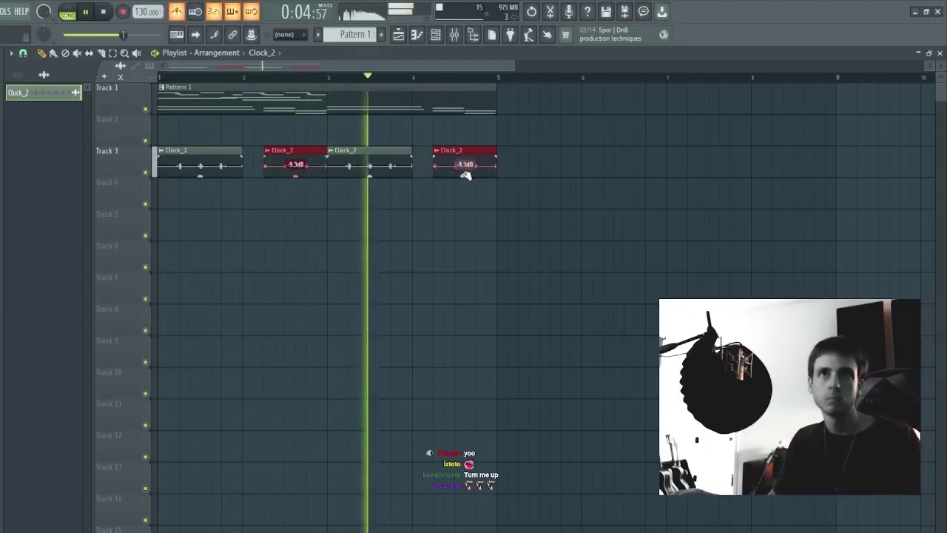
left_click(561, 183, "ctrl")
Step: Set the third Clock_2 clip to -2.3 dB, and turn all four clips down together until the first is at -0.9 dB
left_click_drag(539, 164, 234, 246)
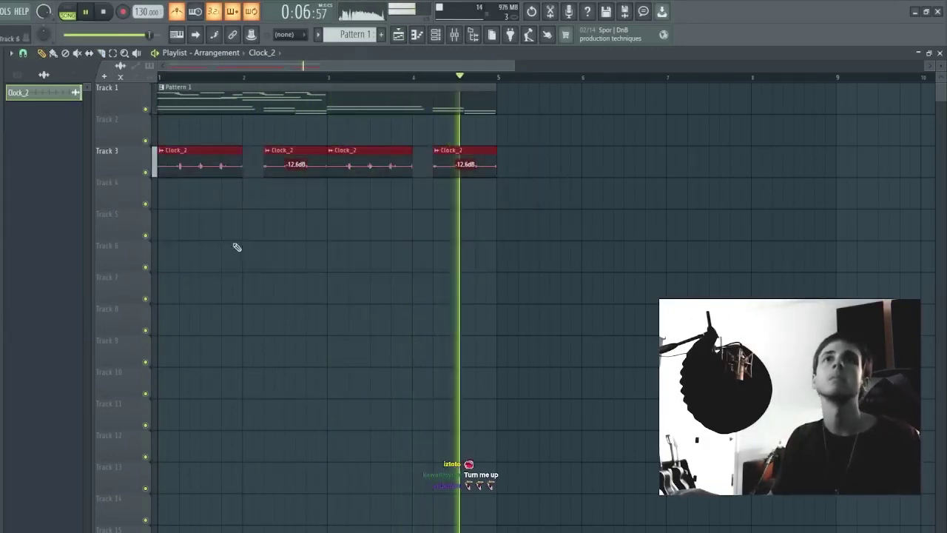
left_click(360, 158, "ctrl")
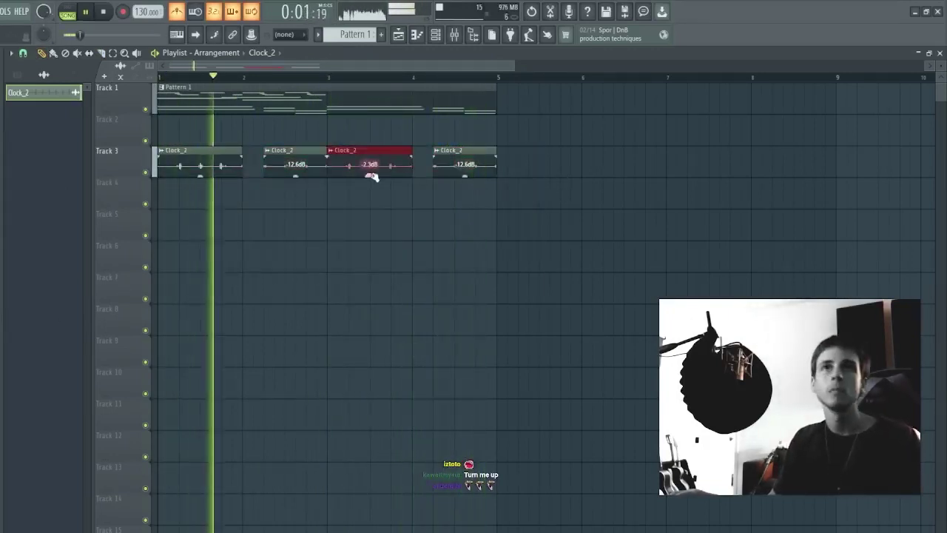
left_click_drag(370, 175, 372, 177)
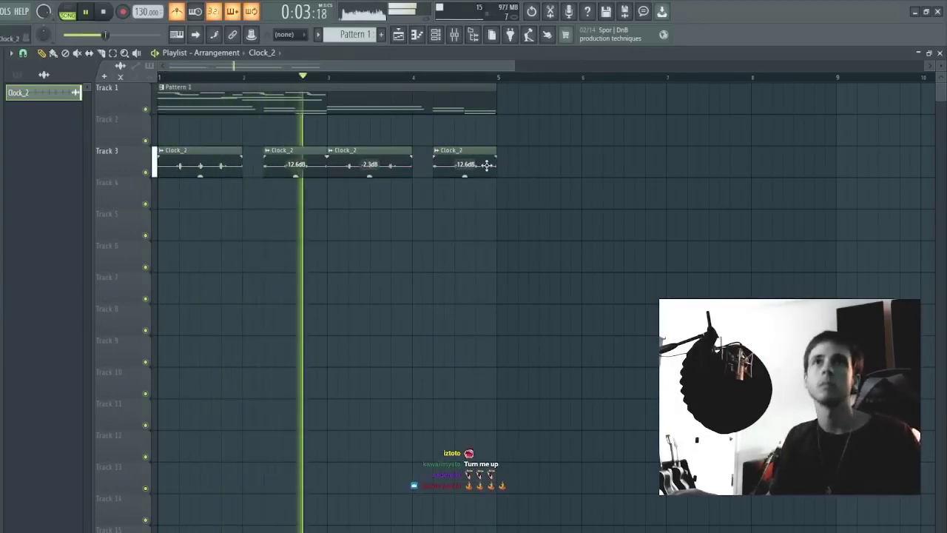
key("shift+c")
left_click_drag(369, 174, 368, 176)
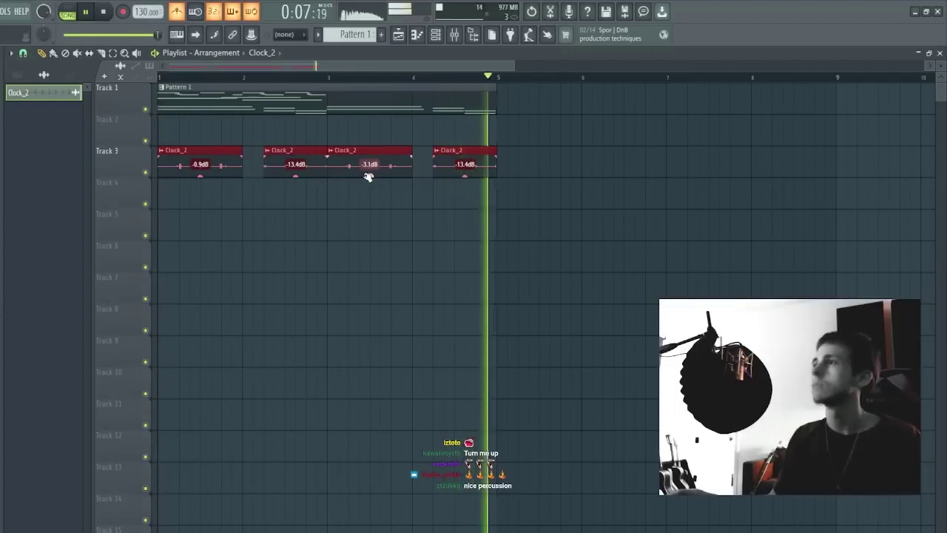
Step: Replay the loop from the start, show all channels in the channel rack and open the SYSTEM-8 notes in the piano roll
key("space")
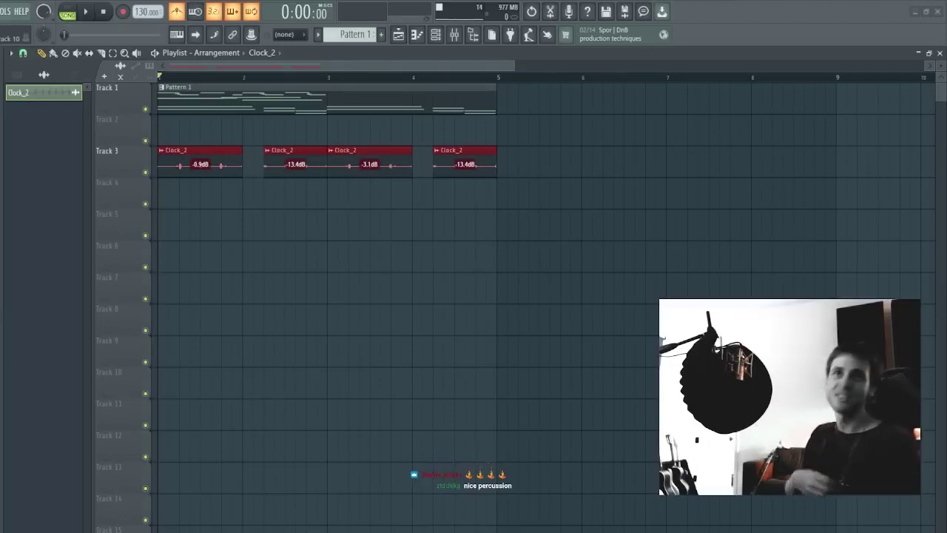
key("space")
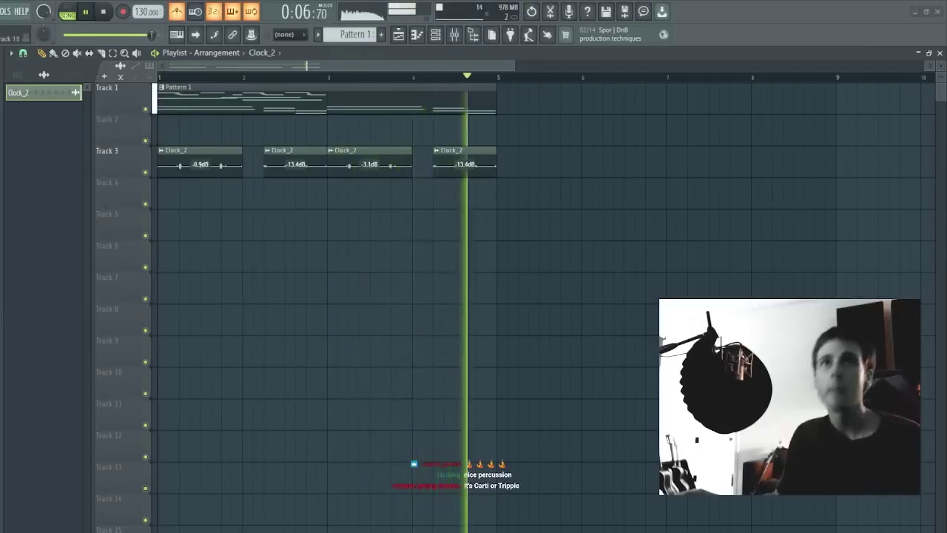
left_click(437, 35)
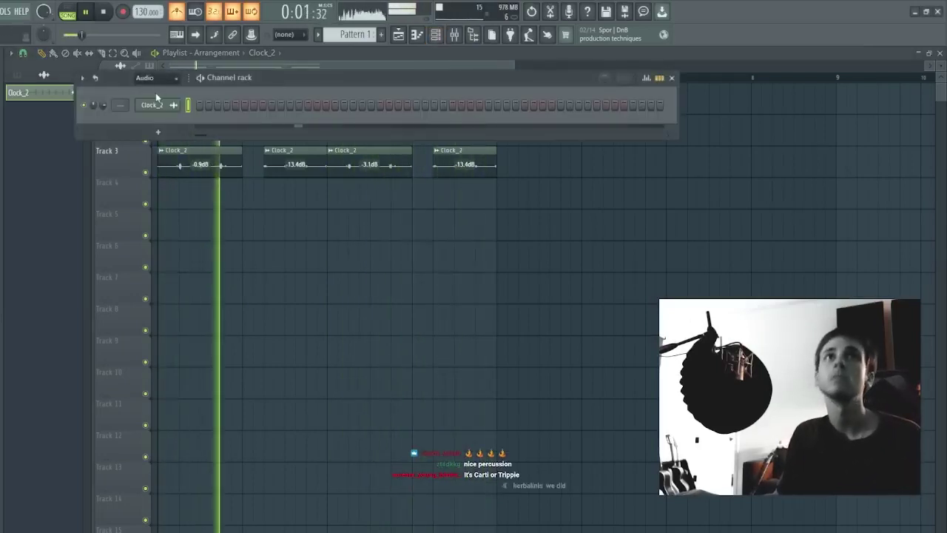
left_click(155, 92)
left_click(268, 124)
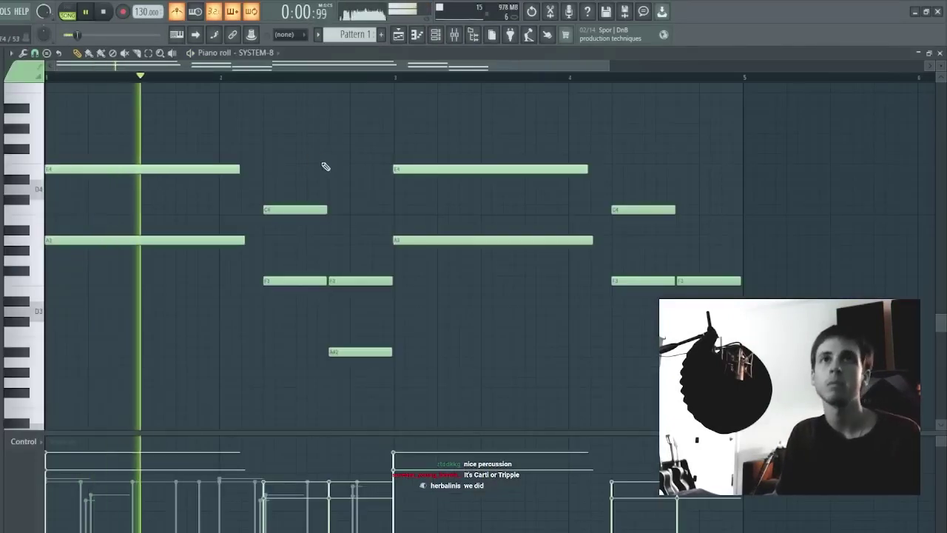
Step: Delete the last pair of SYSTEM-8 notes in the second half of bar 2 and replay the loop
left_click_drag(324, 157, 284, 293)
left_click_drag(374, 257, 343, 473)
key("Delete")
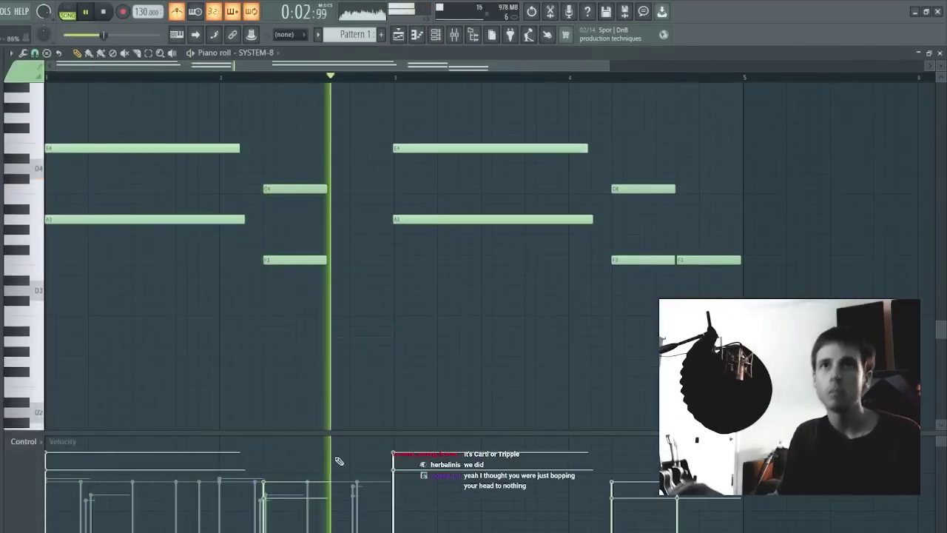
key("space")
key("space")
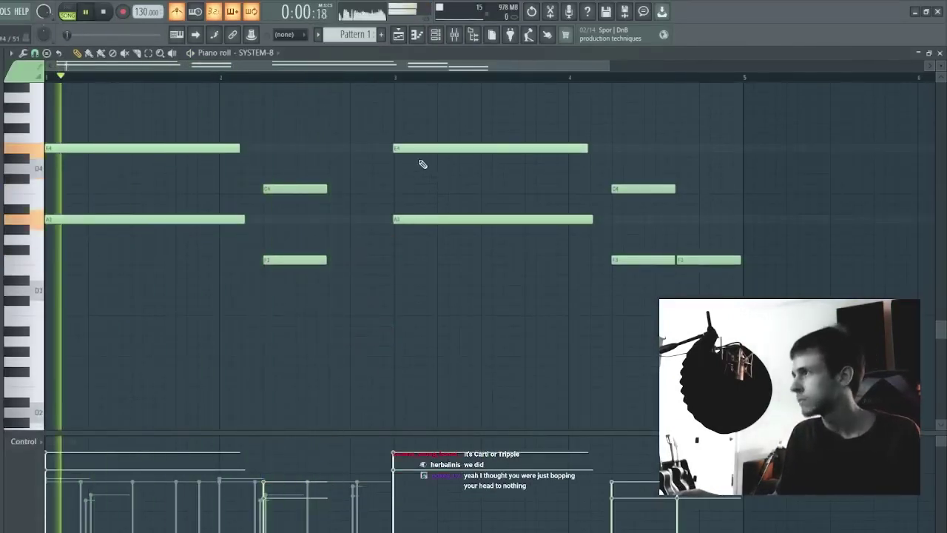
Step: Shorten the first SYSTEM-8 chord, E4 and A3, so that it ends just before beat 4 of bar 1
left_click_drag(302, 135, 292, 291)
key("space")
key("space")
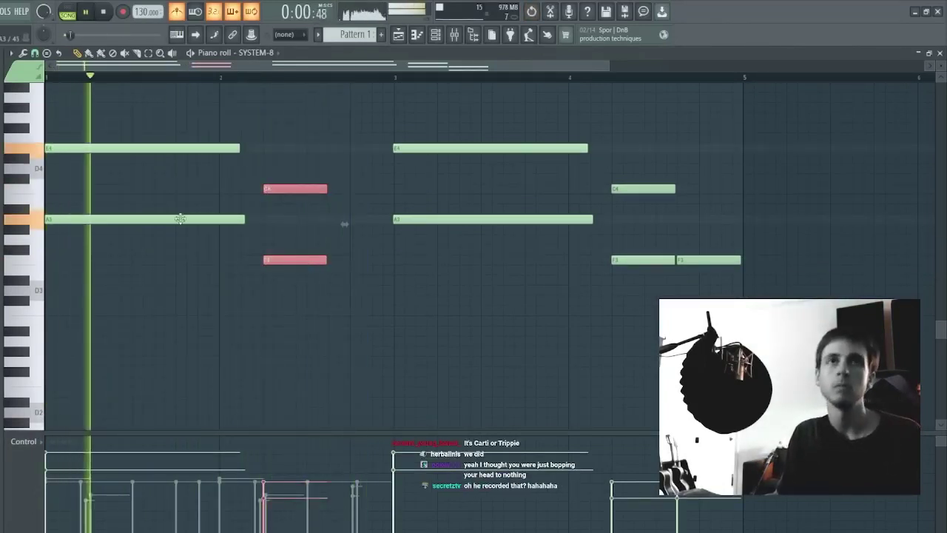
left_click_drag(178, 124, 214, 256)
key("space")
key("space")
Step: Try a copy of the shortened chord on beat 4 of bar 1, lowered to C4 and F3, and undo it
mouse_move(244, 219)
left_mouse_down()
mouse_move(129, 236)
mouse_move(170, 226)
mouse_move(226, 239)
mouse_move(268, 269)
left_mouse_up()
key("space")
key("space")
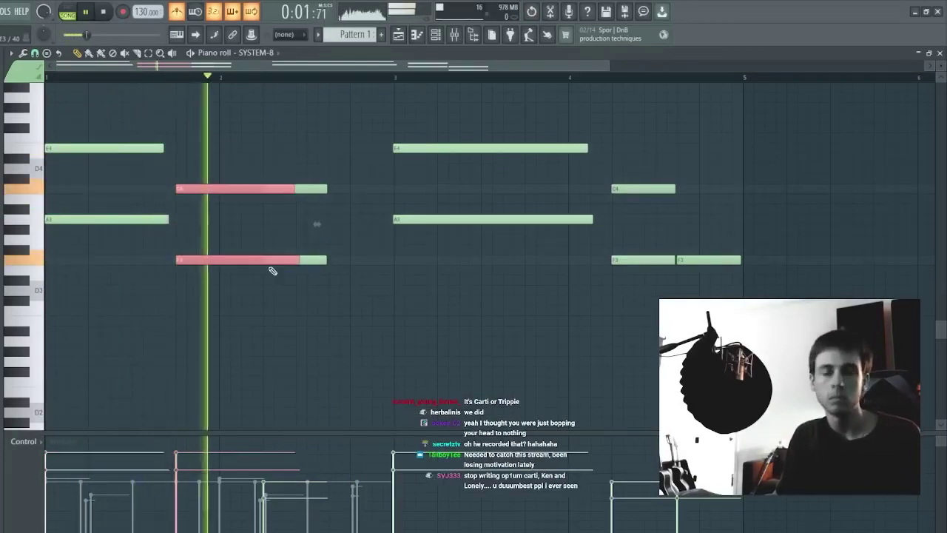
key("ctrl+z")
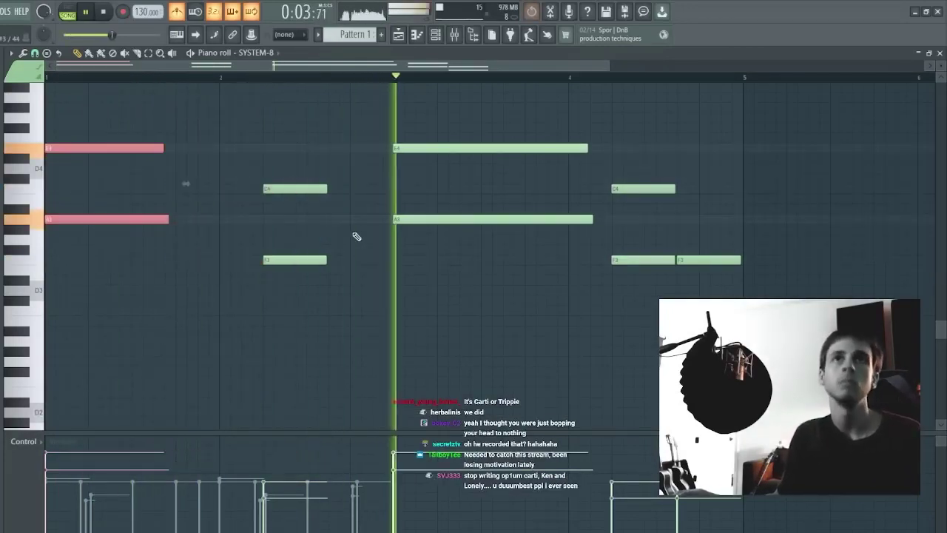
Step: Duplicate the E4 and A3 chord to beat 4 of bar 1 and trim it to end just before the C4 and F3 chord
key("space")
key("space")
mouse_move(115, 219)
left_mouse_down()
mouse_move(245, 228)
mouse_move(258, 220)
left_mouse_up()
key("space")
key("space")
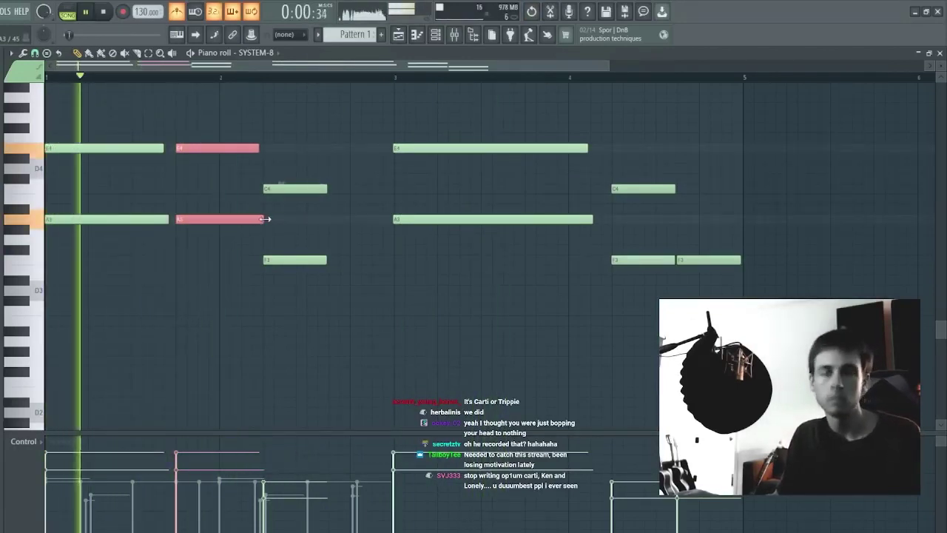
left_click(257, 220)
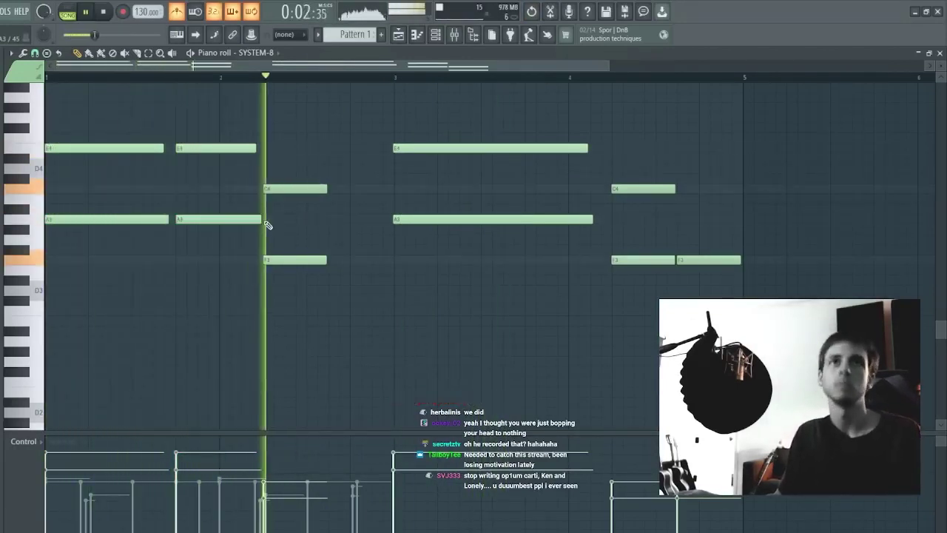
Step: Extend the C4 and F3 chord in bar 2 to the end of the bar
left_click_drag(262, 174, 333, 304)
left_click_drag(333, 265, 390, 260)
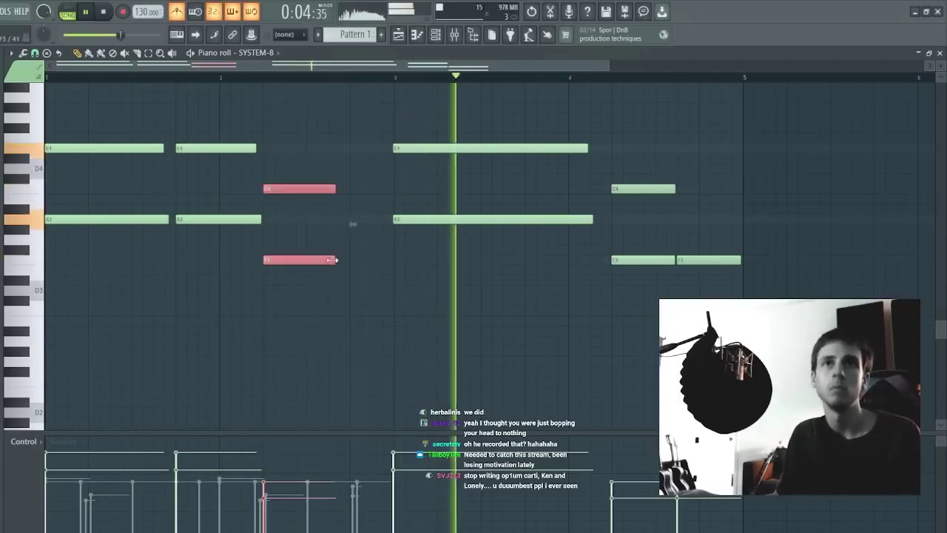
left_click(595, 202)
Step: Split the E4 and A3 chord of bar 3 at beat 4, leaving a small gap before the second part
key("c")
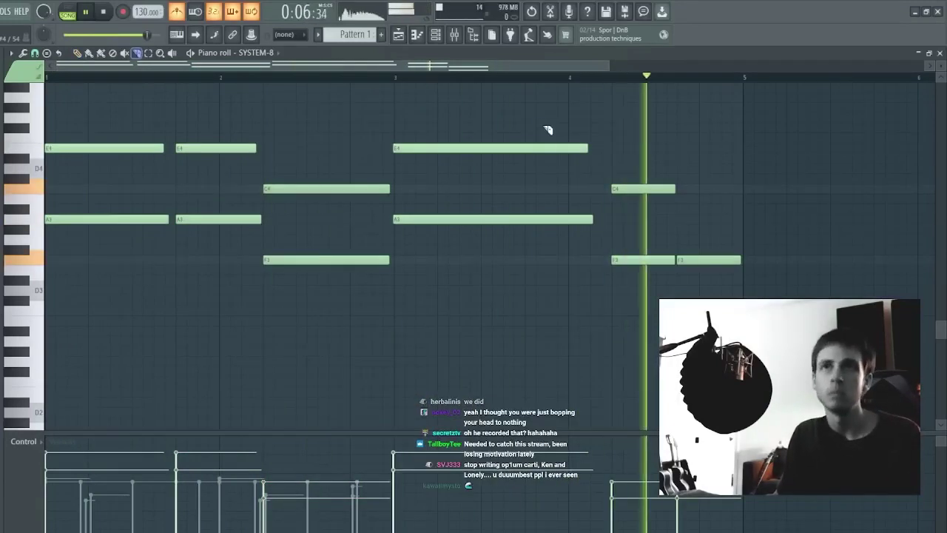
mouse_move(528, 122)
left_mouse_down()
mouse_move(530, 254)
mouse_move(549, 229)
mouse_move(528, 285)
left_mouse_up()
key("ctrl+z")
left_click(442, 208)
mouse_move(528, 132)
left_mouse_down()
mouse_move(531, 207)
mouse_move(520, 234)
left_mouse_up()
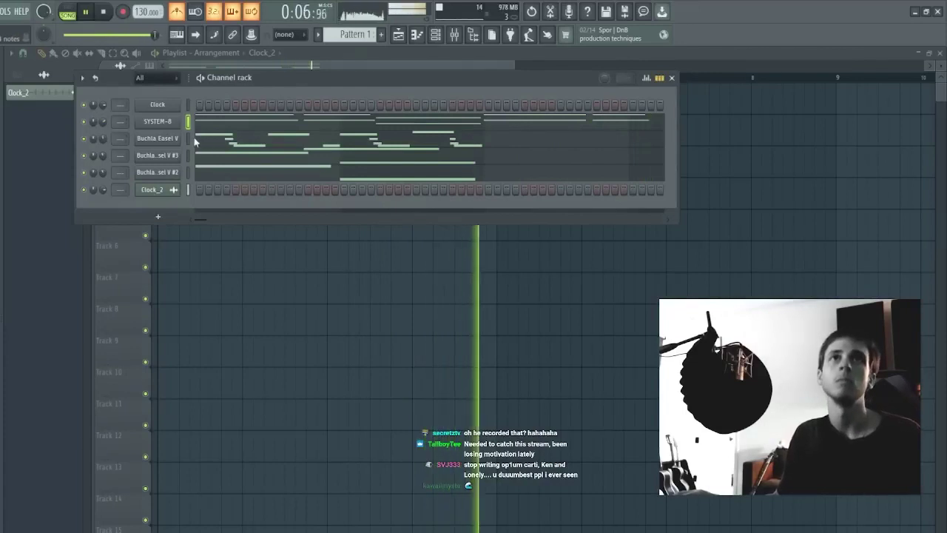
Step: Cut the SYSTEM-8 notes from Pattern 1 and paste them into a new Pattern 2
key("ctrl+x")
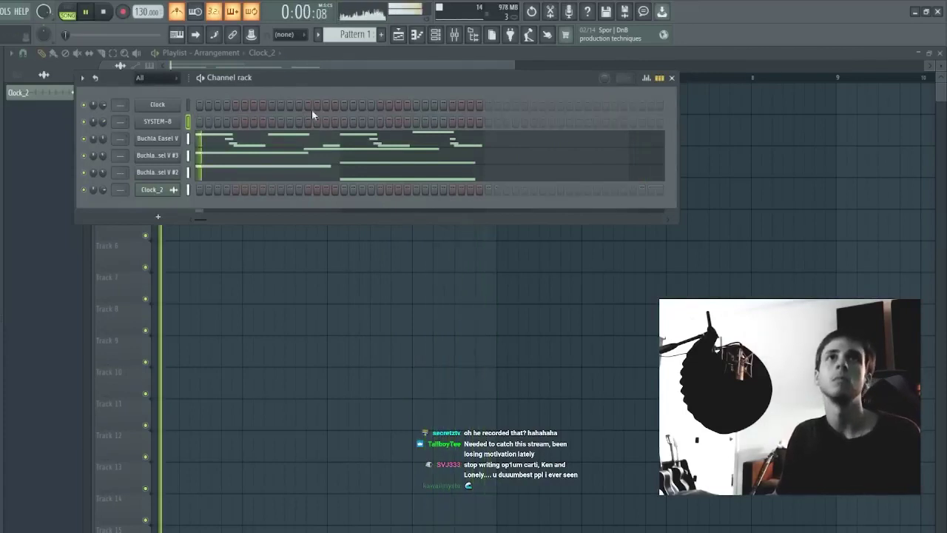
left_click(383, 35)
key("ctrl+v")
Step: Place Pattern 2 on Track 5 and repeat the playlist clips so that the arrangement fills bars 1 to 8
key("F6")
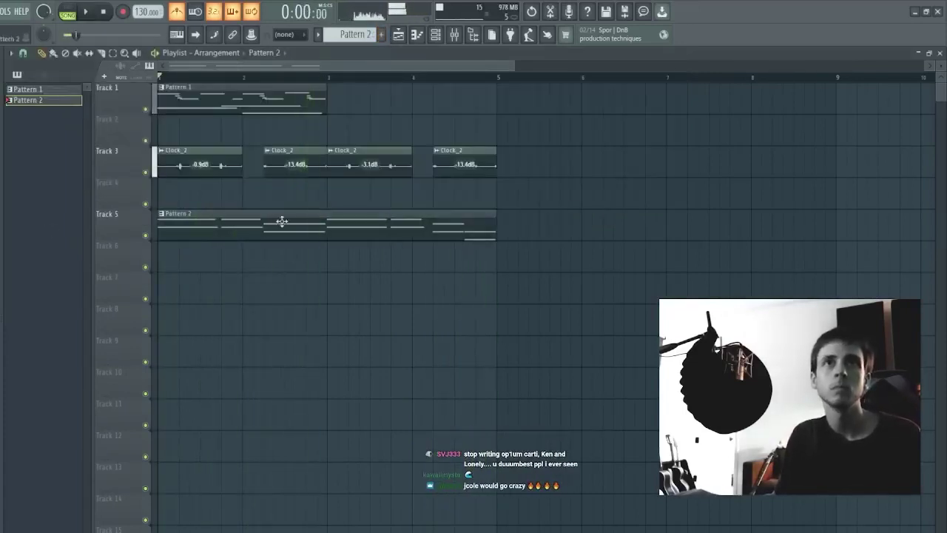
key("ctrl+b")
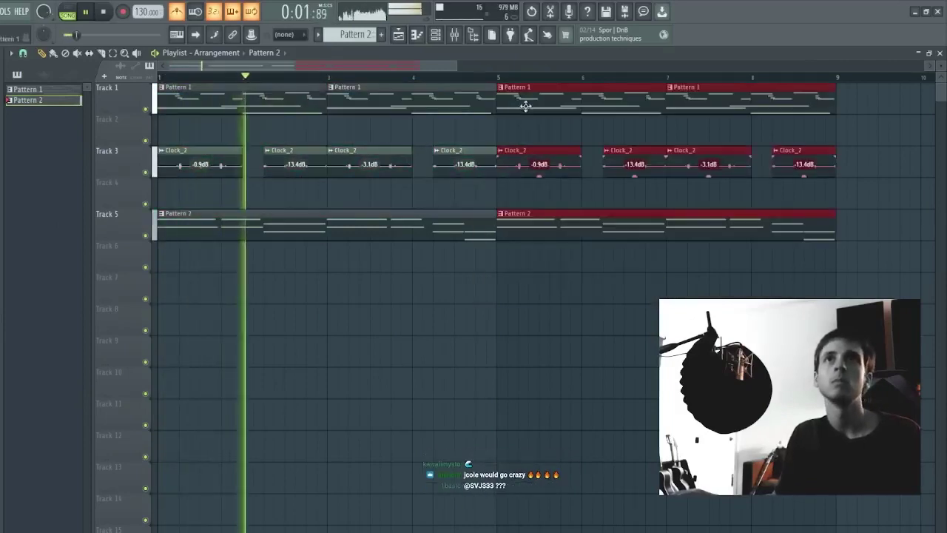
key("ctrl+d")
Step: Add an E5 note about one bar long at the start of bar 1 to Pattern 2's SYSTEM-8 part
key("F6")
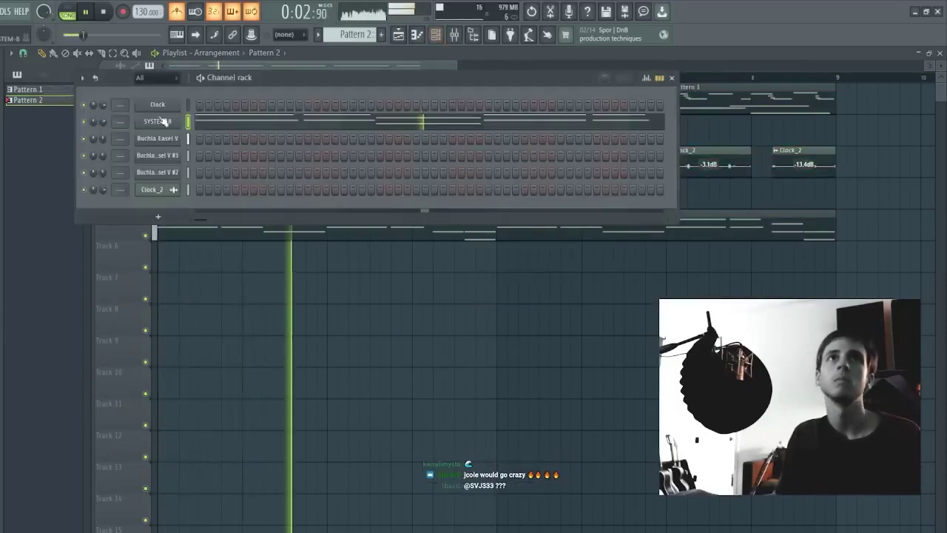
left_click(222, 123)
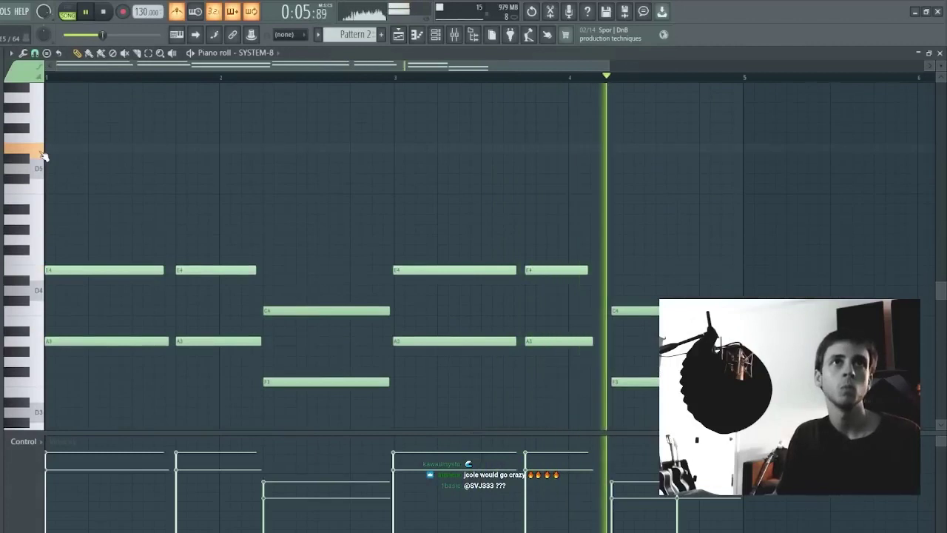
left_click(40, 140)
left_click(48, 151)
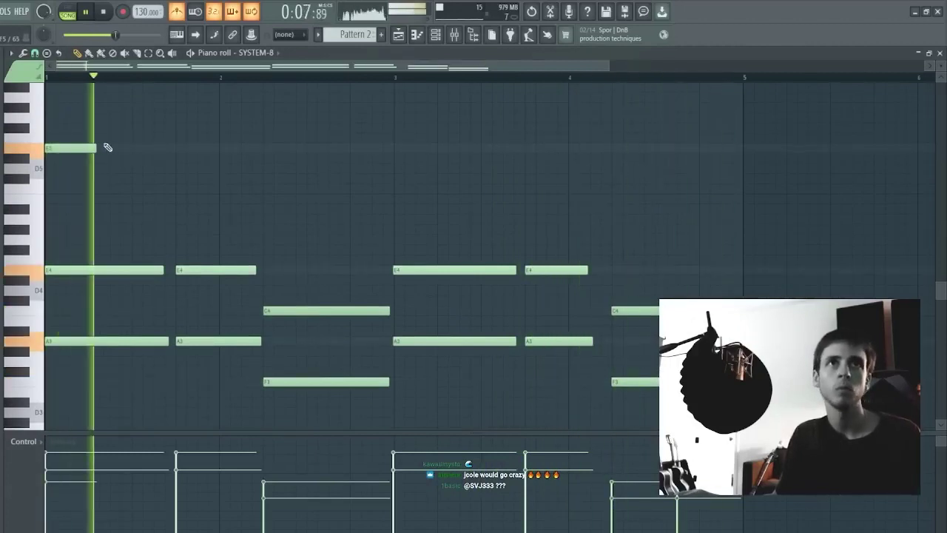
left_click_drag(98, 148, 226, 148)
Step: Add descending E6, D6 and C6 notes, starting late in bar 1 and running into bar 2
scroll(229, 154, "up", 1)
scroll(229, 155, "up", 4)
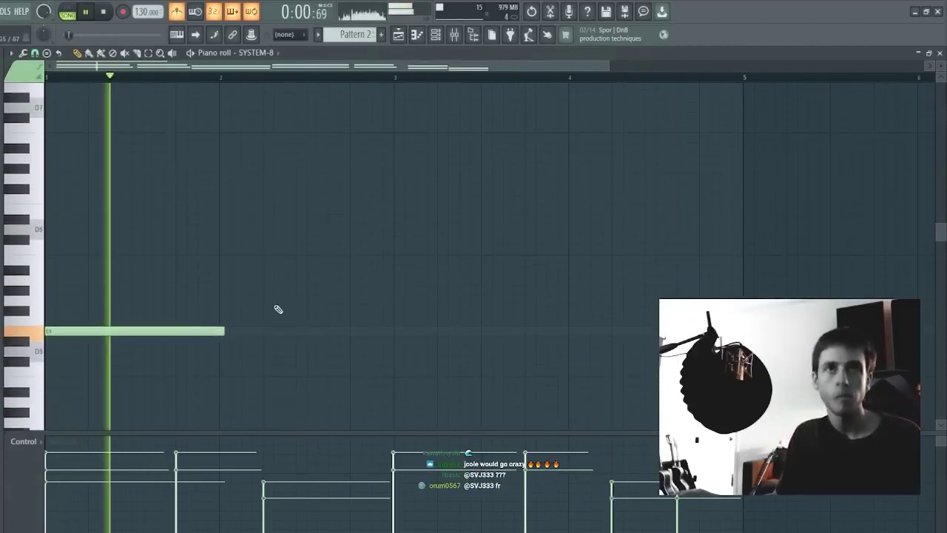
left_click(201, 198)
left_click_drag(200, 198, 198, 208)
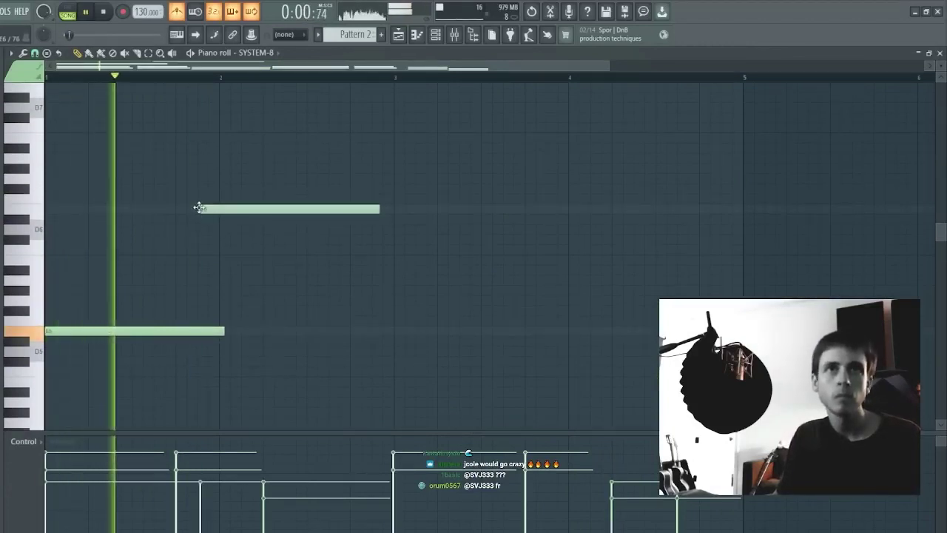
left_click(220, 228)
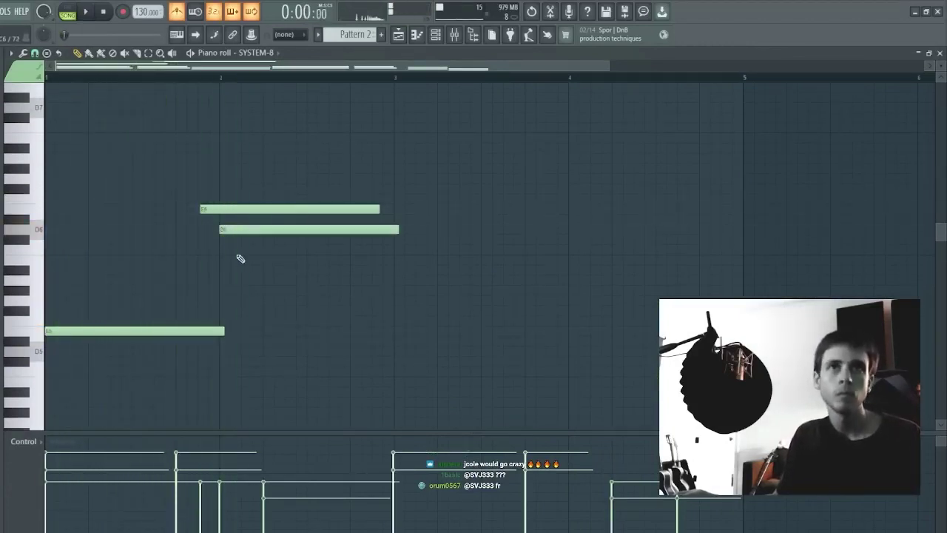
left_click(239, 239)
left_click_drag(239, 242, 239, 252)
Step: Continue the run through bar 2 with C7, F5, A5 and A6 notes and play it back
left_click(245, 118)
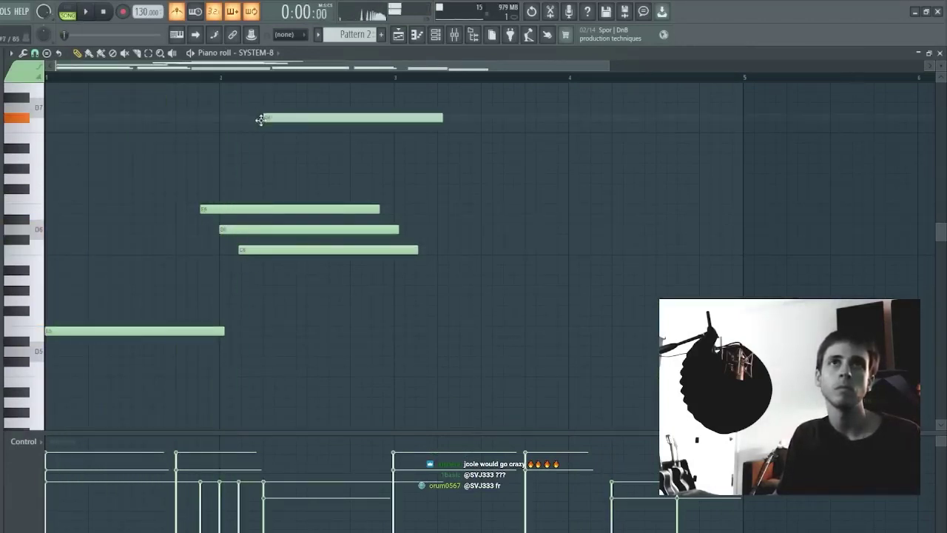
left_click_drag(260, 120, 262, 127)
left_click(292, 315)
left_click(320, 280)
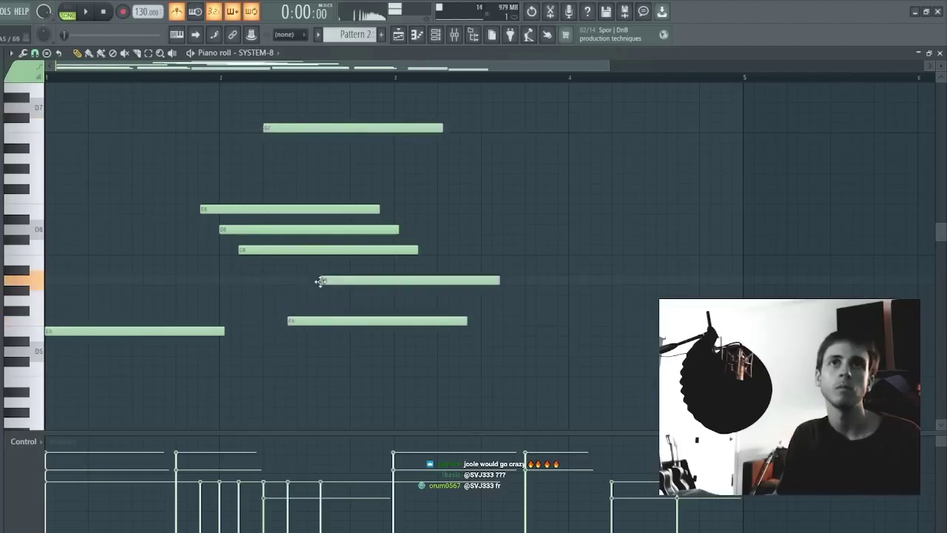
left_click(325, 158)
key("space")
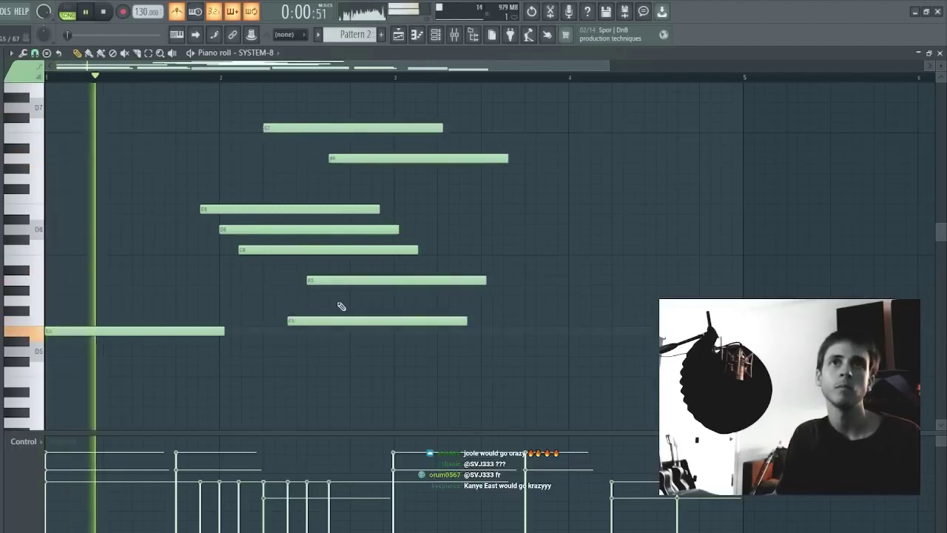
Step: Apply legato to the seven notes of the high run and quantize their starts to the grid
left_click_drag(402, 364, 252, 57, "ctrl")
key("ctrl+l")
key("ctrl+d")
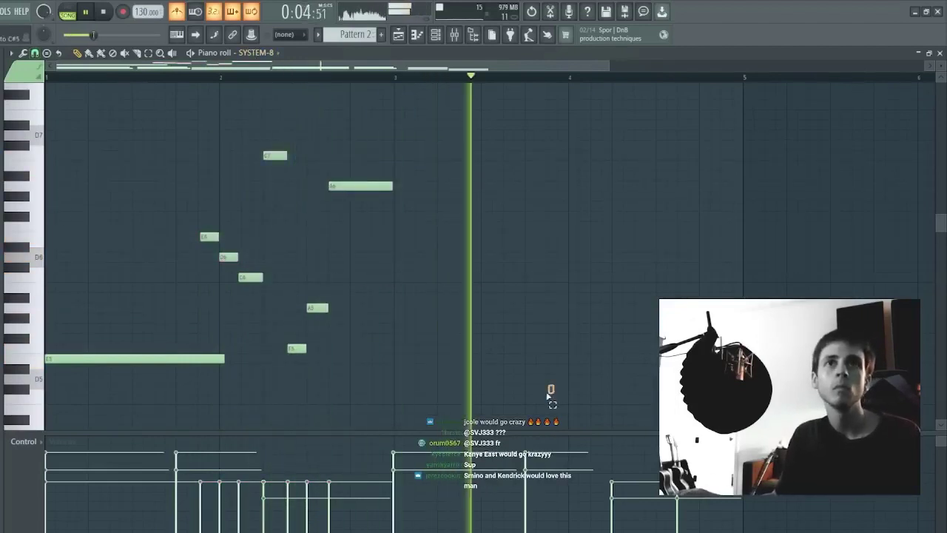
left_click_drag(550, 390, 188, 84, "ctrl")
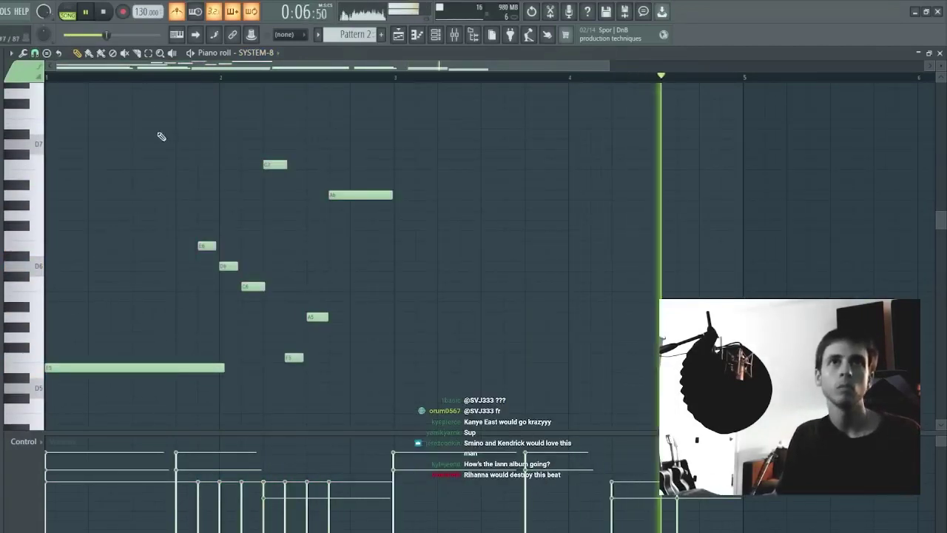
Step: Move the seven-note run two bars later so that it starts late in bar 3 and ends with bar 4
left_click_drag(155, 131, 521, 310, "ctrl")
left_click_drag(343, 281, 291, 368, "ctrl+shift")
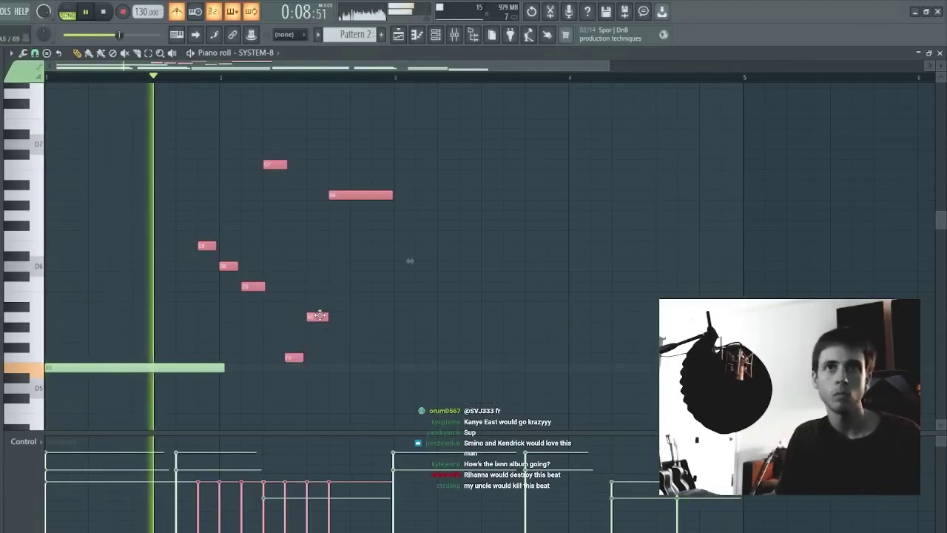
left_click_drag(316, 316, 472, 304)
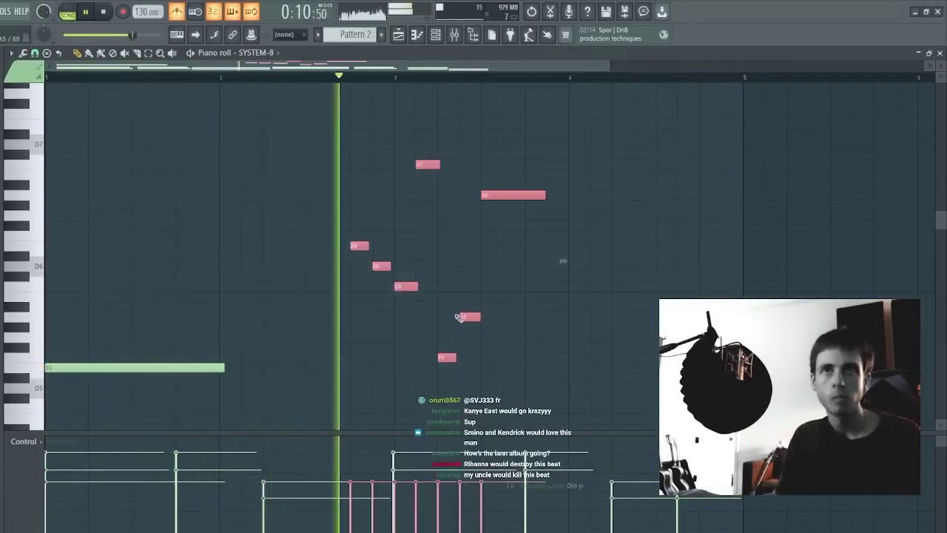
key("shift+Right")
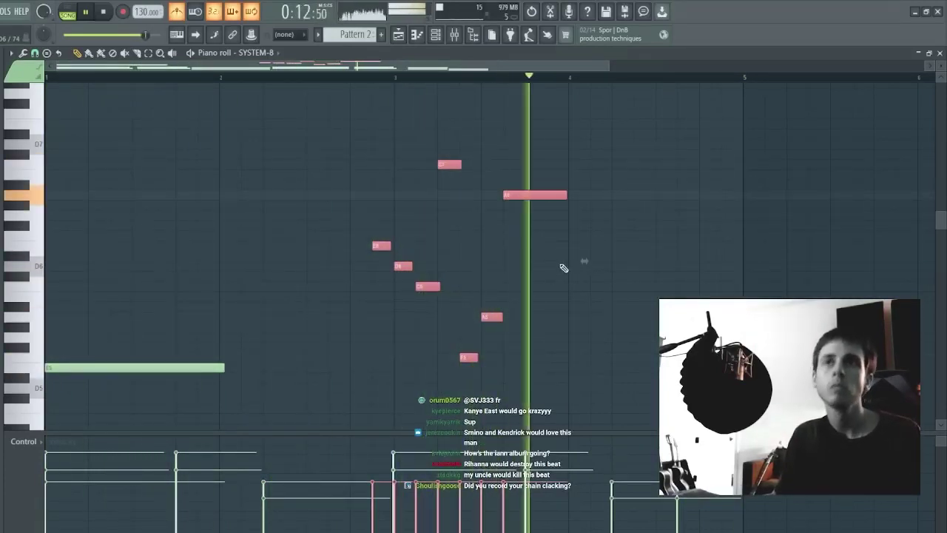
key("space")
left_click_drag(540, 193, 719, 180)
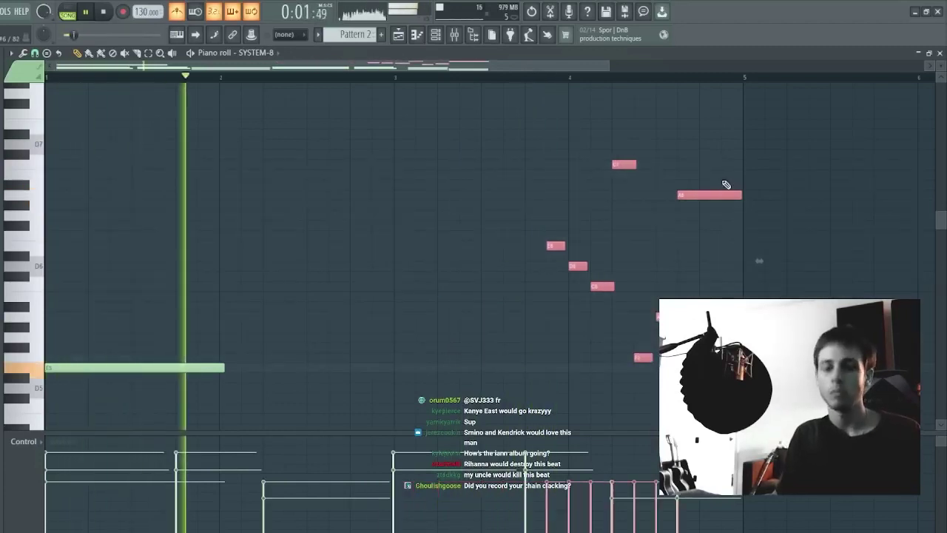
Step: Flip the seven-note run horizontally to reverse its order, and quantize its note starts and lengths to the grid
key("shift+alt+y")
key("shift+alt+y")
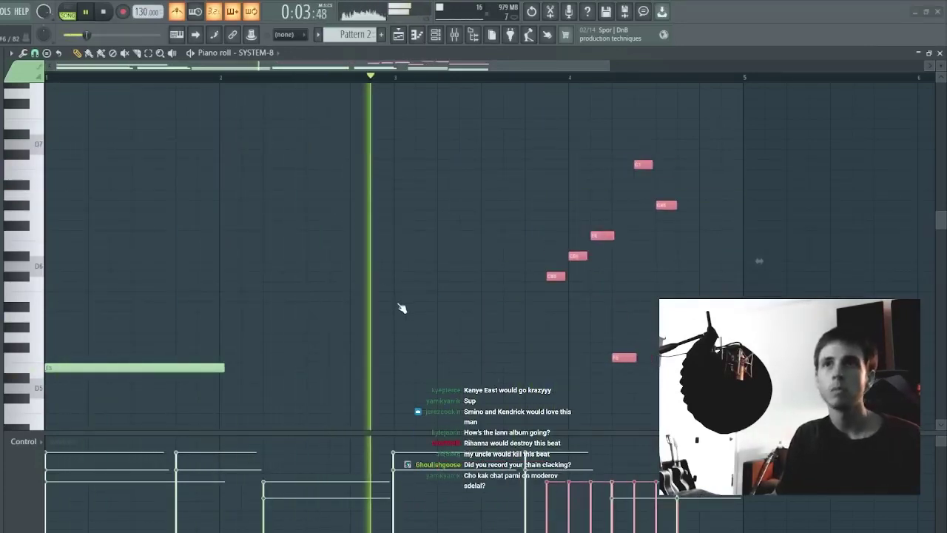
key("shift+alt+y")
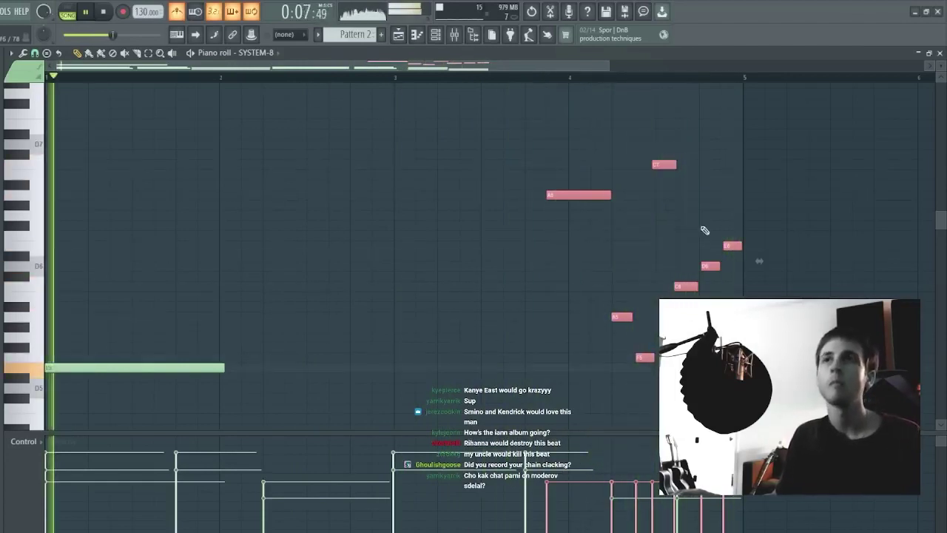
left_click_drag(816, 118, 368, 466)
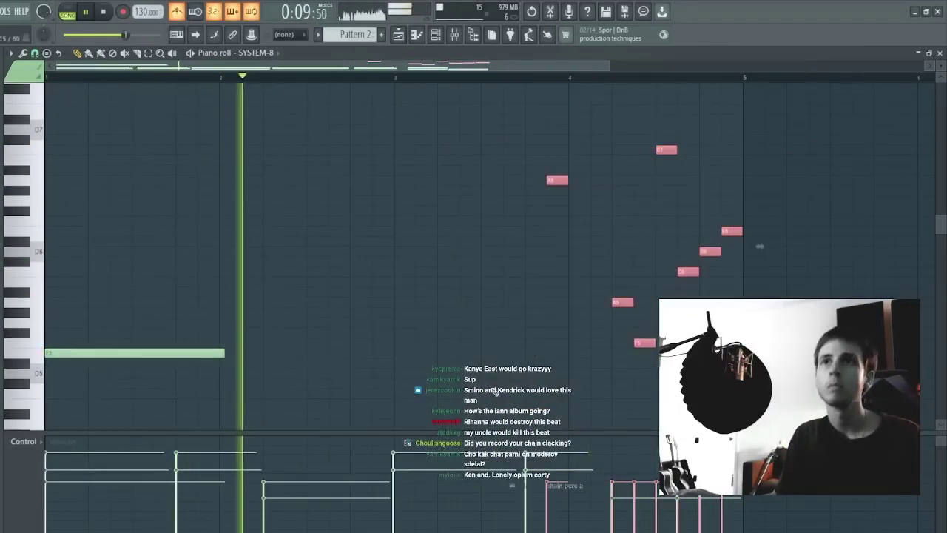
Step: Apply legato to the seven-note high run again so the opening A6 extends to the following A5
left_click_drag(489, 128, 792, 451)
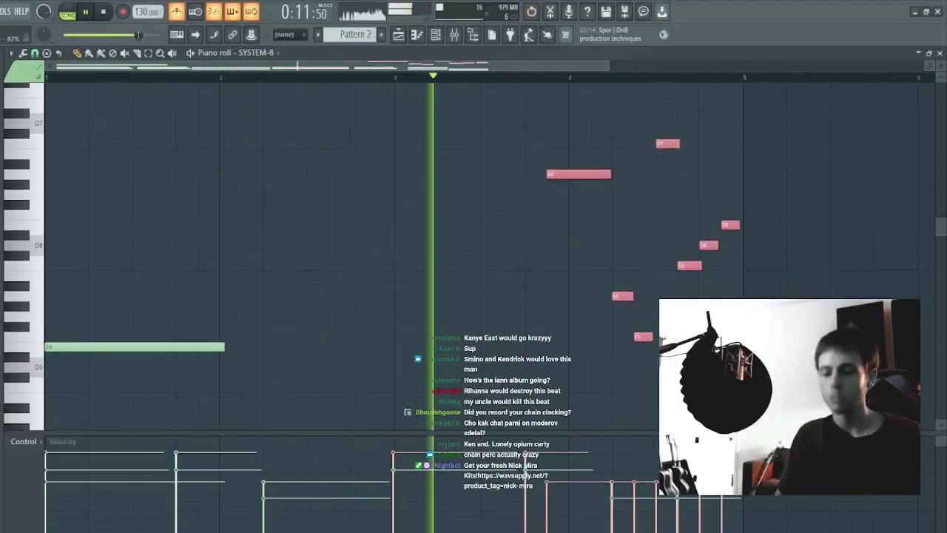
key("ctrl+l")
left_click(614, 467, "ctrl")
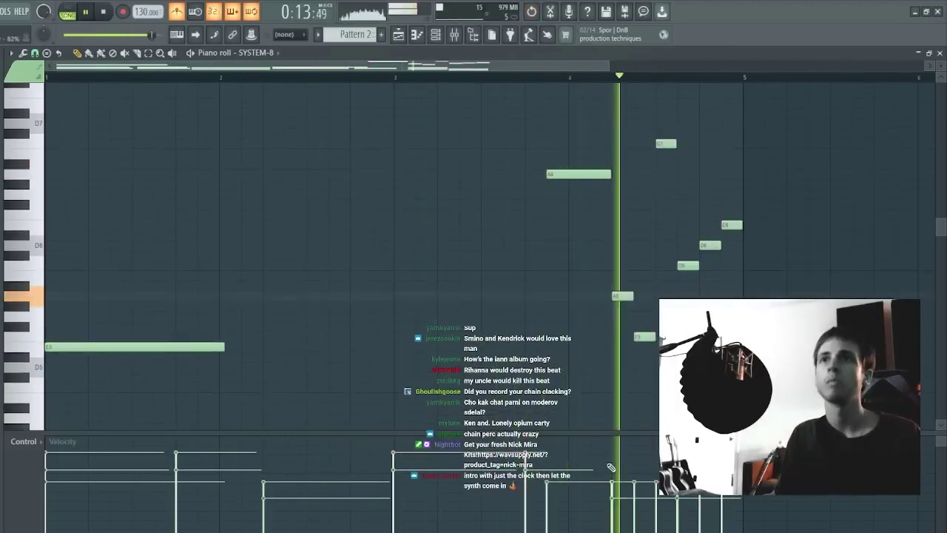
Step: Reshape the velocities of the high run, making its opening A6 softer and the short notes after it louder
key("ctrl+a")
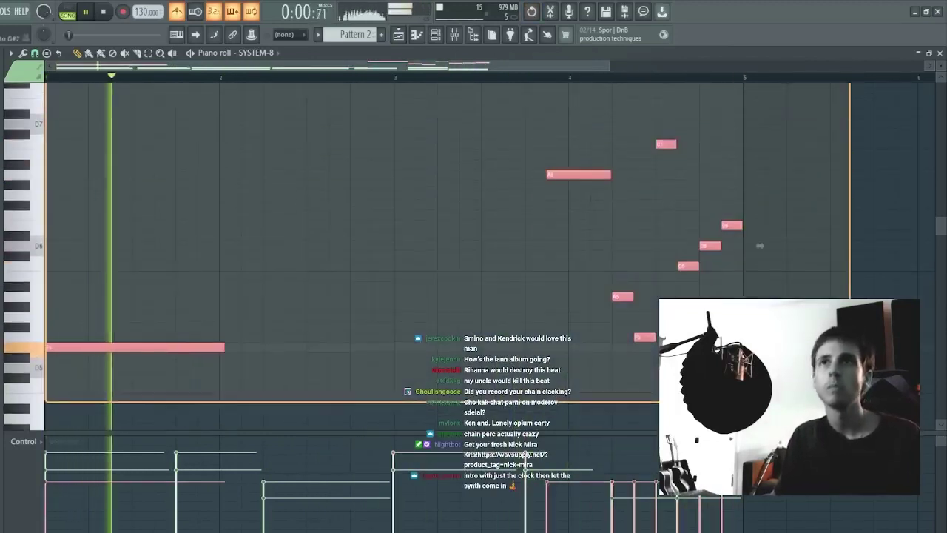
scroll(656, 397, "up", 1)
left_click(122, 361, "ctrl")
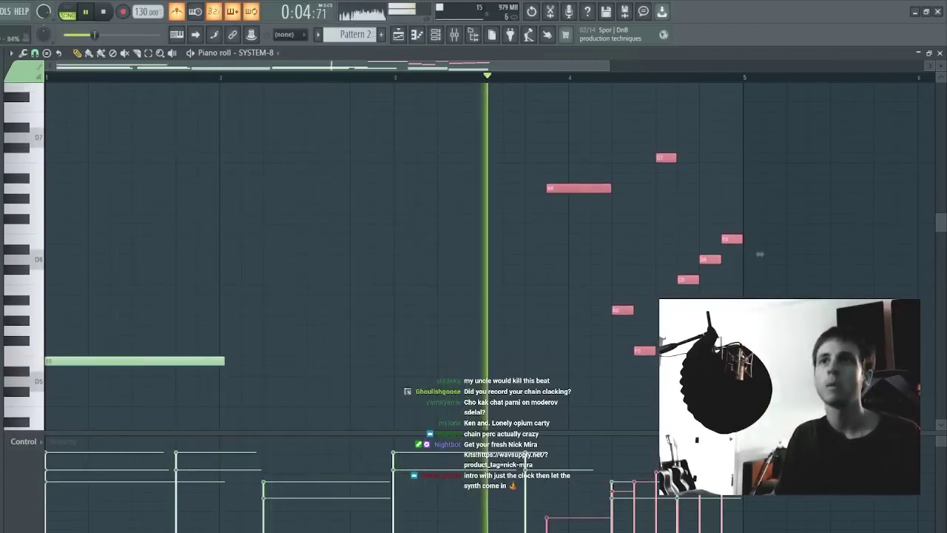
left_click(625, 459, "ctrl")
left_click_drag(613, 384, 725, 143)
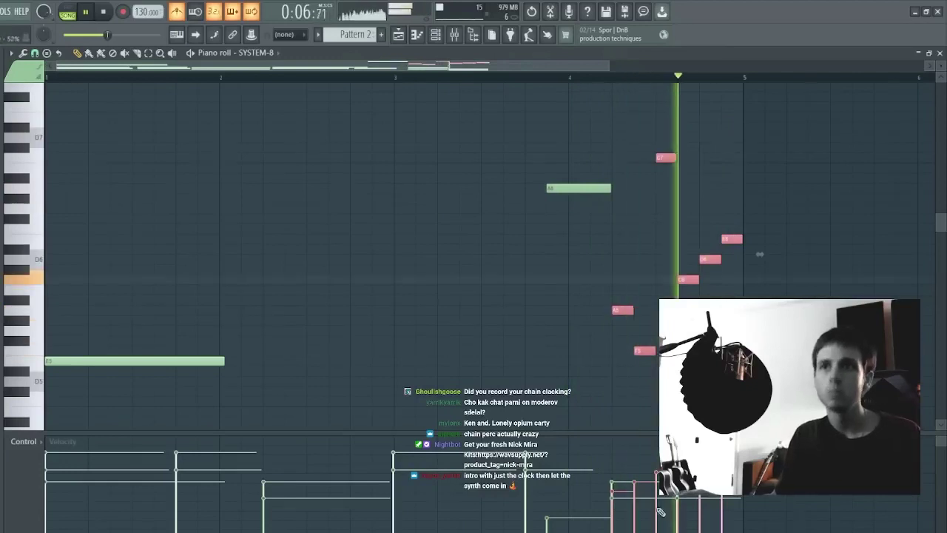
Step: Leave the chord notes and add a second SYSTEM-8 instrument channel directly above the existing one
key("Escape")
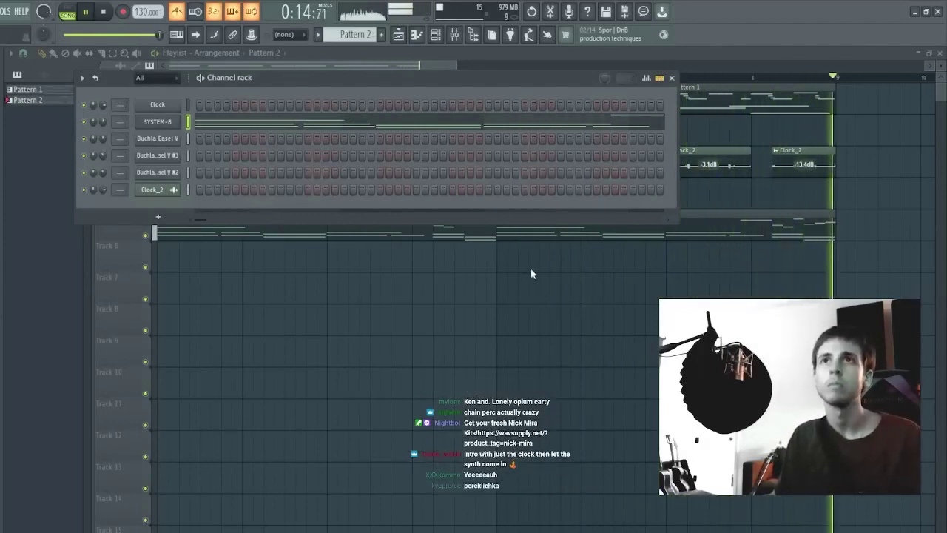
left_click(157, 122)
left_click_drag(167, 105, 282, 205)
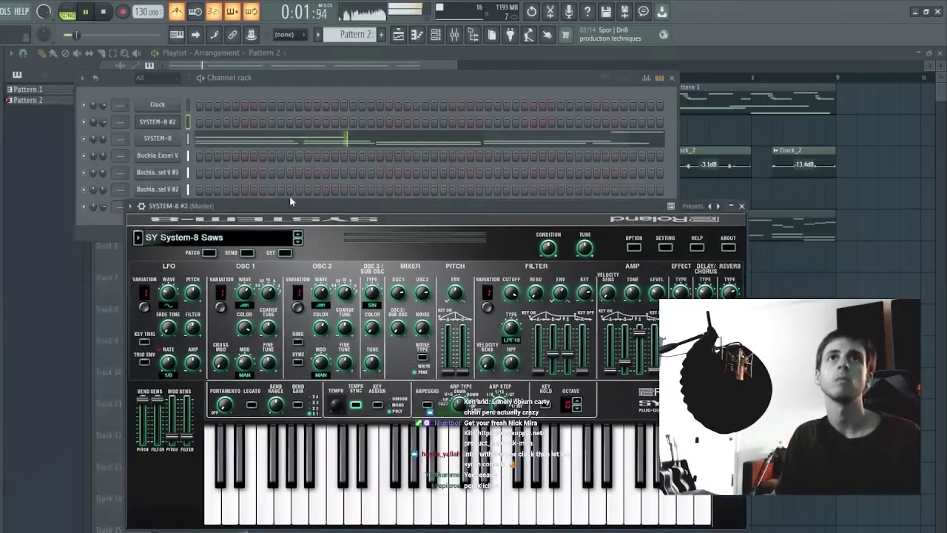
Step: Audition patches on SYSTEM-8 #2 over the playing loop, including LD OSC Sync Ld, SQ TranceArpgChd and KY Porcelain
left_click(298, 240)
left_click(299, 241)
left_click(298, 240)
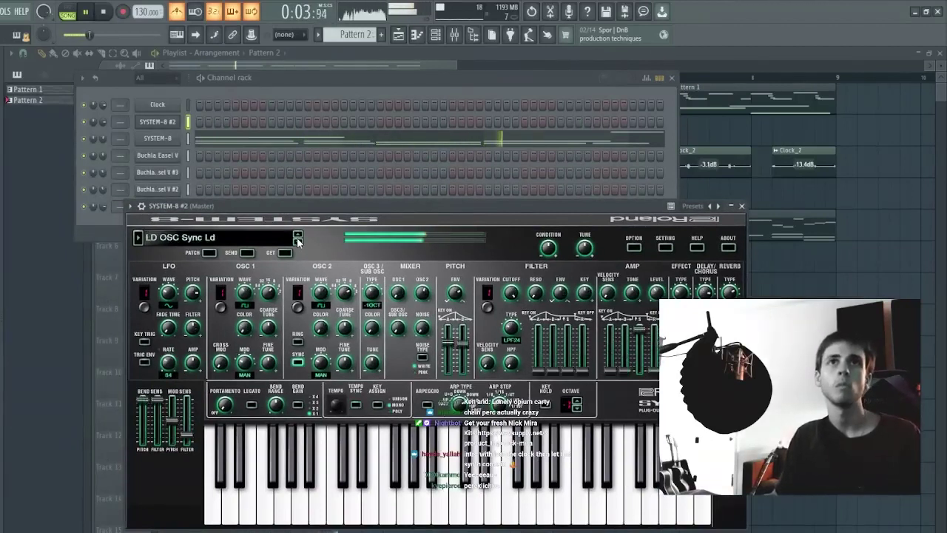
left_click(298, 241)
left_click(299, 240)
left_click(299, 241)
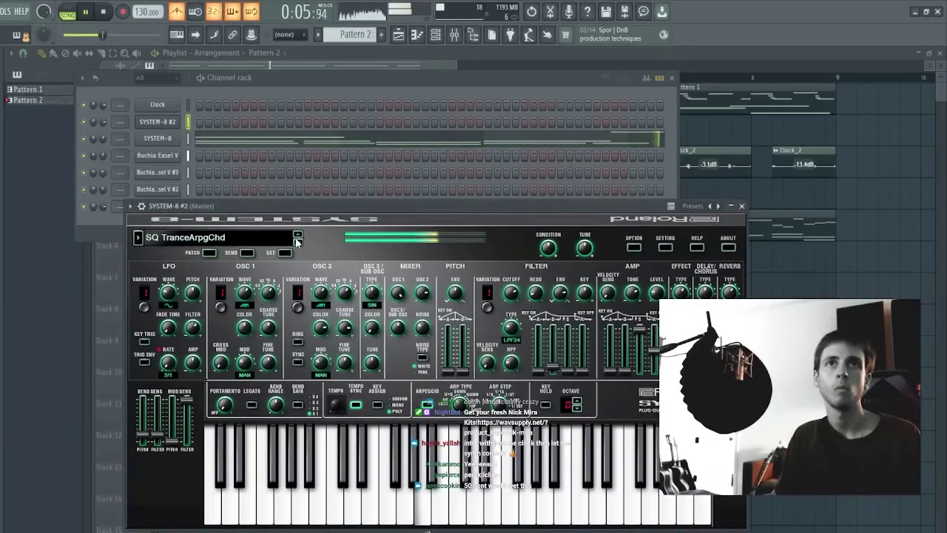
left_click(298, 240)
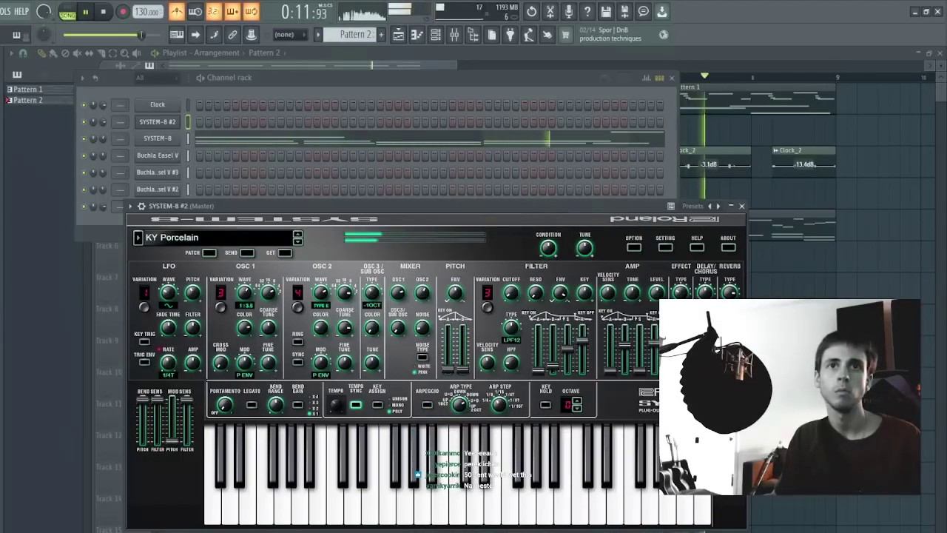
Step: Continue auditioning SYSTEM-8 #2 patches over the loop, including SQ SBF Sequence and BS Pedal Bass
left_click(297, 241)
left_click(103, 122)
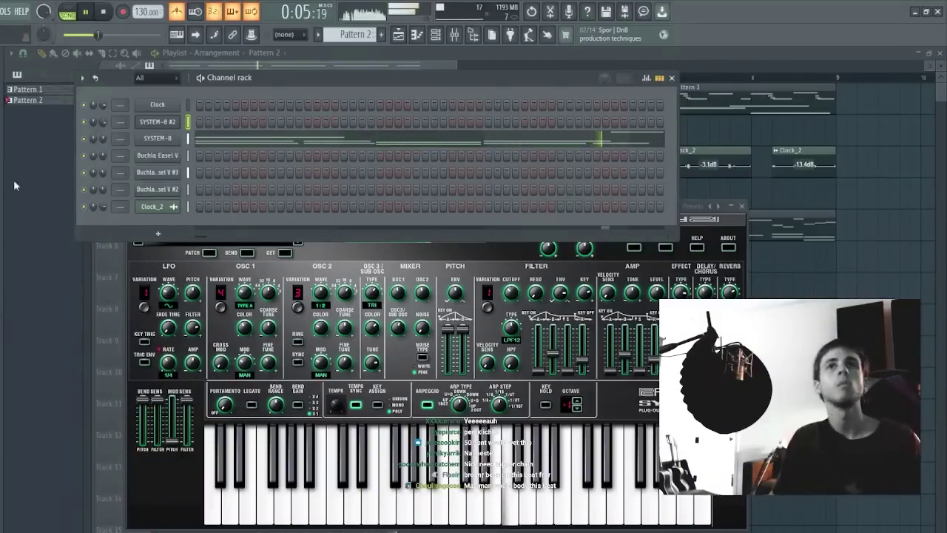
left_click(301, 244)
left_click(298, 240)
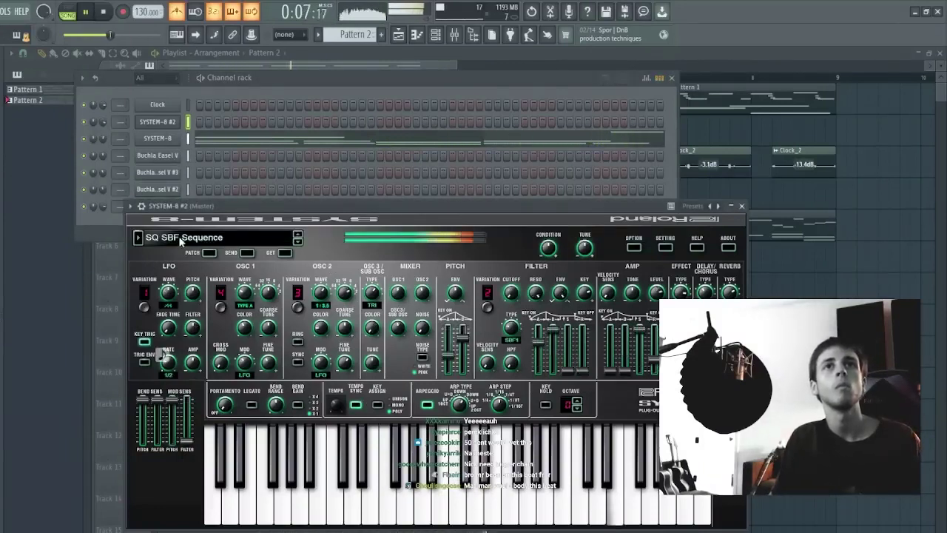
left_click(298, 242)
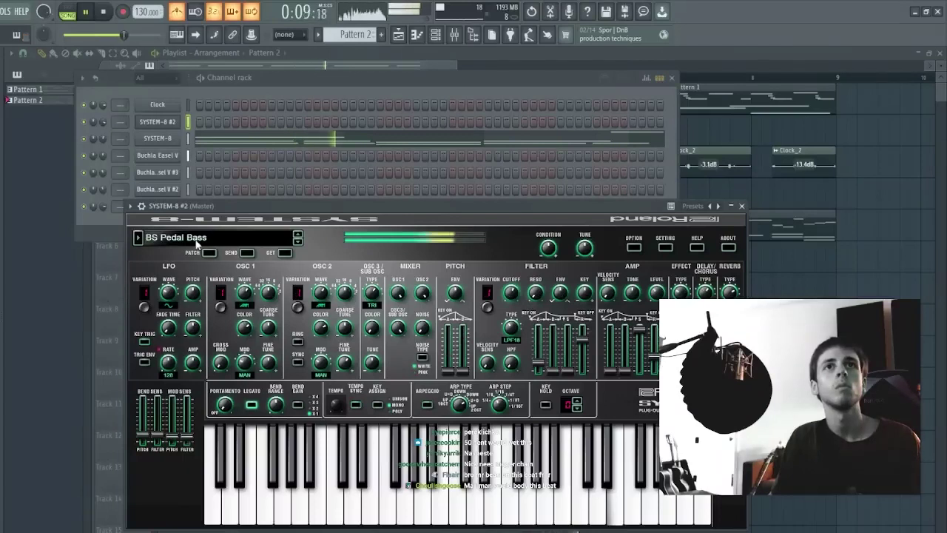
left_click(298, 241)
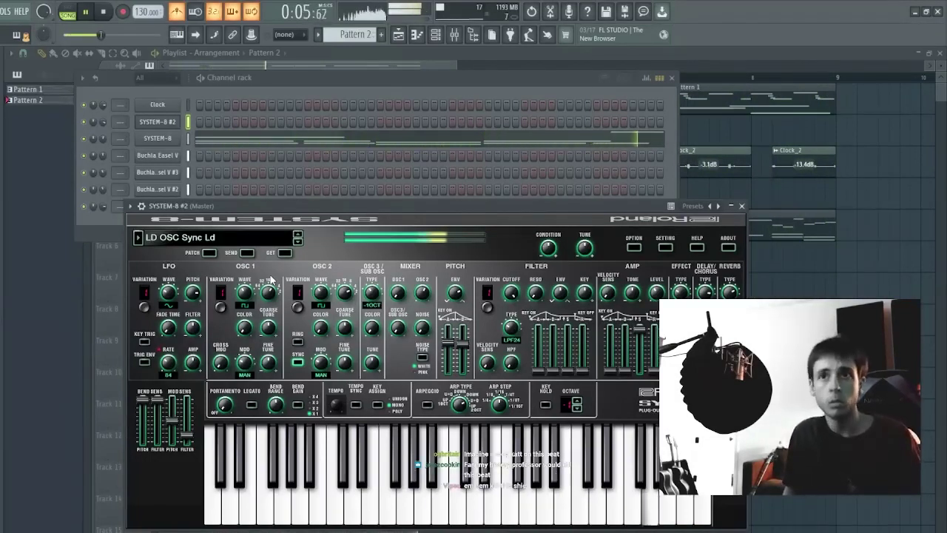
Step: Try FX SBF Effect, KY Phase EP and further patches, and load BR Brass Fanfare on SYSTEM-8 #2
left_click(298, 243)
left_click(298, 243)
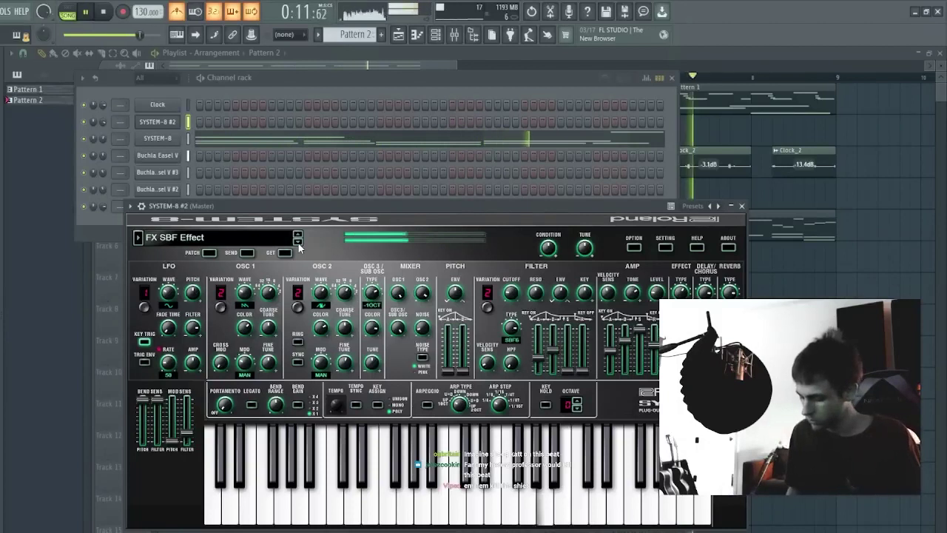
left_click(298, 243)
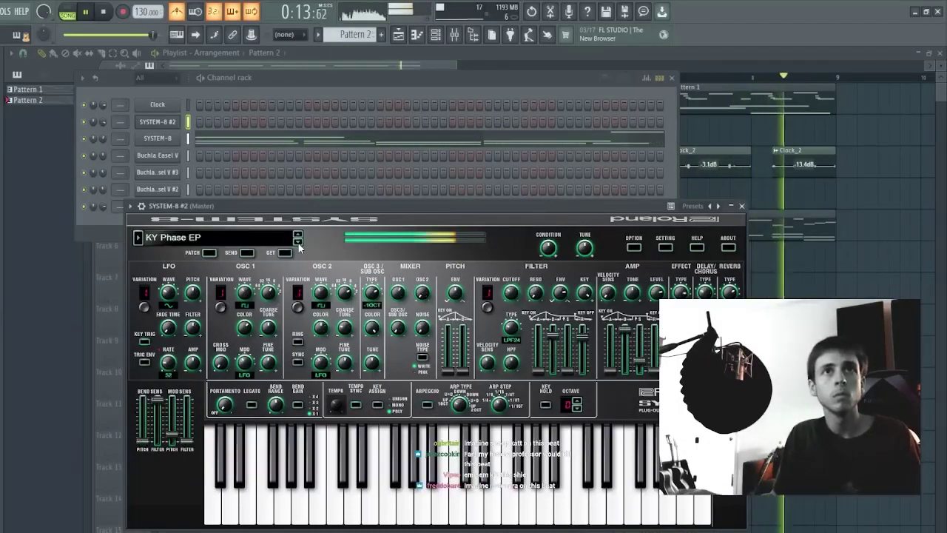
left_click(298, 243)
left_click(298, 235)
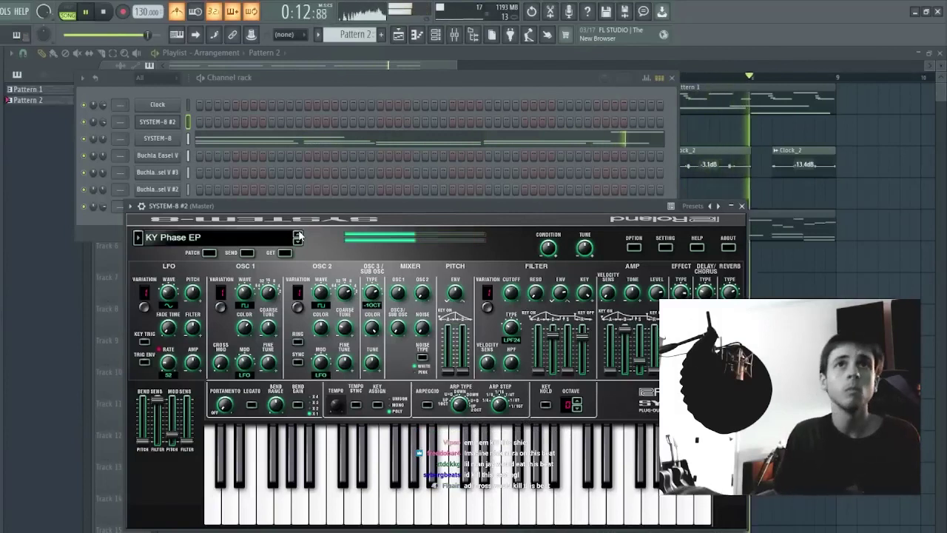
left_click(298, 236)
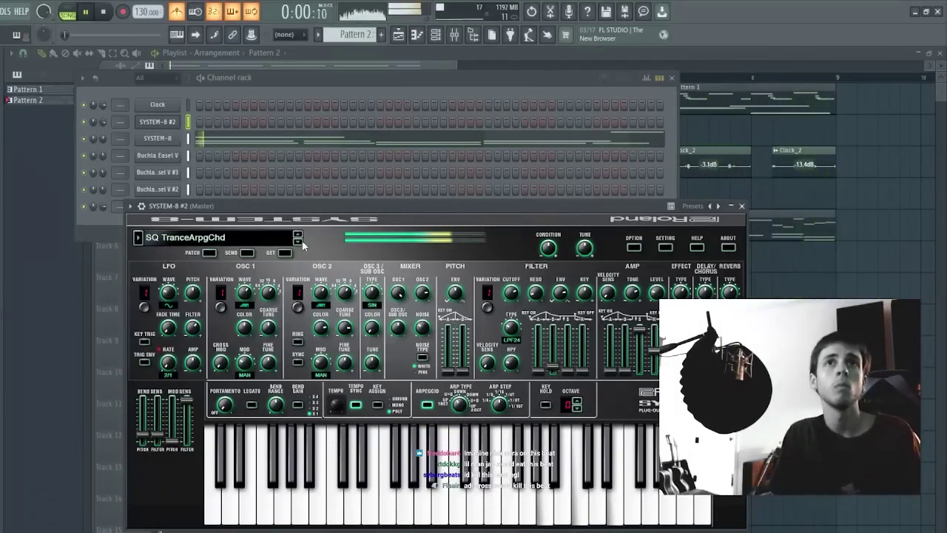
left_click(299, 241)
left_click(298, 242)
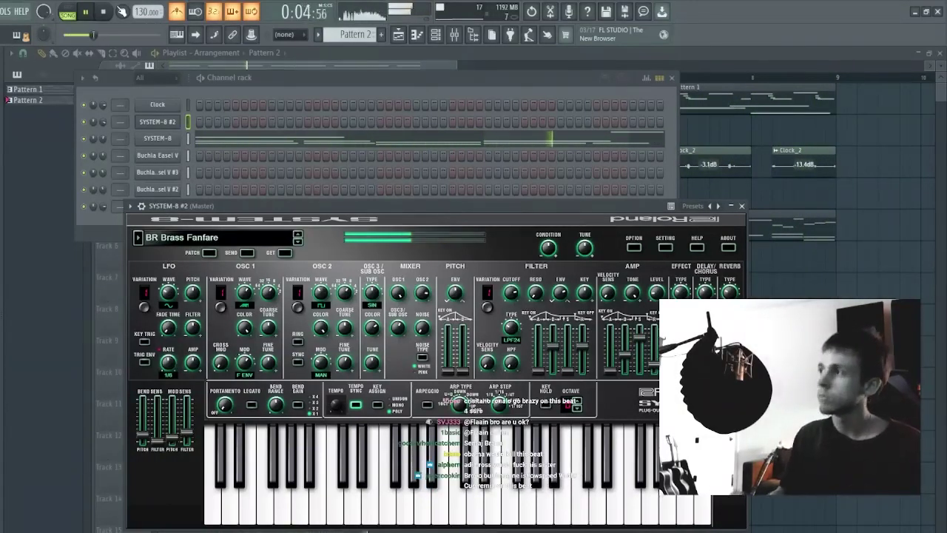
Step: Open the SYSTEM-8 #2 notes for editing and place a D7 at the start of bar 1
left_click(150, 88)
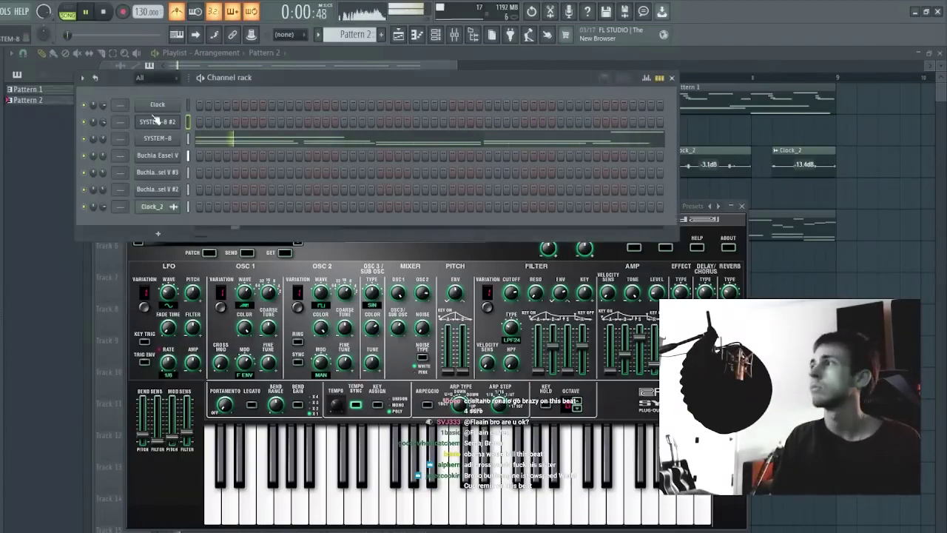
key("F7")
key("space")
key("space")
left_click(90, 139)
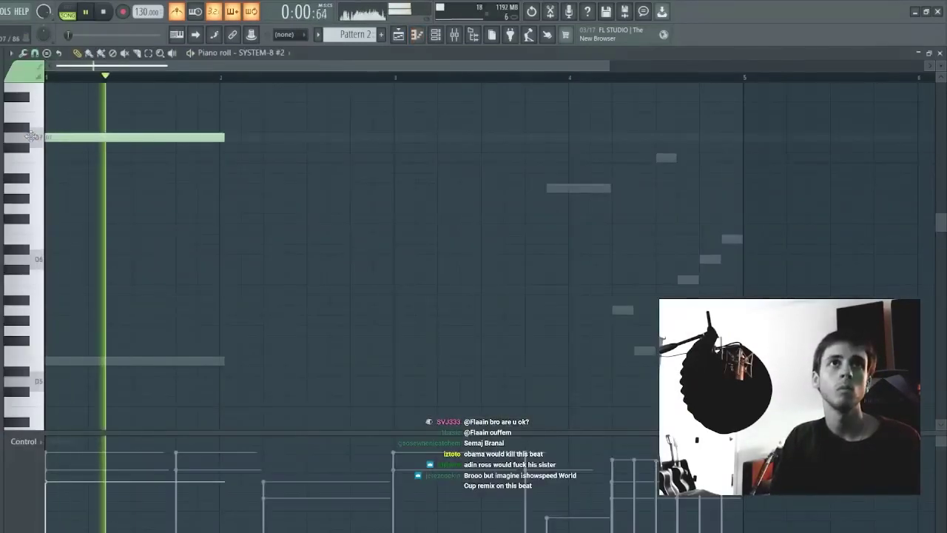
Step: Add staggered C7 and B6 notes after the opening D7 in bar 1, replaying the loop to check them
key("space")
key("space")
key("space")
key("space")
key("space")
left_click_drag(141, 157, 111, 157)
key("space")
key("space")
left_click(137, 169)
key("space")
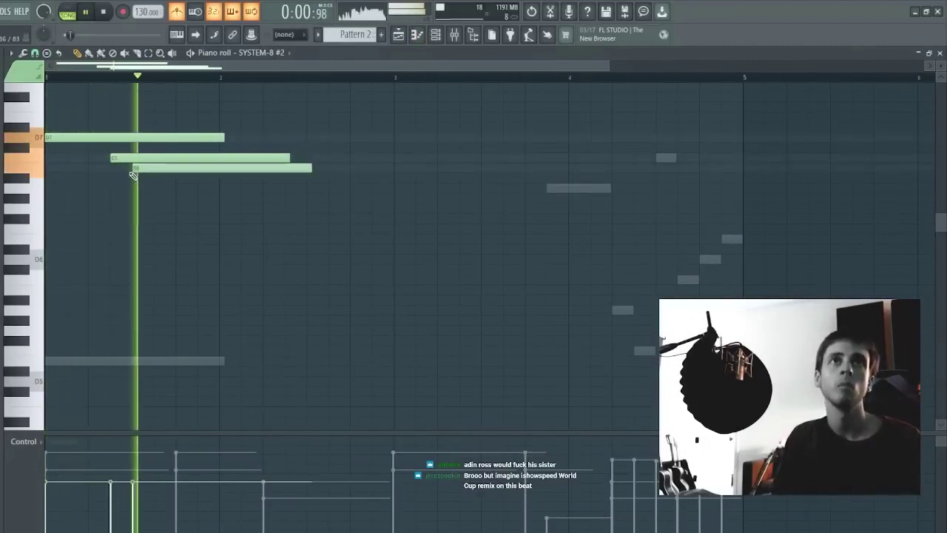
Step: Continue the melody with D6, G6 and E6 in bar 1 and G6 at bar 3, and apply legato
key("space")
left_click(157, 179)
right_click(157, 178)
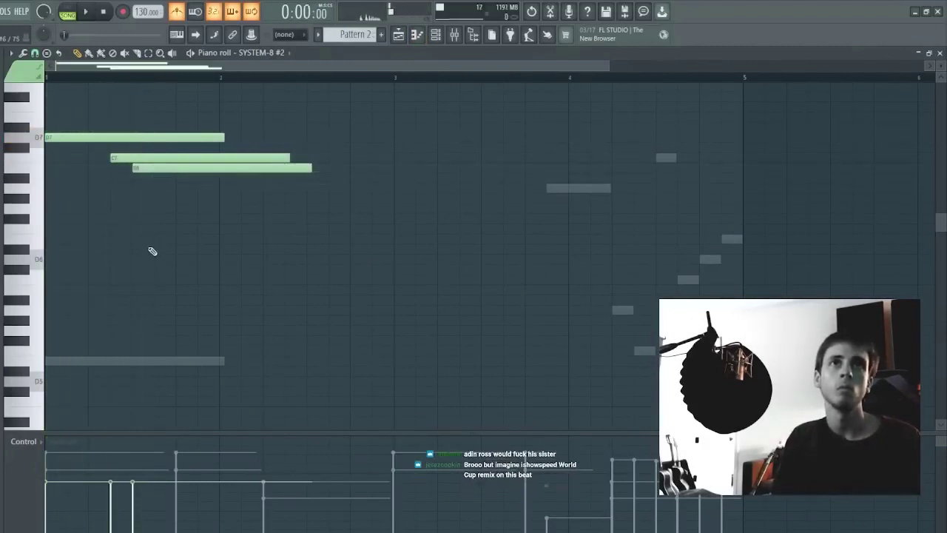
left_click_drag(153, 250, 167, 266)
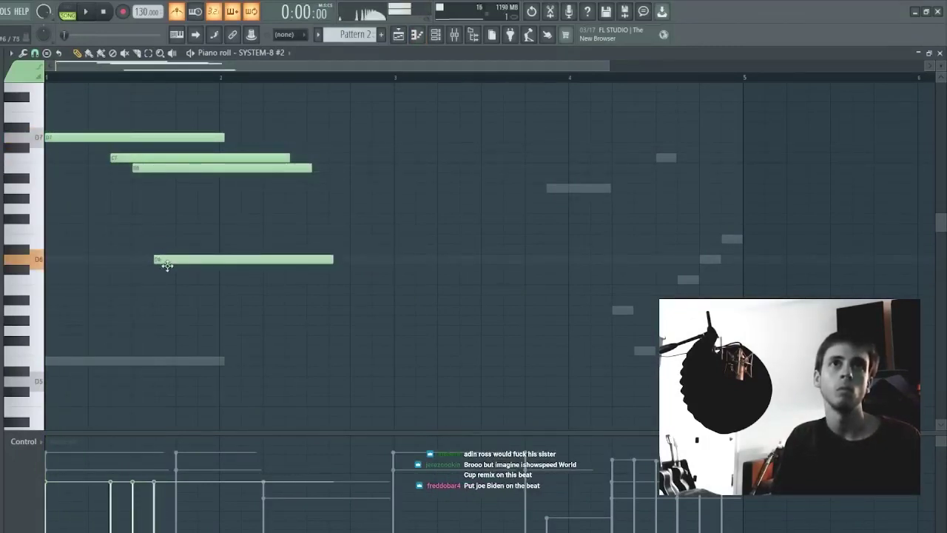
left_click(179, 210)
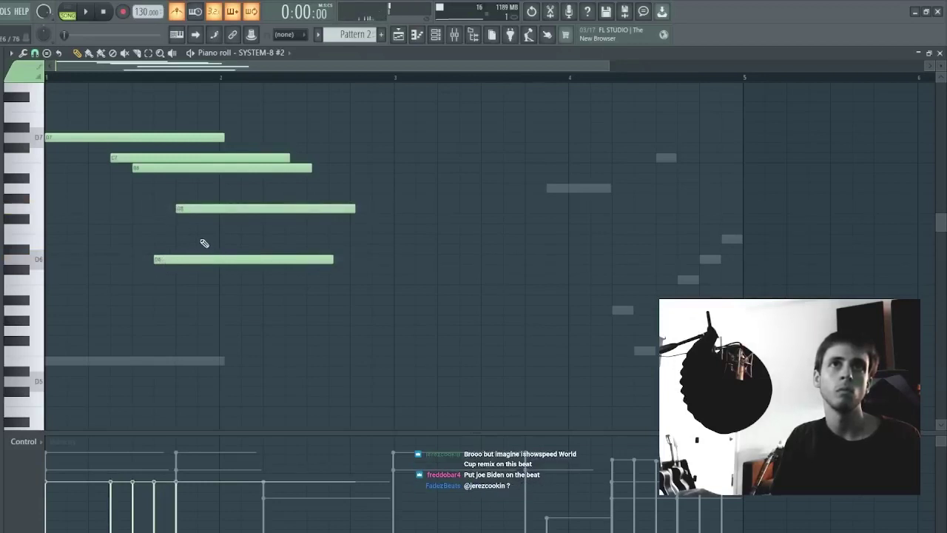
left_click(200, 237)
left_click(399, 207)
key("ctrl+l")
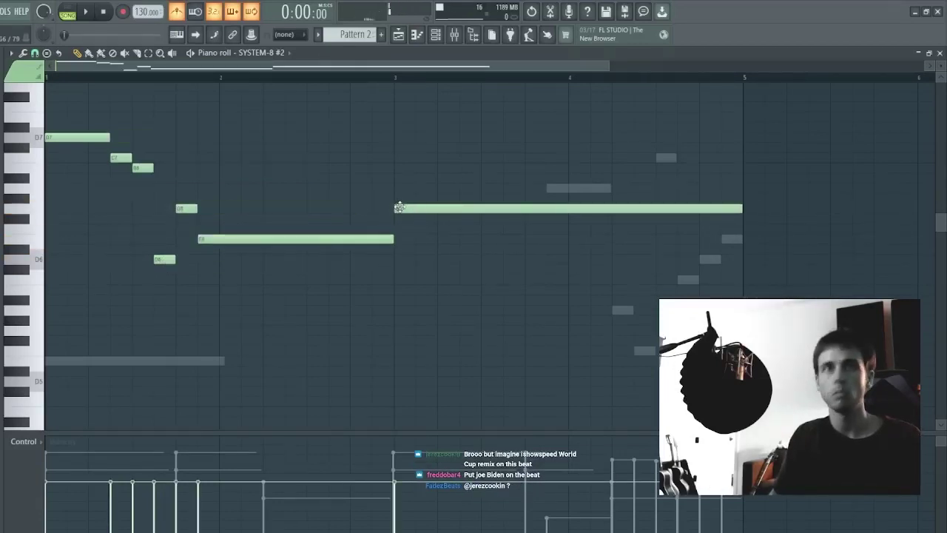
Step: Shorten the C7, B6, D6 and G6 notes in bar 1 to staccato hits and play the melody
left_click_drag(197, 142, 123, 270)
left_click_drag(130, 157, 117, 157)
key("space")
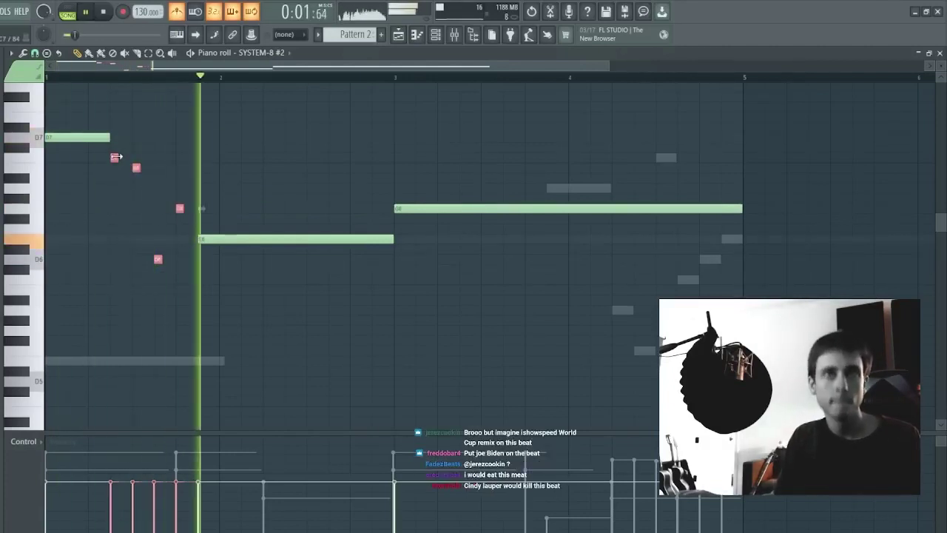
Step: Transpose the whole SYSTEM-8 #2 melody down one octave and clear the selection
key("ctrl+a")
key("ctrl+Down")
key("ctrl+d")
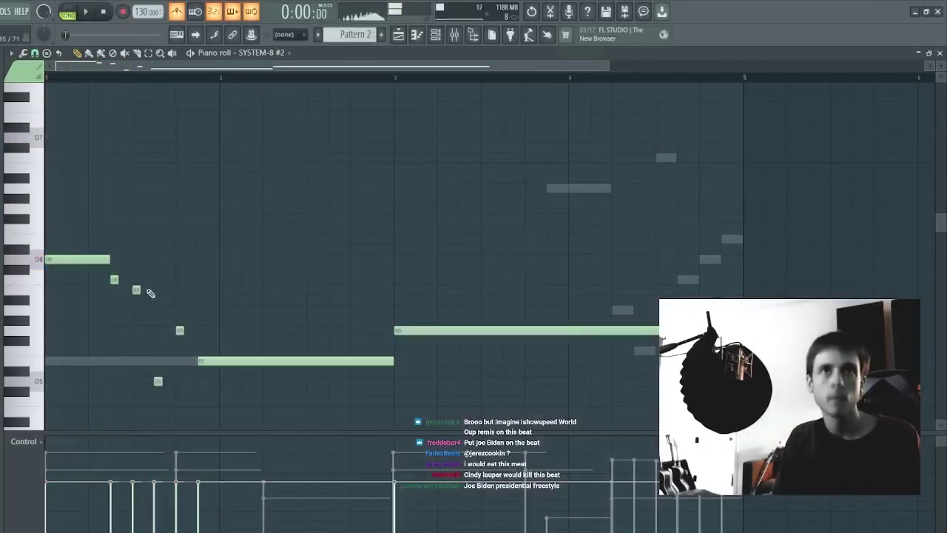
Step: Lower the last short G5 in bar 1 and the held E5 after it by one octave each
left_click(143, 289)
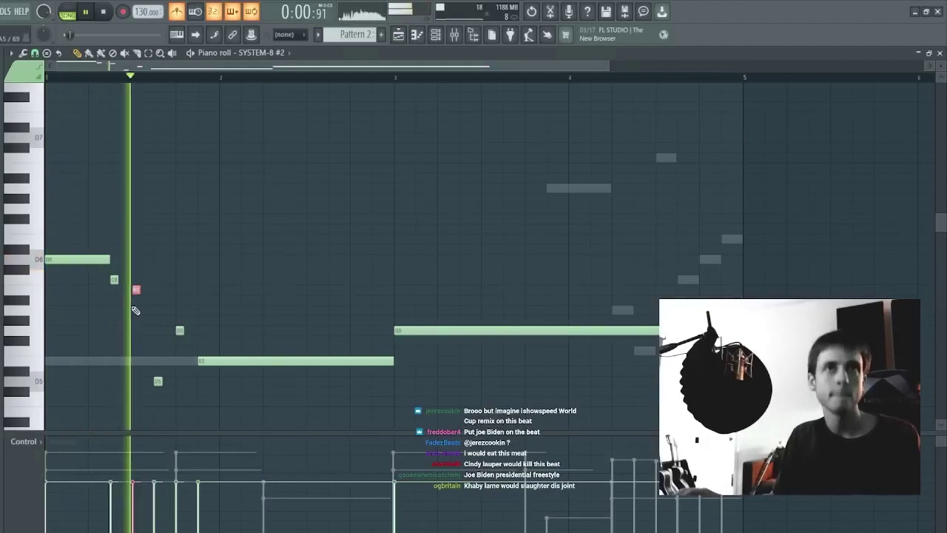
left_click(180, 330)
key("ctrl+Down")
scroll(191, 329, "down", 2)
left_click(247, 323)
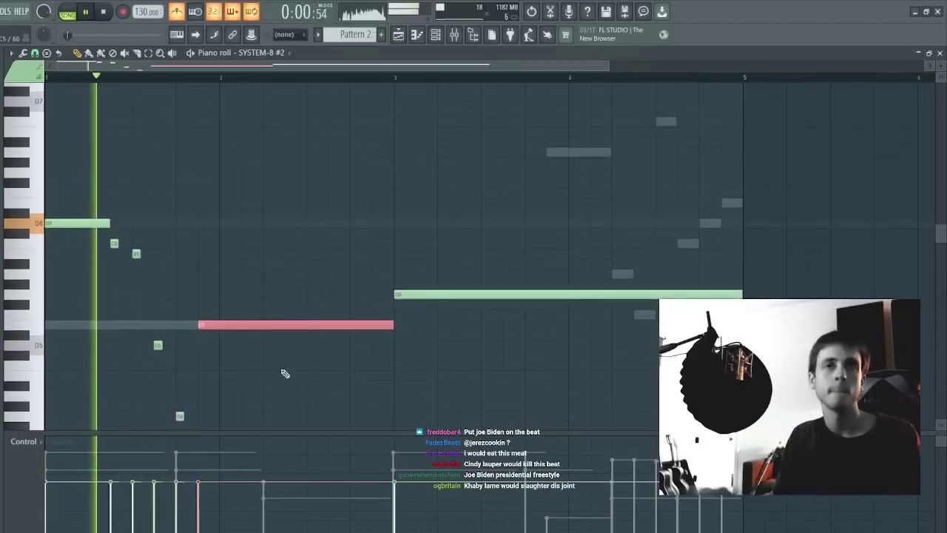
key("ctrl+Down")
scroll(286, 374, "down", 2)
key("ctrl+d")
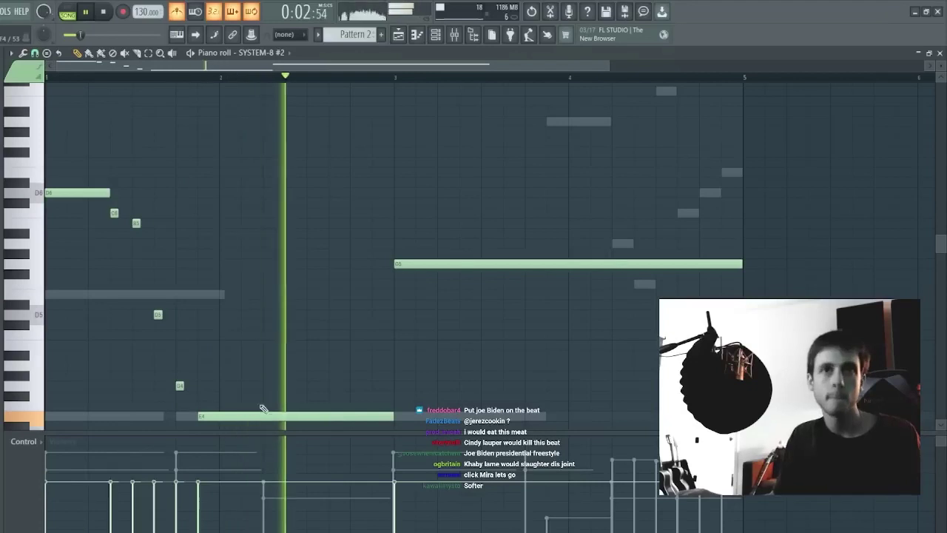
Step: Replay the melody and raise the last short note of bar 1 from G4 to E5
key("space")
key("space")
left_click_drag(205, 381, 148, 369)
key("ctrl+Up")
key("Down")
key("Down")
key("Down")
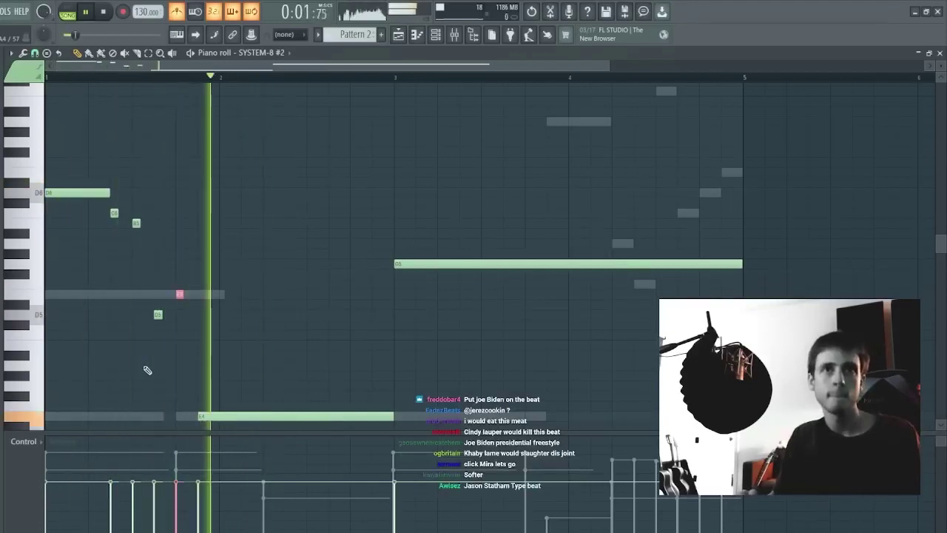
Step: Return to the SYSTEM-8 #2 synth and audition PD Pad Plucker and BS Licked for the new melody
left_click_drag(542, 178, 526, 232)
key("F7")
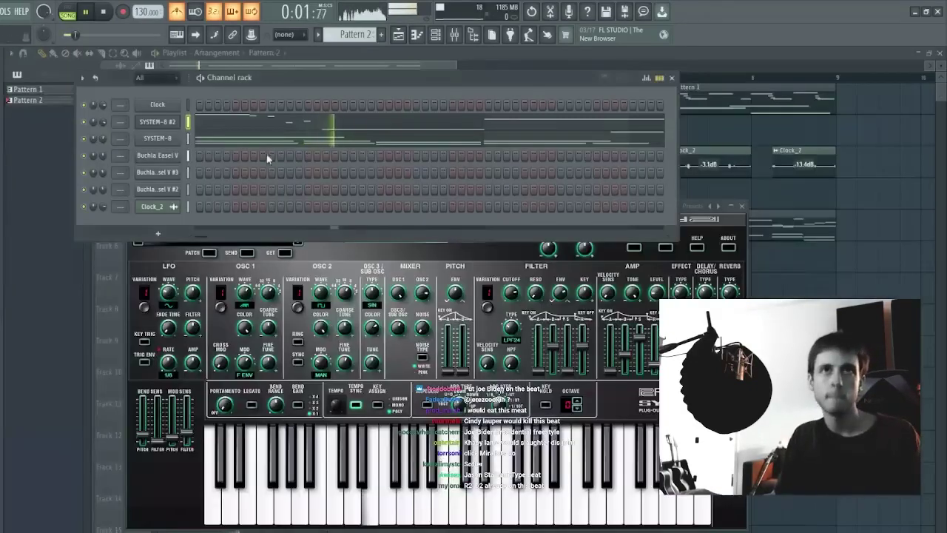
left_click(248, 268)
left_click(298, 242)
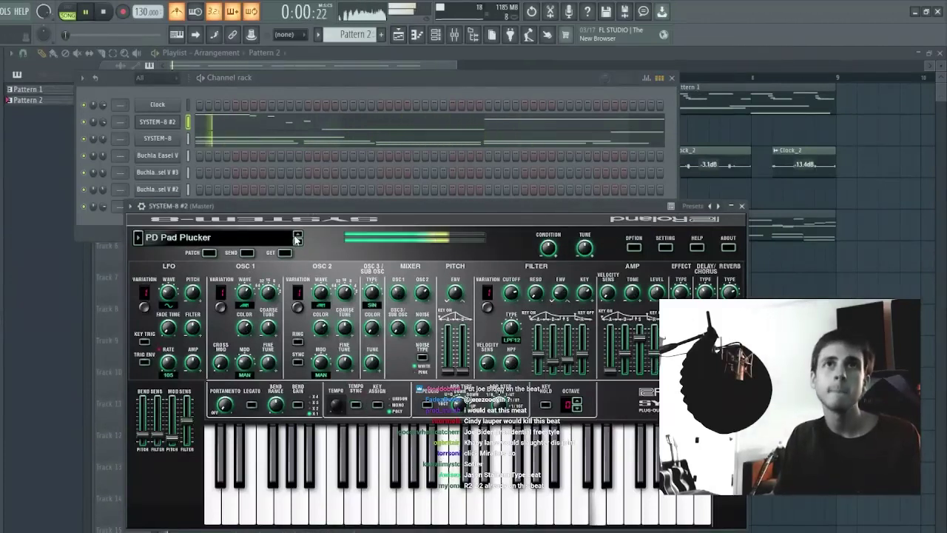
left_click(298, 243)
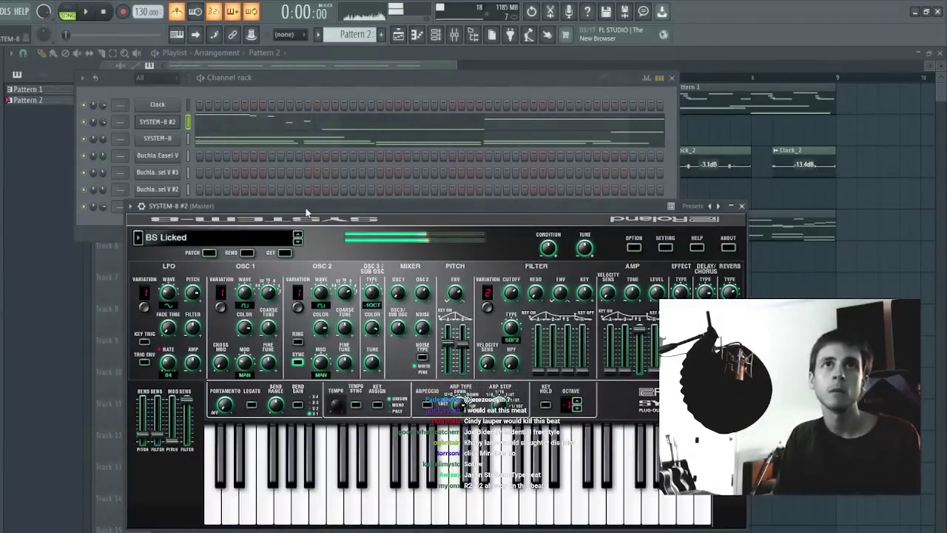
Step: Play the SYSTEM-8 #2 melody with SQ NeverLand and add a held E6 note from the middle of bar 1
key("space")
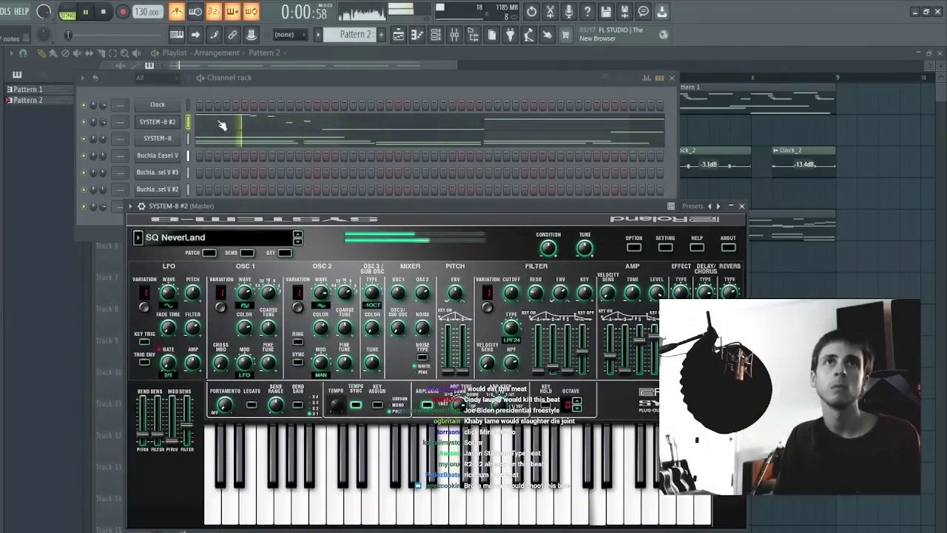
left_click(221, 125)
left_click(135, 182)
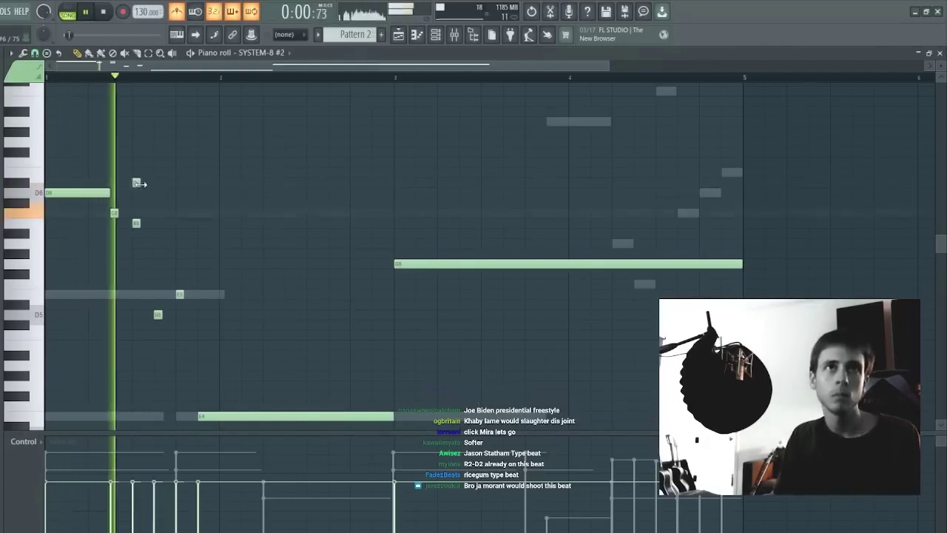
mouse_move(140, 182)
left_mouse_down()
mouse_move(211, 179)
mouse_move(185, 154)
left_mouse_up()
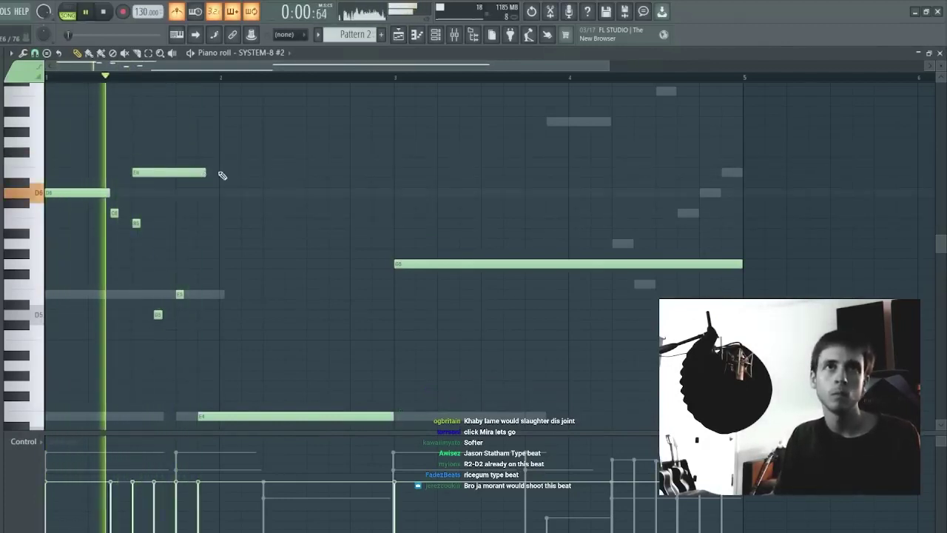
left_click(224, 152)
key("space")
right_click(263, 152)
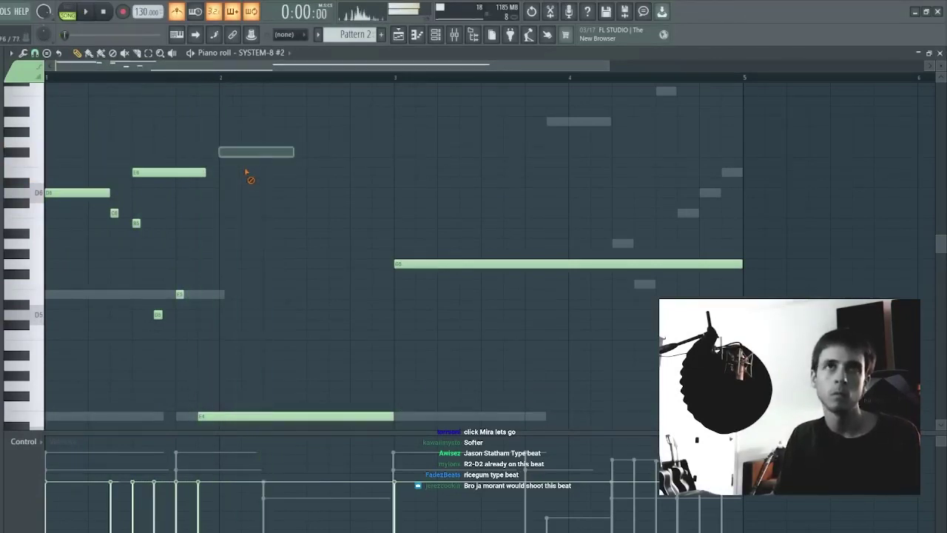
Step: Delete the long E4 note, add held F6 and E6 notes in bar 2, and replay the melody
key("space")
right_click(282, 416)
scroll(276, 355, "down", 2)
left_click(223, 119)
scroll(359, 186, "up", 3)
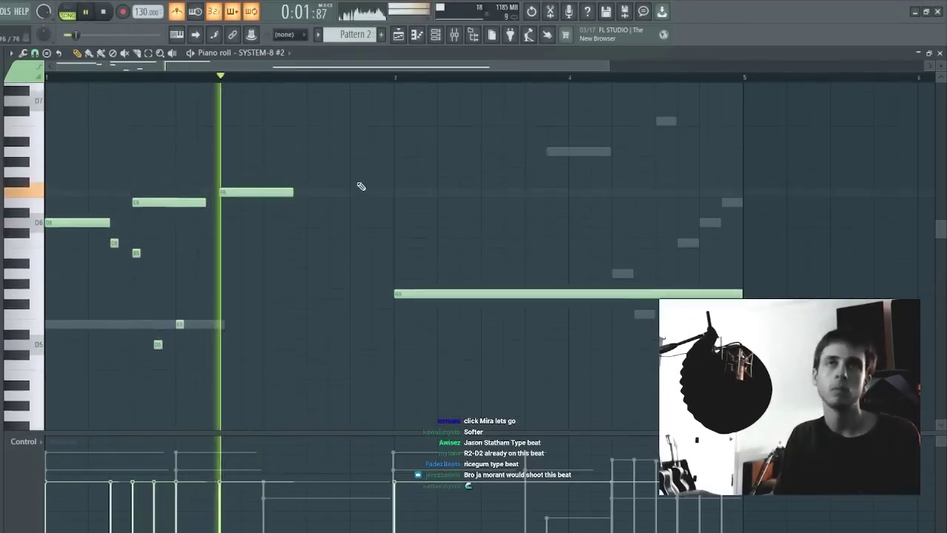
left_click(314, 217)
key("space")
key("space")
Step: Replace the F6 at the start of bar 2 with a held A6 note
right_click(252, 209)
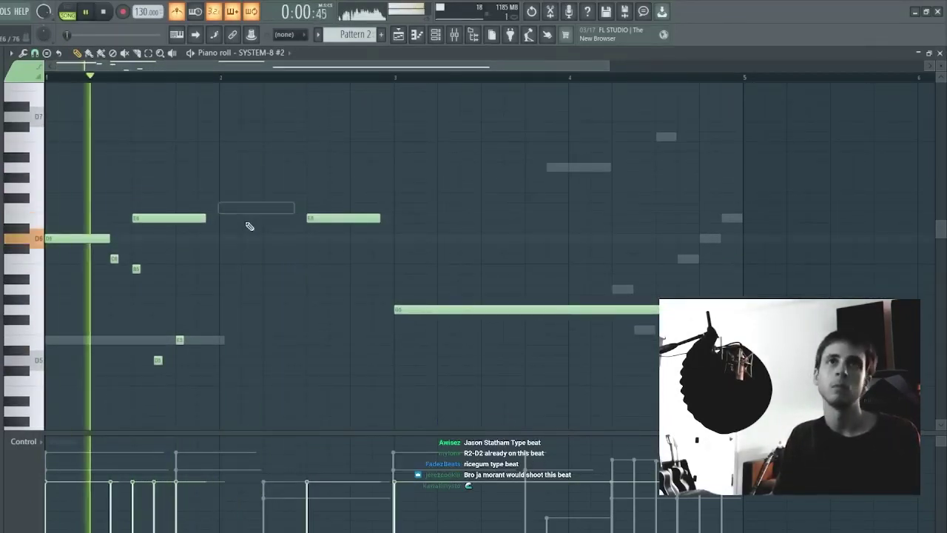
left_click(228, 219)
left_click(231, 220, "ctrl")
key("shift+Up")
key("shift+Up")
key("shift+Up")
key("shift+Up")
key("shift+Up")
key("ctrl+d")
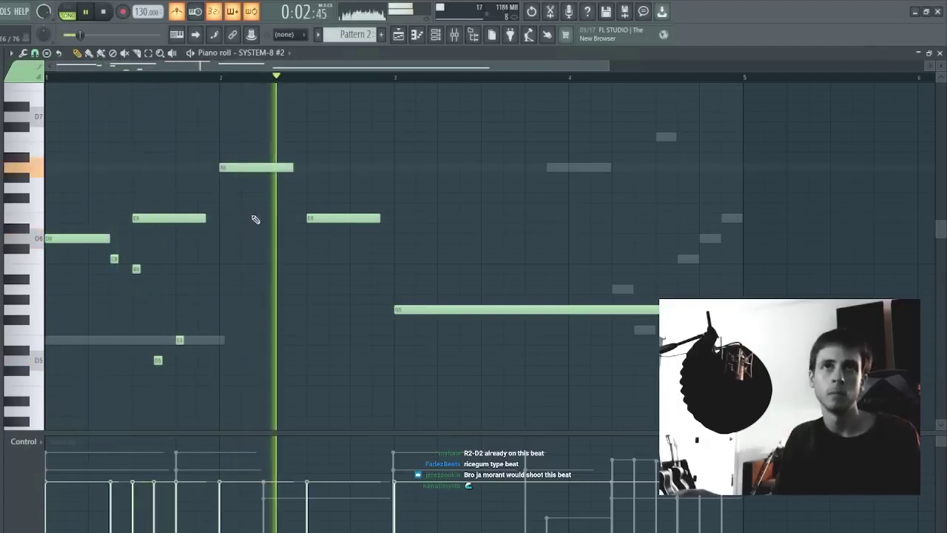
Step: Delete the long G5 note across bars 3 and 4 and slightly lengthen the last E6 in bar 2
key("ctrl+a")
key("ctrl+d")
right_click(570, 309)
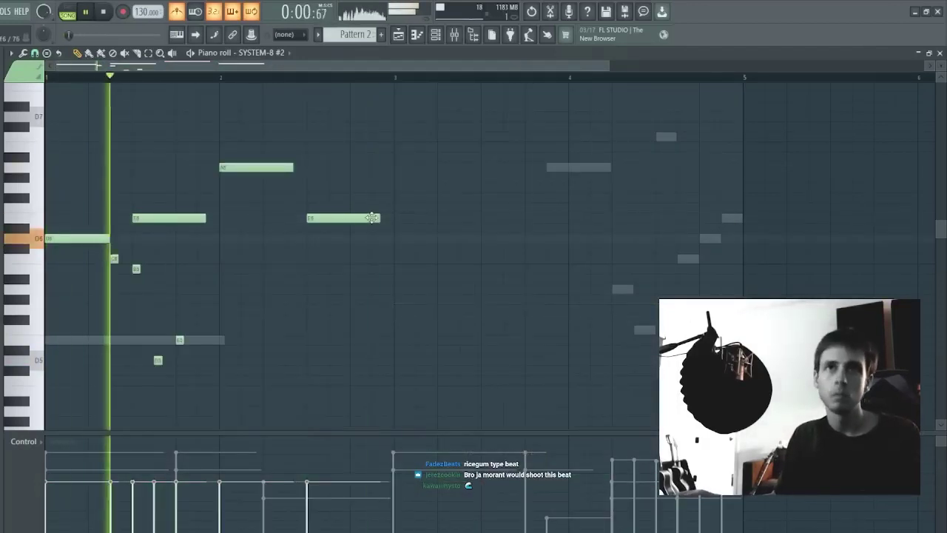
mouse_move(379, 218)
left_mouse_down()
mouse_move(332, 218)
mouse_move(402, 217)
mouse_move(384, 217)
left_mouse_up()
Step: Duplicate the two-bar SYSTEM-8 #2 phrase, raise all its notes one octave, and return to the synth
key("ctrl+b")
key("ctrl+a")
key("ctrl+Up")
key("ctrl+d")
key("F7")
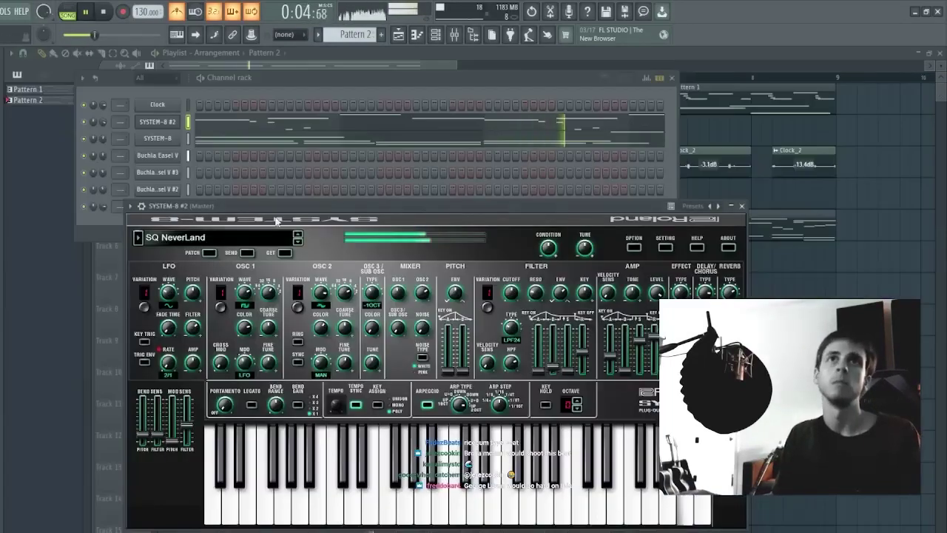
Step: Audition the KY VT Key and LD Whistling Ld presets on SYSTEM-8 #2 with pattern playback
left_click(297, 242)
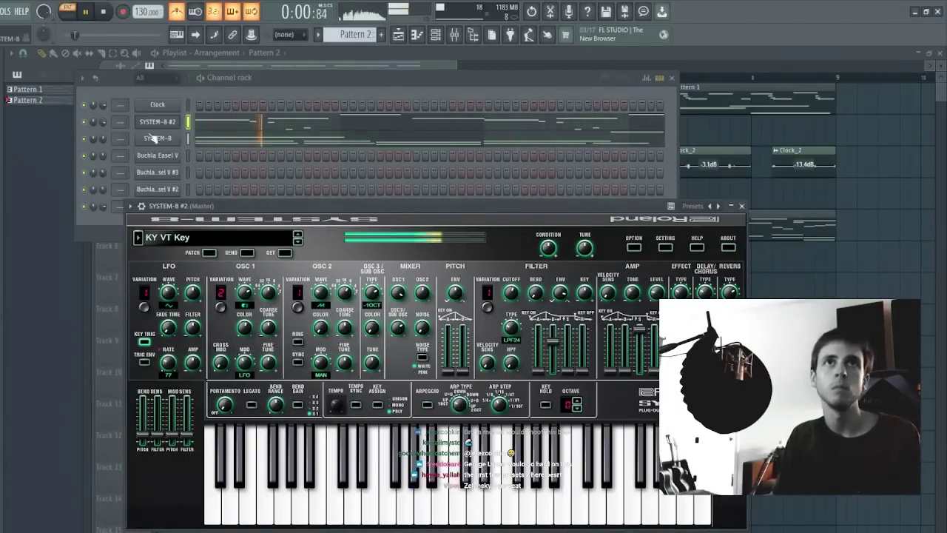
left_click(109, 118)
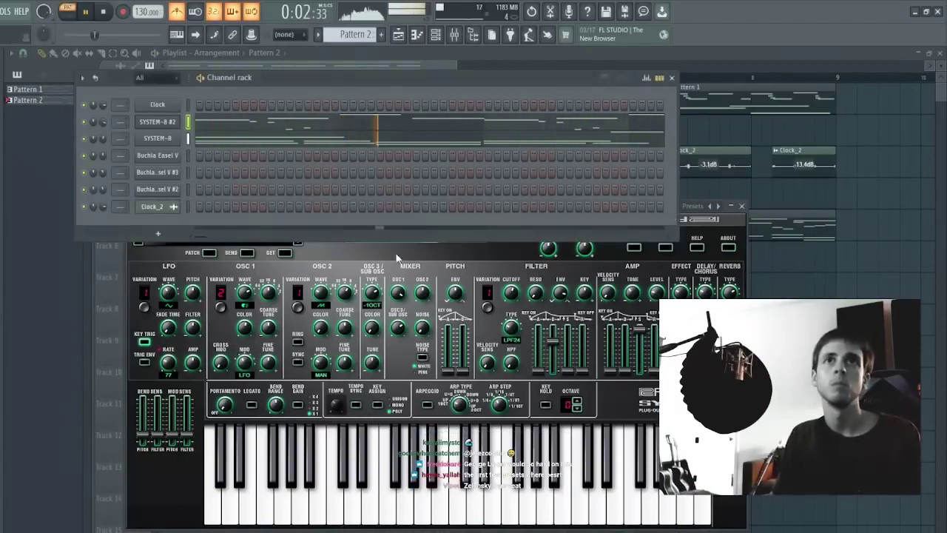
left_click(297, 246)
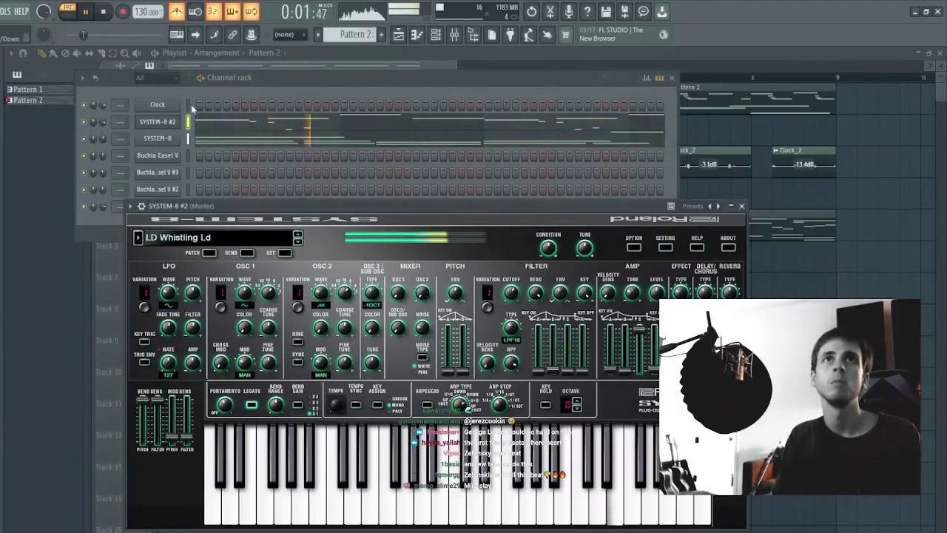
Step: Transpose the SYSTEM-8 #2 melody down one octave and close its piano roll
left_click(207, 123)
key("ctrl+Down")
key("Escape")
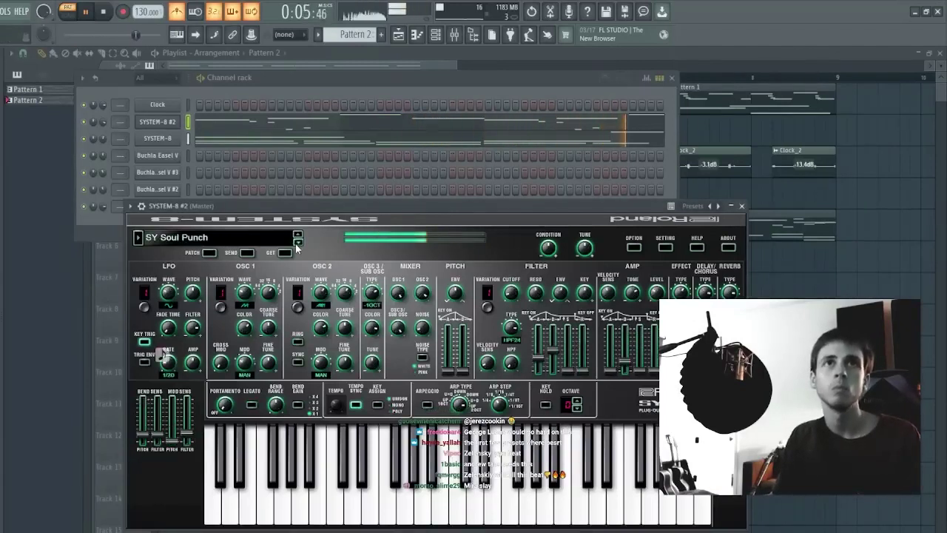
Step: Replace the SYSTEM-8 #2 instrument with SYSTEM-1 using the PD Poly Pad Res preset
left_click(227, 199)
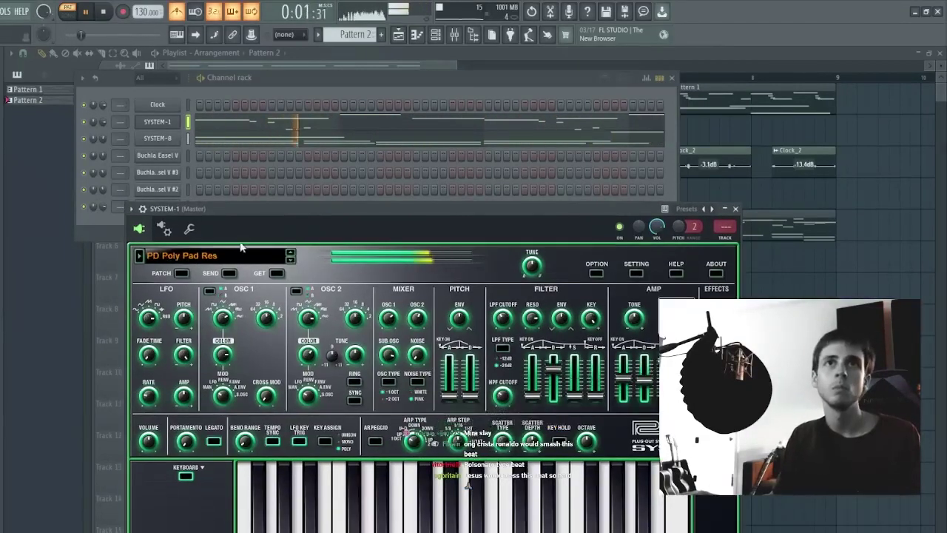
left_click(100, 122)
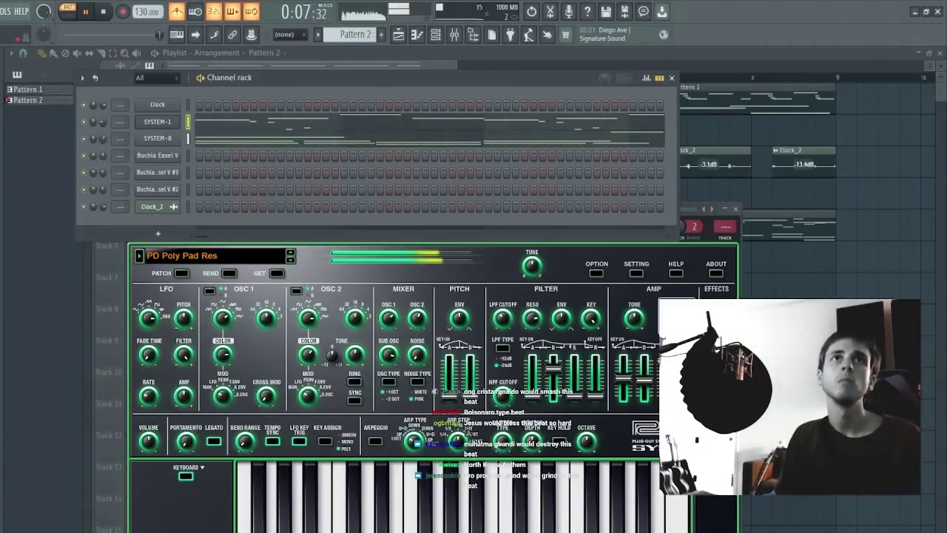
Step: Return to song playback in the playlist and split Pattern 2 and Pattern 1 into separate patterns per channel
key("F12")
scroll(463, 103, "down", 5)
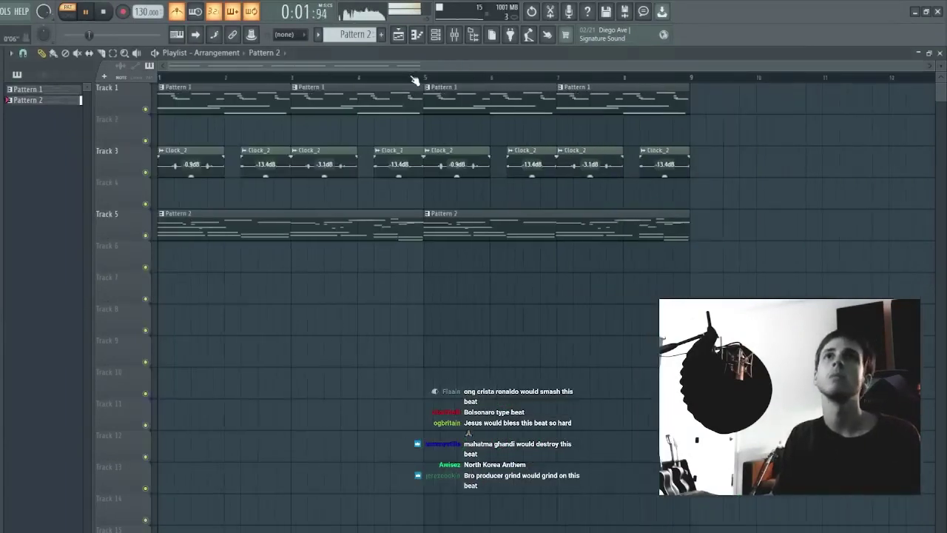
key("l")
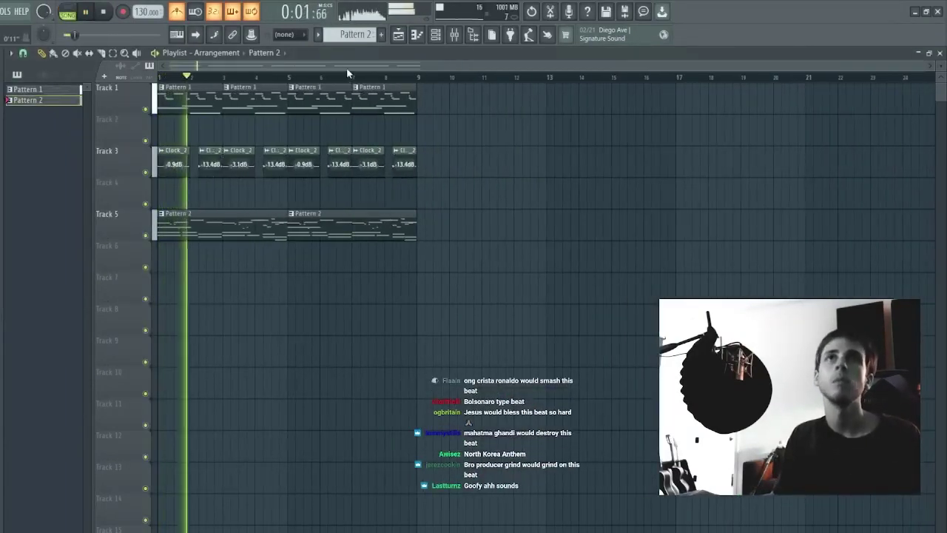
left_click(389, 220)
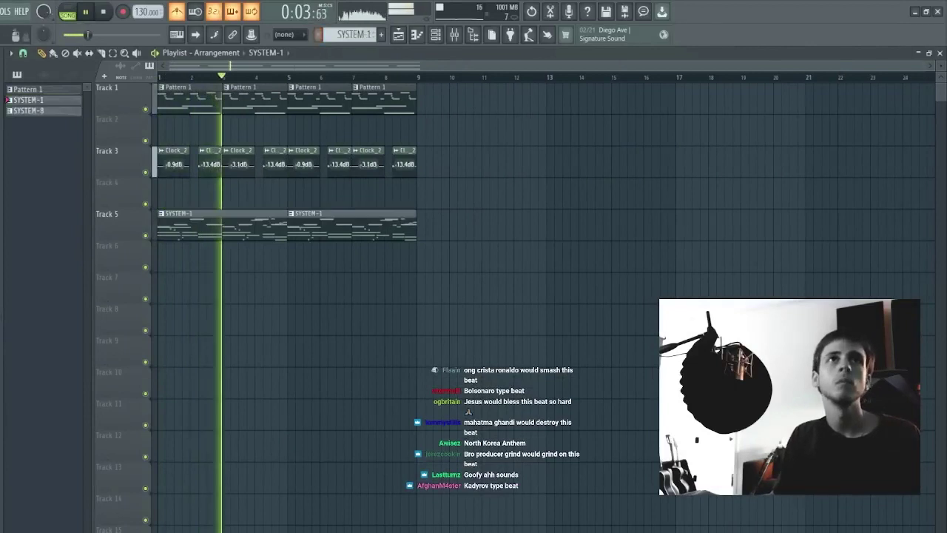
left_click(49, 90)
left_click(318, 35)
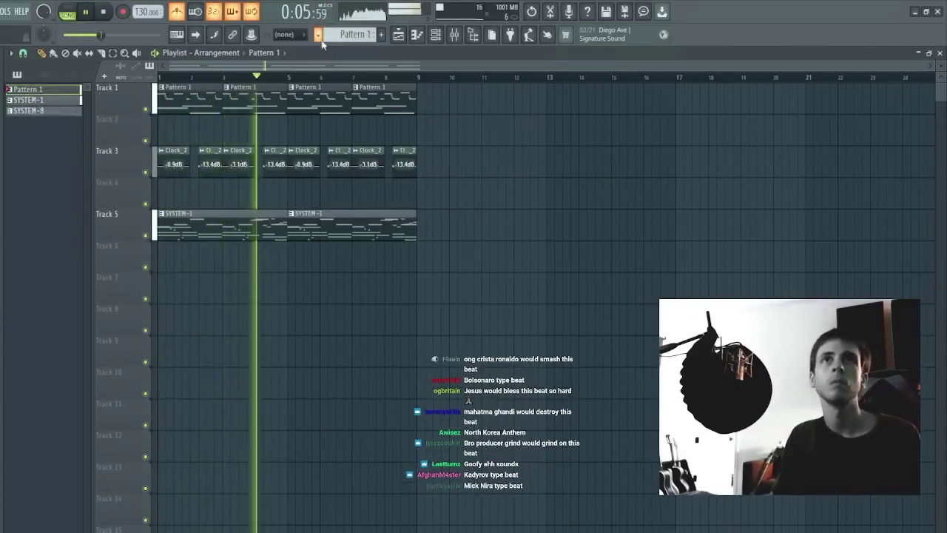
left_click(412, 216)
Step: Replace the Pattern 1 clips with the three Buchla Easel V patterns on Tracks 6 to 8, repeated through bar 8
left_click(60, 111, "shift")
left_click_drag(61, 109, 60, 250)
right_click(385, 100)
right_click(318, 101)
right_click(255, 102)
right_click(211, 104)
left_click_drag(309, 253, 208, 313)
key("ctrl+b")
key("ctrl+b")
key("ctrl+b")
left_click(484, 211, "ctrl")
Step: Arrange SYSTEM-1 on Track 4 and SYSTEM-8 on Track 5, and repeat both clips to fill bars 1 to 8
right_click(388, 224)
mouse_move(203, 216)
left_mouse_down()
mouse_move(198, 186)
mouse_move(198, 222)
left_mouse_up()
left_click_drag(358, 186, 252, 217)
key("ctrl+b")
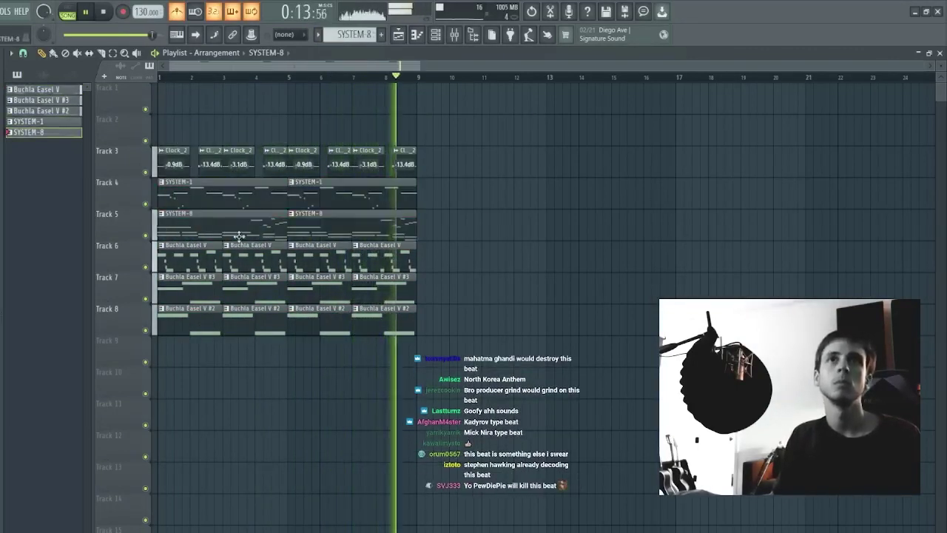
key("space")
key("ctrl+a")
right_click(233, 207)
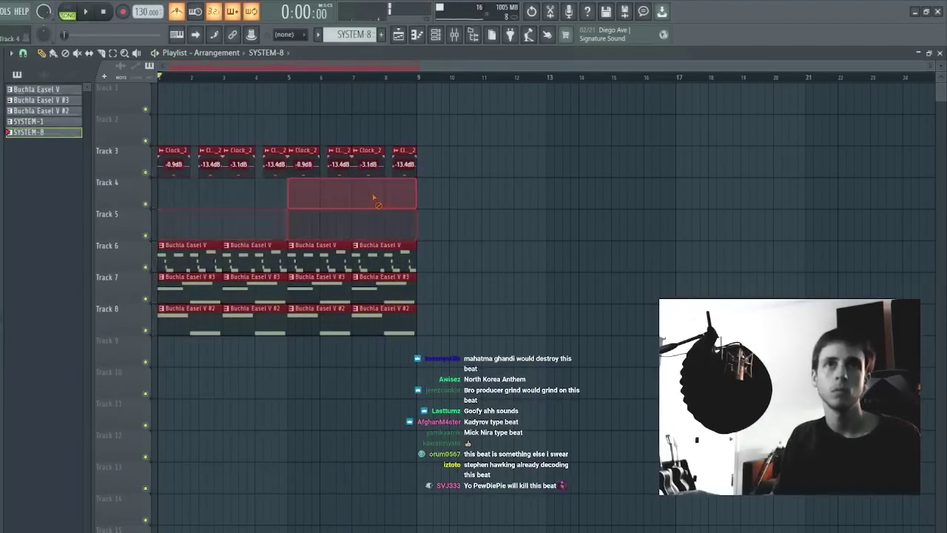
key("space")
key("ctrl+z")
Step: Duplicate the SYSTEM-1 and SYSTEM-8 clips into bars 9 to 16 and delete the originals from bars 1 to 8
left_click_drag(374, 195, 237, 215)
key("ctrl+b")
key("ctrl+d")
right_click(272, 207)
right_click(273, 216)
right_click(351, 213)
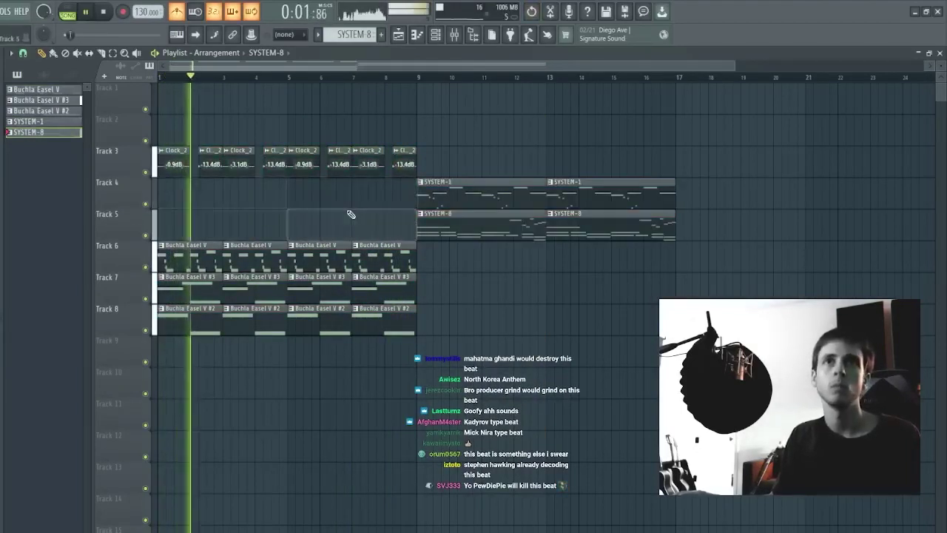
Step: Duplicate the Clock_2 and Buchla Easel V clips from bars 1 to 8 into bars 9 to 16 and turn off the metronome
key("space")
key("space")
left_click_drag(409, 120, 164, 325)
key("ctrl+b")
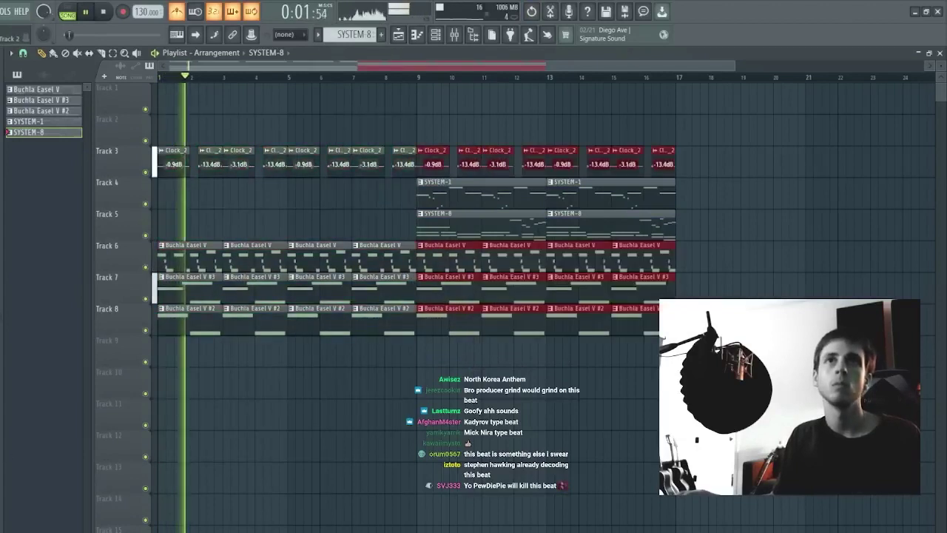
key("ctrl+d")
left_click(177, 12)
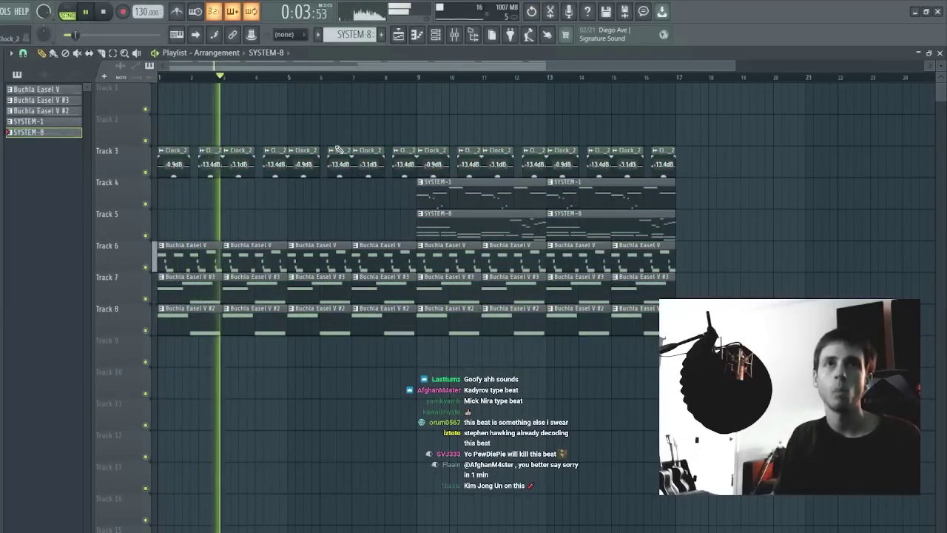
Step: Render the Buchla Easel V pattern to audio, place it on Track 1 at bar 1, and remove the first Track 6 clip
left_click(349, 253)
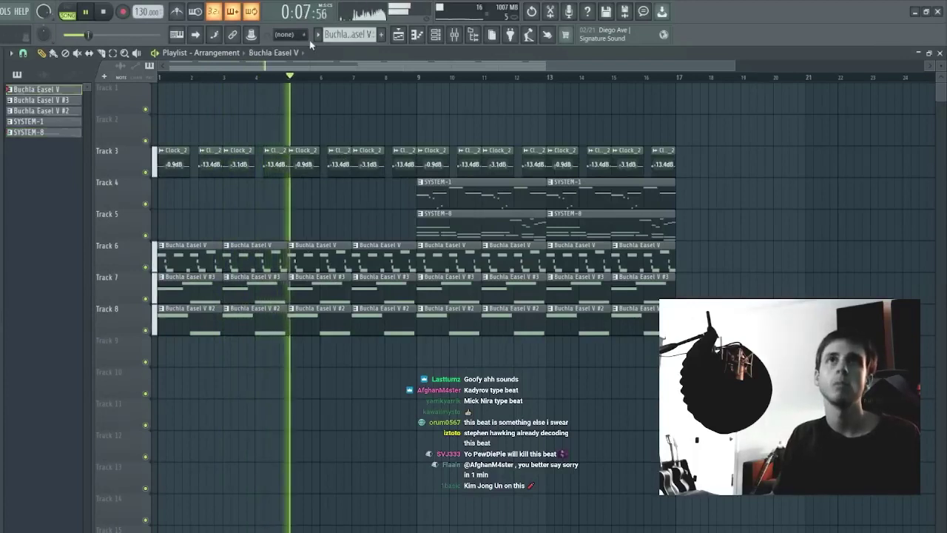
key("space")
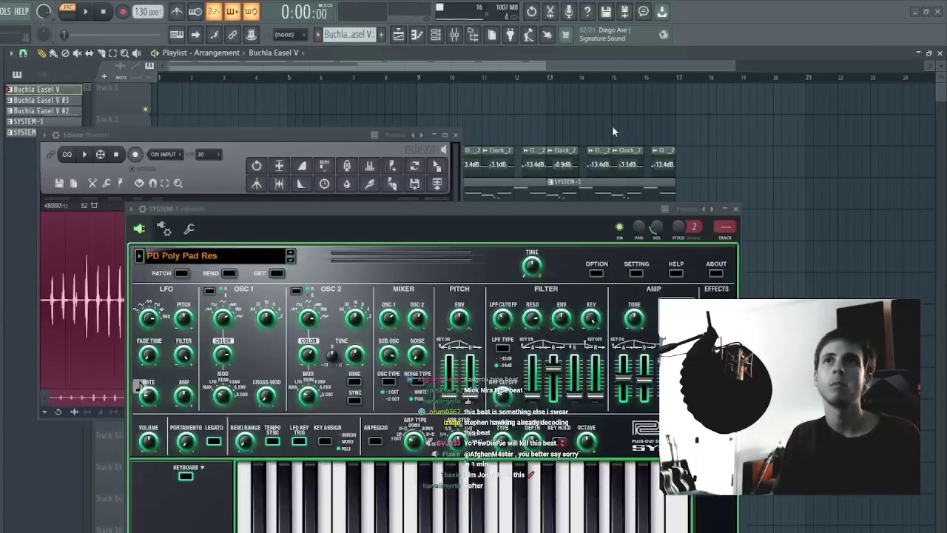
left_click_drag(612, 128, 189, 96)
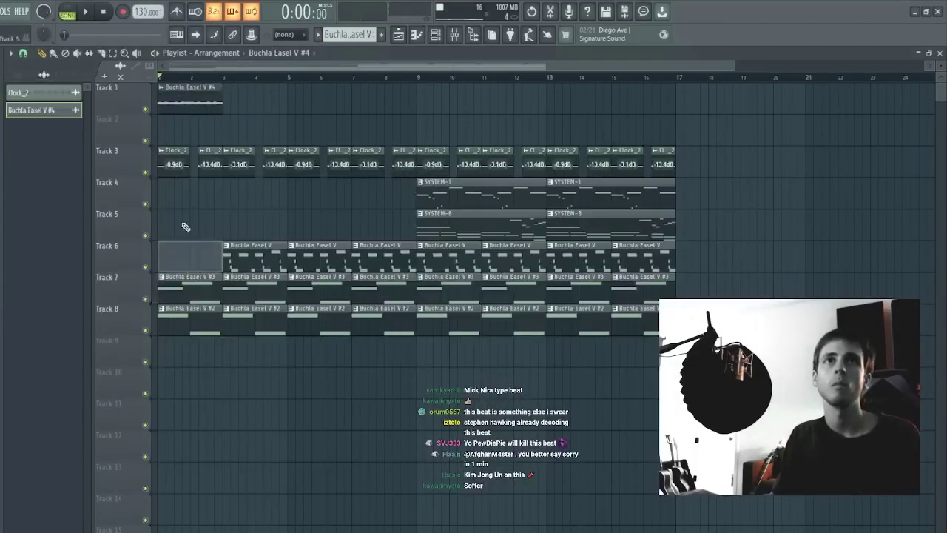
Step: Lower the Buchla Easel V #4 audio clip's pitch, reverse it, set its pitch range to 12 and its mode to Stretch
key("space")
double_click(184, 108)
left_click_drag(199, 180, 201, 187)
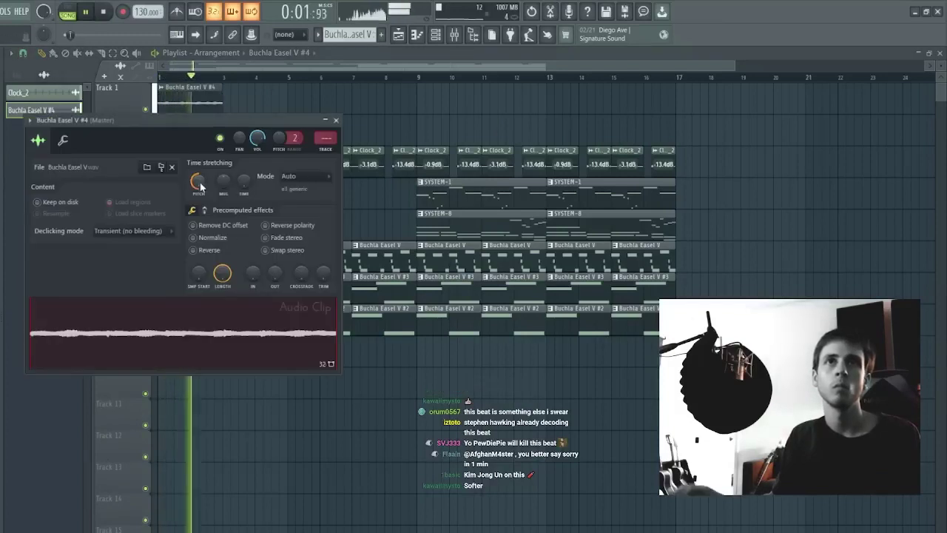
key("space")
key("space")
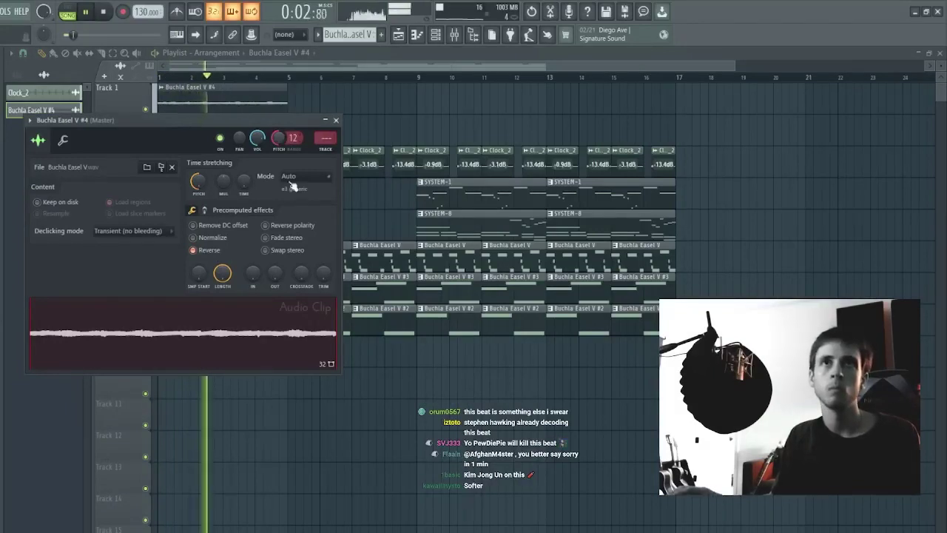
left_click(299, 208)
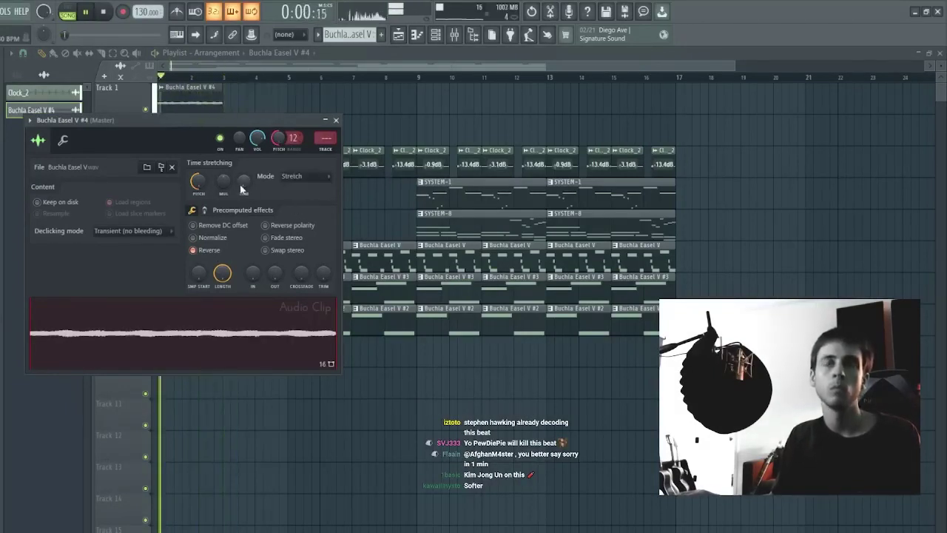
key("Escape")
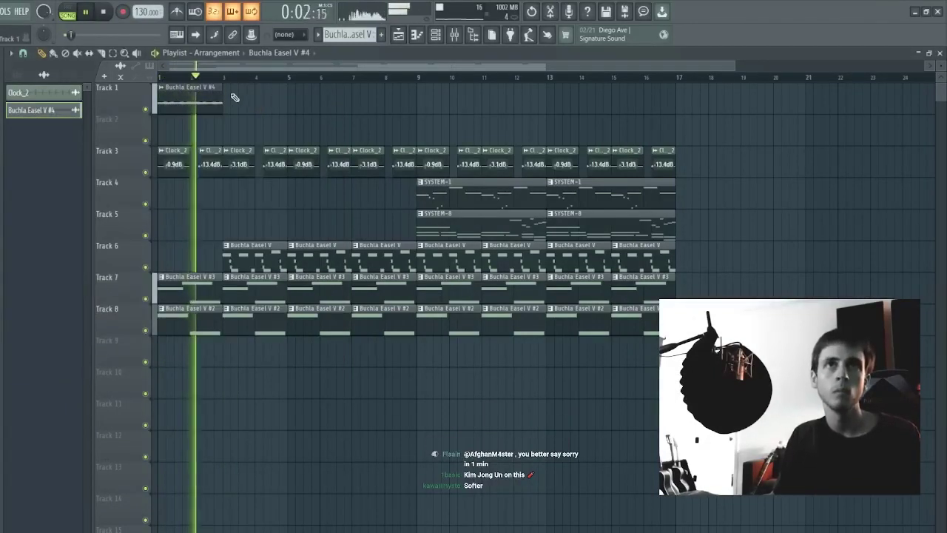
Step: Move the reversed audio clip to Track 6, repeat it at bar 3, and clear the Buchla Easel V clips before bar 9
left_click_drag(197, 99, 194, 249)
right_click(256, 244)
left_click(252, 246)
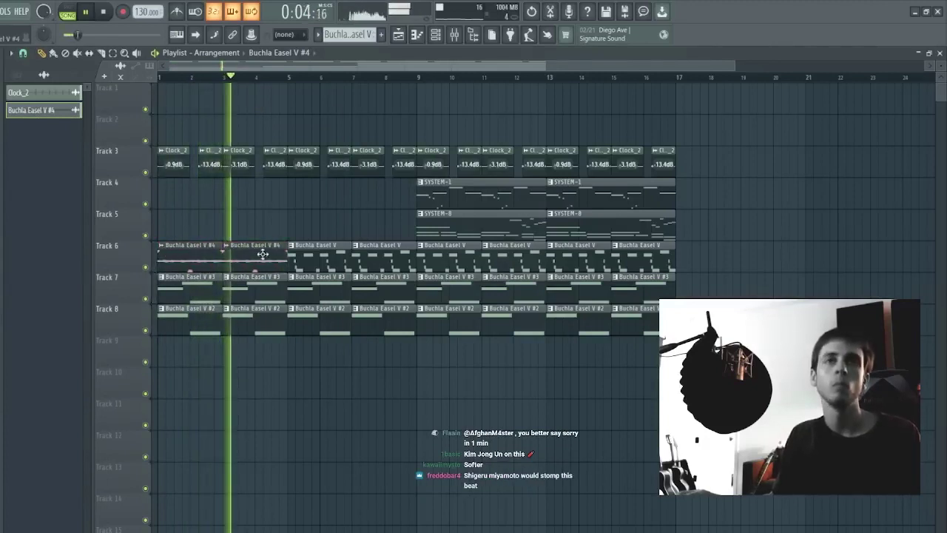
left_click_drag(262, 255, 161, 252)
left_click_drag(262, 233, 147, 252)
right_click(319, 256)
right_click(375, 252)
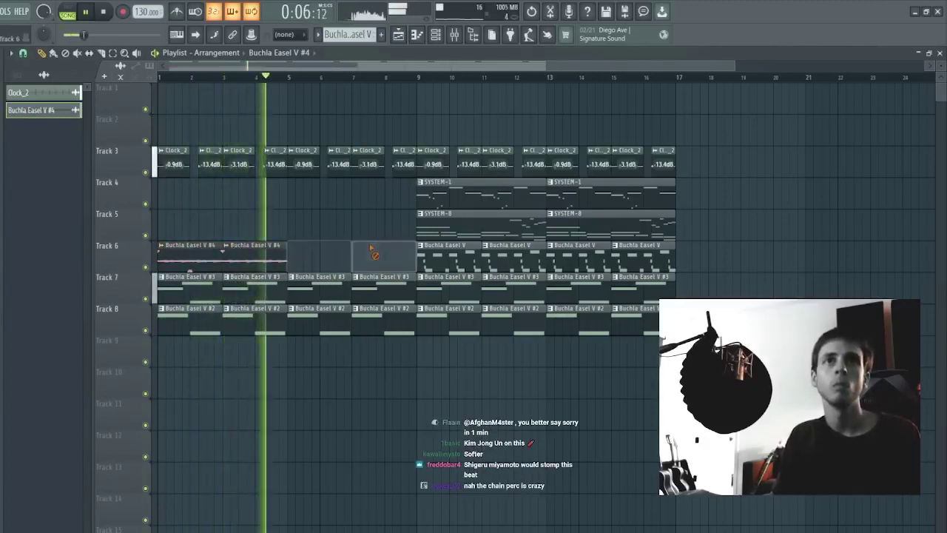
Step: Remove and restore the Buchla Easel V #3 clips in bars 1 to 4, and delete the Buchla Easel V #2 clip at bar 3
right_click(248, 288)
right_click(205, 290)
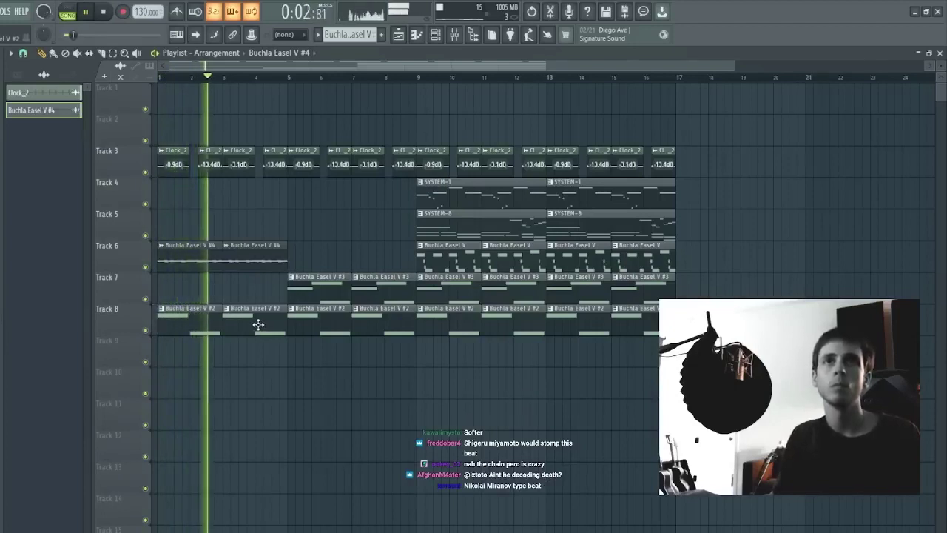
right_click(259, 324)
left_click_drag(267, 322, 267, 293)
key("space")
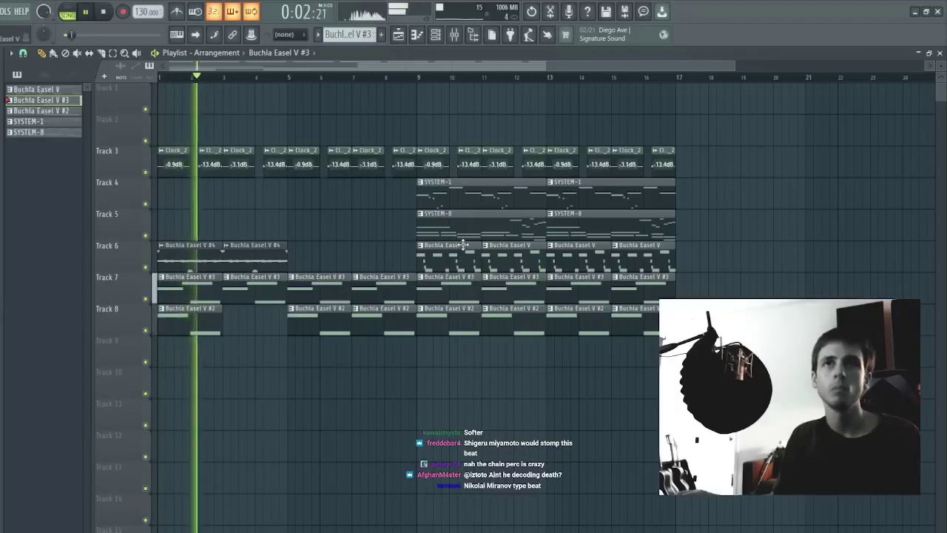
Step: Copy a SYSTEM-8 clip to bar 1 of Track 5 and delete the Buchla Easel V #2 clip at bar 1
left_click_drag(475, 225, 41, 219)
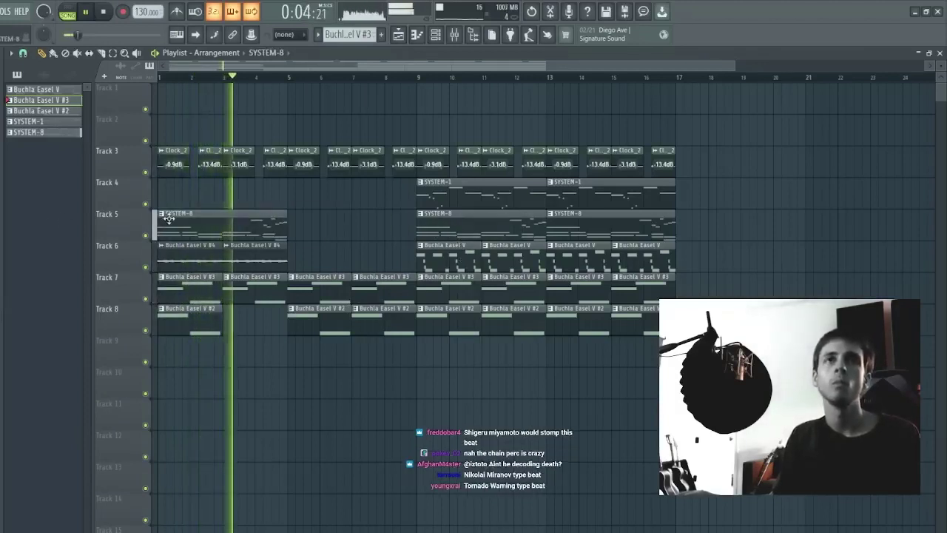
right_click(194, 313)
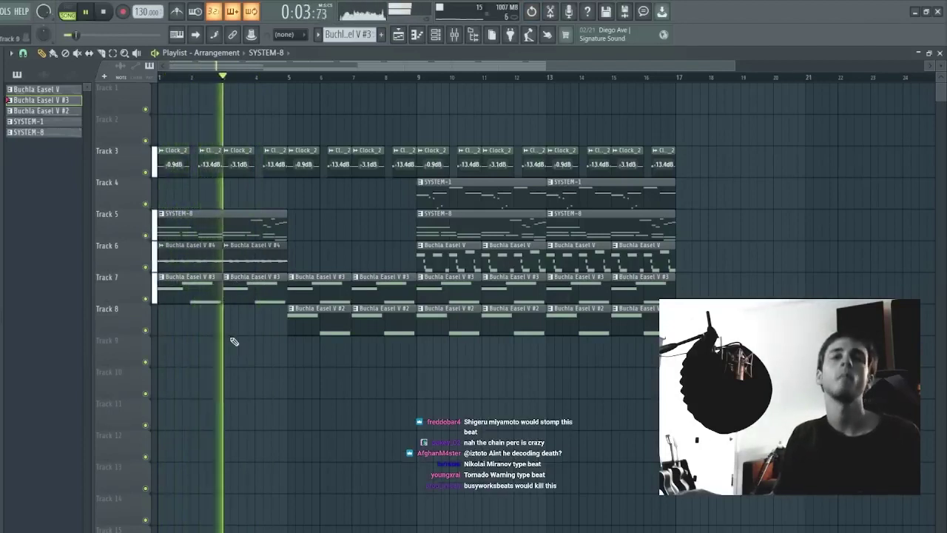
Step: Repeat the SYSTEM-8 and Buchla Easel V #4 clips at bar 5, and remove and restore the Track 8 clips in bars 5 to 8
left_click_drag(310, 228, 91, 259)
key("ctrl+b")
right_click(322, 324)
left_click(322, 323)
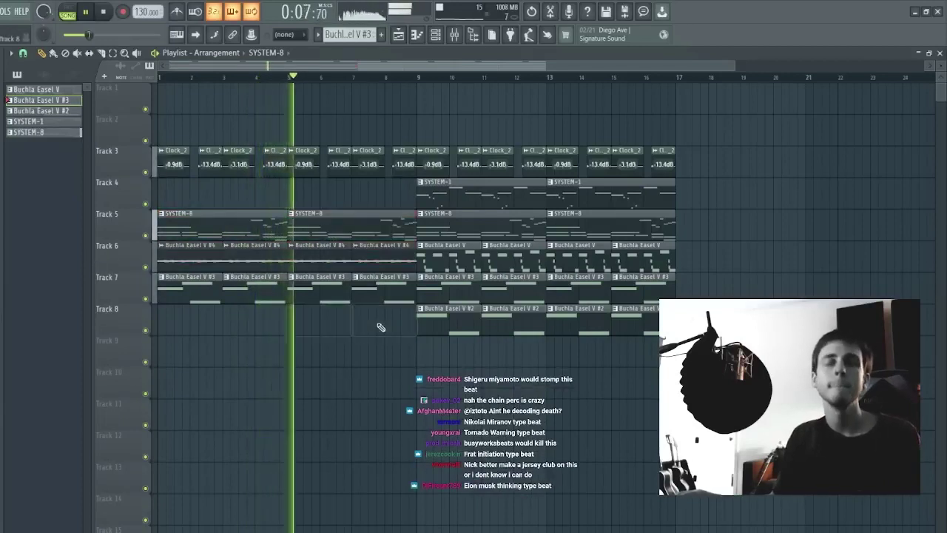
Step: Duplicate all clips from bars 9 to 16 at bar 17, and delete the Buchla Easel V #3 clips in bars 5 to 8
scroll(308, 80, "down", 3)
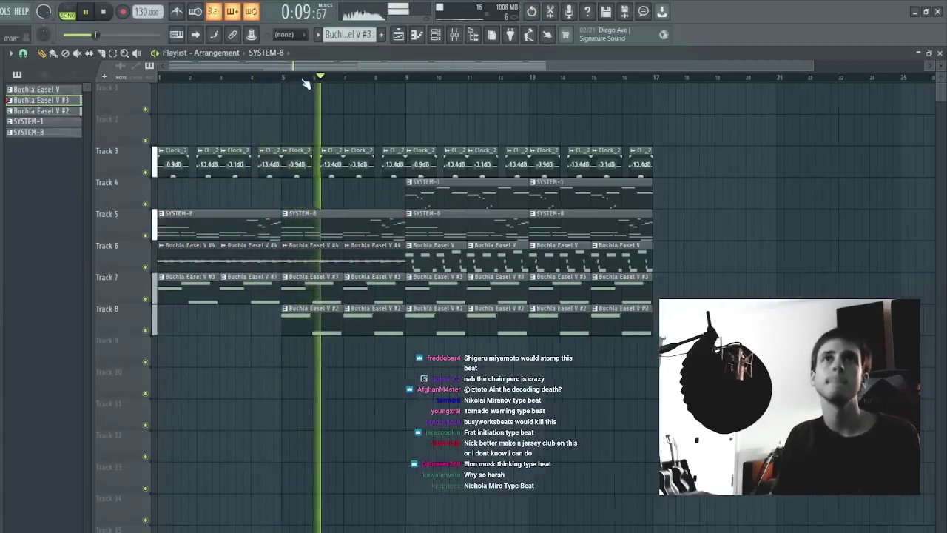
left_click_drag(556, 134, 364, 318)
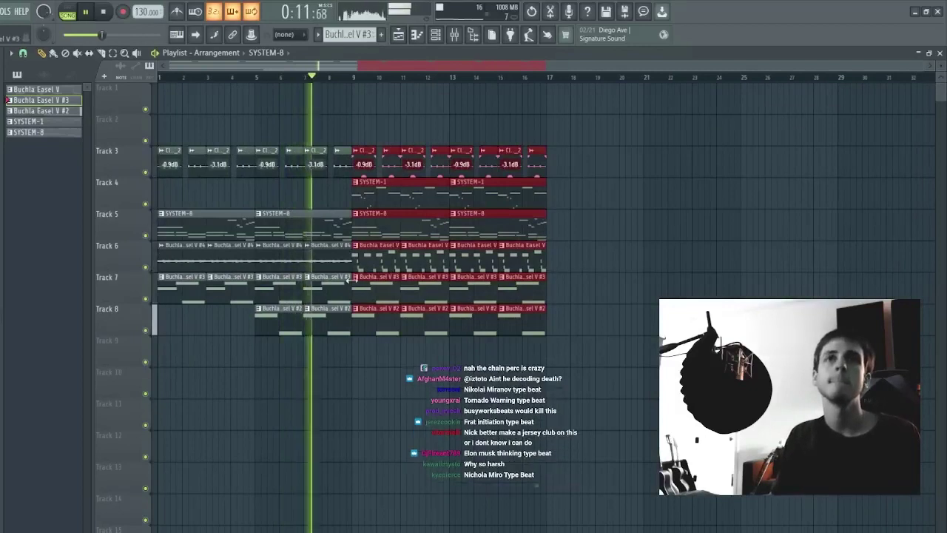
key("ctrl+b")
key("ctrl+d")
right_click(322, 286)
right_click(298, 290)
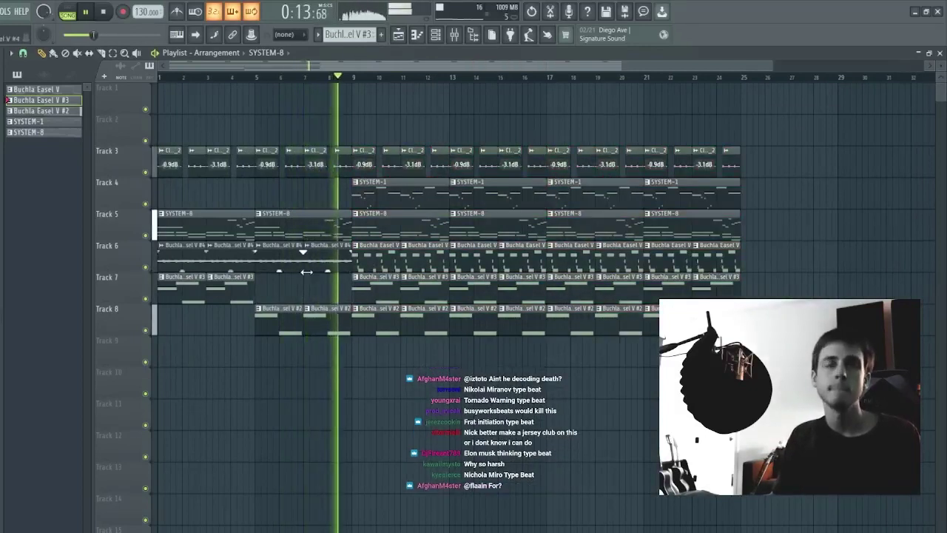
Step: Delete the Buchla Easel V clips in bars 9 to 14 and the Buchla Easel V #2 clips in bars 5 to 8
left_click_drag(356, 271, 474, 259)
key("Delete")
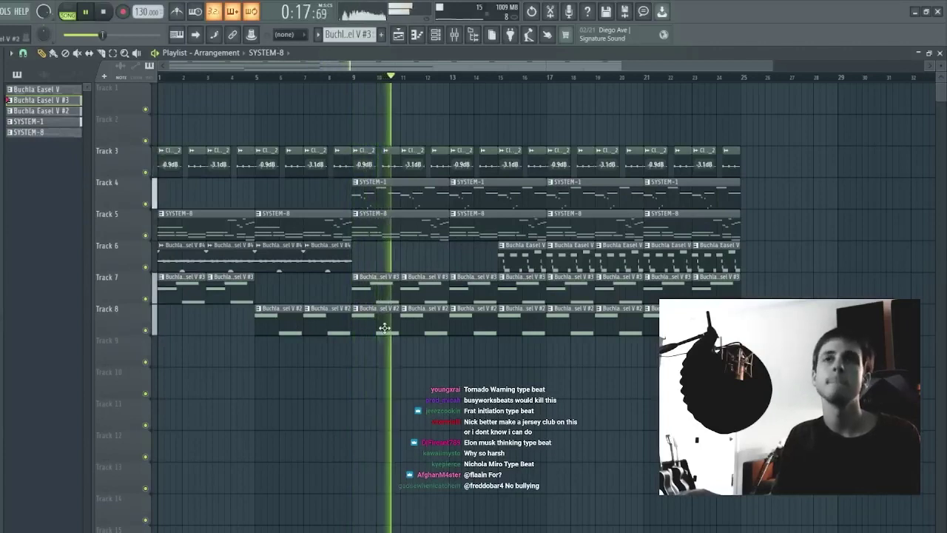
right_click(333, 326)
right_click(302, 317)
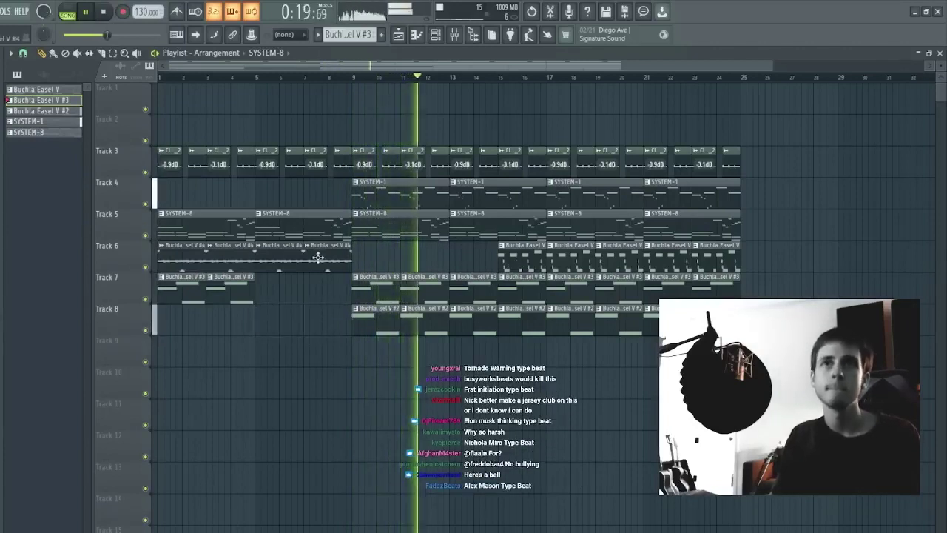
Step: Replace the Track 6 audio clips in bars 5 to 8 with Buchla Easel V clips, and move the bar 17 clip to bar 13
right_click(318, 257)
right_click(295, 259)
left_click_drag(465, 257, 580, 260)
left_click_drag(516, 260, 275, 272)
key("ctrl+d")
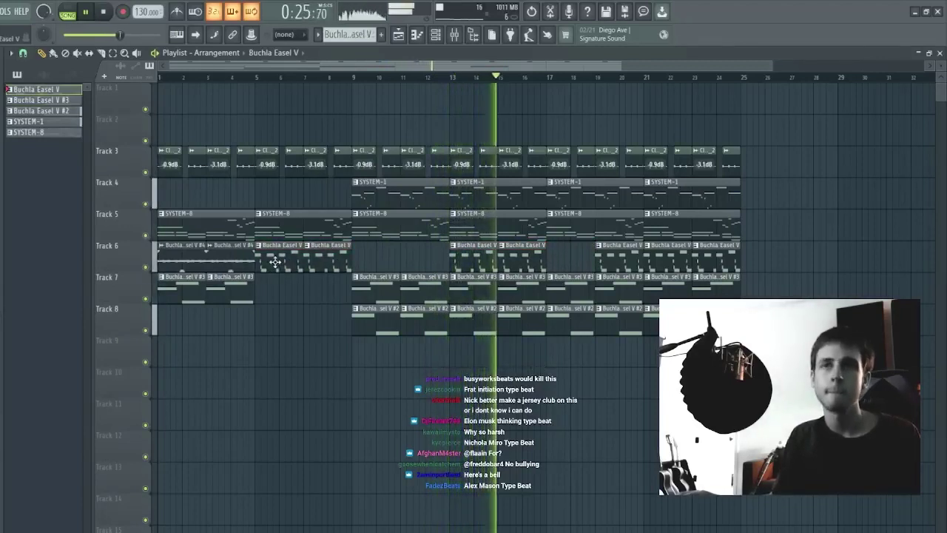
Step: Move all clips from bars 1 to 4 to bar 25, and shift the whole arrangement four bars earlier to start at bar 1
left_click_drag(248, 161, 136, 321)
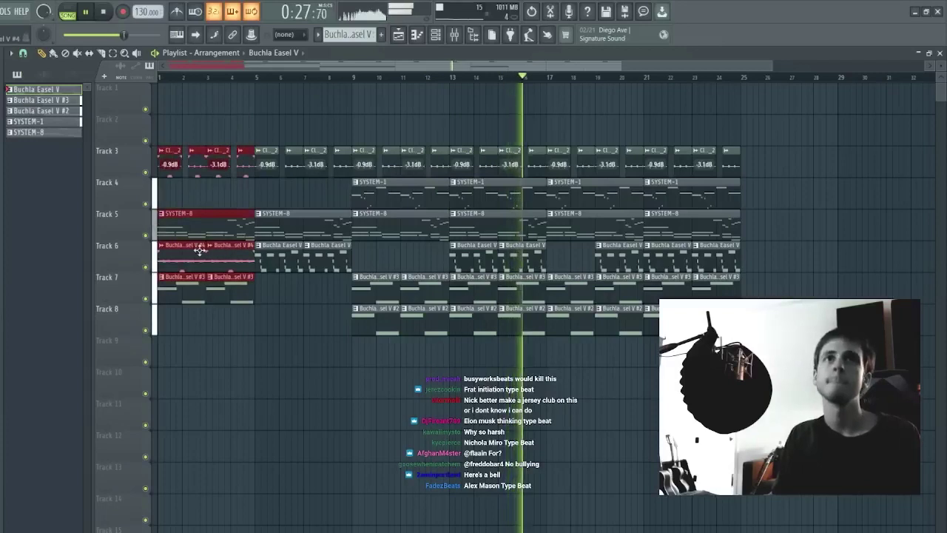
left_click_drag(199, 251, 782, 260)
key("ctrl+a")
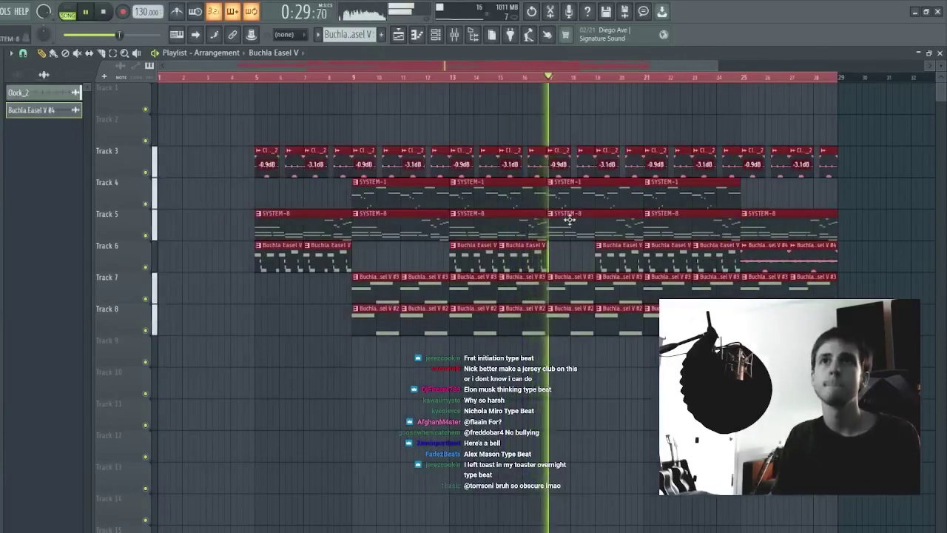
left_click_drag(568, 218, 471, 222)
key("ctrl+d")
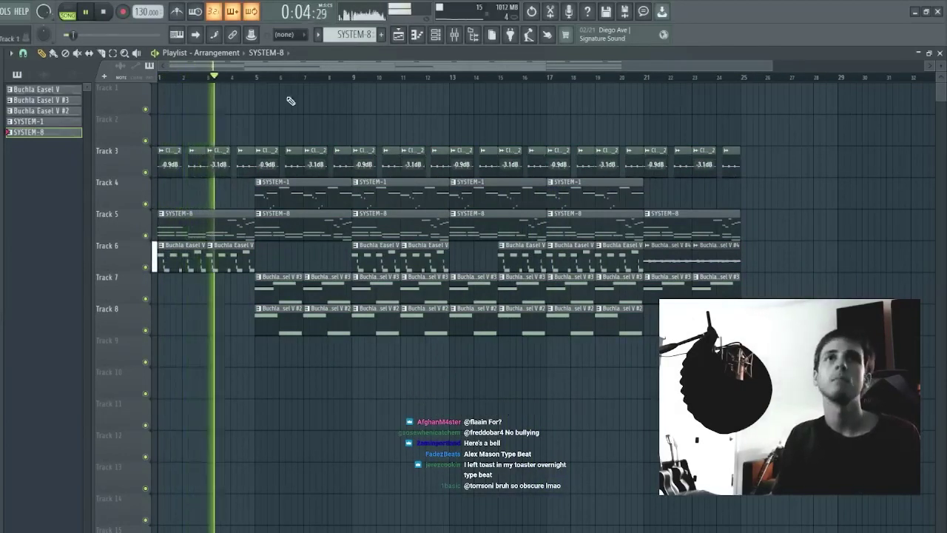
Step: Open the Buchla Easel V pattern's notes, try them an octave lower, raise them back and return to the playlist
left_click(453, 35)
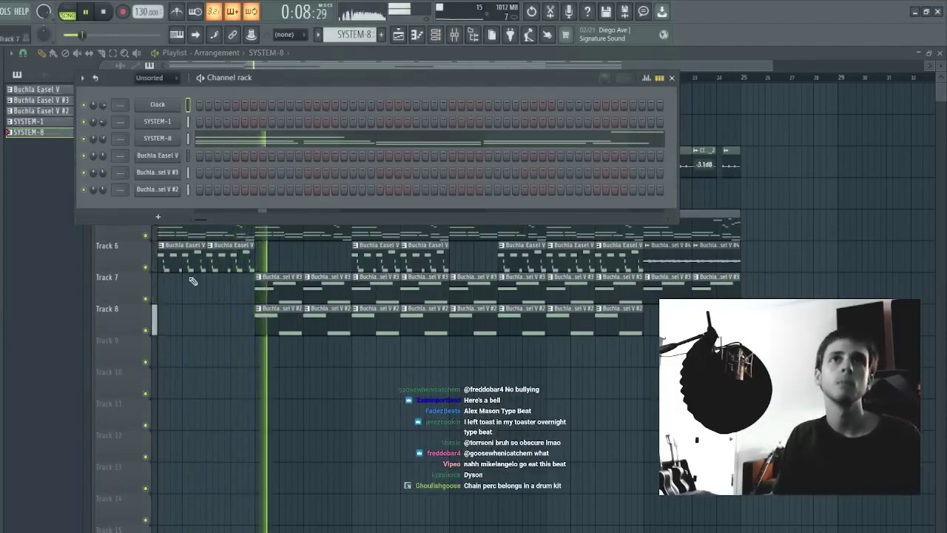
double_click(247, 264)
left_click(435, 34)
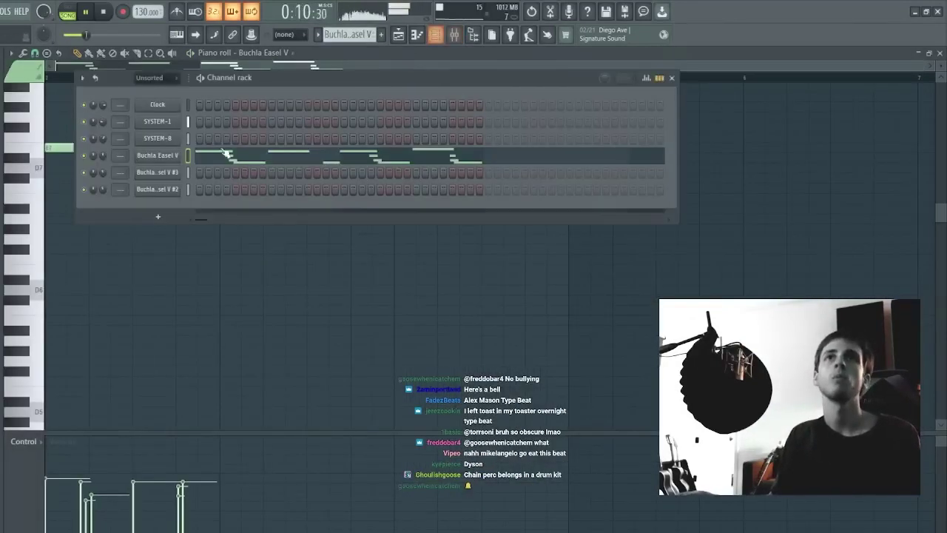
left_click(400, 36)
double_click(395, 257)
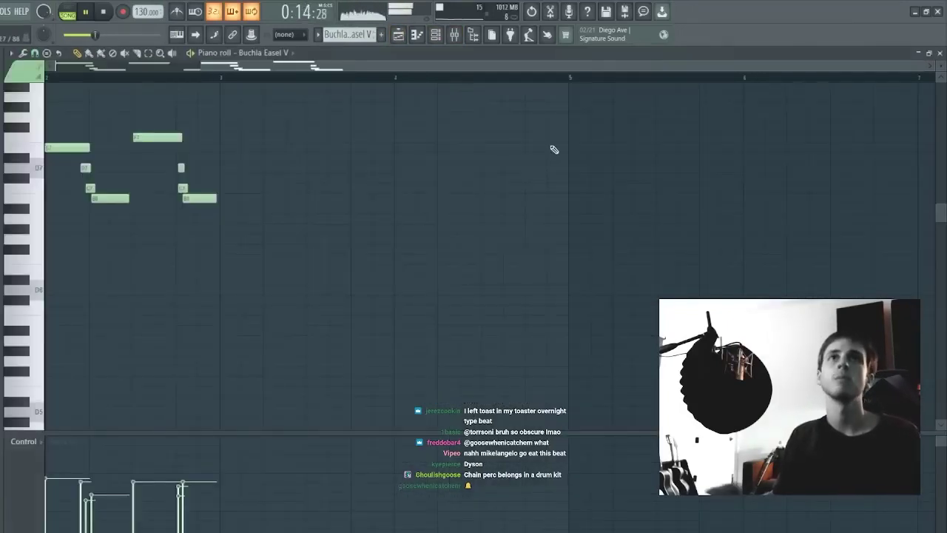
key("ctrl+Down")
key("ctrl+Up")
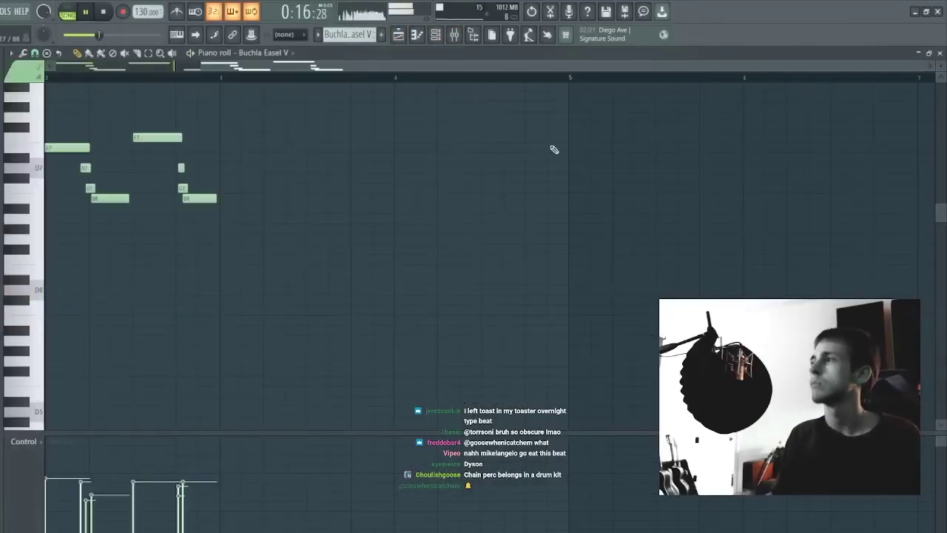
key("Escape")
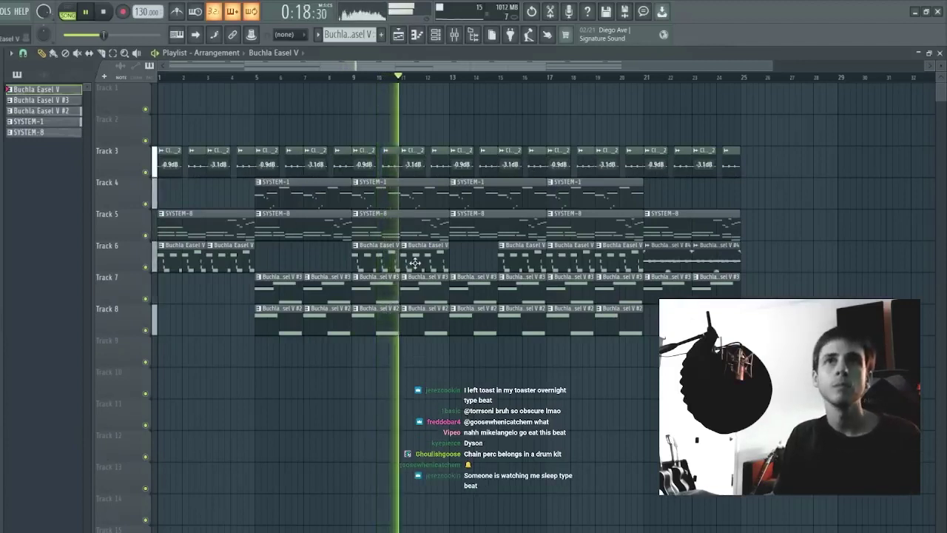
Step: Delete the Buchla Easel V #2 clips at bars 11 and 15 on Track 8
right_click(433, 318)
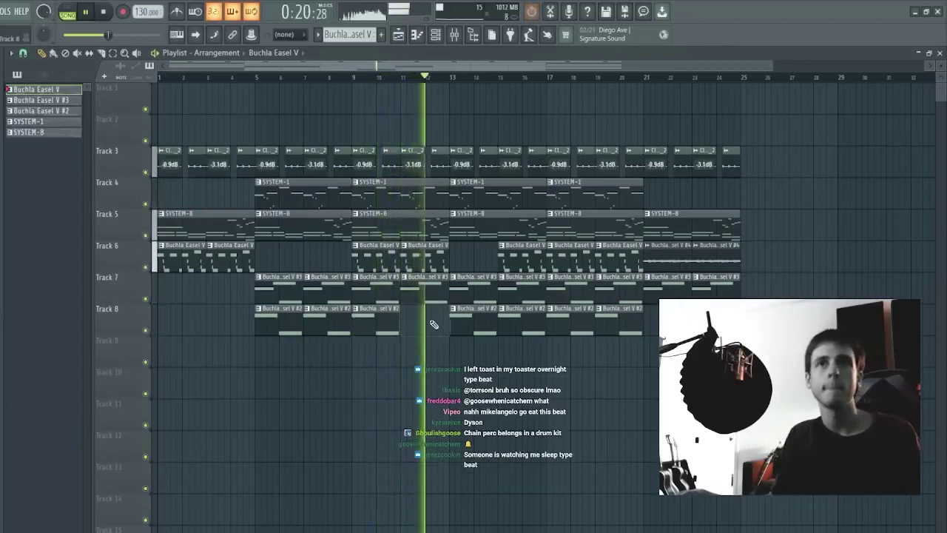
right_click(527, 323)
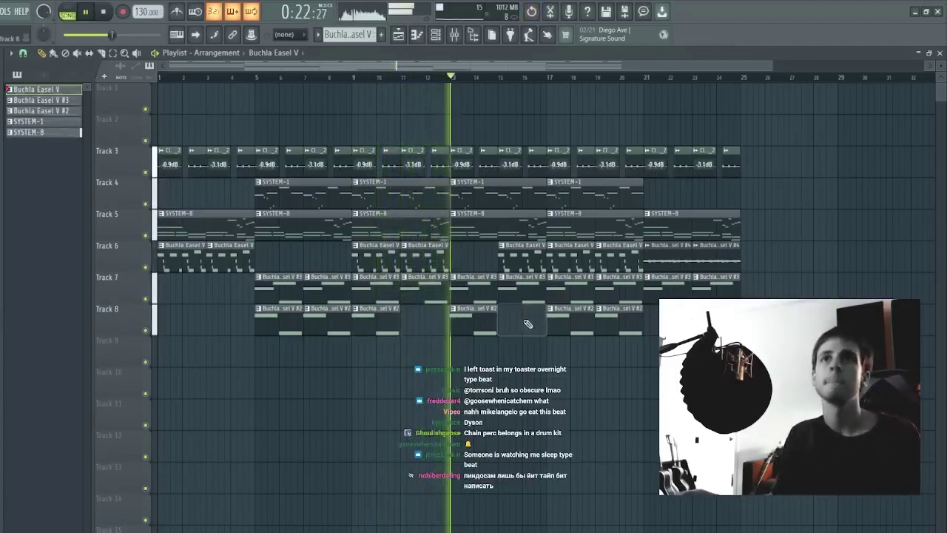
Step: Route the Buchla Easel V #2 channel to mixer track 1 and lower that track's volume fader
left_click(464, 327)
double_click(463, 326)
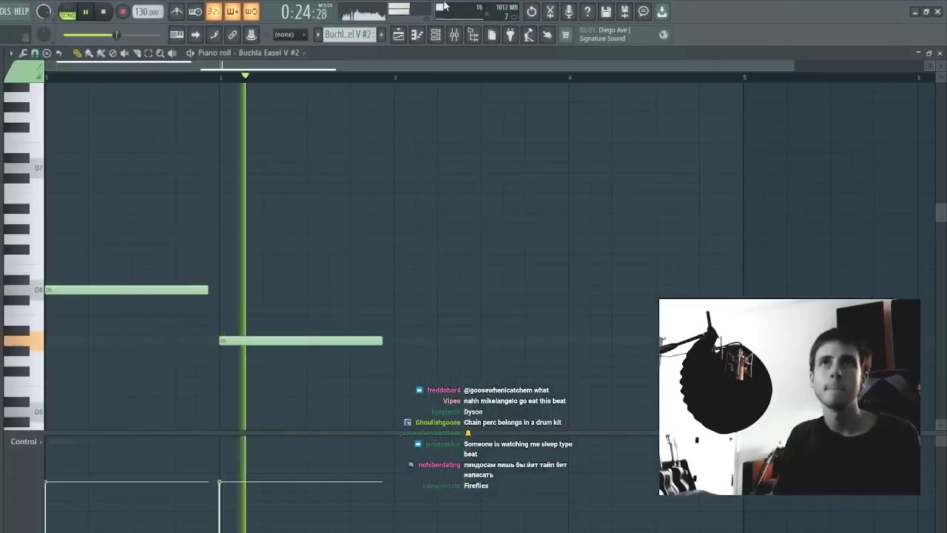
key("F6")
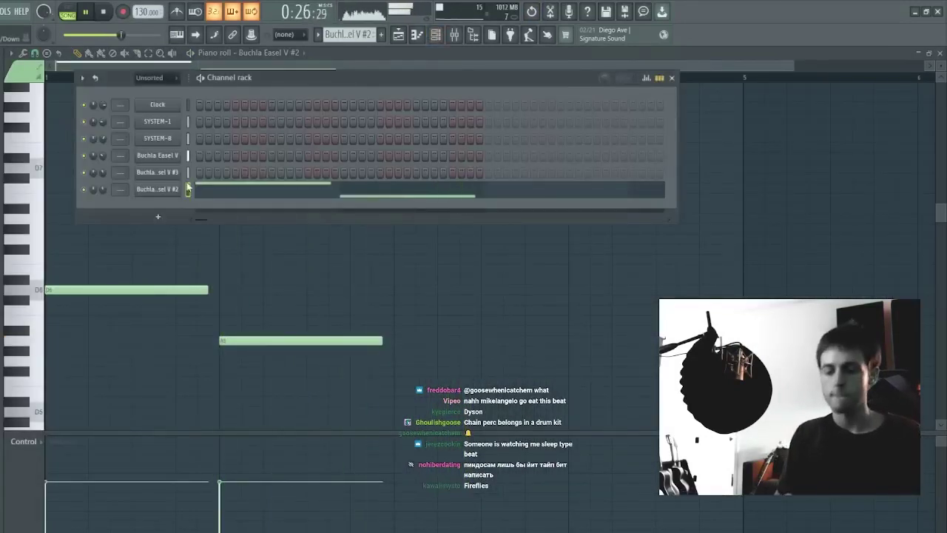
key("ctrl+l")
left_click_drag(383, 287, 387, 320)
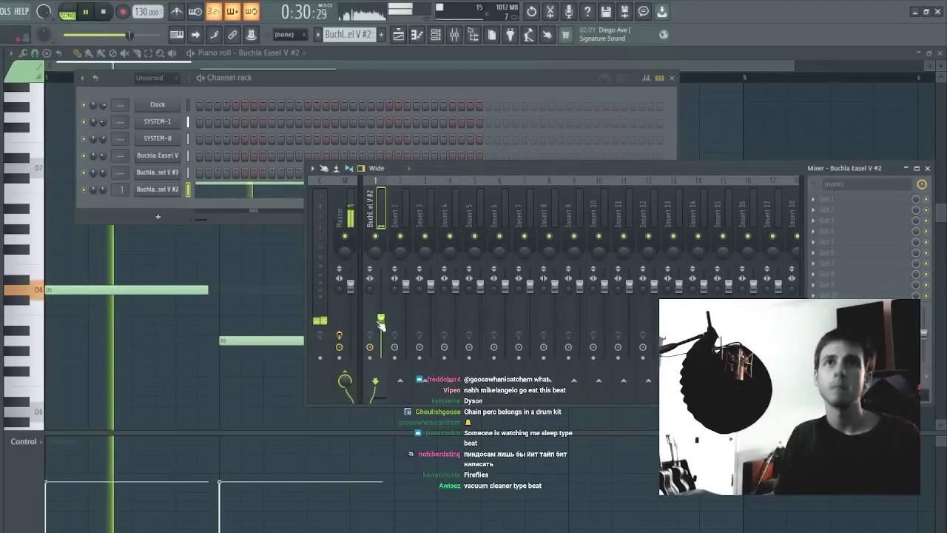
key("F9")
key("F5")
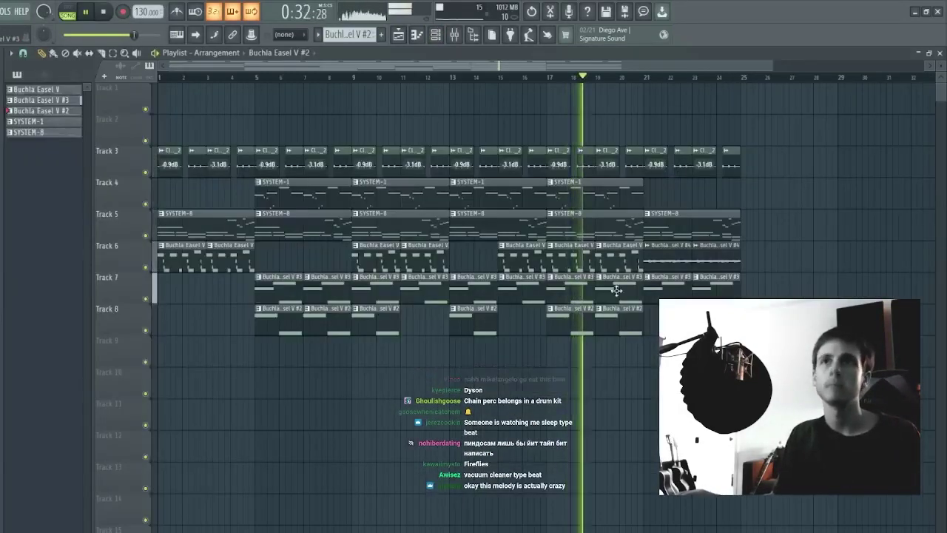
Step: Delete the Buchla Easel V, Buchla Easel V #3 and Buchla Easel V #2 clips in bars 17 to 20
right_click(584, 269)
right_click(601, 318, "ctrl")
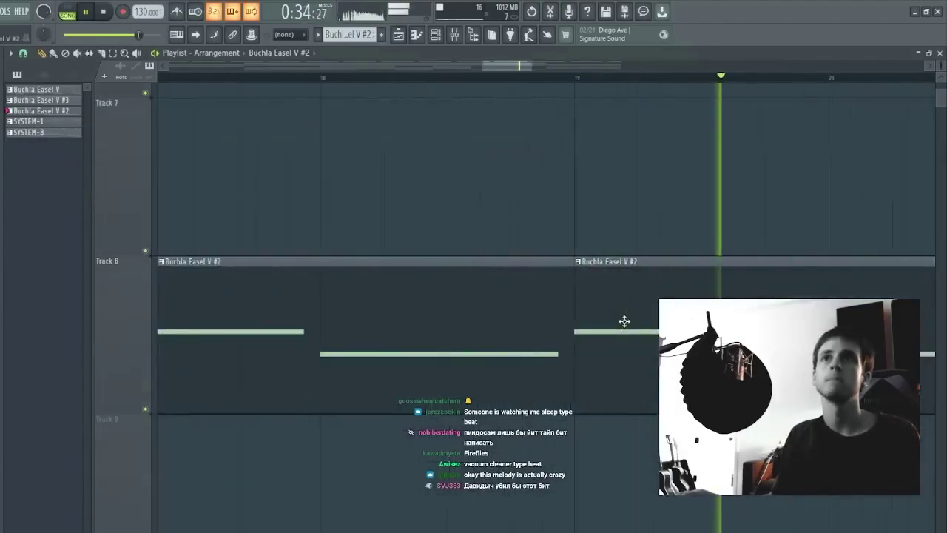
right_click(627, 326, "ctrl")
scroll(709, 74, "down", 2)
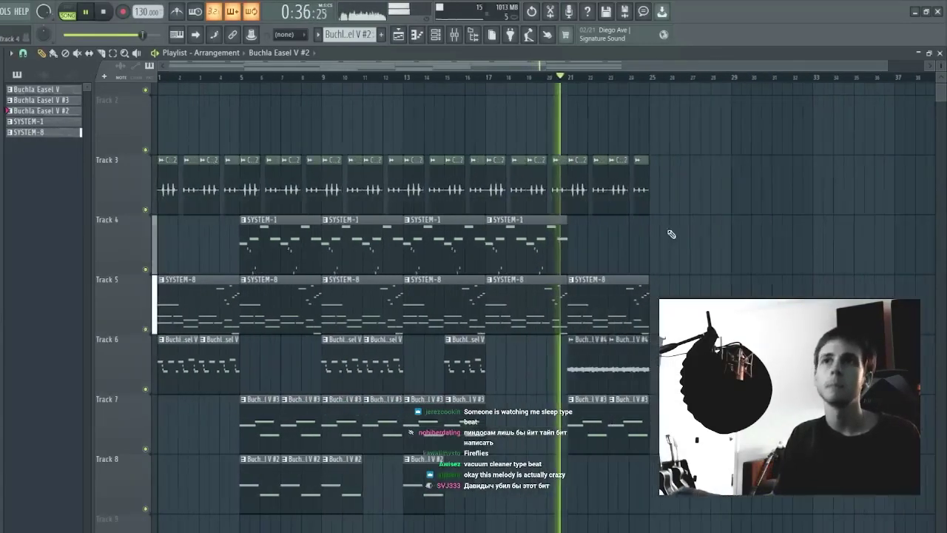
Step: Repeat the Track 5 to 7 clips of bars 21 to 24 at bar 25, and delete the originals on Tracks 6 and 7
left_click_drag(682, 285, 592, 428)
key("ctrl+b")
right_click(610, 363)
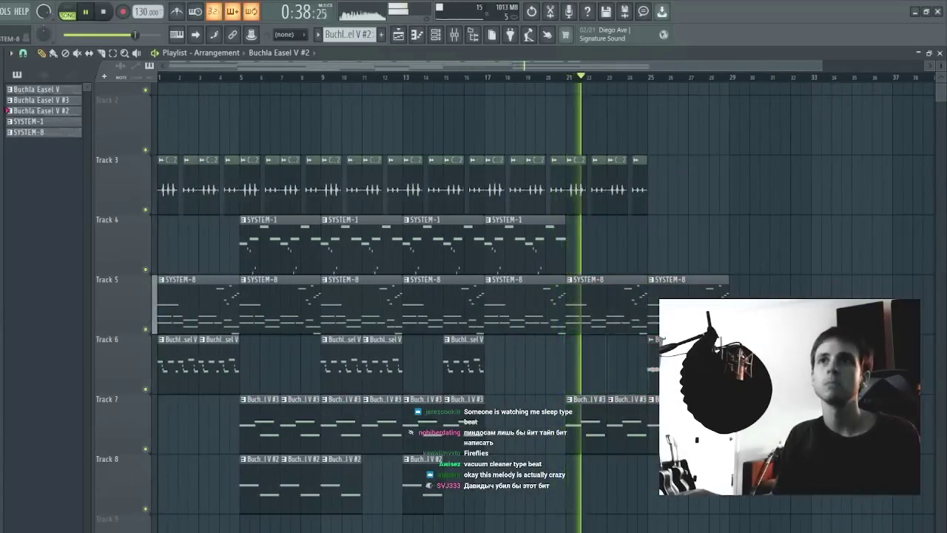
right_click(629, 417)
right_click(589, 446)
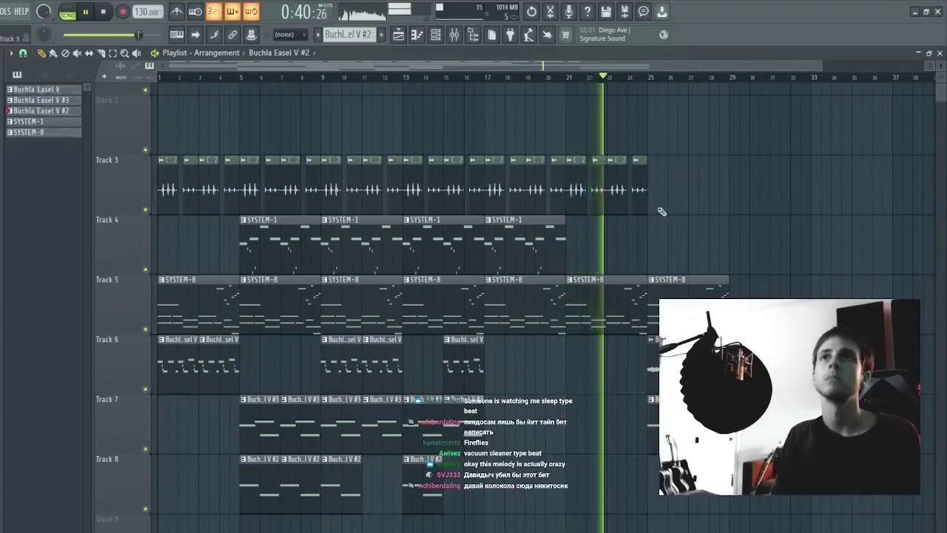
Step: Restore the Buchla Easel V #3 clips in bars 21 to 24, keep Track 6 empty there, and delete the SYSTEM-8 clip at bar 25
key("ctrl+z")
key("ctrl+z")
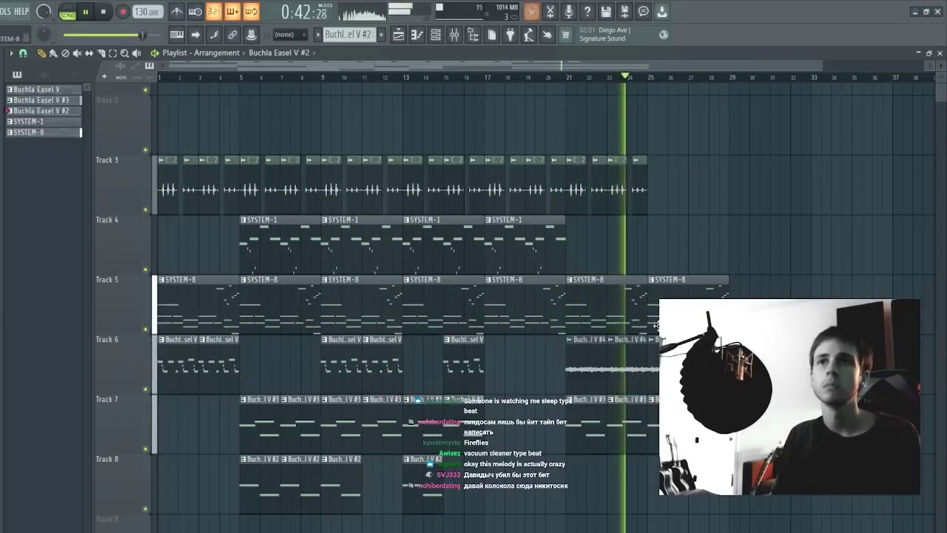
right_click(619, 362)
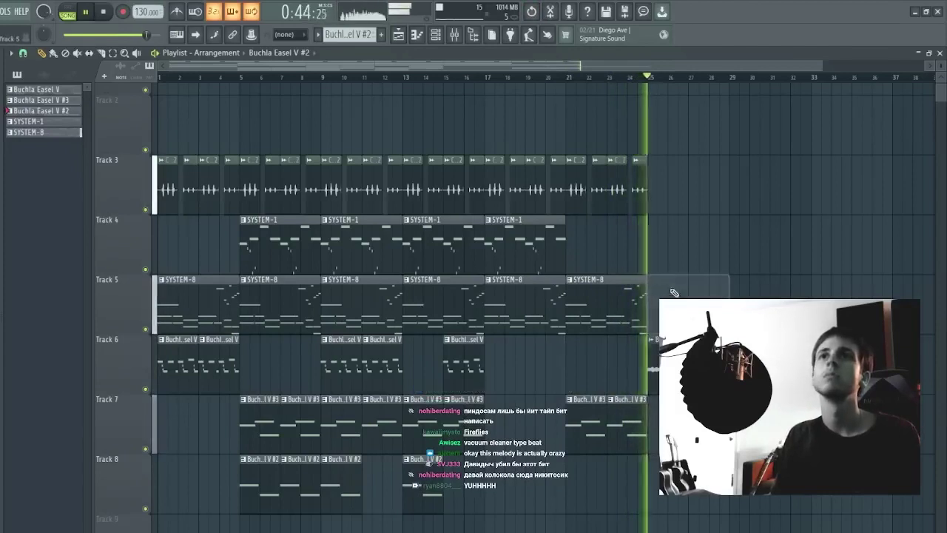
Step: Repeat the SYSTEM-1 clips further along Track 4, and delete the surplus copies so only one remains at bar 25
left_click_drag(554, 253, 364, 222)
key("ctrl+b")
right_click(617, 257)
right_click(770, 271)
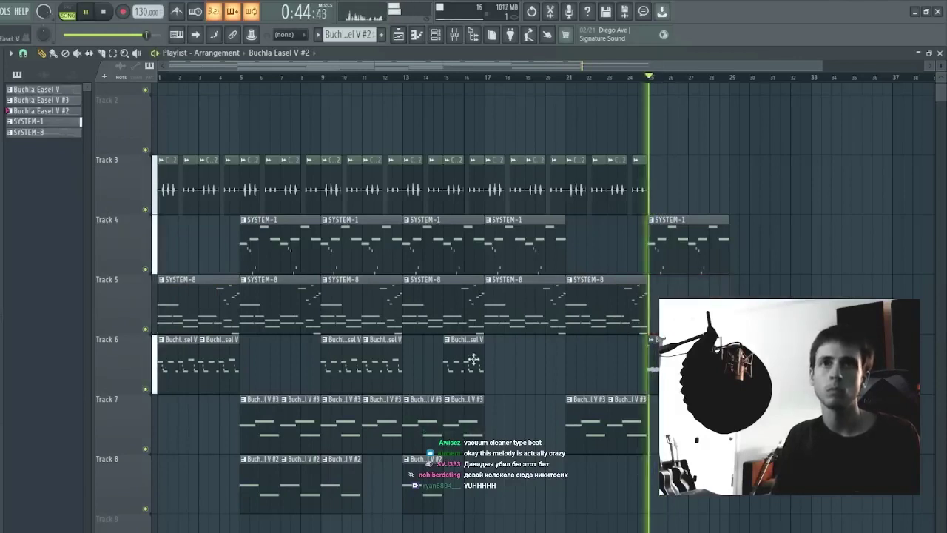
Step: Replace the Track 6 audio at bar 25 with repeated Buchla Easel V clips, clear the copies in bars 17 to 24, and play from bar 25
left_click_drag(474, 360, 348, 363)
key("ctrl+b")
key("ctrl+b")
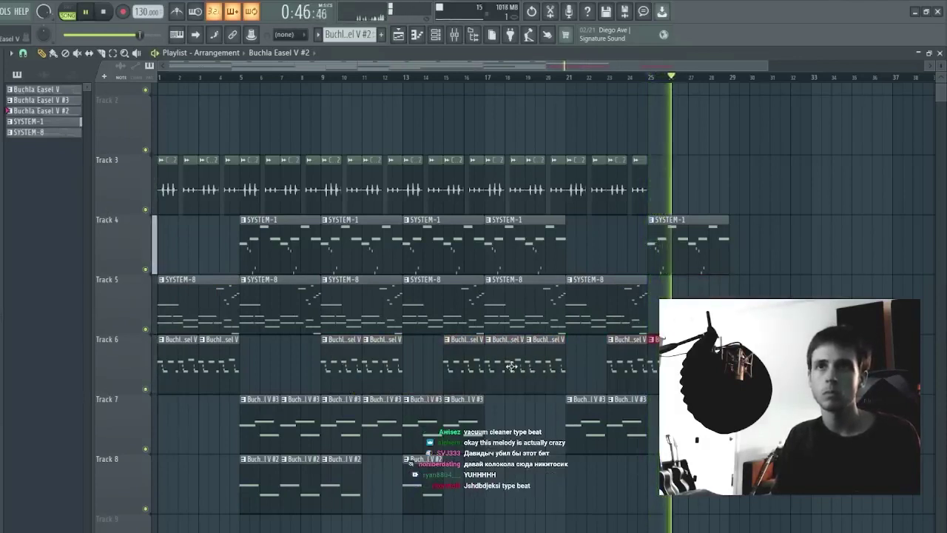
right_click(510, 364)
right_click(544, 367)
right_click(626, 378)
left_click(649, 77)
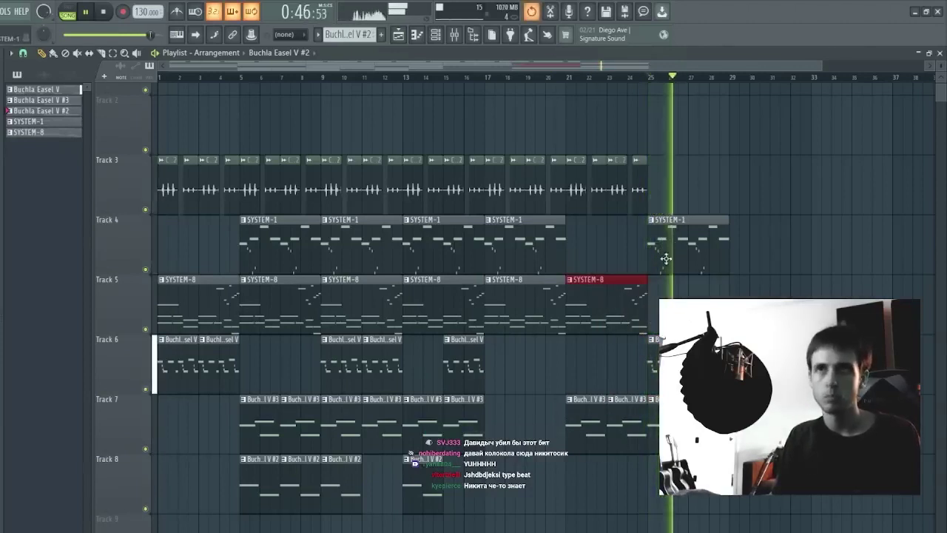
Step: Undo a repeat of the SYSTEM-8 clip at bar 25, and repeat the Clock_2 clips of bars 21 to 24 there instead
key("ctrl+b")
key("ctrl+z")
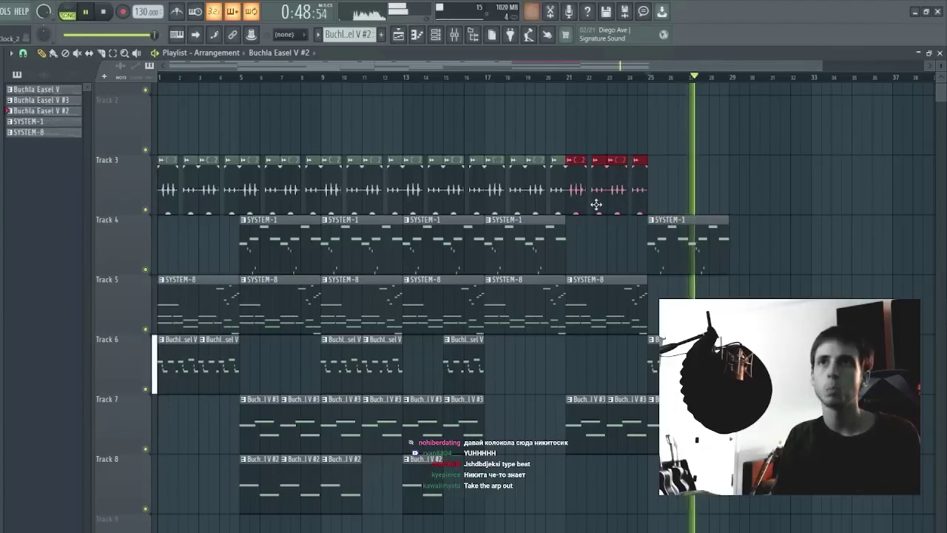
key("ctrl+b")
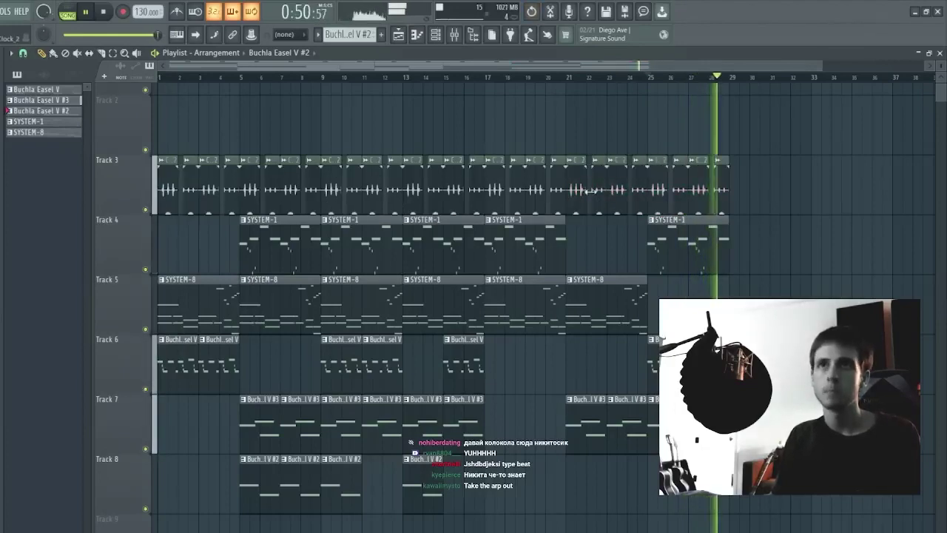
Step: Duplicate all clips from bars 21 to 28 at bar 29, and select the whole arrangement
left_click_drag(585, 209, 770, 518)
key("ctrl+b")
left_click(630, 97, "ctrl")
key("ctrl+a")
scroll(651, 151, "down", 6)
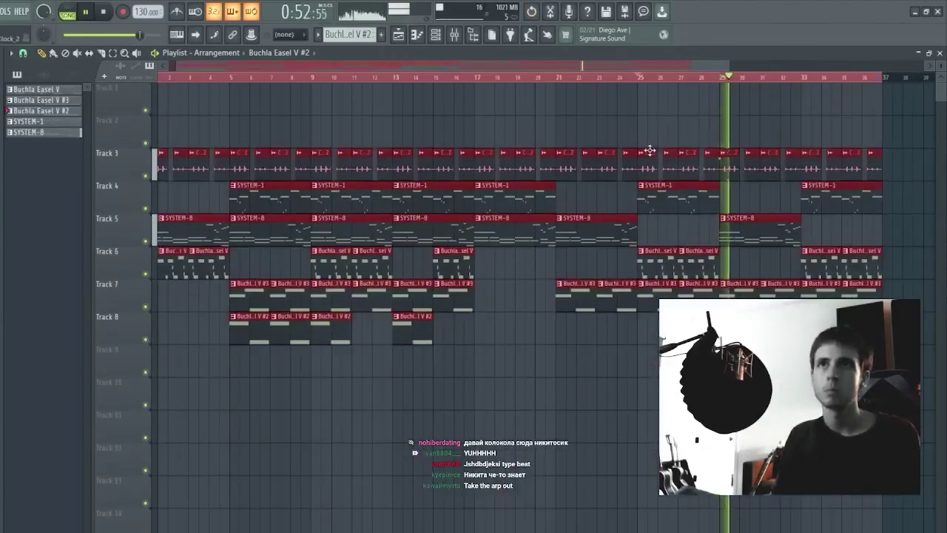
Step: Clear the selection, and move all clips of bars 1 to 8 up two tracks, so they occupy Tracks 1 to 6
scroll(653, 155, "up", 2)
scroll(651, 156, "up", 4)
key("ctrl+d")
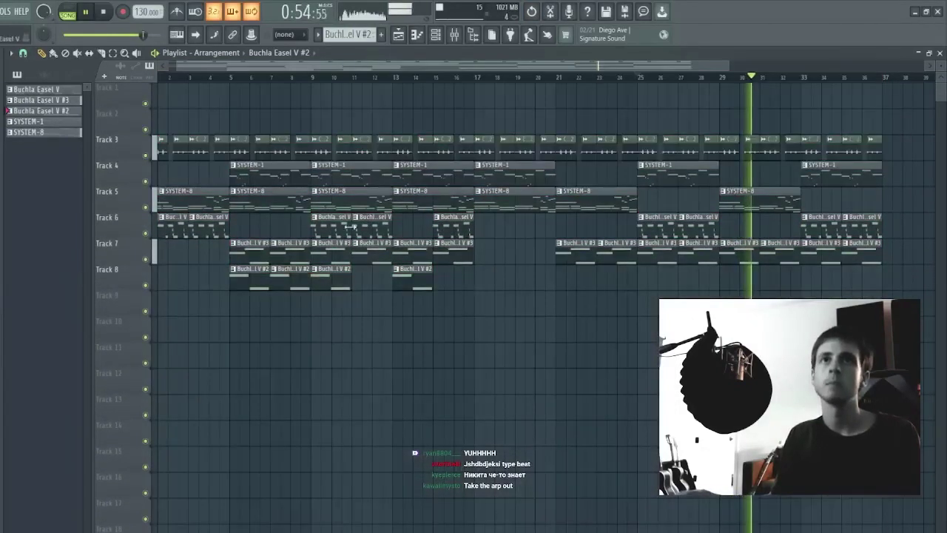
left_click_drag(307, 109, 159, 393)
key("shift+Up")
key("shift+Up")
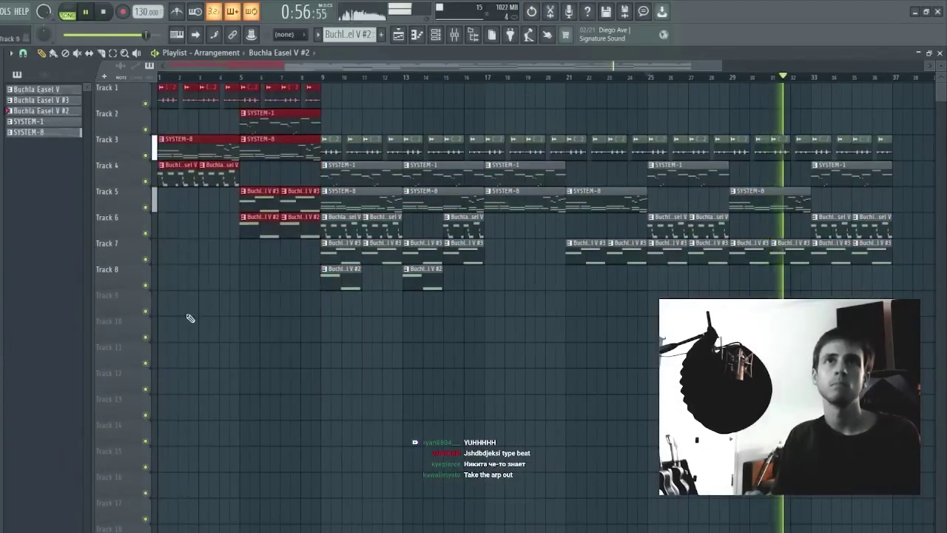
key("ctrl+d")
Step: Move all clips of bars 9 to 16 down four tracks, so they occupy Tracks 7 to 12
left_click_drag(329, 140, 482, 351)
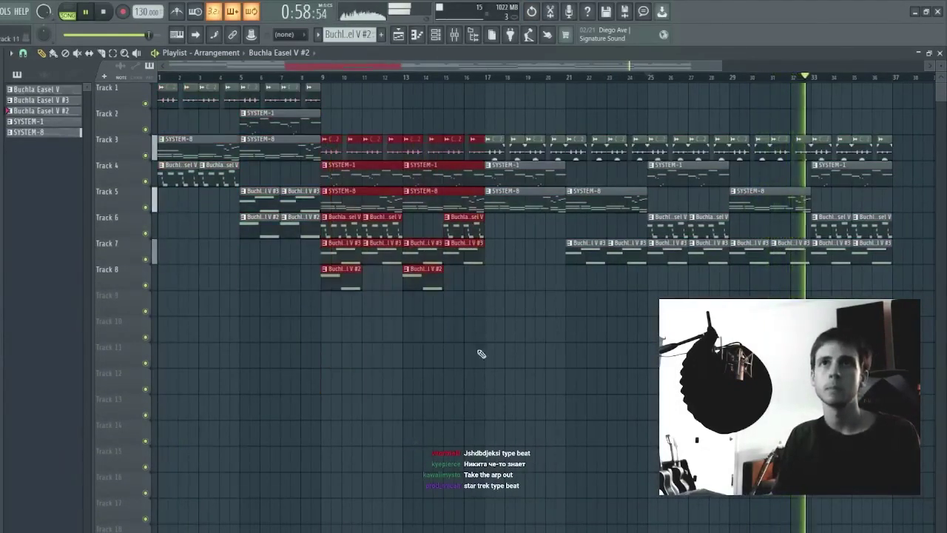
key("shift+Down")
key("shift+Down")
key("shift+Down")
key("shift+Down")
key("shift+Down")
key("shift+Up")
key("ctrl+d")
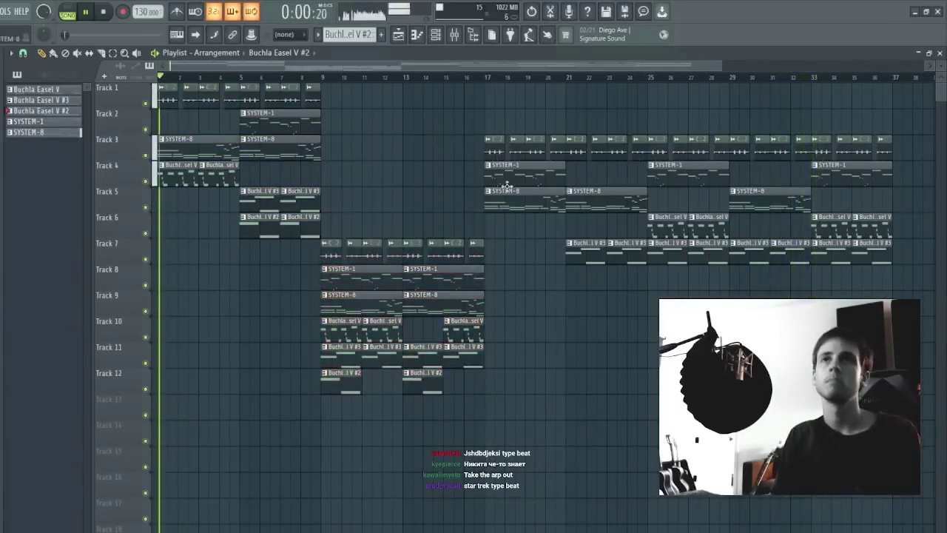
Step: Move the clips of bars 17 to 24 and those of bars 25 to 36 up two tracks, so they begin on Track 1
left_click_drag(483, 110, 502, 97)
key("shift+Up")
key("shift+Up")
key("ctrl+d")
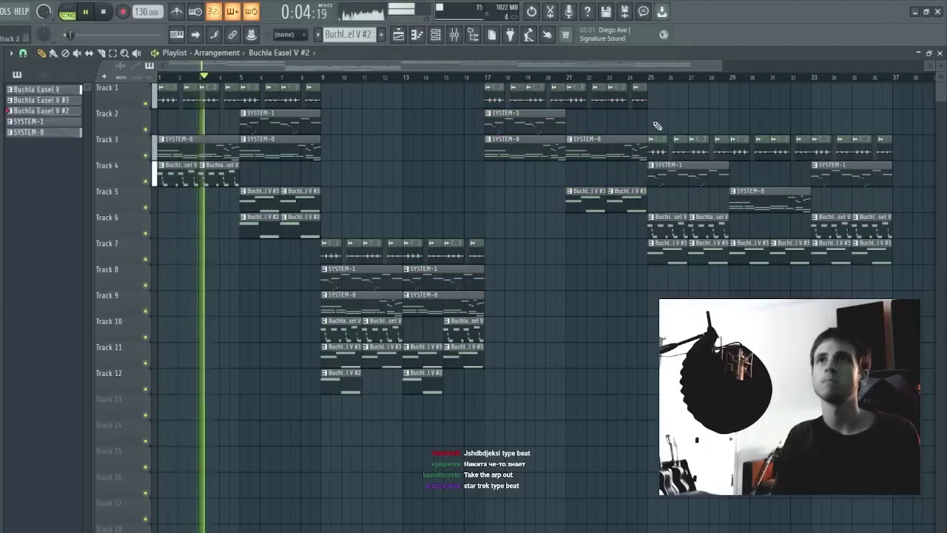
left_click_drag(658, 125, 895, 262)
scroll(895, 263, "down", 2)
key("shift+Up")
key("shift+Up")
key("ctrl+d")
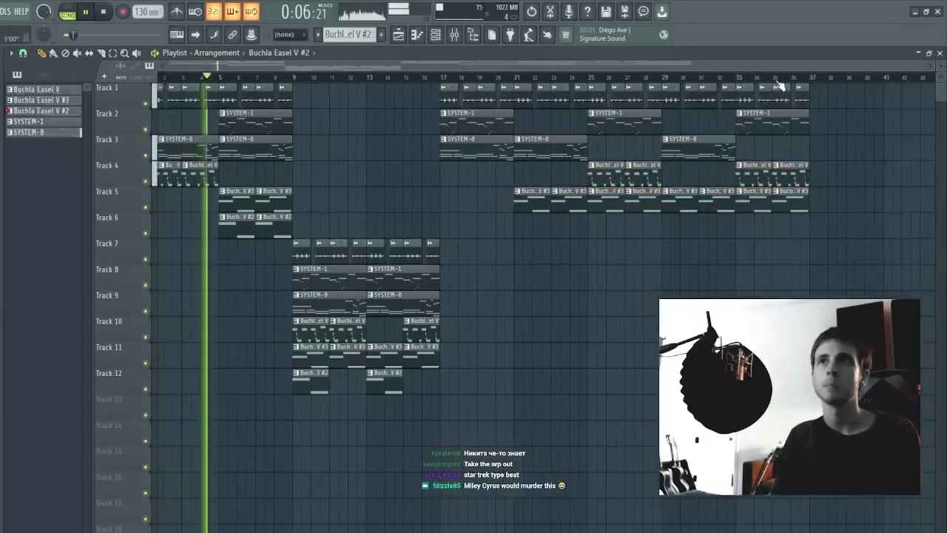
Step: Delete all clips from bar 33 onward, so the arrangement ends after bar 32
scroll(781, 87, "down", 2)
left_click_drag(434, 237, 274, 391)
key("ctrl+d")
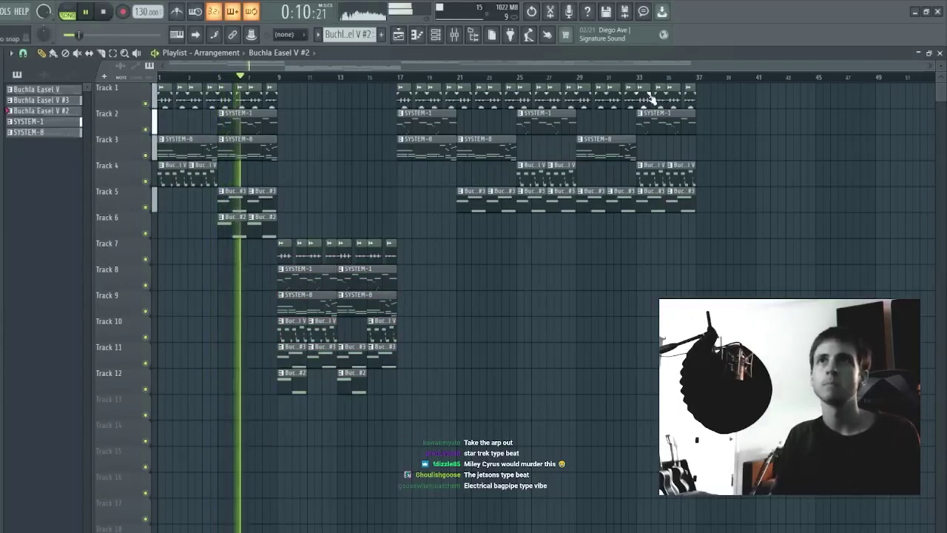
left_click_drag(778, 289, 641, 63)
key("Delete")
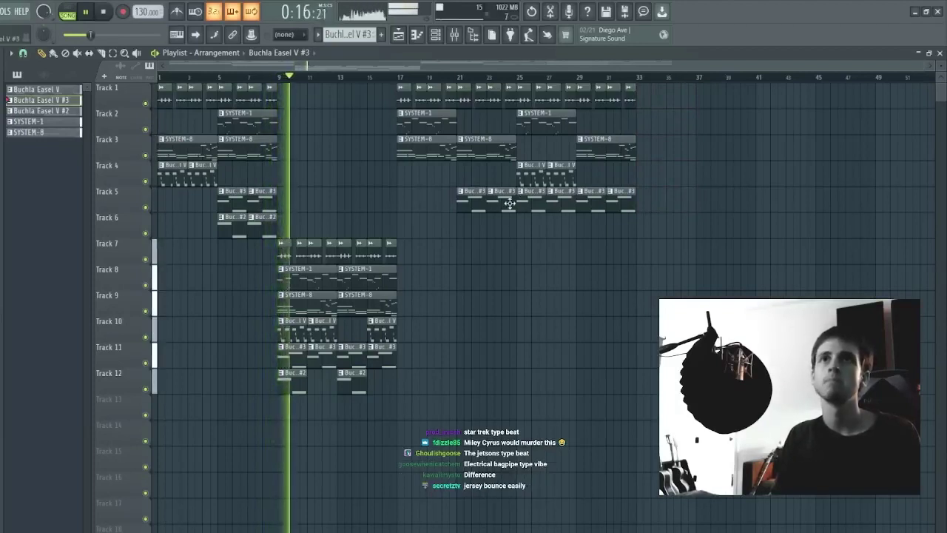
Step: Thin out and rearrange Track 5's Buchla Easel V #3 clips so that single clips start at bars 17, 21, 25 and 29
right_click(473, 196)
right_click(504, 196)
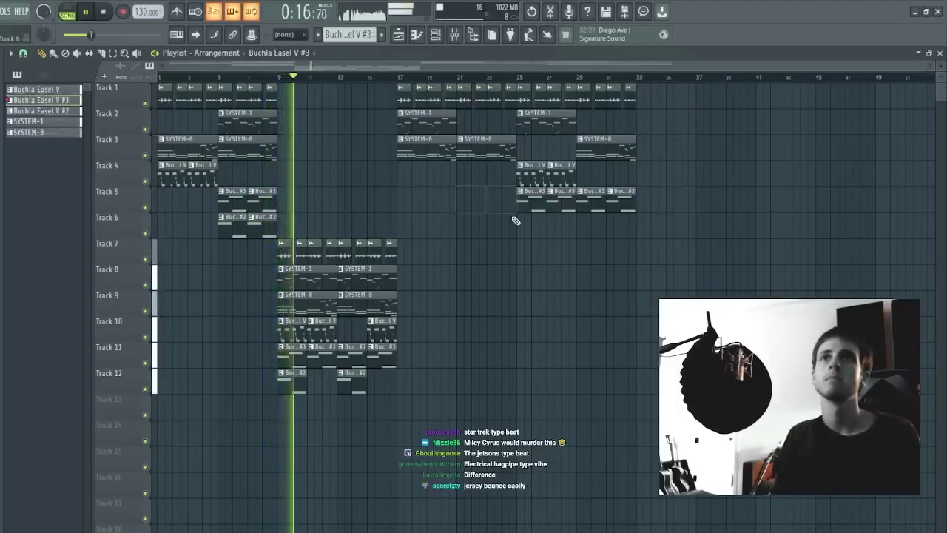
right_click(600, 199)
right_click(624, 204)
key("ctrl+z")
left_click(543, 204, "ctrl")
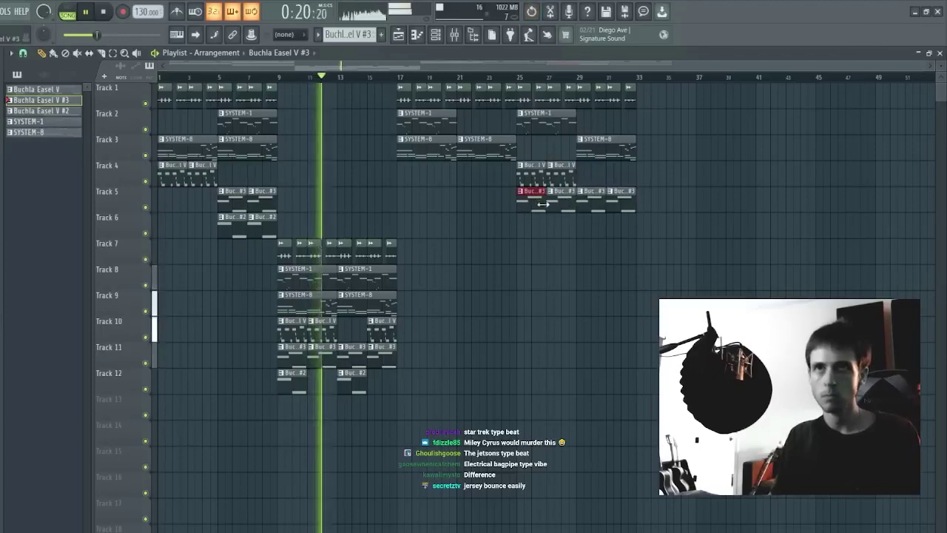
right_click(561, 202)
right_click(620, 203)
left_click_drag(620, 215, 407, 189)
left_click(515, 323, "ctrl")
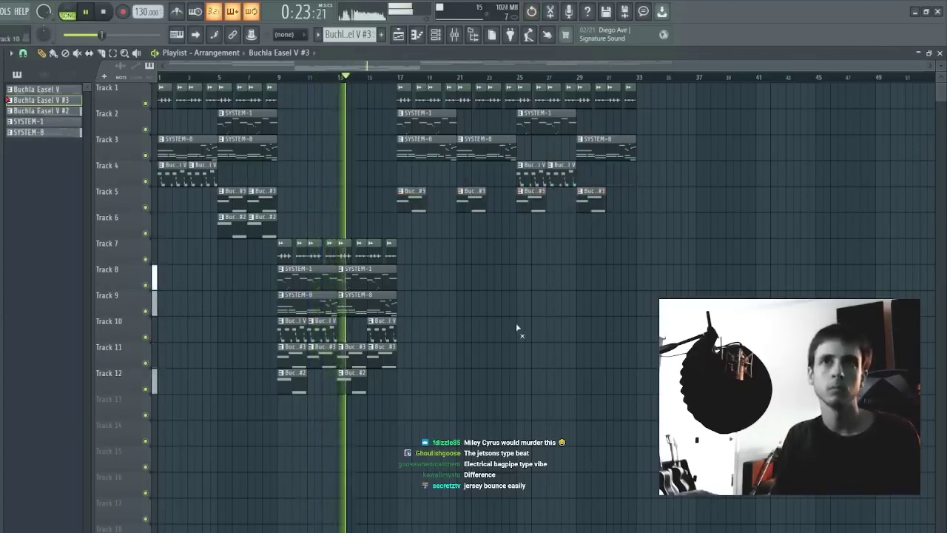
Step: Check the Clock_2 sample settings, and delete the Buchla Easel V #3 clips at bars 17 and 21 and the SYSTEM-1 clip at bar 17
double_click(362, 253)
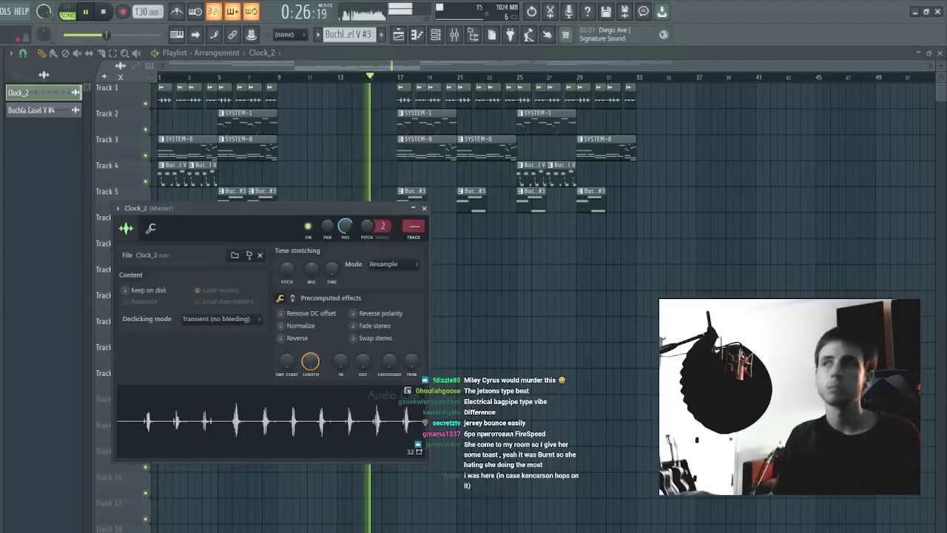
left_click(424, 208)
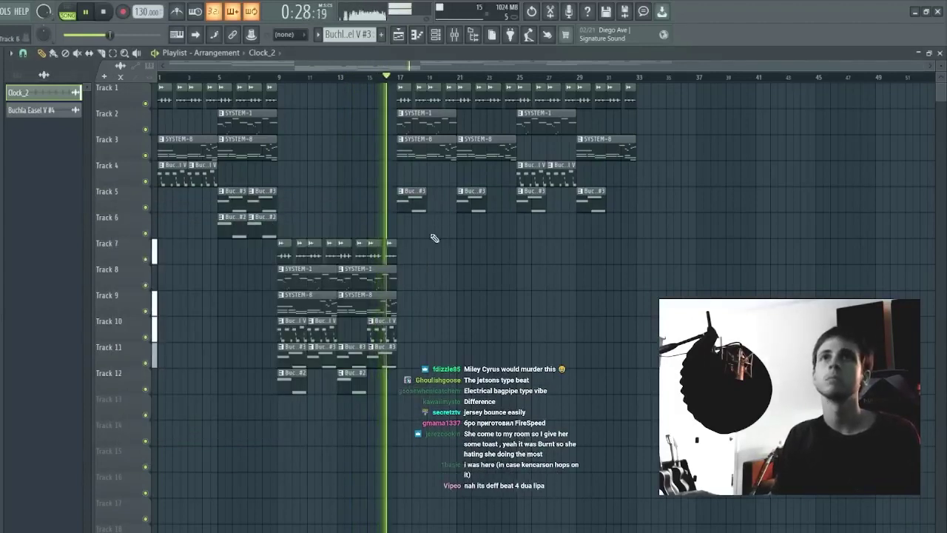
right_click(411, 200)
right_click(472, 200)
right_click(436, 122)
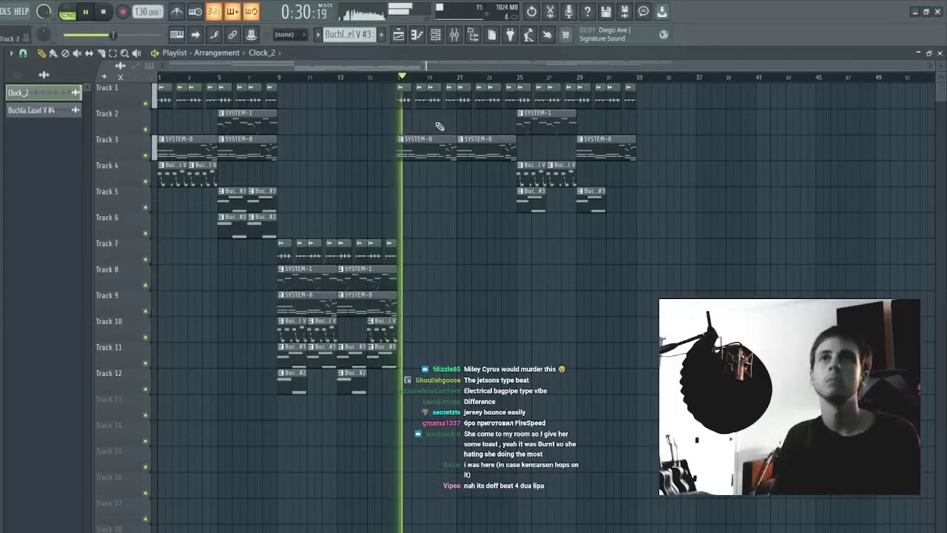
Step: Copy the two Buchla Easel V clips on Track 4 from bar 25 to bar 21
left_click(540, 180, "ctrl")
left_click(558, 176, "ctrl+shift")
left_click_drag(560, 178, 501, 176, "shift")
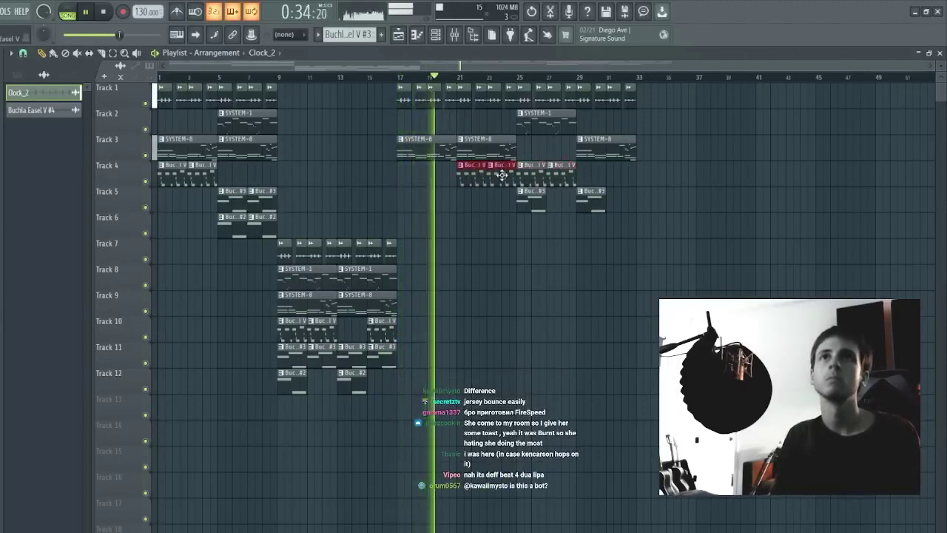
key("ctrl+d")
left_click_drag(242, 178, 60, 179, "ctrl")
key("ctrl+d")
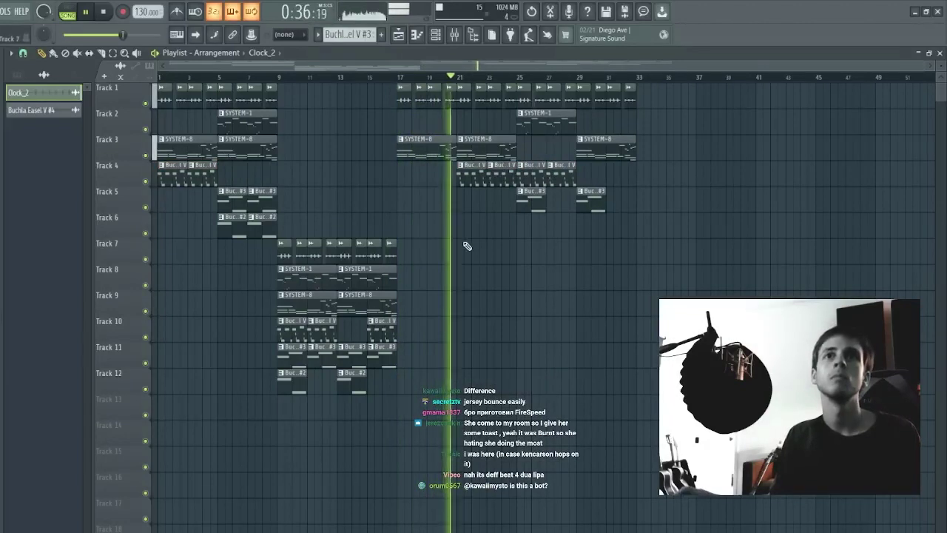
Step: Place two Buchla Easel V #4 audio clips from bar 21 on Track 5, delete the Track 4 clips above them, and restart playback
left_click(57, 111)
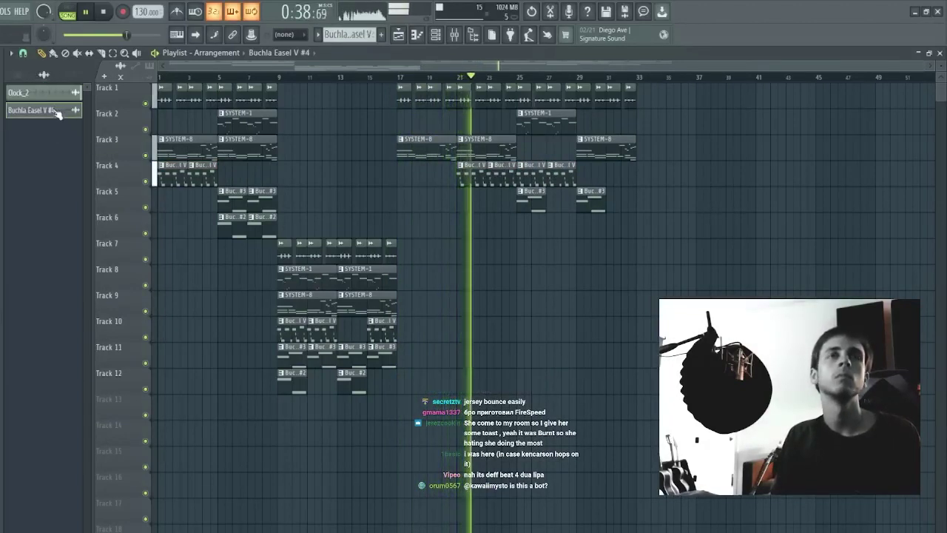
left_click(458, 207)
left_click(488, 194)
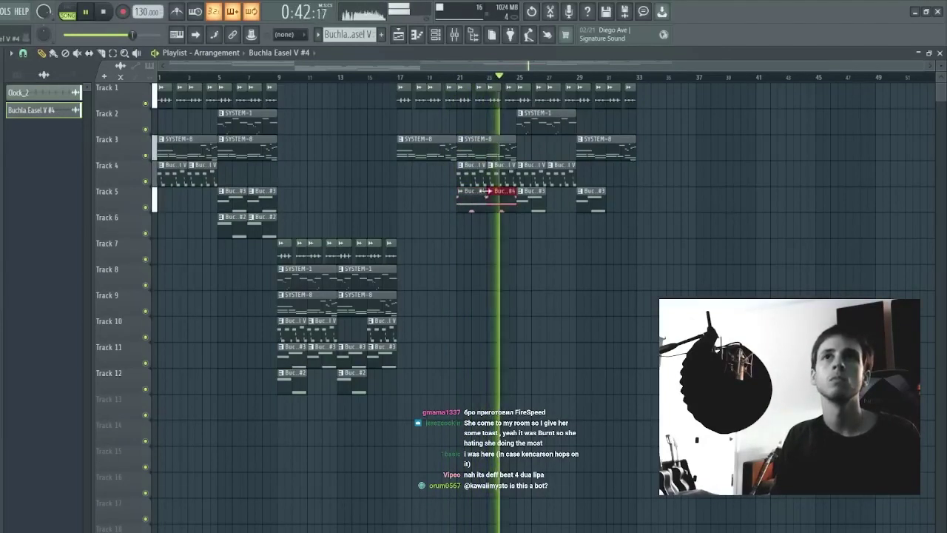
right_click(501, 179)
right_click(470, 180)
key("space")
key("space")
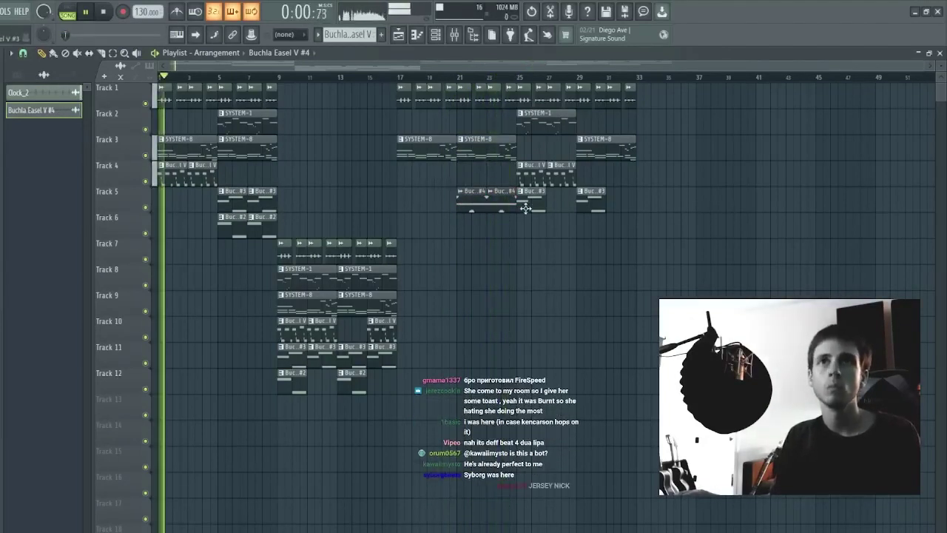
Step: Undo the Buchla Easel V #4 placement and the copied Buchla Easel V clips in bars 21 to 24
key("ctrl+z")
key("ctrl+z")
key("ctrl+z")
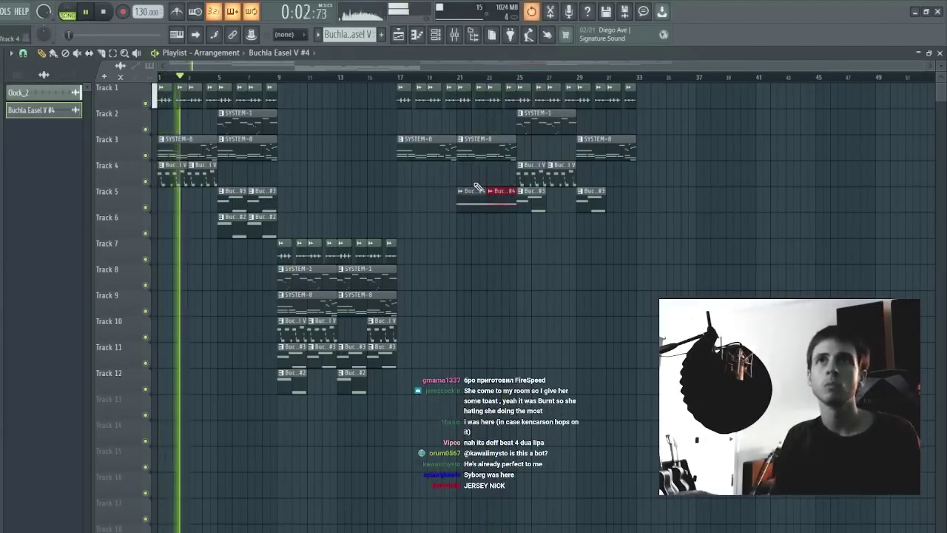
key("ctrl+alt+z")
key("ctrl+alt+z")
key("ctrl+alt+z")
key("ctrl+alt+z")
key("ctrl+alt+z")
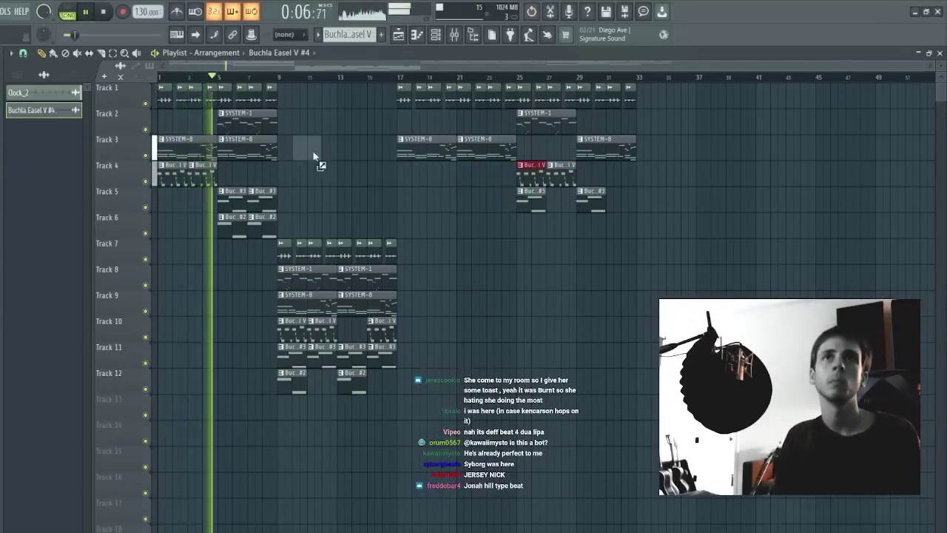
Step: Place two Buchla Easel V #4 audio clips back to back on Track 5, covering bars 17 to 20
left_click(403, 198)
left_click(434, 199)
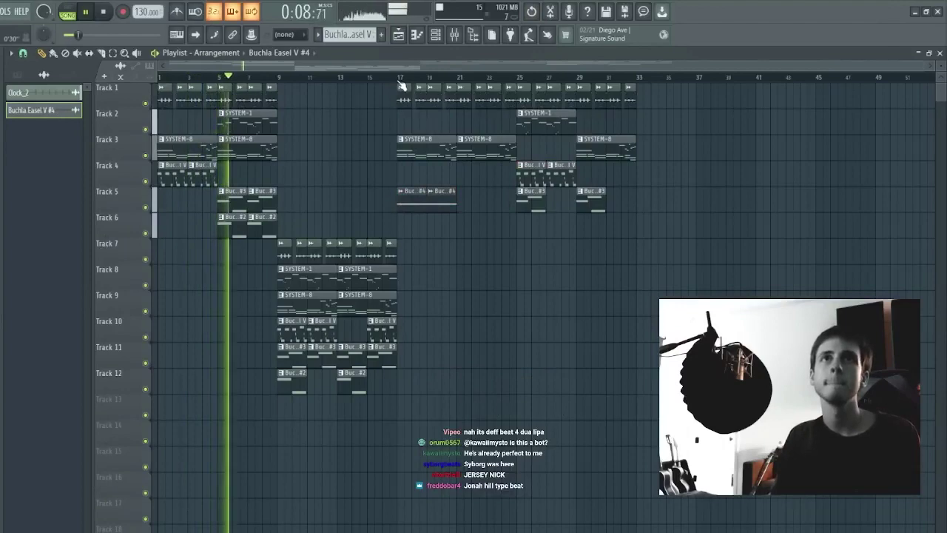
scroll(403, 75, "up", 2)
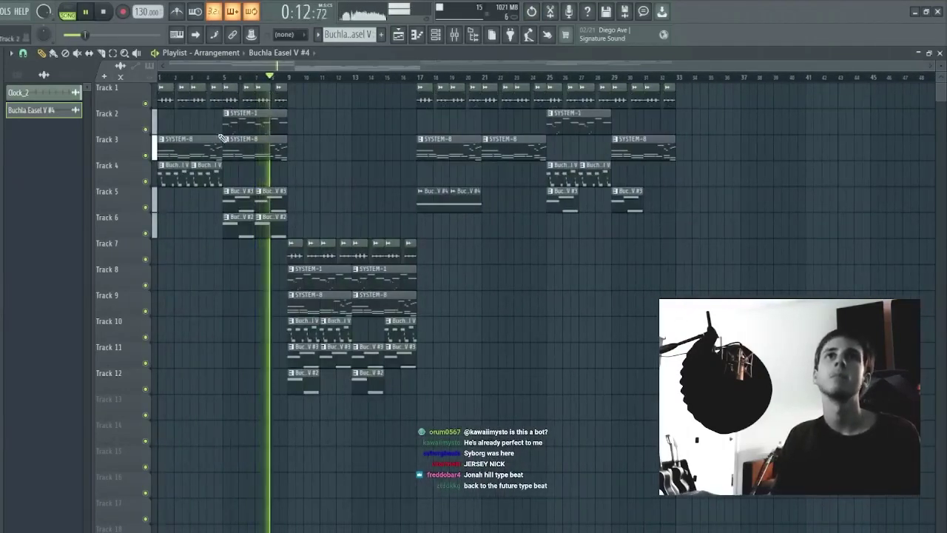
left_click_drag(210, 212, 159, 87)
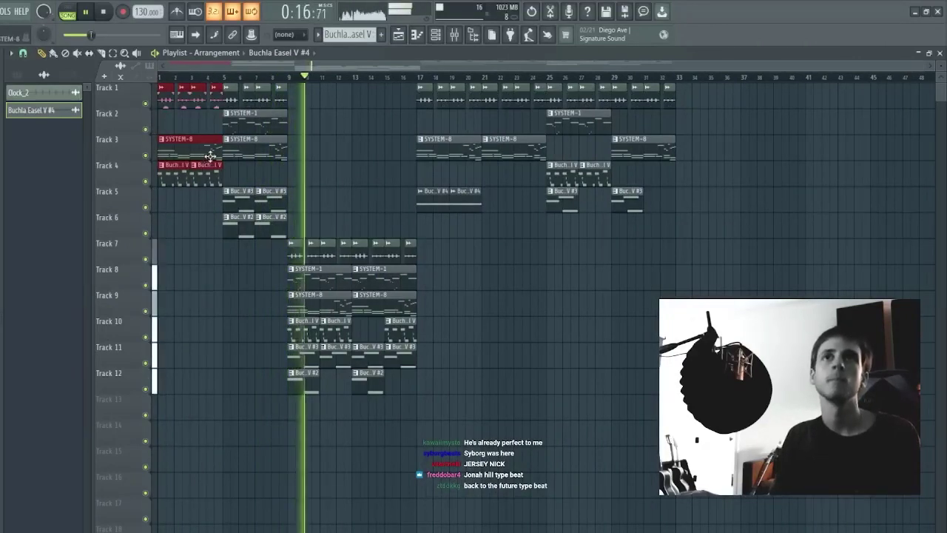
Step: Play from bar 17, and repeat the Buchla Easel V #4 clips on Track 5 across bars 21 to 24
left_click(420, 77)
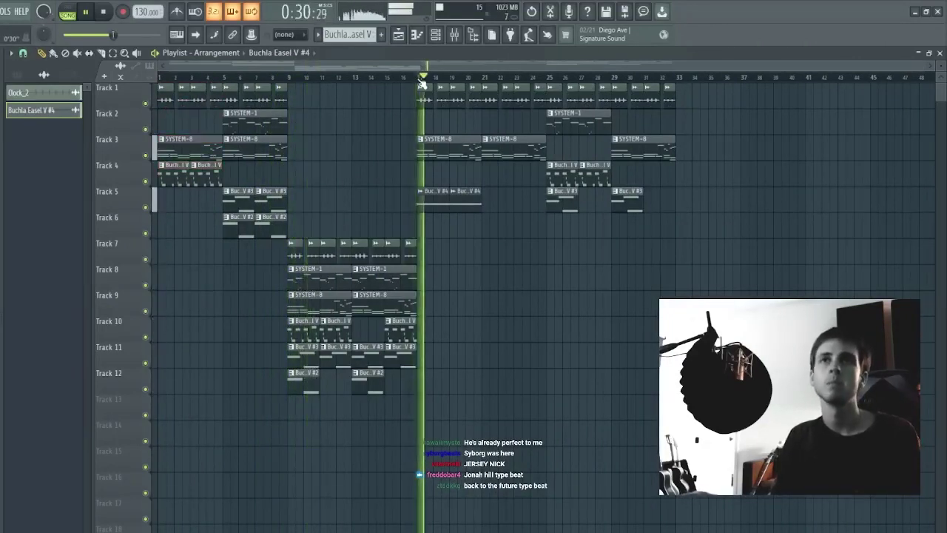
left_click_drag(512, 176, 396, 208)
key("ctrl+b")
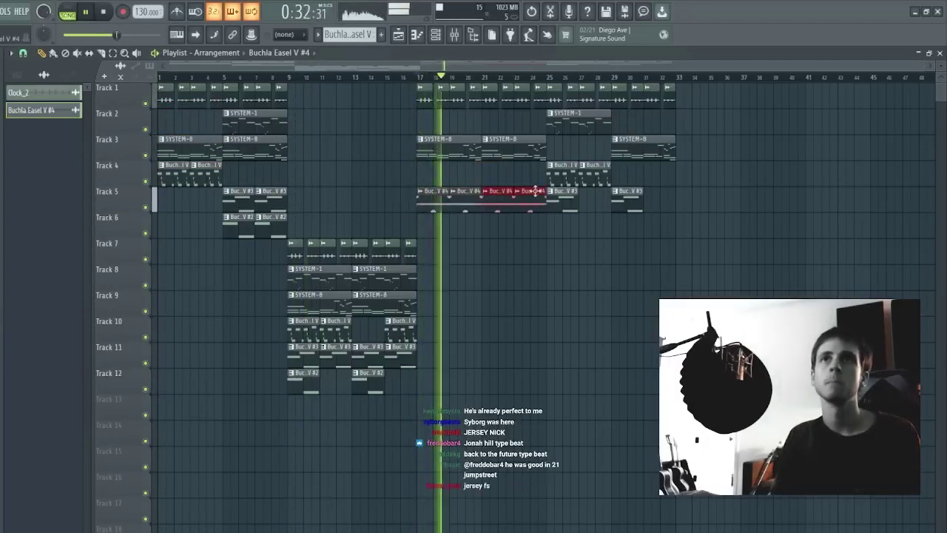
left_click(521, 178, "ctrl")
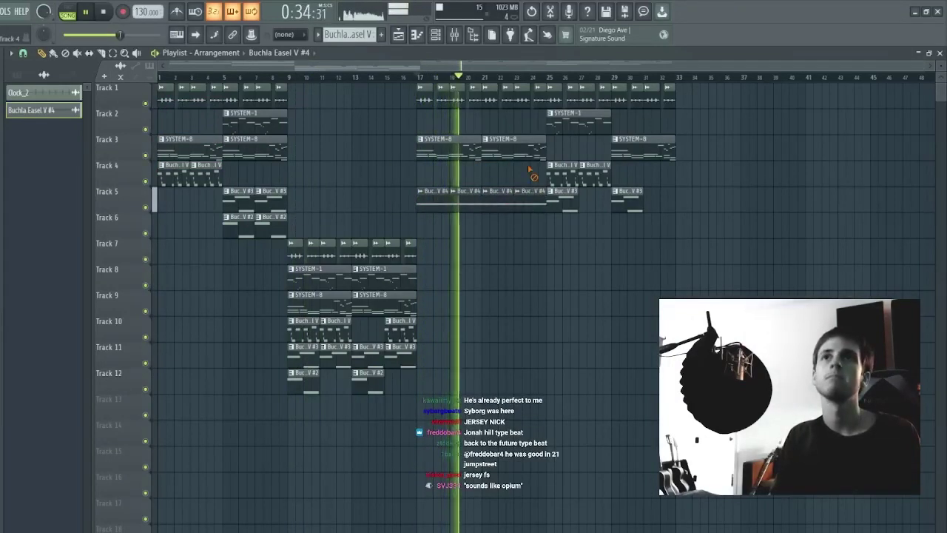
Step: Try removing the Clock_2 clips of bars 21 to 24 from Track 1, and undo the deletion
right_click(489, 97)
right_click(508, 96)
right_click(522, 95)
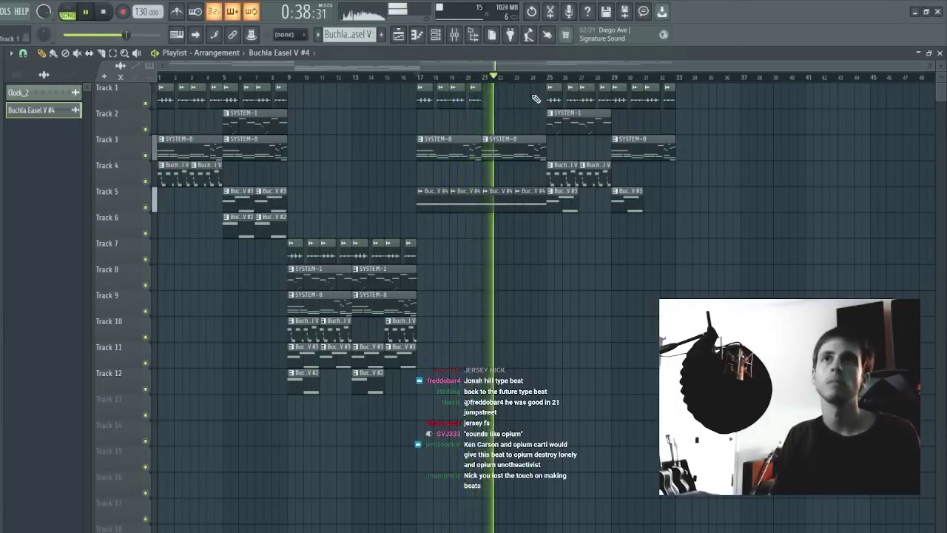
key("ctrl+z")
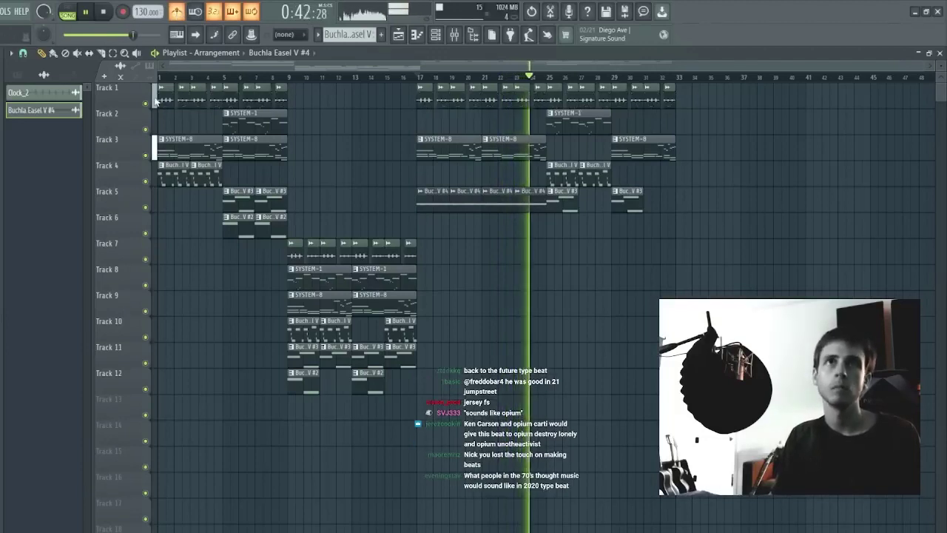
Step: Select the Clock_2 clips on Track 1 and examine their waveform closely at bar 1
left_click(130, 87, "ctrl")
scroll(164, 87, "up", 10)
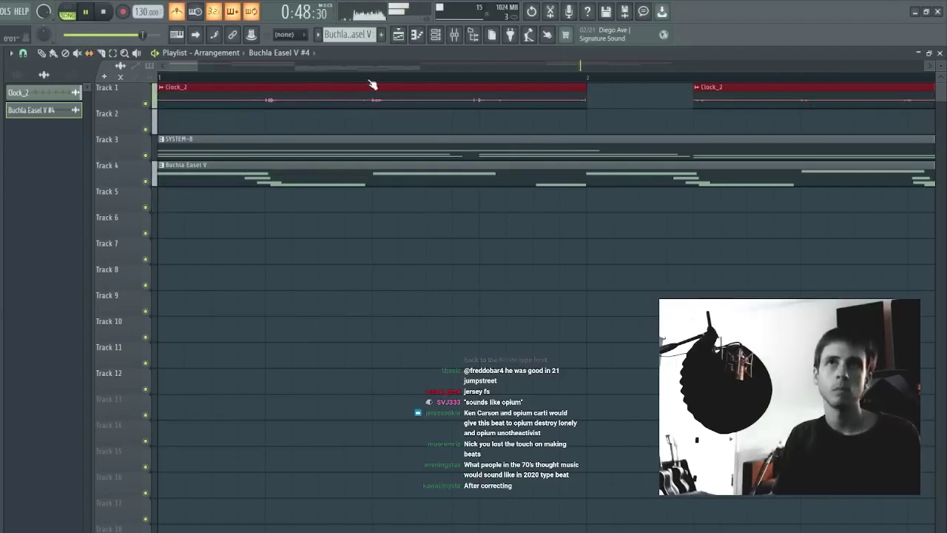
scroll(372, 84, "down", 10)
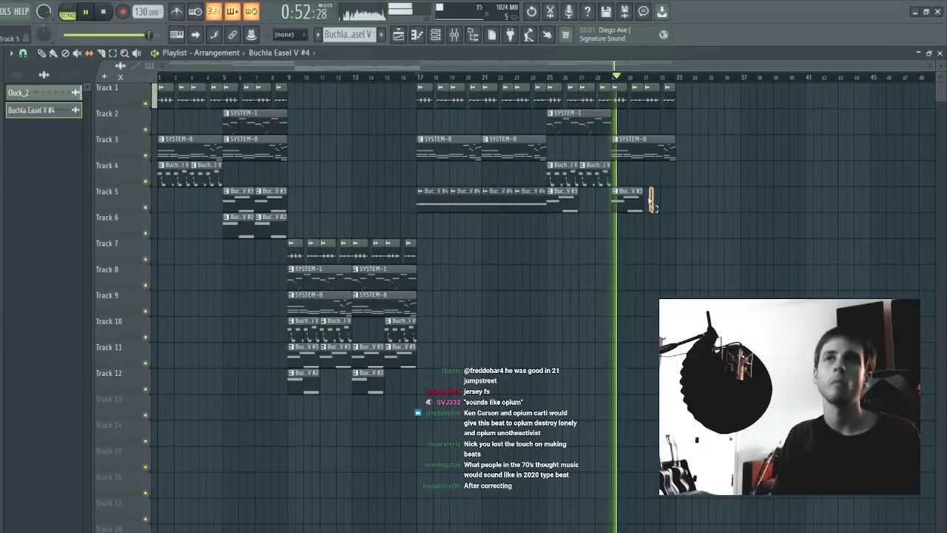
Step: Replace the Track 5 Buchla Easel V #3 clips in bars 25 to 32 with repeated Buchla Easel V #4 clips, deleting the surplus at bar 33
left_click_drag(652, 200, 401, 204)
right_click(620, 210)
right_click(564, 206)
right_click(534, 203)
key("ctrl+b")
key("ctrl+b")
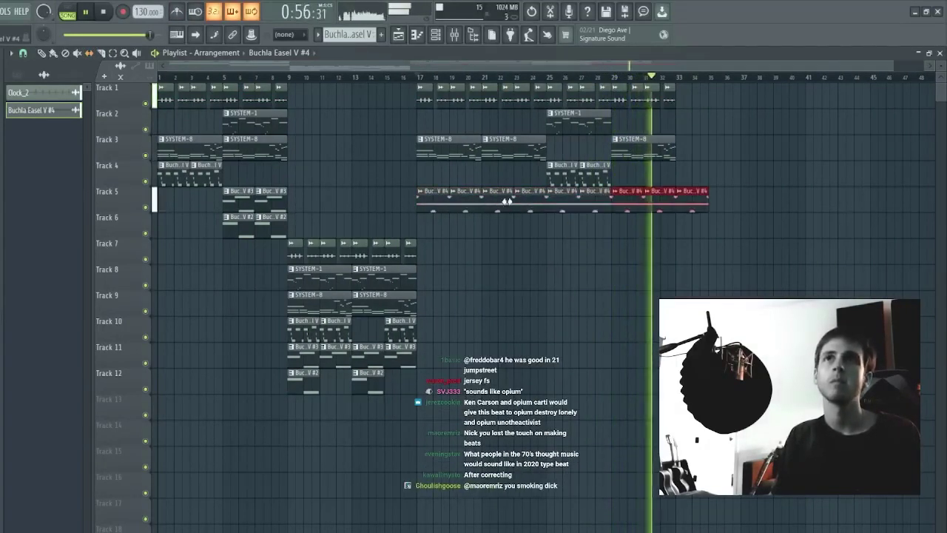
key("ctrl+d")
right_click(692, 204)
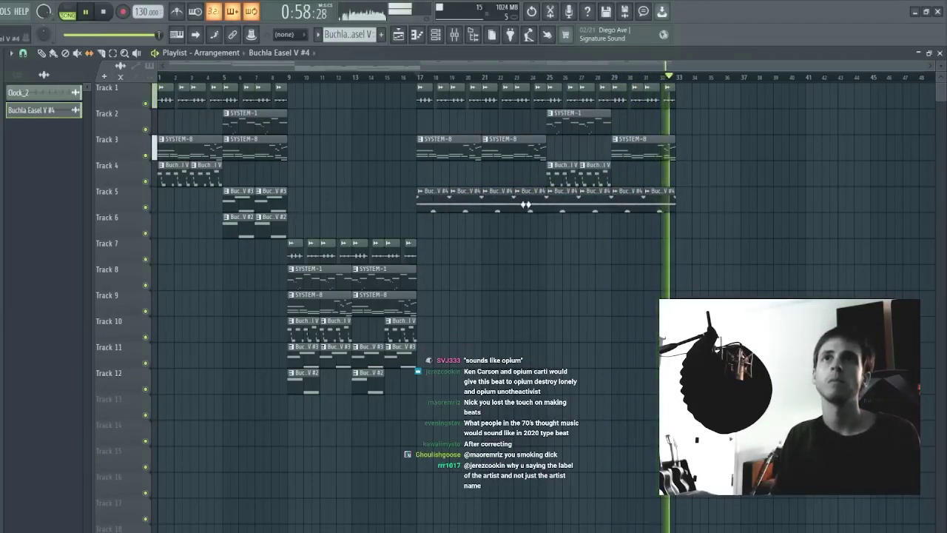
Step: Delete the four Buchla Easel V #4 clips in bars 25 to 32 on Track 5
right_click(564, 196)
right_click(595, 204)
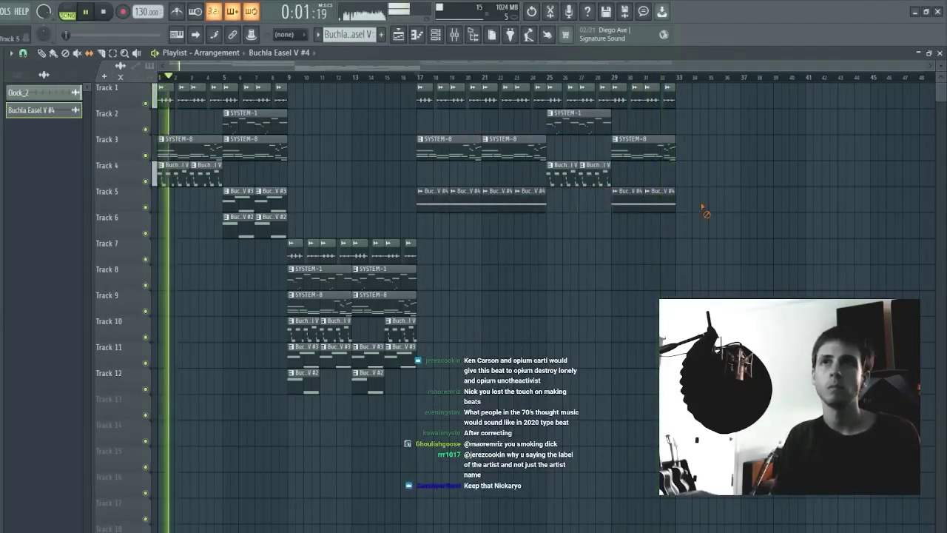
right_click(660, 206)
right_click(628, 206)
left_click_drag(516, 256, 289, 437)
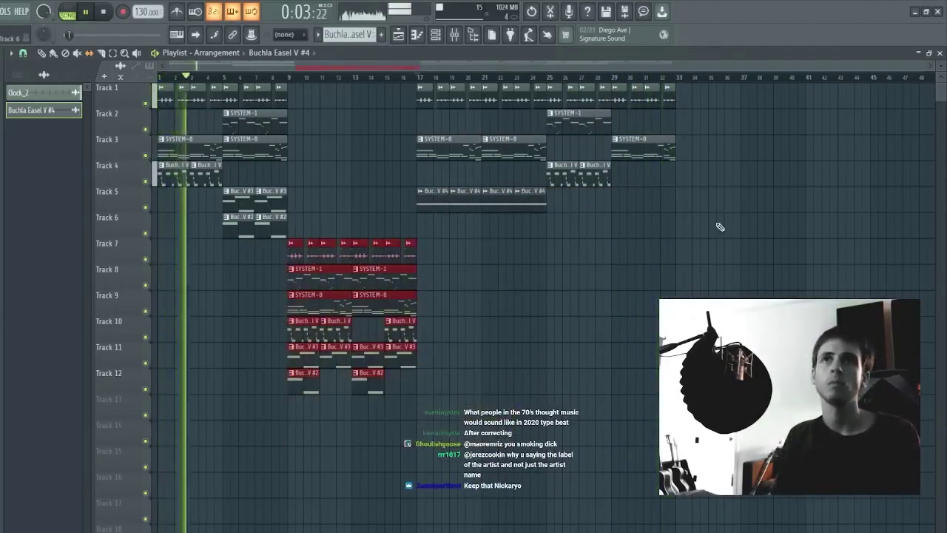
left_click_drag(789, 92, 159, 442)
key("ctrl+d")
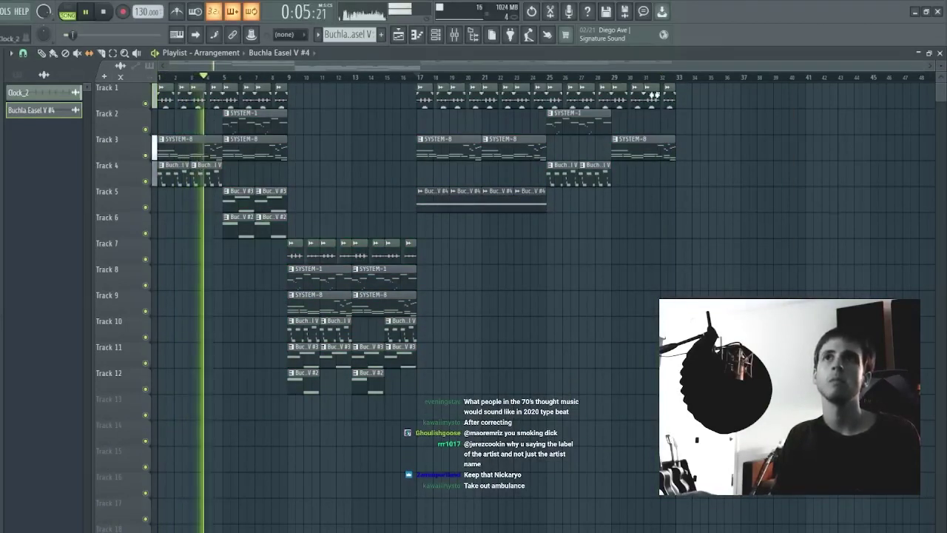
left_click_drag(677, 78, 77, 111)
key("ctrl+d")
Step: Copy the Track 8 to 12 clips of bars 9 to 16 to bar 33 and duplicate the block twice more, filling bars 33 to 56
left_click_drag(494, 265, 296, 430)
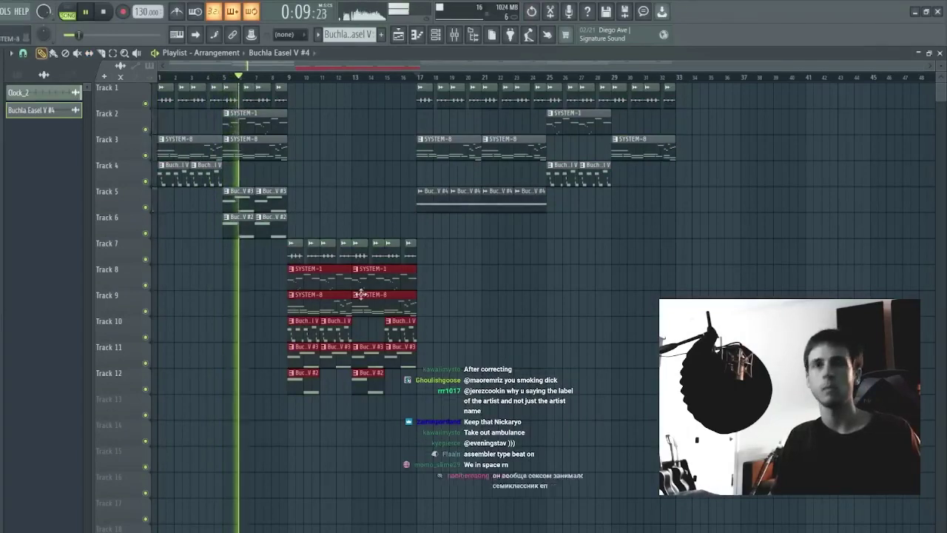
left_click_drag(361, 294, 748, 294)
key("ctrl+d")
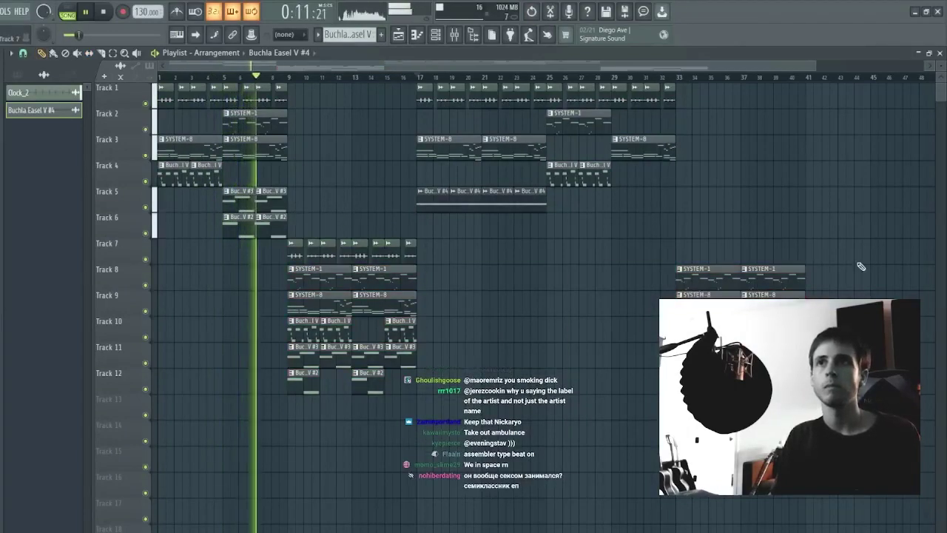
key("ctrl+b")
key("ctrl+b")
key("ctrl+d")
scroll(558, 79, "down", 2)
Step: Delete the Track 10 and SYSTEM-1 clips in bars 33 to 40, and the SYSTEM-8 clips in bars 41 to 48
right_click(515, 332)
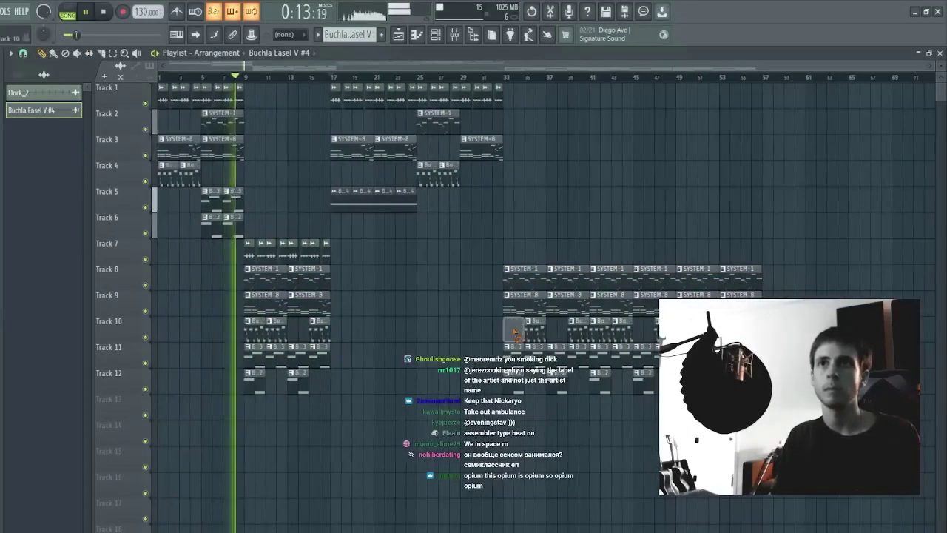
right_click(535, 333)
right_click(577, 335)
right_click(560, 273)
right_click(528, 275)
right_click(615, 306)
right_click(641, 311)
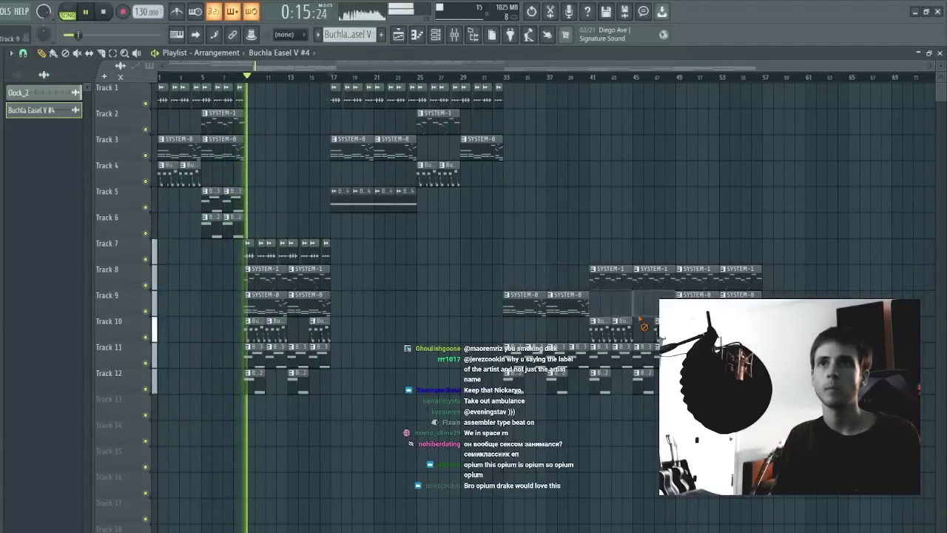
Step: Delete the Track 11 and 12 clips in bars 33 to 48 and the Track 10 clips in bars 41 to 44
right_click(622, 331)
right_click(601, 331)
right_click(514, 356)
right_click(557, 356)
right_click(514, 380)
right_click(557, 380)
right_click(601, 357)
right_click(643, 358)
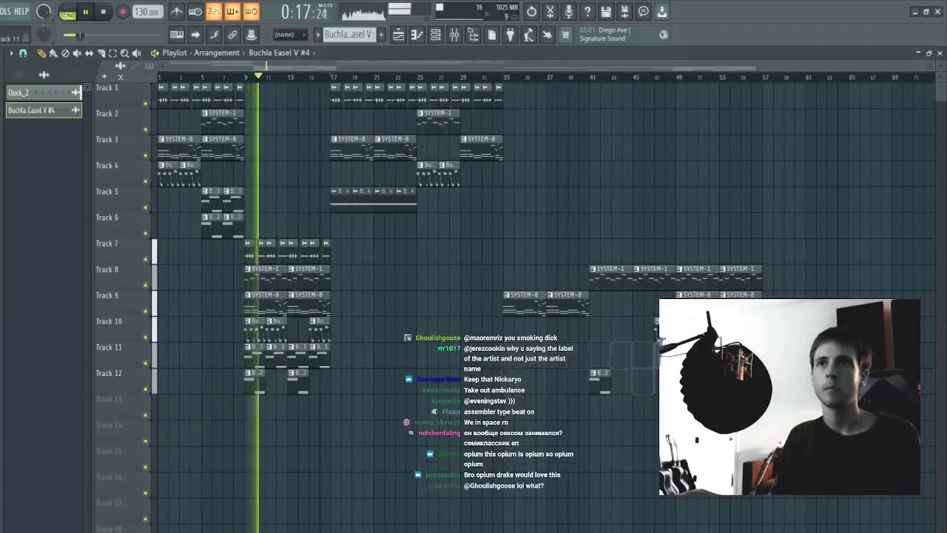
right_click(600, 379)
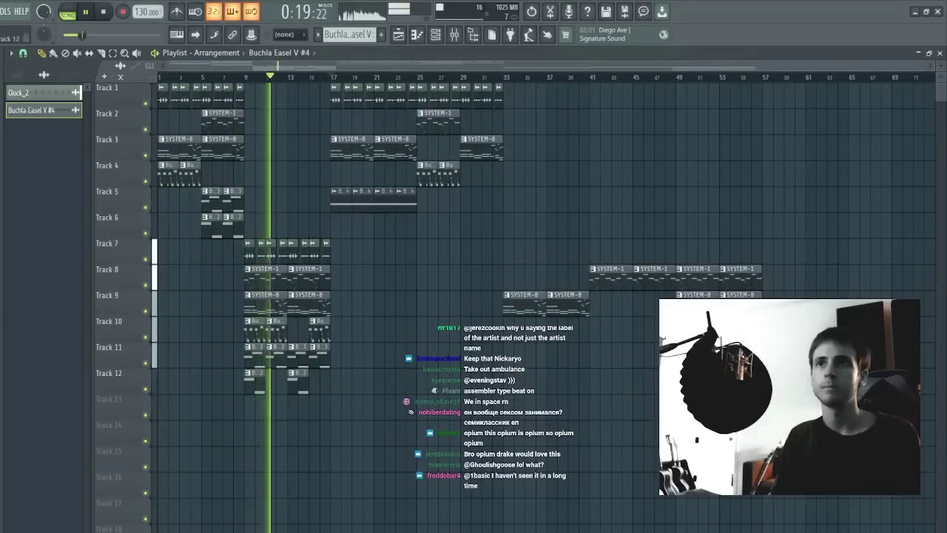
Step: Delete the SYSTEM-1 and SYSTEM-8 clips in bars 49 to 56 on Tracks 8 and 9
right_click(698, 305)
right_click(698, 282)
right_click(740, 281)
right_click(742, 297)
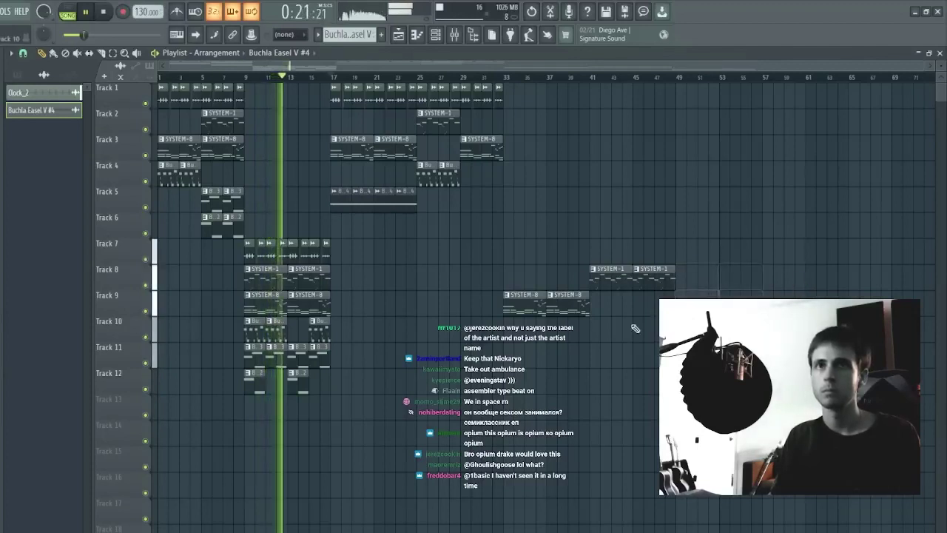
Step: Copy the Track 10 Buchla Easel V clips of bars 9 to 16 to bar 57, and select the Track 12 clips below them
left_click_drag(294, 331, 250, 328)
key("ctrl+d")
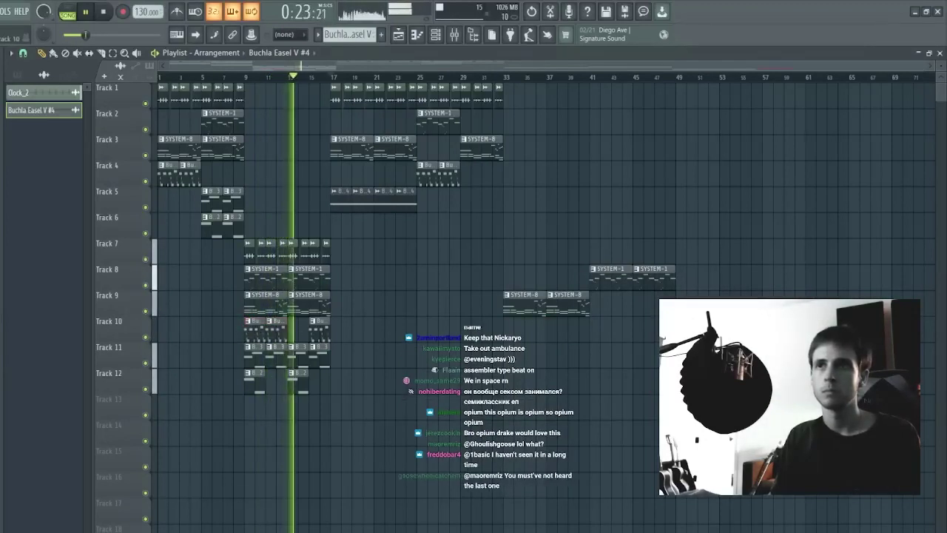
left_click_drag(333, 379, 258, 394)
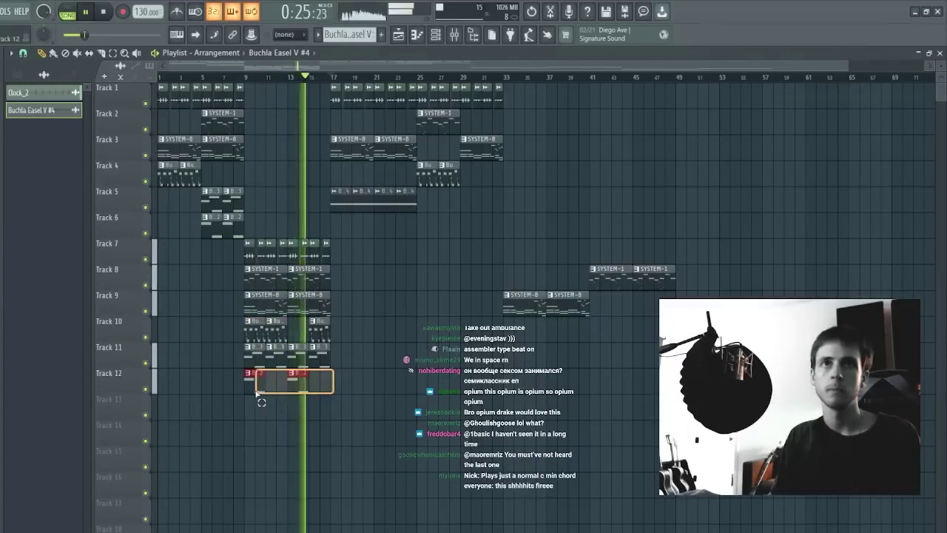
key("ctrl+d")
scroll(240, 79, "down", 1)
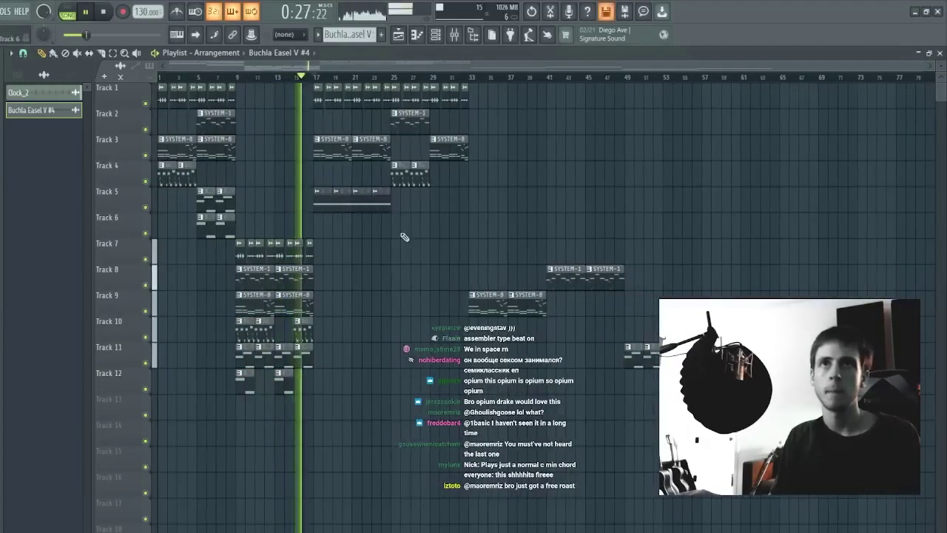
Step: Select bars 1 to 64 on the timeline and render the Master output to an audio clip on Track 13
left_click_drag(387, 234, 303, 75)
key("ctrl+d")
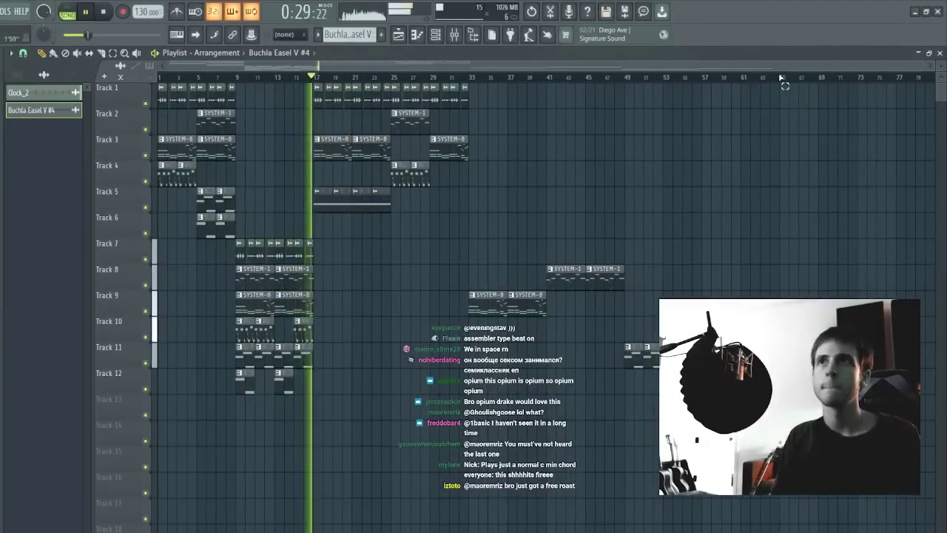
left_click_drag(781, 77, 158, 78)
key("ctrl+d")
left_click(454, 35)
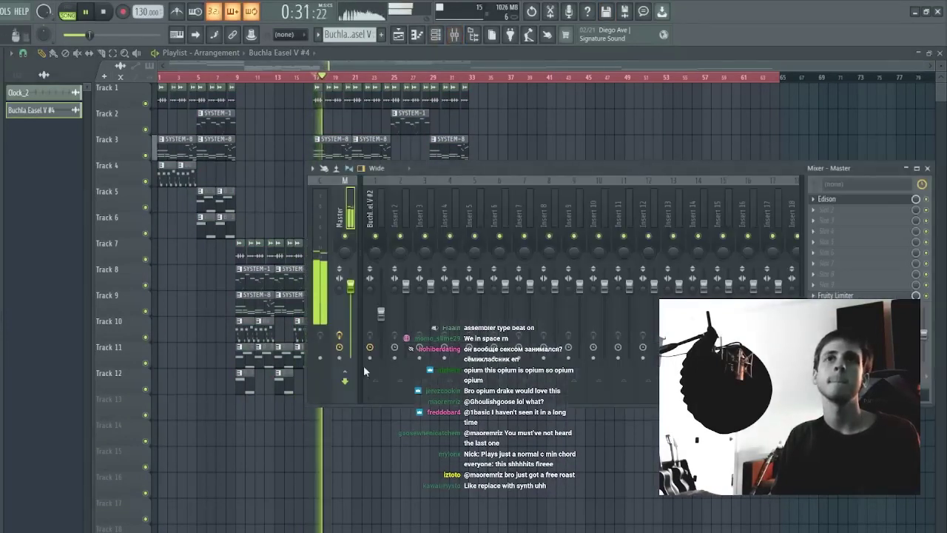
key("space")
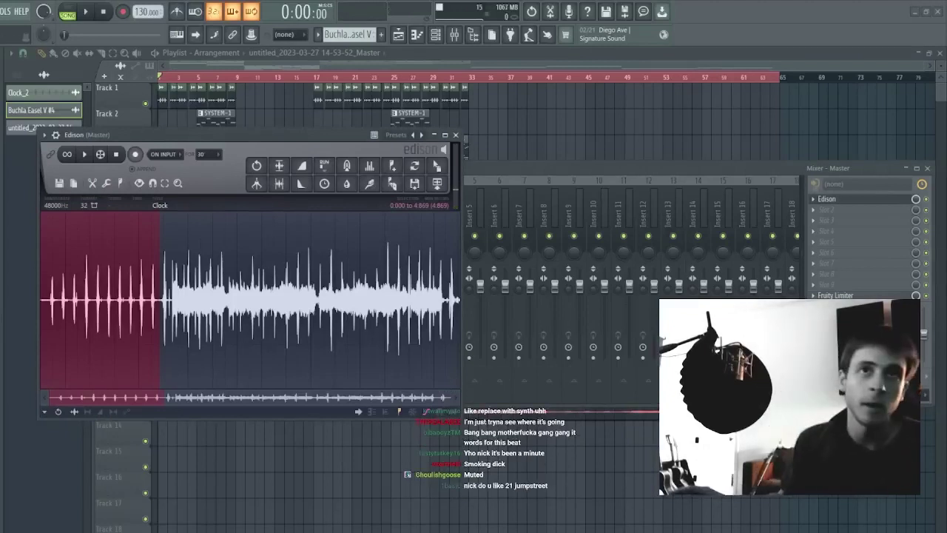
key("F9")
key("F9")
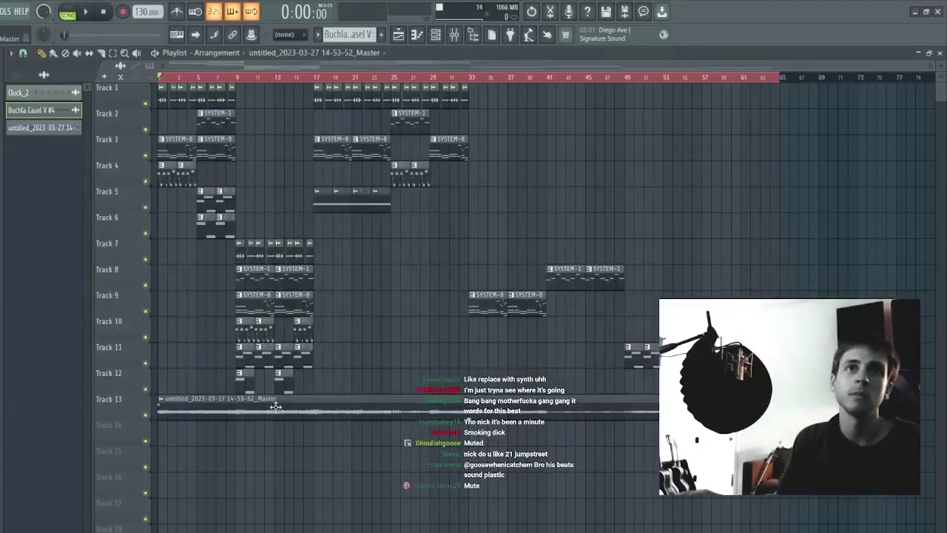
Step: Solo Track 13 and turn on Normalize for the rendered master clip
left_click(275, 406)
double_click(182, 408)
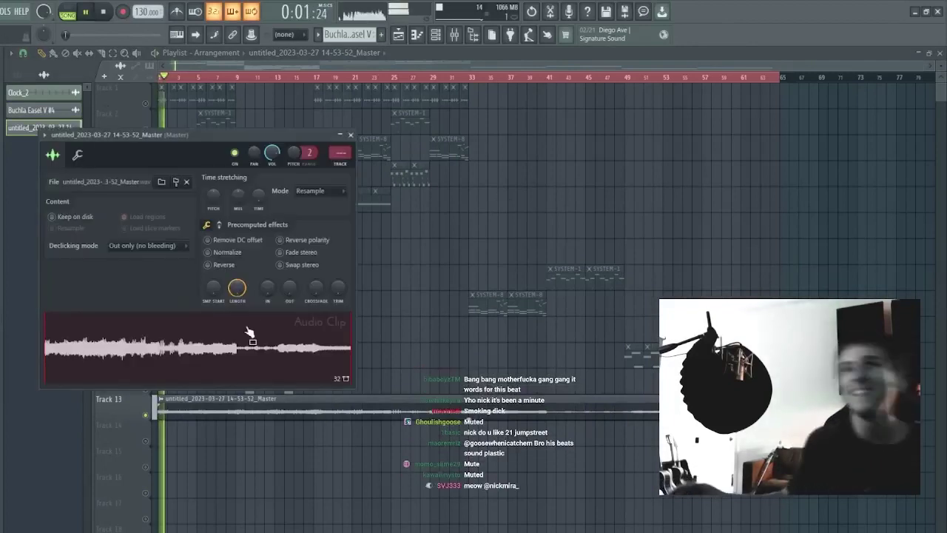
left_click(250, 254)
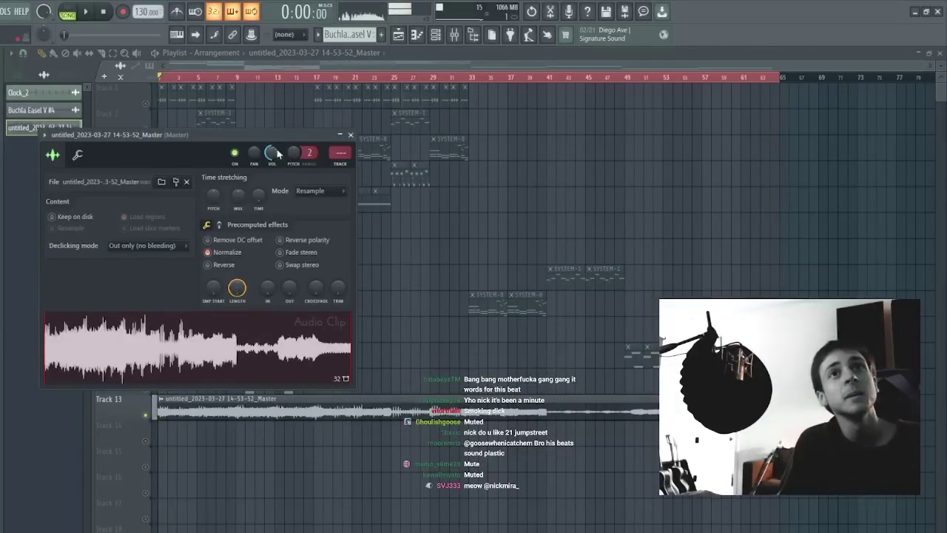
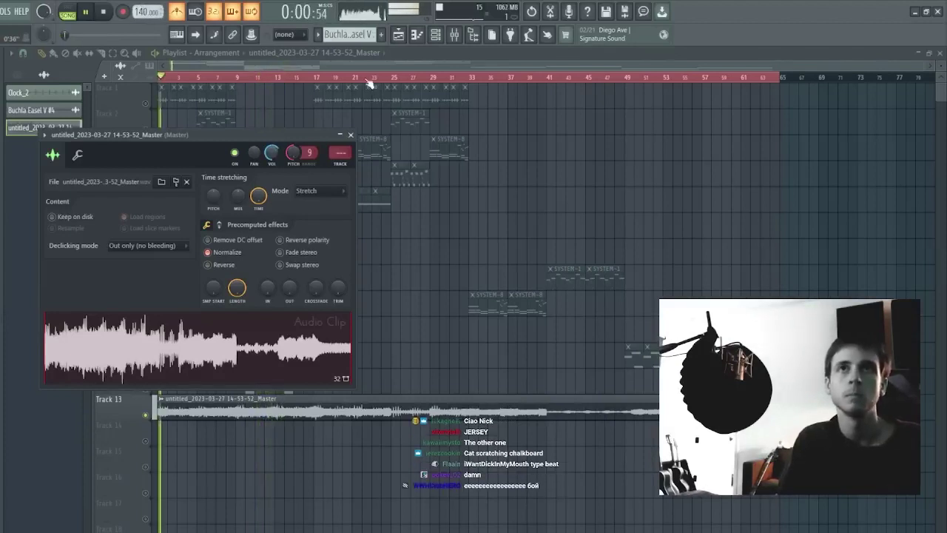
Step: Audition the Track 13 clip around bars 20 and 17, and try shifting its time-stretching pitch
left_click(344, 77)
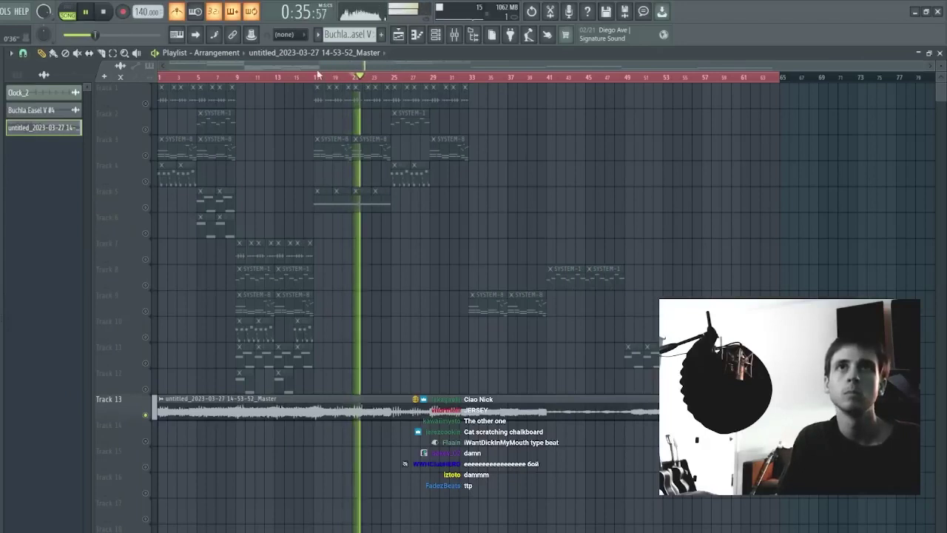
left_click(318, 76)
left_click(371, 409)
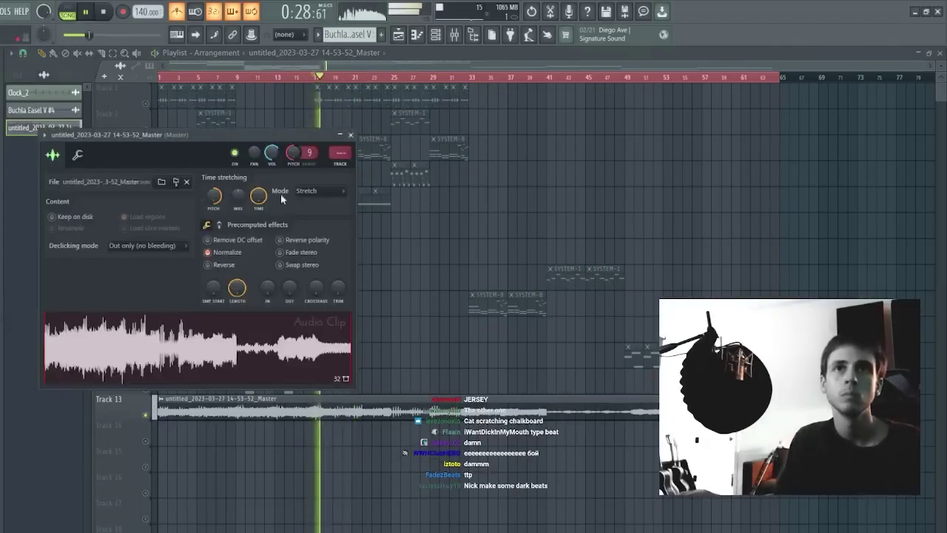
key("Escape")
Step: Slice the Track 13 master clip at bars 17 and 25, and move the part after the second cut to bar 49
key("c")
left_click_drag(318, 390, 320, 412)
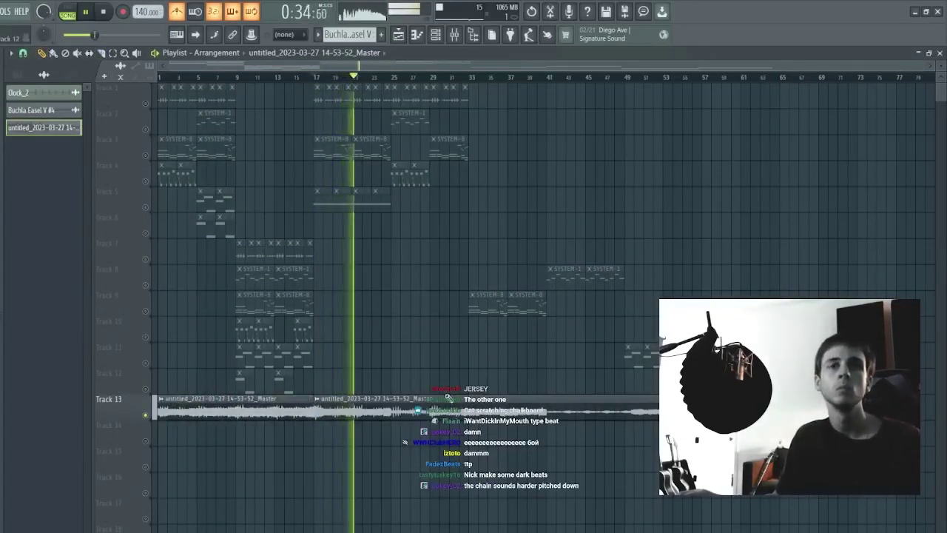
mouse_move(392, 389)
left_mouse_down()
mouse_move(400, 405)
mouse_move(668, 409)
left_mouse_up()
key("p")
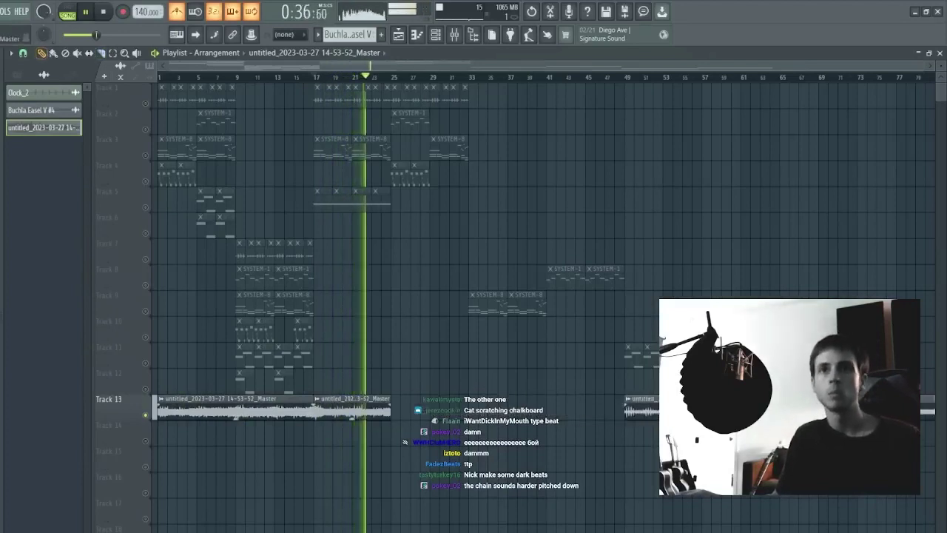
Step: Place the 16-bar opening slice of the master clip at bar 25, and the long remaining slice directly behind it at bar 41
left_click_drag(217, 400, 452, 400)
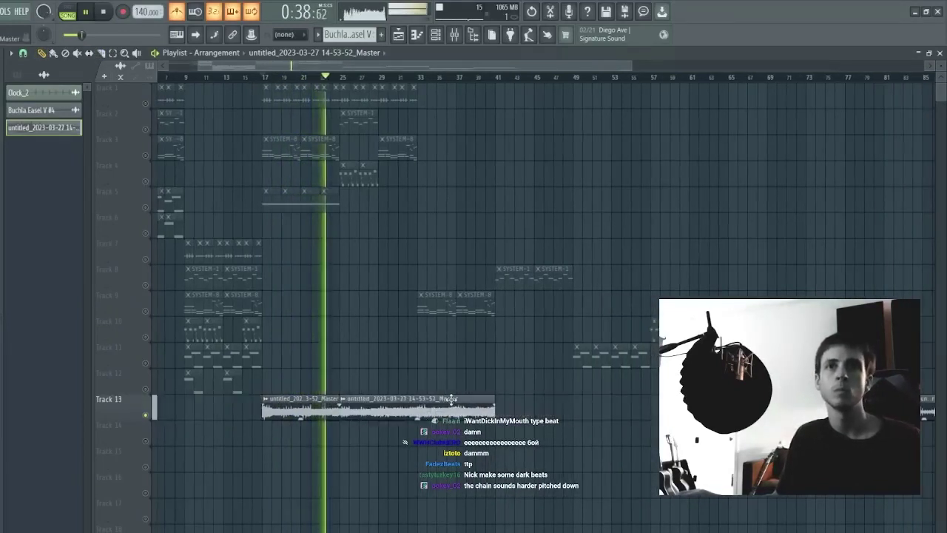
left_click_drag(929, 406, 496, 393)
scroll(442, 81, "down", 2)
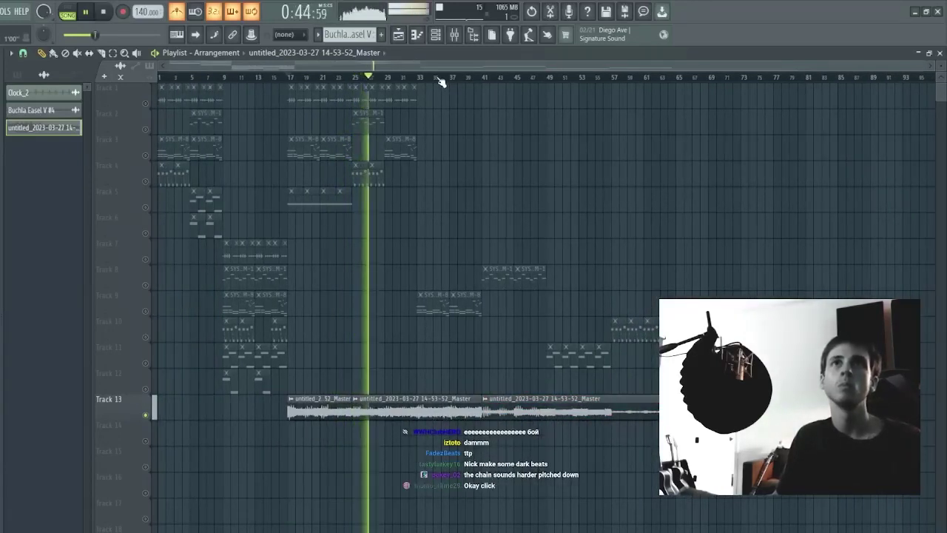
Step: Move the three Track 13 slices together to start at bar 1, and set the clip's pitch range to 4
left_click(421, 77)
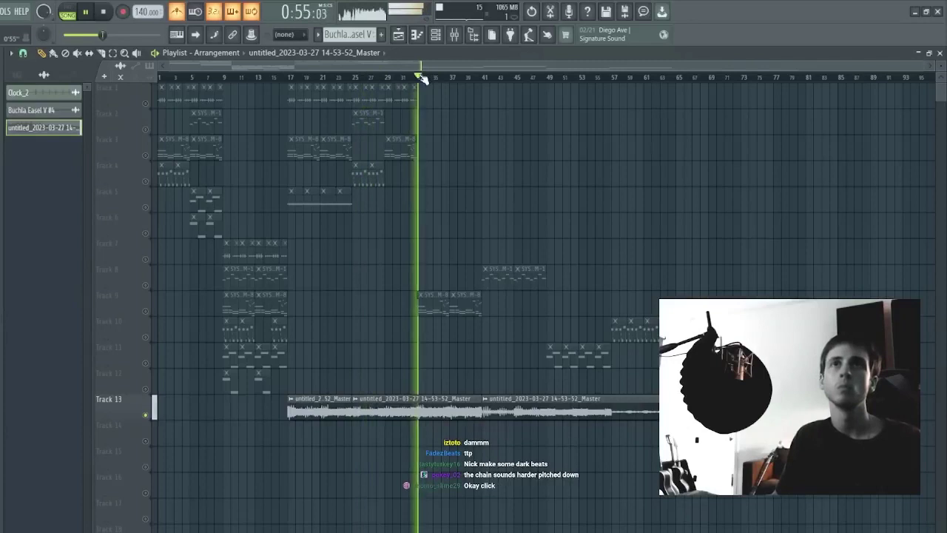
mouse_move(294, 407)
left_mouse_down()
mouse_move(519, 411)
mouse_move(283, 404)
left_mouse_up()
key("space")
key("space")
double_click(283, 404)
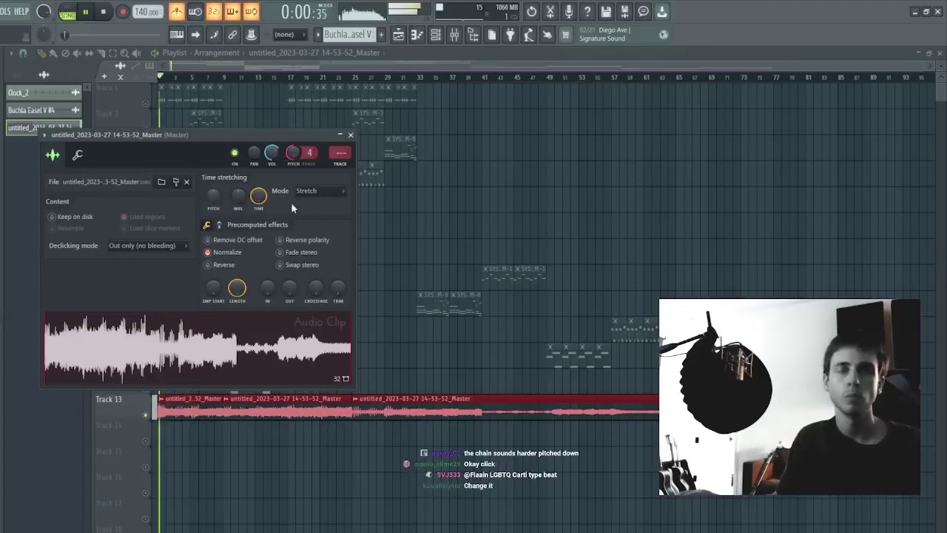
Step: Set the pitch range of the Track 13 master clip to 5
left_click(425, 212)
double_click(207, 404)
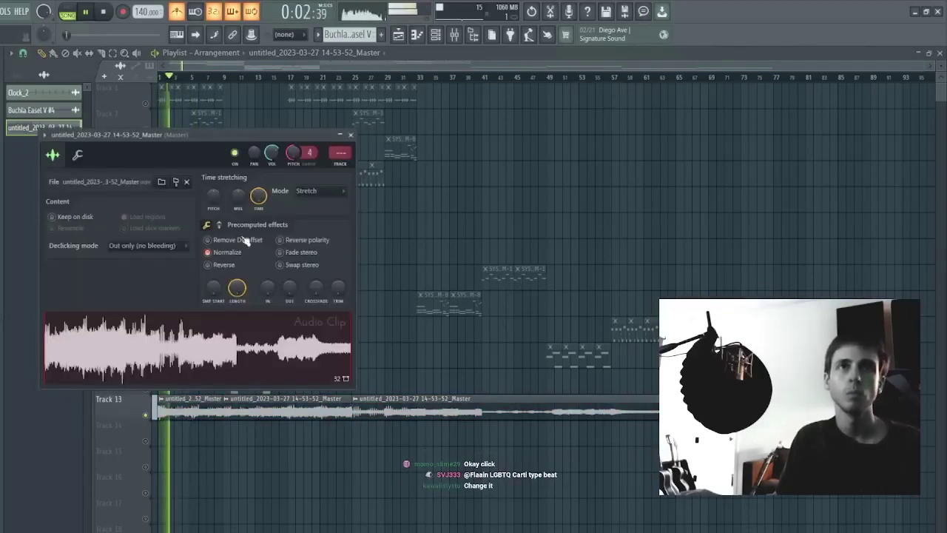
left_click_drag(215, 195, 216, 182)
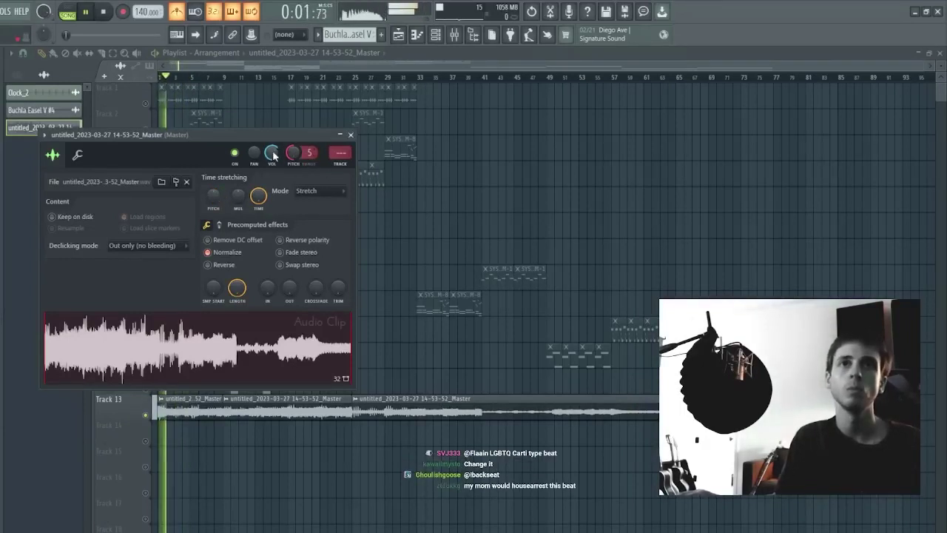
key("Escape")
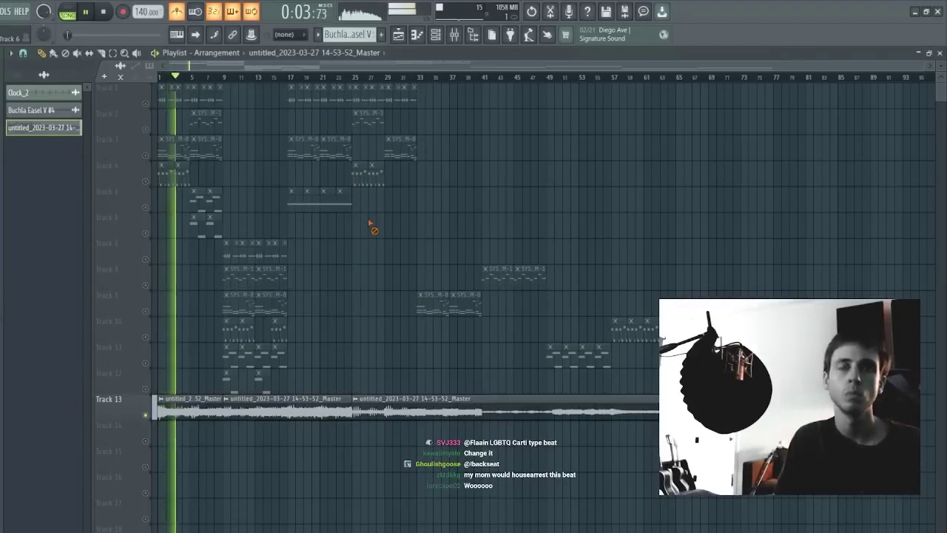
Step: Set the pitch range of the Track 13 master clip to 6, and audition it from bars 25 and 33
scroll(231, 82, "up", 1)
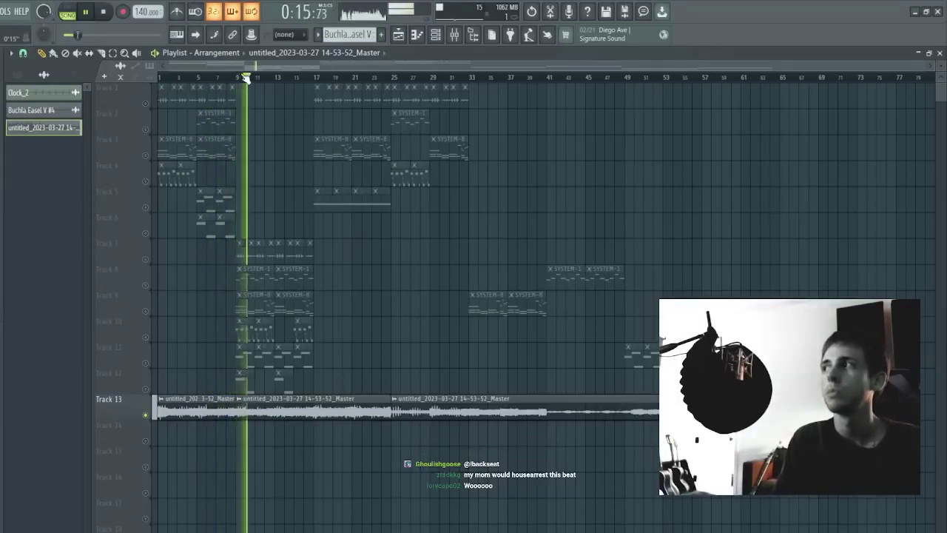
double_click(327, 396)
key("Escape")
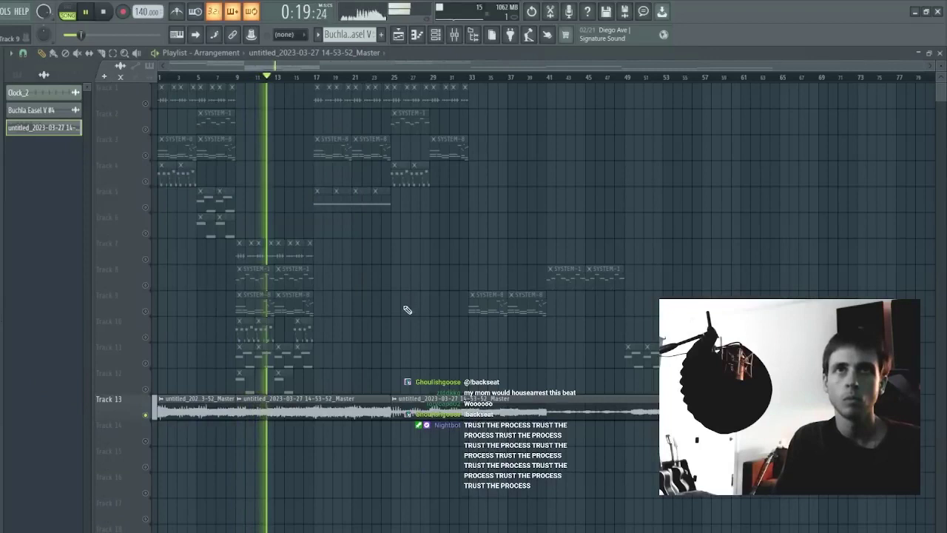
double_click(369, 408)
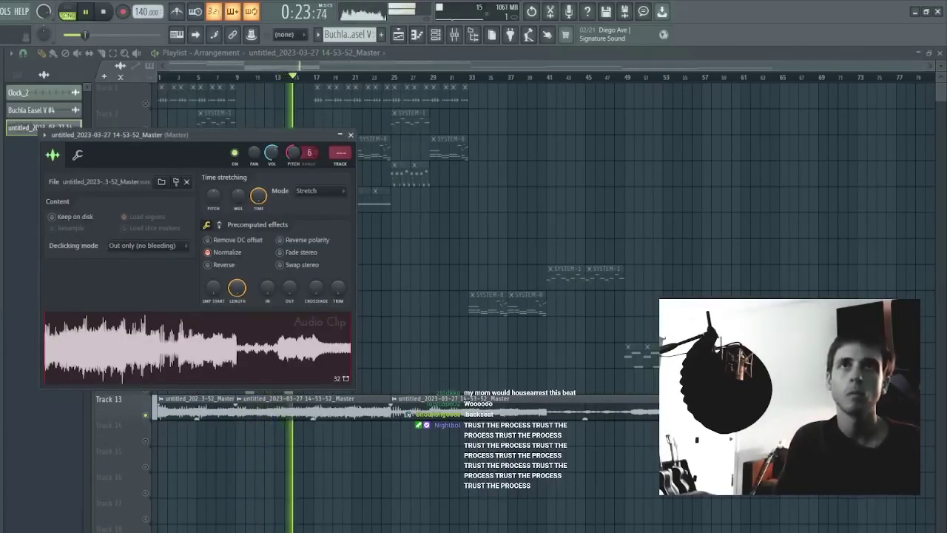
key("Escape")
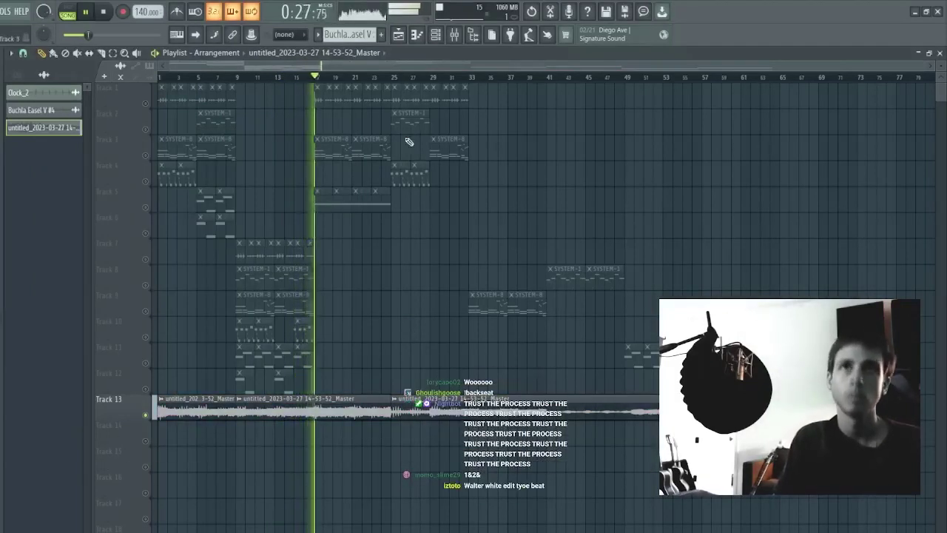
left_click(393, 77)
left_click(473, 77)
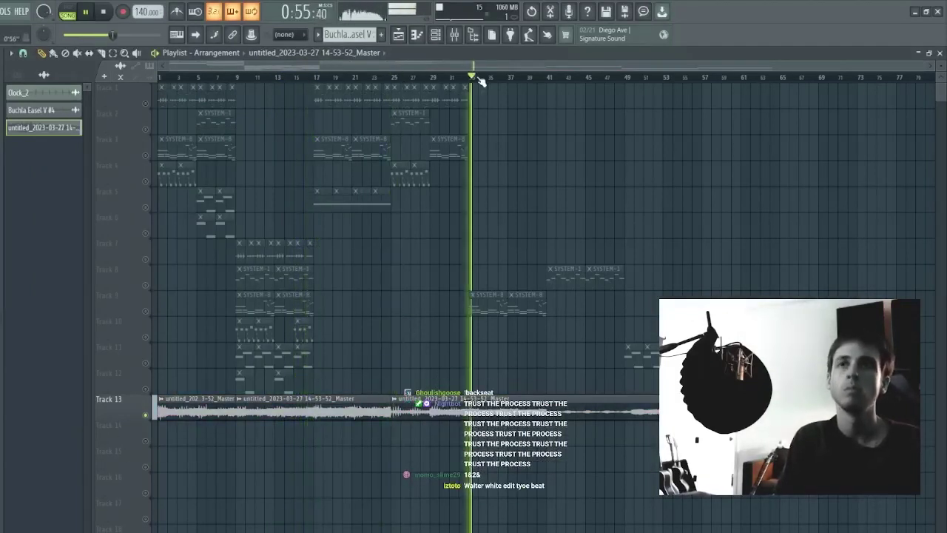
Step: Audition the end of the master clip from bars 49 and 57, and place a slice of it on Track 14 at bar 49
left_click(626, 77)
left_click(704, 79)
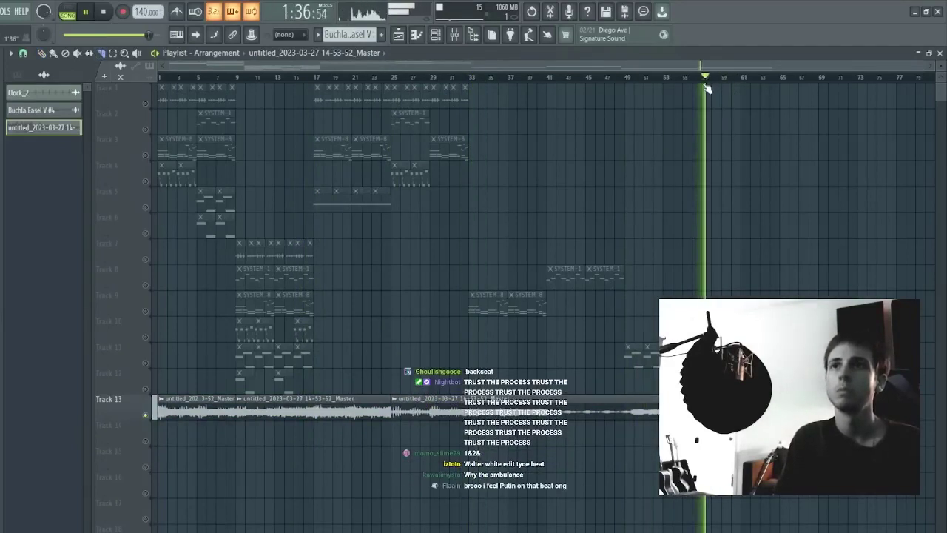
left_click(641, 79)
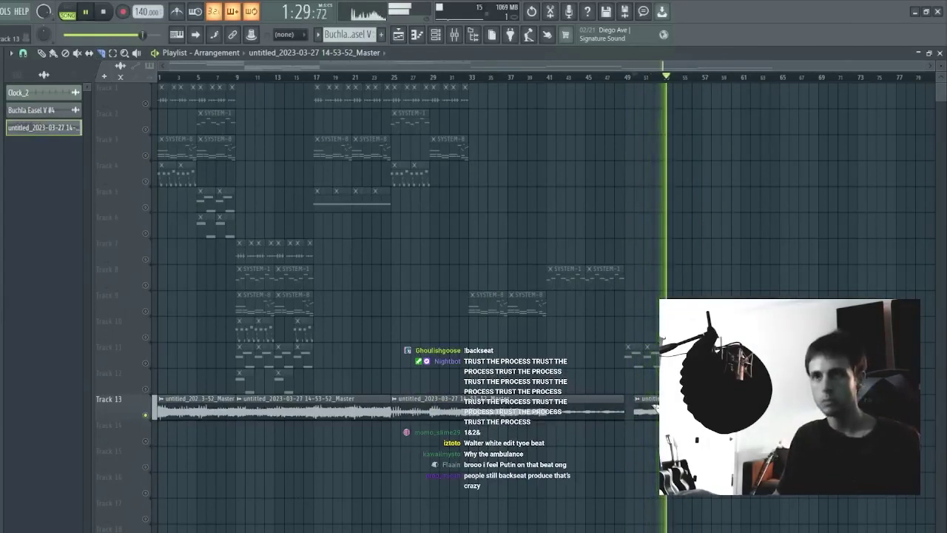
key("space")
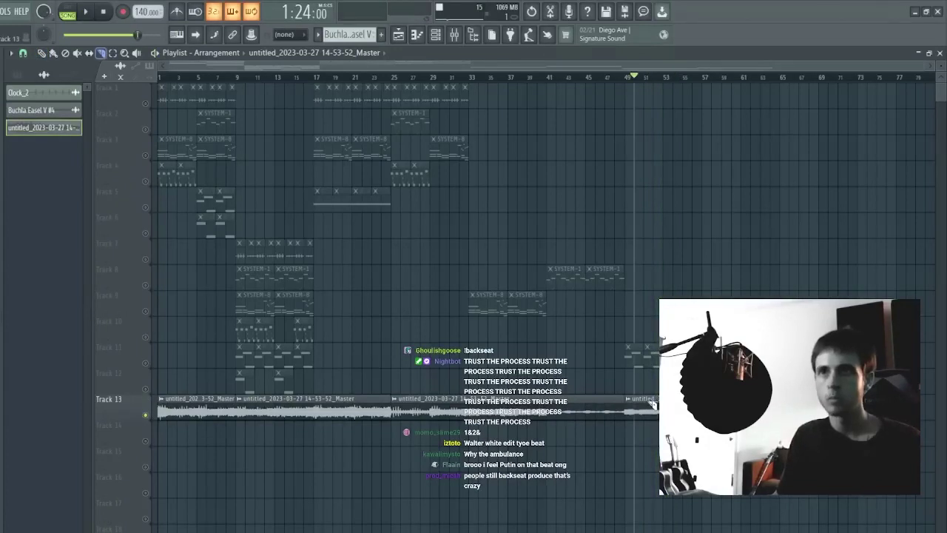
key("Home")
key("space")
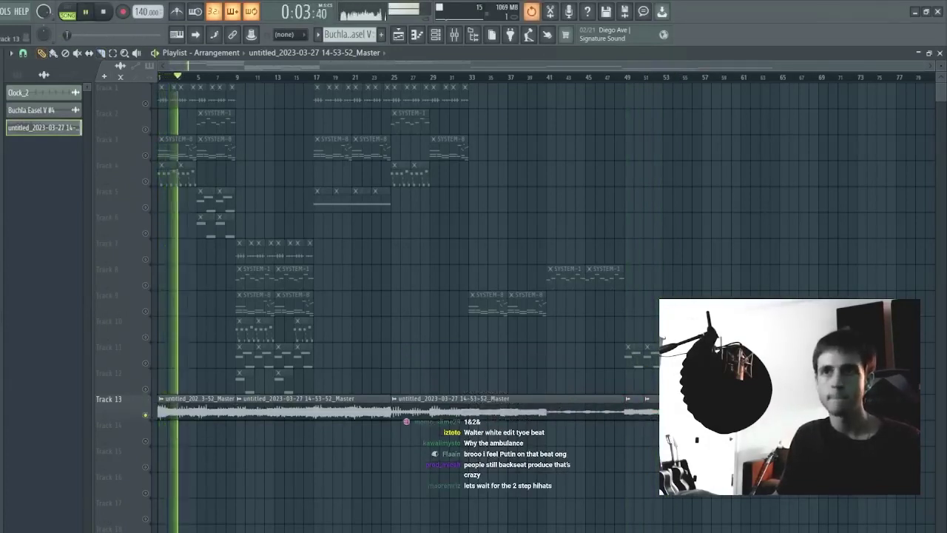
left_click_drag(772, 381, 630, 435)
left_click(631, 435)
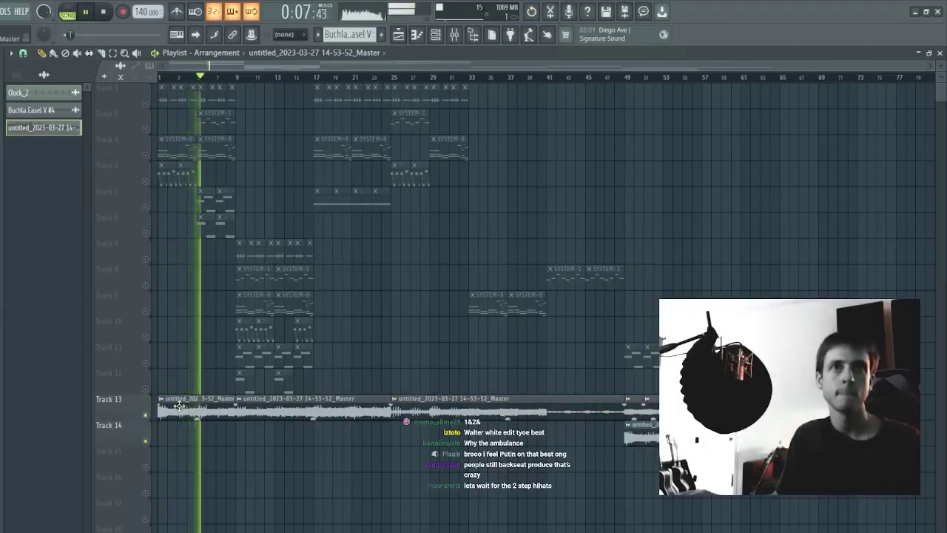
Step: Cut the first 16 bars of the Track 13 audio into two-bar slices, with the last cut at bar 17
left_click(218, 407)
left_click(199, 407)
left_click(179, 403)
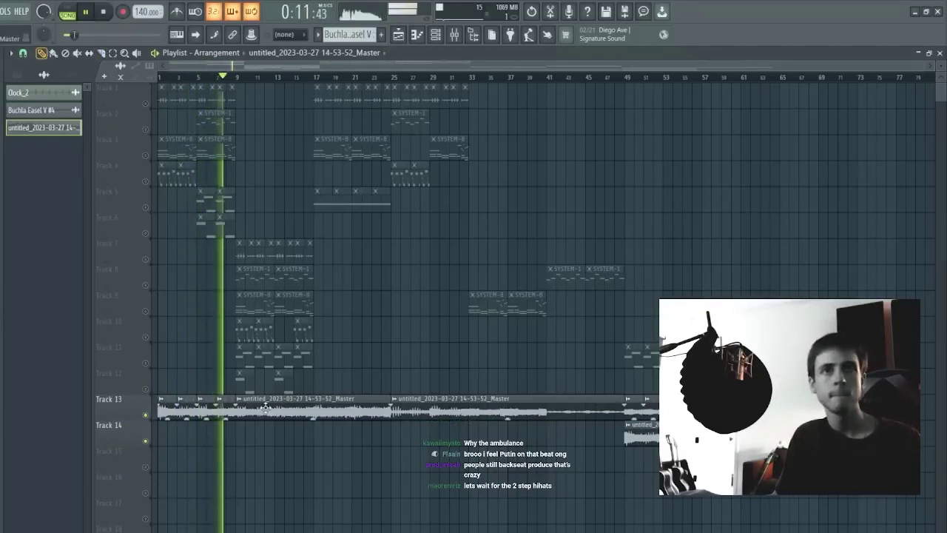
left_click(294, 407)
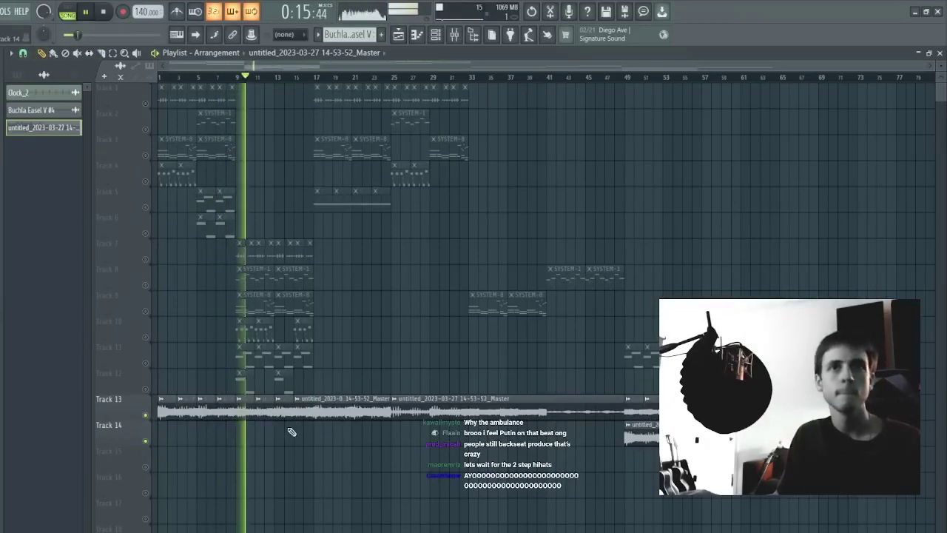
left_click(317, 403)
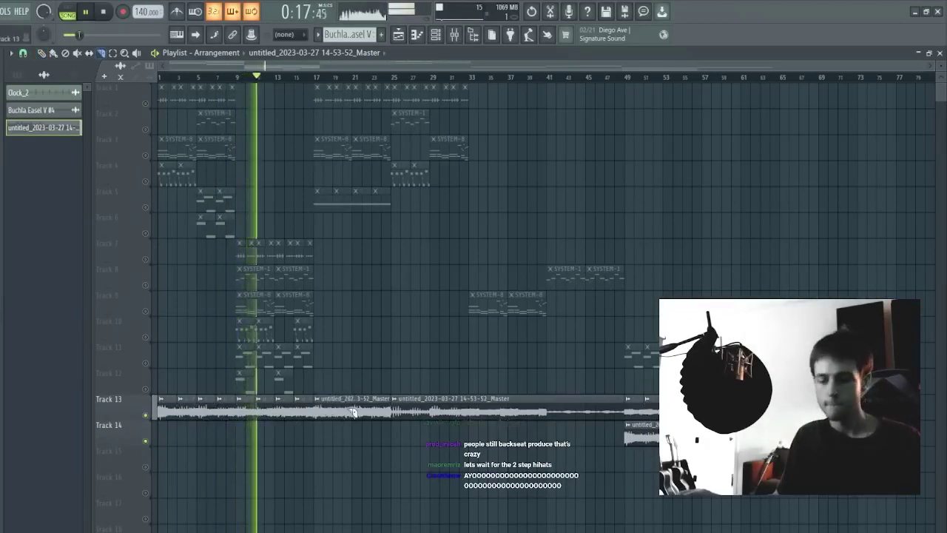
Step: Delete the Track 13 slices between bars 17 and 49
right_click(352, 409)
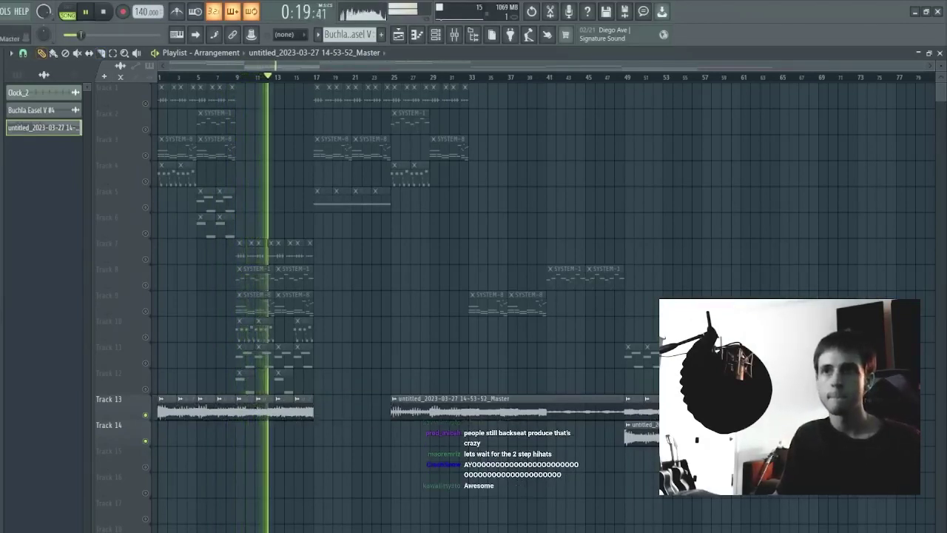
left_click_drag(703, 459, 636, 457)
left_click_drag(618, 412, 441, 434)
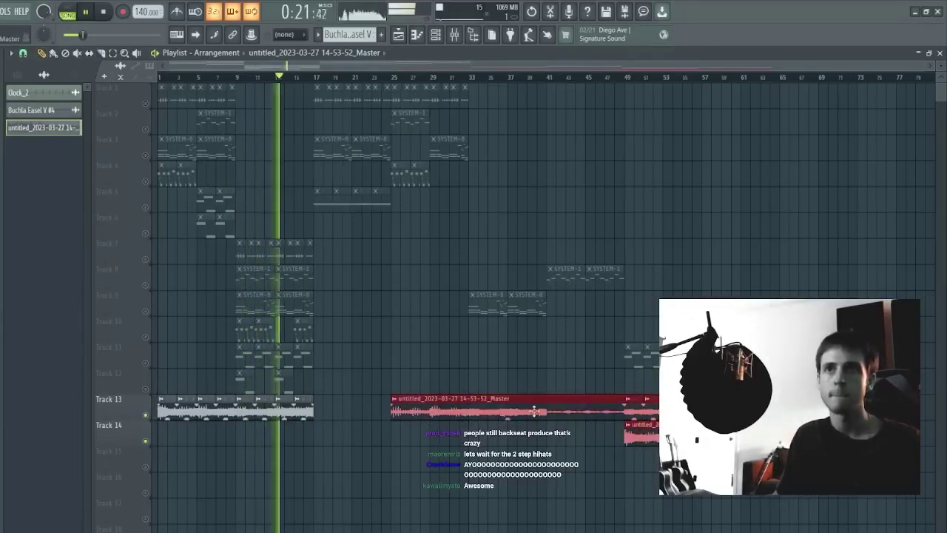
left_click(484, 404, "ctrl+shift")
right_click(492, 409)
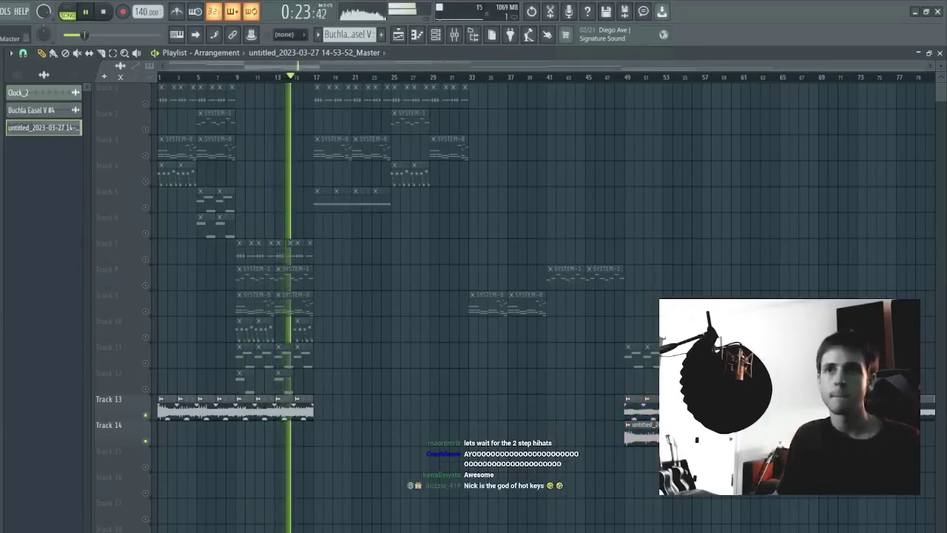
Step: Move the remaining slices on Tracks 13 and 14 together from bar 49 to bar 17
left_click_drag(799, 405, 609, 454)
left_click_drag(649, 431, 350, 418)
key("ctrl+d")
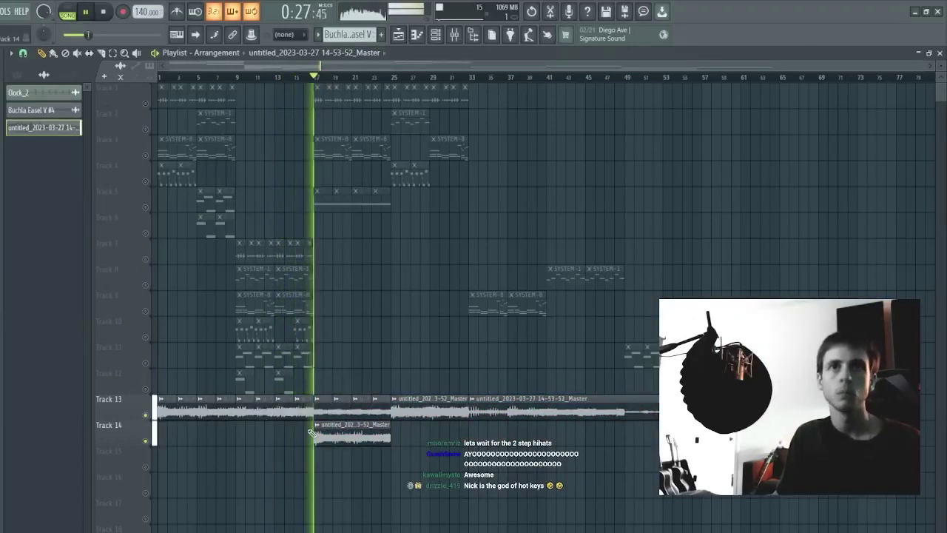
Step: Set the master clip's declicking mode to Generic (bleeding) and close its settings
double_click(342, 422)
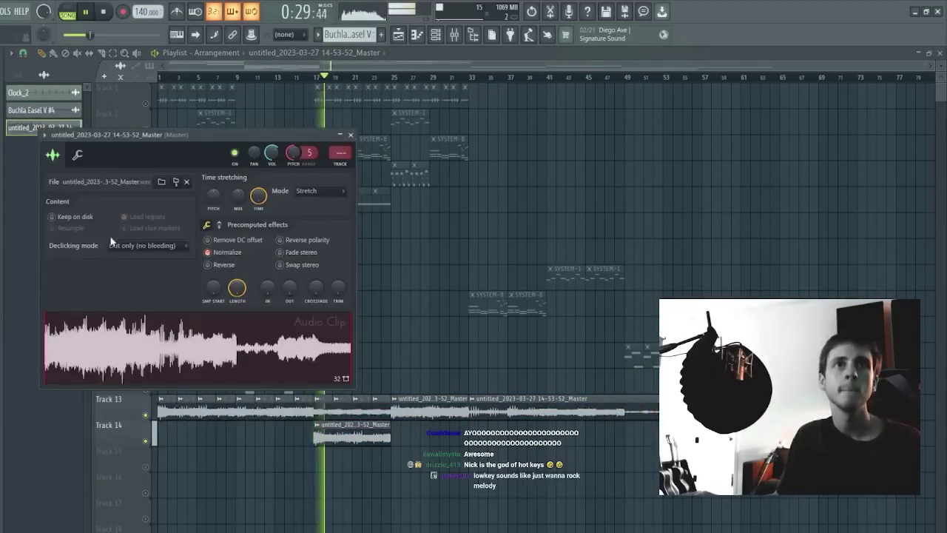
left_click(124, 296)
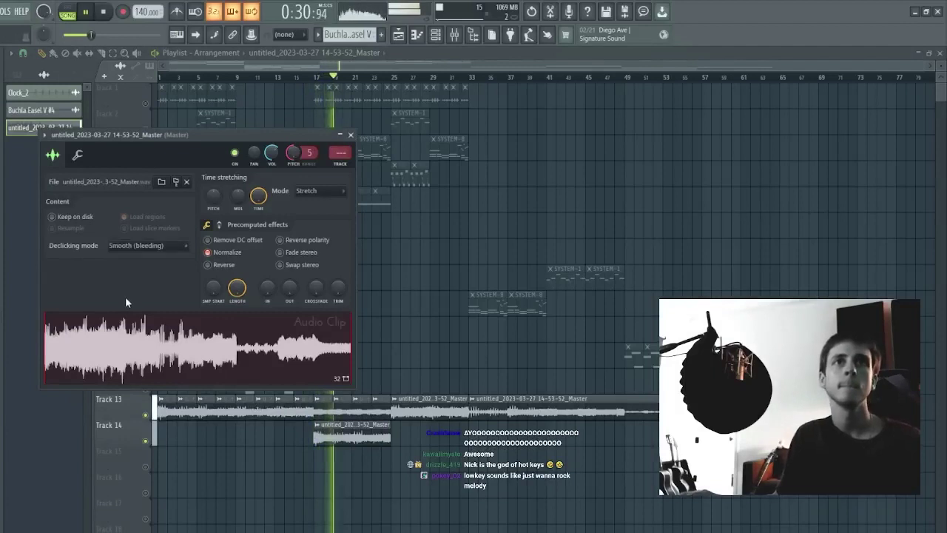
left_click(153, 245)
key("Escape")
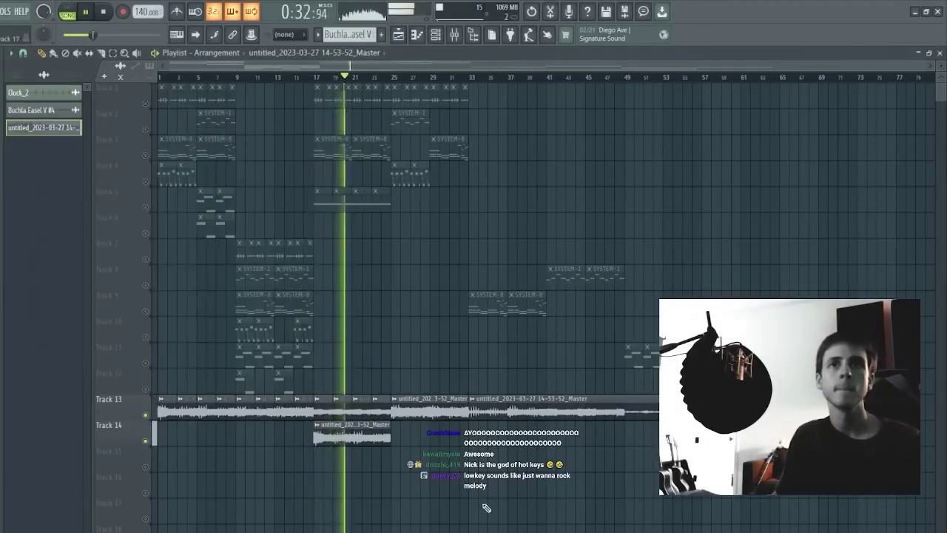
Step: Replace the Track 14 slice at bar 17 with the long Track 13 slice from bar 33, and play it from bar 17
right_click(372, 438)
left_click_drag(501, 428, 346, 436)
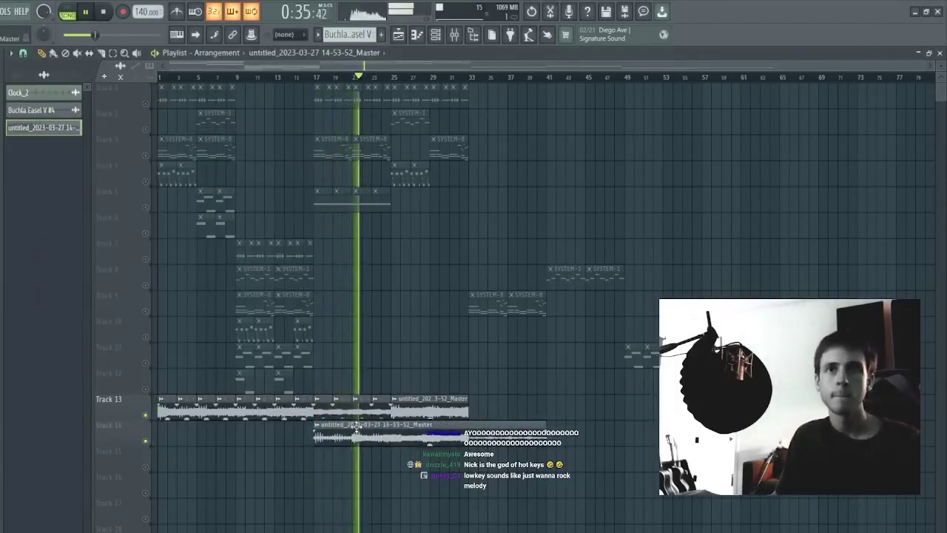
left_click(316, 77)
Step: Cut the long Track 14 slice at bar 21 and move its remainder to Track 15 at bar 17
key("c")
mouse_move(355, 420)
left_mouse_down()
mouse_move(346, 473)
mouse_move(337, 465)
left_mouse_up()
key("p")
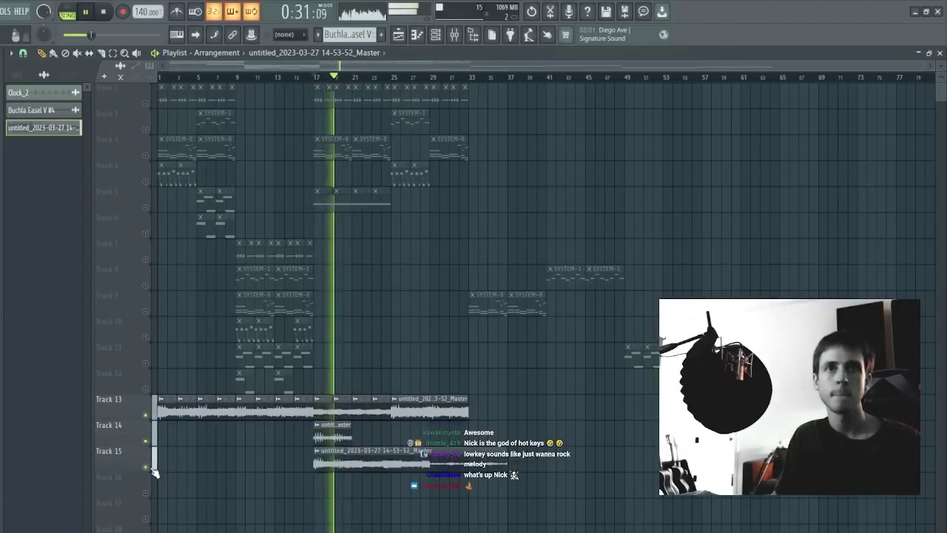
Step: Shift the part of the Track 15 slice after bar 21 to bar 25, and fill the gap with a duplicate of its first four bars
key("p")
left_click_drag(397, 468, 435, 463)
left_click_drag(350, 458, 300, 461)
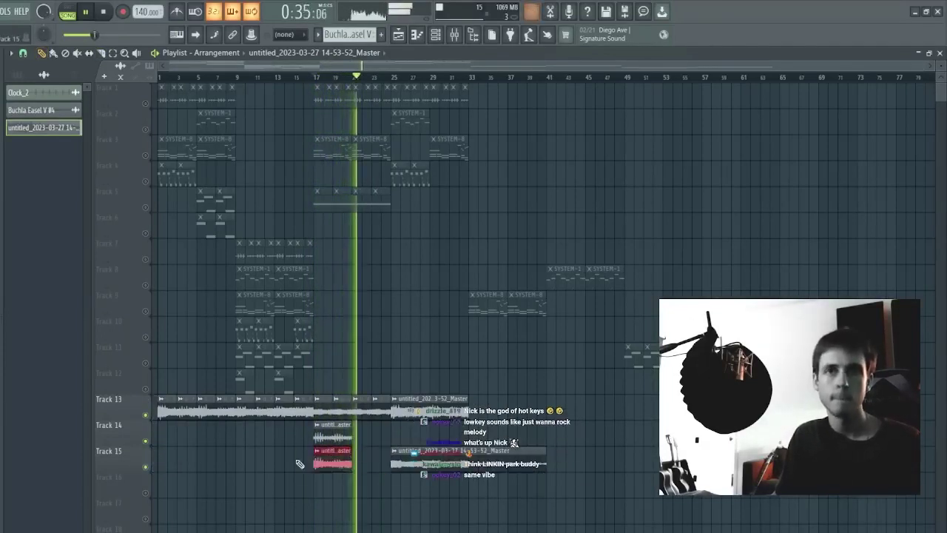
key("ctrl+b")
Step: Delete the Track 14 slice at bar 17 and the portion of the long Track 15 slice between bars 25 and 33
right_click(322, 435)
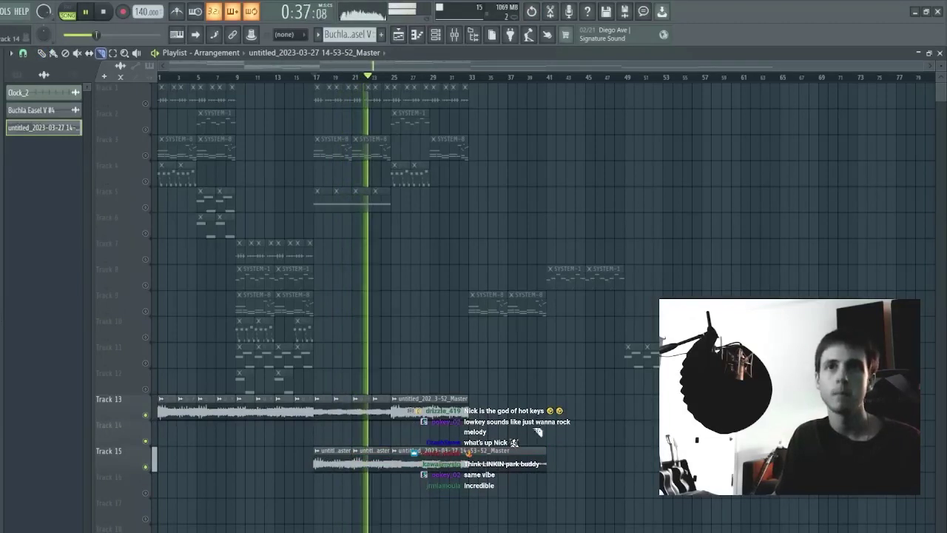
left_click(479, 464)
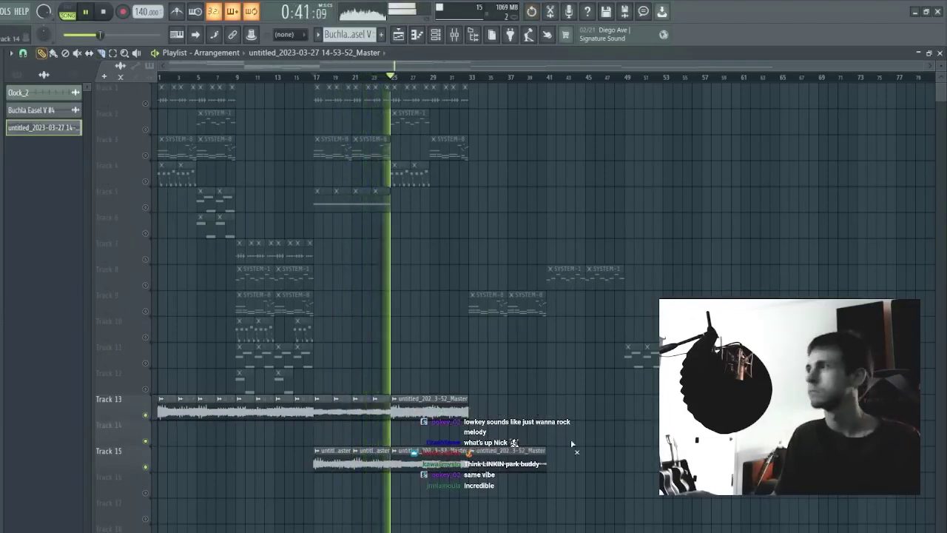
right_click(420, 460)
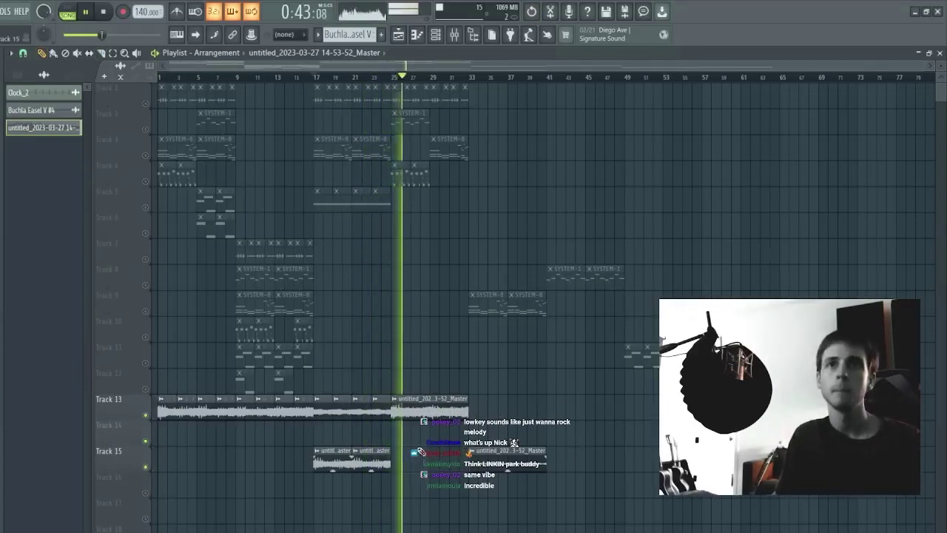
Step: Duplicate the Track 13 slices of bars 17 to 33 directly behind themselves, starting at bar 33
left_click_drag(506, 369, 460, 424)
left_click(474, 77)
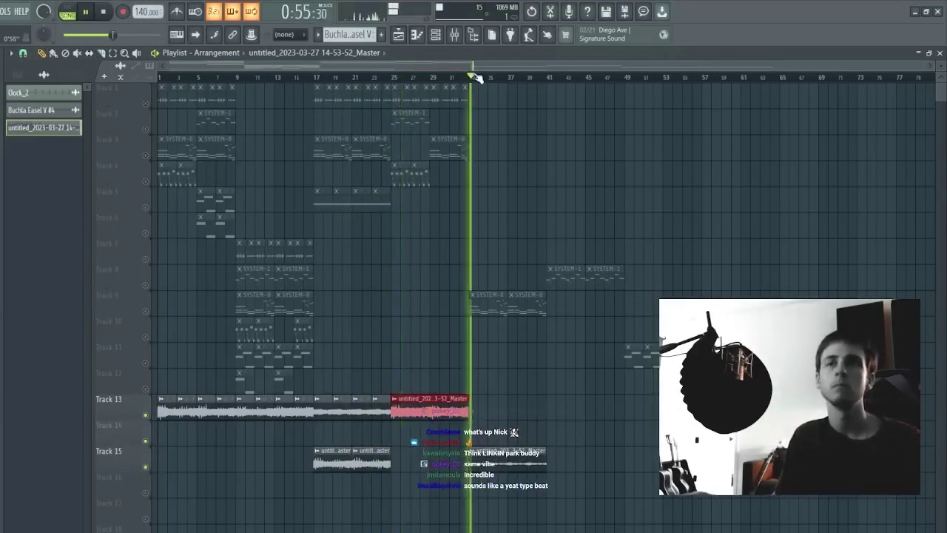
left_click_drag(518, 370, 322, 419)
key("ctrl+b")
left_click(395, 466, "ctrl")
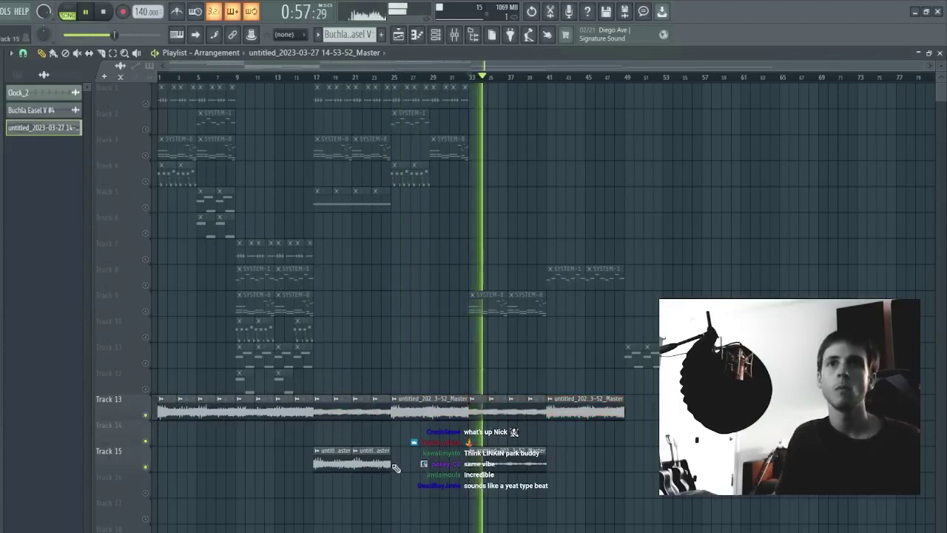
Step: Copy the two four-bar Track 15 slices to Track 14 at bar 33, and delete the Track 13 slices between bars 33 and 41
key("space")
key("space")
left_click_drag(307, 451, 533, 440)
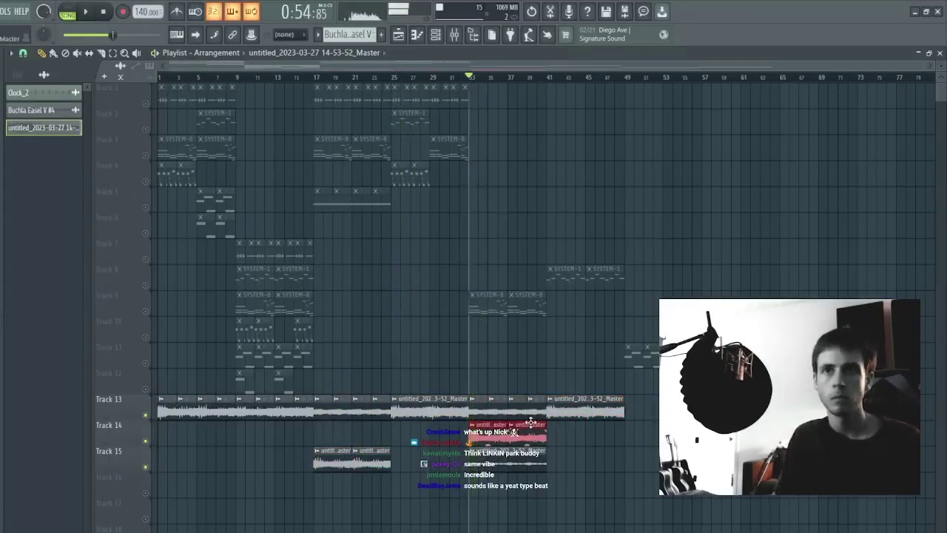
left_click_drag(476, 388, 533, 409)
key("Delete")
Step: Audition the rearranged slices on Tracks 13 to 15 from bar 33
key("space")
key("space")
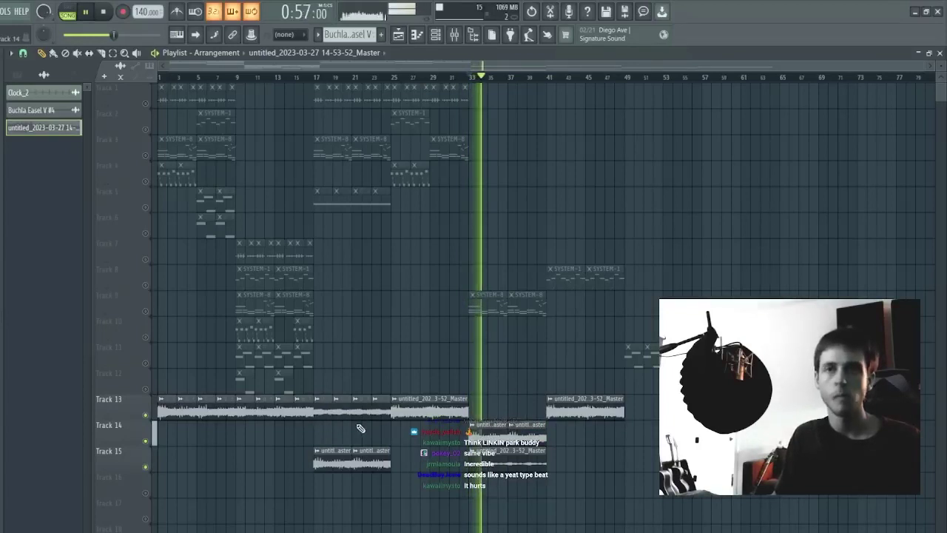
left_click_drag(474, 456, 485, 438)
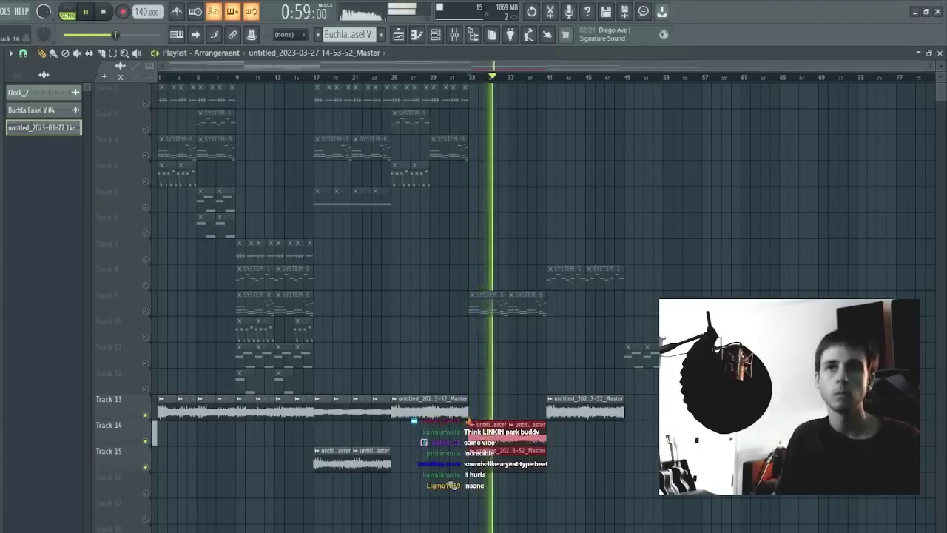
left_click_drag(475, 480, 488, 465)
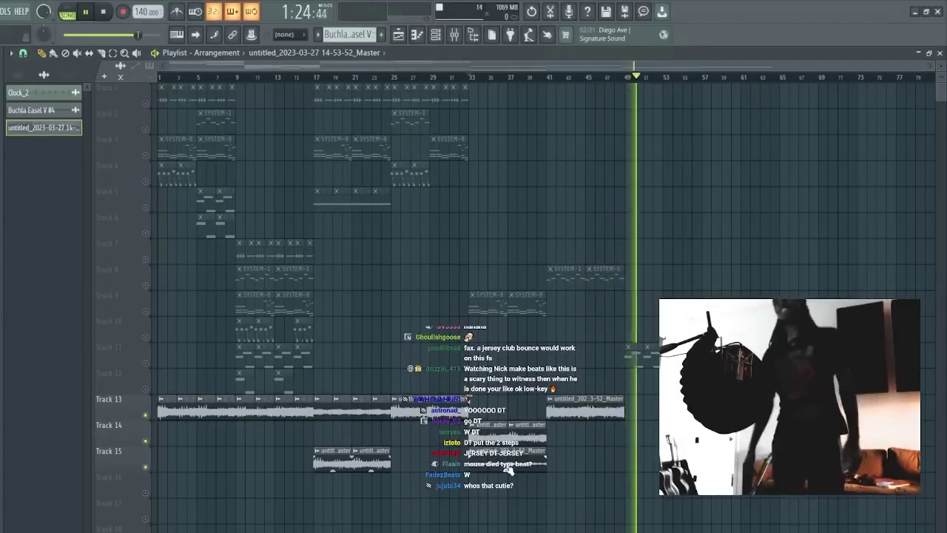
key("space")
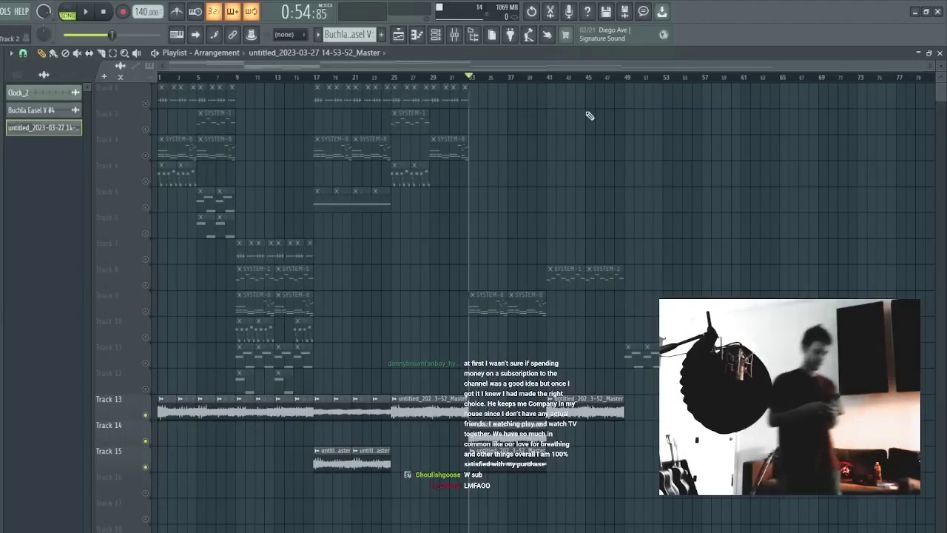
key("space")
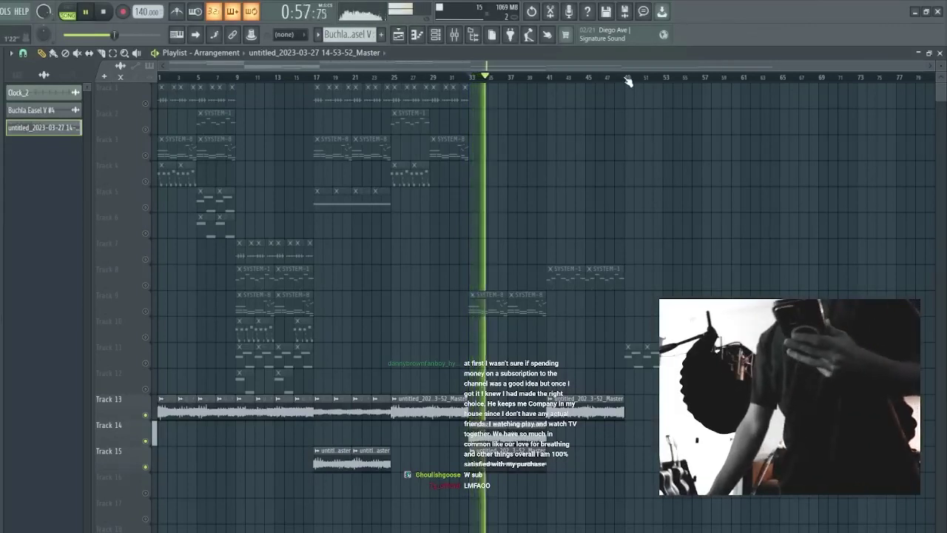
Step: Select bars 1 to 49 as the playback range and play the arrangement through it
left_click_drag(627, 78, 159, 77)
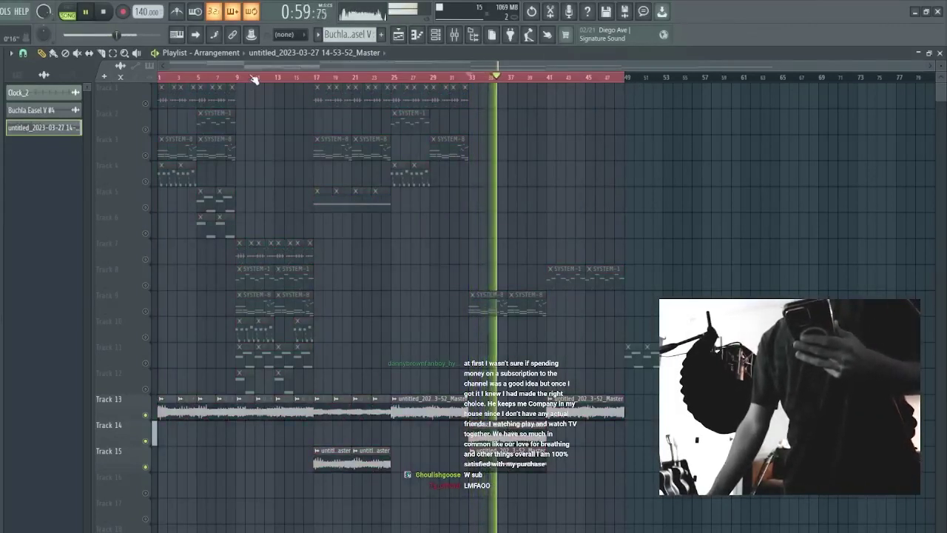
left_click(296, 77)
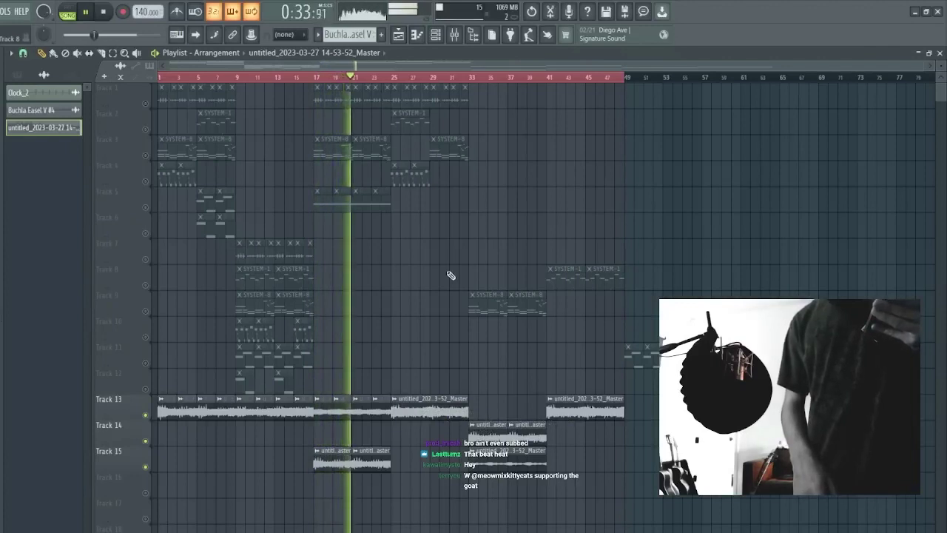
key("space")
key("space")
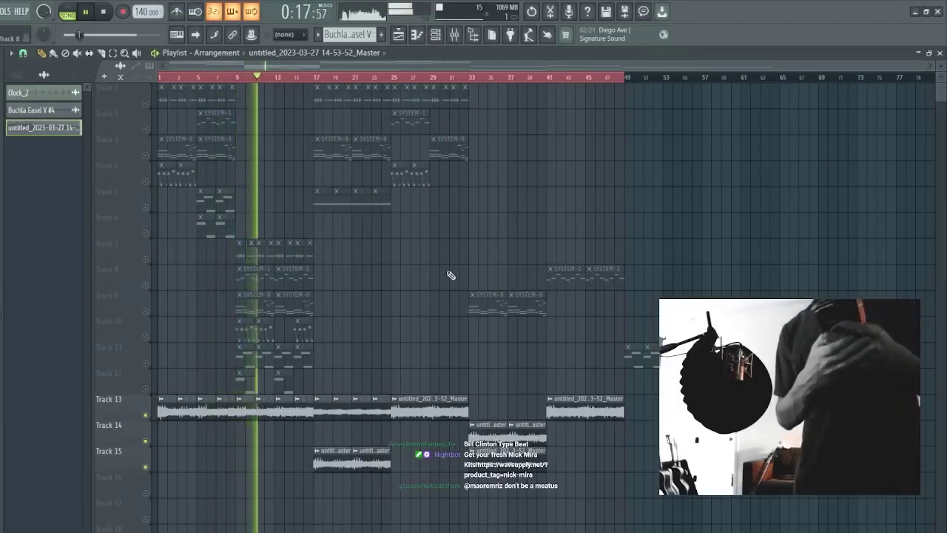
key("space")
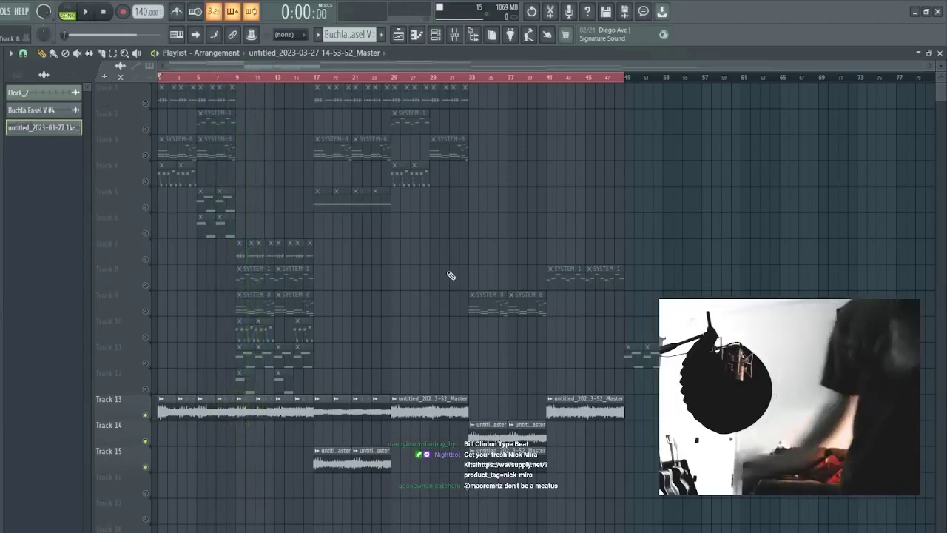
Step: Reverse the master audio clip and close its settings
double_click(432, 398)
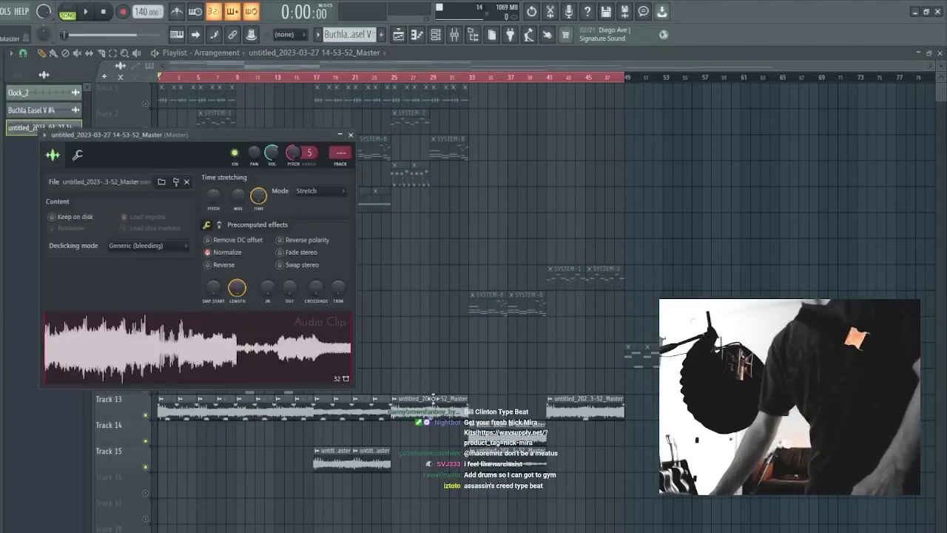
left_click(210, 265)
key("Escape")
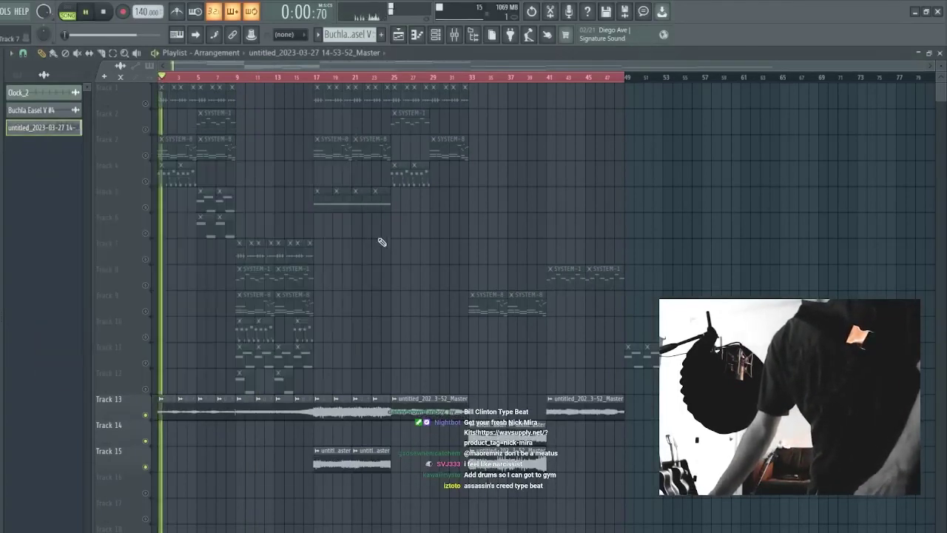
Step: Audition the arrangement from bars 17, 25, 41 and 33, and try it without the Track 14 slices
left_click(318, 77)
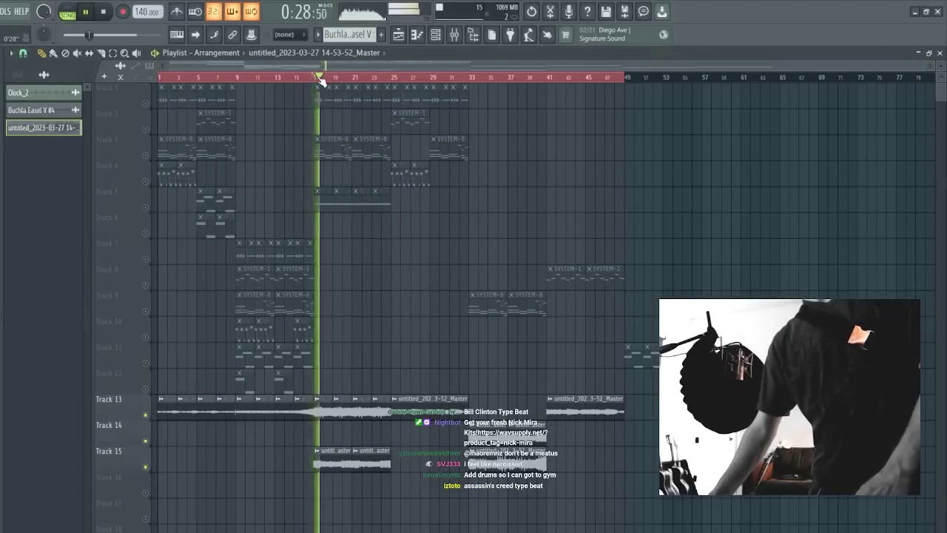
left_click(393, 78)
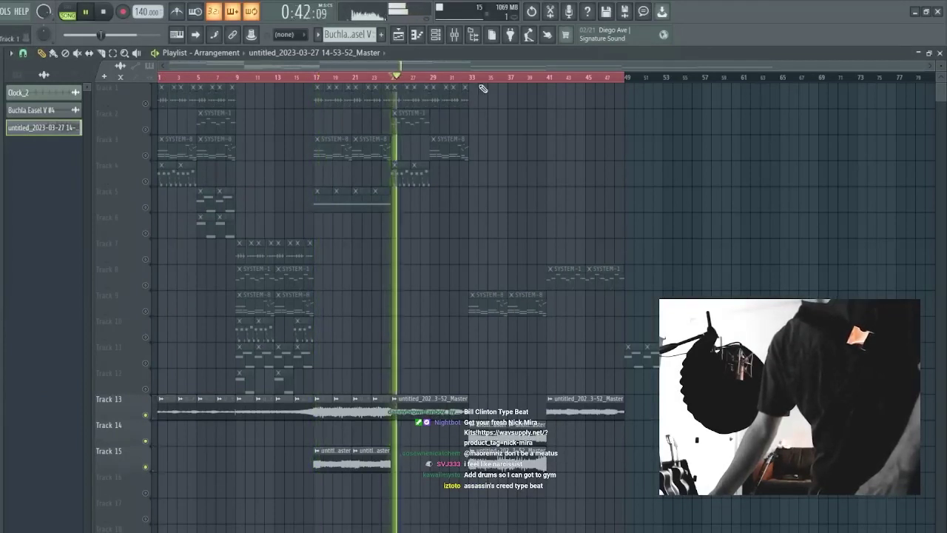
left_click(553, 77)
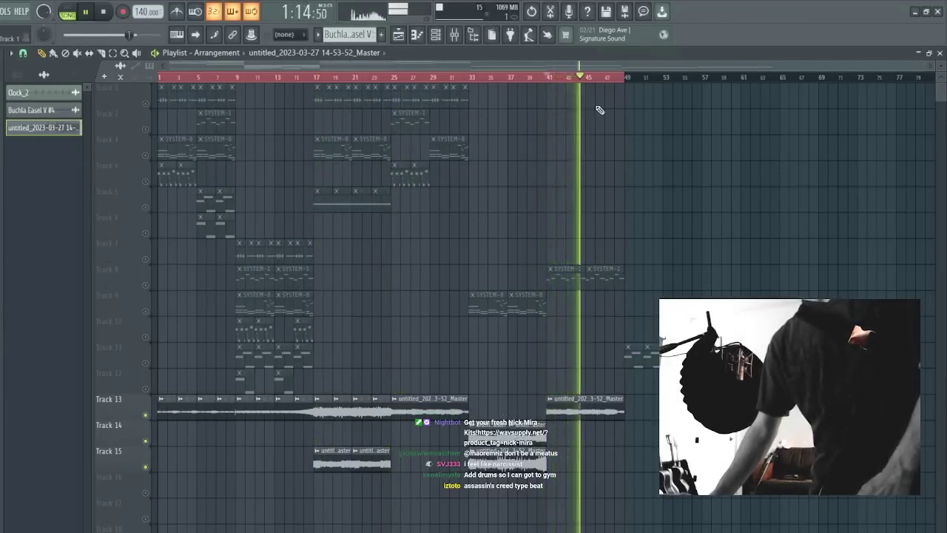
left_click(472, 78)
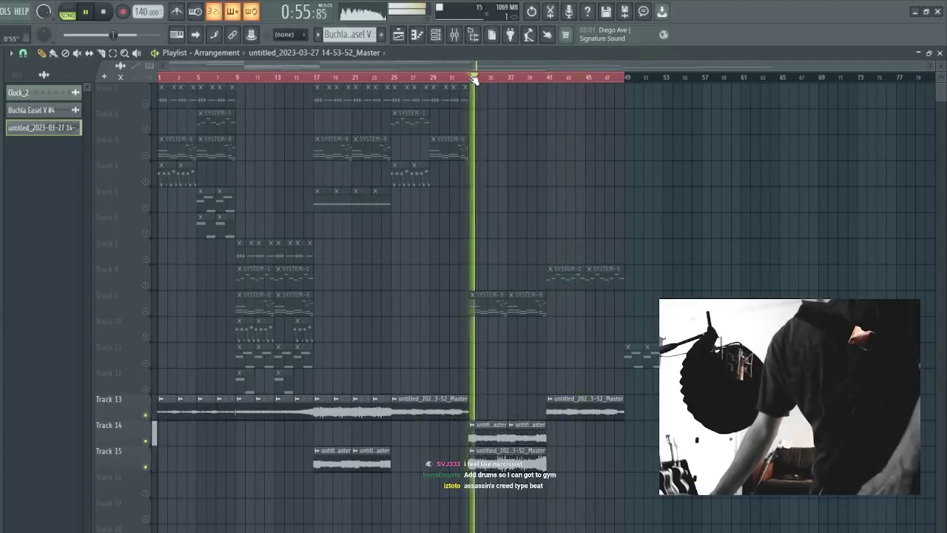
right_click(490, 436)
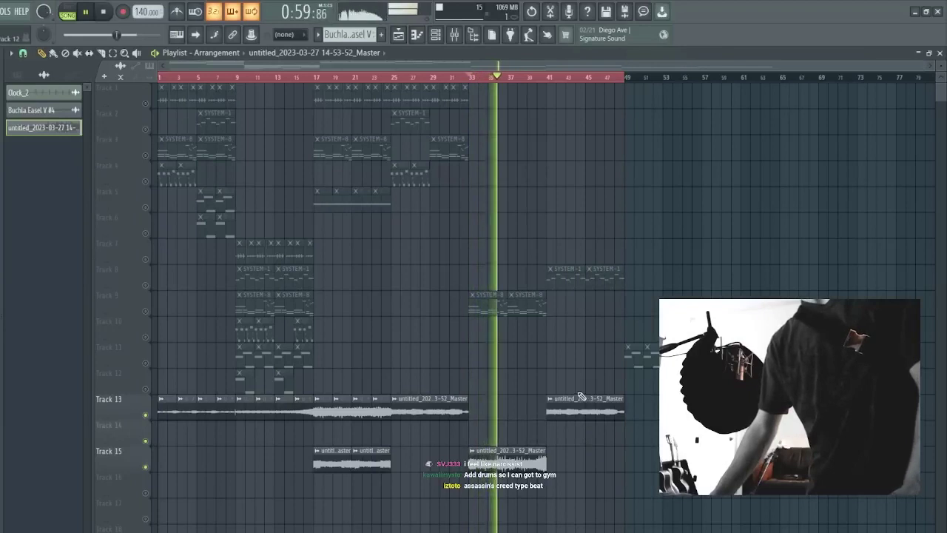
key("space")
Step: Duplicate the Track 14 and 15 slices of bars 33 to 41 to bar 49, and audition the Track 14 copies without the Track 15 one
left_click_drag(583, 422, 392, 472)
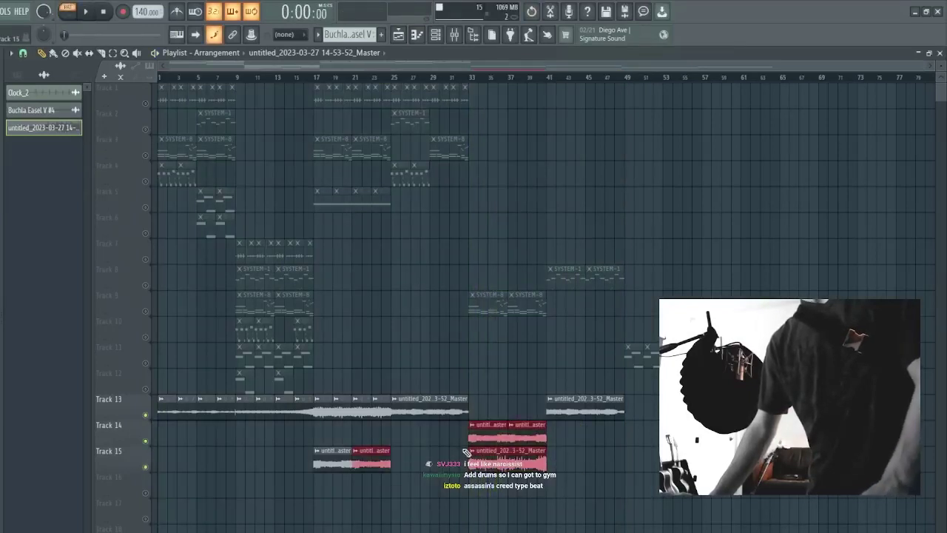
left_click_drag(462, 429, 696, 510)
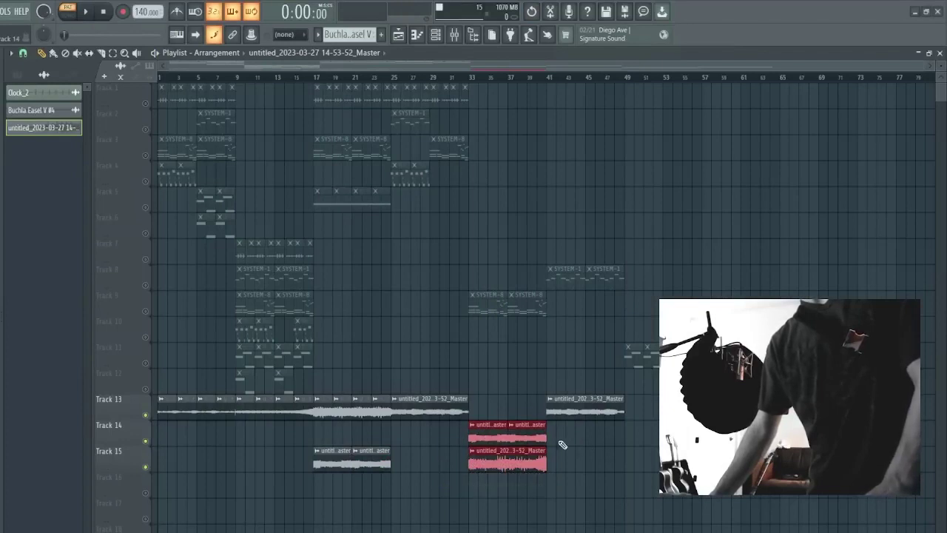
key("ctrl+b")
key("space")
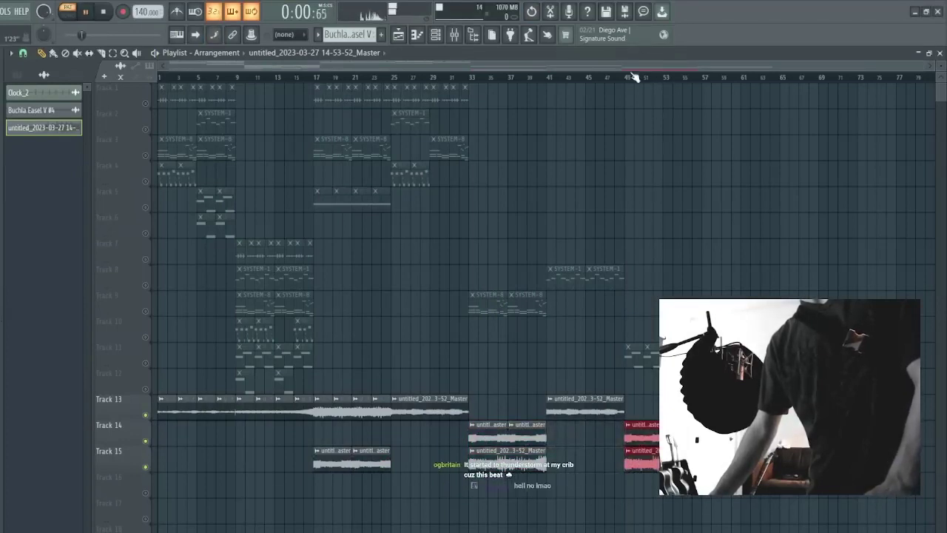
left_click(614, 76)
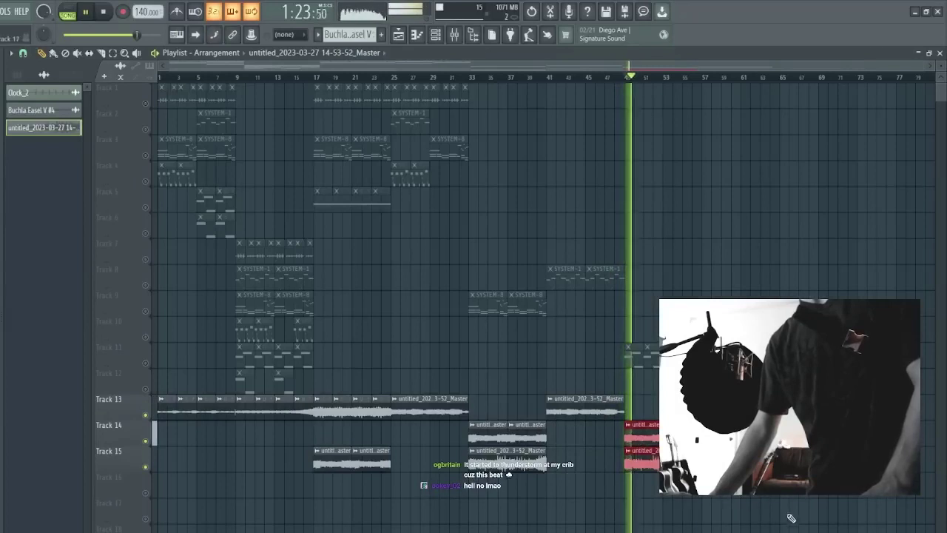
left_click(784, 507, "ctrl")
right_click(681, 460)
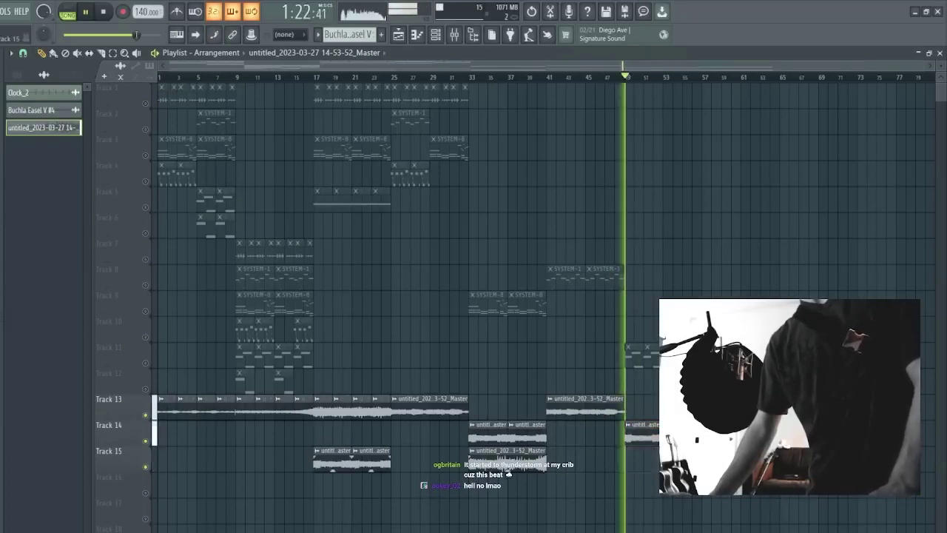
left_click(705, 77)
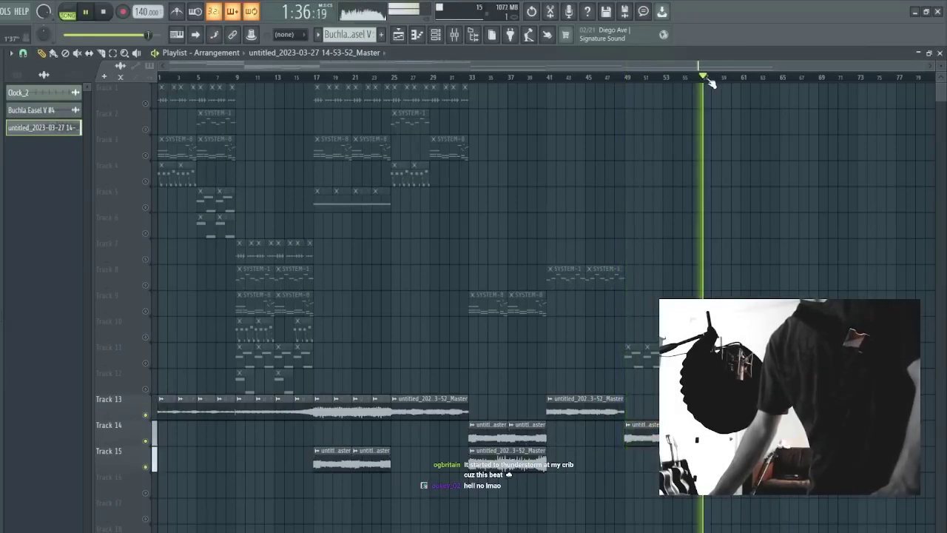
Step: Turn off reverse on the master audio clip, play the arrangement from the start, and close the clip's settings
double_click(347, 464)
key("space")
left_click(210, 265)
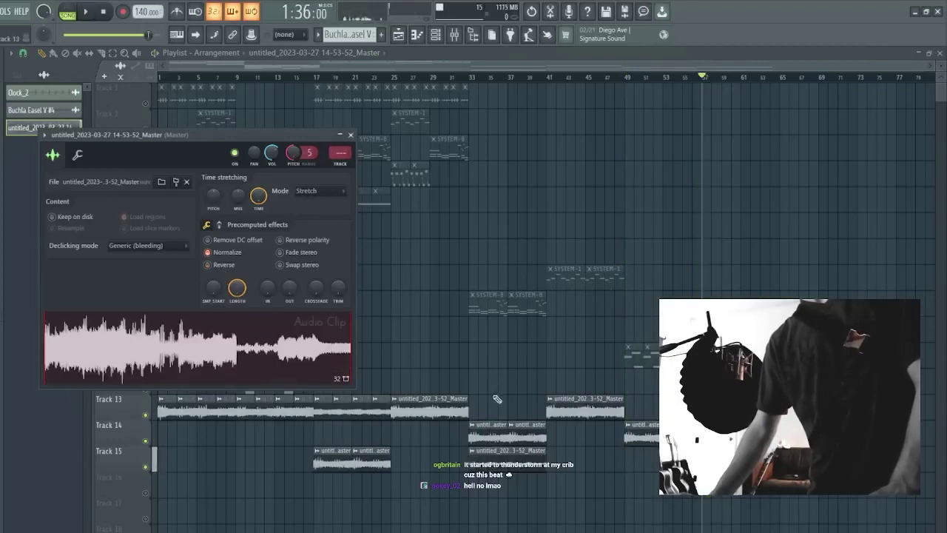
key("space")
key("space")
key("Escape")
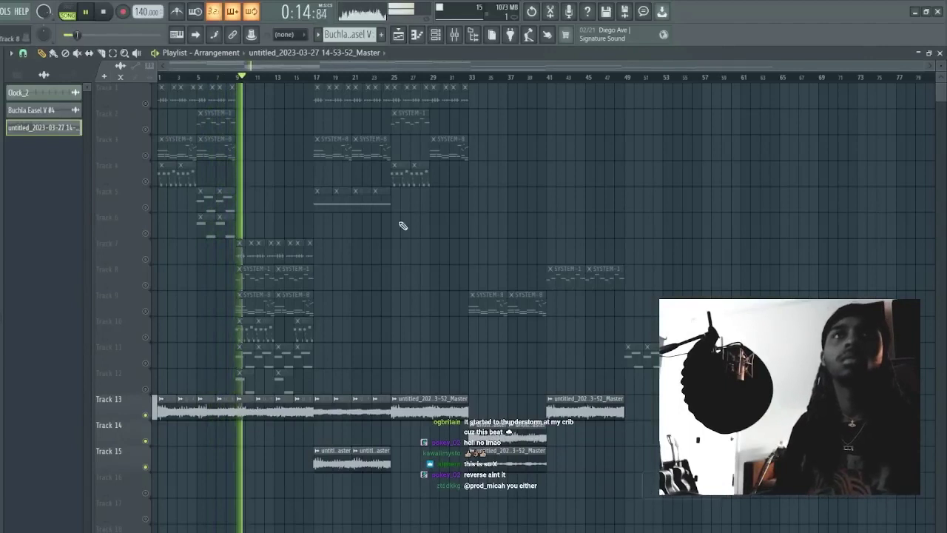
Step: Create a new empty pattern and place it as an eight-bar clip at bar 1 on Track 16, with the track unmuted
key("F4")
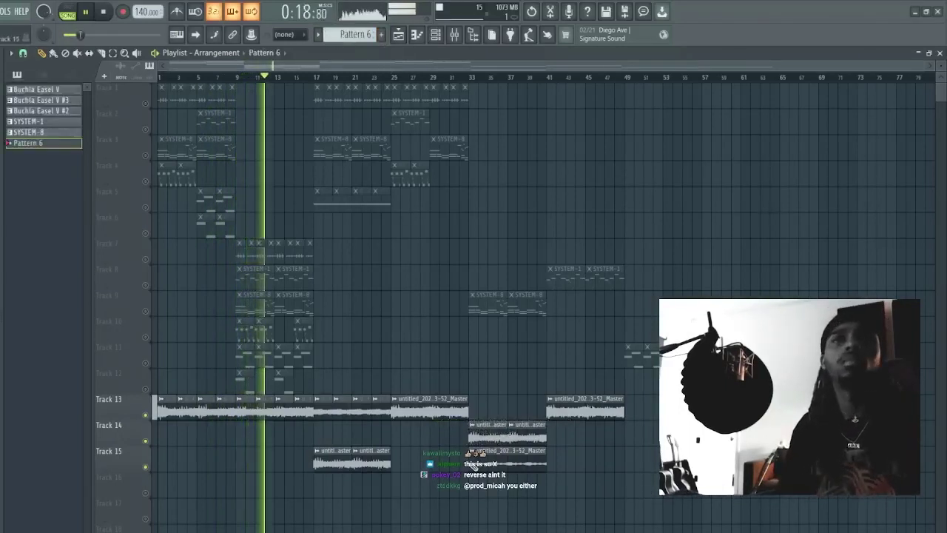
left_click(186, 471)
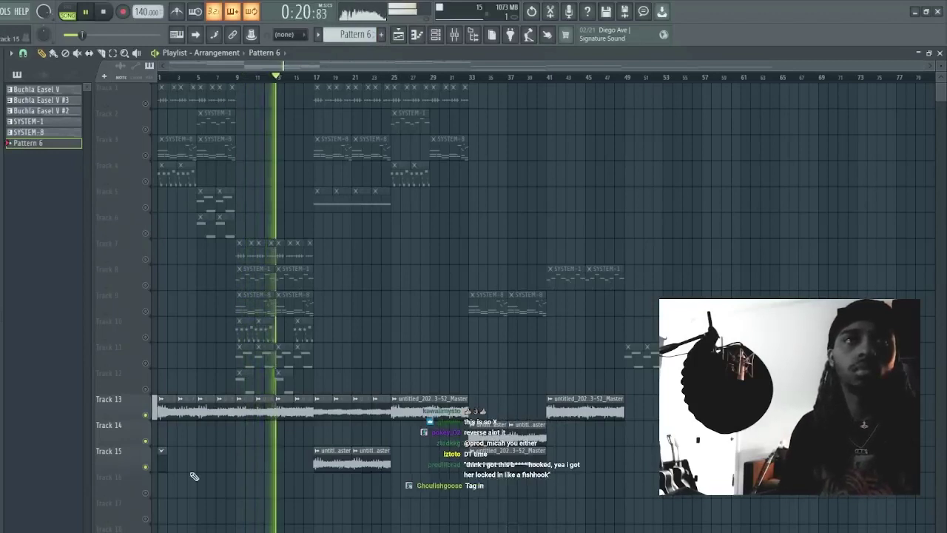
left_click_drag(165, 466, 154, 498)
key("space")
key("space")
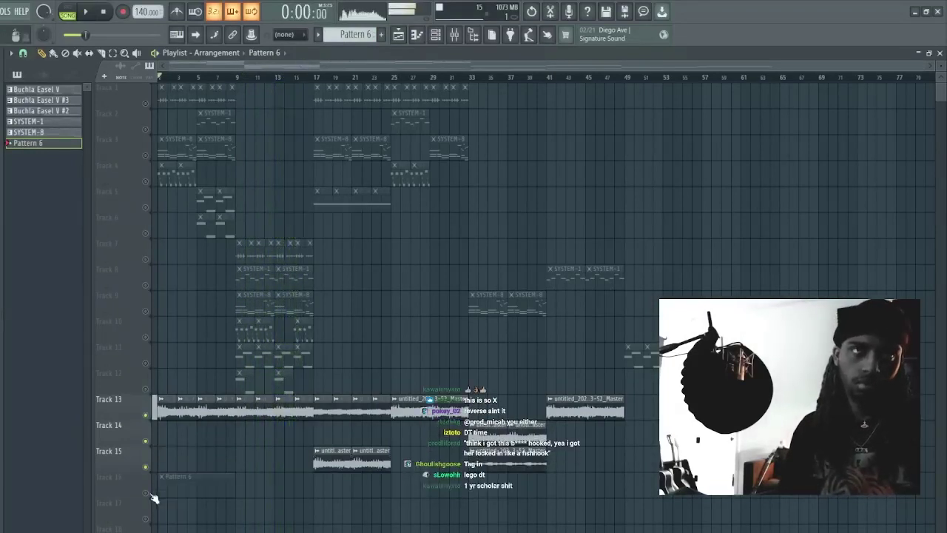
left_click_drag(252, 498, 158, 486)
Step: Repeat the eight-bar pattern clip on Track 16 up to bar 41
key("ctrl+b")
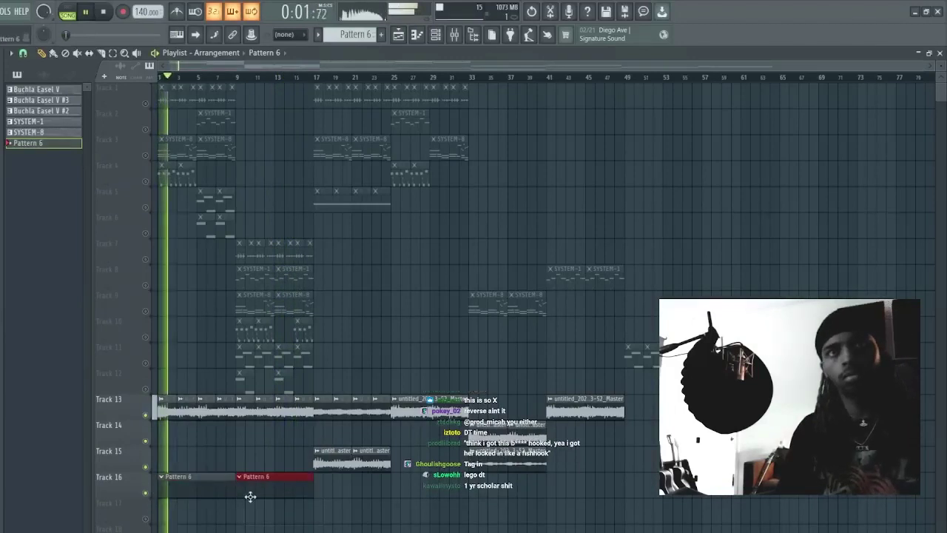
key("space")
key("ctrl+b")
key("ctrl+b")
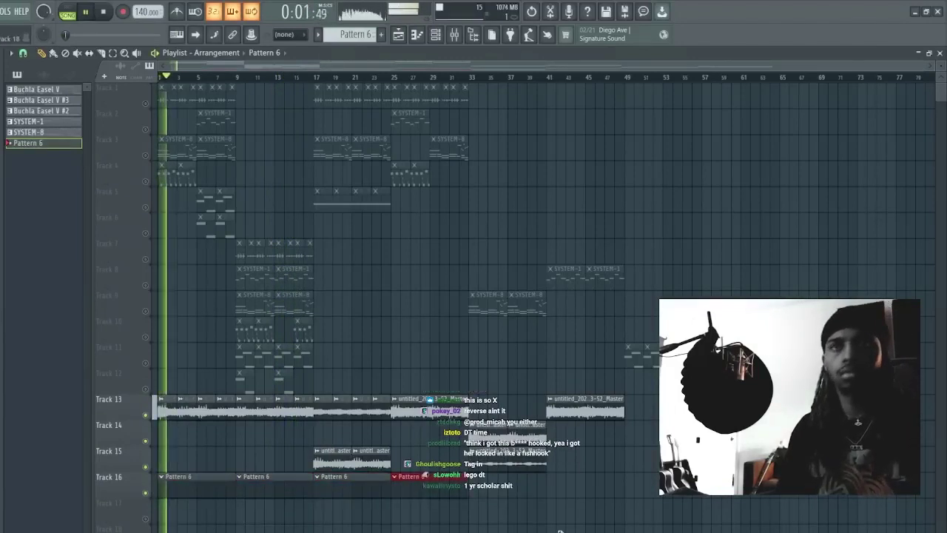
key("ctrl+b")
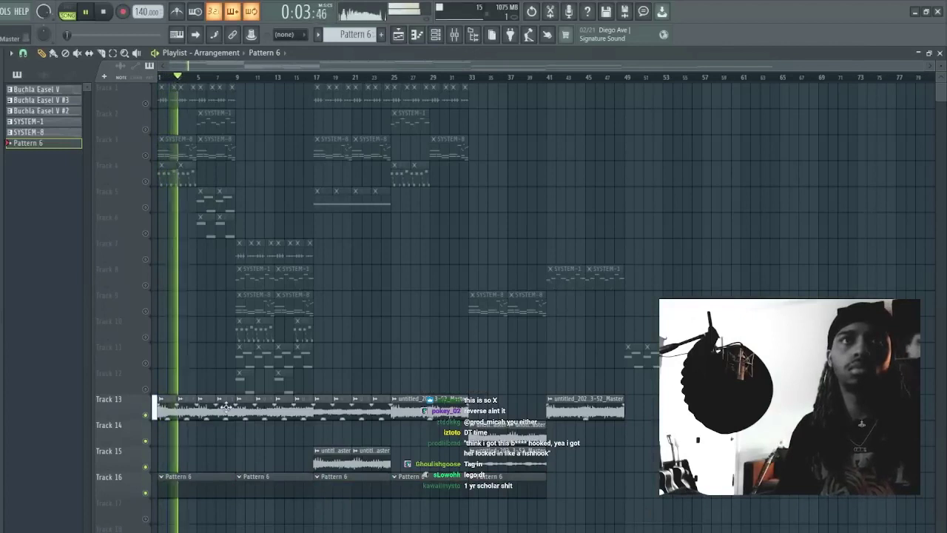
Step: Check the master clip's settings and the channel rack during playback, and set the project tempo to 145 BPM
double_click(270, 403)
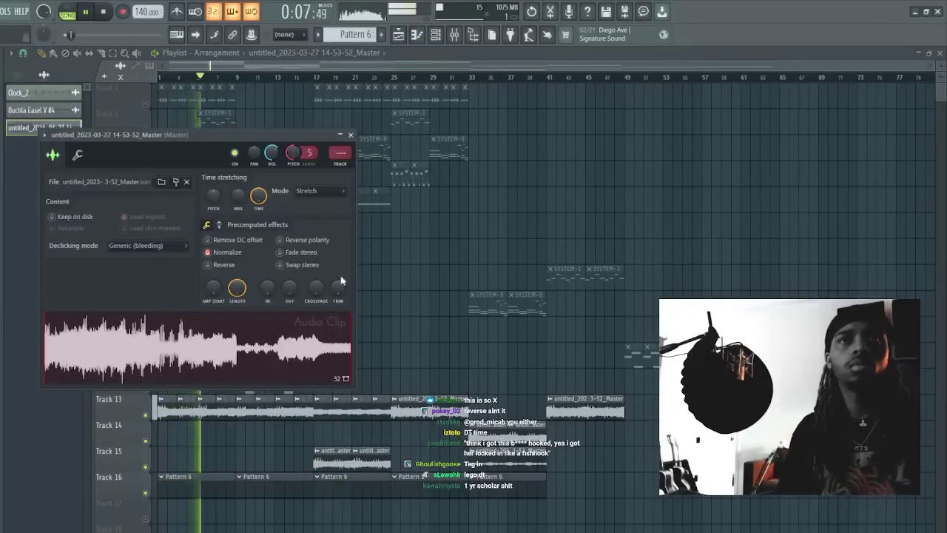
left_click_drag(420, 317, 442, 345)
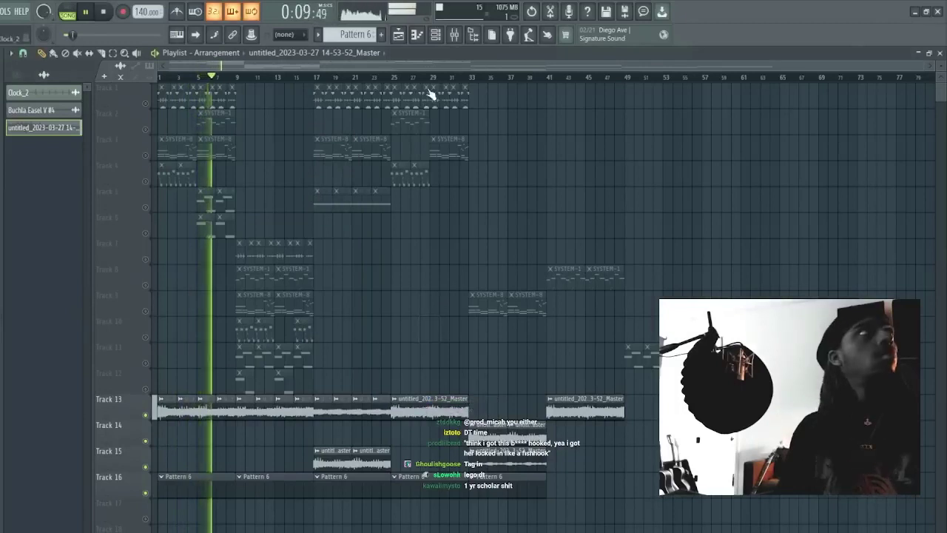
left_click(436, 34)
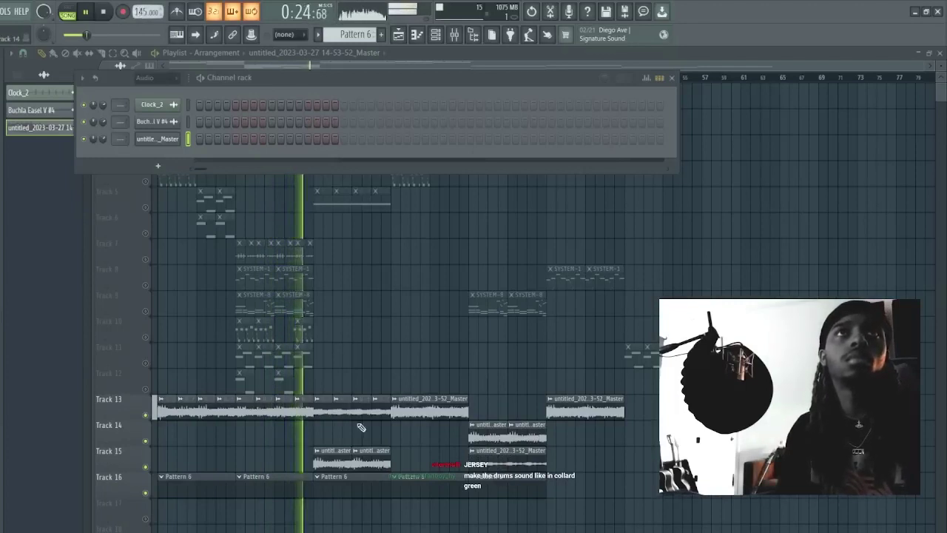
Step: Set the project tempo to 142 BPM and recheck the master clip's settings while the arrangement plays
double_click(324, 408)
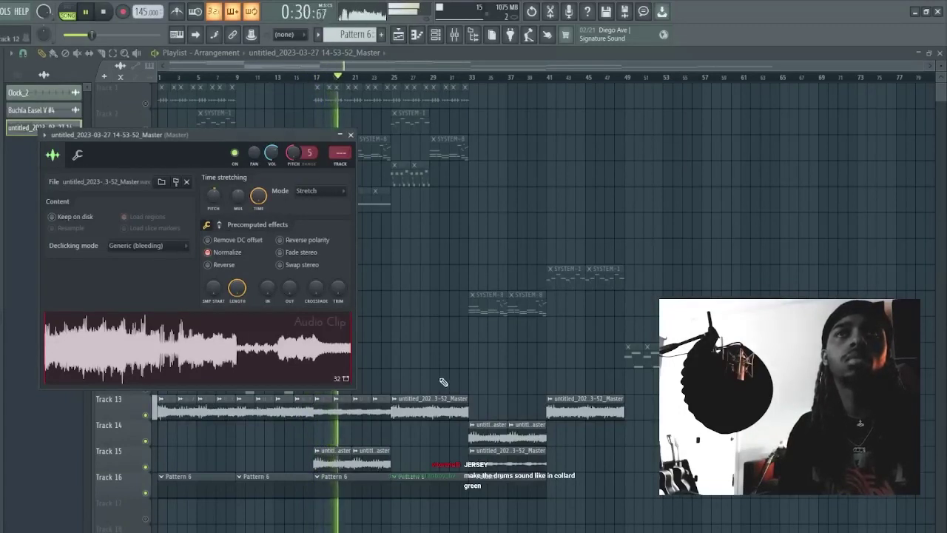
left_click(443, 365)
right_click(445, 359)
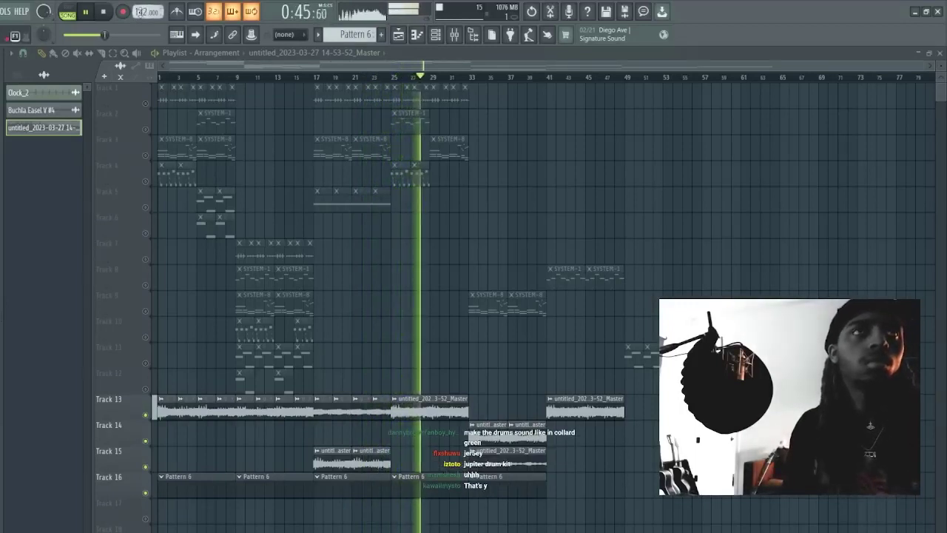
double_click(445, 399)
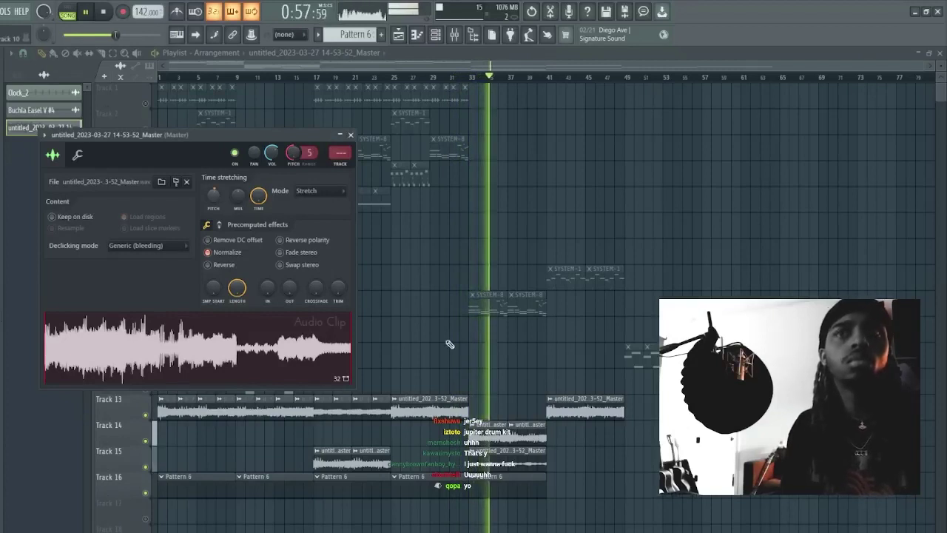
left_click(351, 134)
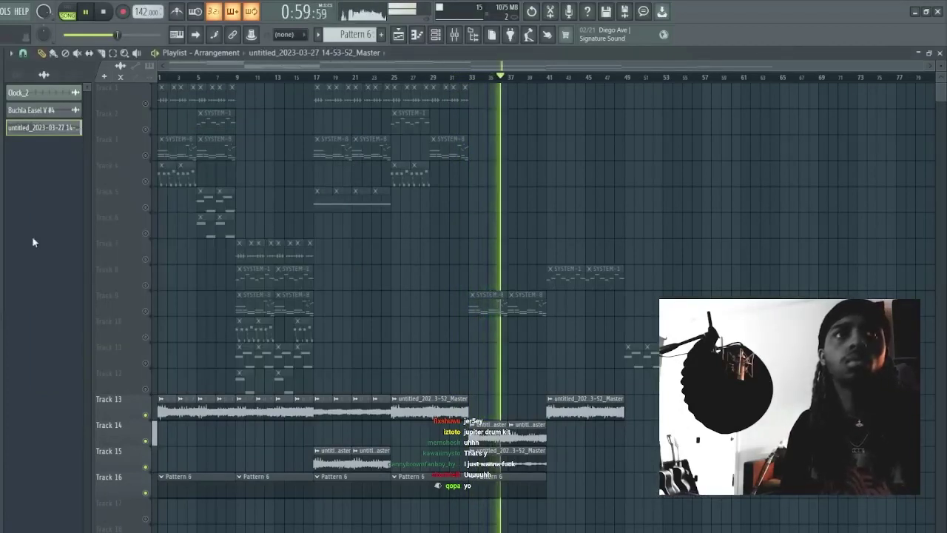
Step: Add another eight-bar clip of the new pattern at bar 41 on Track 16, and play the arrangement from the start
left_click(531, 489)
left_click(565, 489)
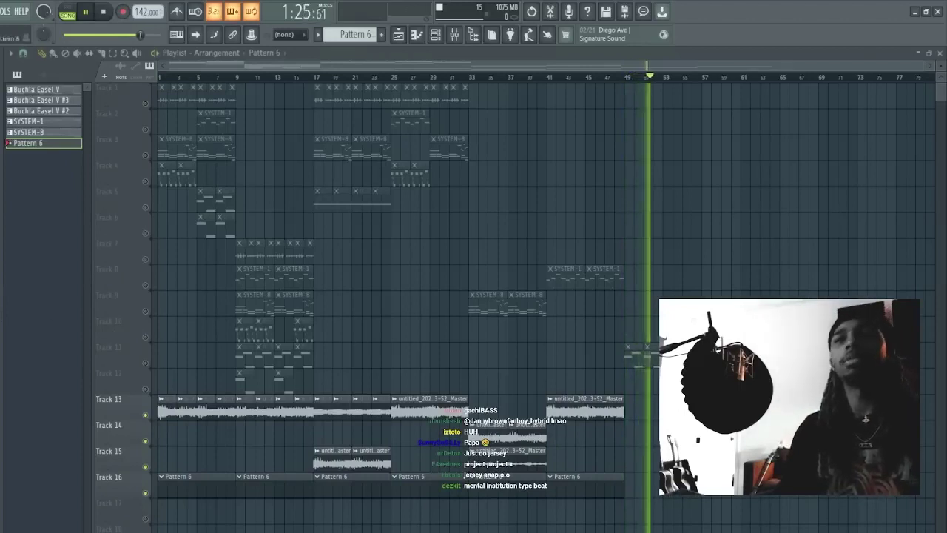
key("space")
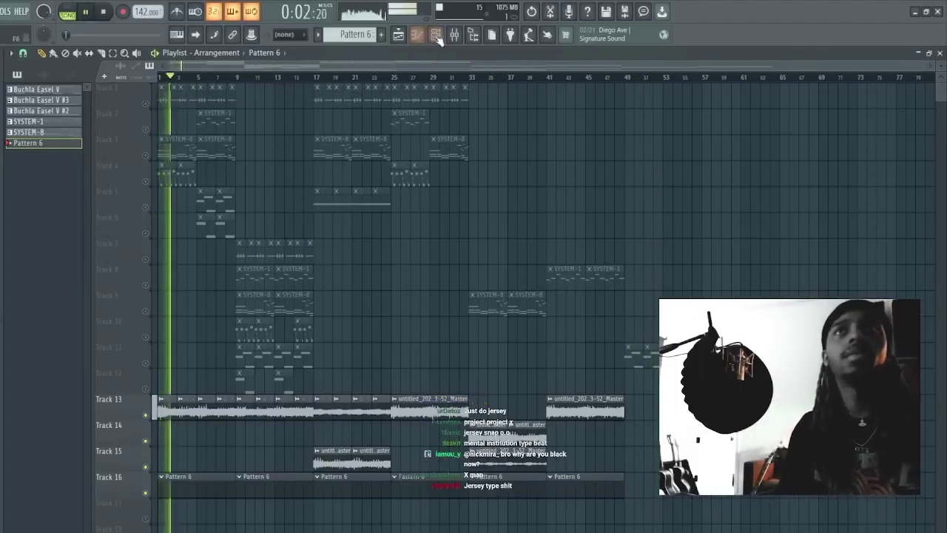
Step: Add the Crispy Clap and a Cxdy hi-hat sample as new channels in the channel rack, and set the project tempo to 145 BPM
key("F6")
key("space")
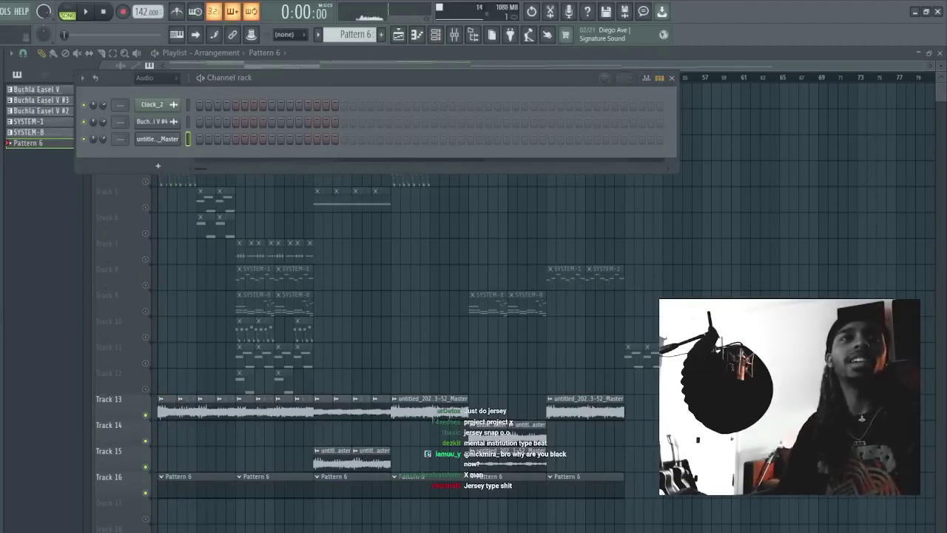
left_click_drag(0, 244, 163, 168)
left_click(343, 76)
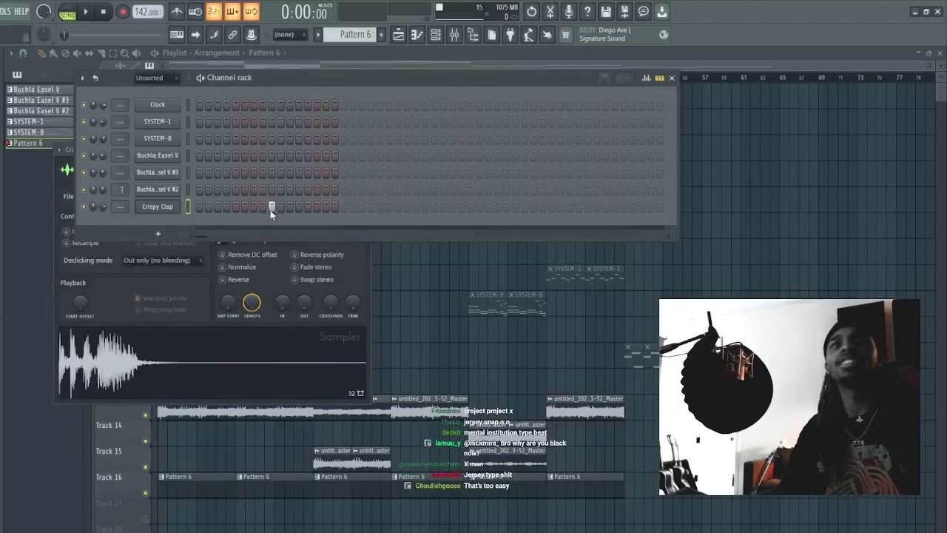
key("space")
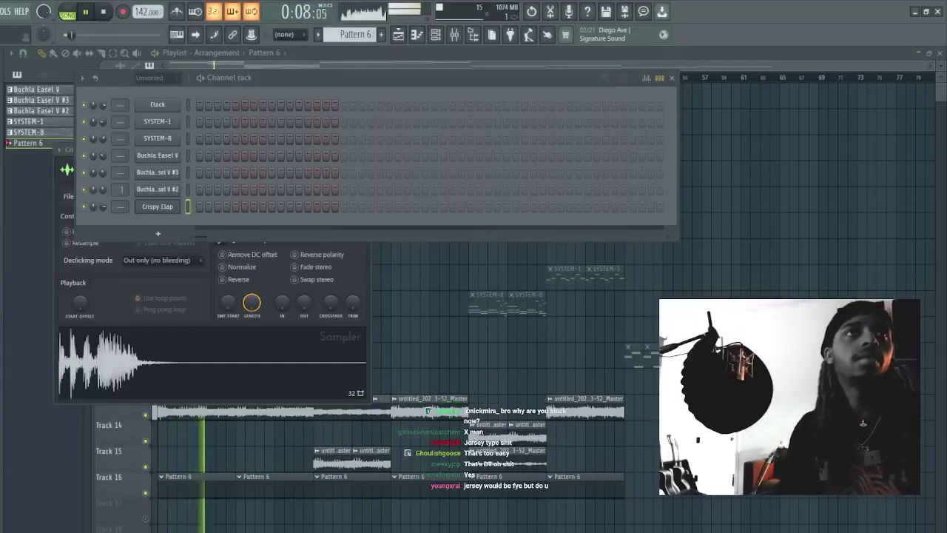
left_click_drag(1, 222, 245, 74)
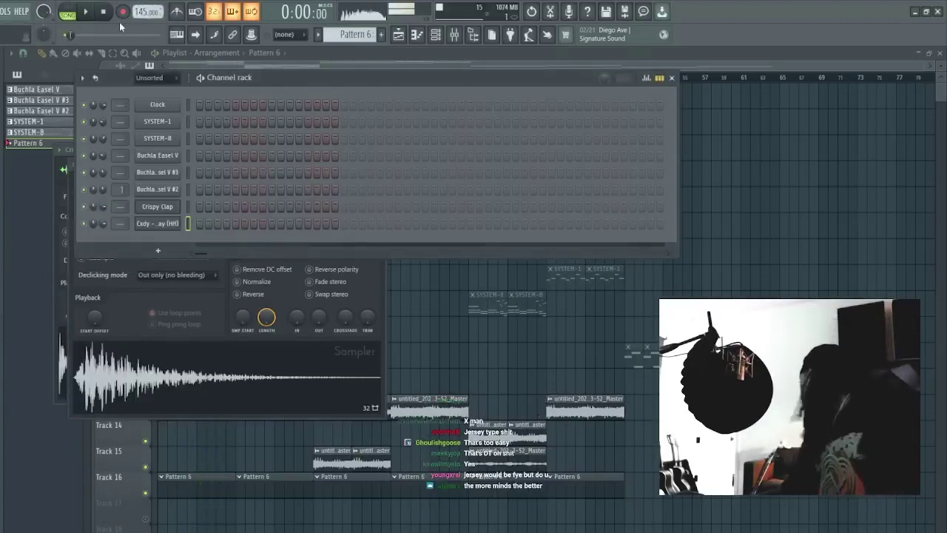
Step: Play the arrangement and add the Presidential 808 sample as a new channel in the Channel rack
key("space")
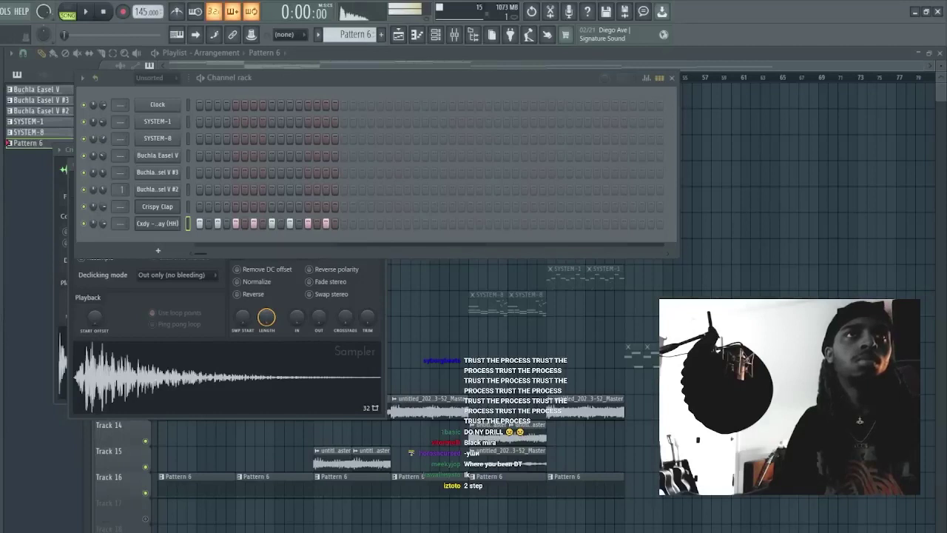
key("space")
left_click_drag(283, 79, 283, 76)
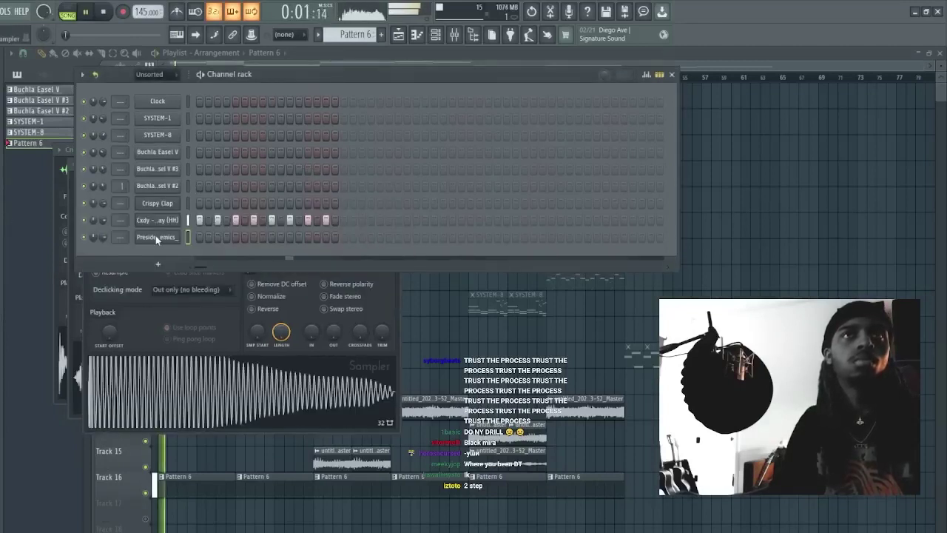
Step: Examine the Presidential 808 channel's piano roll and its sampler settings while the arrangement plays
key("F7")
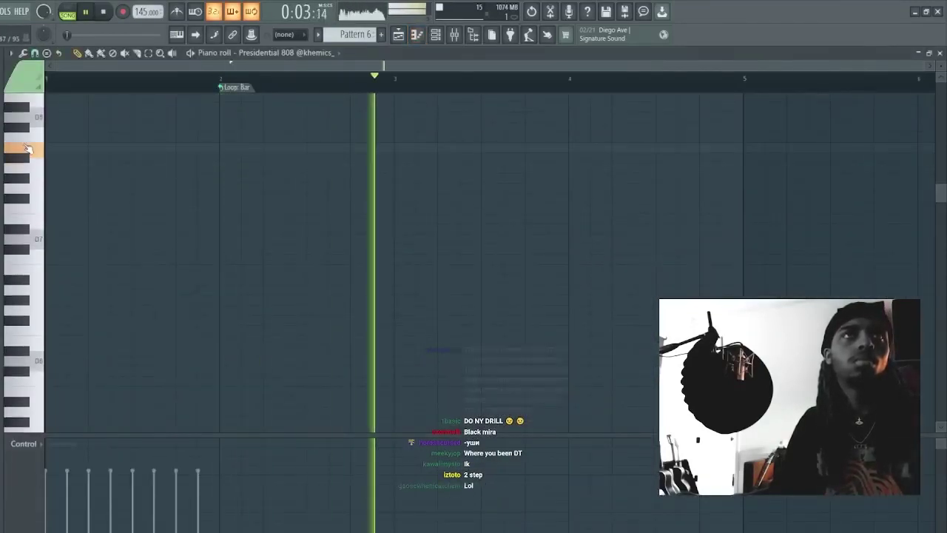
scroll(30, 137, "up", 3)
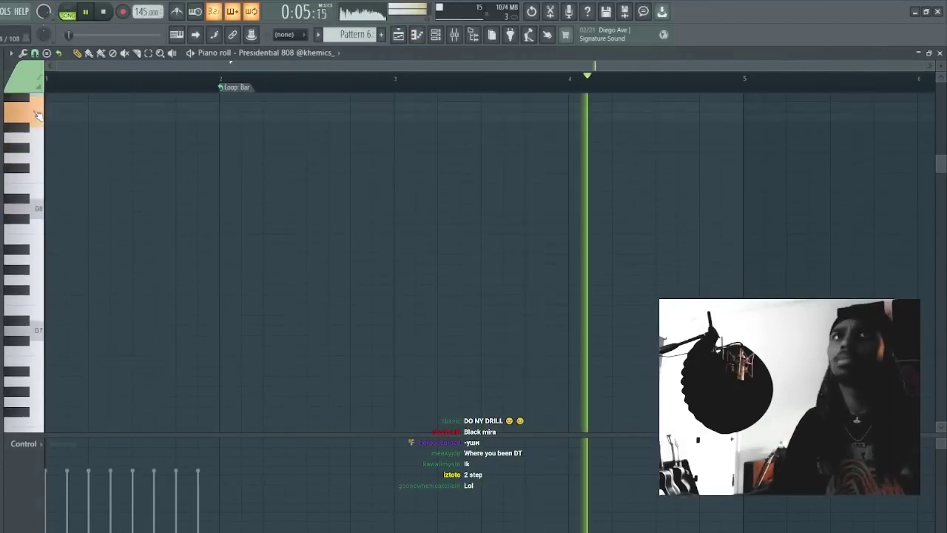
key("F7")
left_click(176, 238)
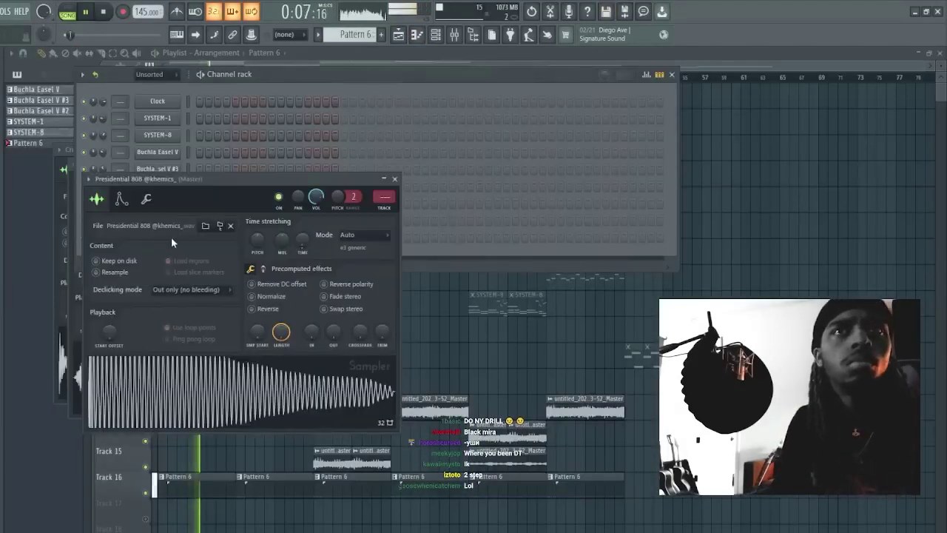
left_click(313, 109)
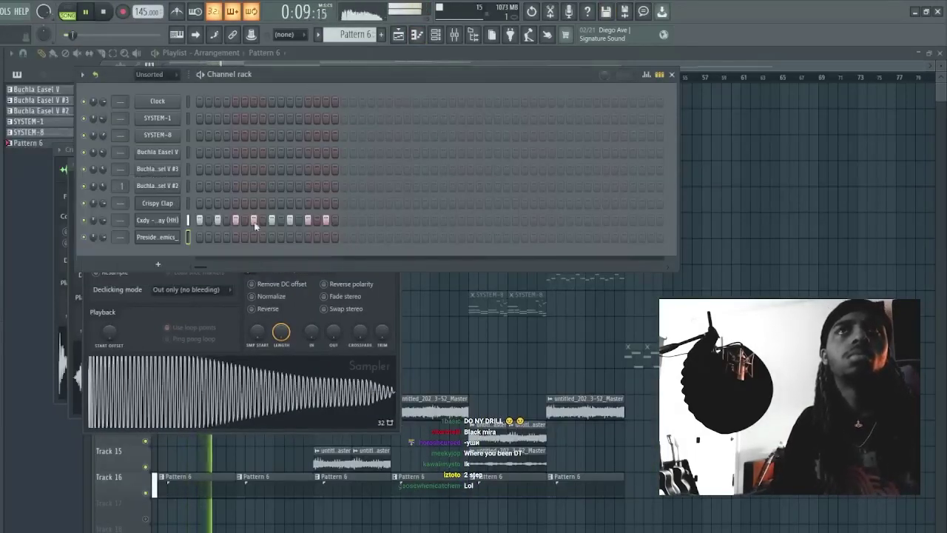
Step: Place two consecutive half-bar F5 notes in the 808's piano roll, at the start and at step 7 of bar 1
key("F7")
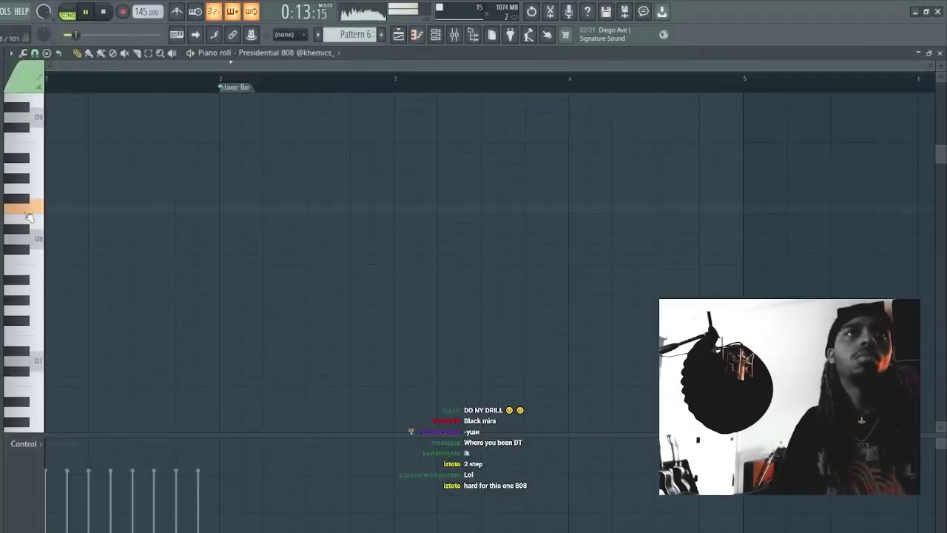
scroll(48, 372, "down", 3)
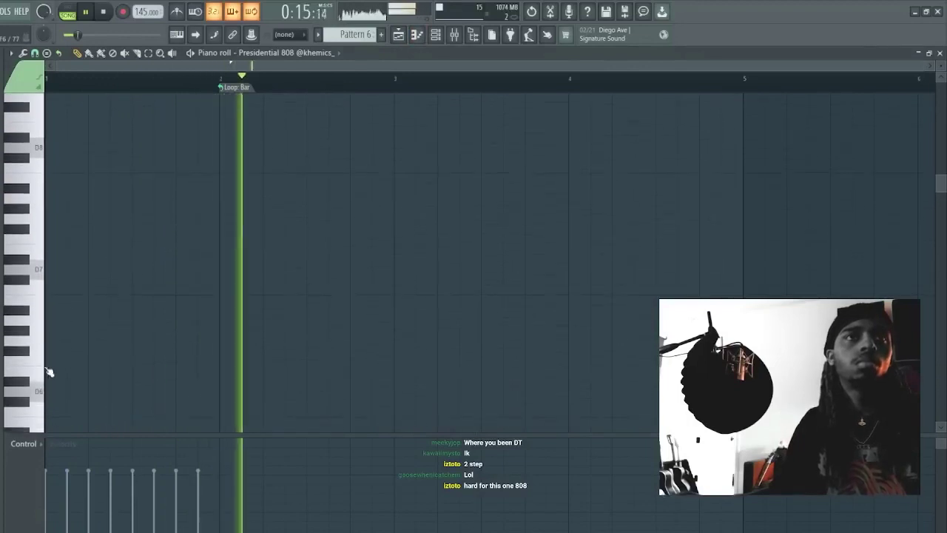
scroll(53, 363, "down", 2)
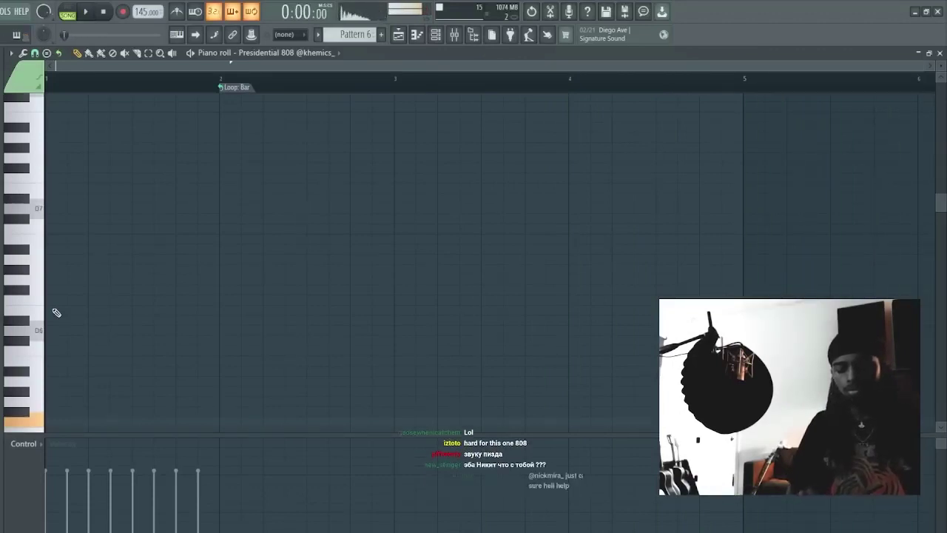
key("space")
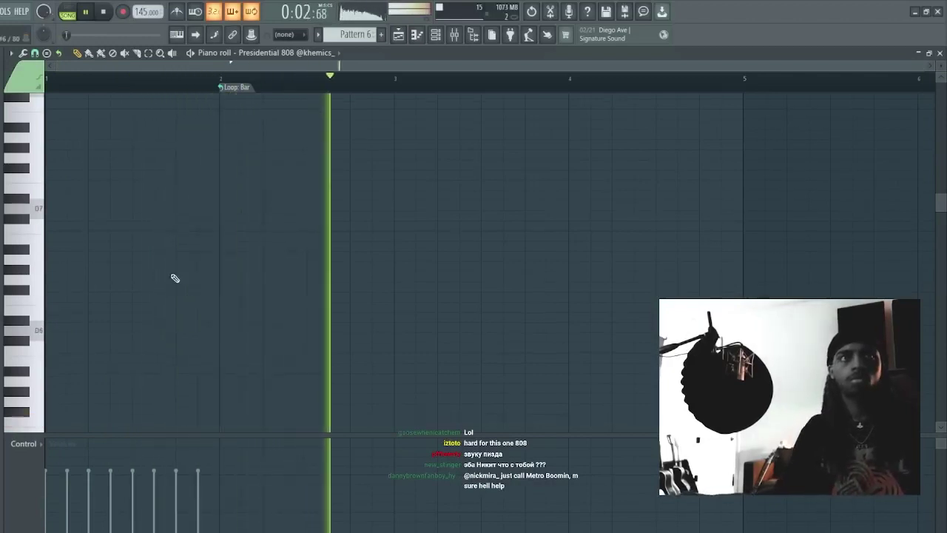
scroll(170, 320, "down", 3)
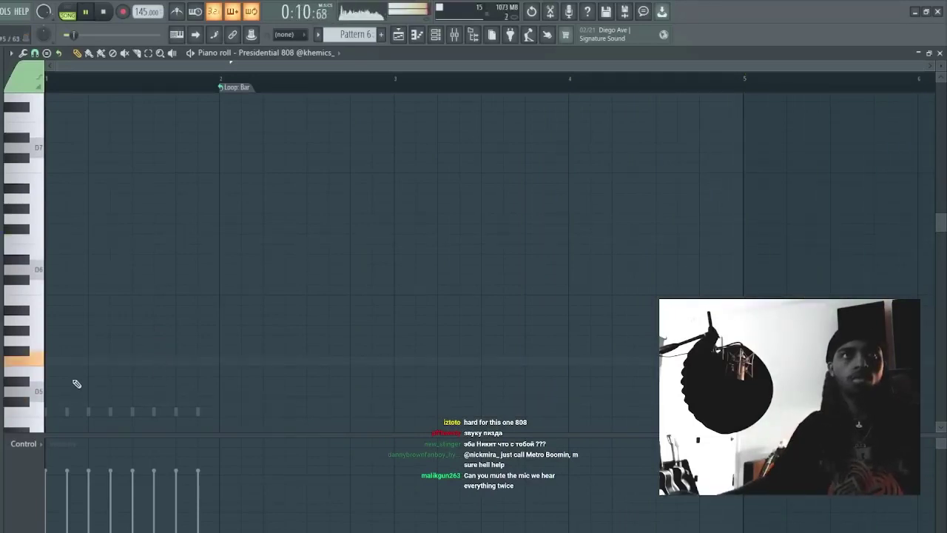
scroll(272, 150, "down", 1)
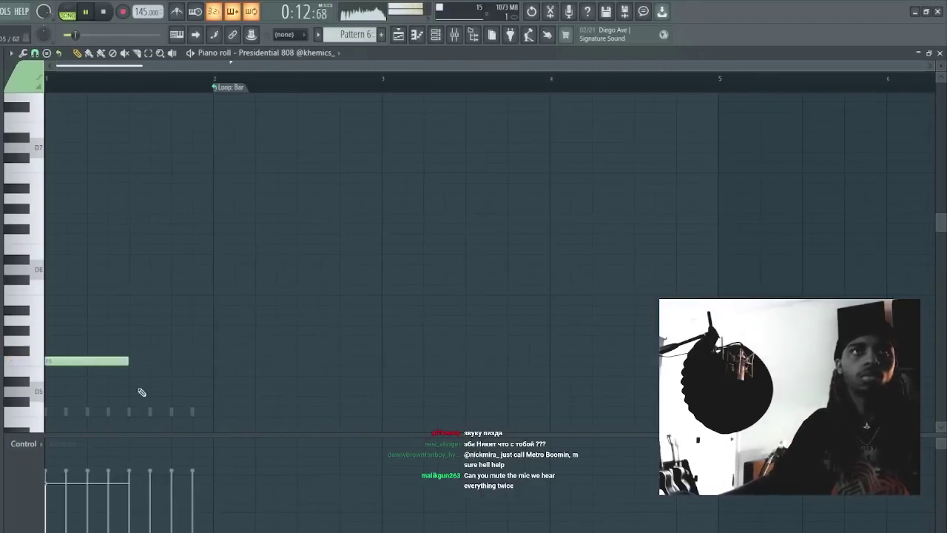
left_click(148, 363)
left_click_drag(151, 364, 116, 364)
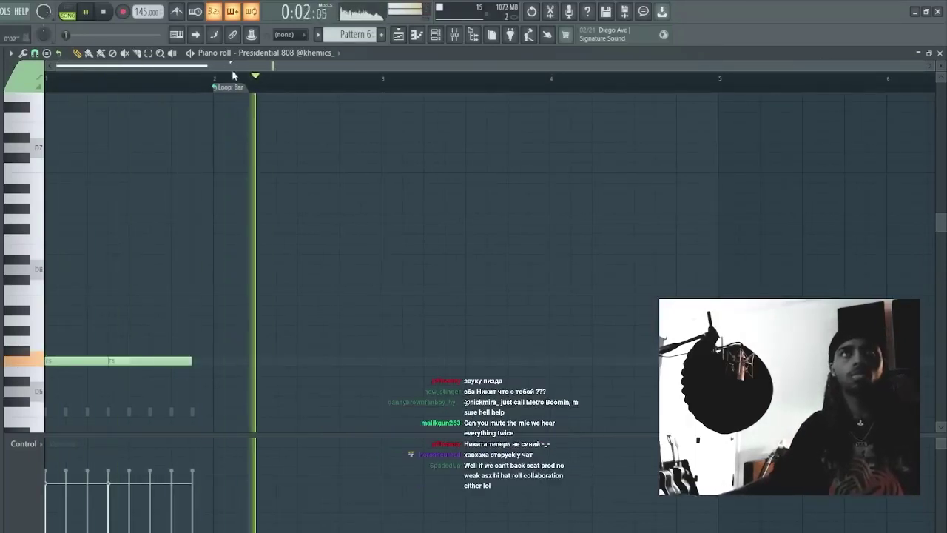
Step: Raise the velocity of both F5 notes to the maximum and replay the pattern
key("ctrl+a")
scroll(256, 351, "up", 4)
key("space")
key("space")
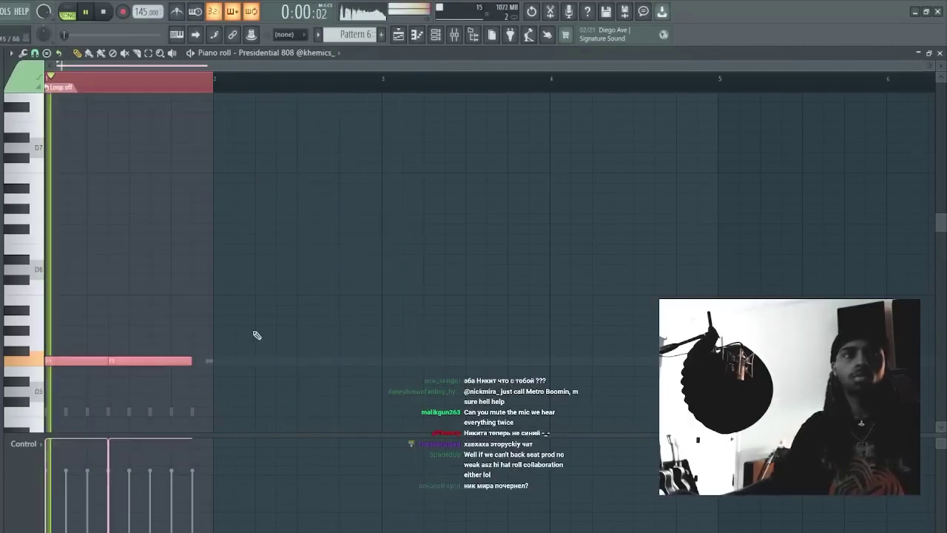
left_click(266, 361)
right_click(273, 362)
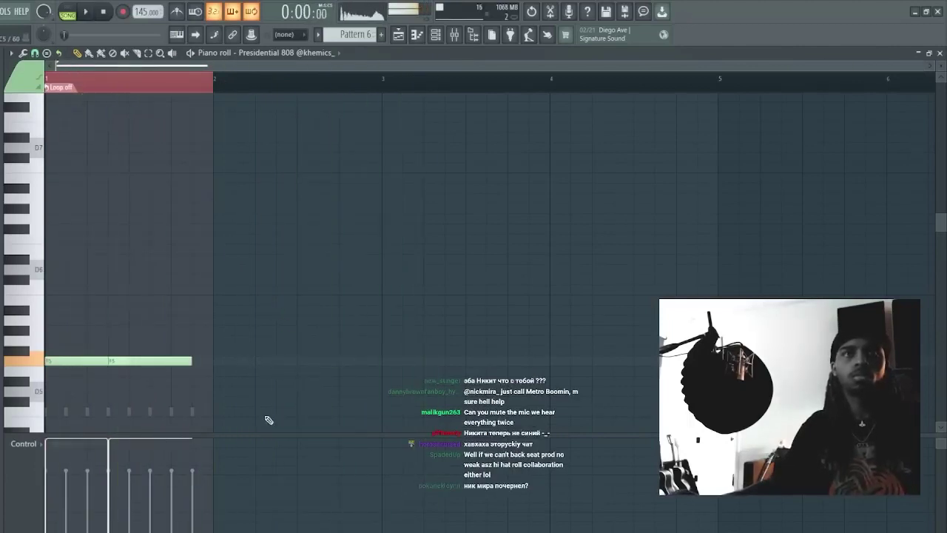
Step: Add a half-bar F6 note starting at step 13 of bar 1 and delete the lower trial notes after it
left_click(200, 239)
left_click(251, 298)
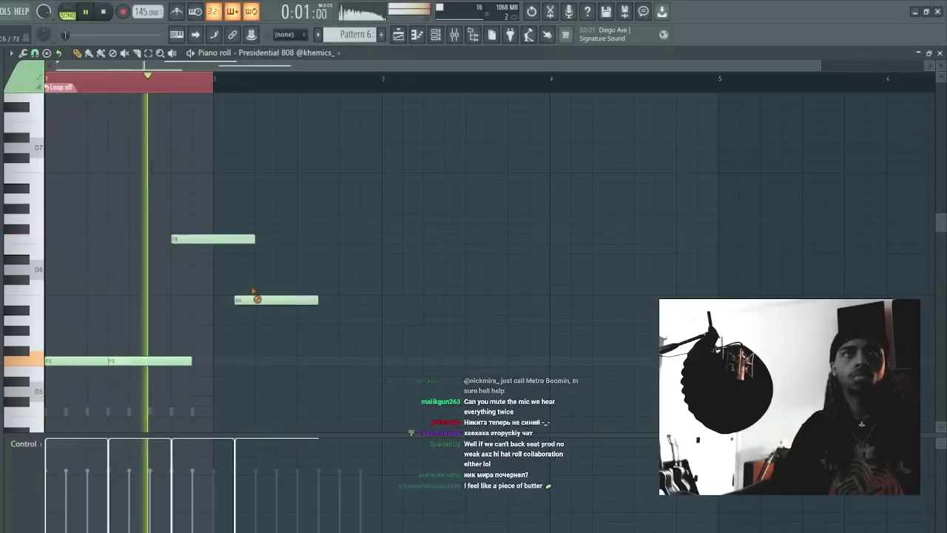
right_click(252, 298)
left_click(260, 320)
right_click(284, 318)
Step: Slice the F6 note at step 15 of bar 1 into a short and a long note
key("c")
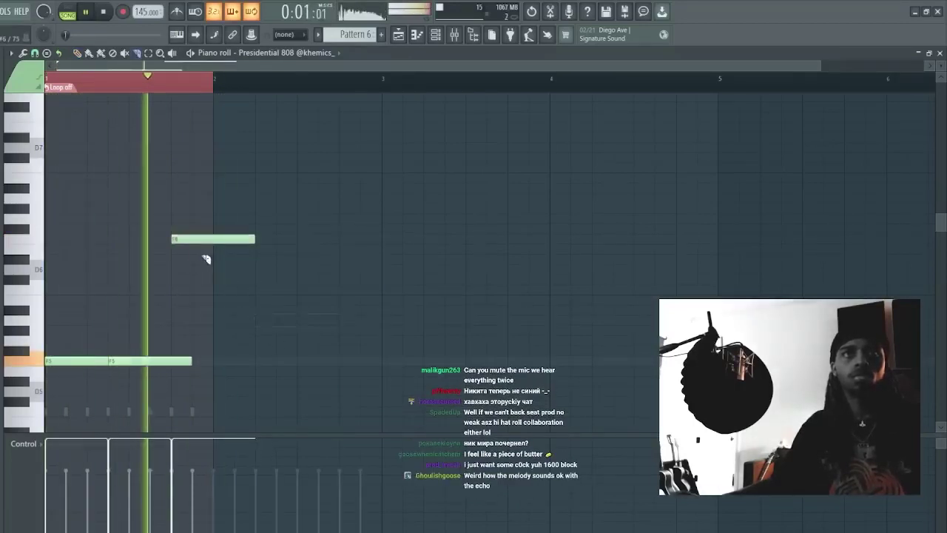
left_click_drag(196, 255, 191, 215)
left_click(77, 53)
left_click(243, 238)
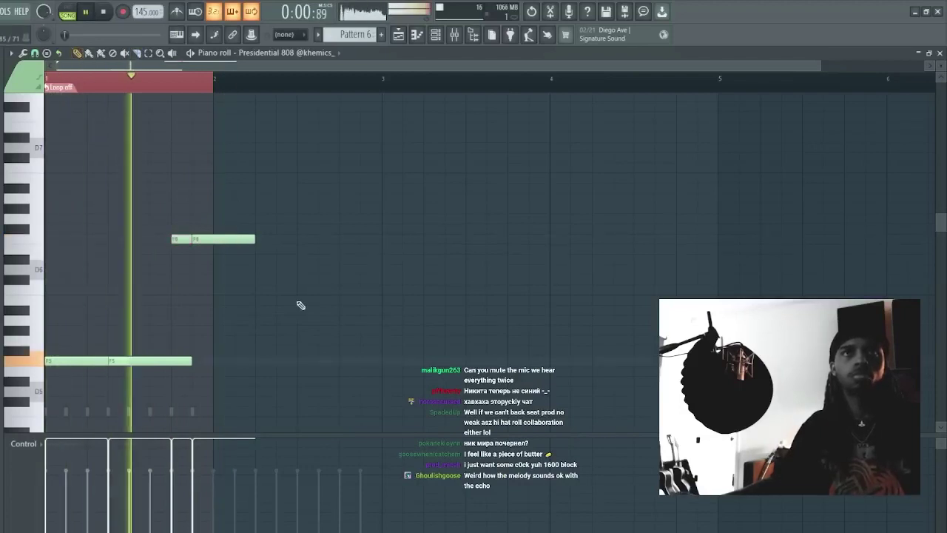
Step: Place a C#6 note right after the F6 pair, at step 5 of bar 2, and delete the other trial notes
left_click(299, 300)
right_click(299, 301)
left_click(258, 279)
left_click(403, 337)
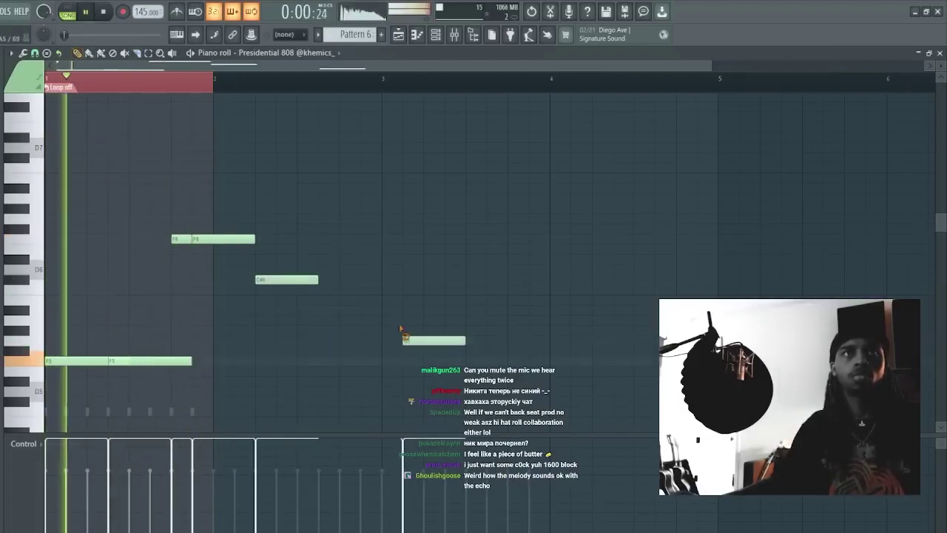
left_click_drag(404, 337, 332, 353)
right_click(348, 350)
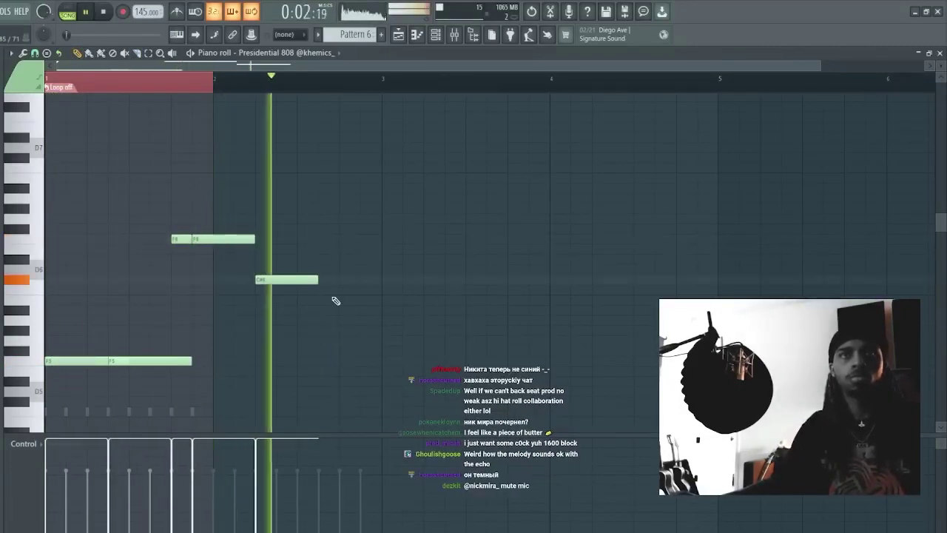
Step: Transpose the C#6 note down an octave and add a second C#5 note directly after it, filling bar 2
key("space")
key("space")
left_click_drag(325, 284, 275, 272)
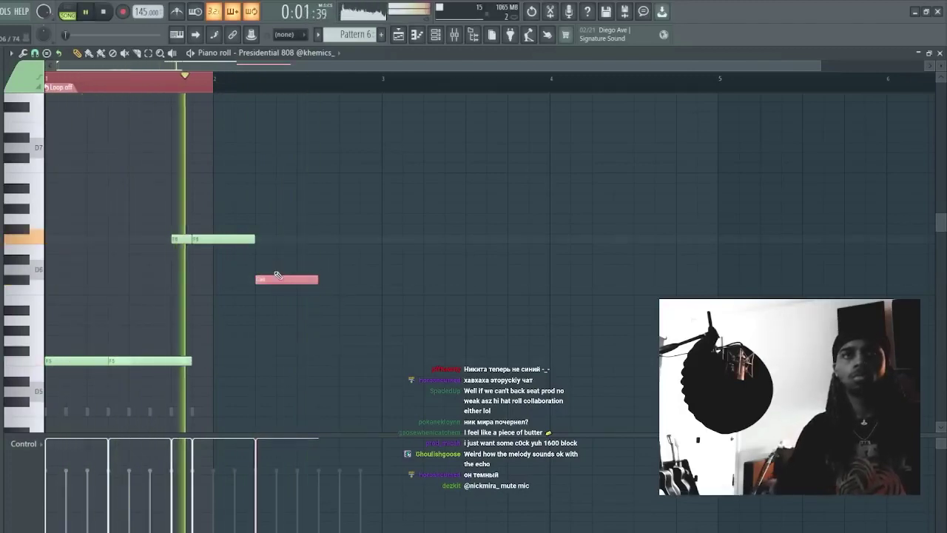
key("ctrl+Down")
left_click(322, 400)
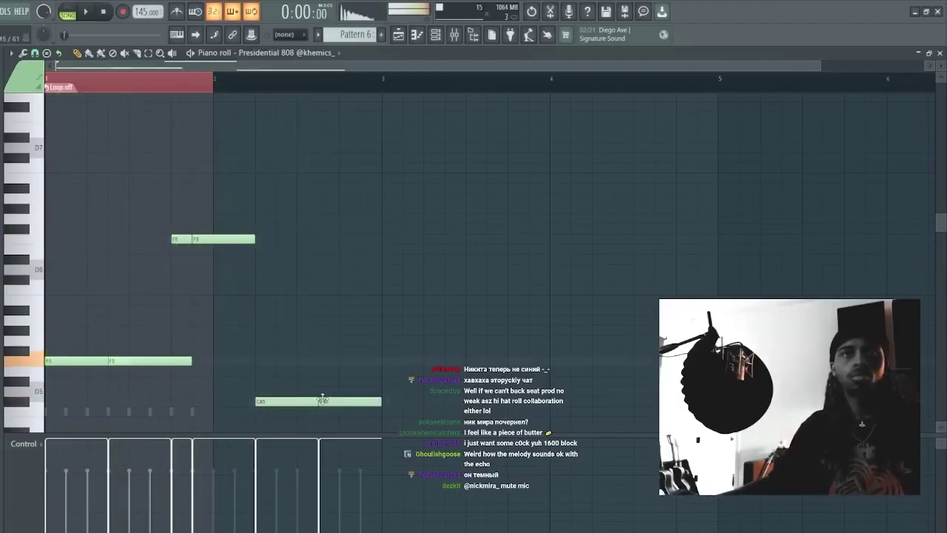
left_click(416, 258)
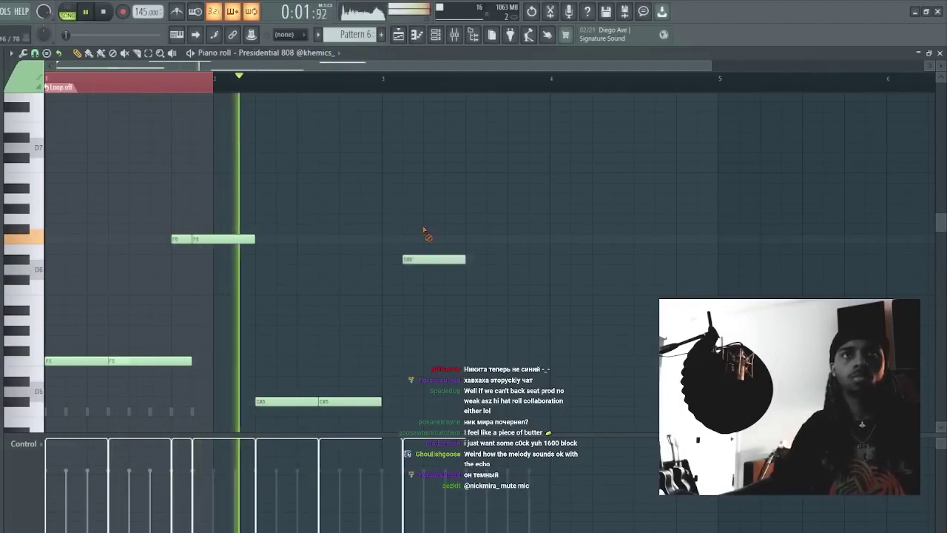
right_click(443, 258)
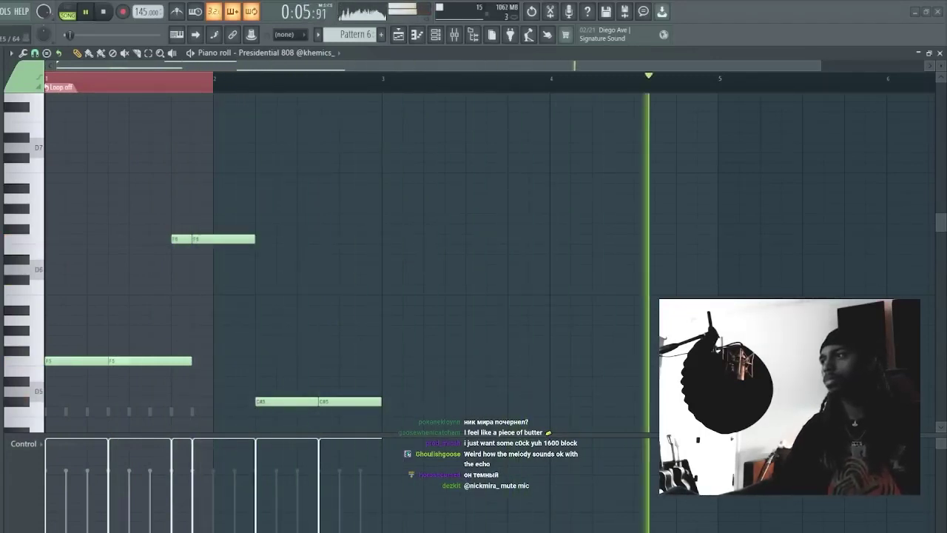
key("space")
key("space")
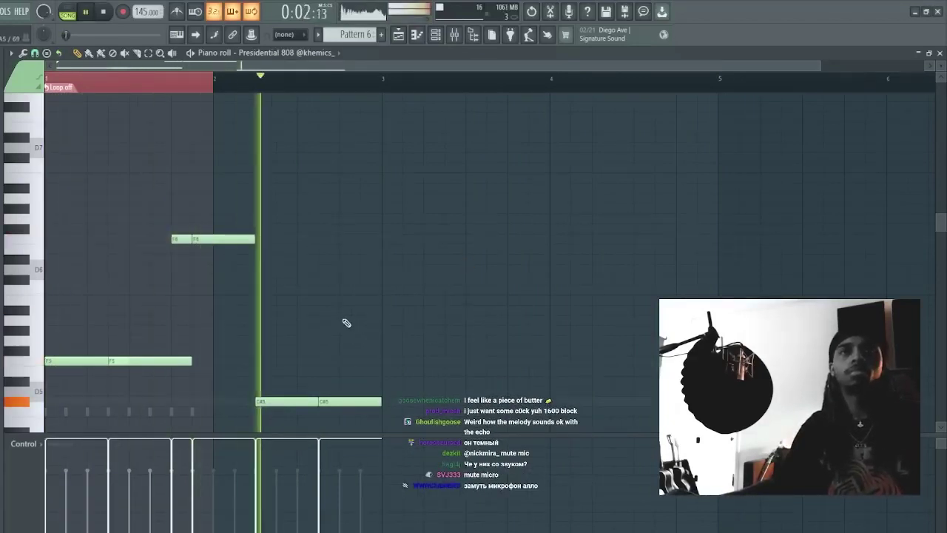
key("ctrl+b")
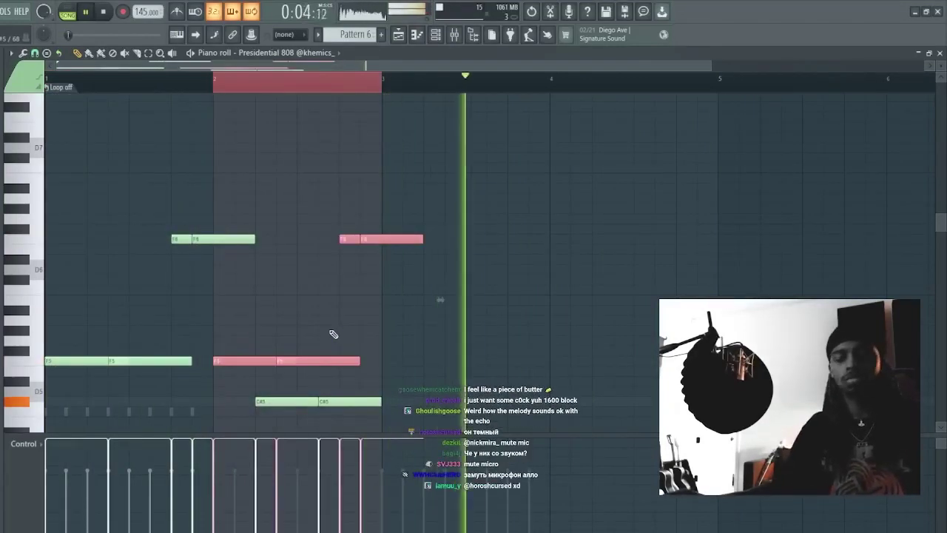
key("Delete")
Step: Duplicate the two-bar 808 pattern into bars 3 and 4
left_click_drag(214, 86, 381, 89)
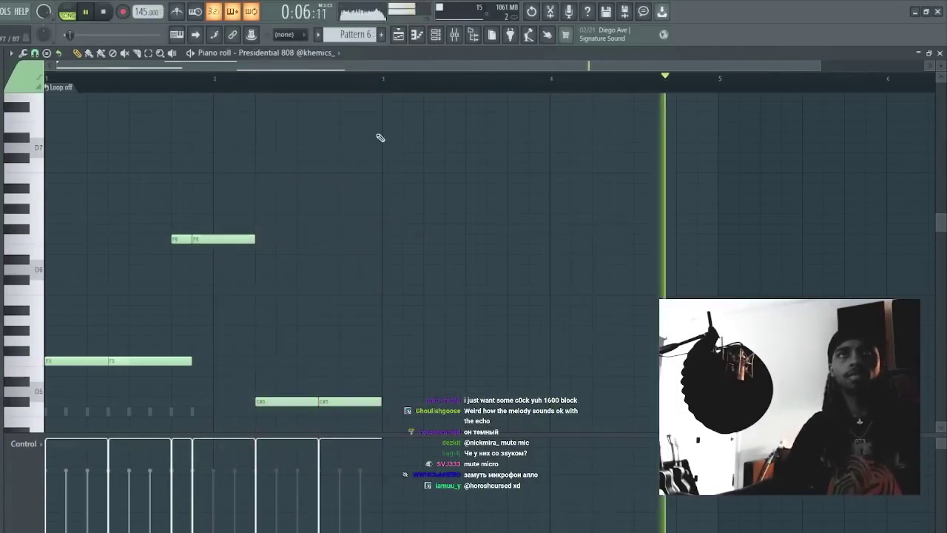
key("ctrl+b")
left_click(422, 178)
right_click(423, 179)
scroll(437, 66, "down", 2)
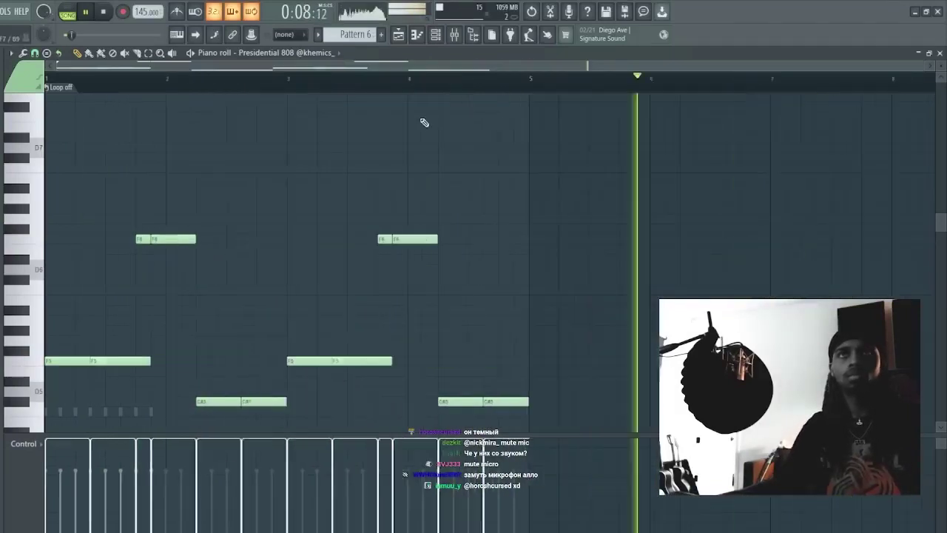
Step: Duplicate the four-bar pattern into bars 5 to 8 and take the last F6 pair, in bar 7, off the F6 row
left_click(319, 218)
right_click(328, 222)
key("ctrl+b")
left_click(770, 239)
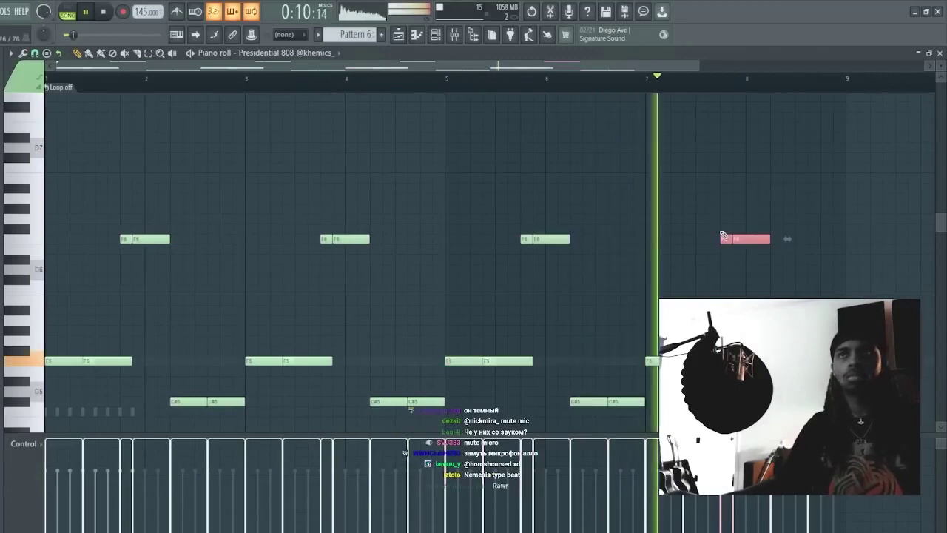
right_click(723, 237)
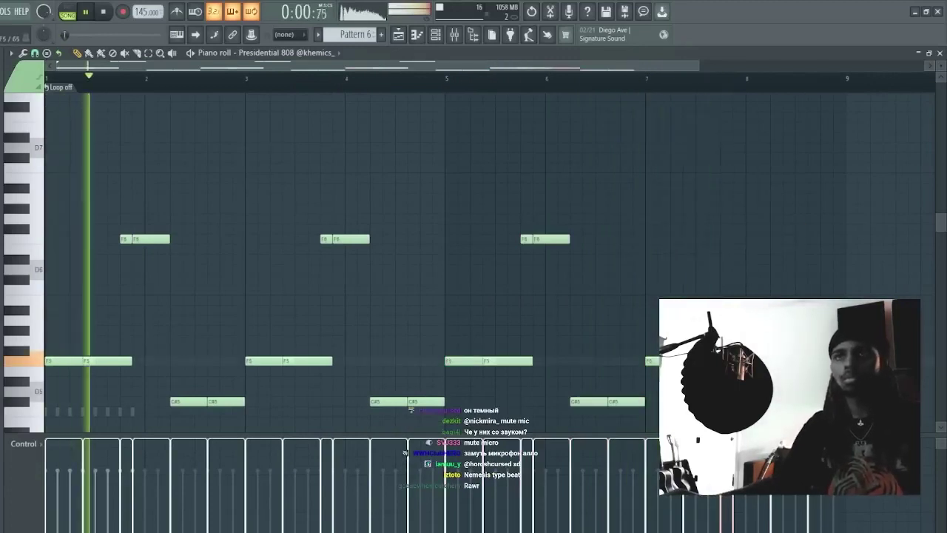
left_click(157, 279)
right_click(191, 275)
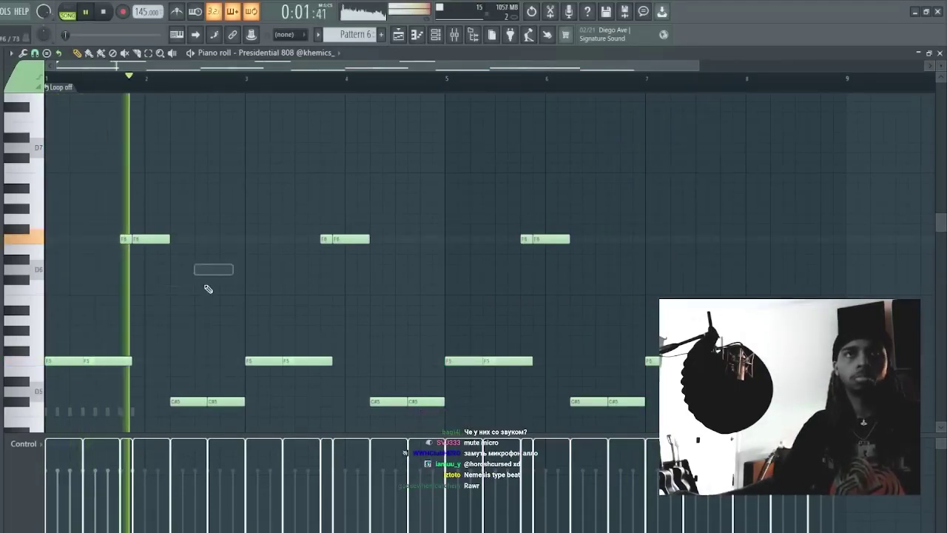
left_click(344, 300)
right_click(370, 303)
key("space")
key("space")
Step: Delete the second C#5 note in bar 2 and lengthen the first one to the end of the bar
right_click(228, 402)
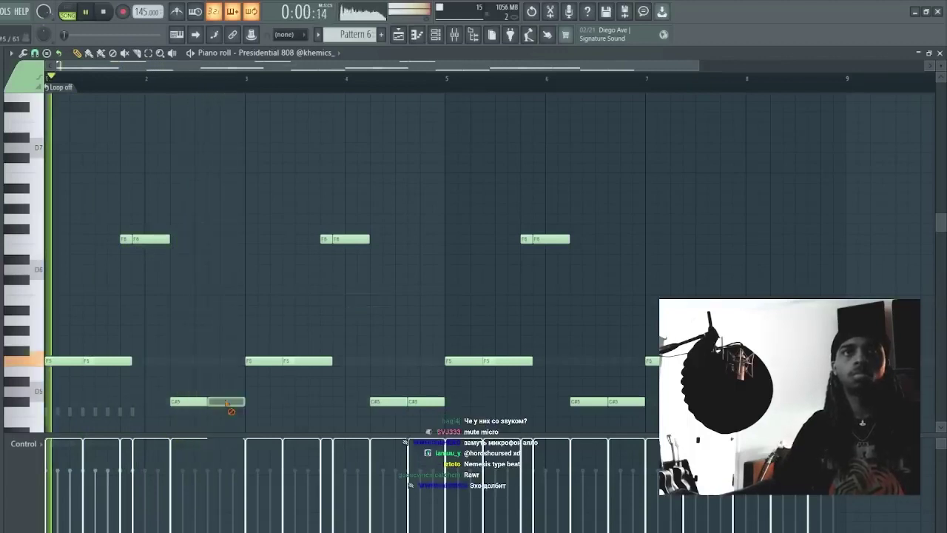
left_click_drag(205, 403, 238, 403)
left_click(276, 402)
right_click(288, 404)
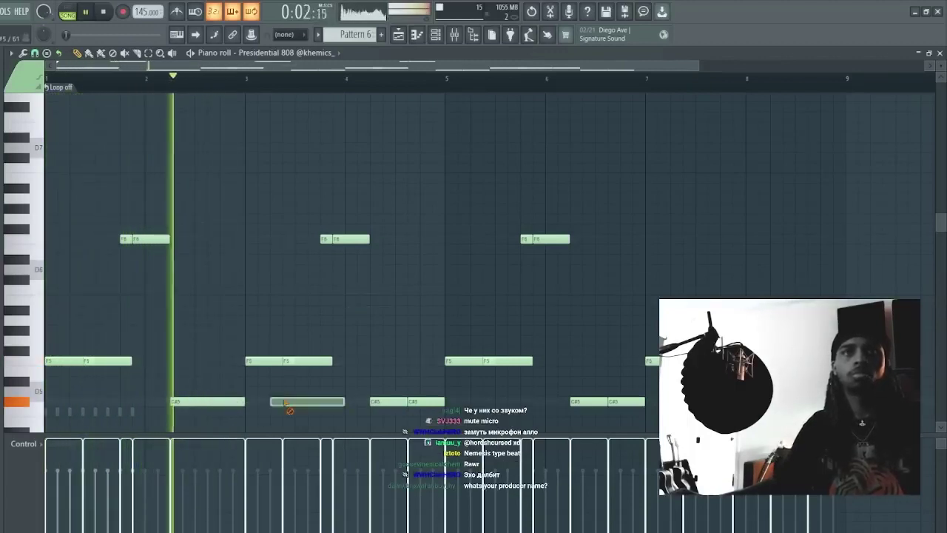
Step: Apply quick legato to trim the overlapping notes, and replace the F6 pair starting in bar 3 with a single F5 note
key("ctrl+l")
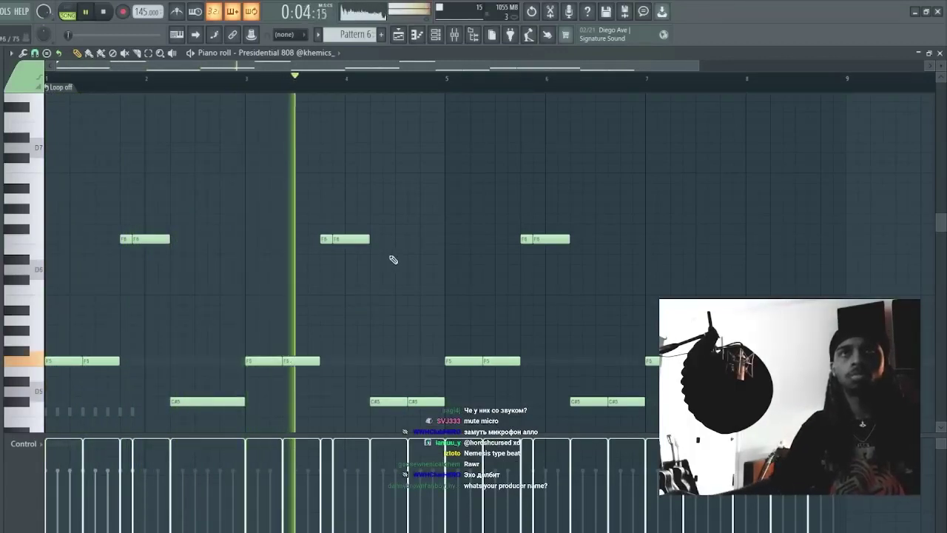
right_click(345, 242)
left_click(326, 362)
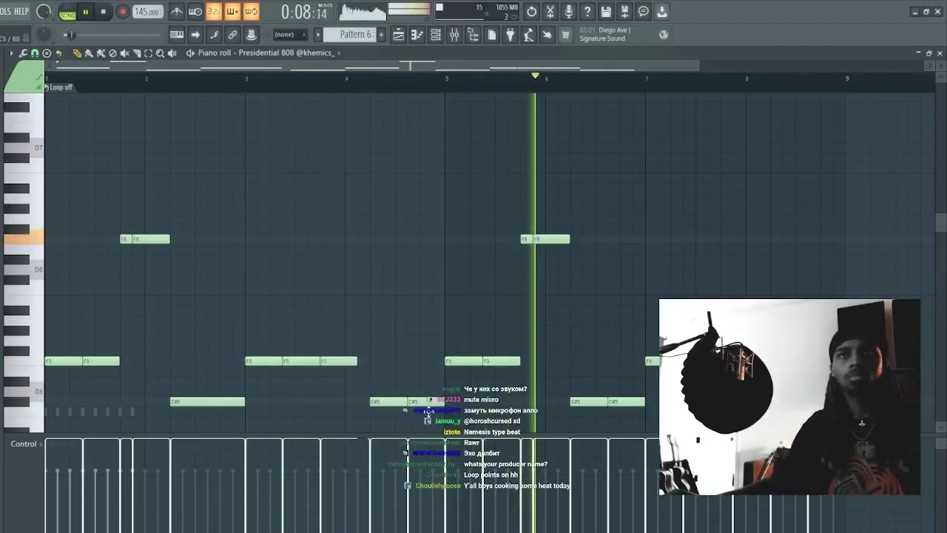
Step: Move the second C#5 note in bar 4 down to C5, and raise the last C#5 note in bar 6 an octave to C#6
left_click_drag(428, 403, 427, 413)
left_click(635, 404)
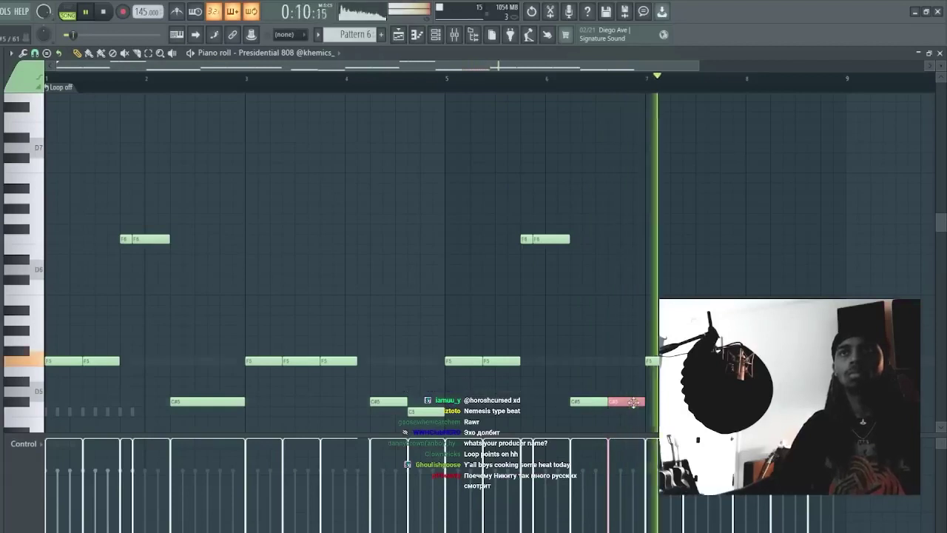
key("ctrl+Up")
left_click_drag(580, 299, 603, 307)
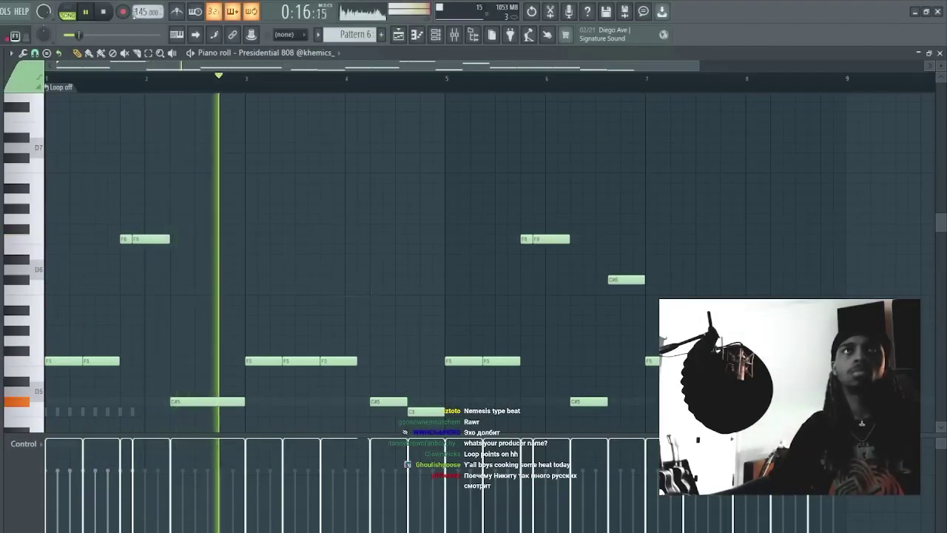
Step: Try a slower project tempo of 143 BPM
scroll(137, 13, "up", 1)
scroll(137, 13, "down", 3)
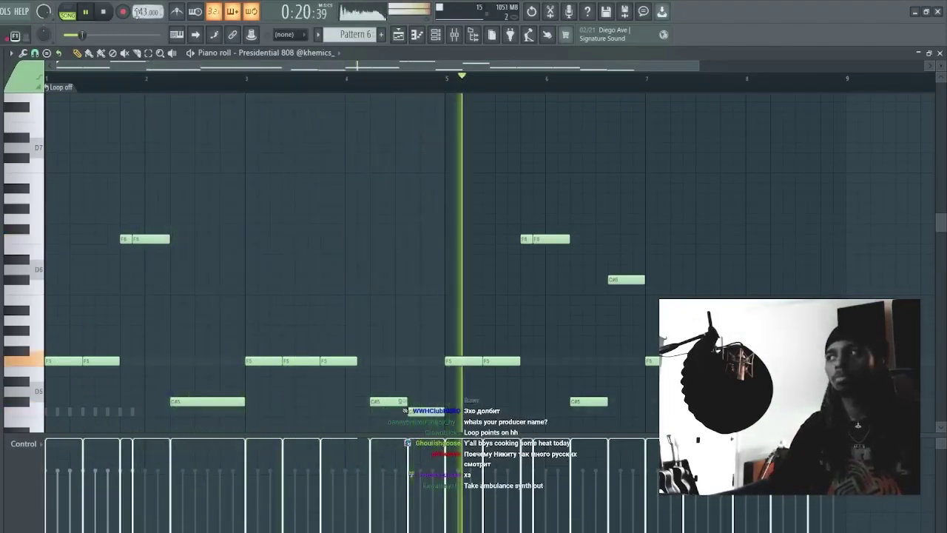
left_click(397, 35)
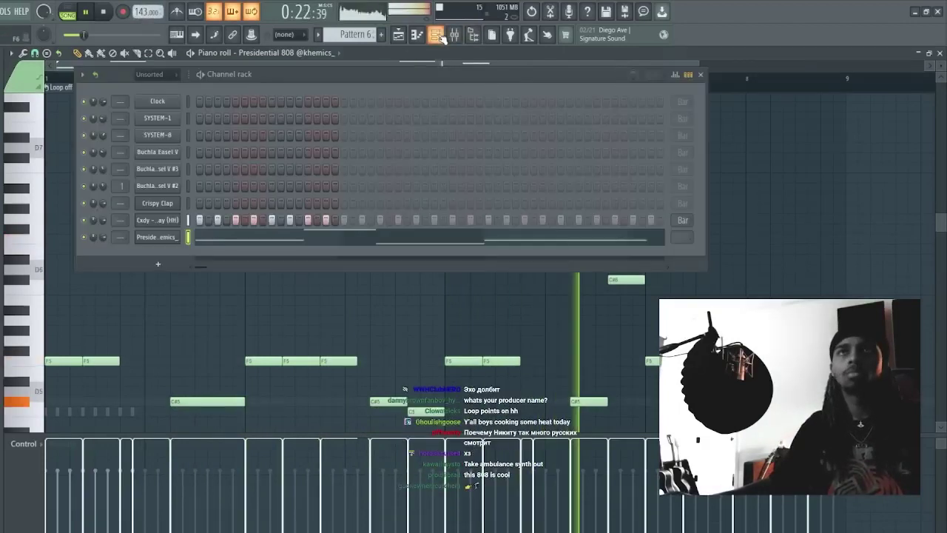
left_click(397, 35)
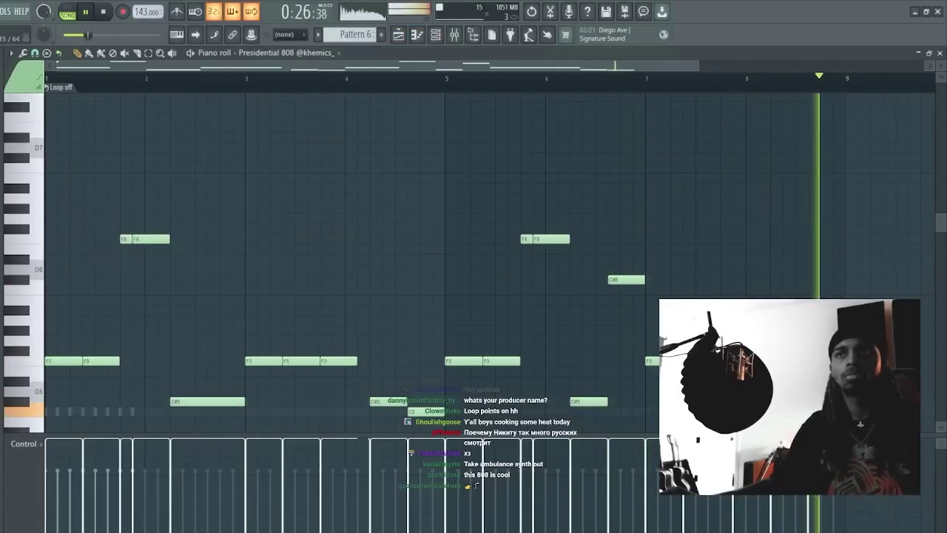
left_click(388, 269)
right_click(390, 270)
key("Escape")
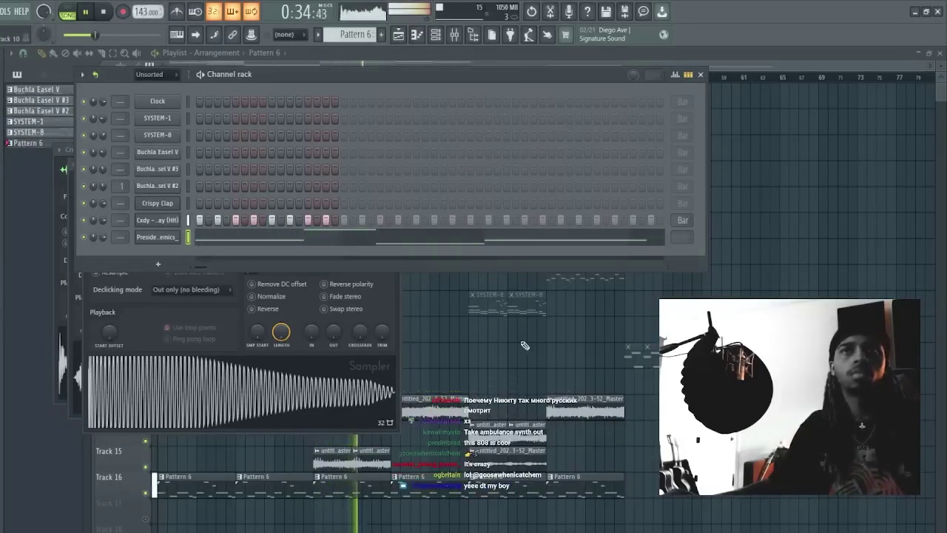
Step: Try all Presidential 808 notes a semitone lower against the melody clip, and restore their original pitch
double_click(462, 404)
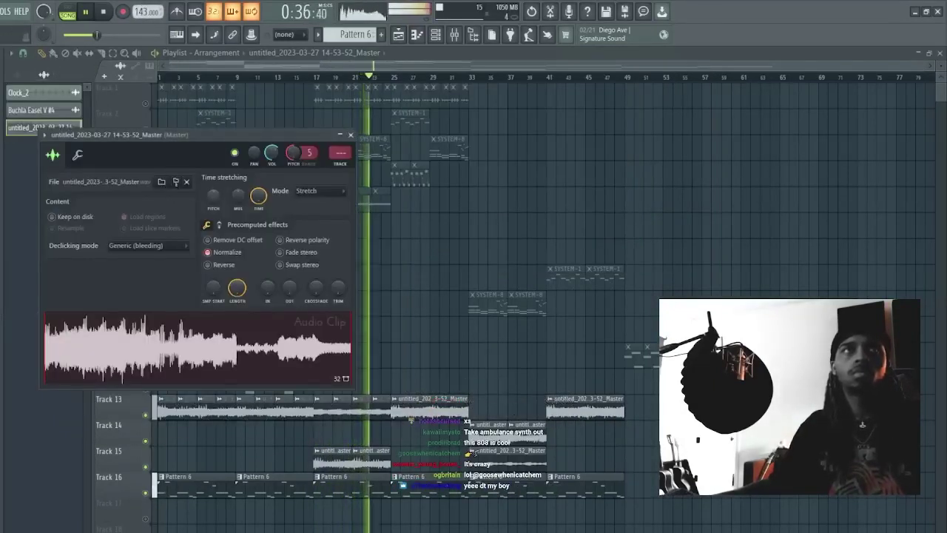
left_click(436, 36)
scroll(154, 80, "up", 1)
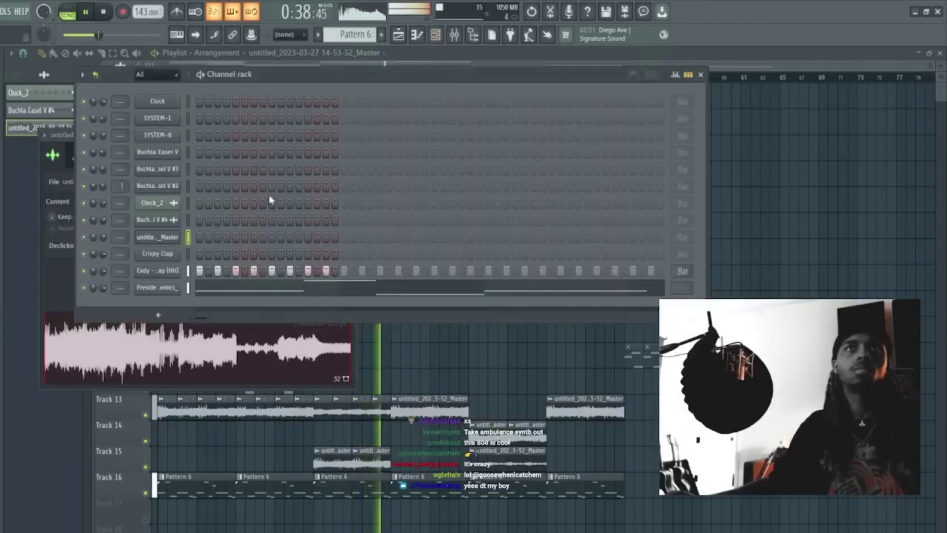
left_click(330, 289)
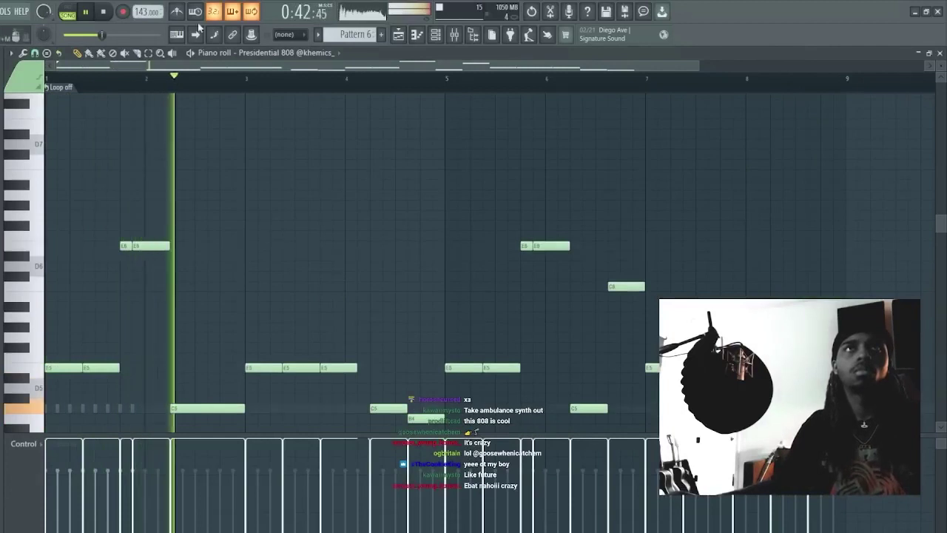
key("F6")
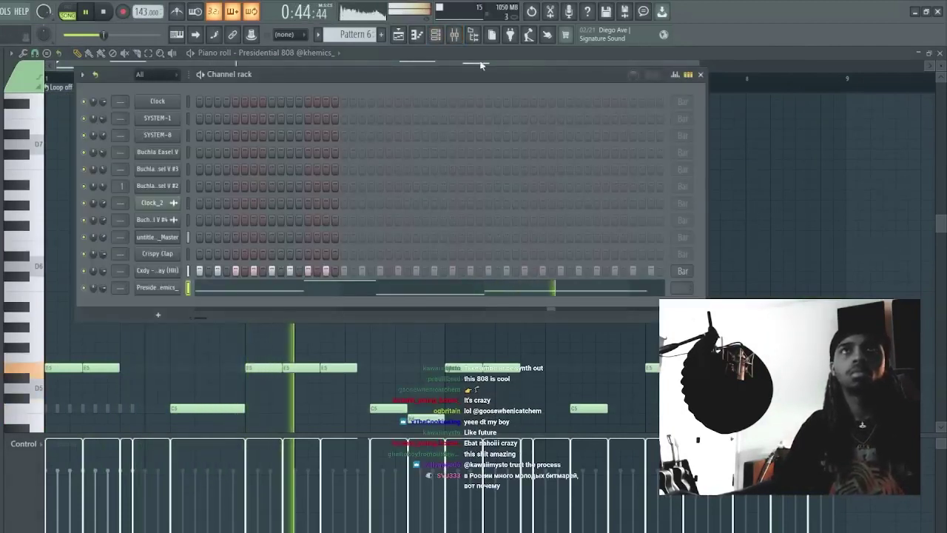
key("shift+Up")
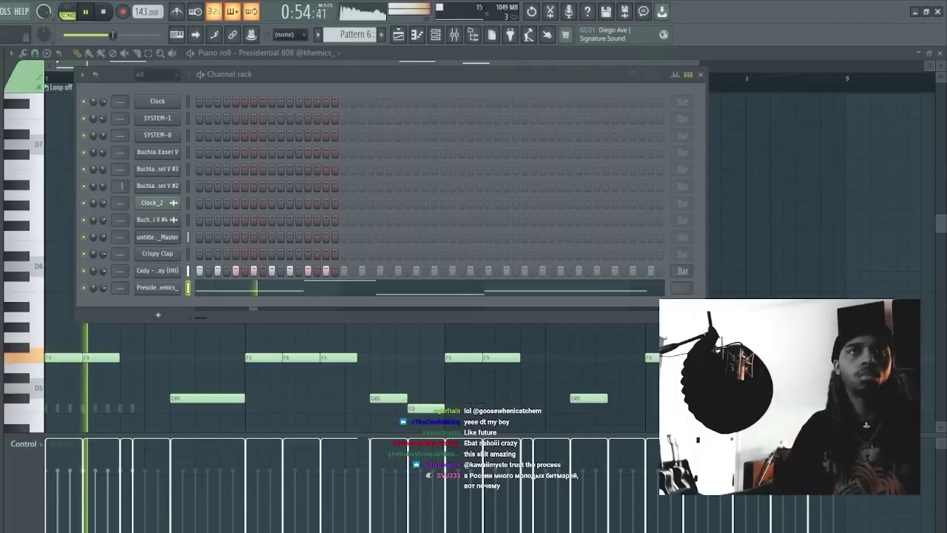
Step: Add the Breakf…emics_ sample to the channel rack as a new channel
left_click_drag(6, 368, 256, 118)
left_click(212, 75)
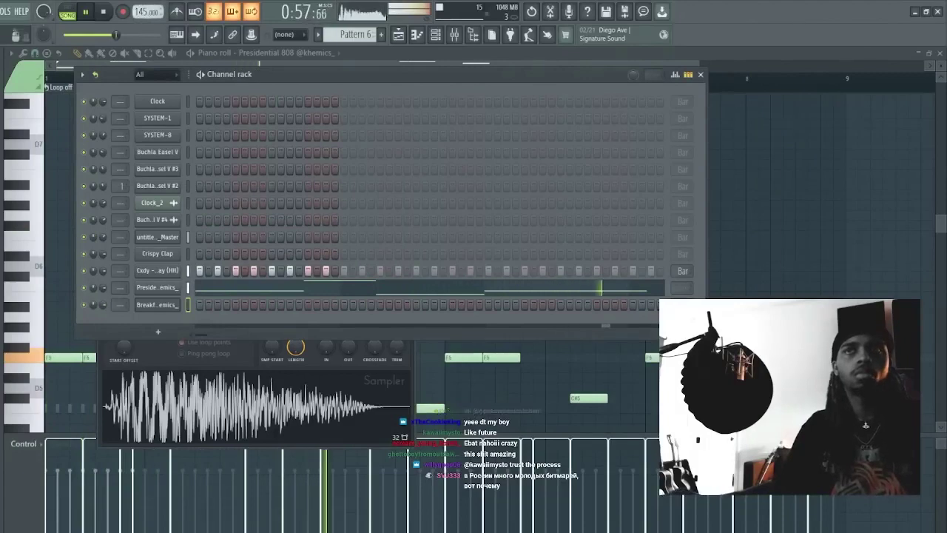
Step: Add an extra hi-hat hit just after the first one in the Cxdy - Clay (HH) one-bar loop
right_click(171, 273)
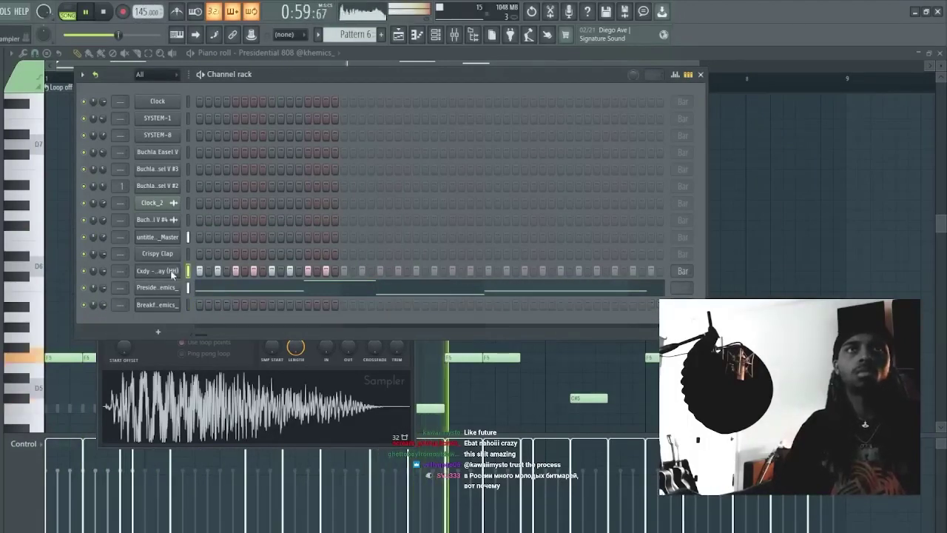
left_click(216, 241)
scroll(214, 272, "up", 10)
left_click(275, 285)
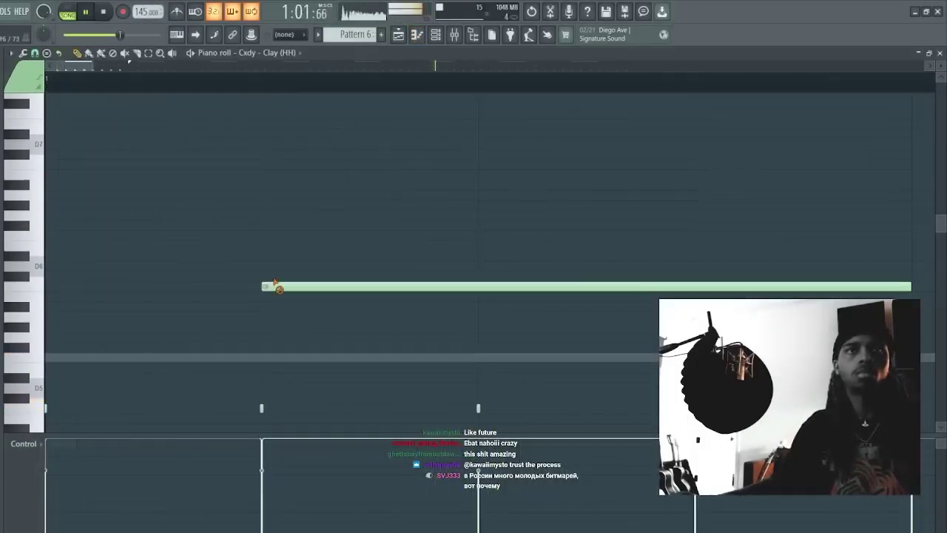
right_click(275, 285)
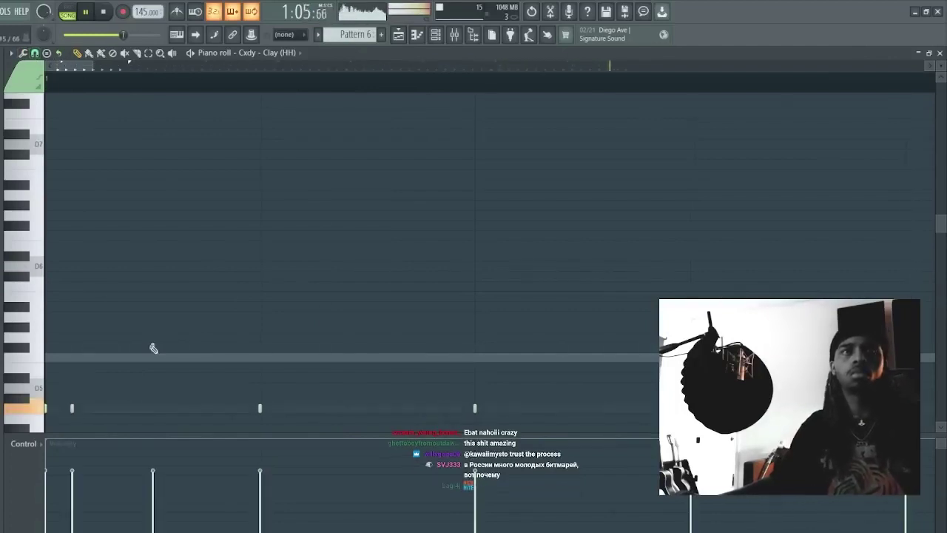
key("Escape")
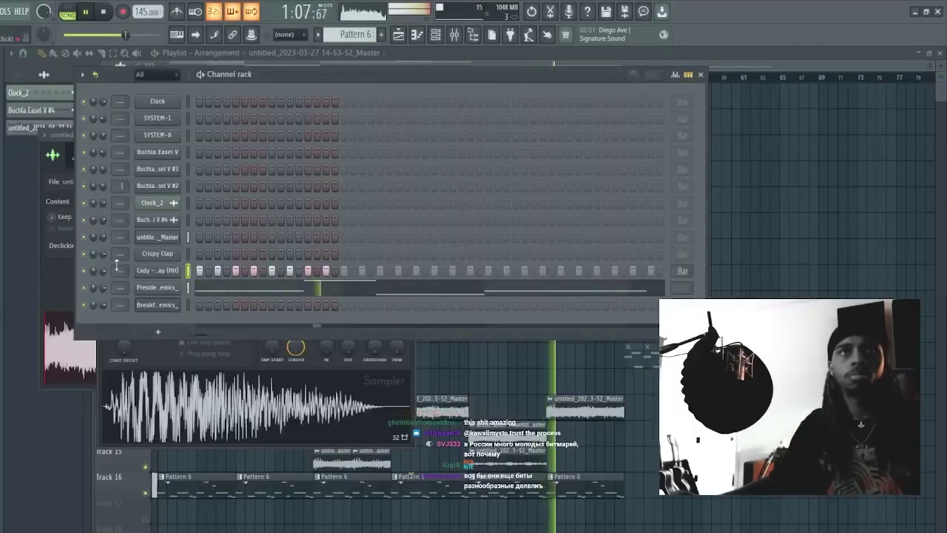
key("F7")
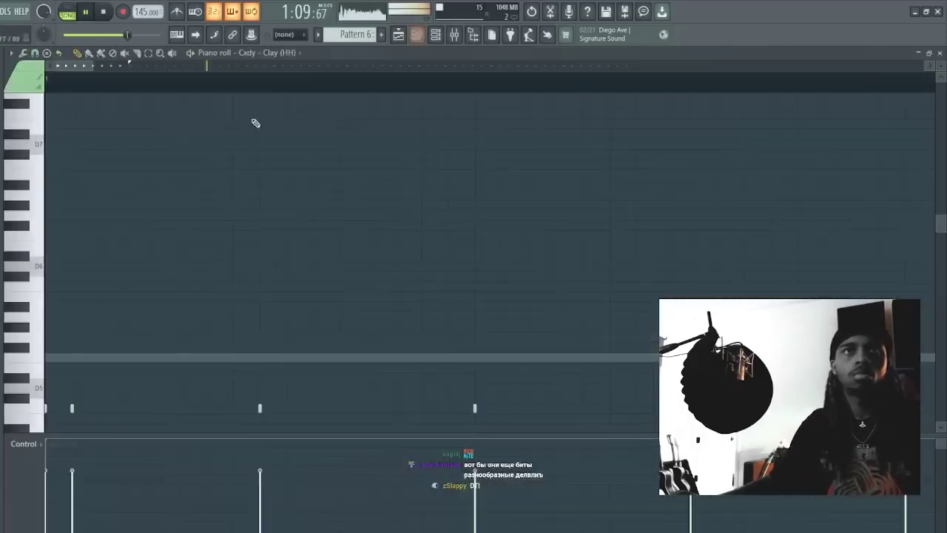
left_click_drag(110, 66, 207, 66)
scroll(446, 353, "down", 2)
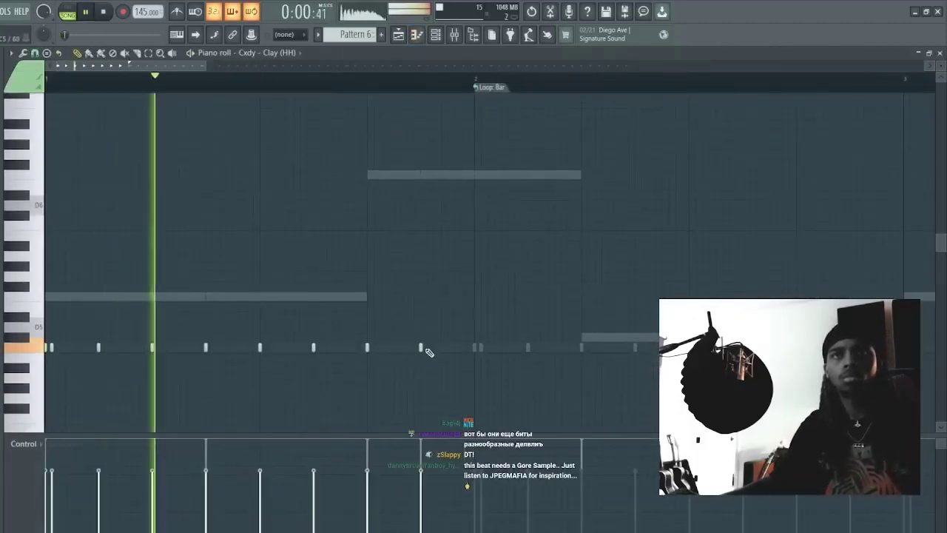
Step: Return to the playlist arrangement and set bars 1 to 8 as the playback loop
key("Escape")
left_click(501, 465)
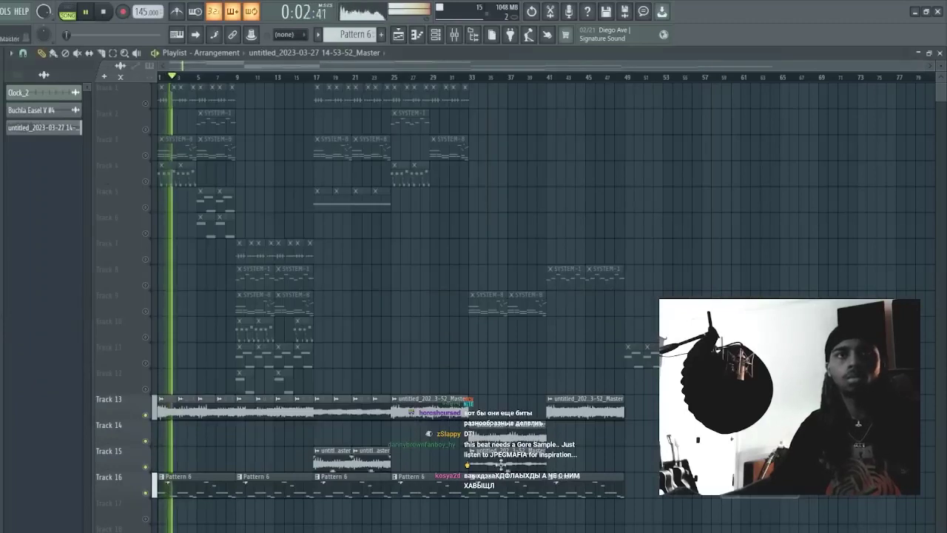
left_click_drag(242, 79, 37, 86)
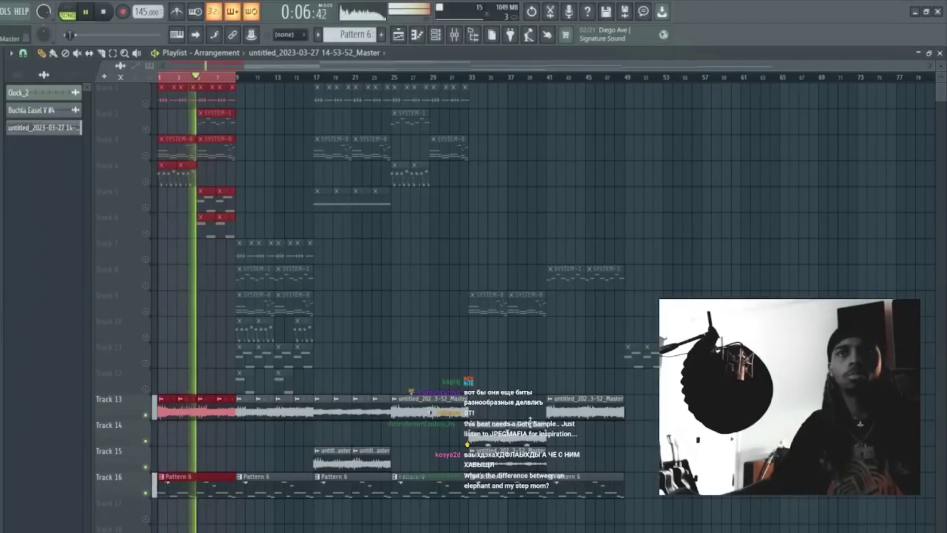
Step: Lengthen the last hi-hat note of bar 1, and extend the loop to two bars without the extra hit after bar 2's start
left_click(438, 36)
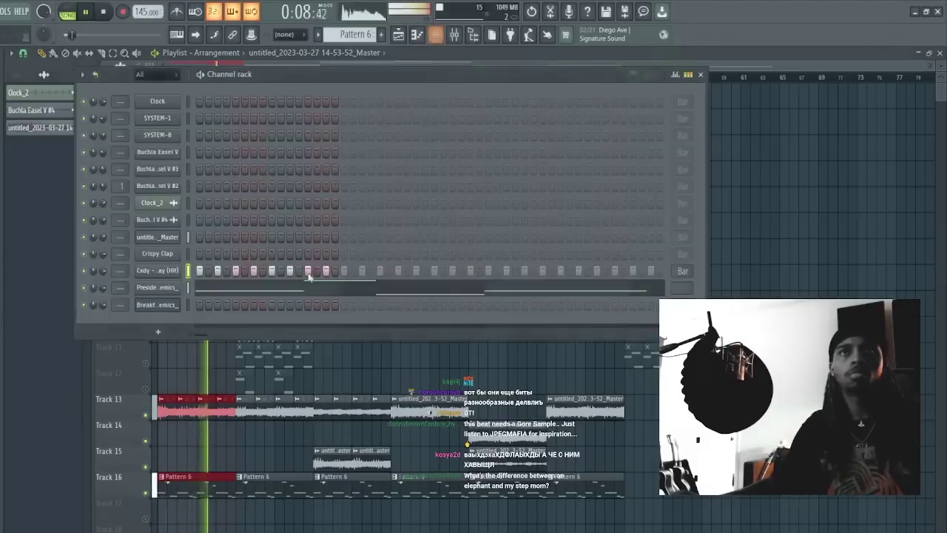
left_click(164, 277)
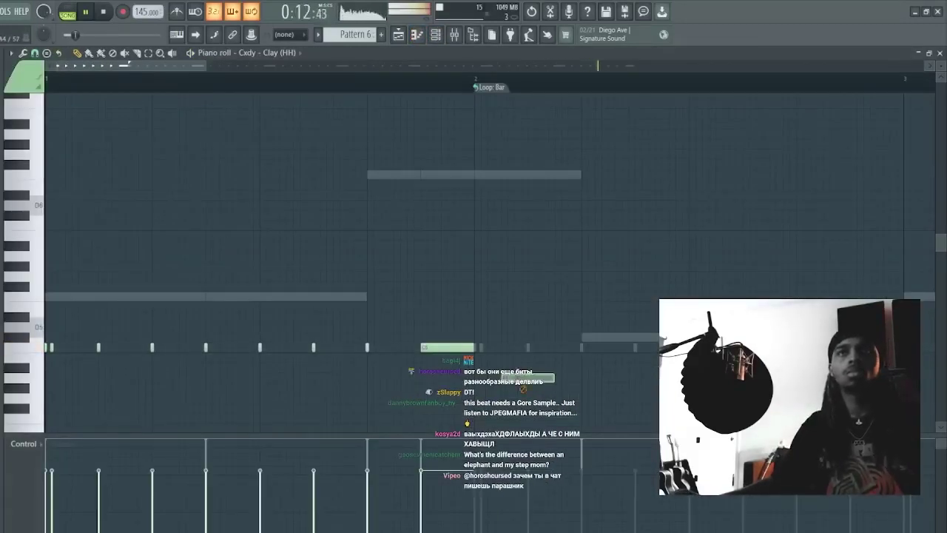
scroll(482, 347, "up", 1)
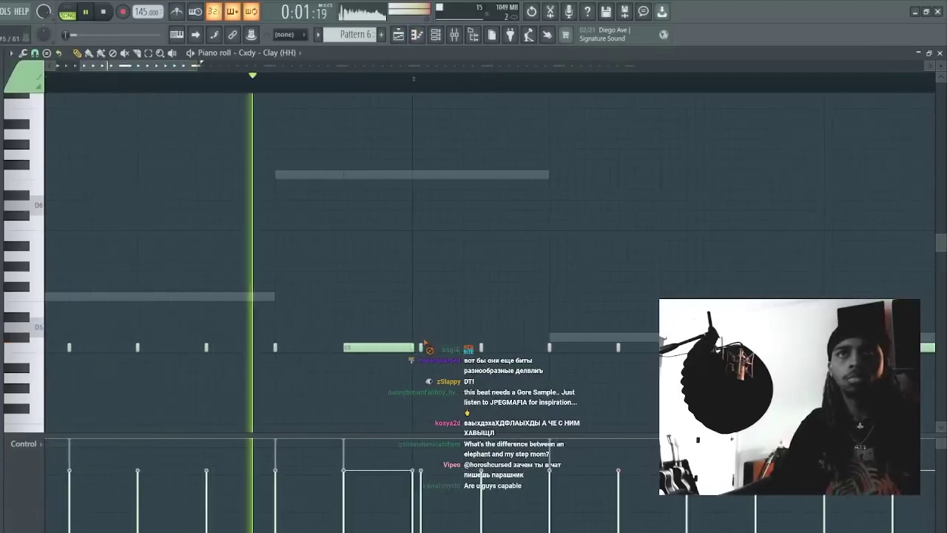
right_click(422, 347)
Step: Try two low notes at the end of bar 1 in the hi-hat part, moved down to D4
left_click(313, 423)
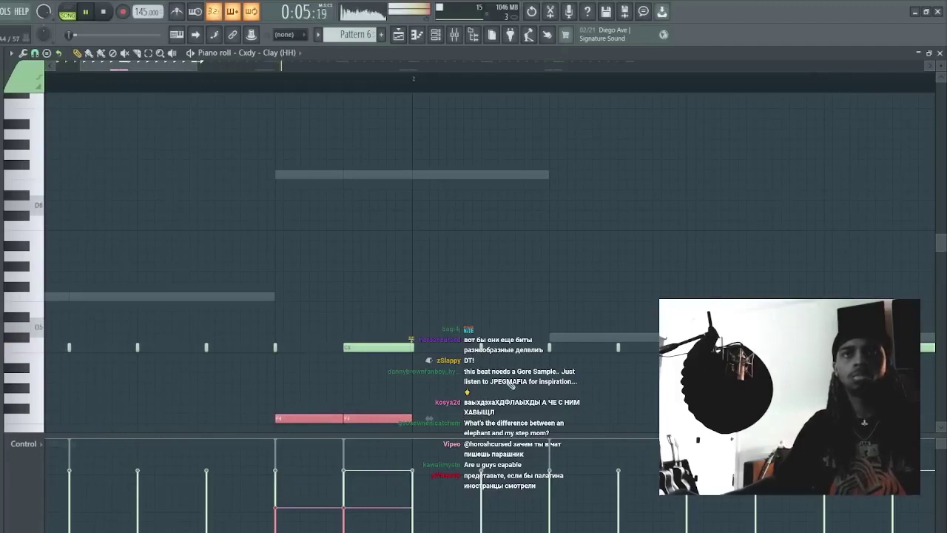
key("shift+Down")
key("shift+Down")
key("shift+Down")
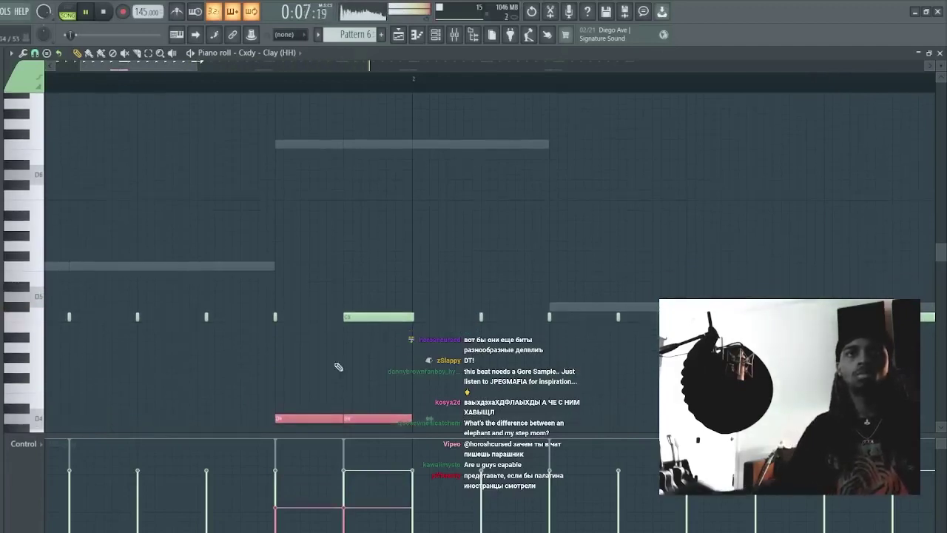
scroll(485, 353, "up", 1)
Step: Place a hit on step 9 of the Breakf…emics_ channel, and delete the two D4 notes from the hi-hat part
left_click(438, 35)
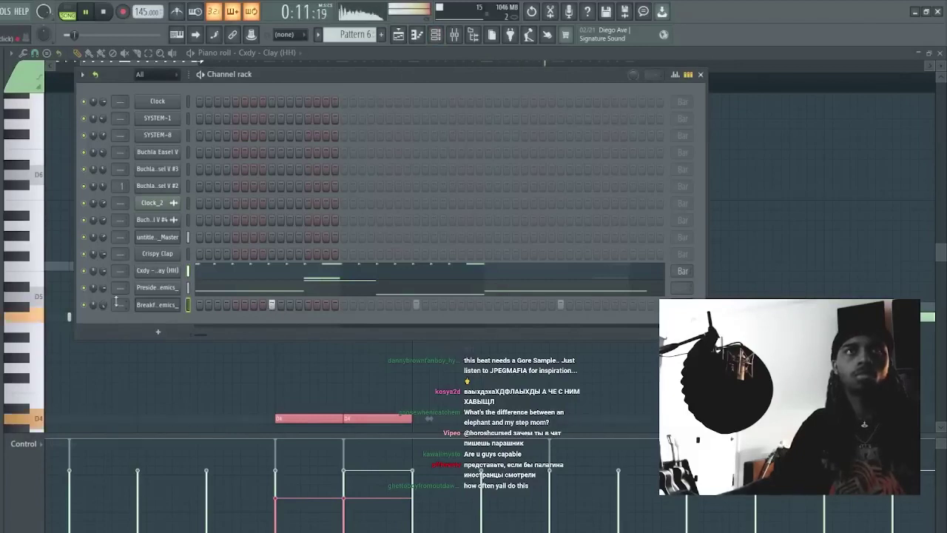
right_click(405, 419)
right_click(326, 420)
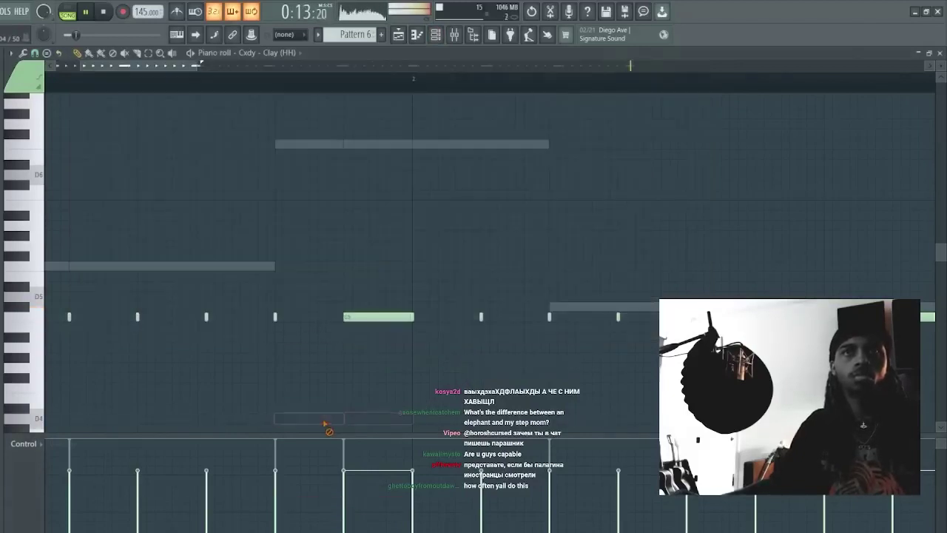
left_click(433, 35)
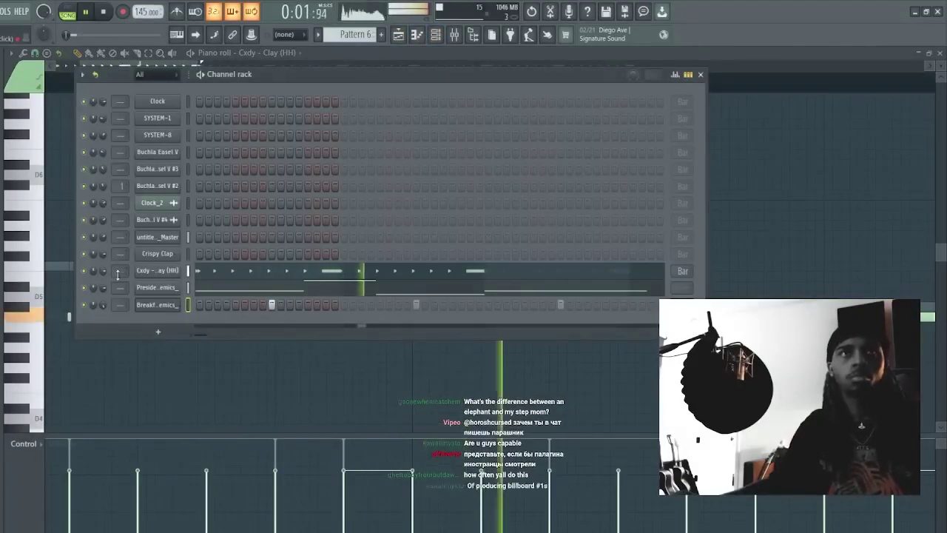
left_click(216, 289)
key("ctrl+a")
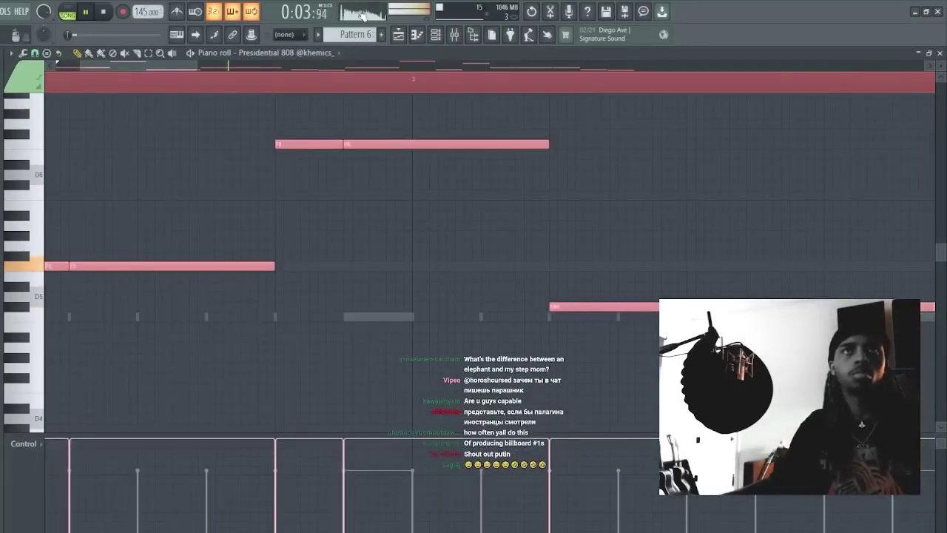
Step: Delete the sixth hi-hat hit of bar 2 and set the project tempo to 146 BPM
left_click(442, 34)
left_click(391, 273)
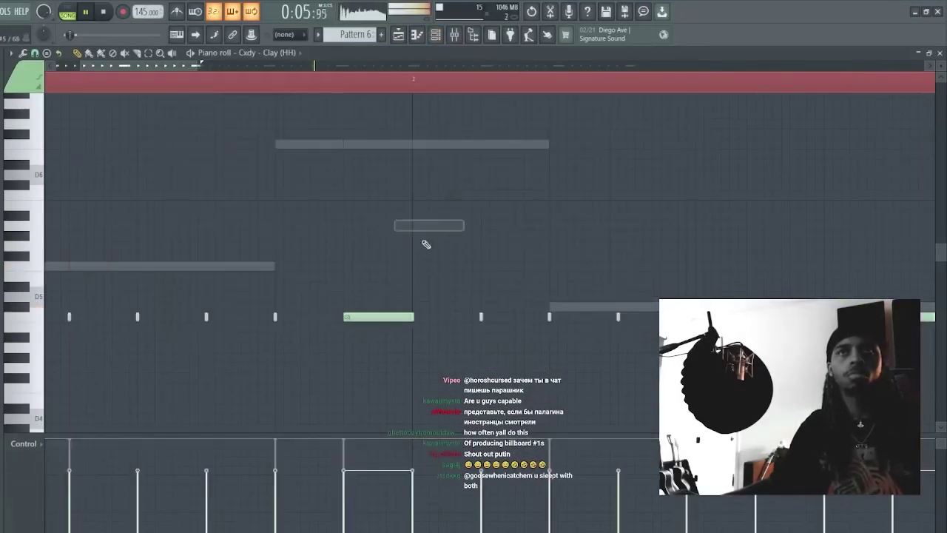
left_click_drag(200, 66, 217, 67)
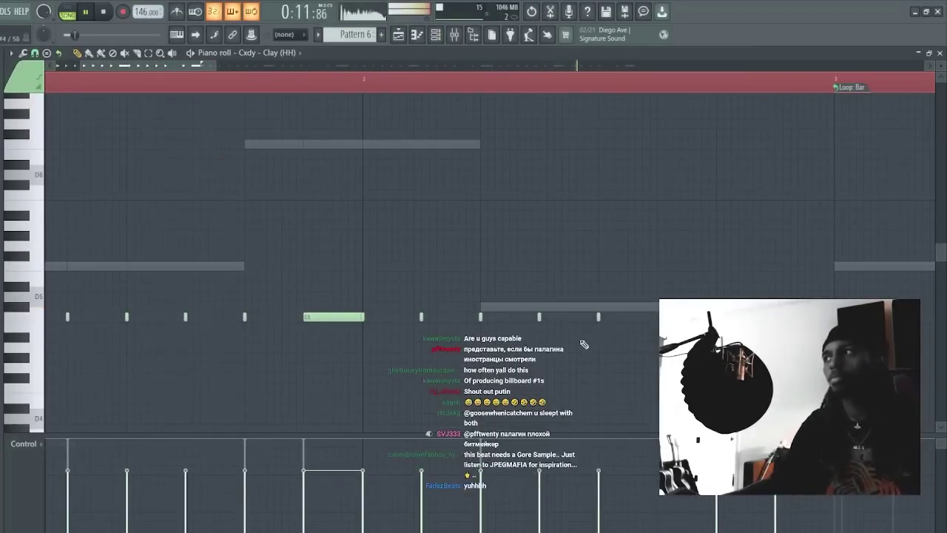
Step: Place a Crispy Clap hit on step 31 of Pattern 6 and clear the loop selection in the playlist
key("Escape")
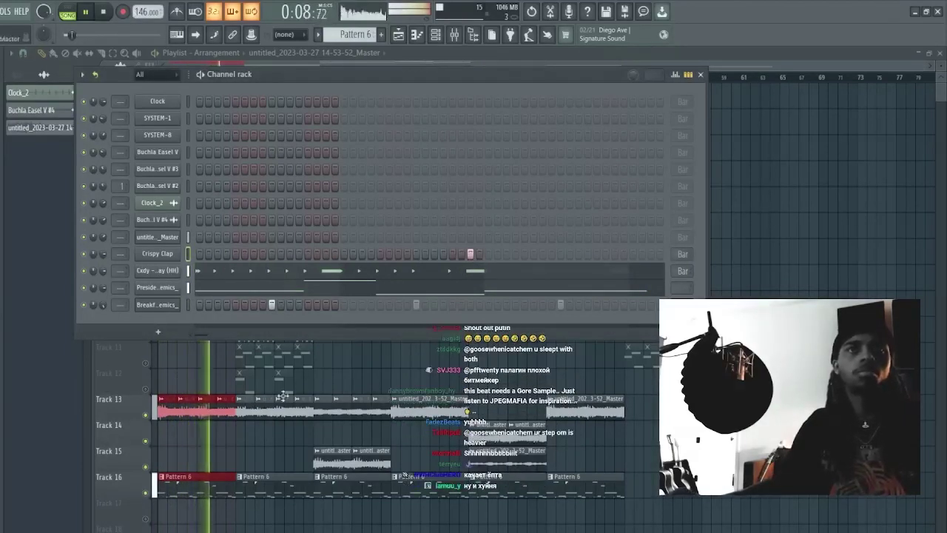
left_click(287, 435)
right_click(291, 441)
left_click_drag(160, 79, 234, 80)
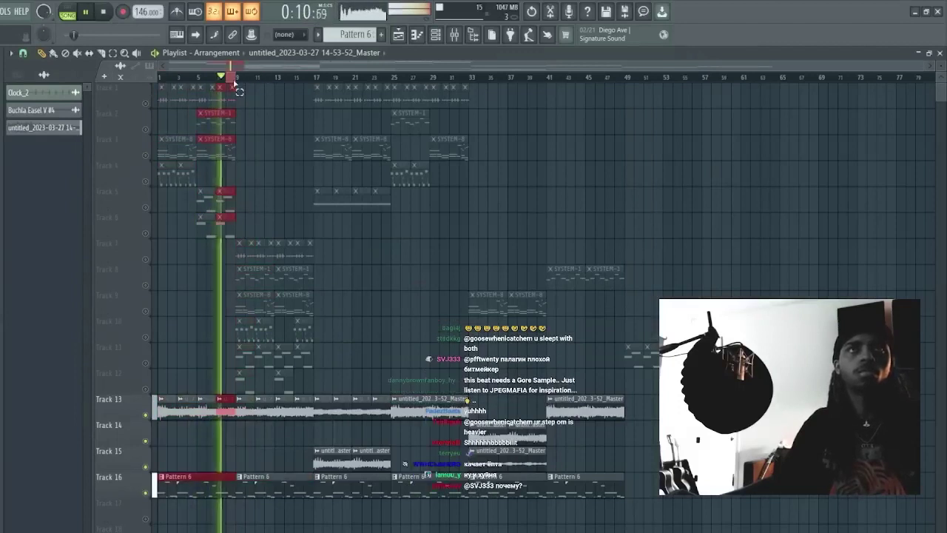
right_click(234, 82)
left_click(441, 36)
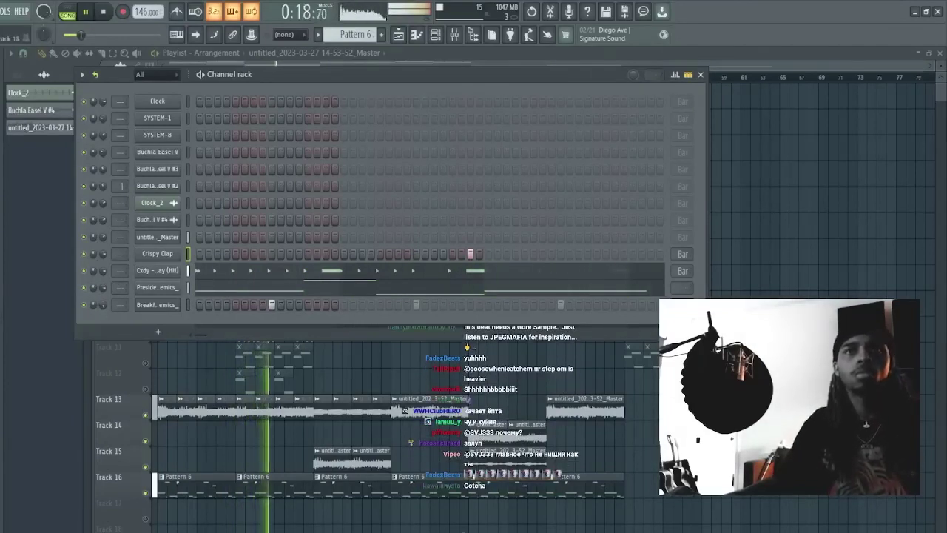
left_click(464, 530)
right_click(466, 530)
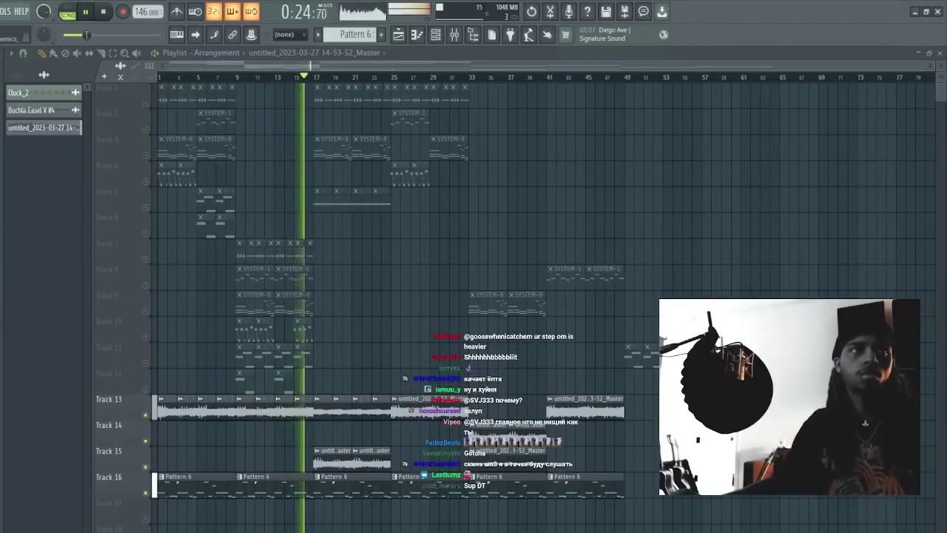
Step: Inspect the Presidential 808 notes of Pattern 6 and replay the arrangement from about bar 16
key("F6")
left_click(435, 35)
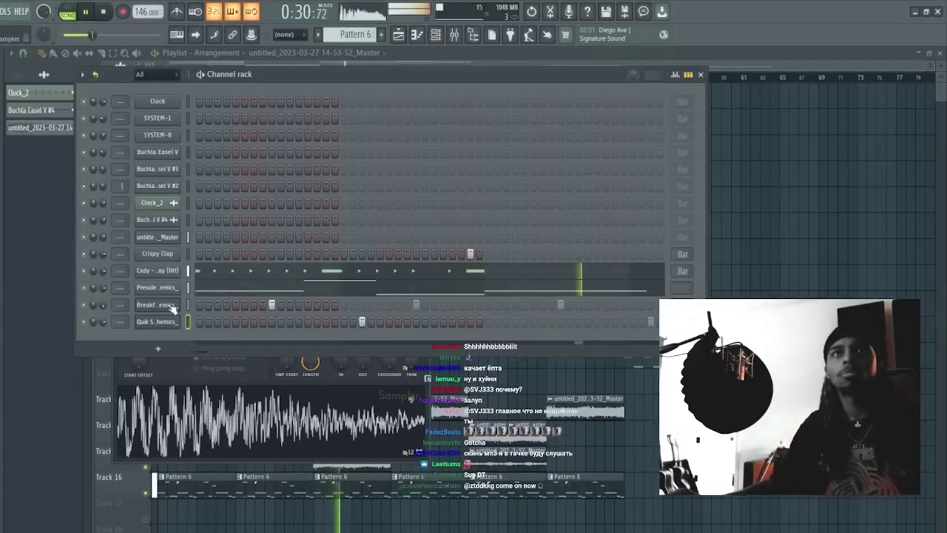
left_click(208, 289)
key("ctrl+a")
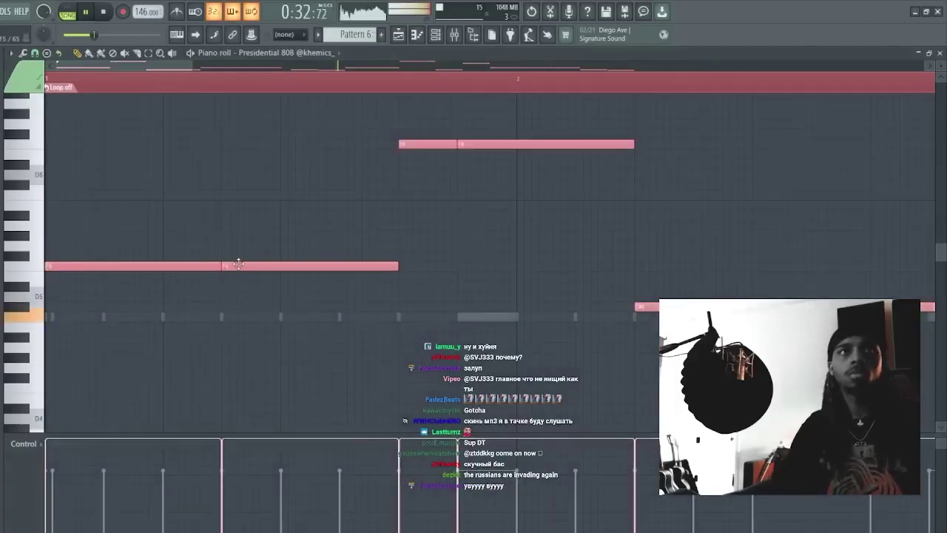
key("Escape")
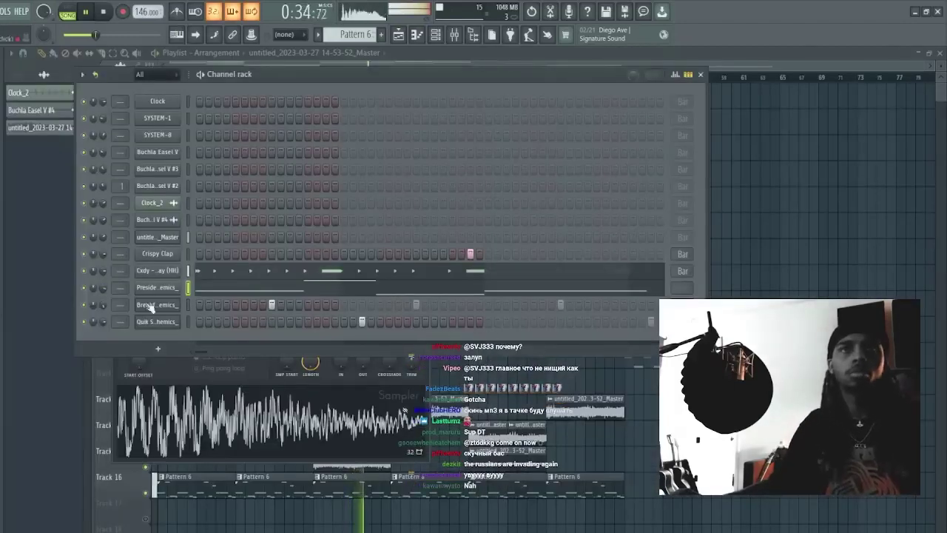
key("F5")
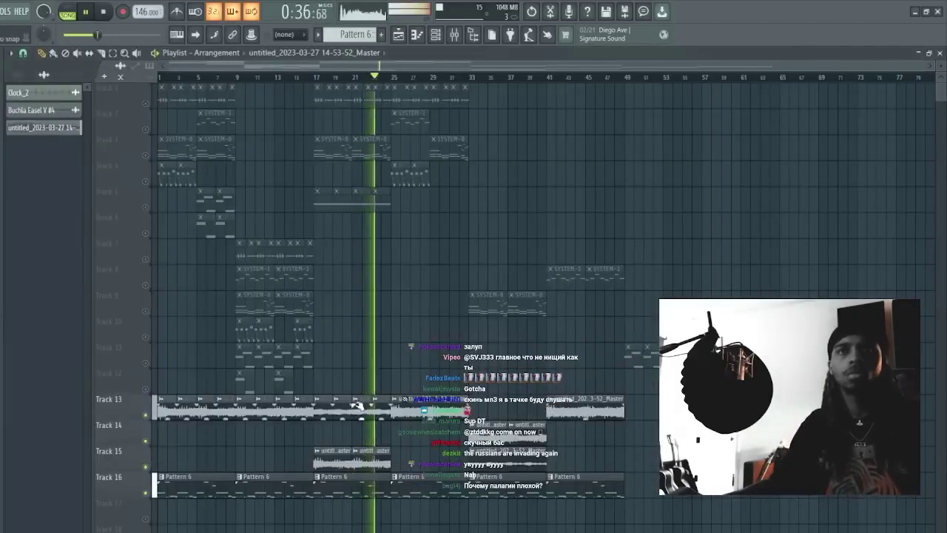
key("space")
key("space")
left_click(304, 77)
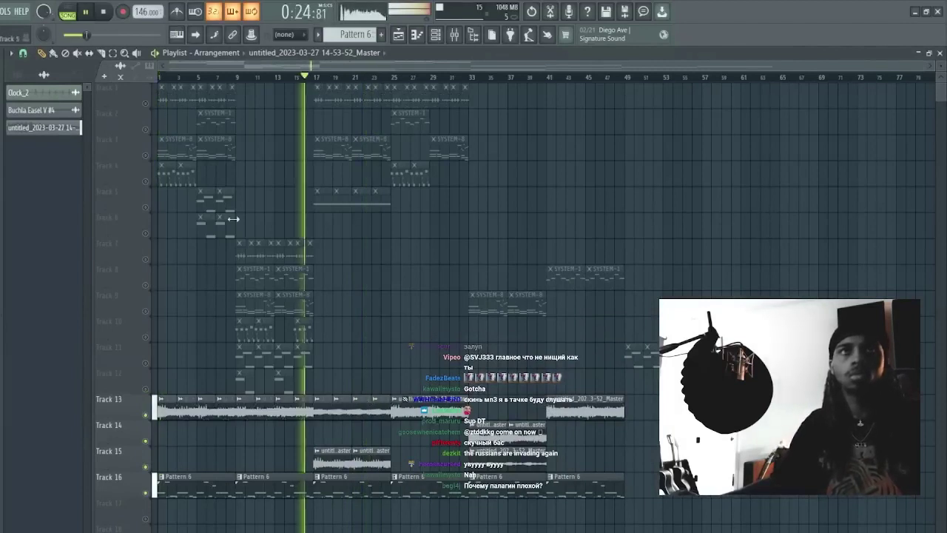
Step: Audition the arrangement without the two Track 15 clips at bar 17 and without Track 16's drums, and move those clips to muted Track 12
left_click(145, 493)
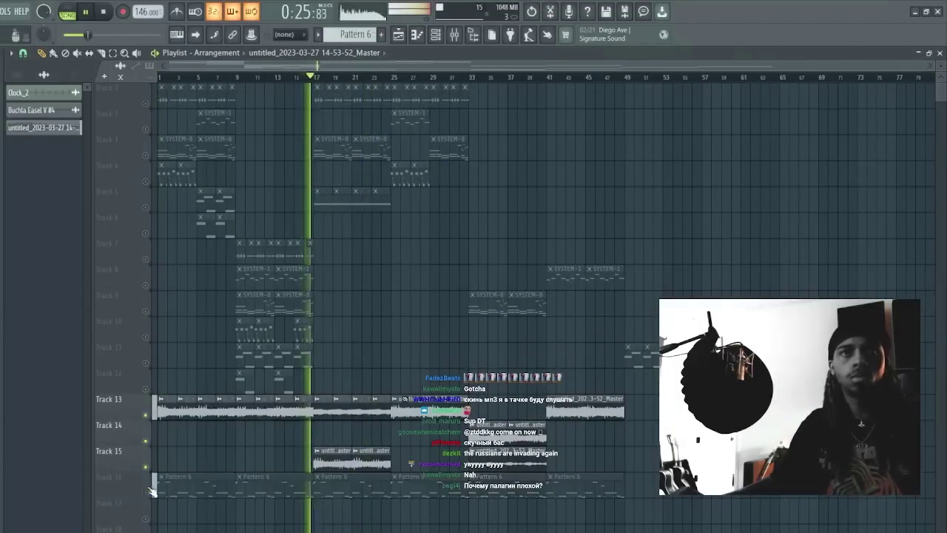
right_click(363, 452)
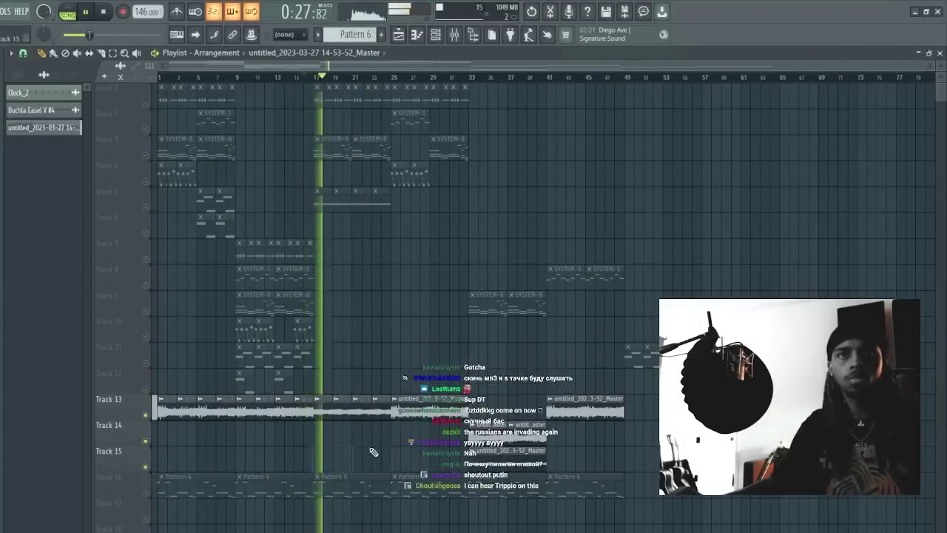
left_click(146, 494)
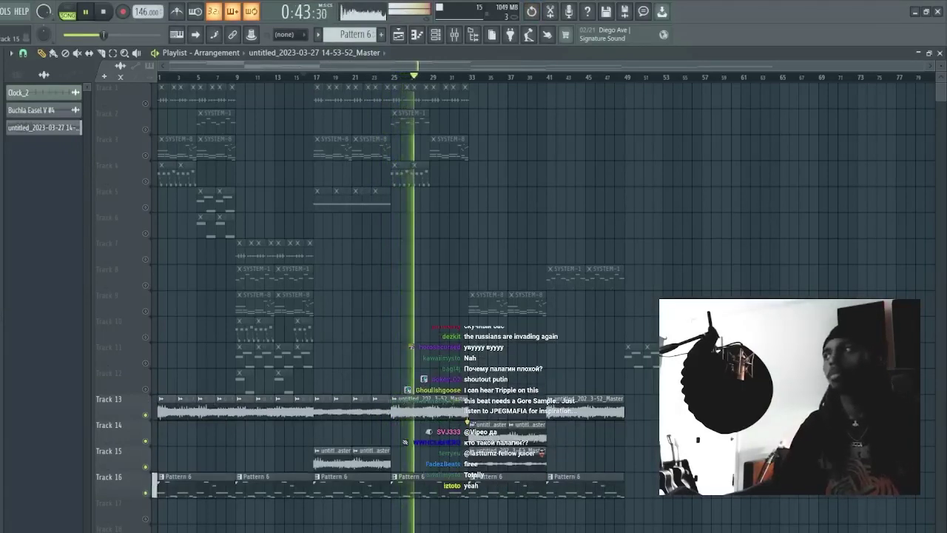
left_click_drag(333, 456, 335, 377)
Step: Add the Port Kick sample as a new channel below the Presidential 808 and place a hit on step 1
left_click(434, 35)
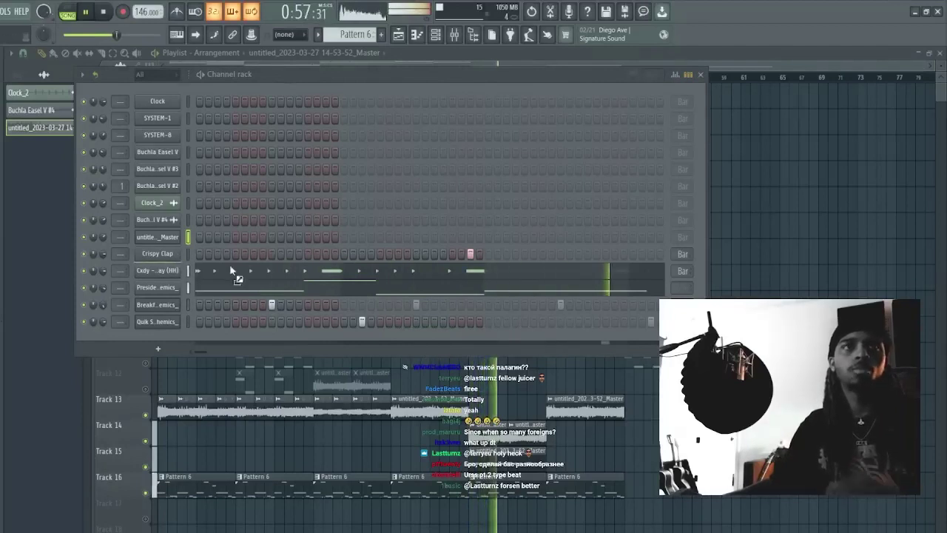
left_click_drag(168, 296, 167, 304)
left_click(200, 304)
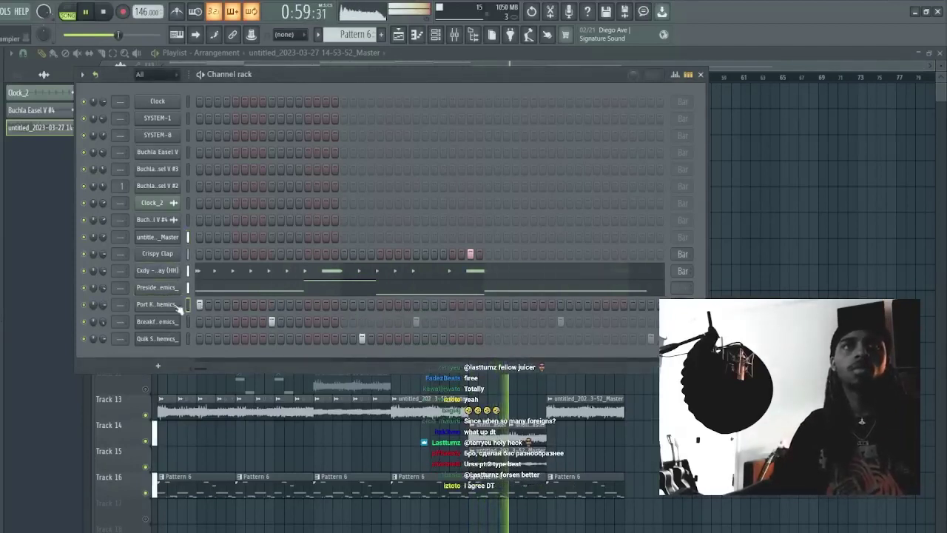
Step: Place C5 Port Kick notes at the start of bars 3, 5 and 7, clearing the stray note in bar 7
key("F7")
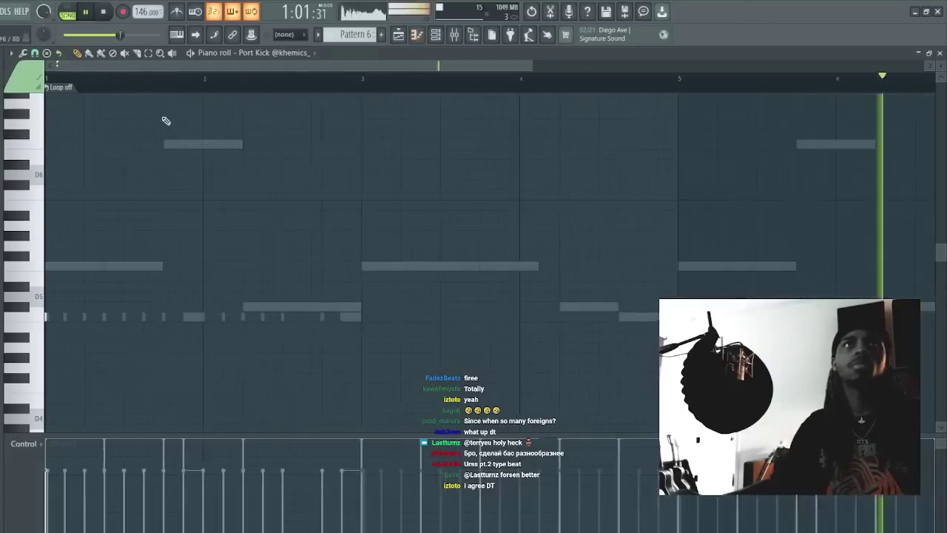
scroll(151, 67, "down", 2)
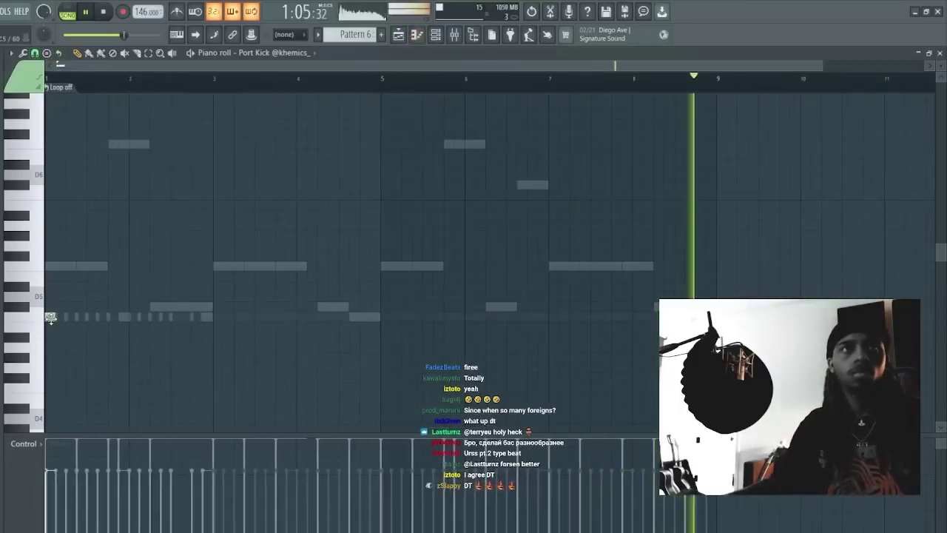
left_click(217, 318)
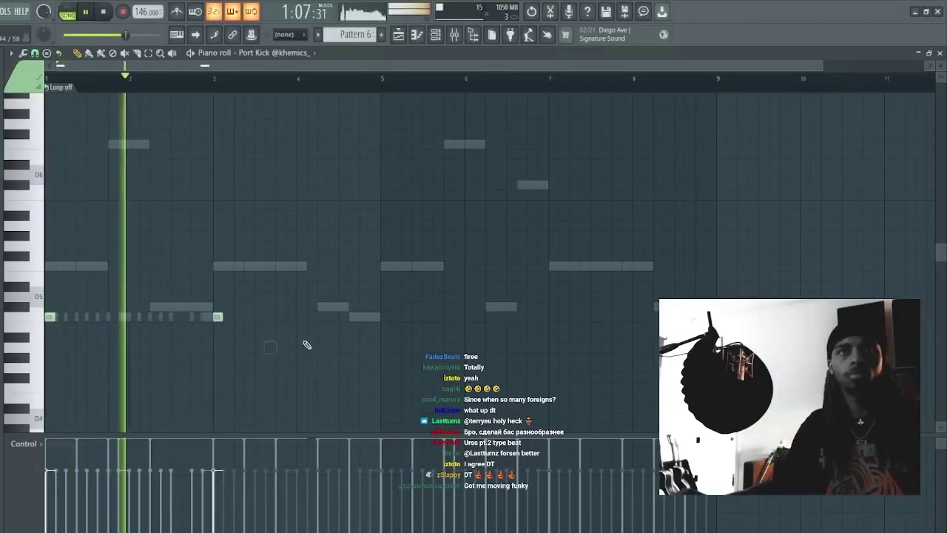
left_click(384, 318)
left_click(553, 317)
left_click(573, 368)
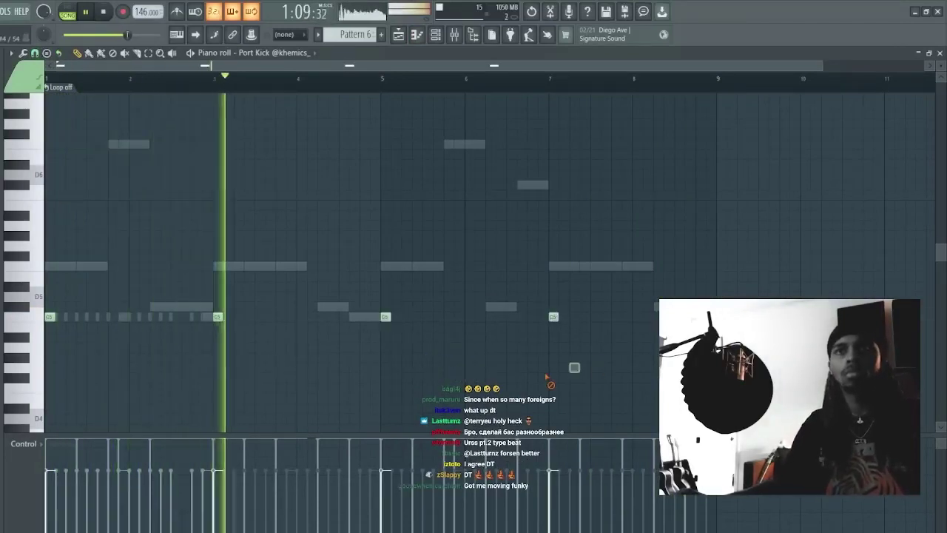
right_click(572, 367)
key("F7")
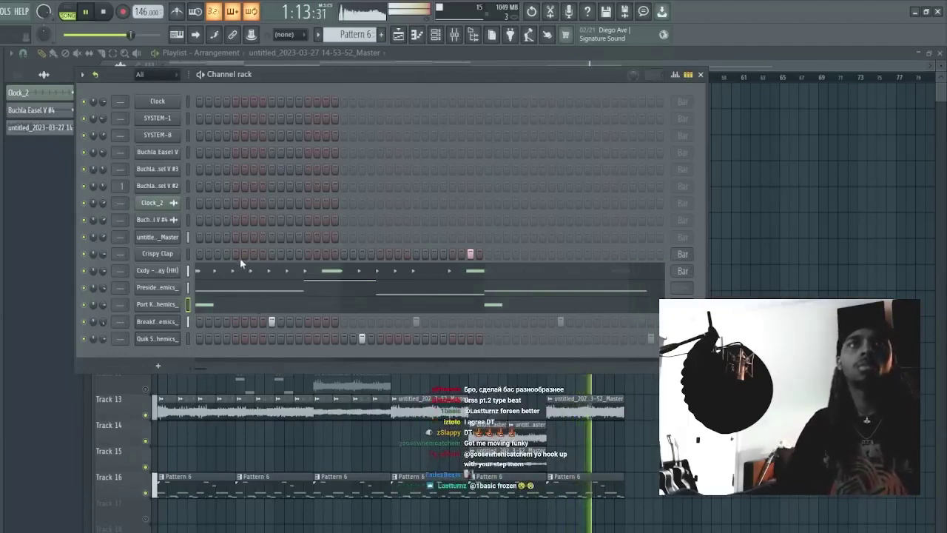
Step: Raise the last Presidential 808 note of bar 8 one octave to C6
left_click(239, 293)
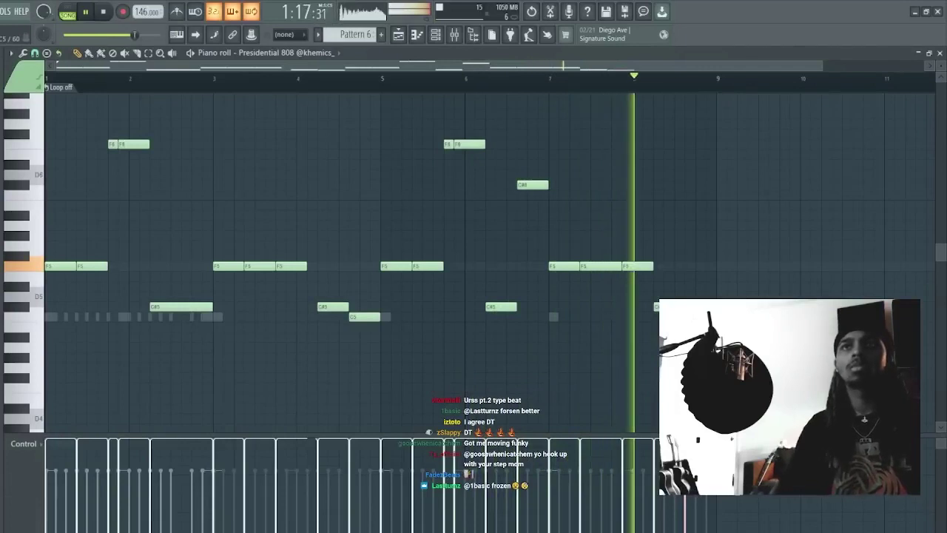
left_click(700, 317, "ctrl")
key("ctrl+Up")
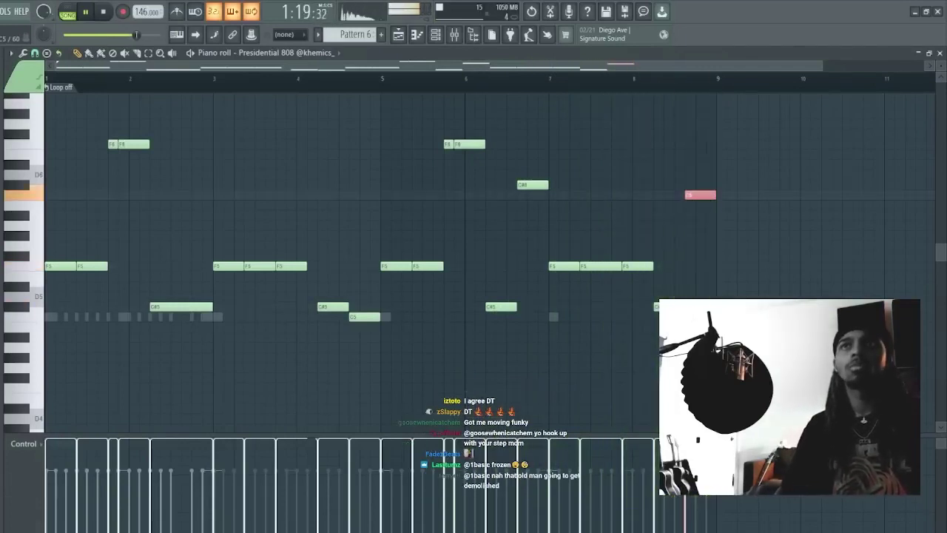
key("F7")
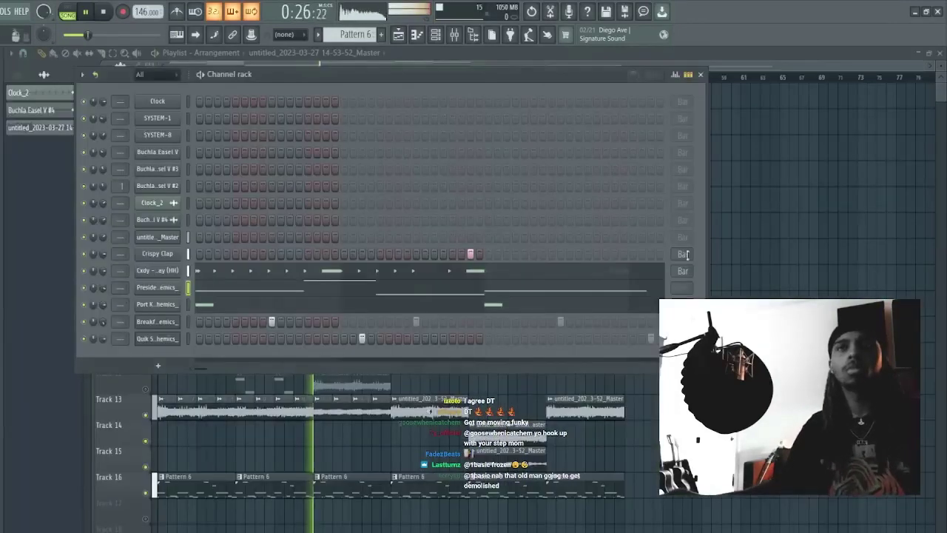
Step: Try a project tempo of 166 BPM and restore it to 146 BPM
key("F6")
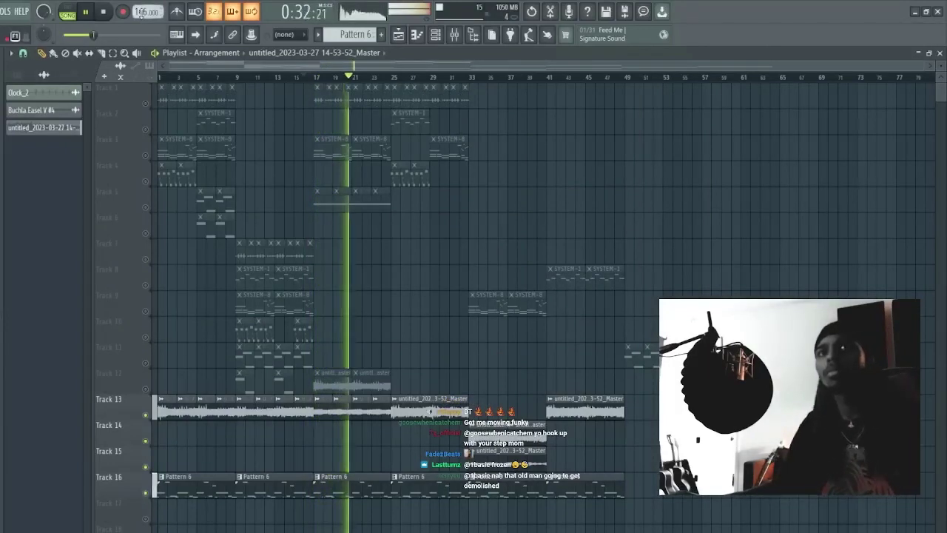
scroll(141, 13, "up", 1)
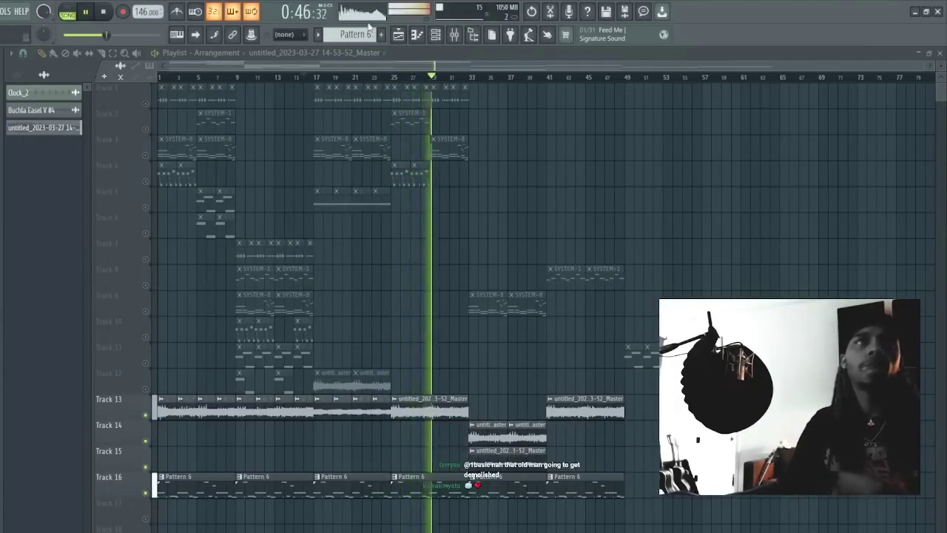
Step: Try two adjacent G#5 notes at beat 2 of bar 2 in the Cxdy - Clay hi-hat part
left_click(435, 35)
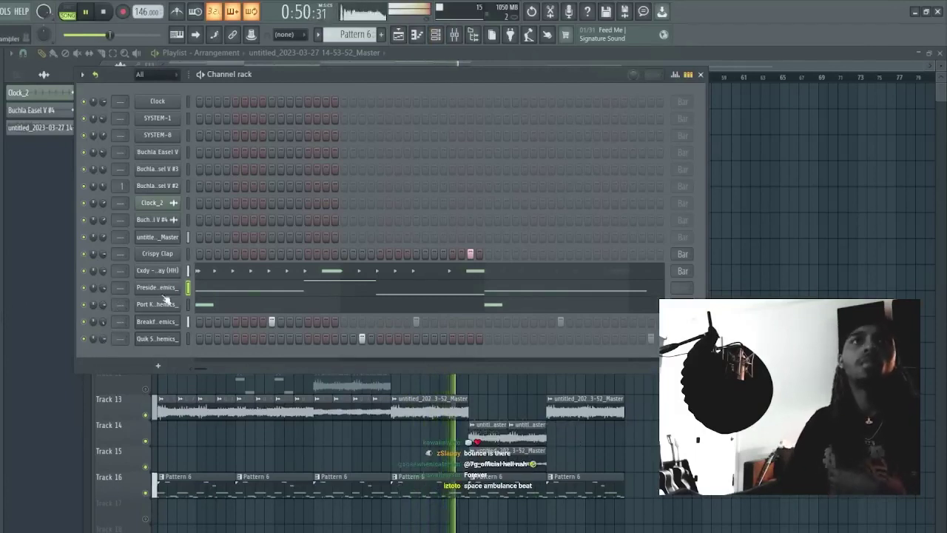
left_click(224, 279)
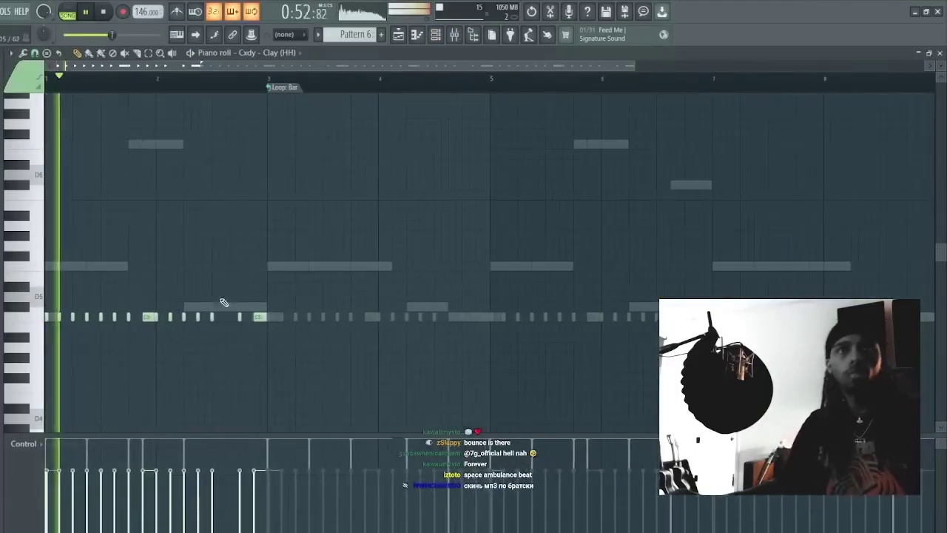
left_click(190, 235)
left_click(206, 235)
left_click_drag(178, 252, 247, 153, "ctrl")
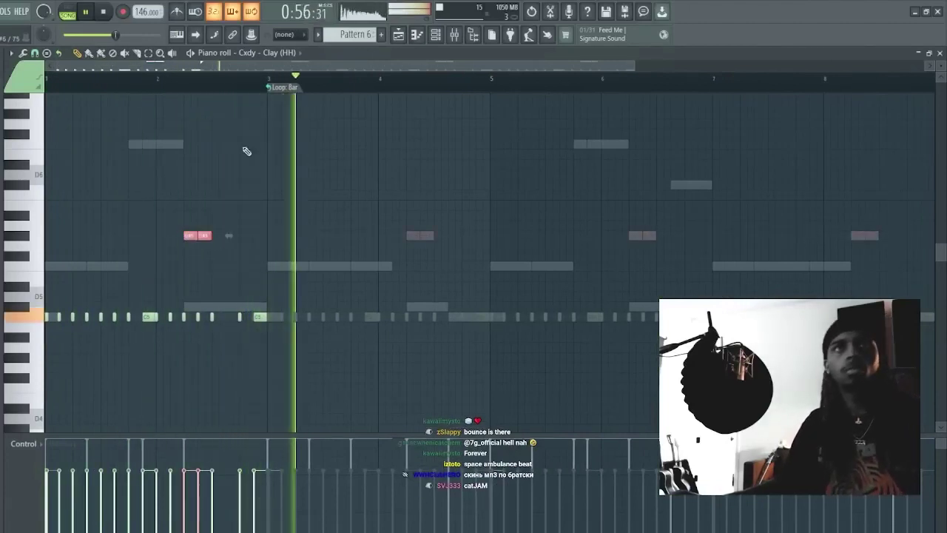
Step: Replace the two G#5 hi-hat notes with a single G#5 note at beat 2 of bar 2
scroll(248, 153, "up", 3)
scroll(199, 236, "up", 5)
left_click(264, 79, "ctrl")
right_click(700, 238)
right_click(773, 236)
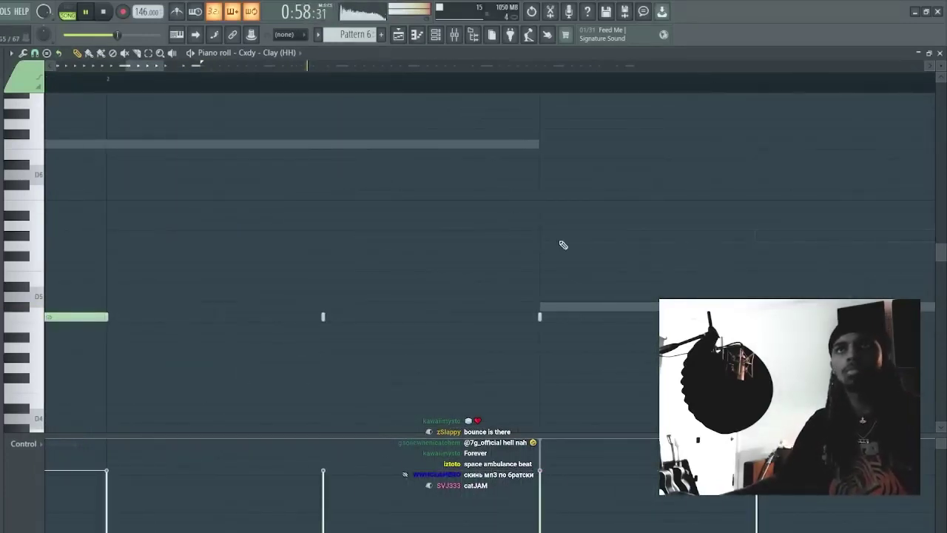
left_click(547, 236)
scroll(568, 80, "down", 5)
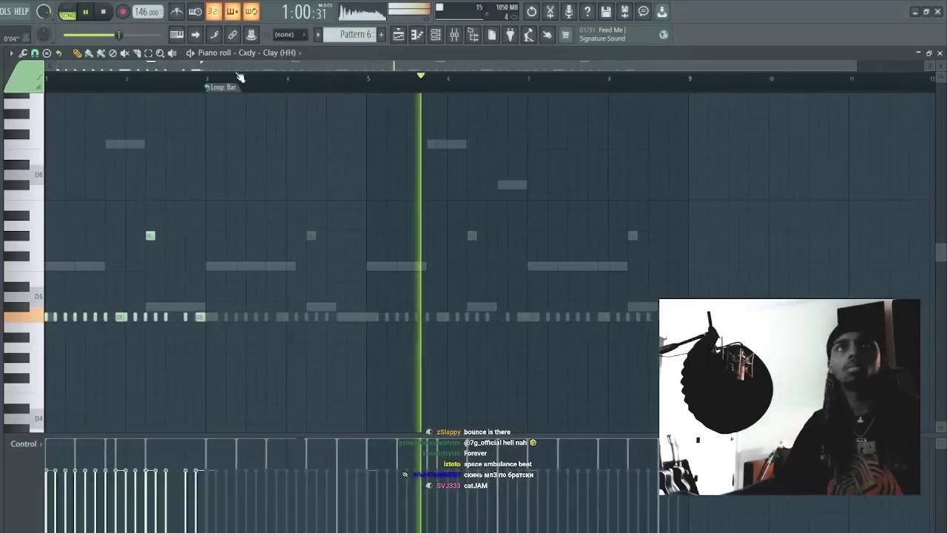
Step: Duplicate bars 1–2 of the hi-hat part into bars 3–4 and delete the copied G#5 note in bar 4
left_click_drag(211, 81, 47, 81)
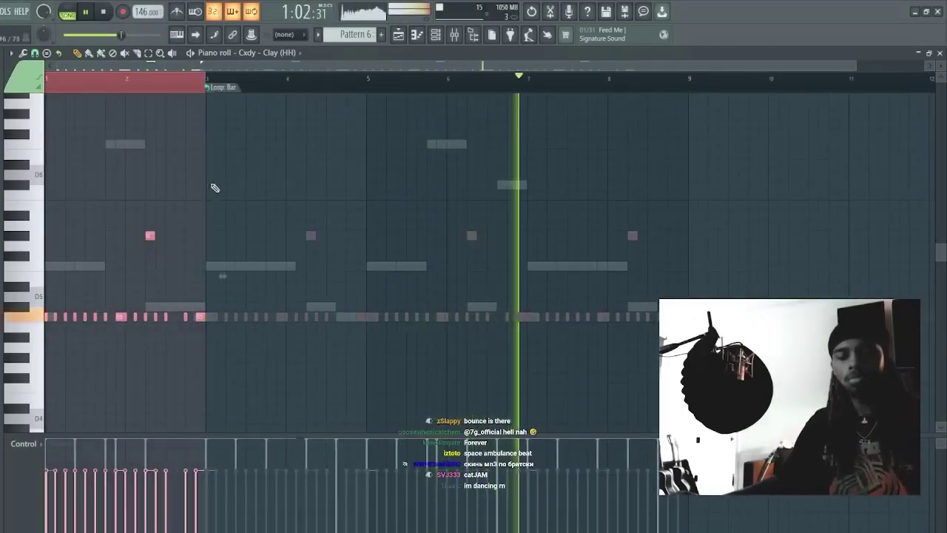
key("ctrl+b")
left_click_drag(335, 240, 305, 235)
key("Delete")
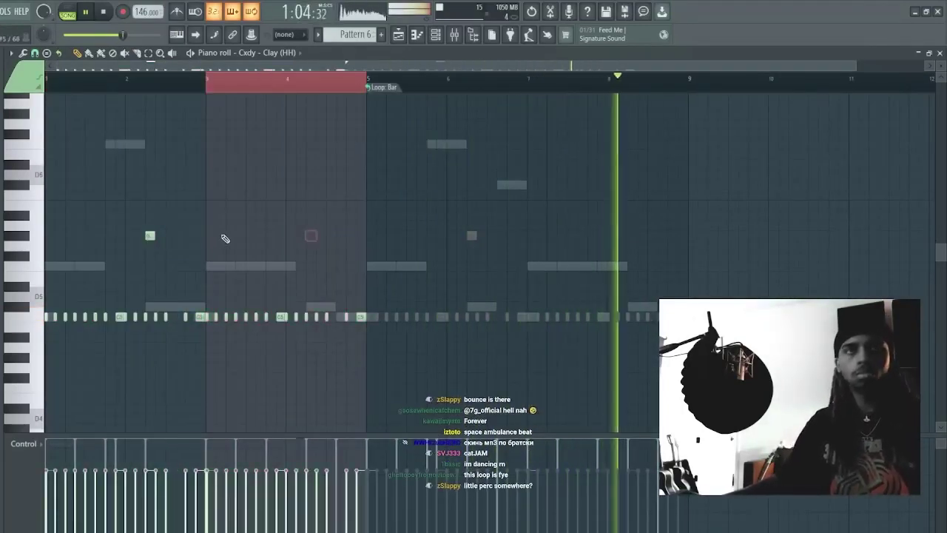
Step: Lower the velocity of the G#5 hi-hat note in bar 2 and remove the stray F5 note at bar 3
left_click_drag(172, 241, 145, 235)
left_click(201, 256)
left_click_drag(200, 256, 208, 263)
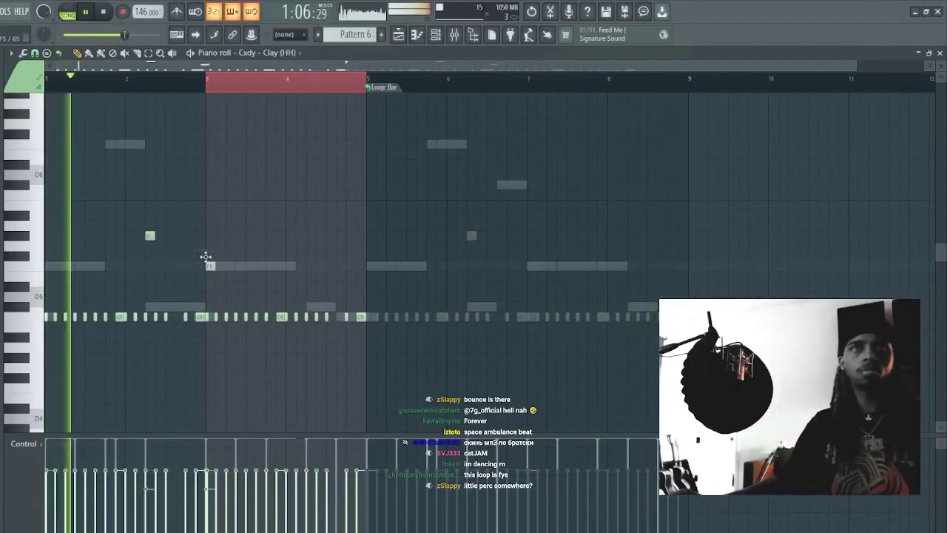
right_click(209, 263)
Step: Transpose the G#5 hi-hat note in bar 2 down three semitones to F5
scroll(288, 65, "up", 3)
scroll(288, 65, "up", 2)
left_click_drag(402, 260, 349, 210)
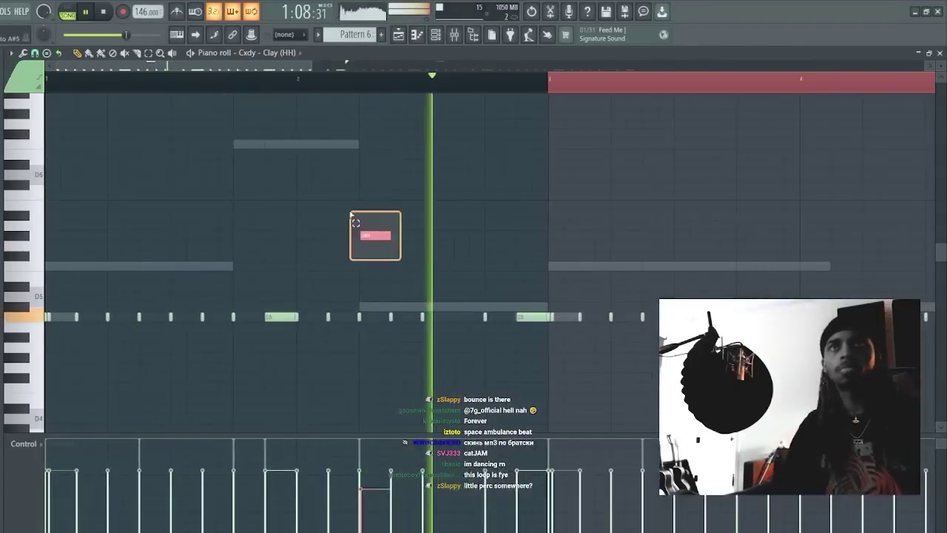
key("shift+Down")
key("shift+Down")
key("shift+Down")
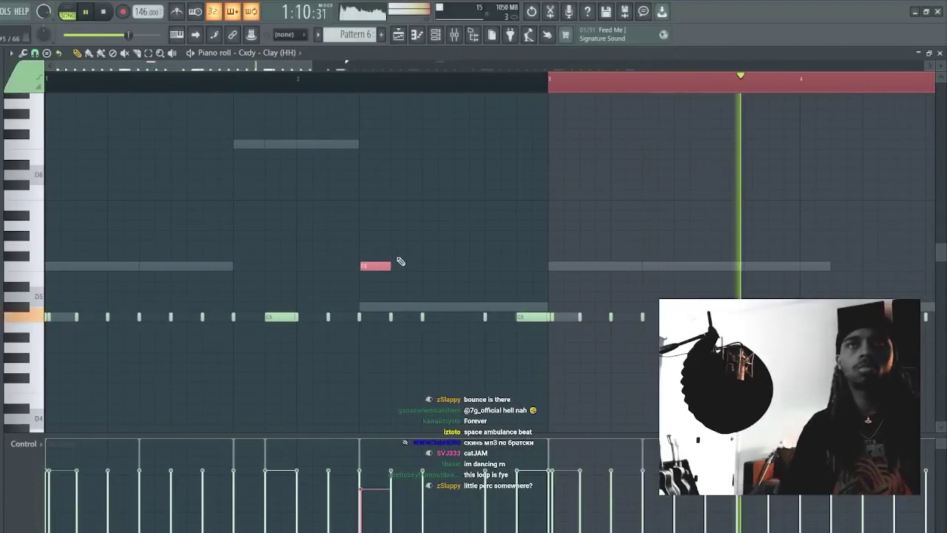
Step: Move the last two hi-hat hits of bar 4 down one octave to C4
left_click_drag(289, 65, 369, 67)
left_click_drag(743, 197, 745, 337)
scroll(745, 333, "down", 1)
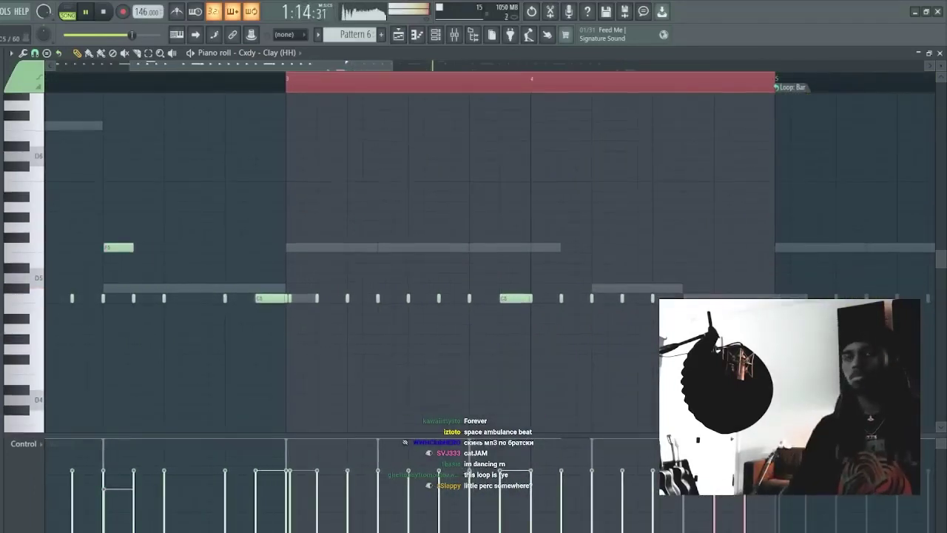
key("Escape")
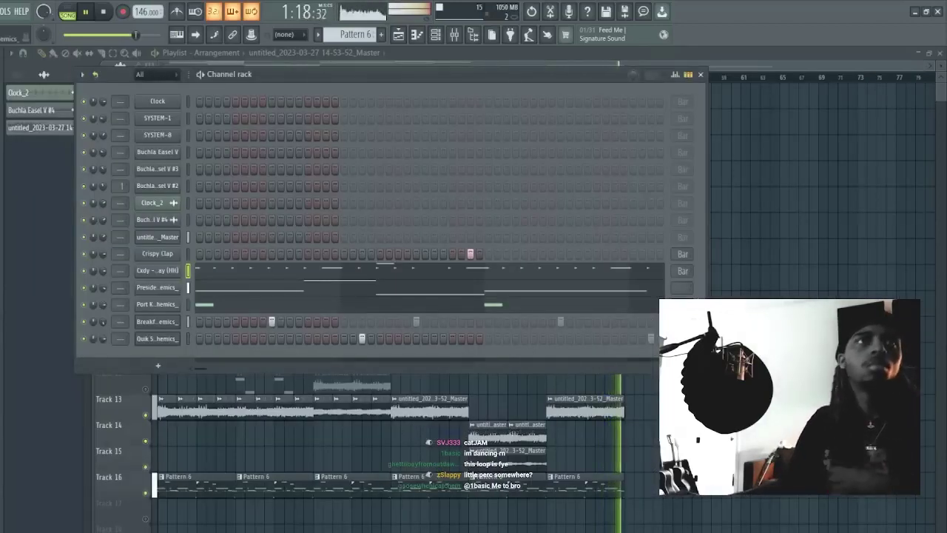
Step: Raise the last two hi-hat hits of bar 4 by seven semitones to G4
left_click(332, 272)
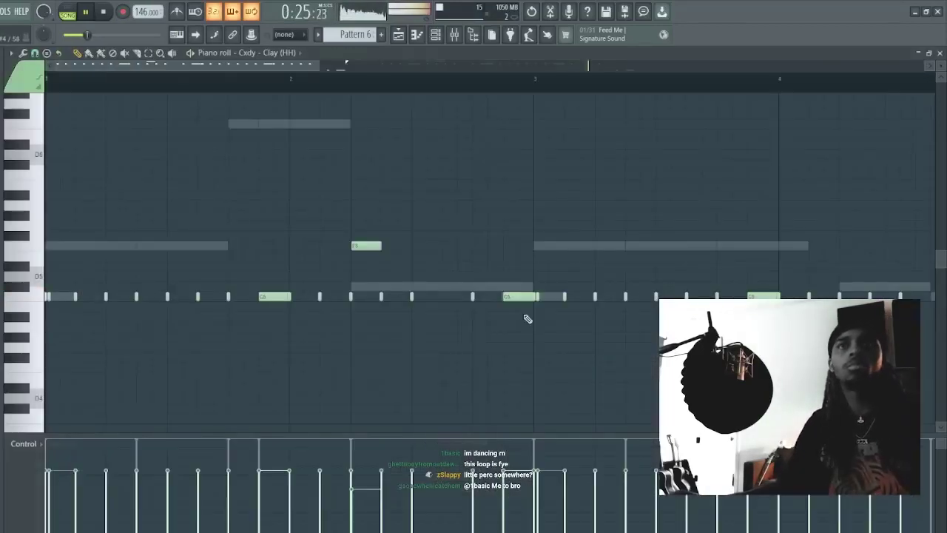
scroll(546, 67, "down", 3)
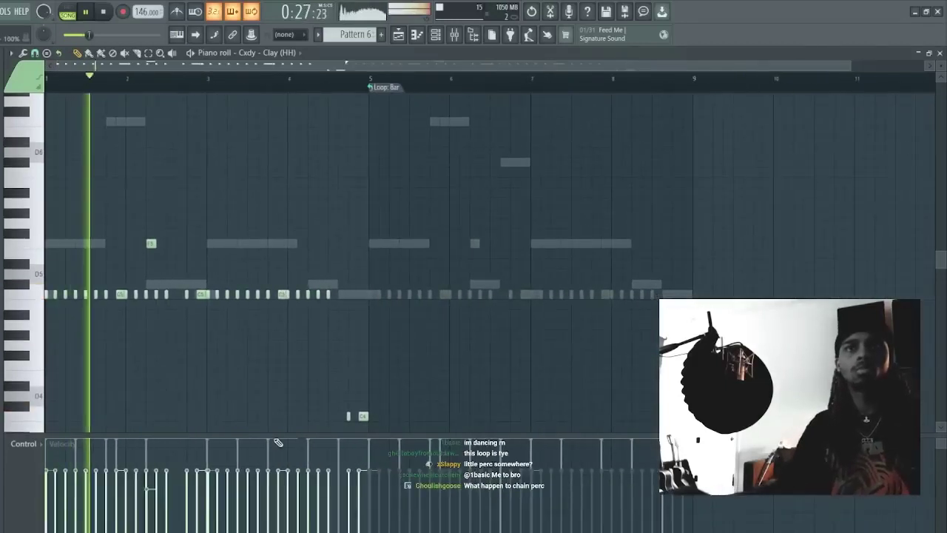
key("Up")
key("Up")
key("Up")
key("Up")
key("Up")
key("Up")
key("Up")
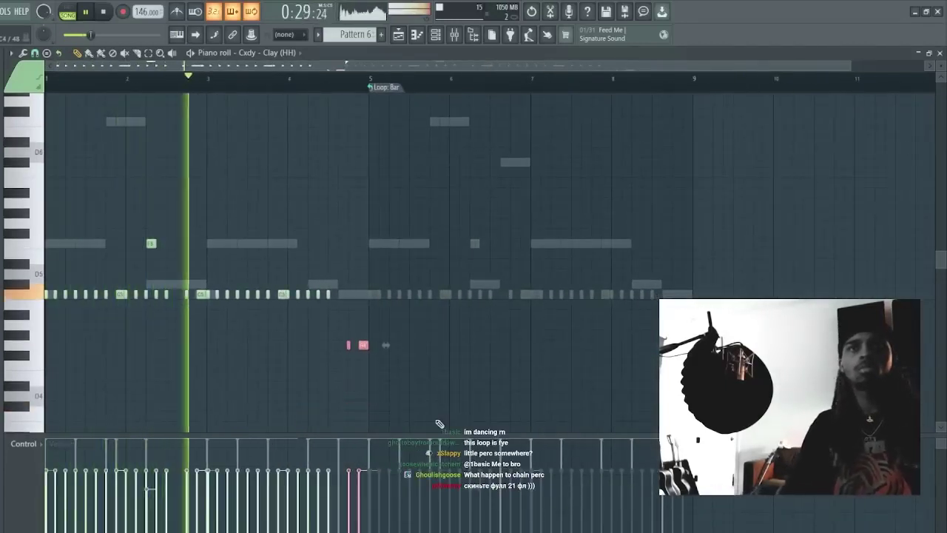
Step: Raise the last two hi-hat hits of bar 4 one semitone to G#4 and add an A#4 hit just before them
key("Up")
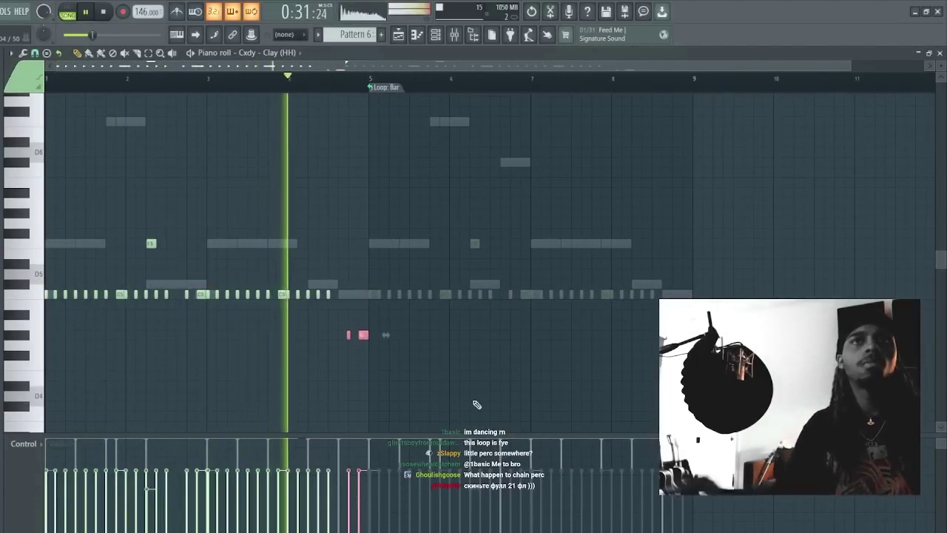
left_click(341, 314)
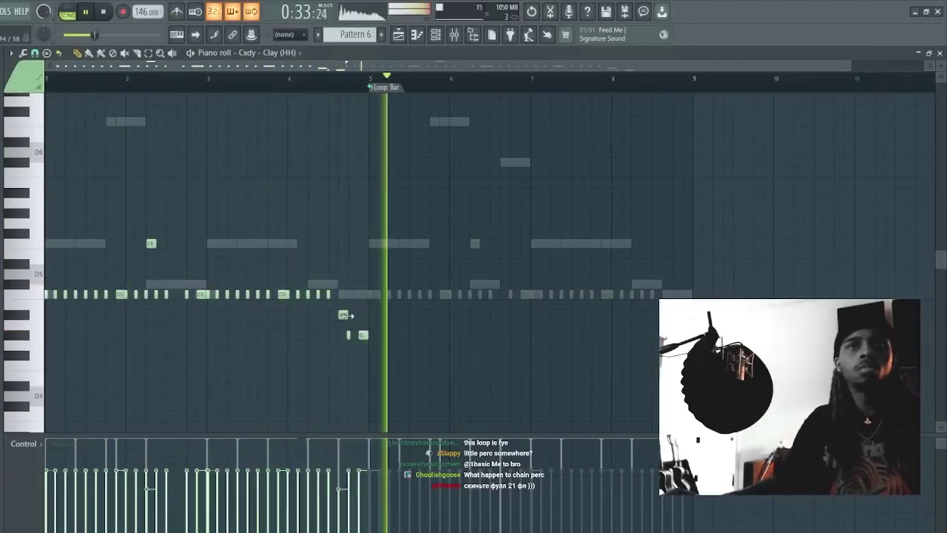
Step: Add the Street Perc sample to the channel rack as a new channel
key("F7")
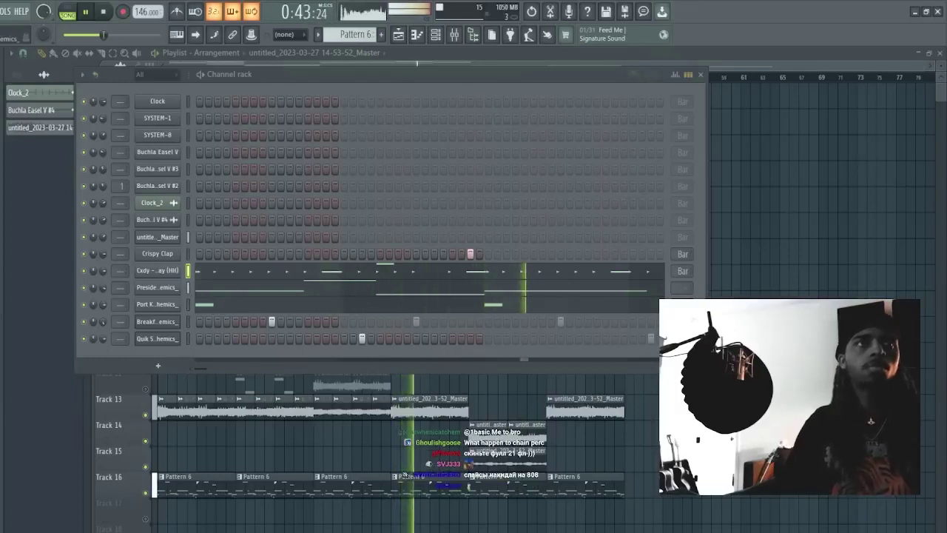
left_click_drag(13, 393, 323, 100)
left_click(380, 117)
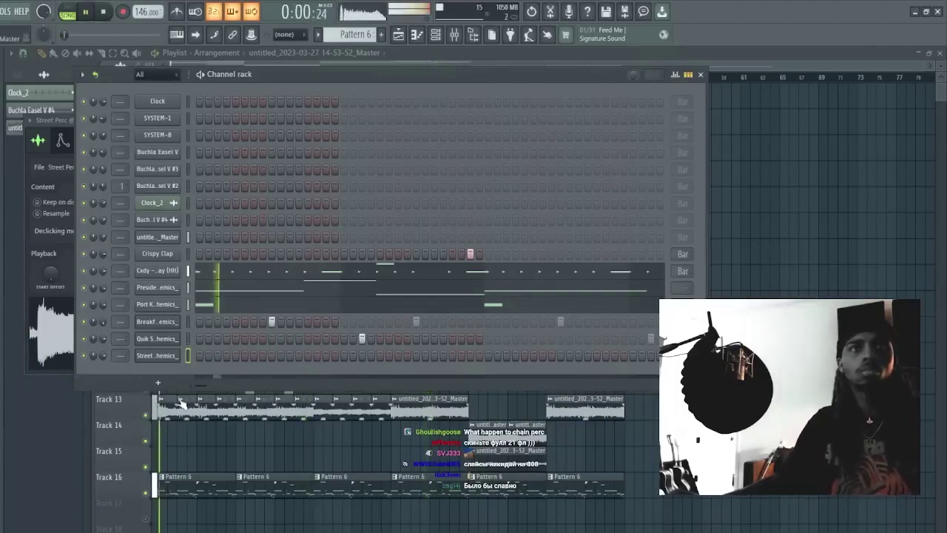
Step: Replace the first Pattern 6 clip on Track 16 with one that starts at bar 3
right_click(190, 489)
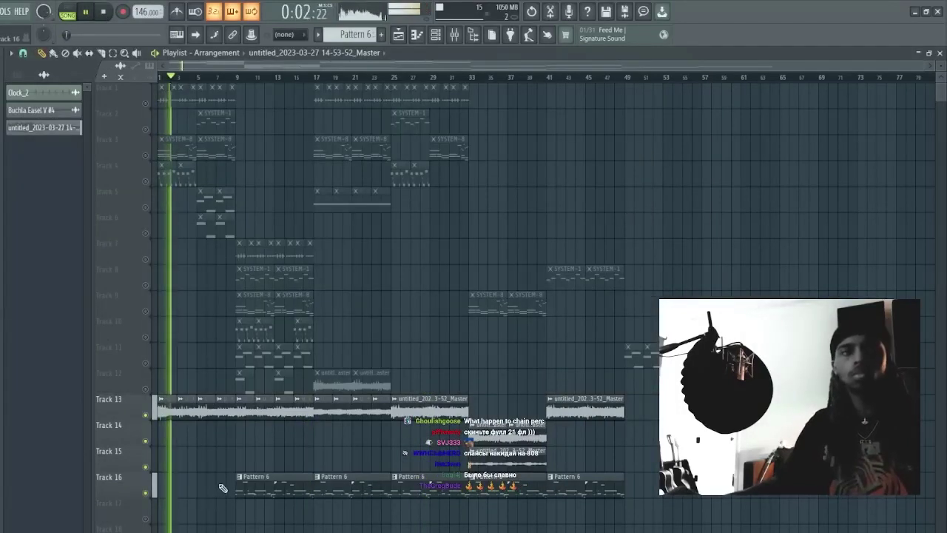
left_click(181, 489)
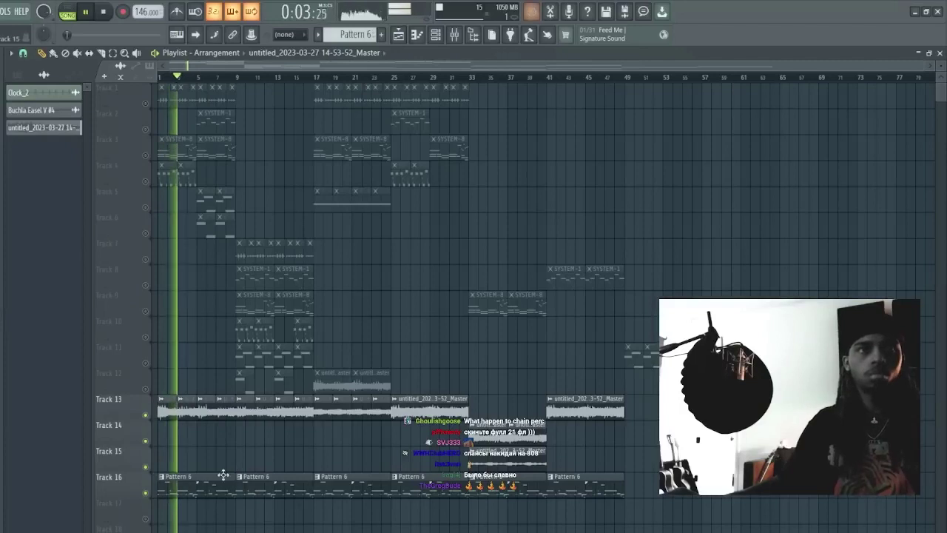
right_click(185, 492)
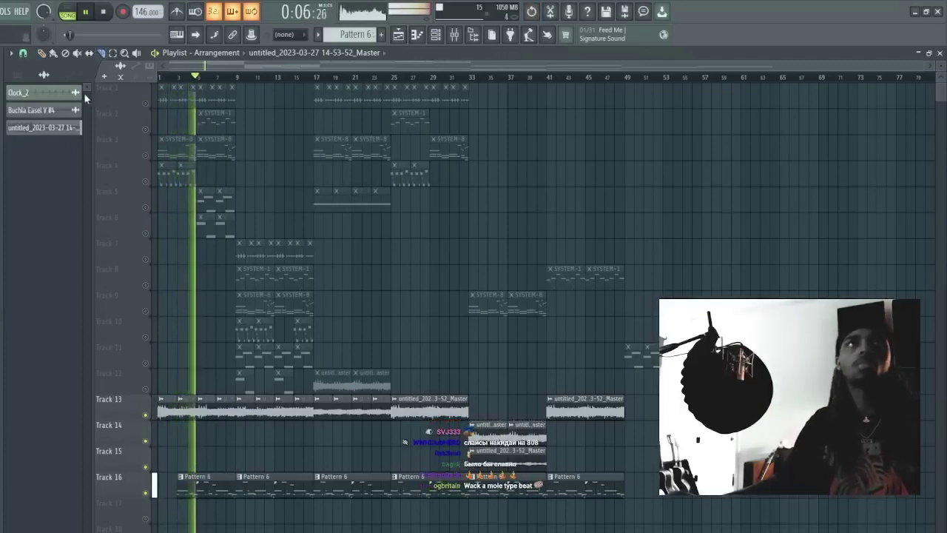
Step: Add the Critical OH sample to the channel rack as a new channel with a hit on its first step
key("F6")
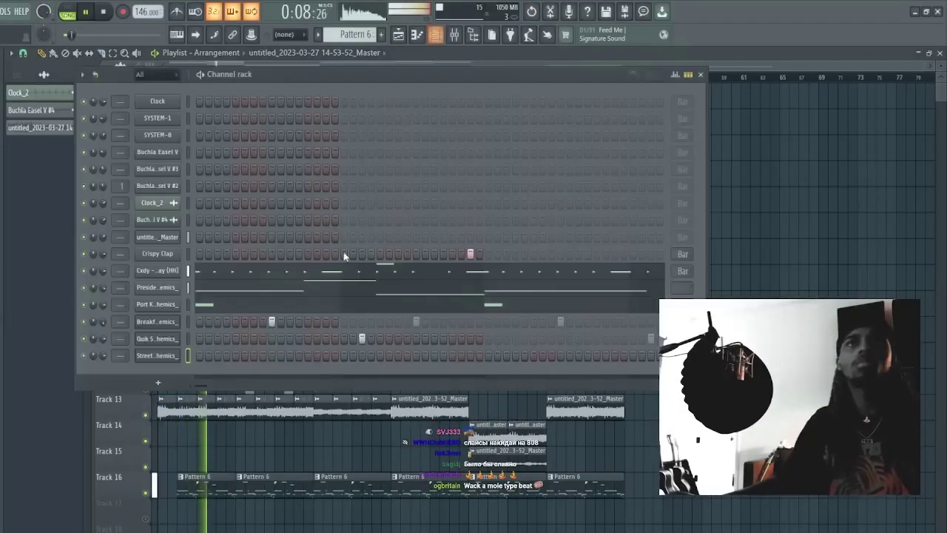
left_click(173, 356)
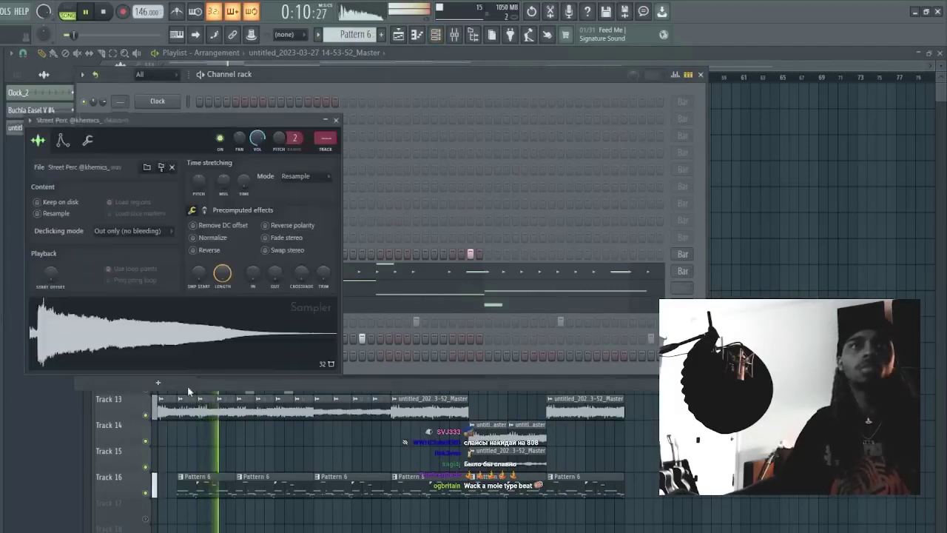
left_click(180, 384)
left_click(54, 347)
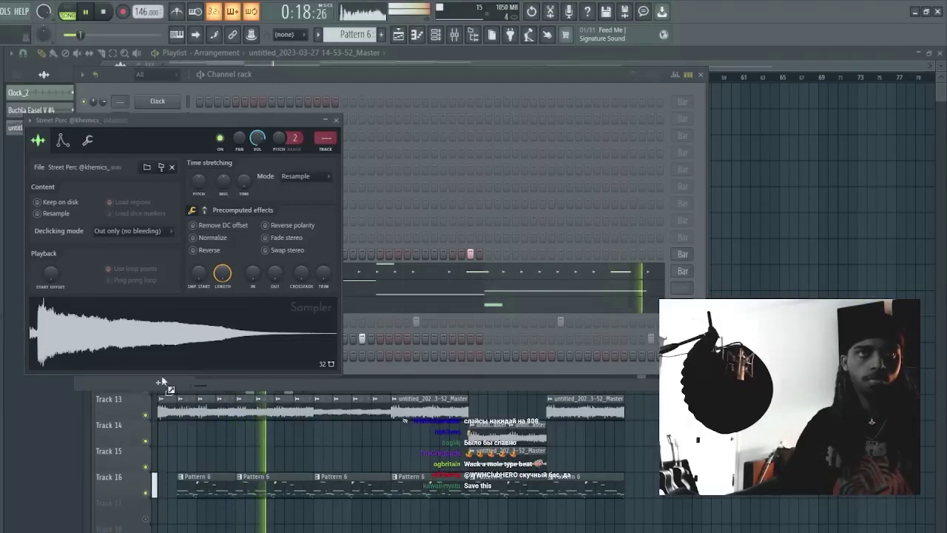
left_click_drag(1, 188, 386, 187)
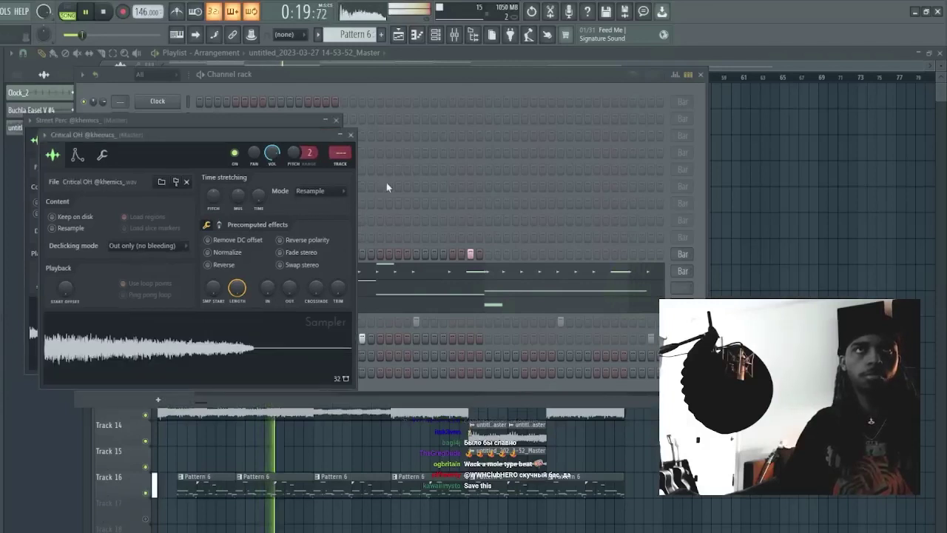
left_click(371, 79)
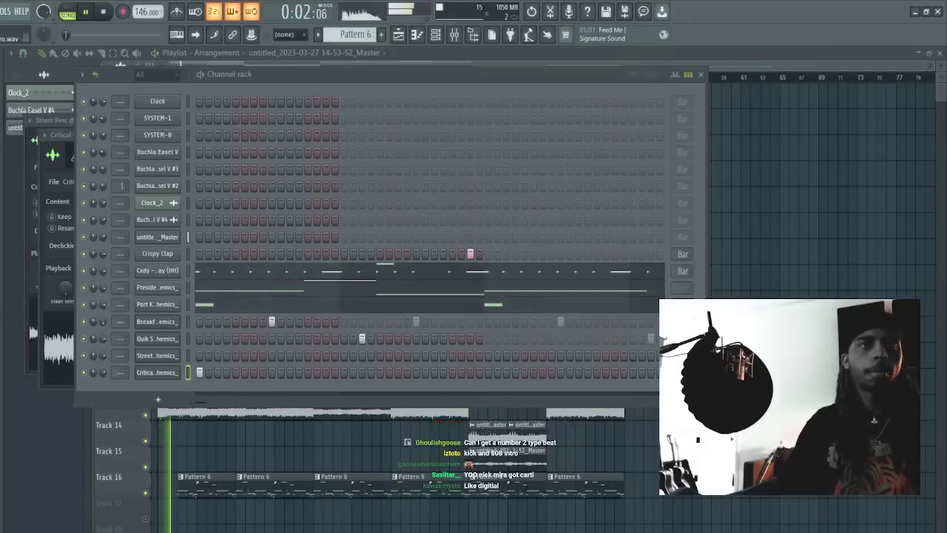
Step: Add the mt3_perc_toven sample to the channel rack as a new channel
left_click_drag(1, 222, 343, 117)
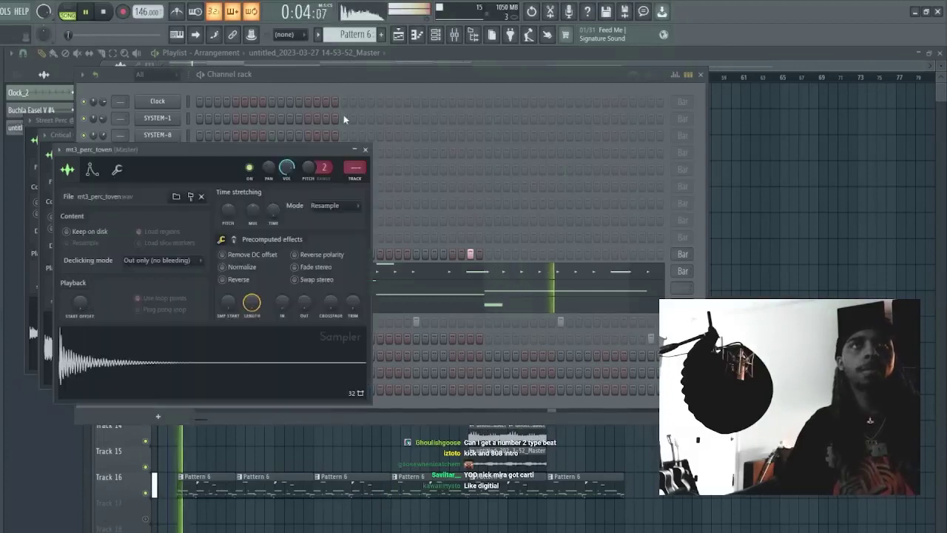
left_click(348, 76)
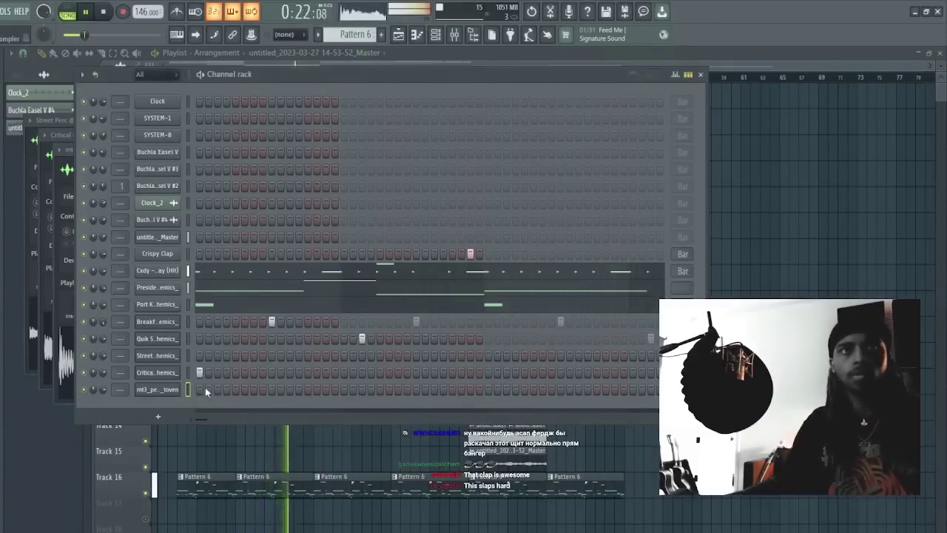
key("F7")
scroll(227, 67, "down", 2)
key("F7")
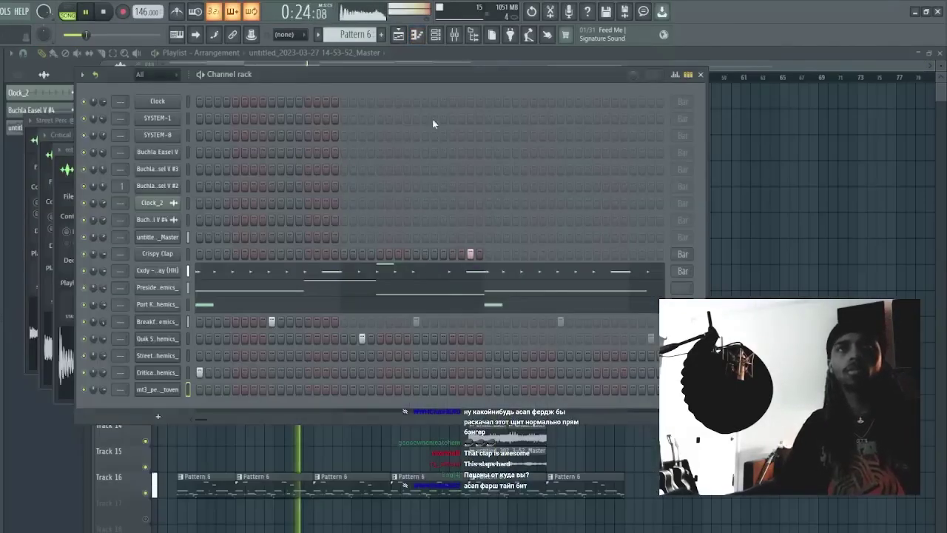
Step: Place pairs of C5 mt3_perc_toven notes at the end of bar 2 and the start of bar 4, with raised velocity
key("F7")
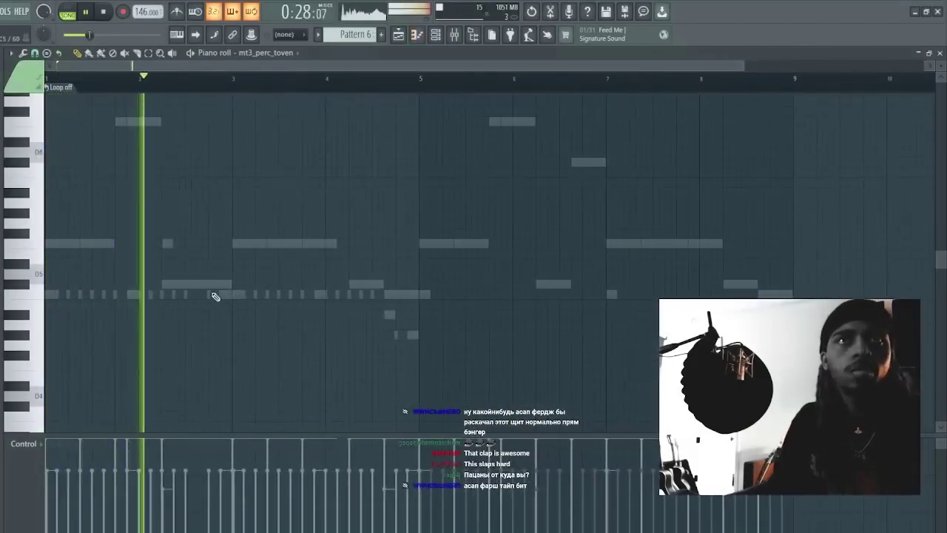
left_click(213, 295)
left_click_drag(225, 288, 218, 299)
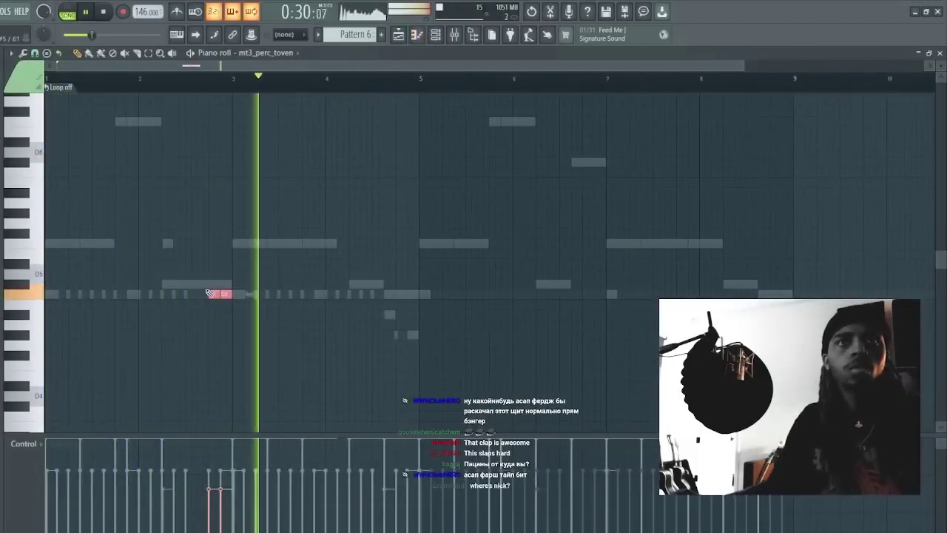
left_click(343, 295)
left_click(331, 294)
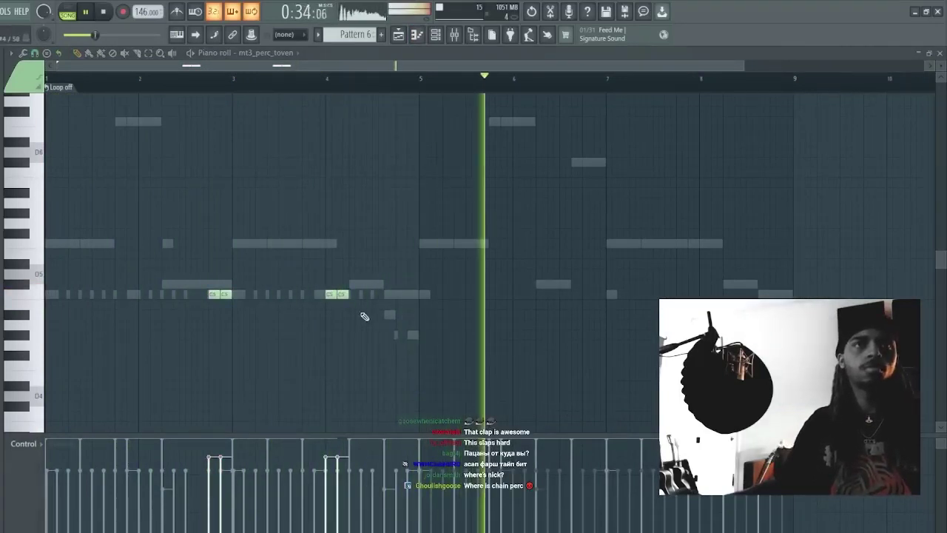
Step: Duplicate the percussion notes of bars 1–4 into bars 5–8 and delete the note pairs at the starts of bars 4 and 8
left_click_drag(423, 90, 46, 90)
key("ctrl+b")
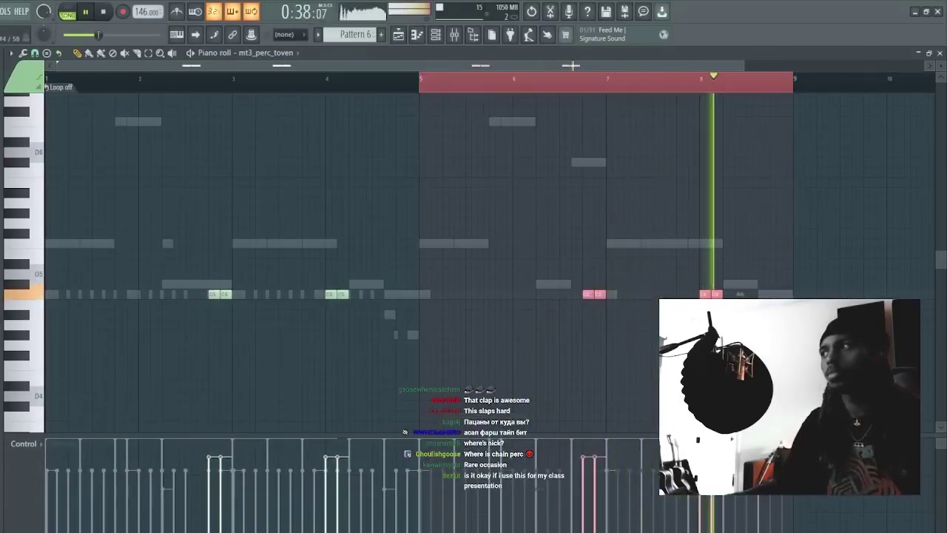
left_click_drag(734, 315, 688, 273)
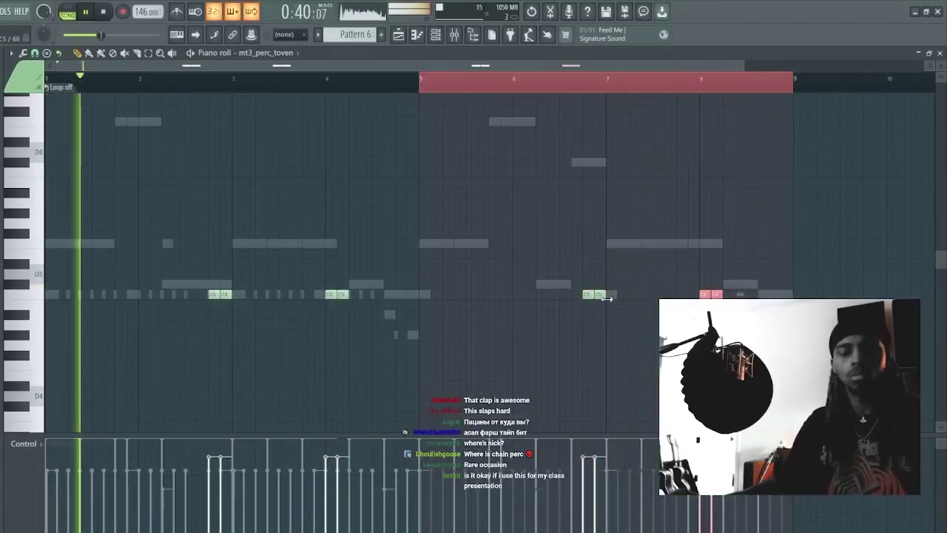
key("Delete")
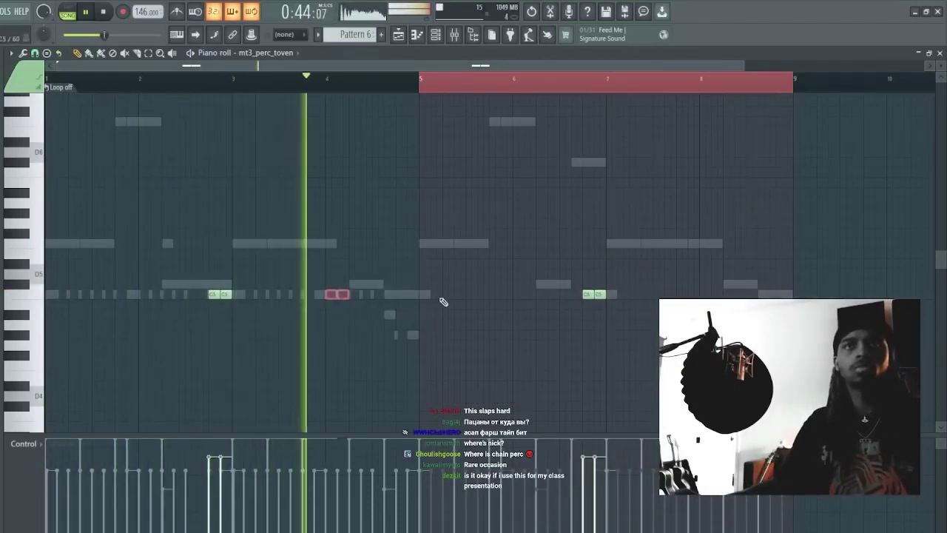
key("Escape")
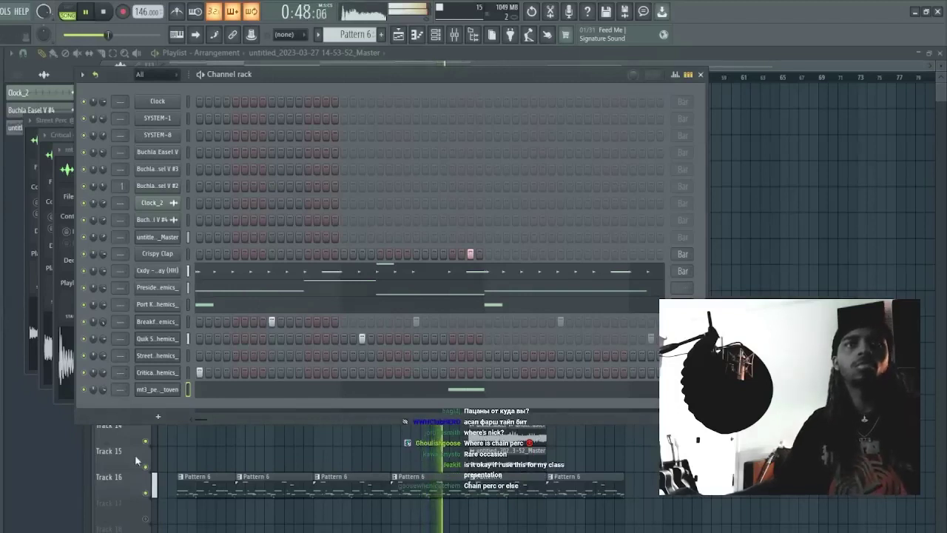
Step: Check the melody audio clip's channel settings from the playlist and restart playback from the beginning
key("F12")
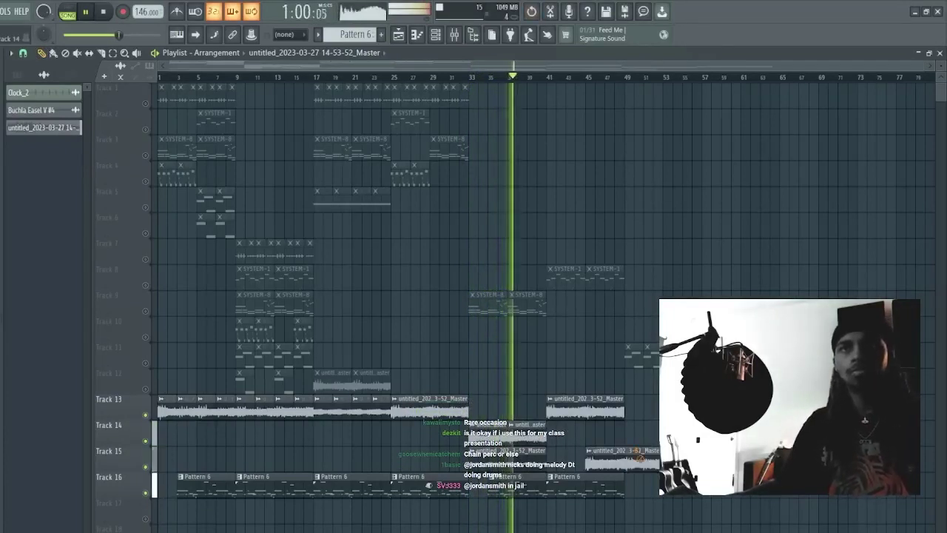
double_click(526, 448)
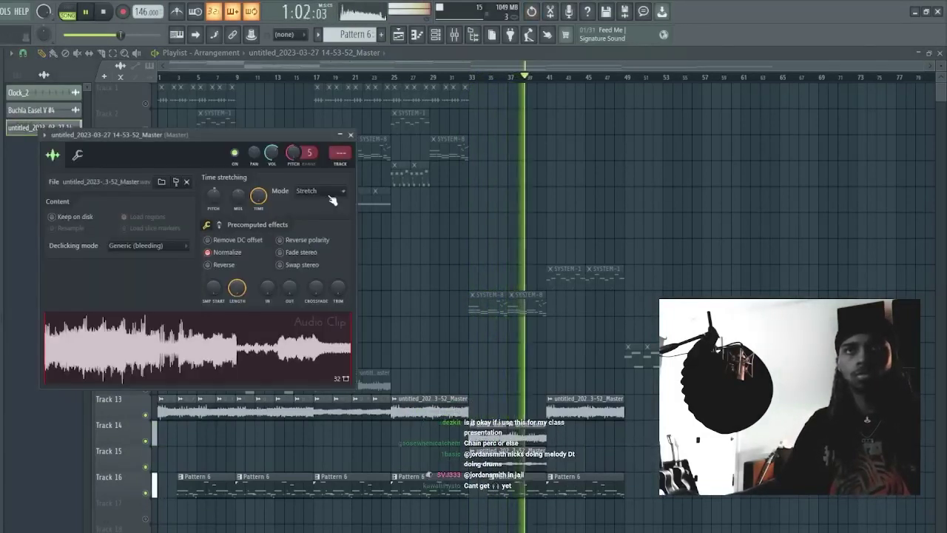
key("space")
key("space")
key("Escape")
Step: Replace the opening Pattern 6 clip on Track 16 with one spanning bars 5 to 9, leaving bars 1–4 without drums
right_click(223, 494)
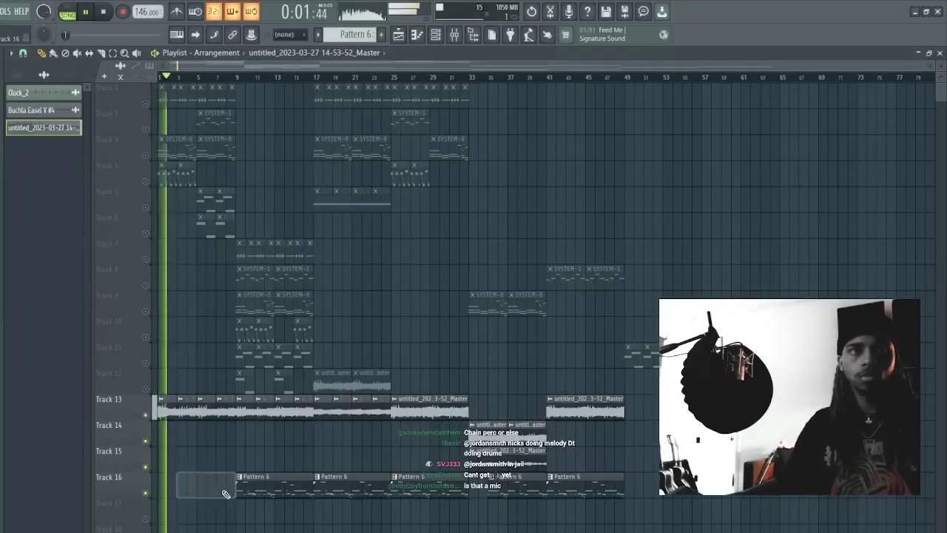
left_click(260, 524)
right_click(285, 524)
left_click(274, 495)
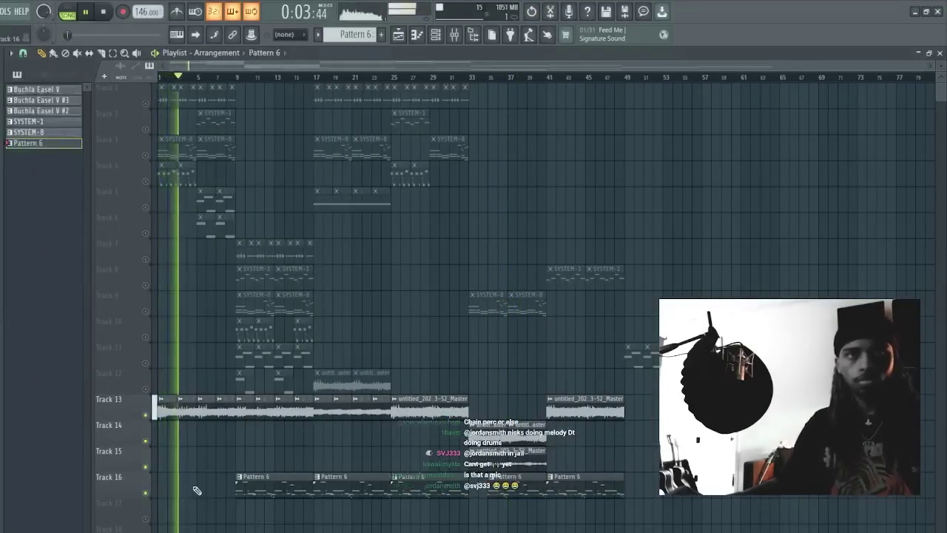
left_click(156, 491)
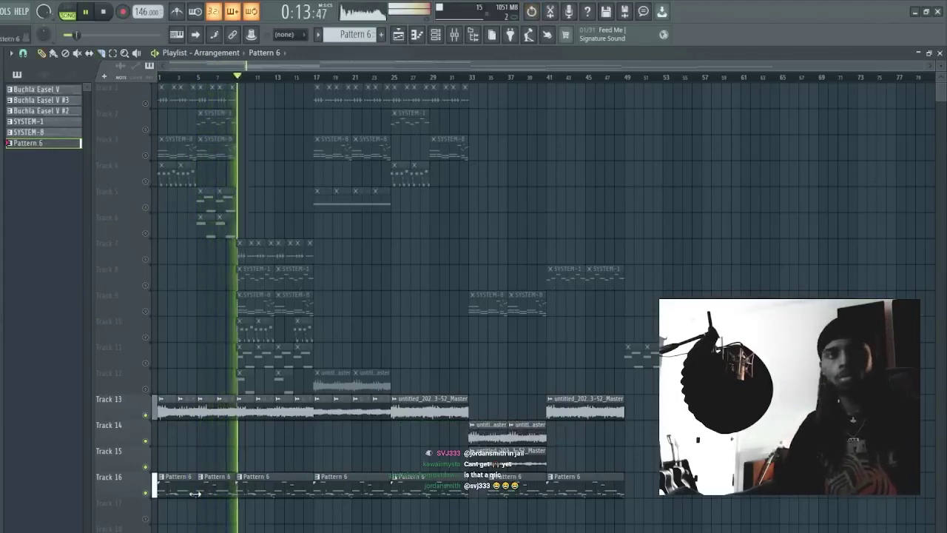
right_click(181, 492)
Step: Transpose the mt3_perc_toven notes up three semitones to D#5 and set the project tempo to 147 BPM
left_click(436, 35)
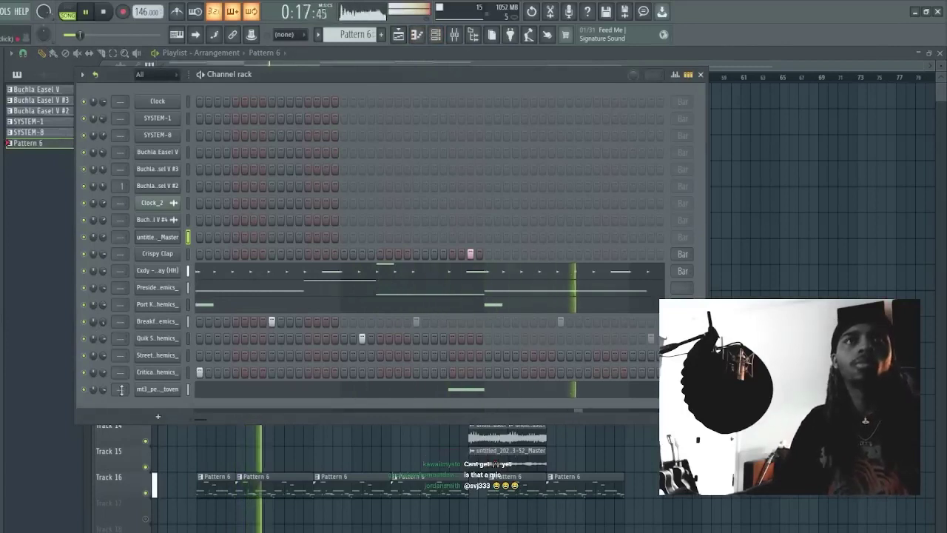
left_click(237, 396)
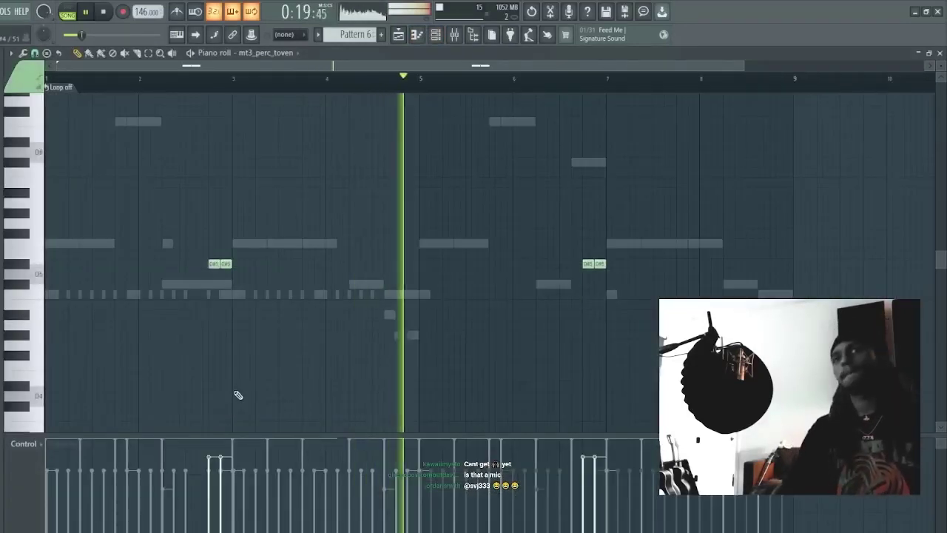
key("F7")
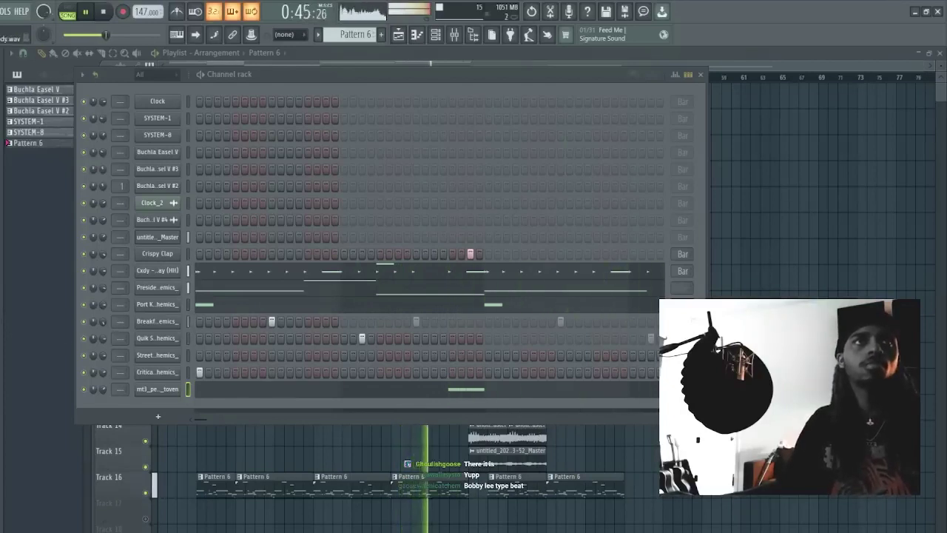
Step: Split Pattern 6 by channel so each drum sound gets its own pattern
key("F6")
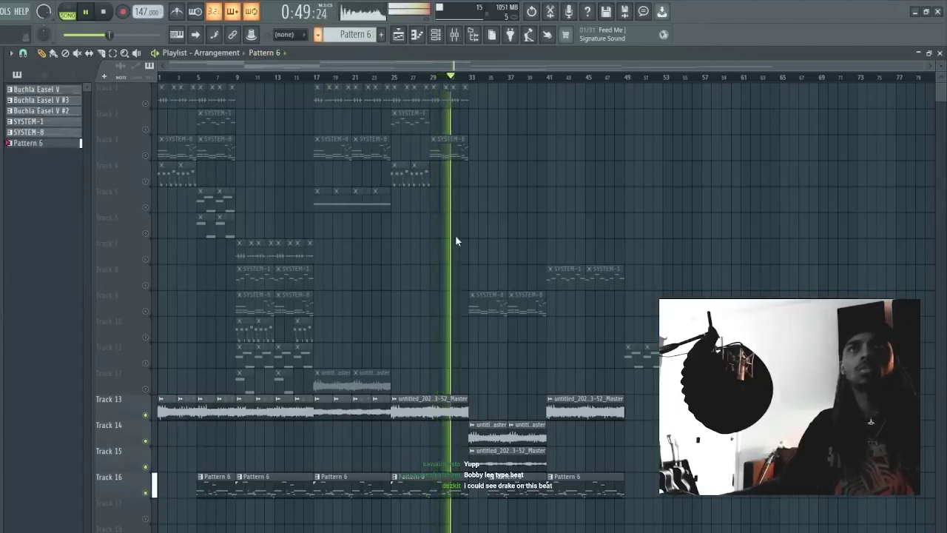
left_click(448, 215)
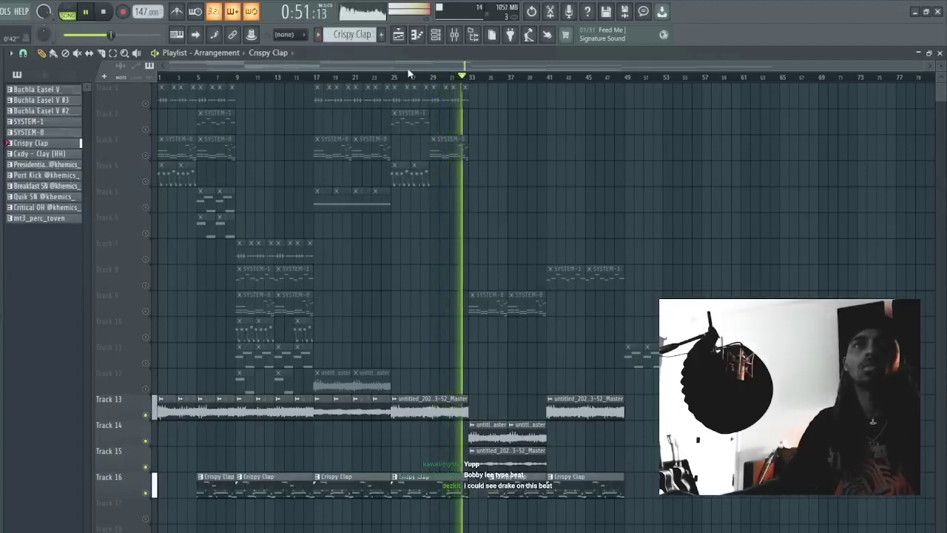
Step: Stop playback and clear all the Crispy Clap clips from Track 16 in the playlist
scroll(448, 66, "up", 2)
scroll(584, 283, "down", 3)
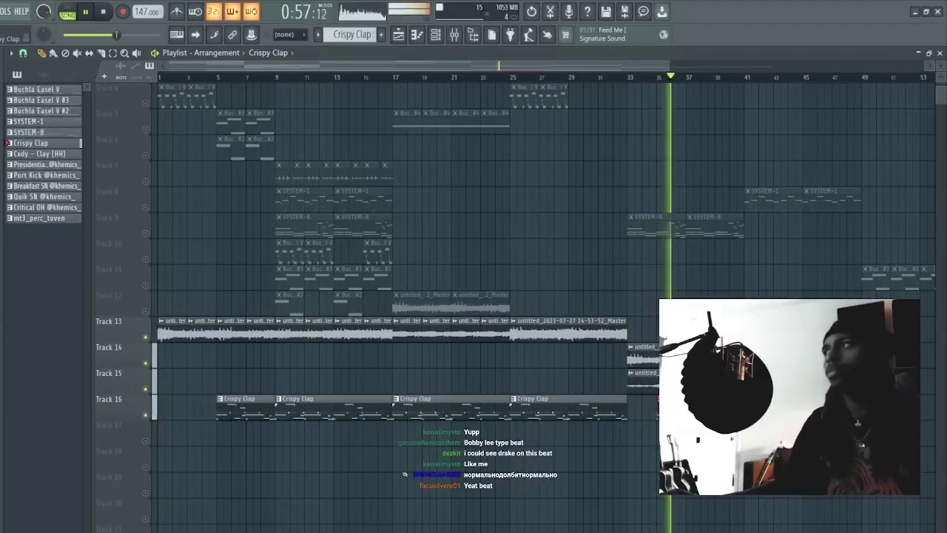
right_click(488, 246)
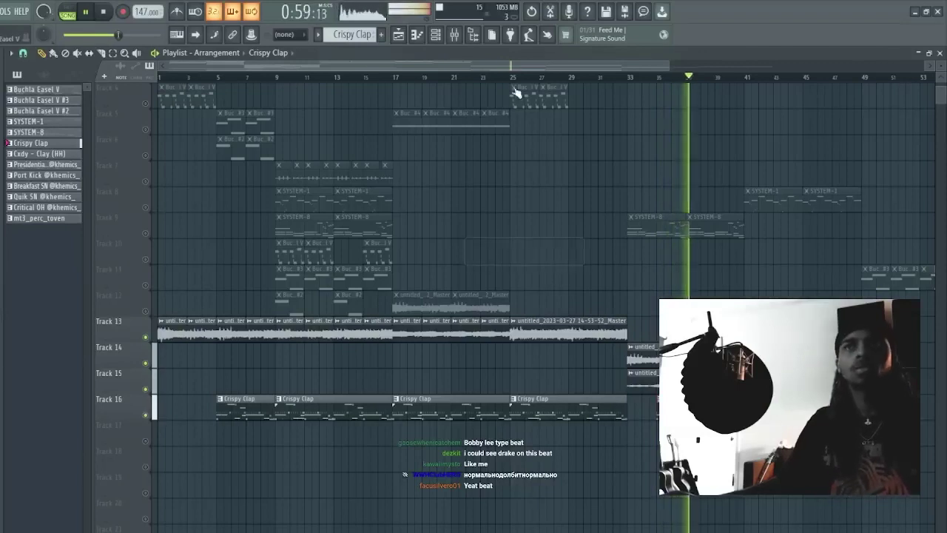
scroll(512, 66, "down", 3)
key("space")
left_click_drag(692, 441, 197, 422)
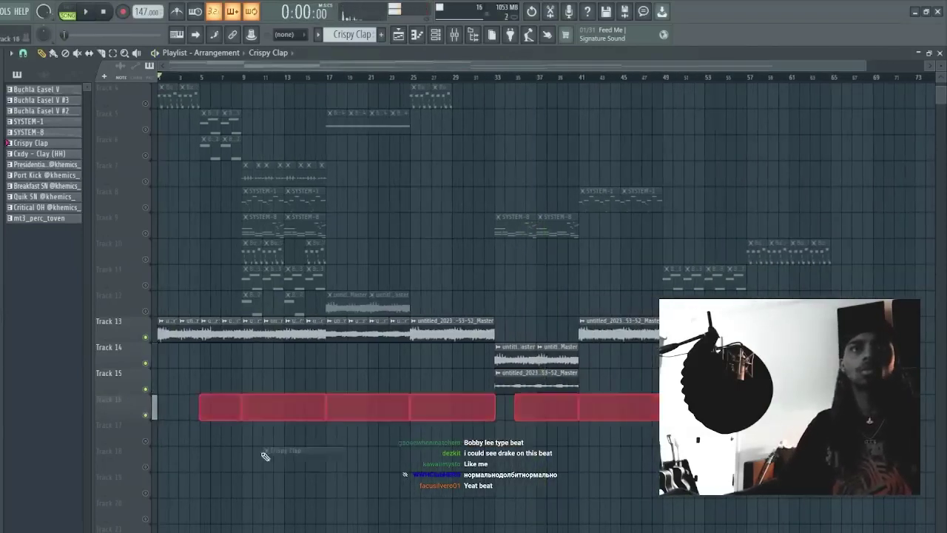
Step: Place the eight split drum patterns at bar 1 on Tracks 15 to 22 and set every clip to eight bars long
key("Delete")
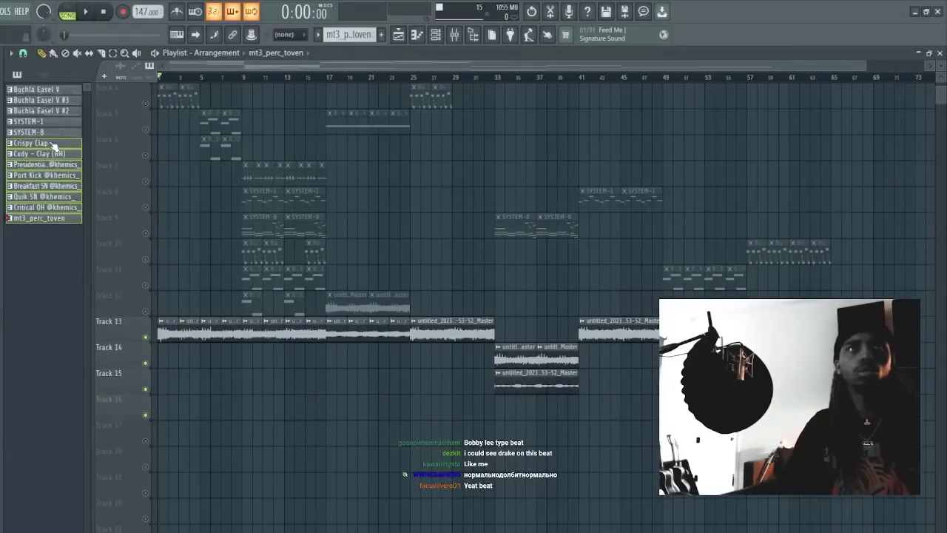
left_click_drag(53, 146, 166, 362)
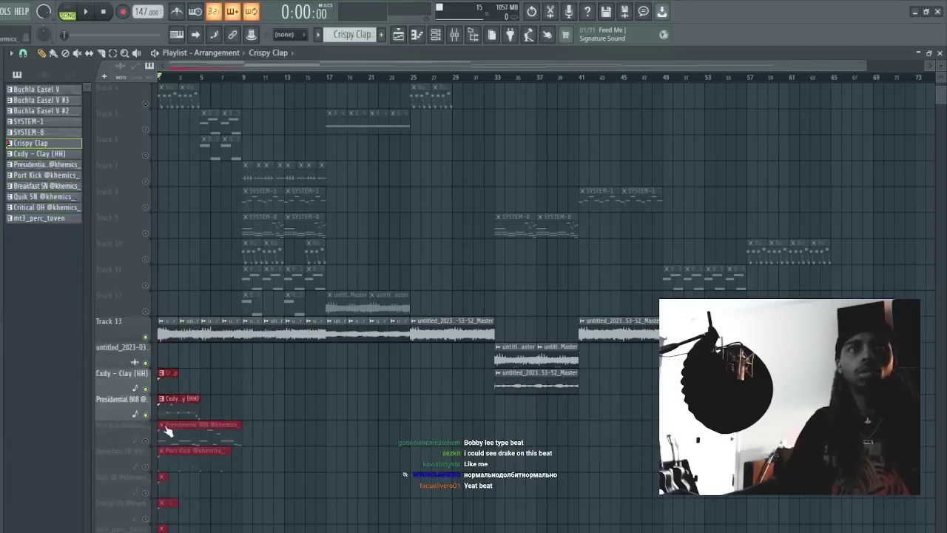
scroll(159, 432, "down", 1)
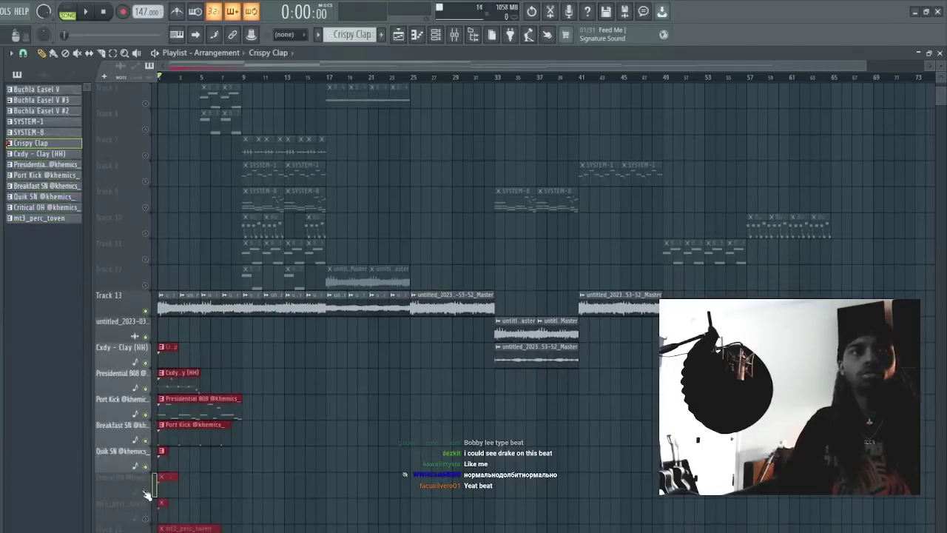
left_click_drag(254, 530, 269, 377)
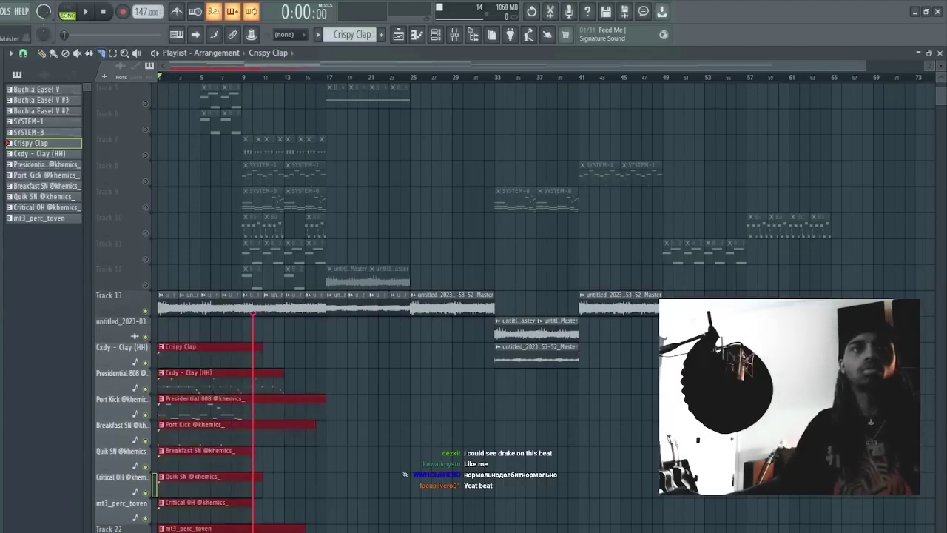
left_click_drag(253, 530, 179, 321)
Step: Duplicate the eight drum clips three times so the drum parts fill bars 1 to 33
key("ctrl+b")
key("ctrl+b")
key("ctrl+b")
left_click_drag(510, 530, 370, 531)
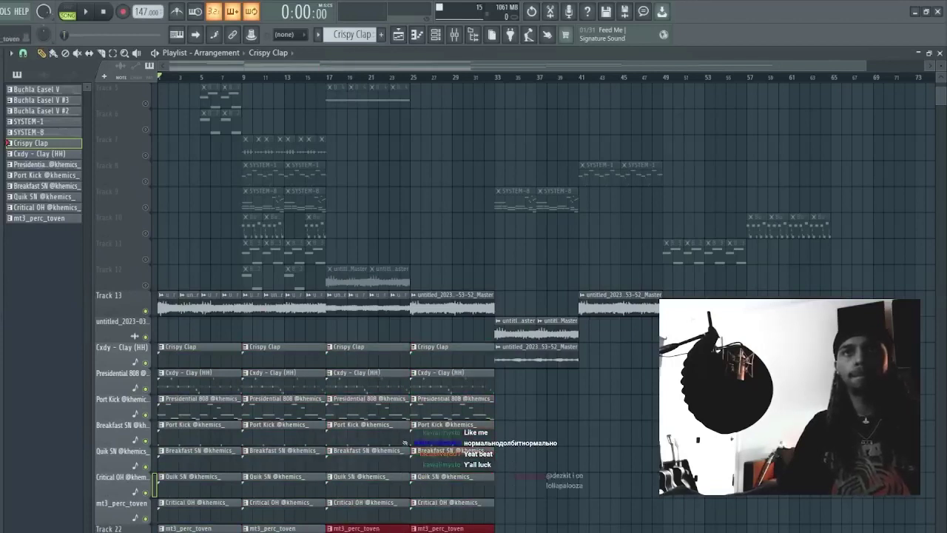
Step: Move all drum clips down two tracks so they end on Track 24, and enable the muted tracks they land on
left_click_drag(437, 531, 140, 361)
key("shift+Down")
key("shift+Down")
scroll(140, 362, "down", 3)
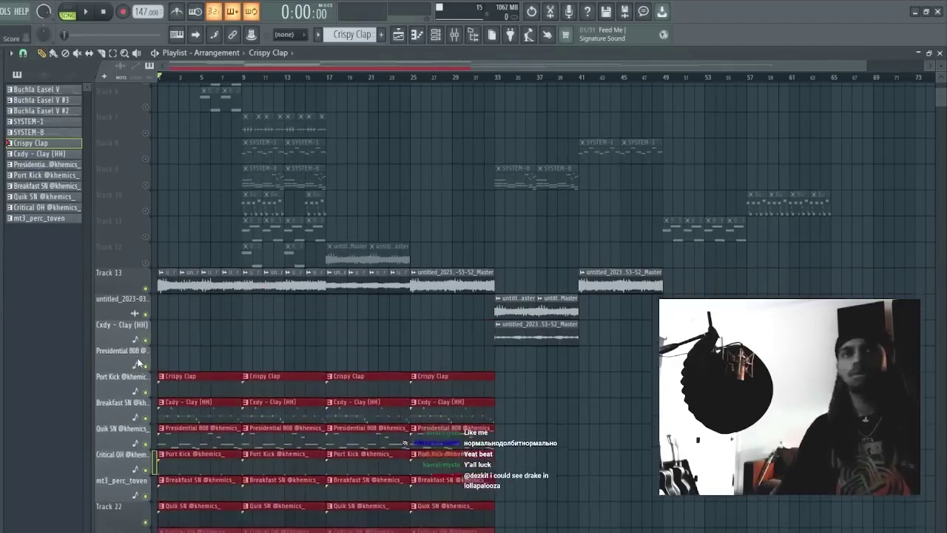
left_click(146, 468)
left_click(146, 494)
left_click(186, 530, "ctrl")
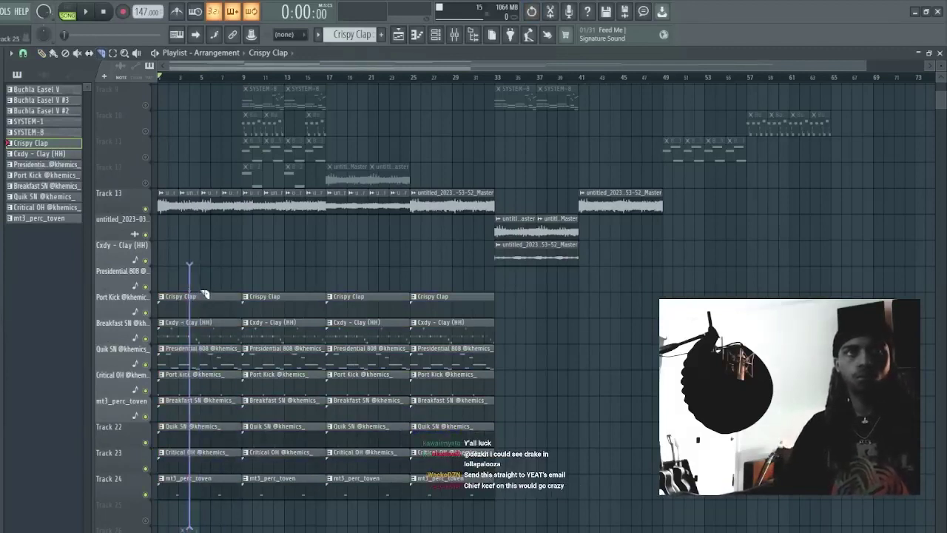
Step: Slice all drum clips at bar 5, delete the pieces before it, and play the intro
left_click_drag(181, 512, 166, 283)
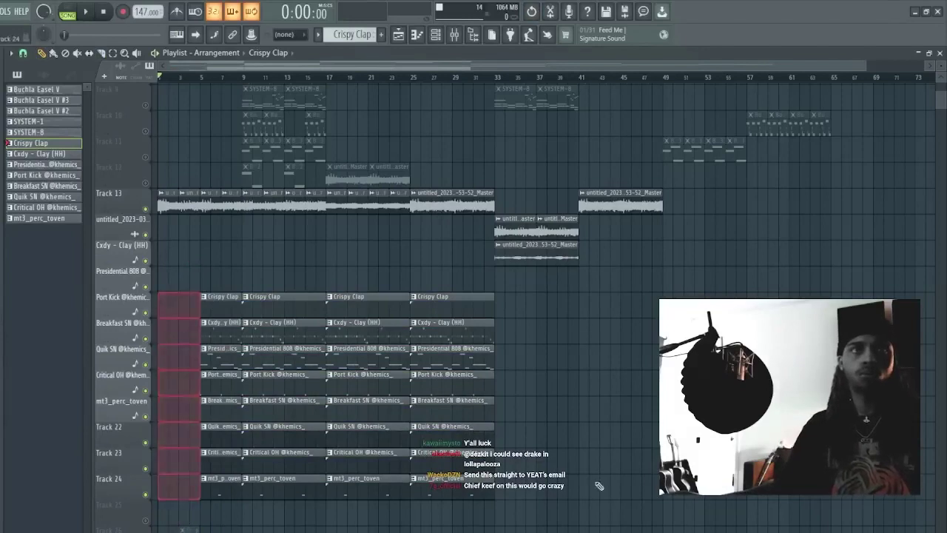
key("Delete")
key("space")
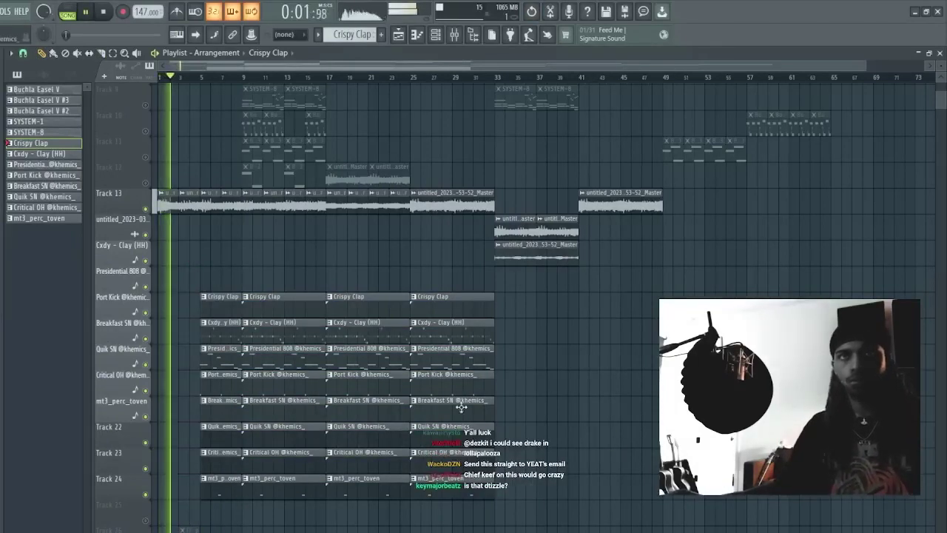
scroll(360, 68, "up", 4)
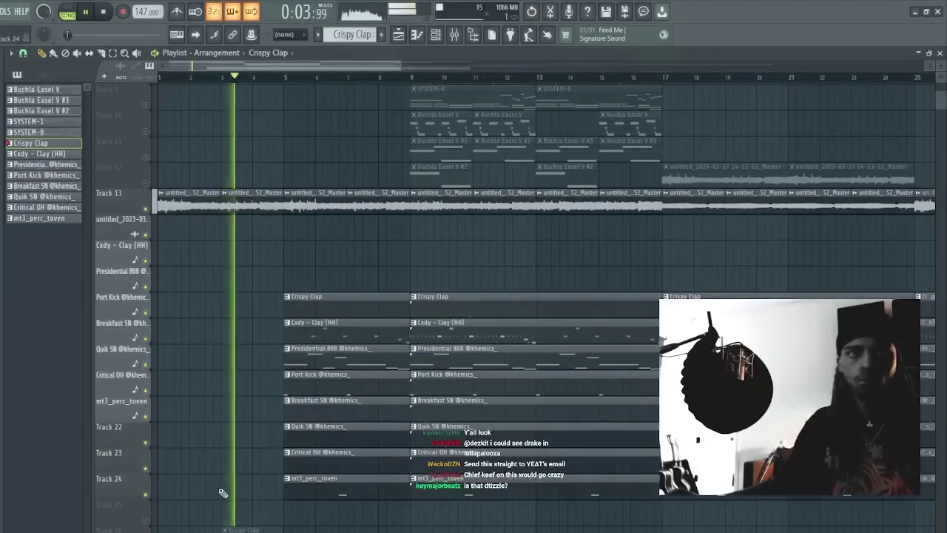
key("space")
key("space")
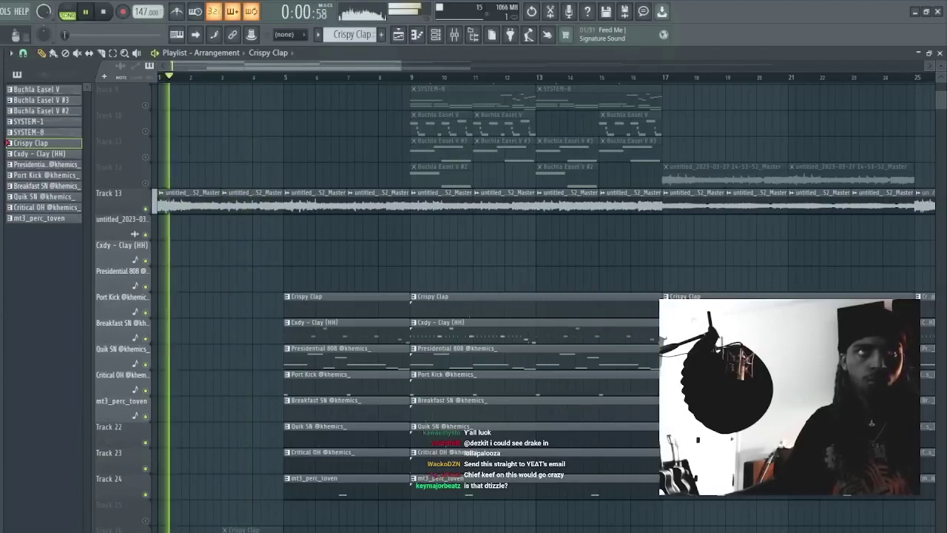
key("space")
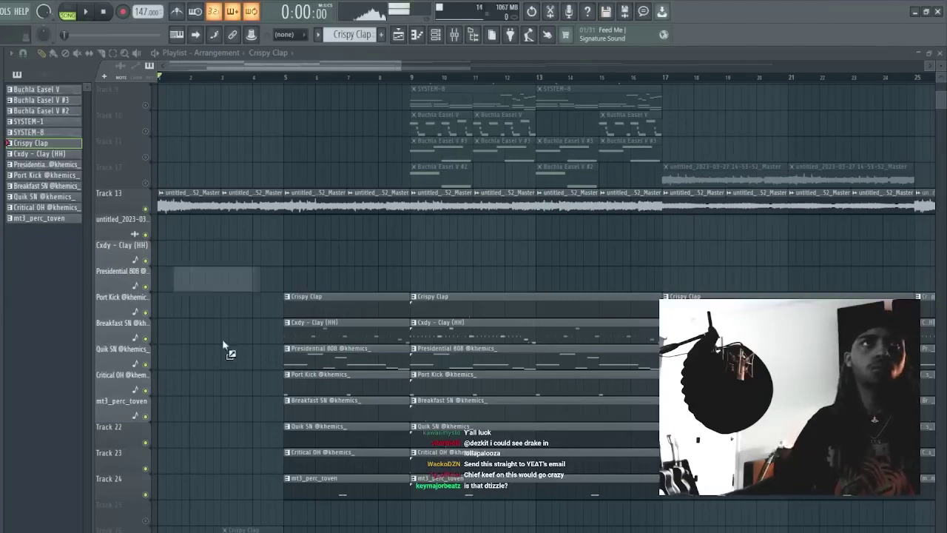
Step: Add the Shooting Star Crash sample to Track 25 near bar 4, enable that track, and play from the start
key("space")
left_click_drag(223, 345, 293, 513)
left_click(146, 521)
double_click(294, 513)
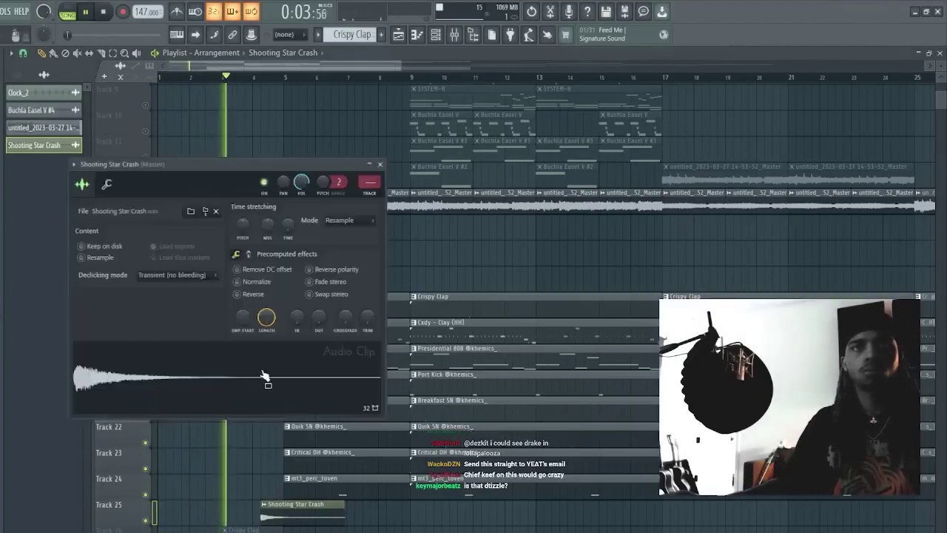
key("space")
left_click(434, 526)
right_click(434, 526)
key("space")
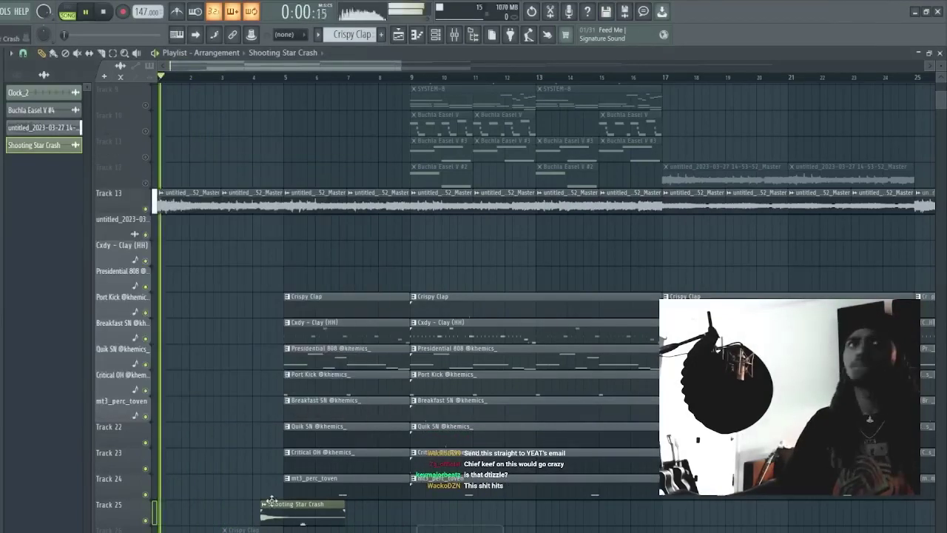
Step: Reverse the Shooting Star Crash clip and move it earlier on Track 25 to finish just before bar 5
double_click(308, 509)
left_click(249, 296)
key("Escape")
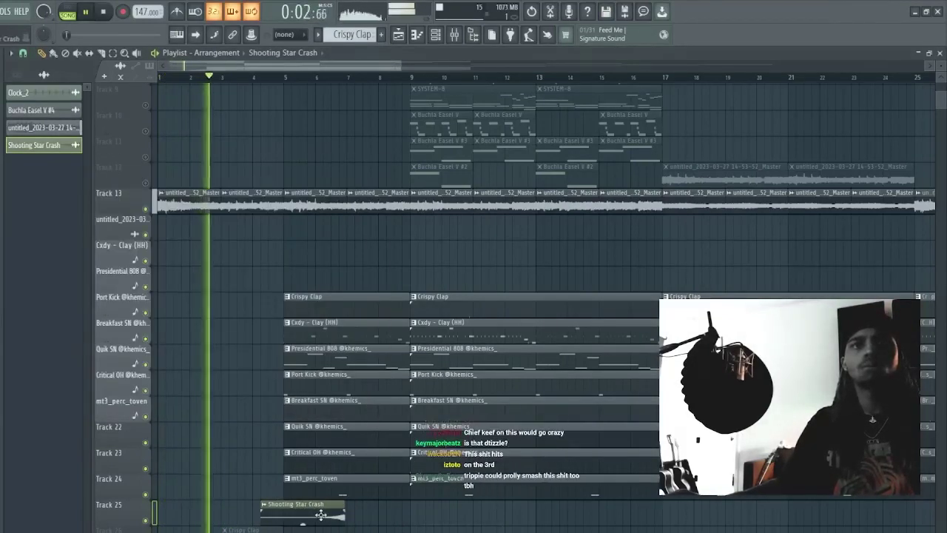
left_click_drag(323, 512, 260, 510)
key("space")
key("space")
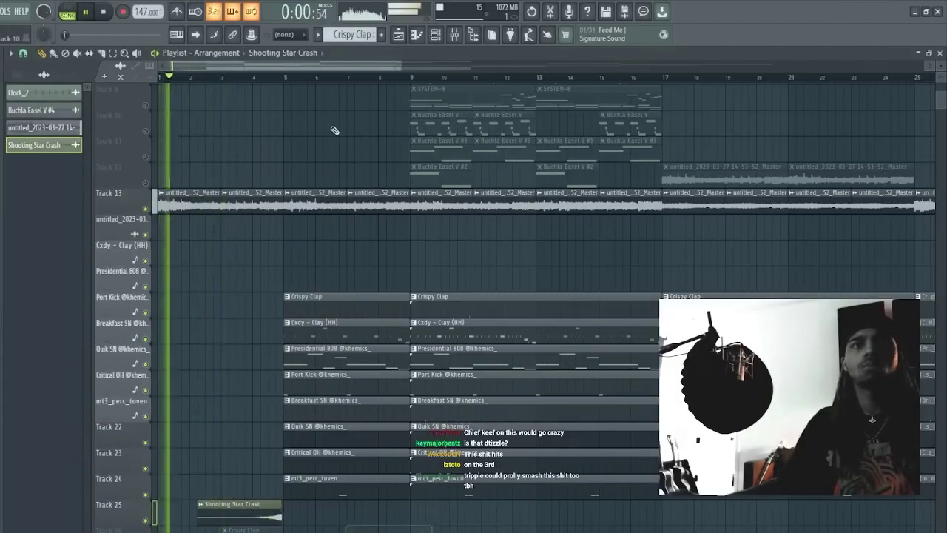
Step: Align the end of the reversed crash exactly with bar 5 and give the sample a fade-in
scroll(240, 512, "up", 6)
scroll(562, 511, "right", 3)
scroll(571, 505, "up", 1)
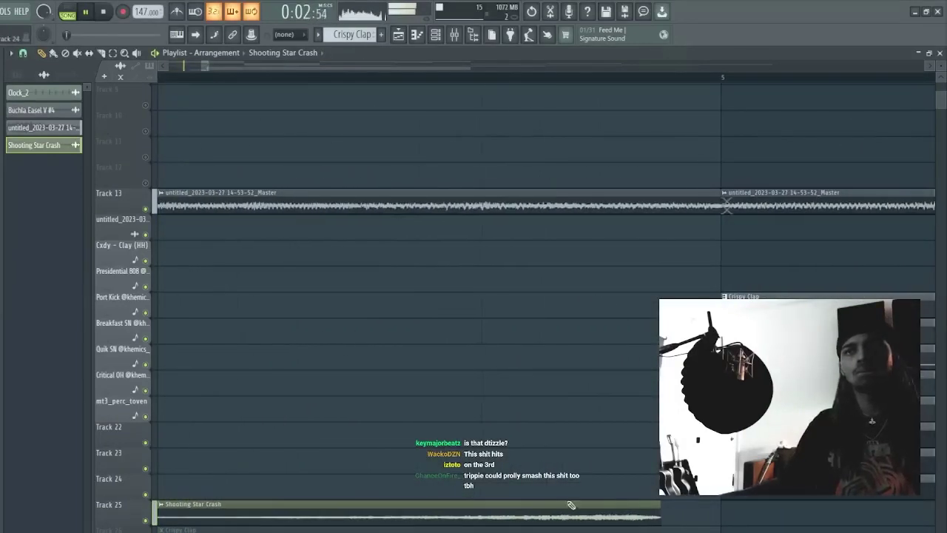
left_click_drag(611, 516, 656, 520)
key("space")
key("space")
double_click(655, 518)
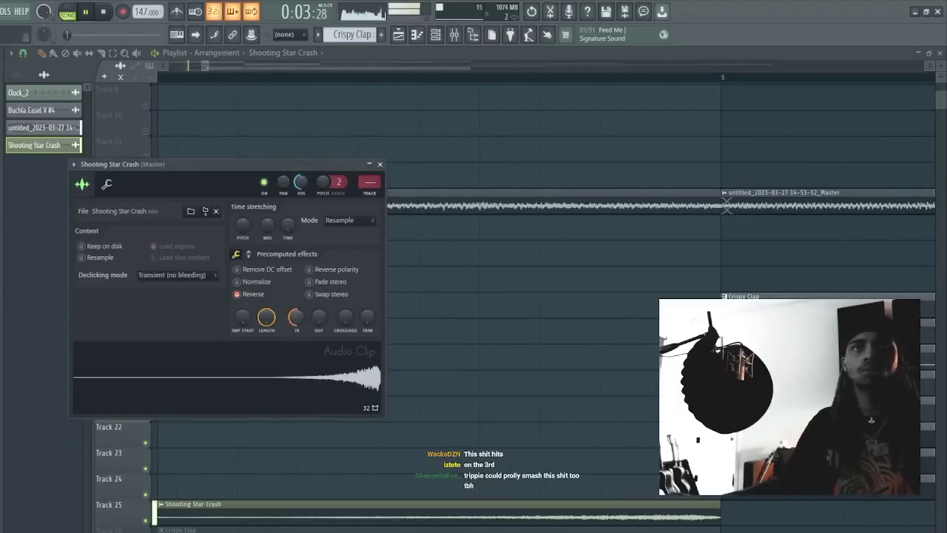
key("Escape")
Step: Duplicate the crash at bar 5 as a unique clip, turn off its Reverse option and remove its fade-in
key("ctrl+b")
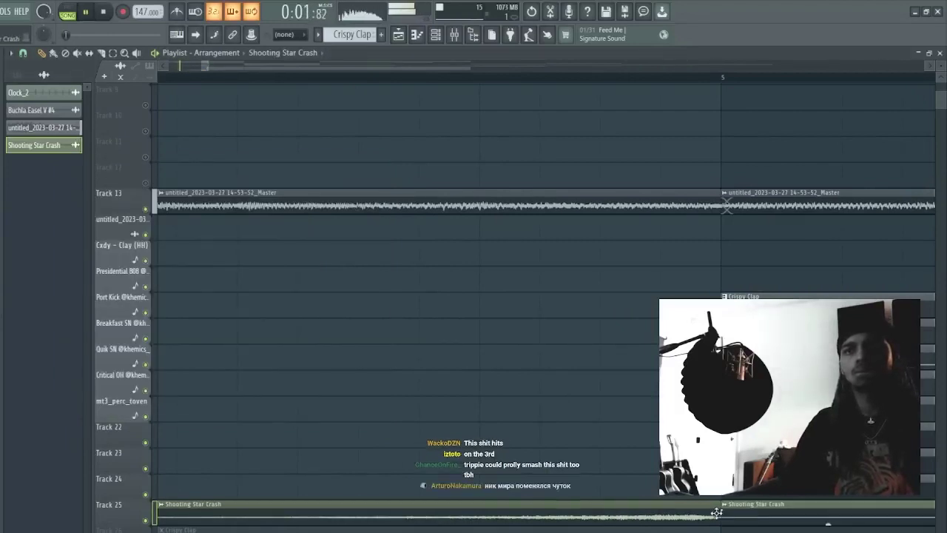
double_click(779, 518)
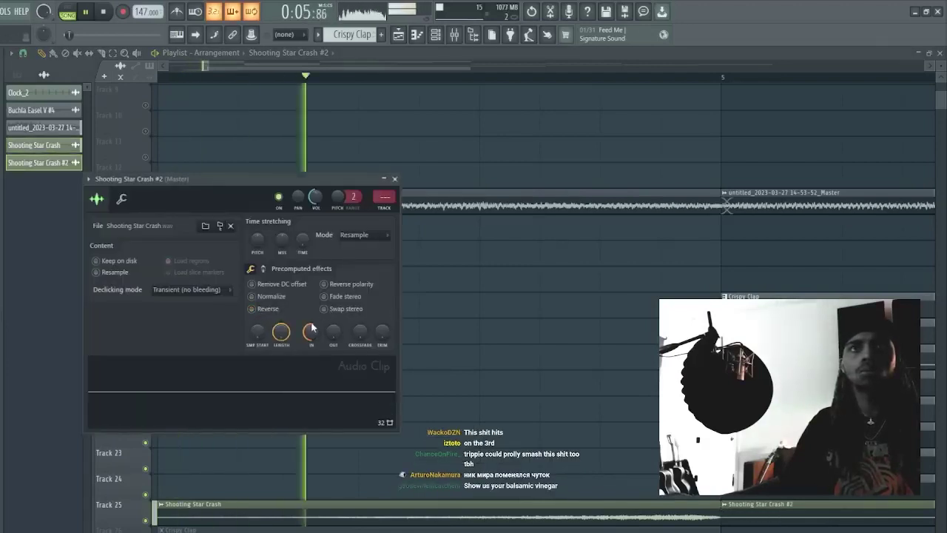
left_click_drag(311, 328, 312, 385)
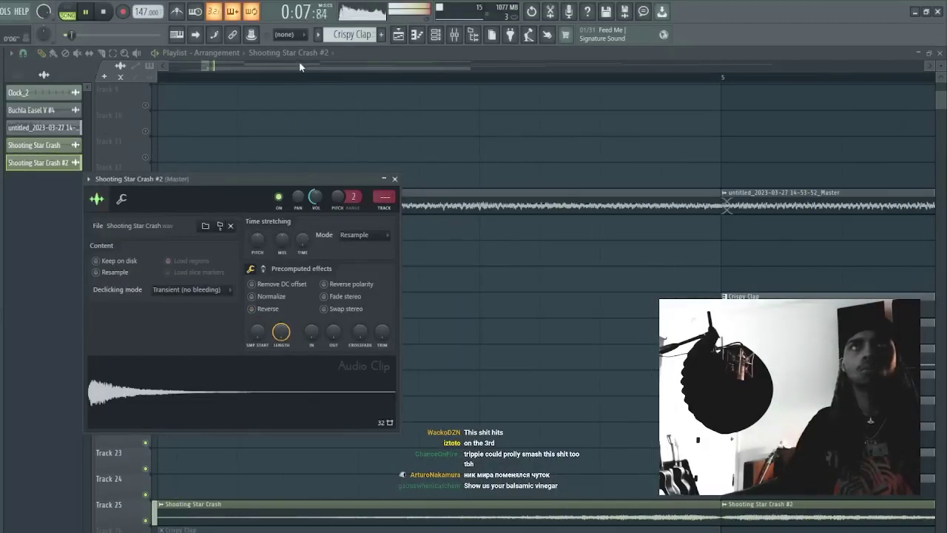
scroll(300, 67, "down", 3)
Step: Set the time stretching mode of Shooting Star Crash #2 to Stretch
double_click(609, 510)
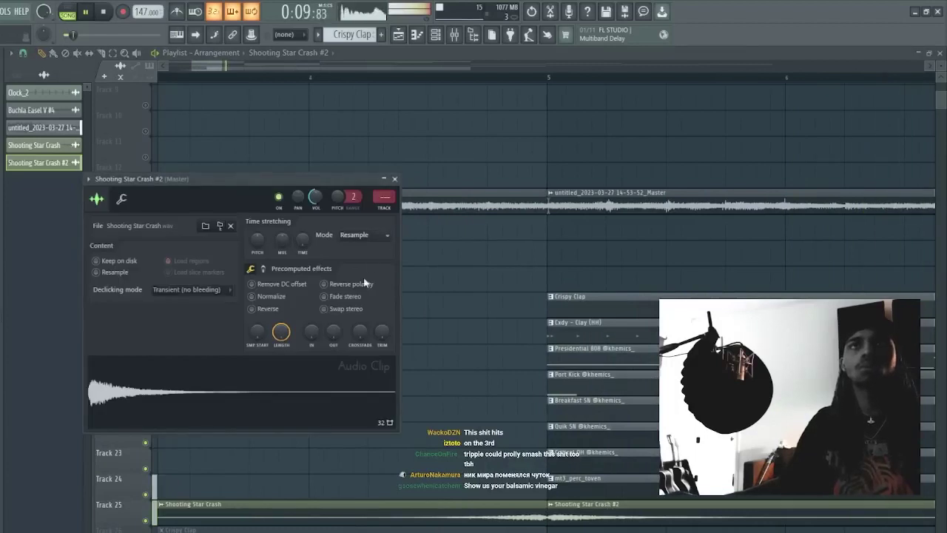
double_click(479, 504)
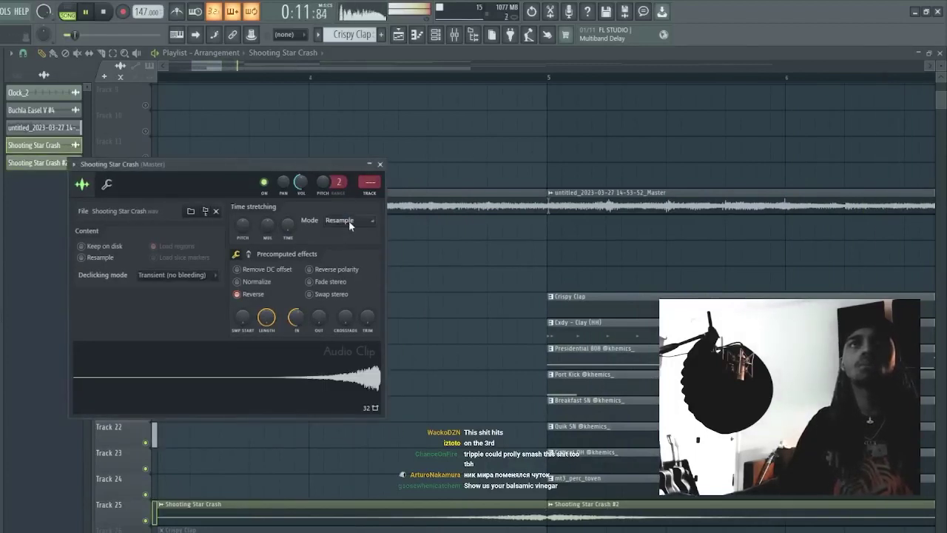
double_click(641, 513)
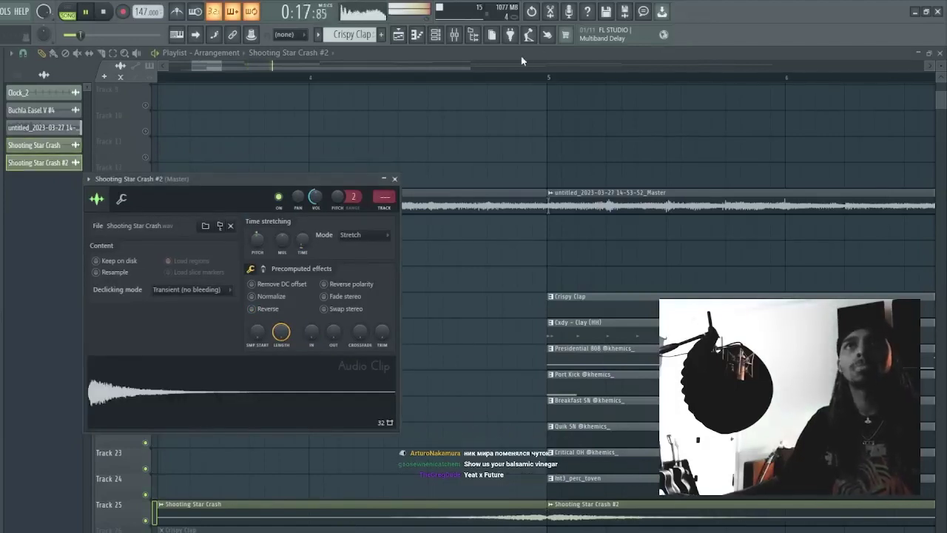
Step: Try raising the C#5 note in bar 4 of the Presidential 808 pattern by an octave
scroll(521, 62, "down", 6)
double_click(567, 365)
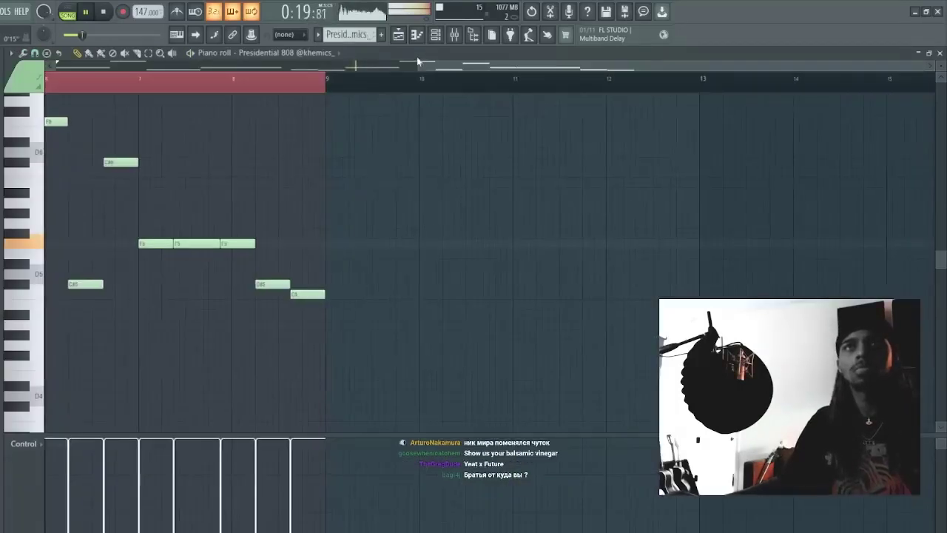
scroll(418, 62, "down", 4)
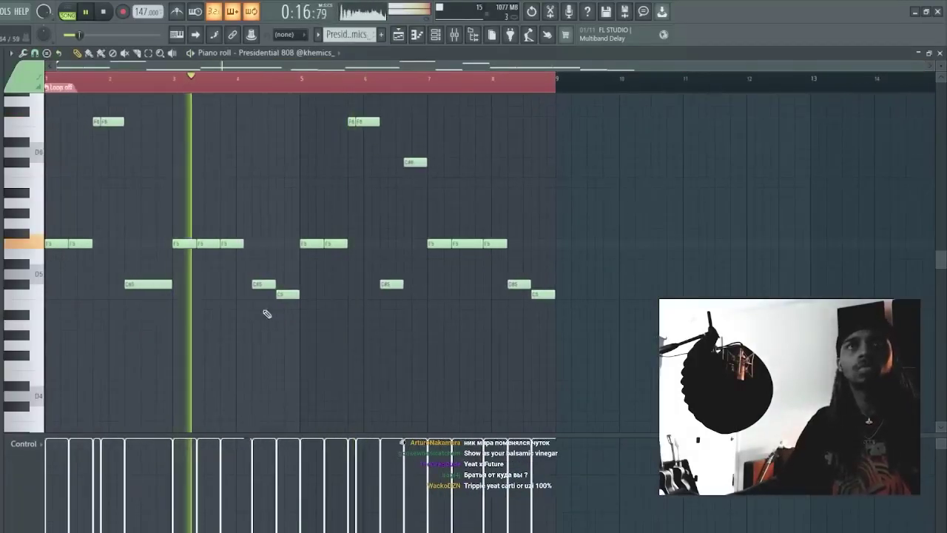
left_click(264, 282)
key("ctrl+Up")
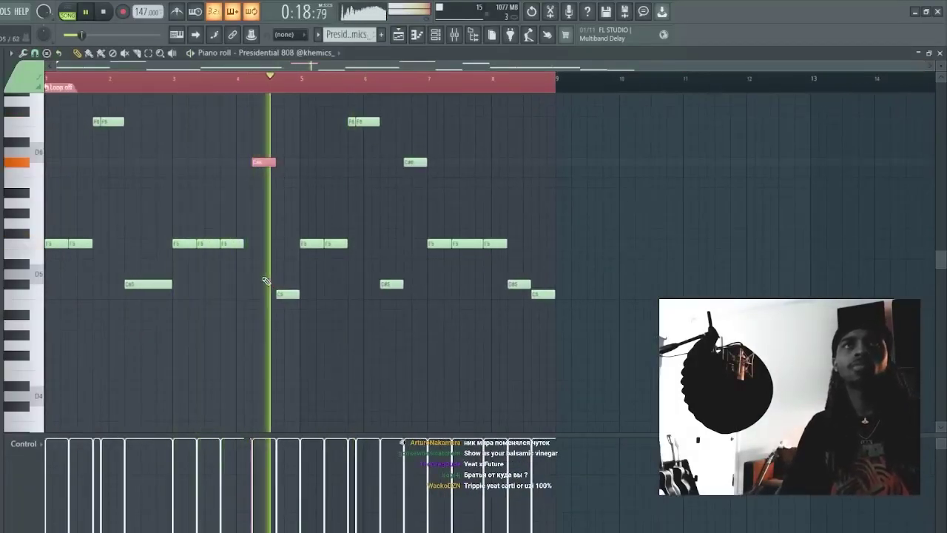
key("ctrl+Down")
scroll(294, 303, "down", 3)
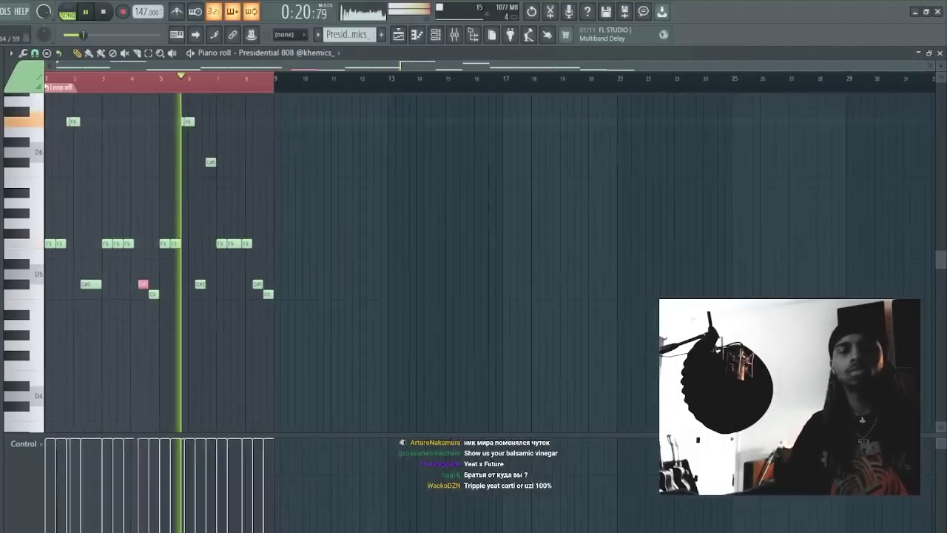
key("Escape")
Step: Place a Presidential 808 clip at bar 17 and move the two muted melody audio clips from Track 12 to the track below Track 13
left_click_drag(397, 66, 442, 68)
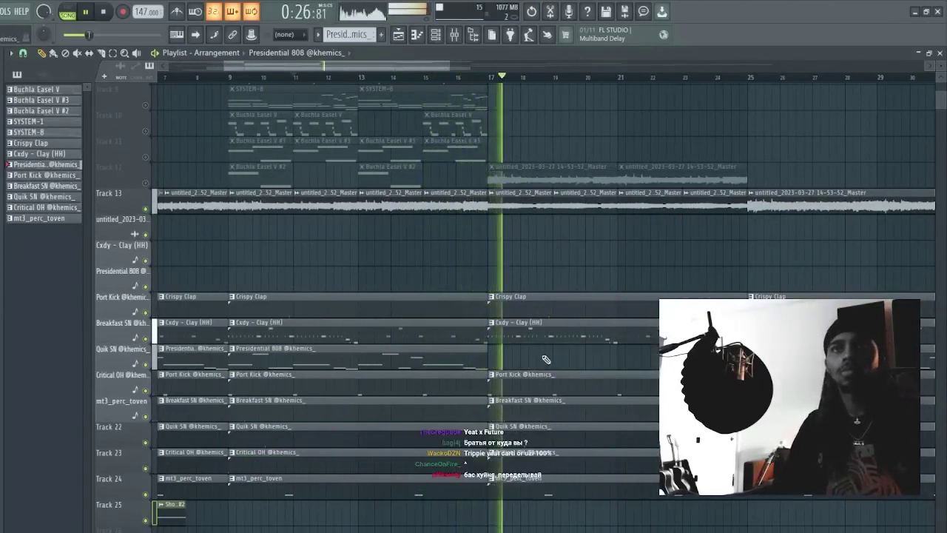
left_click(546, 359)
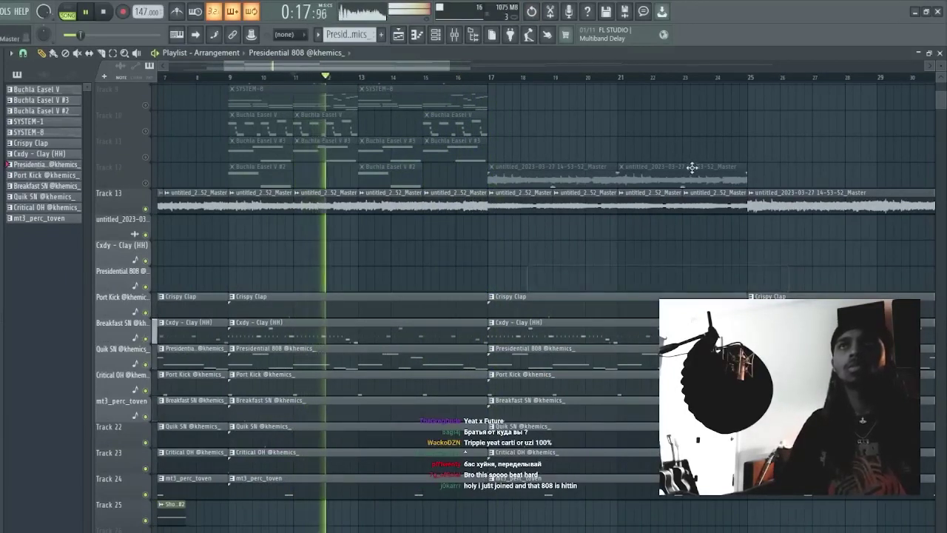
left_click_drag(705, 161, 585, 190)
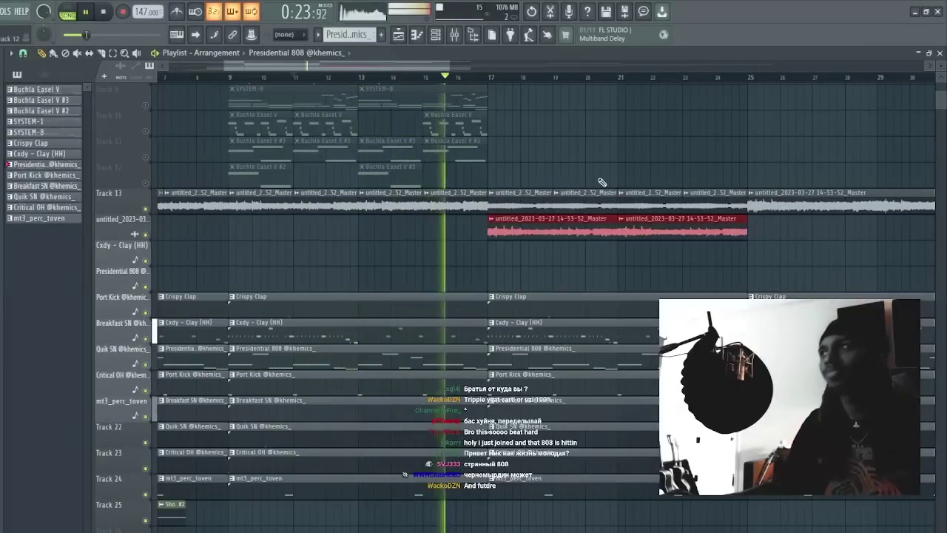
Step: Try deleting the two moved melody audio clips at bars 17 to 25, and undo the deletion
right_click(585, 295)
key("ctrl+z")
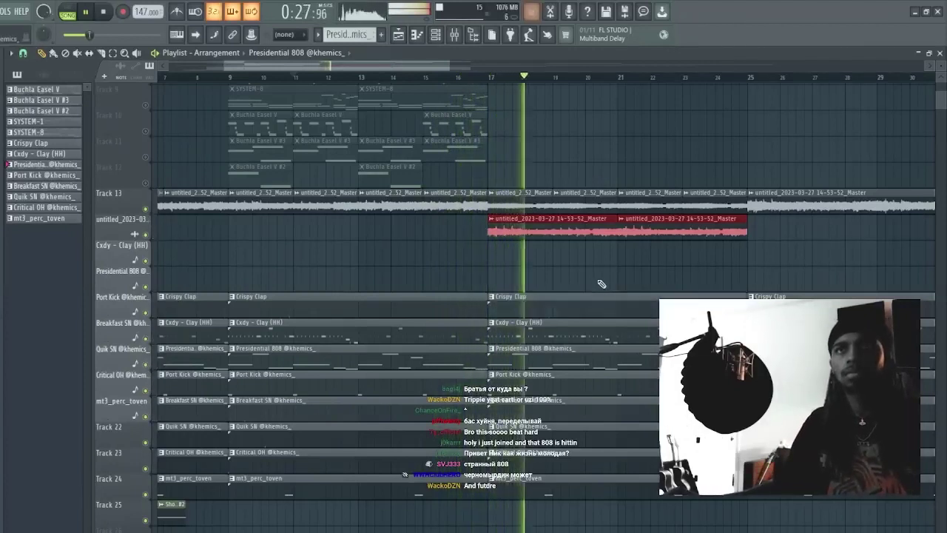
key("Delete")
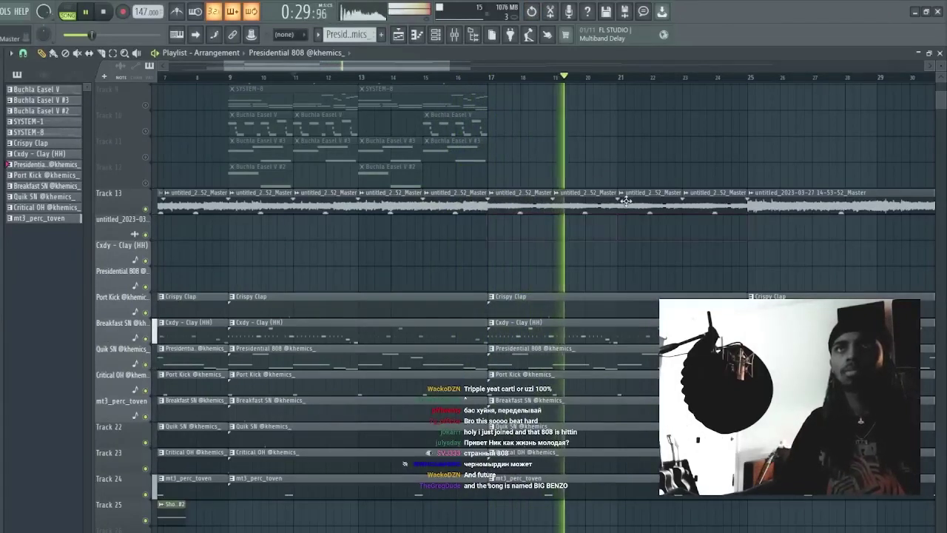
key("ctrl+z")
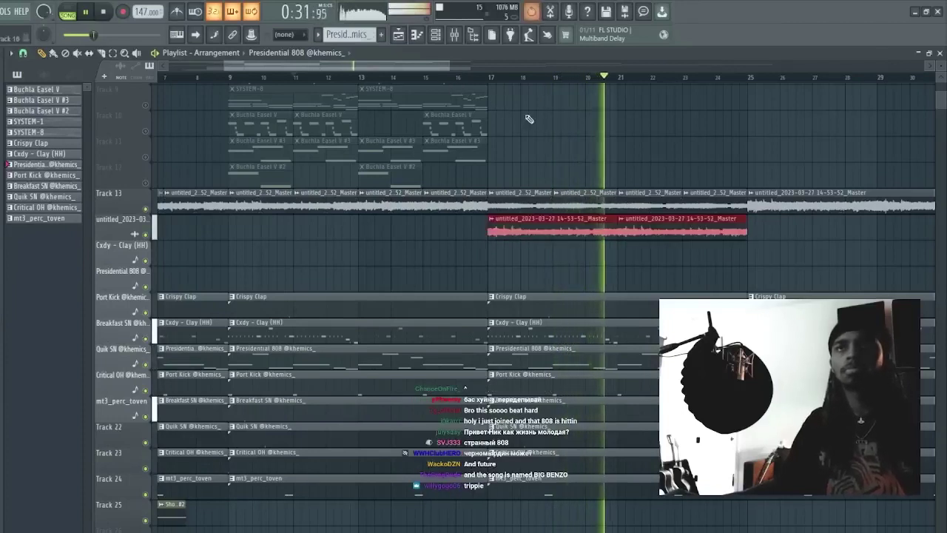
Step: Restart playback and delete the two melody audio clips at bars 17 to 25 from the track below Track 13
key("space")
key("space")
key("Delete")
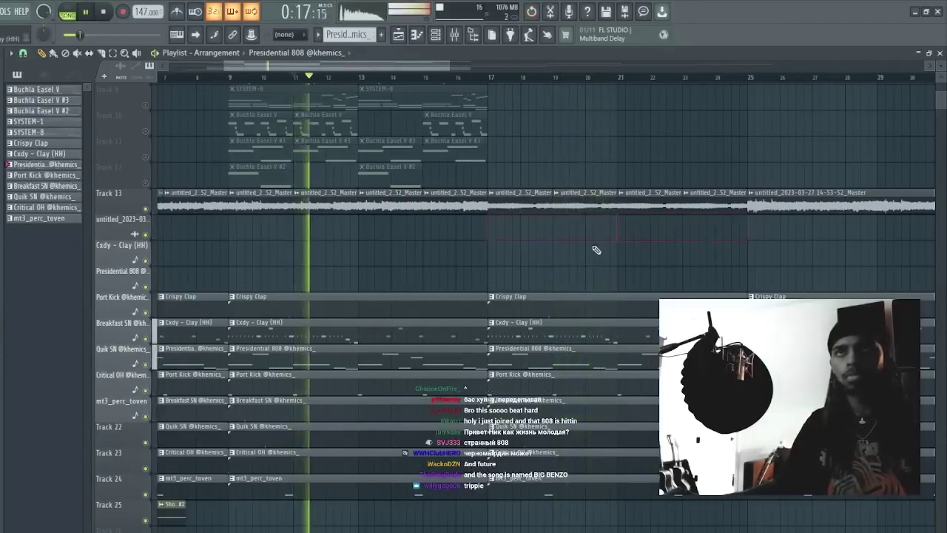
Step: Raise the tempo to 148 BPM and delete the mt3_perc_toven clip at bars 17 to 25
left_click_drag(448, 66, 417, 69)
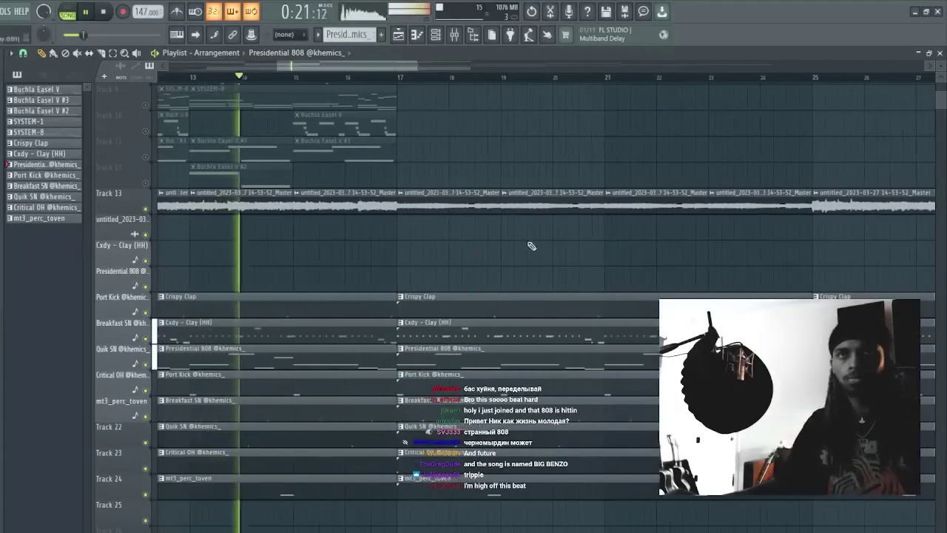
left_click(545, 271)
right_click(584, 280)
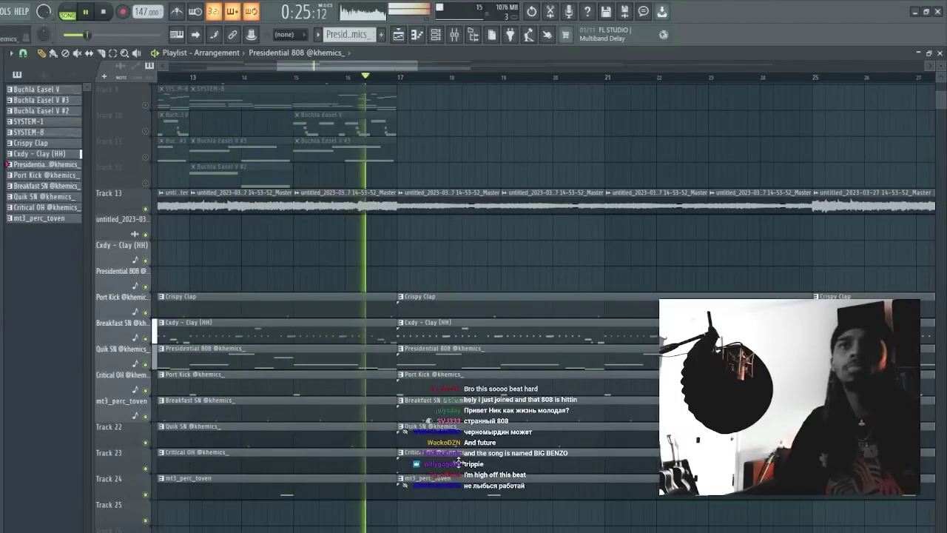
left_click_drag(417, 66, 445, 67)
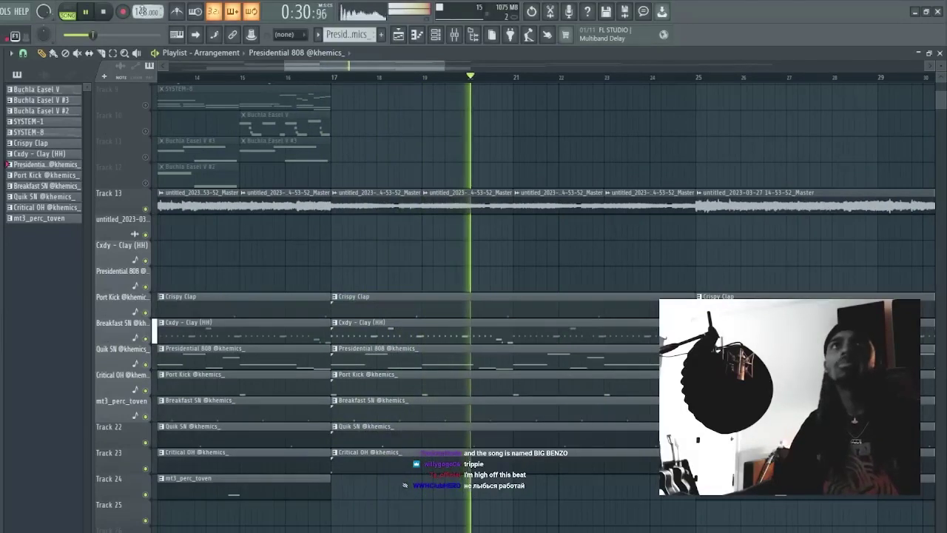
left_click_drag(289, 65, 169, 65)
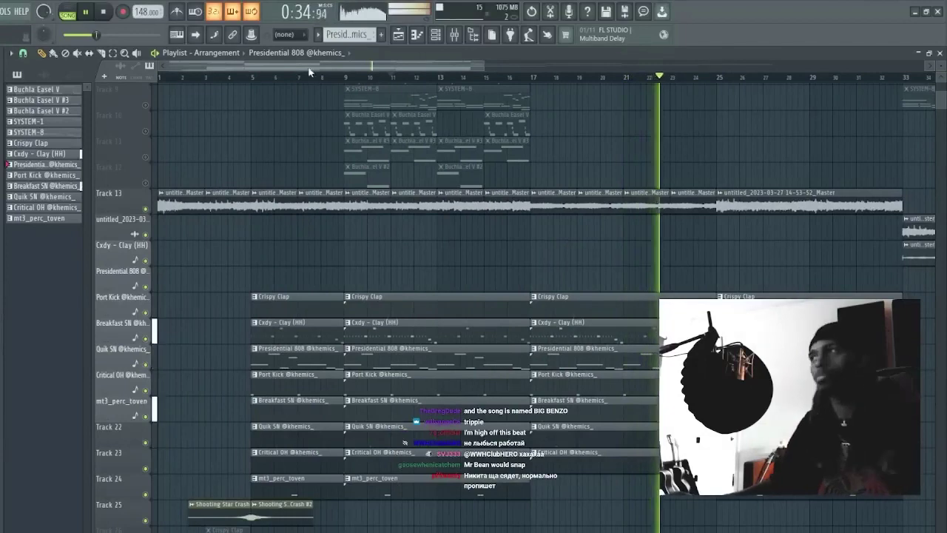
Step: Try cutting the last half bar before bar 25 from the drum and 808 clips, play it back, and undo the cut
left_click_drag(481, 65, 512, 89)
key("c")
mouse_move(546, 267)
left_mouse_down()
mouse_move(546, 419)
mouse_move(559, 479)
left_mouse_up()
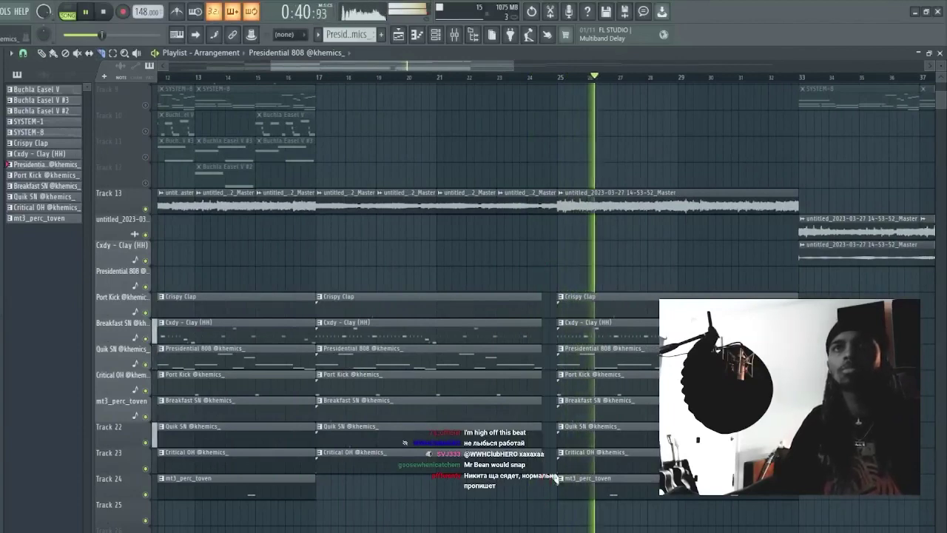
left_click(489, 77)
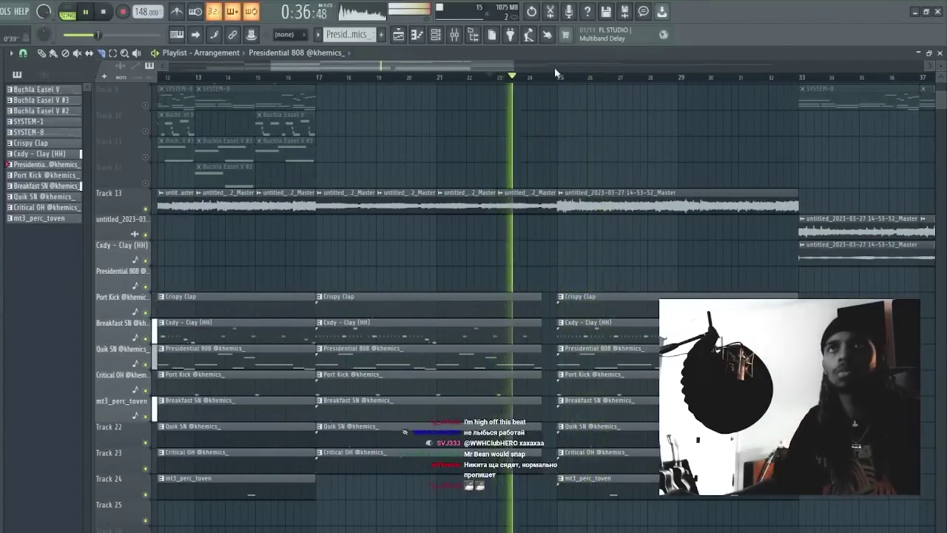
left_click_drag(555, 68, 561, 82)
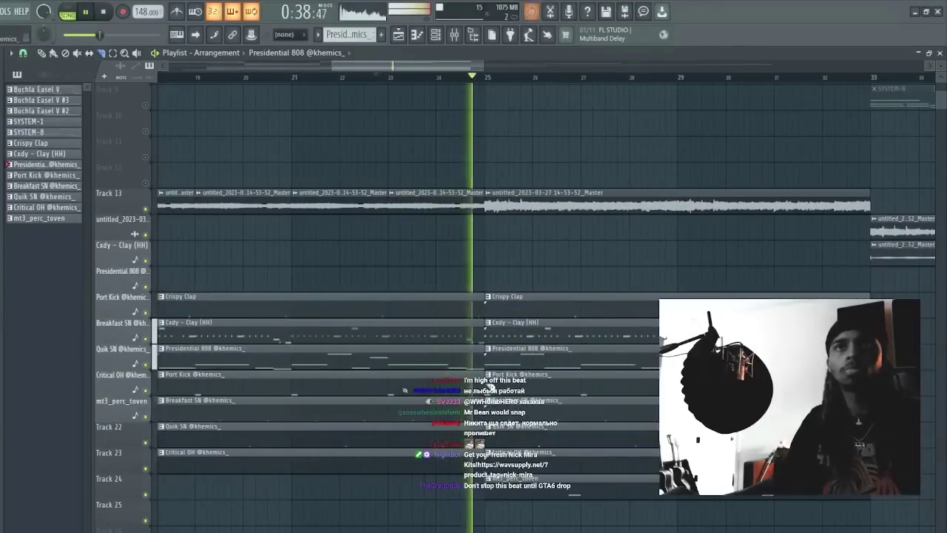
Step: Cut the last beat before bar 25 from the drum and 808 clips, and extend the Crispy Clap clip back to bar 25
left_click_drag(480, 292, 472, 481)
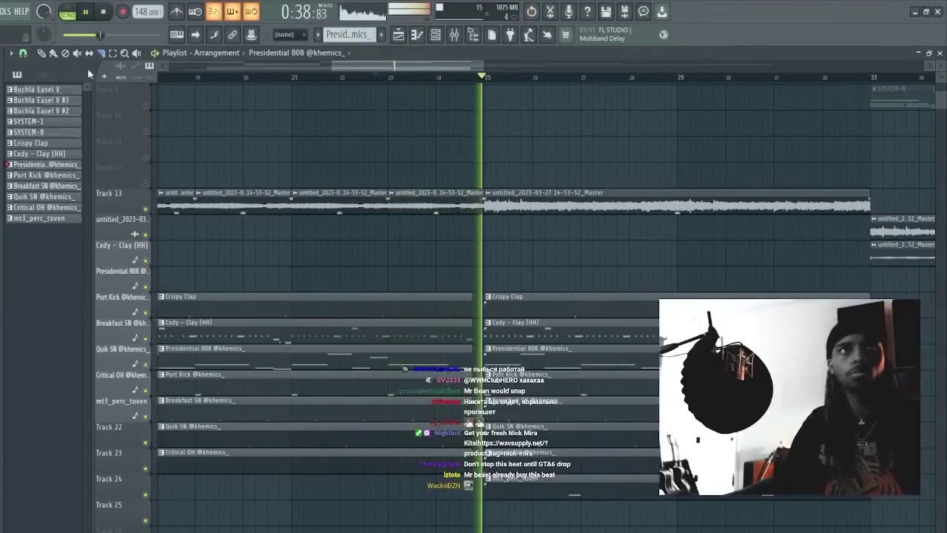
left_click_drag(468, 306, 482, 302)
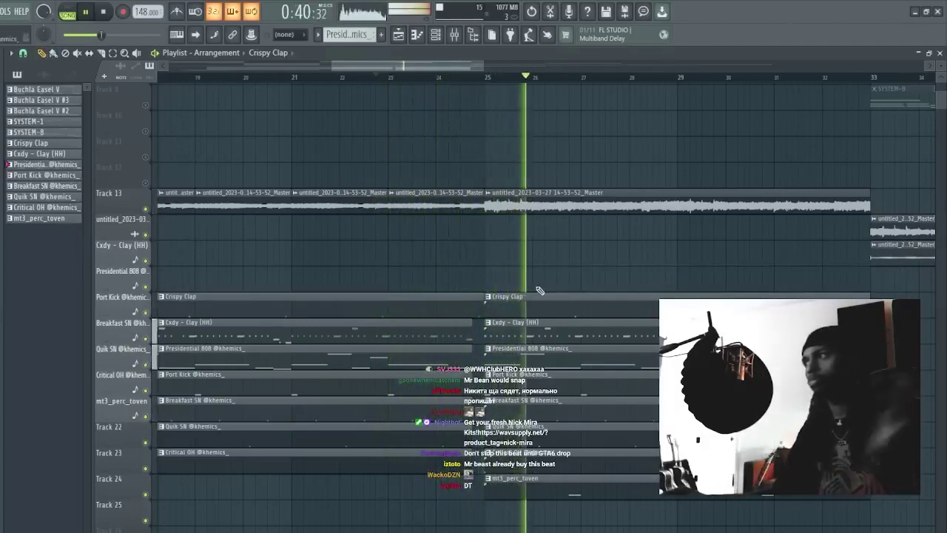
Step: Duplicate the drum and 808 clips of bars 25 to 33 so the copies fill bars 33 to 41
scroll(522, 66, "down", 5)
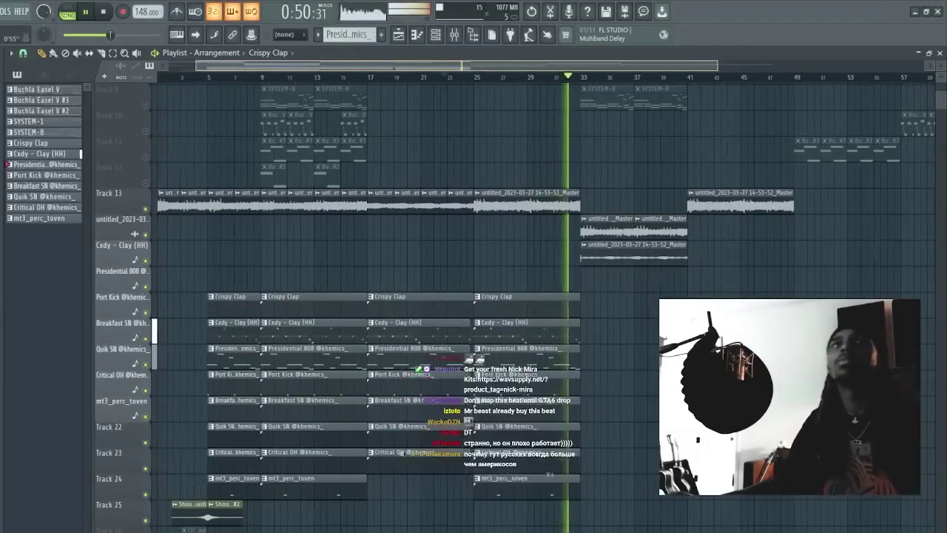
scroll(605, 88, "up", 3)
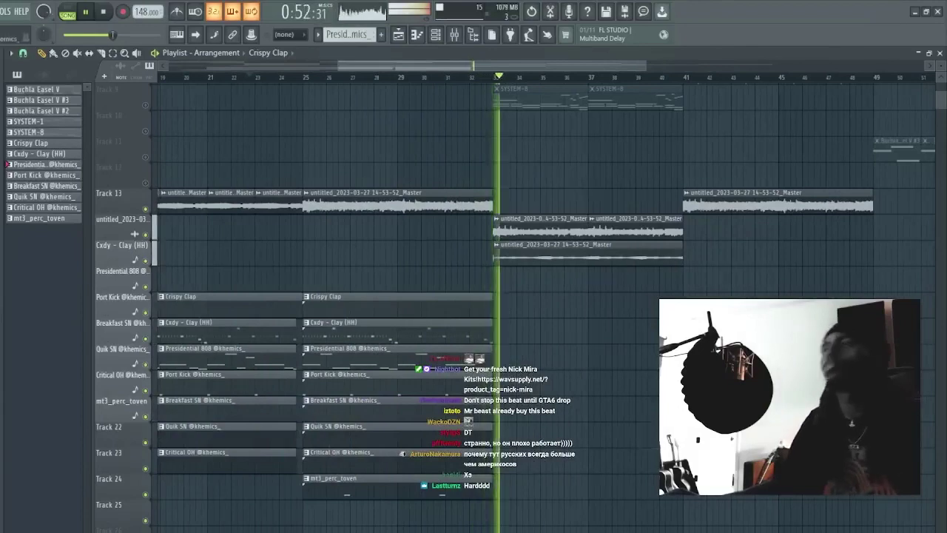
scroll(514, 82, "down", 2)
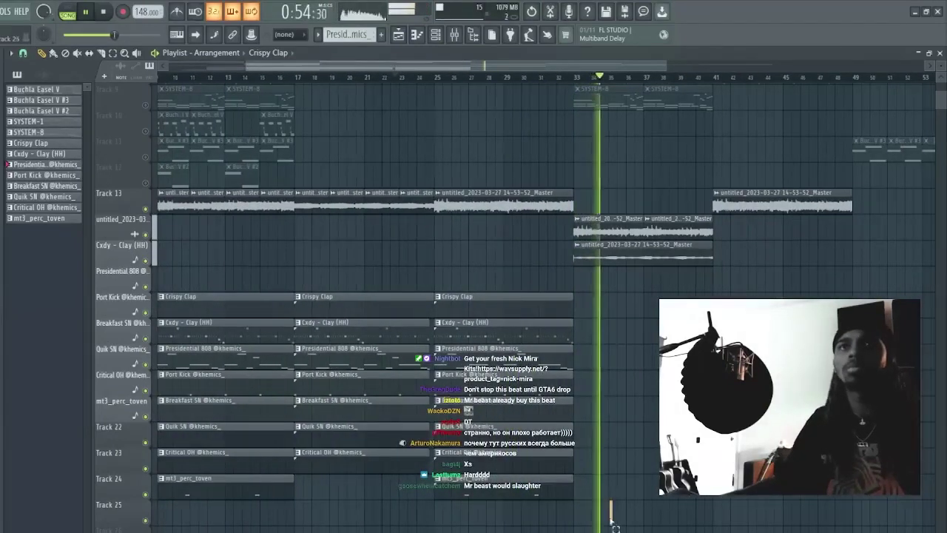
left_click(478, 306)
key("ctrl+b")
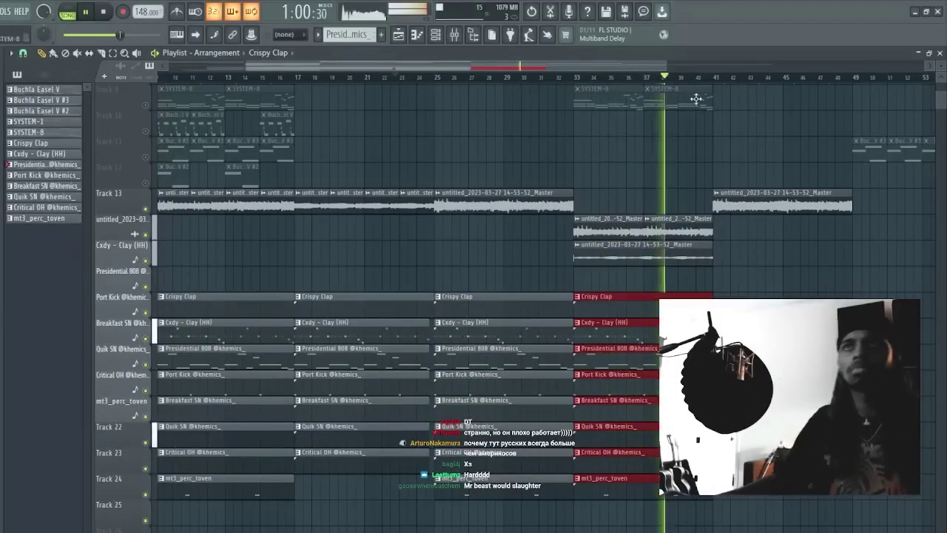
Step: Replay from around bar 23 and cut the first two bars off the copied drum and 808 clips so they start at bar 35
left_click_drag(247, 67, 272, 66)
left_click(358, 77)
left_click(584, 517, "ctrl")
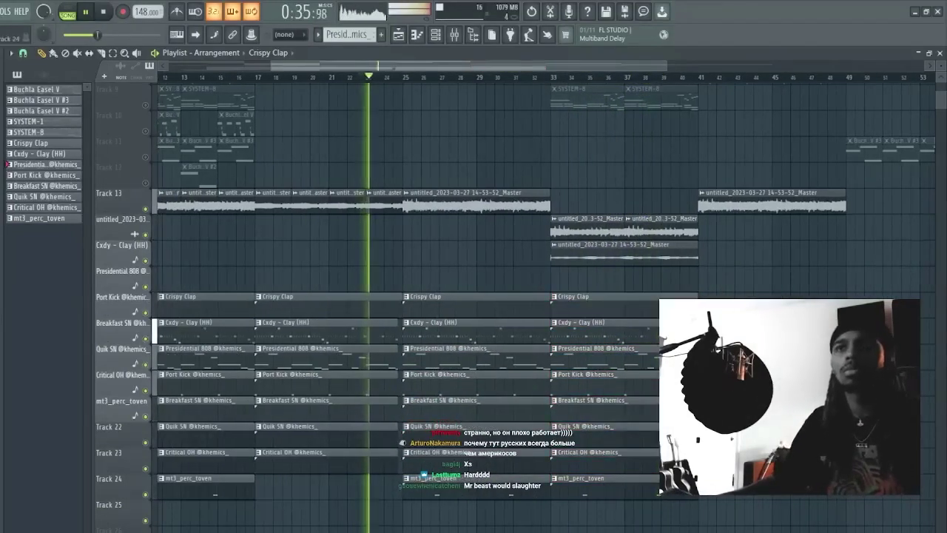
key("c")
left_click_drag(591, 516, 589, 310)
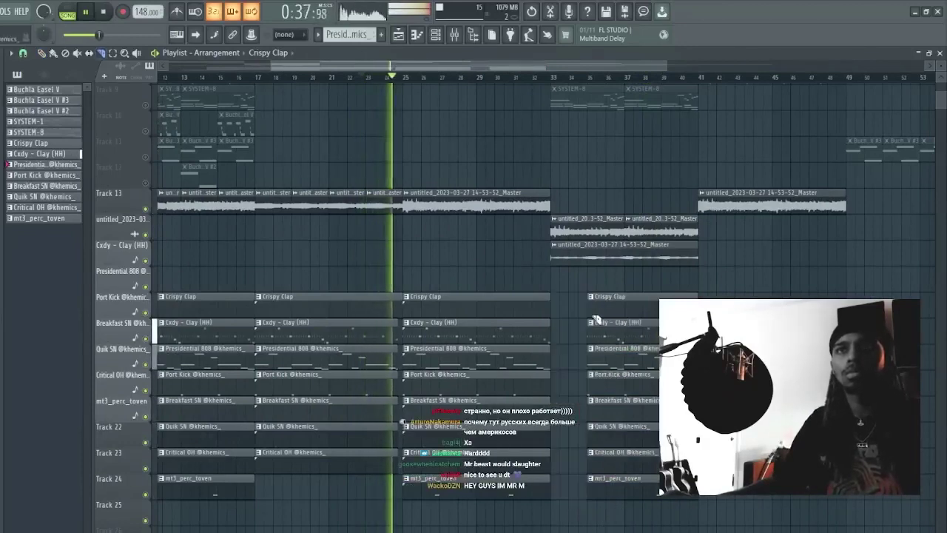
left_click(41, 53)
left_click_drag(272, 67, 169, 67)
left_click(628, 381)
right_click(639, 383)
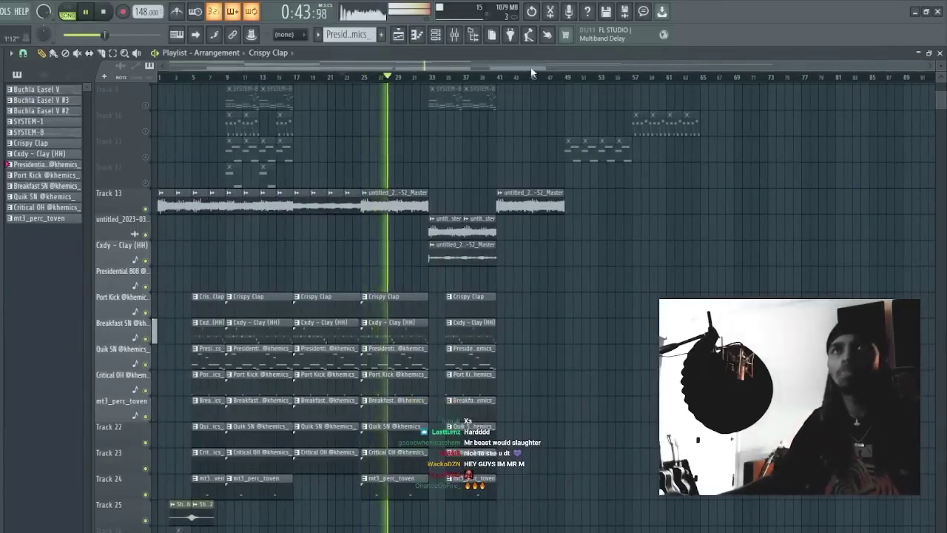
scroll(531, 72, "up", 4)
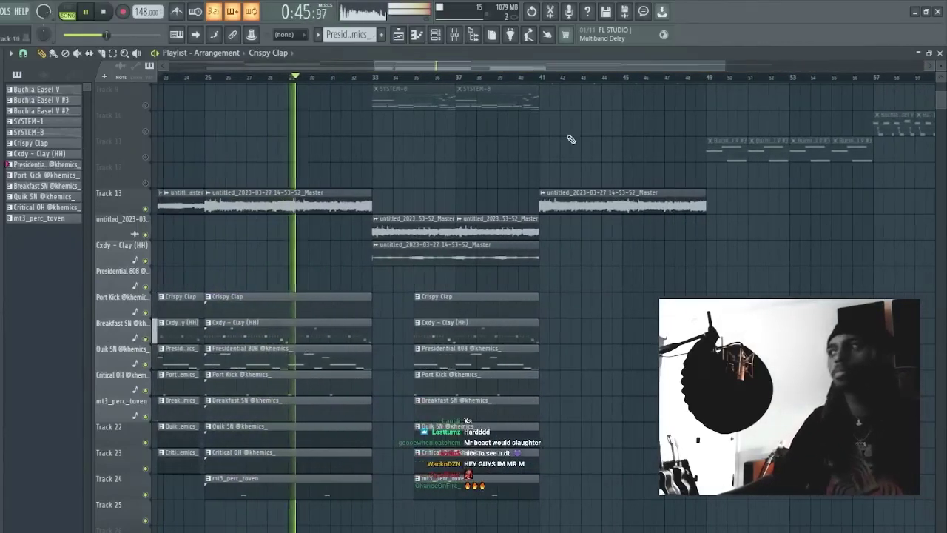
left_click(625, 453)
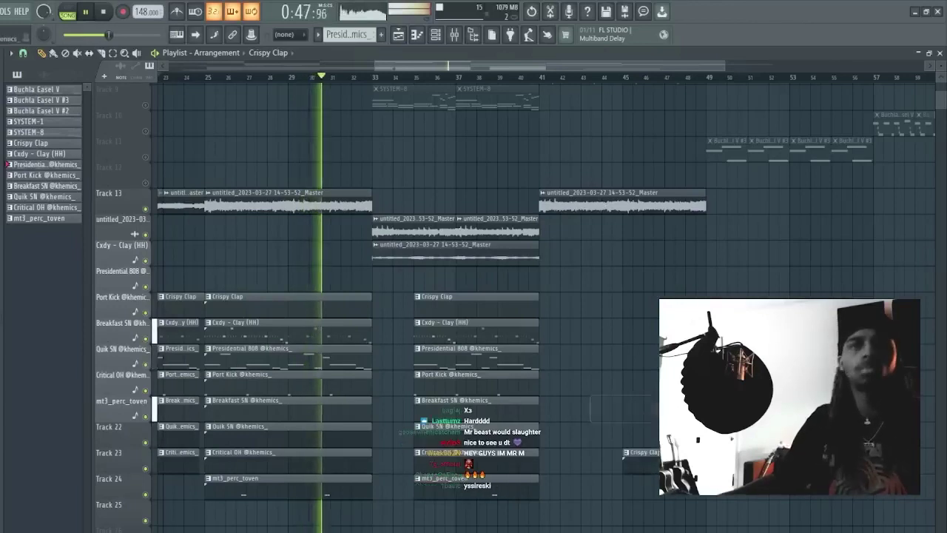
right_click(629, 453)
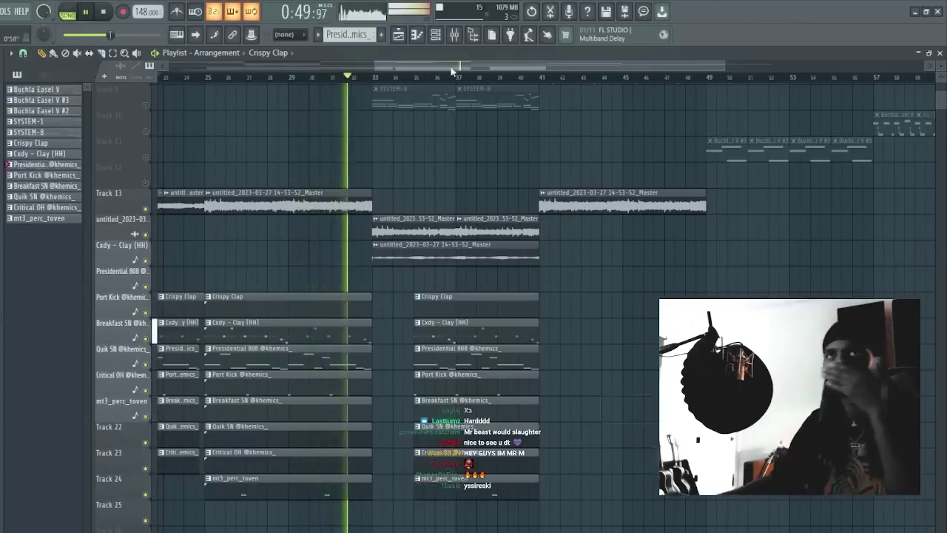
Step: Open the Presidential 808 channel settings, try Resample as the time-stretching mode, listen back, and return it to Auto
scroll(452, 70, "down", 2)
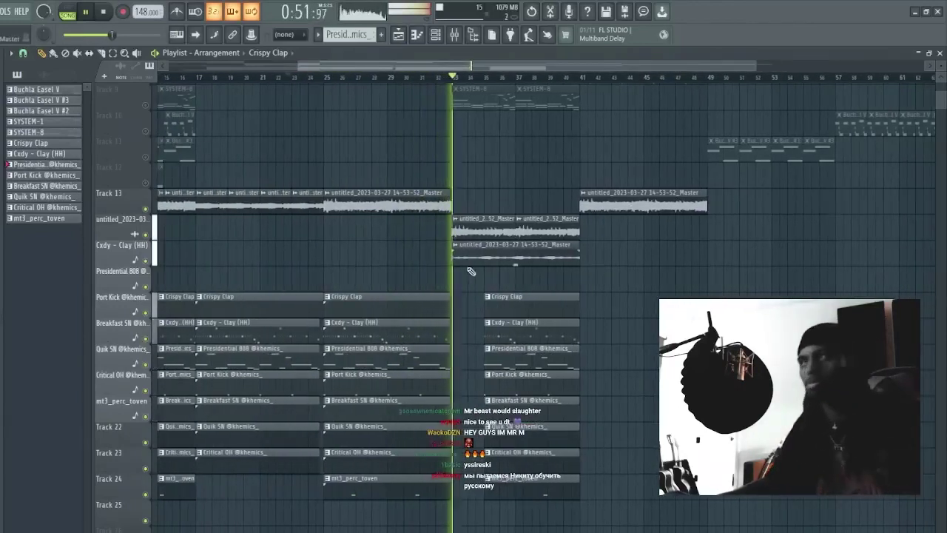
double_click(408, 353)
left_click(436, 34)
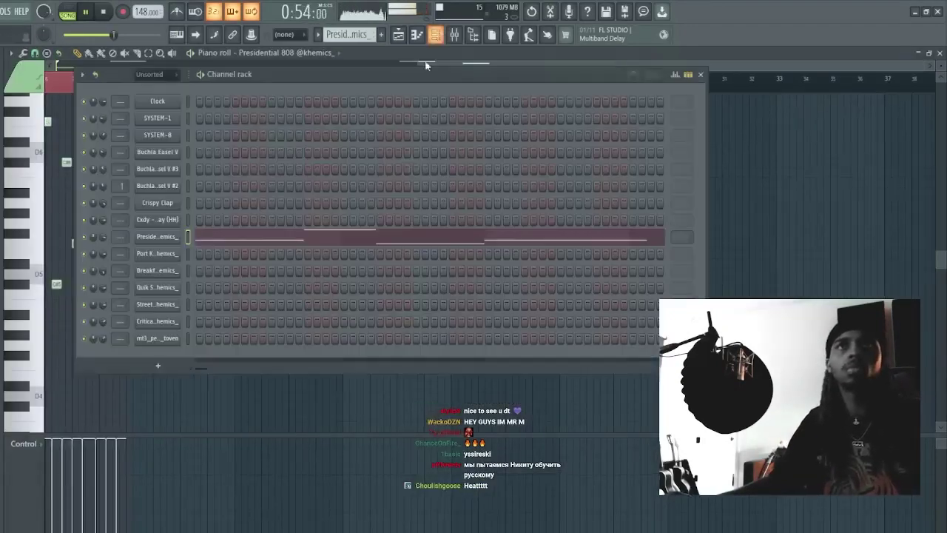
left_click(167, 235)
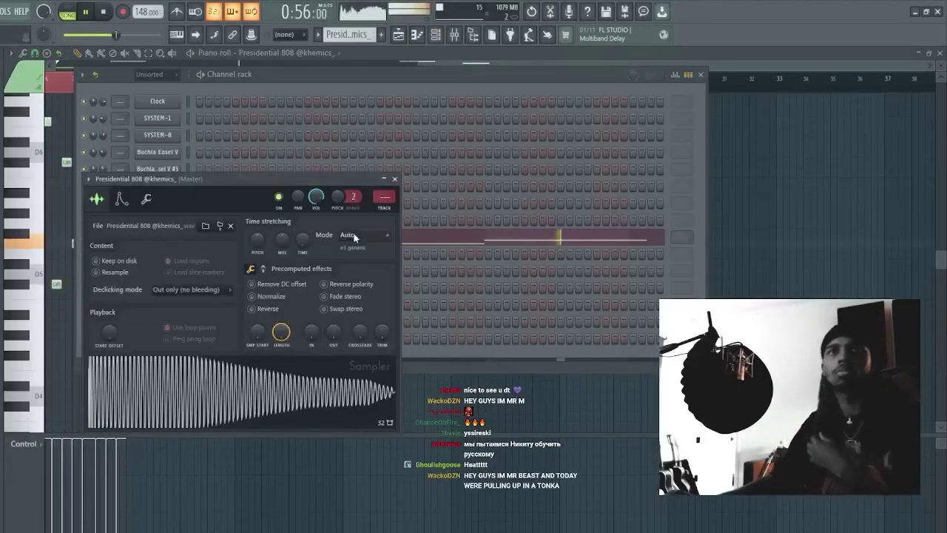
left_click(355, 270)
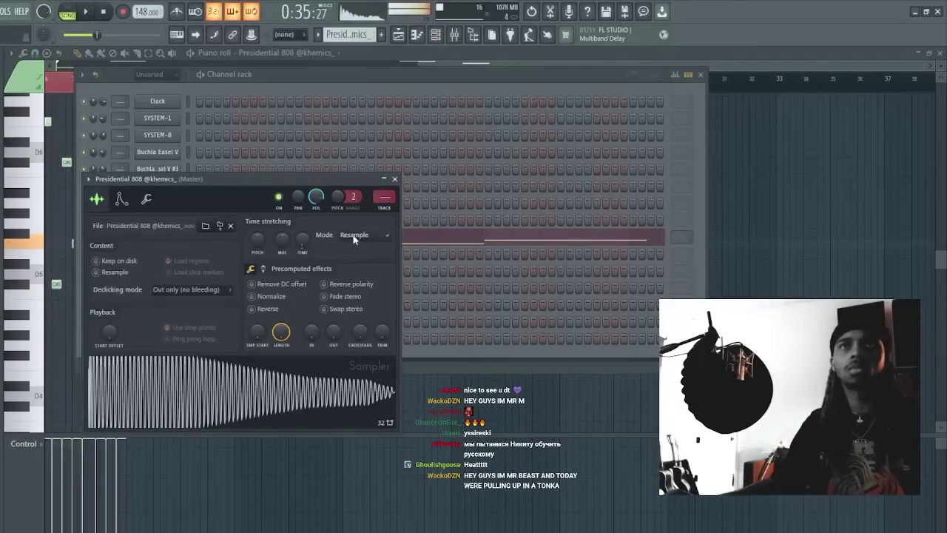
key("space")
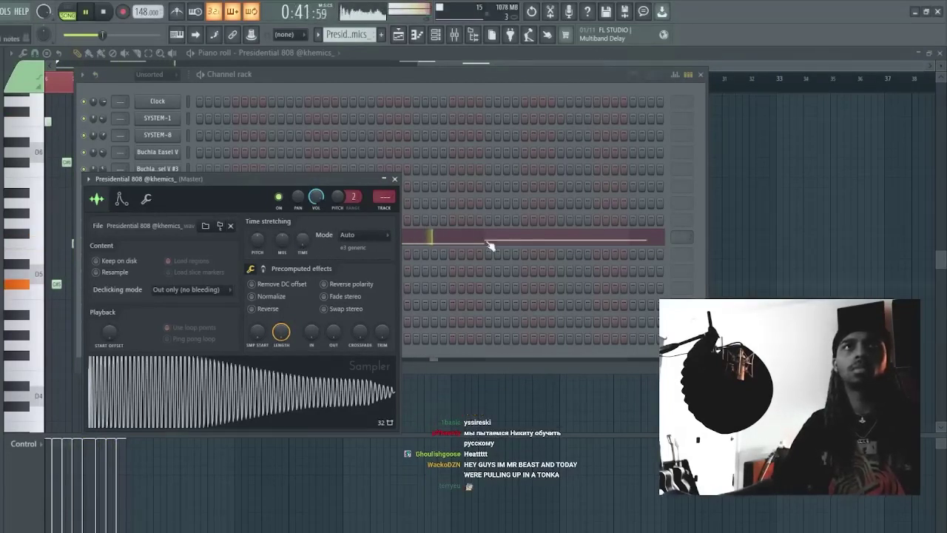
key("space")
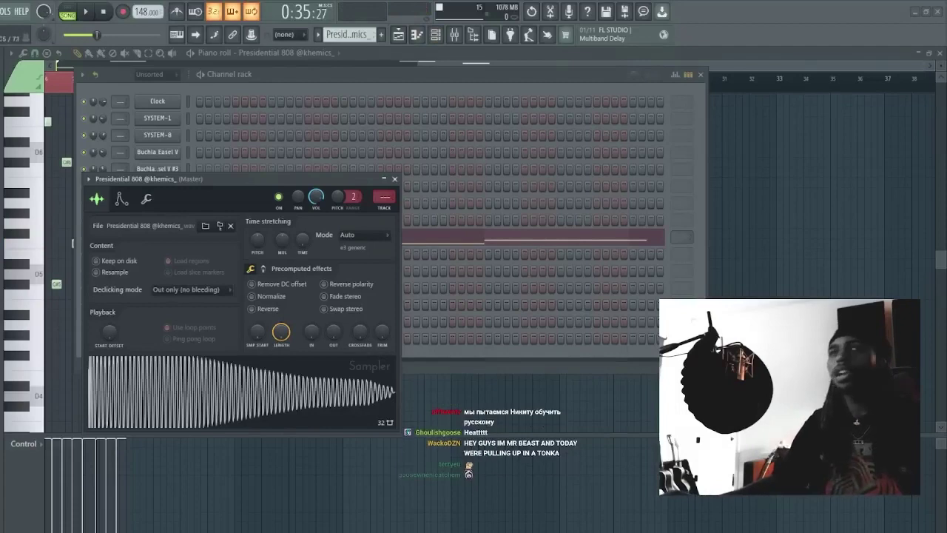
Step: Close the 808 piano roll, channel rack and sampler windows, and play the arrangement from bar 33
left_click(930, 53)
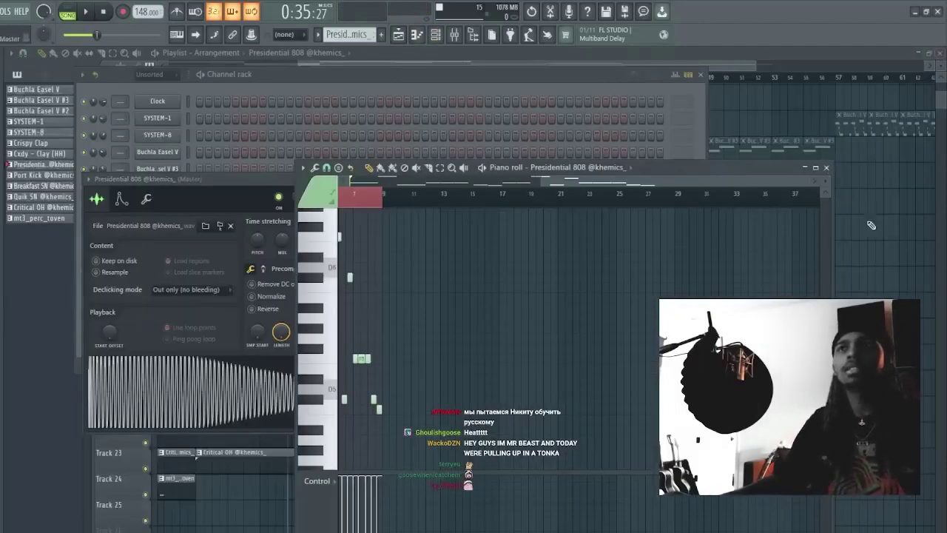
key("F12")
left_click(103, 12)
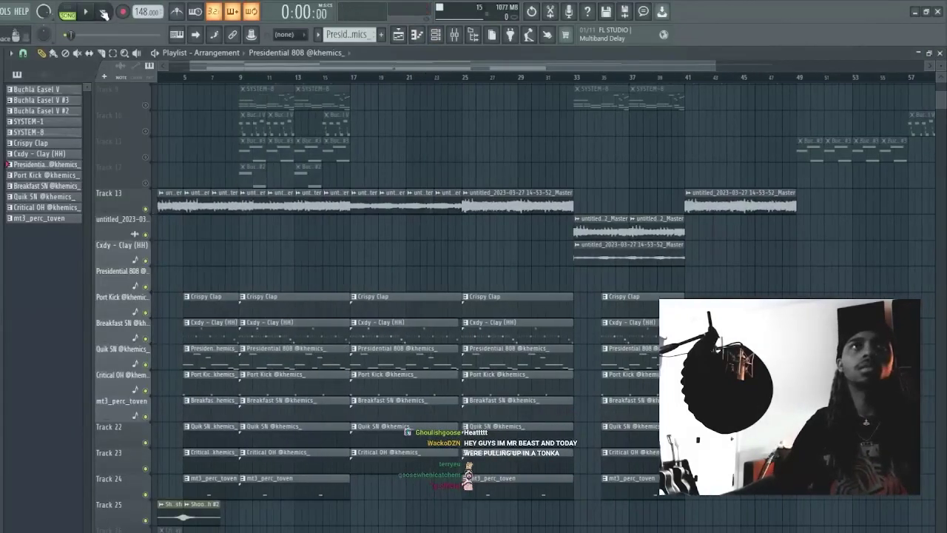
left_click(778, 511)
left_click_drag(566, 68, 572, 68)
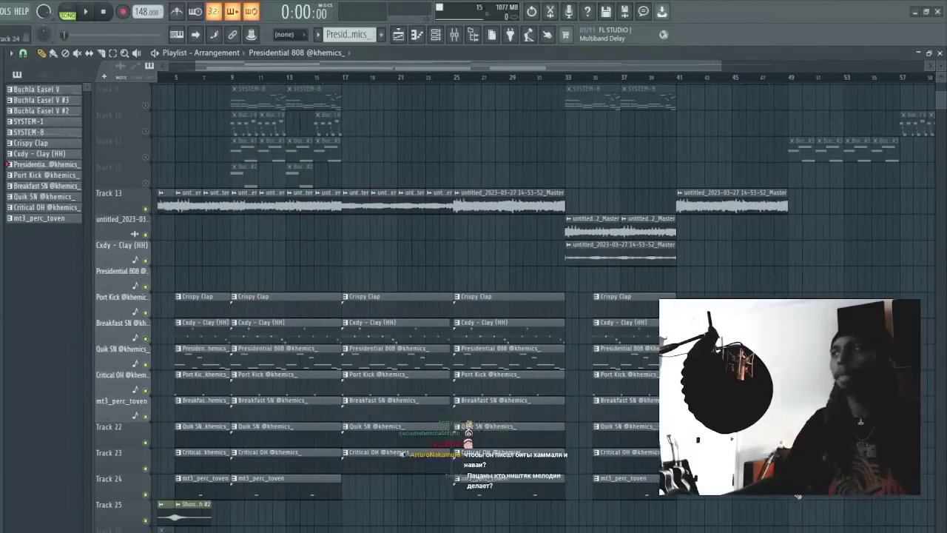
left_click(569, 79)
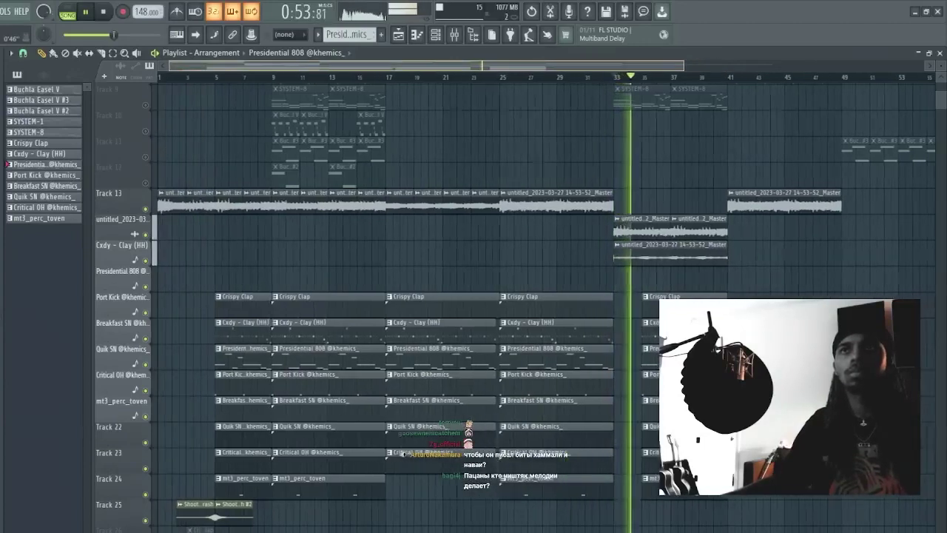
Step: Delete the melody audio clip at bars 41 to 49 from Track 13
left_click_drag(683, 66, 752, 66)
left_click_drag(778, 288, 716, 193)
key("Delete")
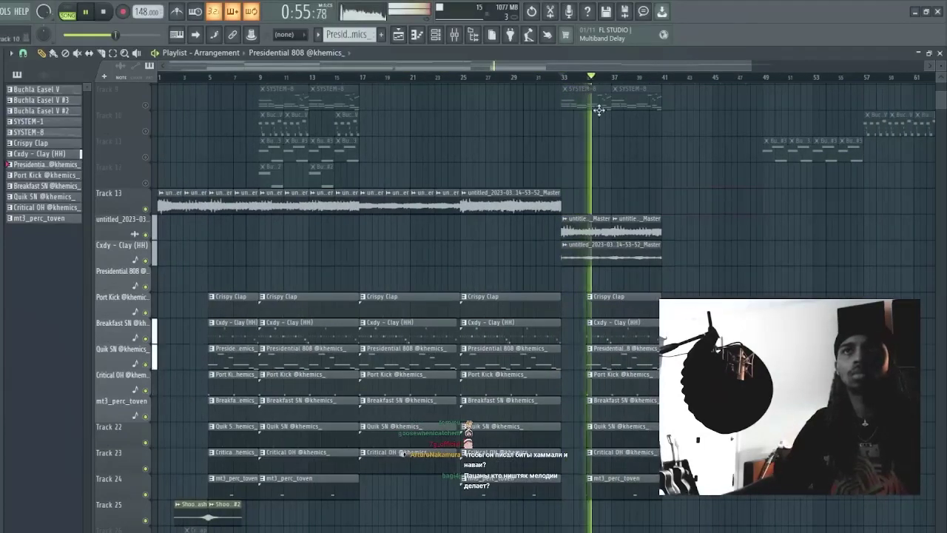
Step: Stop playback, select the melody audio clip at bar 33 as source, and load Gross Beat on the Master mixer track
key("space")
double_click(576, 227)
key("Escape")
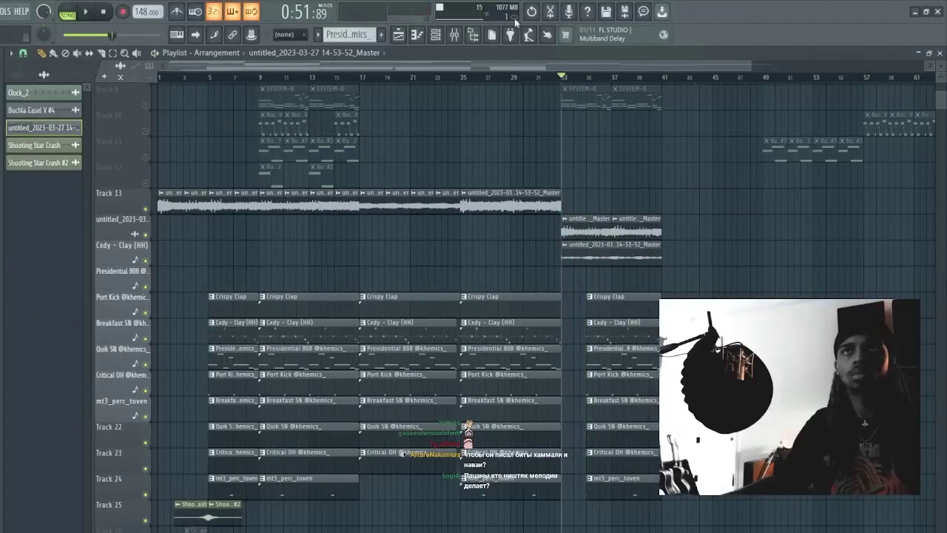
left_click(471, 36)
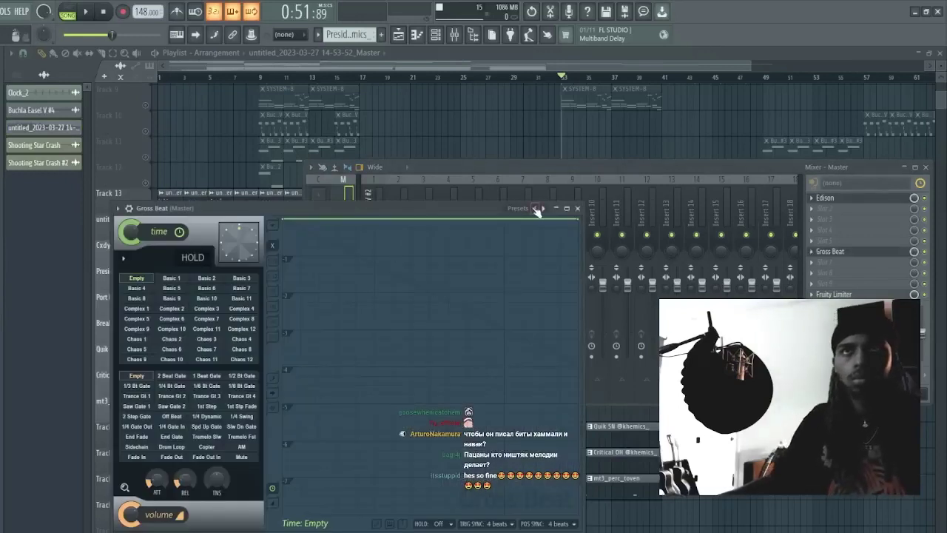
Step: Switch Gross Beat to the scratch-pattern preset bank and choose Scrt Patt 7 for both the time and volume envelopes
left_click(536, 209)
left_click(535, 208)
left_click(536, 209)
left_click(538, 209)
left_click(538, 209)
left_click(538, 208)
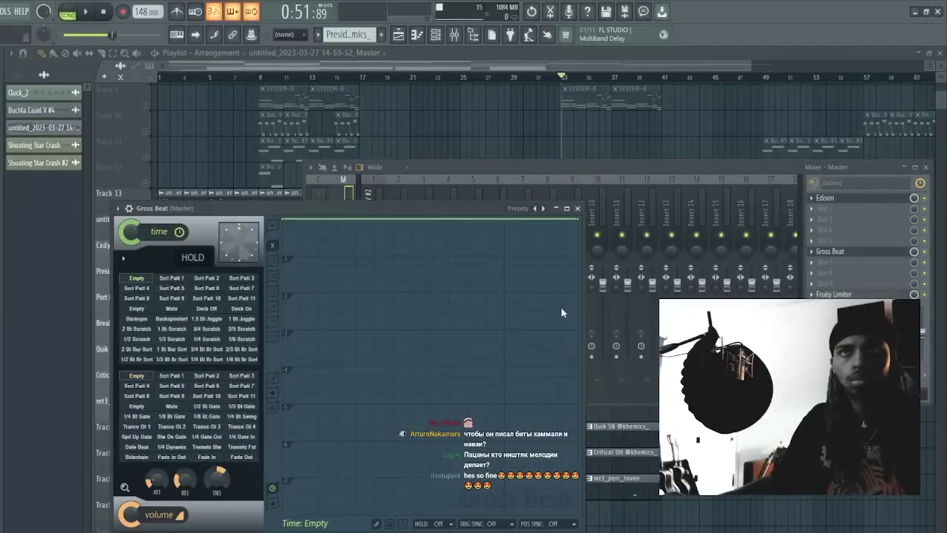
left_click(249, 290)
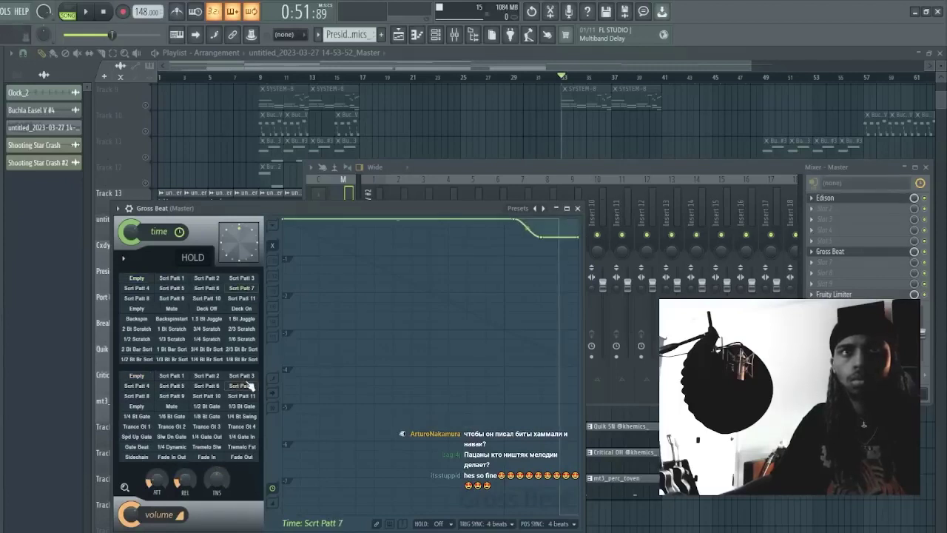
left_click(250, 386)
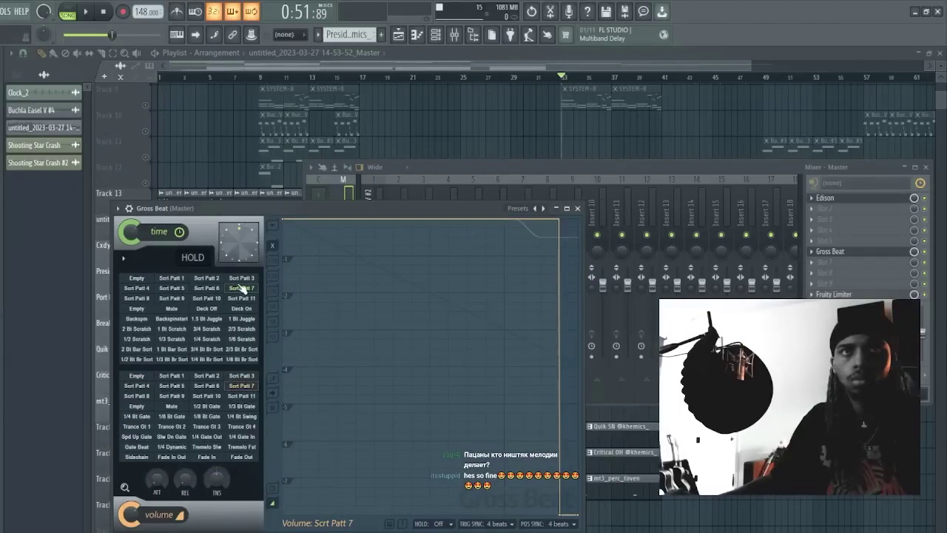
Step: Reshape Gross Beat's Scrt Patt 7 time envelope so it stays flat and curves down only at the end, and close the plugin and mixer windows
left_click(243, 289)
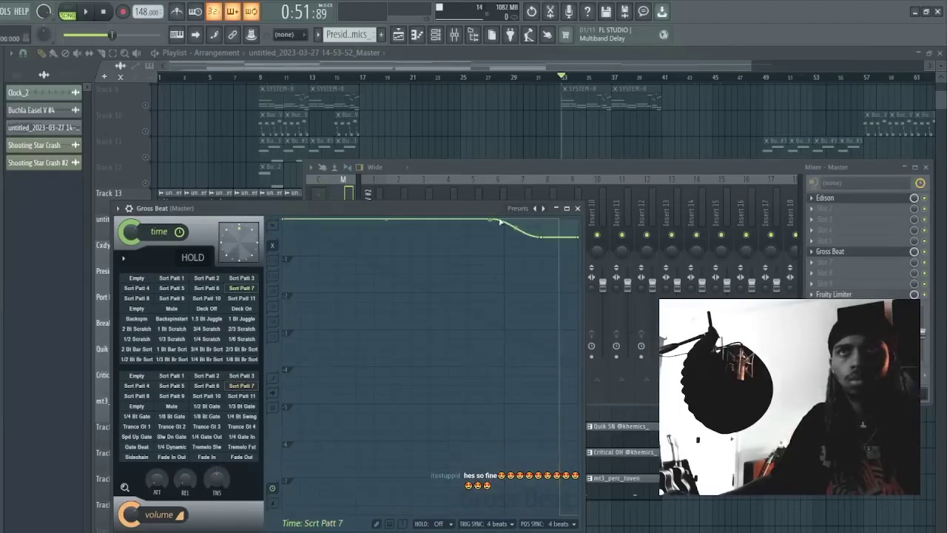
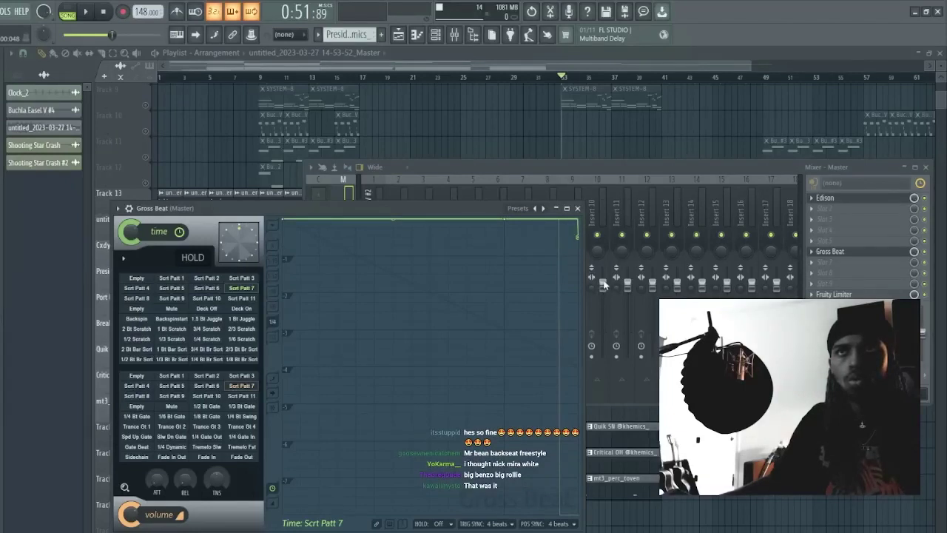
left_click_drag(541, 228, 541, 219)
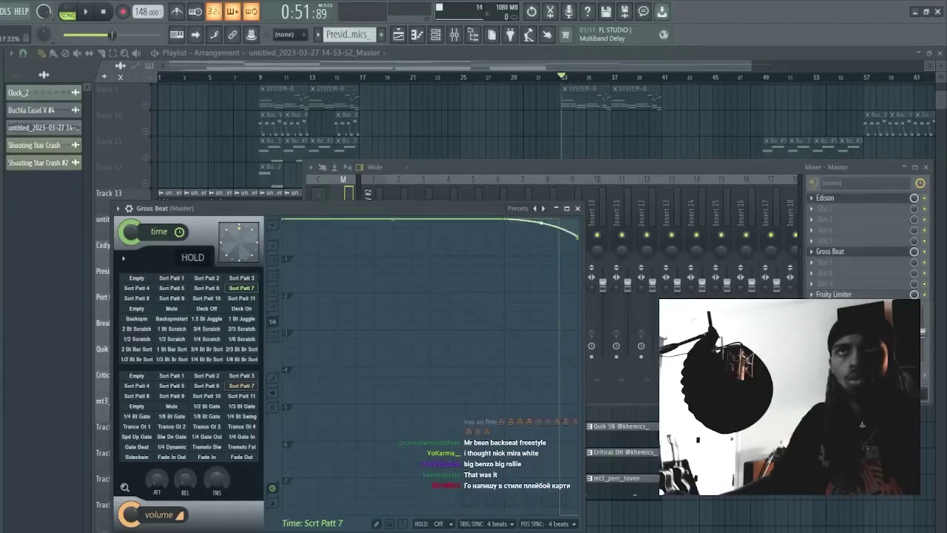
key("space")
left_click(915, 254)
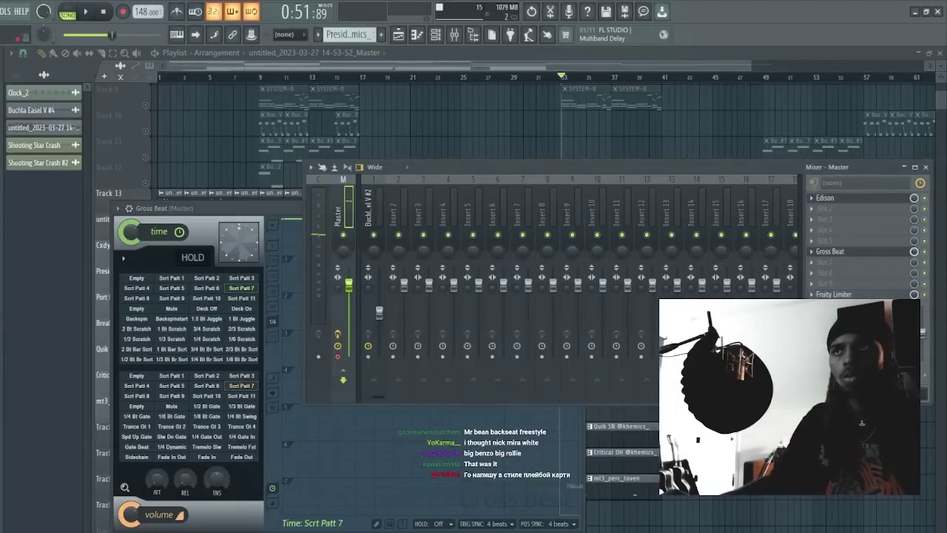
key("F12")
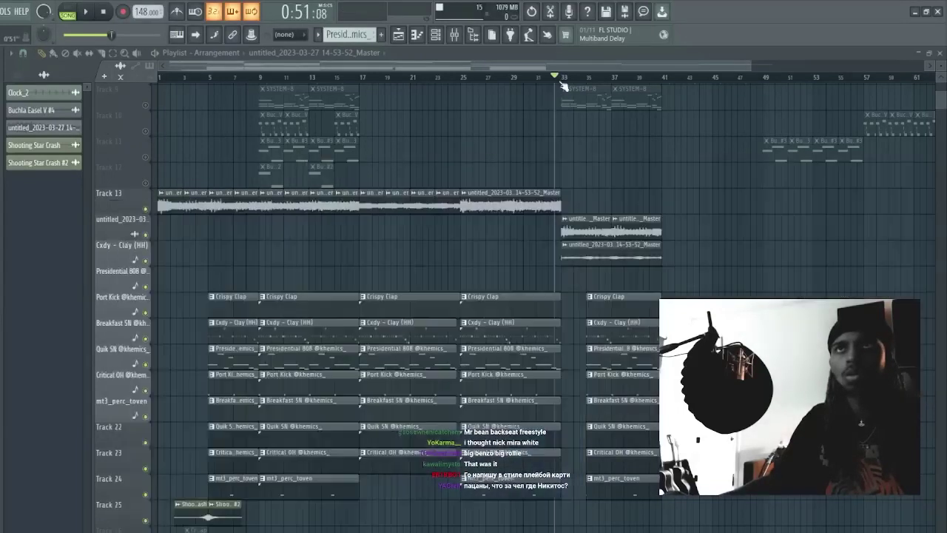
Step: Create an automation clip for Gross Beat's mix level on the Master over bars 33 to 35 and move it to Track 26
left_click_drag(584, 80, 615, 79)
key("space")
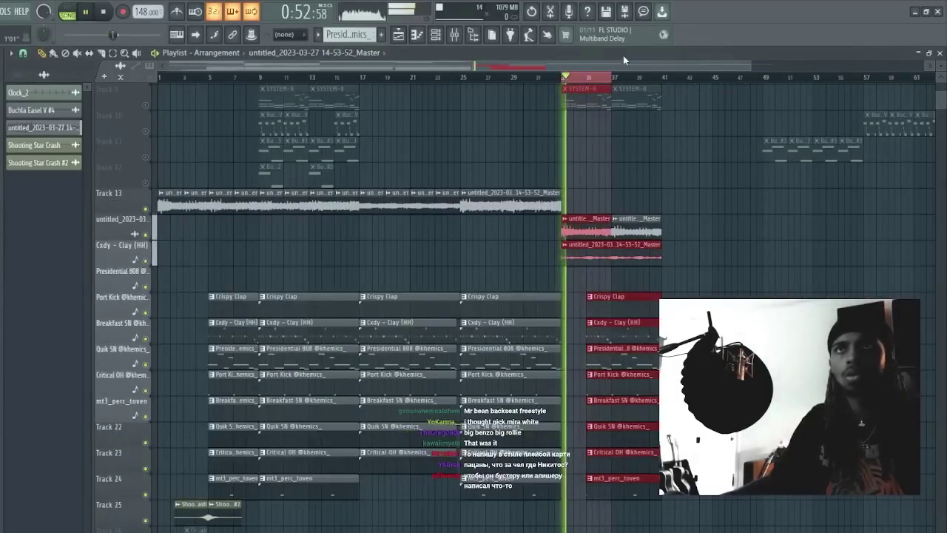
key("space")
scroll(596, 74, "up", 5)
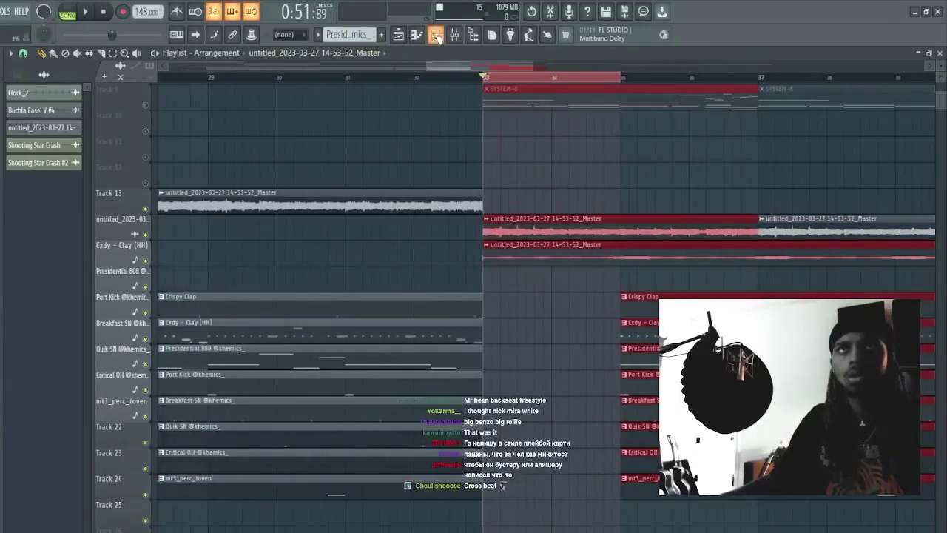
left_click(454, 35)
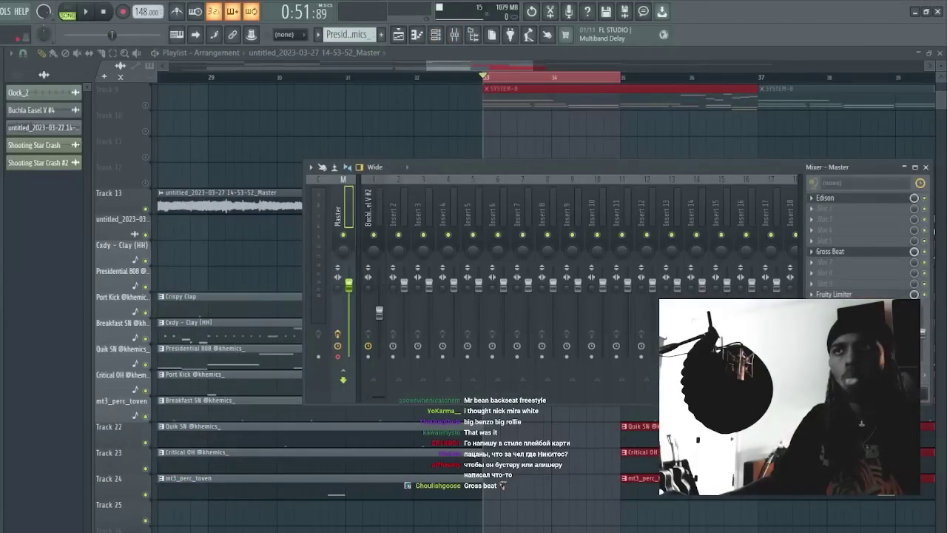
left_click(880, 323)
key("F9")
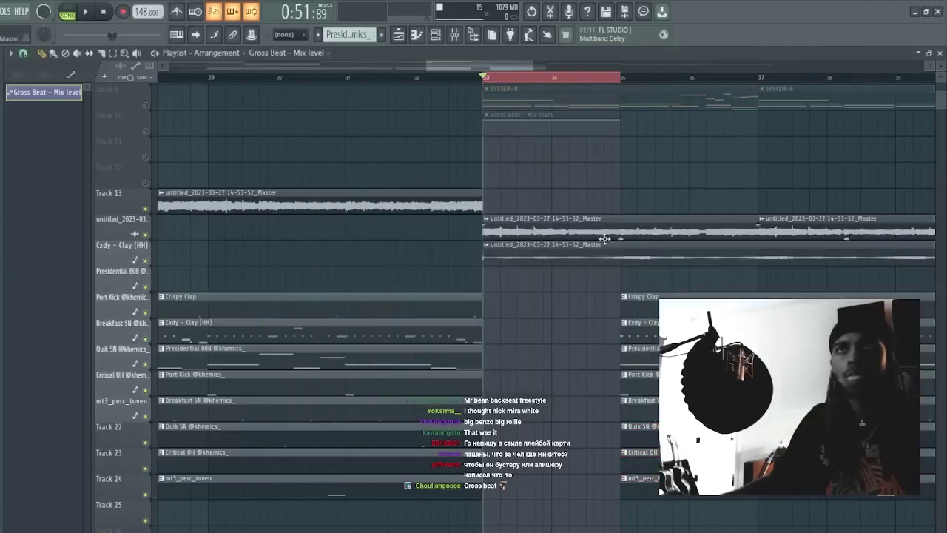
left_click_drag(548, 135, 549, 504)
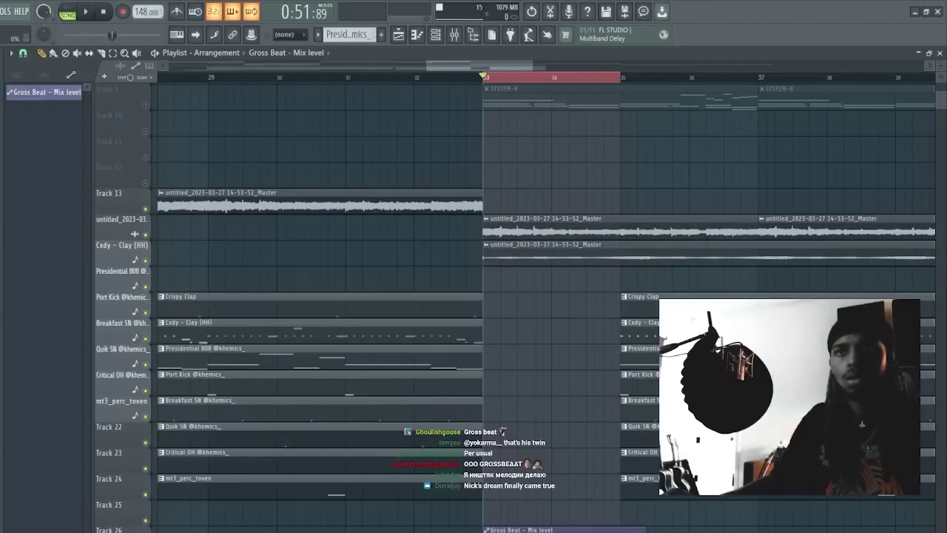
Step: Play from bar 33 with Gross Beat open and fine-tune the closing curve of the Scrt Patt 7 time envelope
left_click(486, 79)
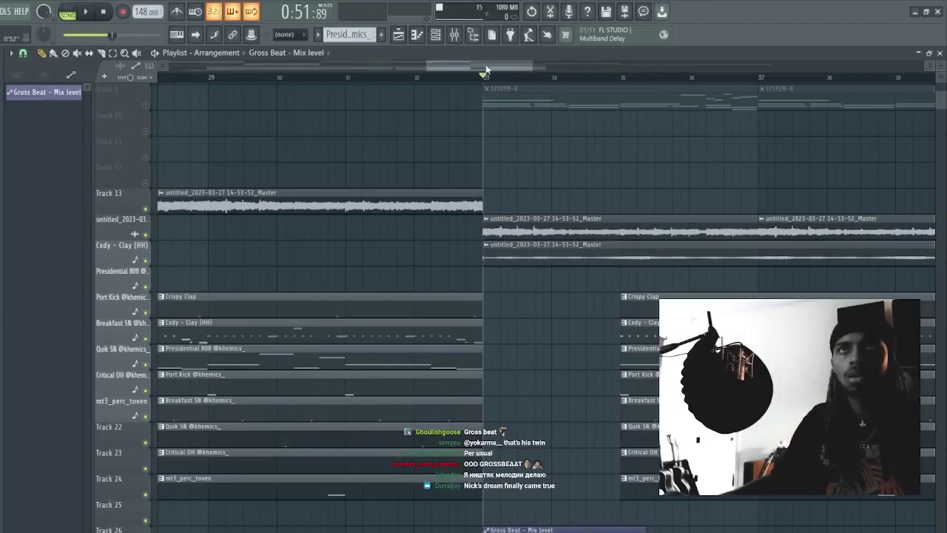
key("F9")
key("space")
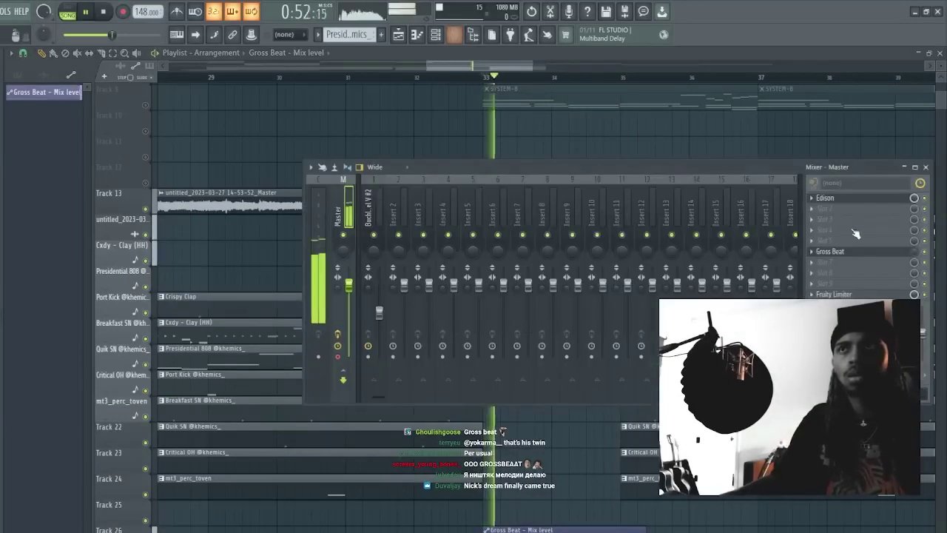
left_click(895, 254)
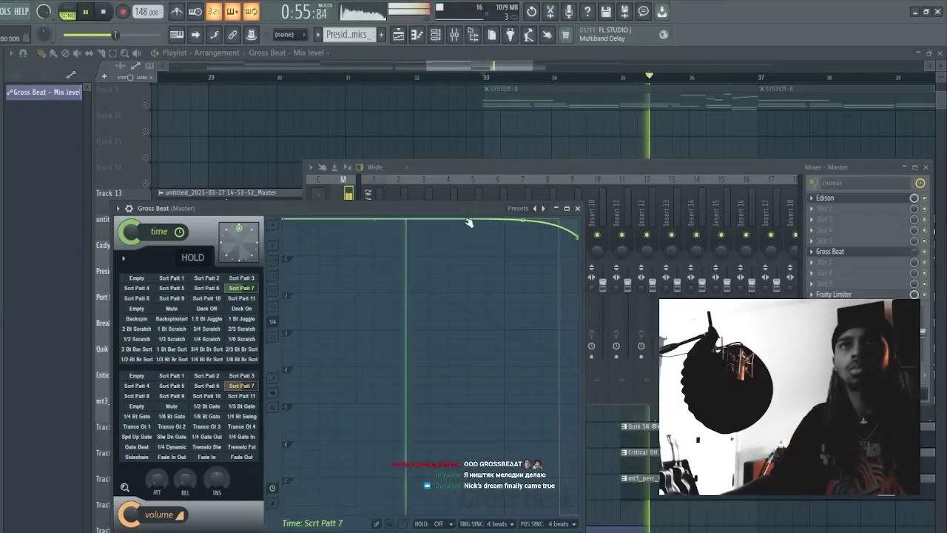
left_click_drag(468, 220, 505, 221)
key("space")
key("space")
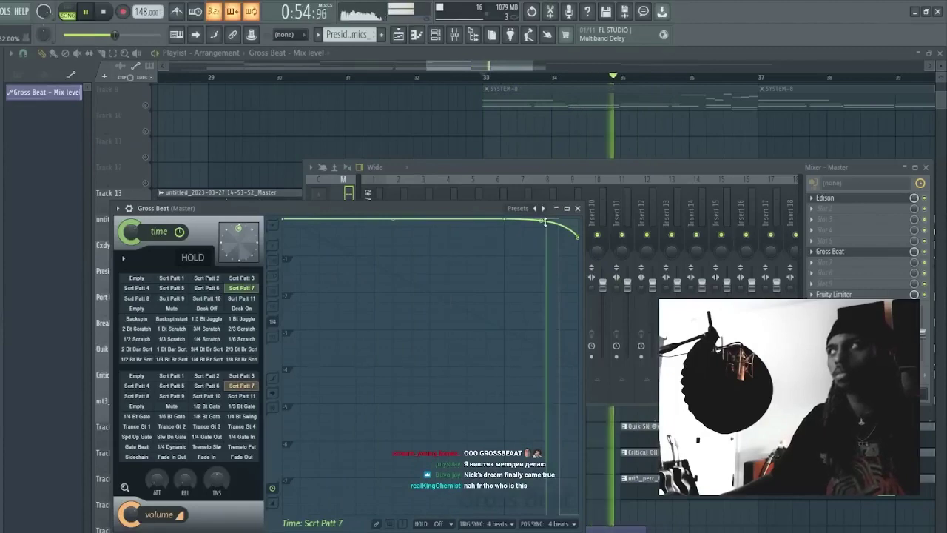
Step: Replay the section from bar 33 to check the Gross Beat mix level automation against the returning drums
left_click(501, 68)
scroll(503, 67, "down", 5)
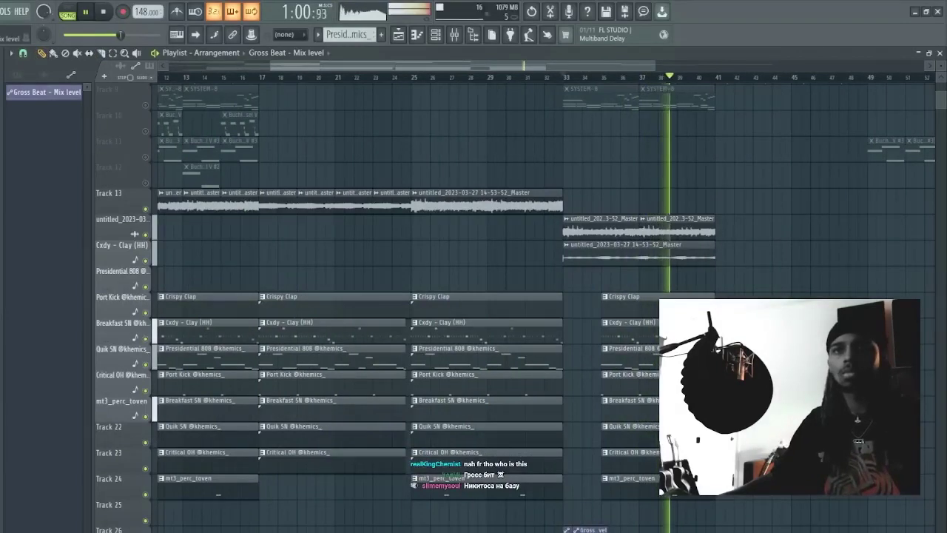
key("space")
key("space")
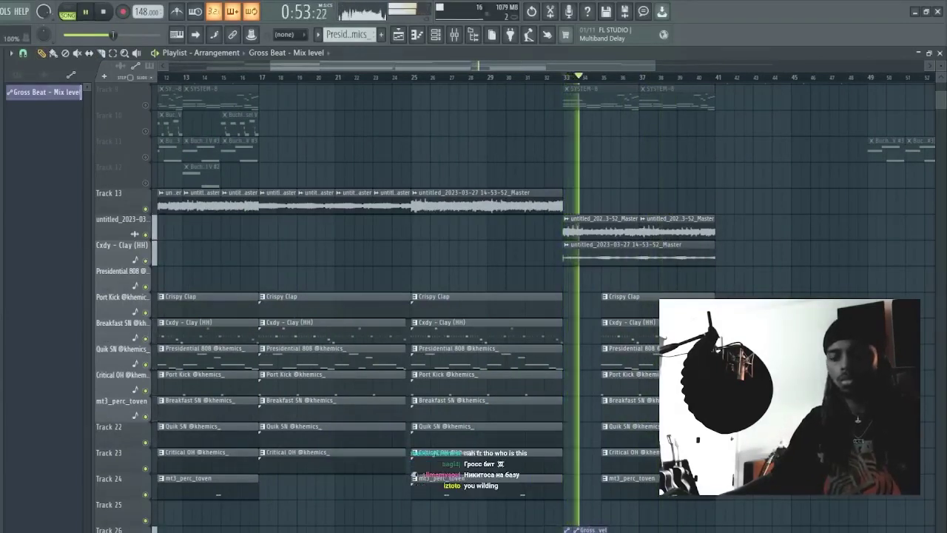
key("space")
scroll(636, 67, "up", 4)
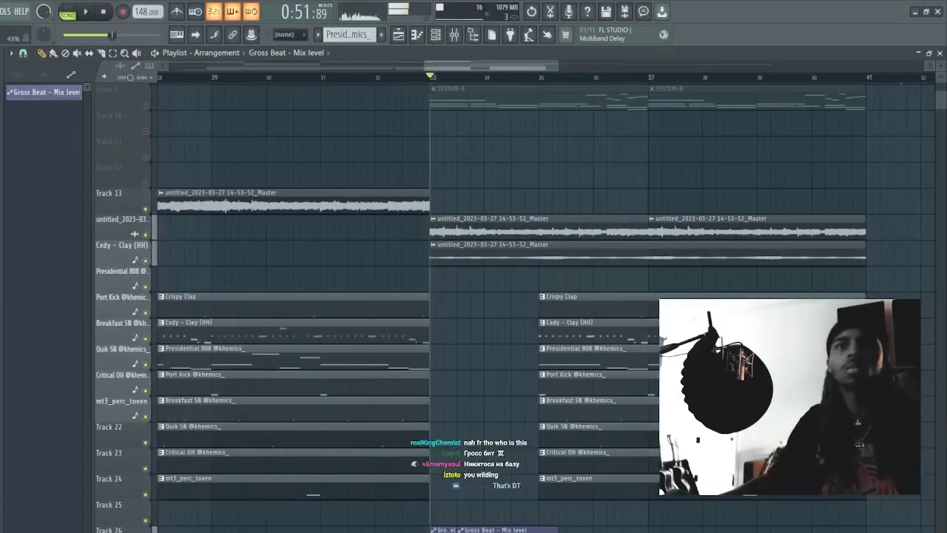
key("space")
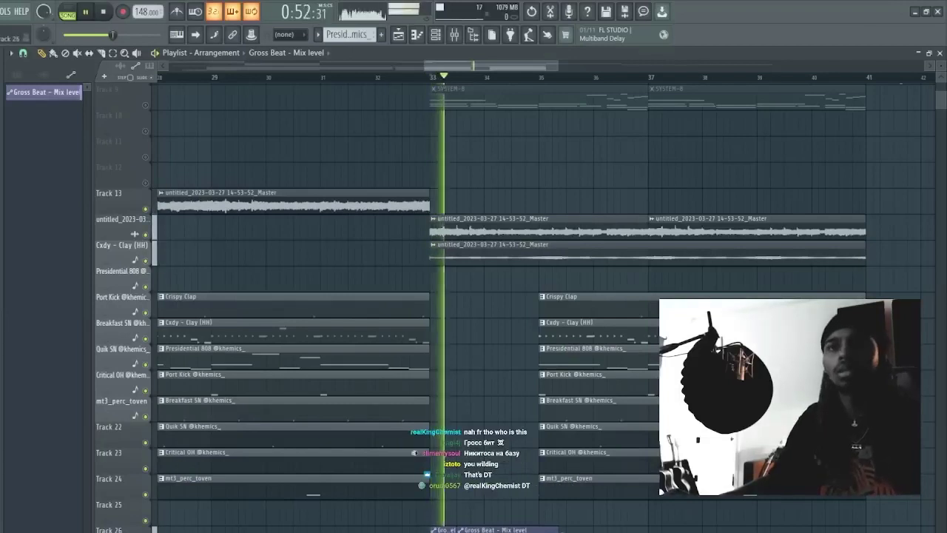
key("space")
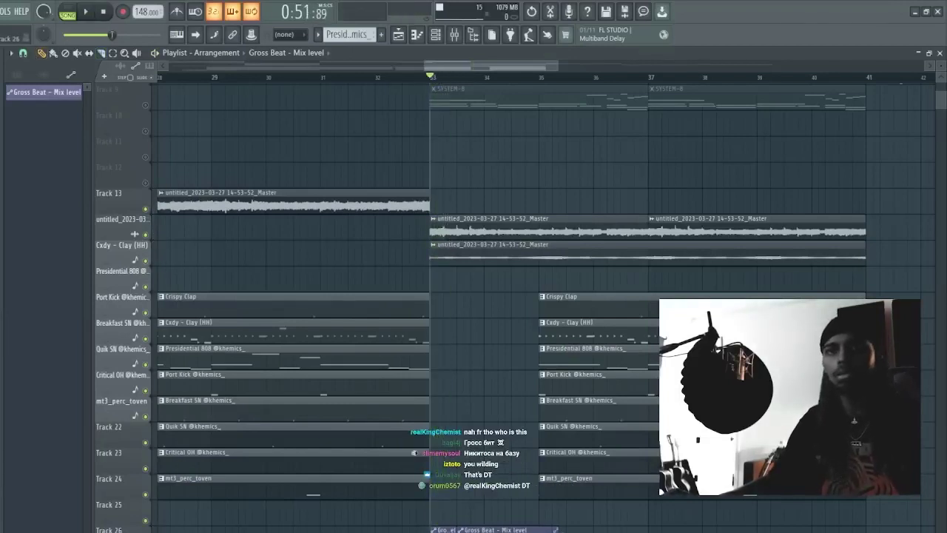
Step: Return the playhead to the start of the song and play the arrangement from the beginning
scroll(540, 68, "down", 5)
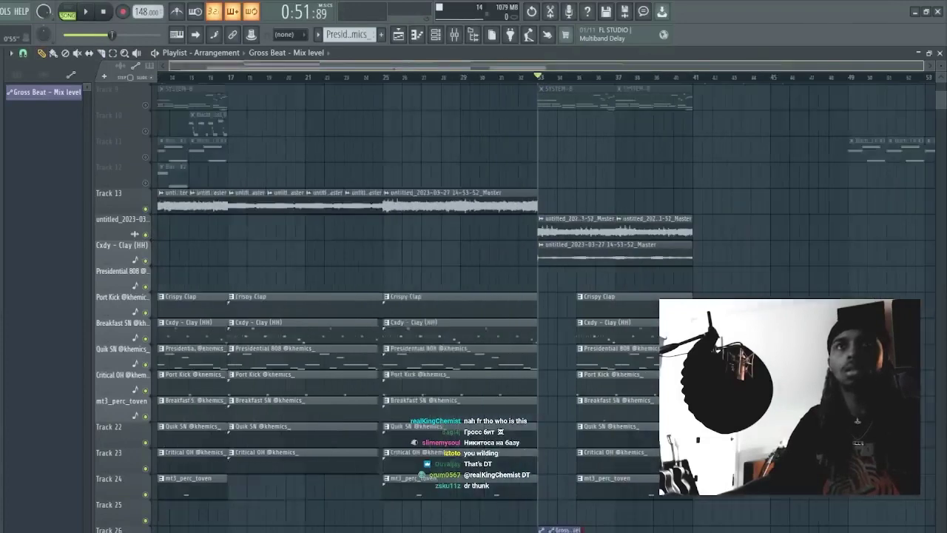
left_click_drag(539, 67, 419, 68)
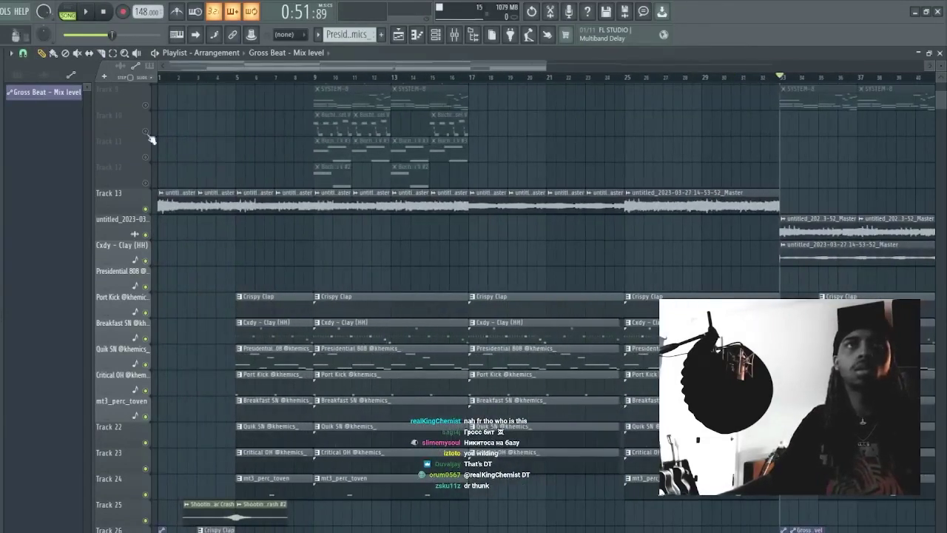
left_click(104, 13)
key("space")
left_click_drag(308, 68, 386, 67)
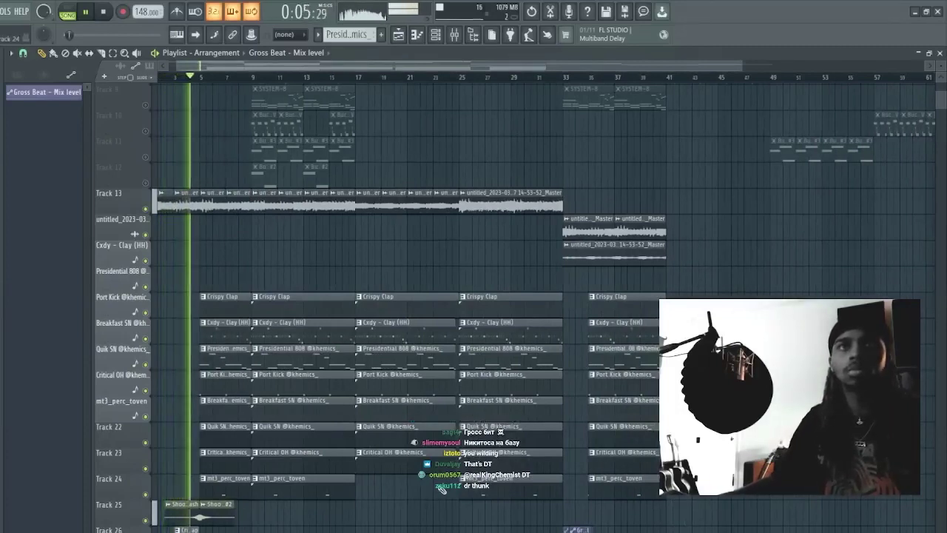
Step: Try to duplicate the melody, drum and 808 clips from bar 5 onward to the end of the arrangement, and undo the copy
left_click_drag(562, 526, 251, 189)
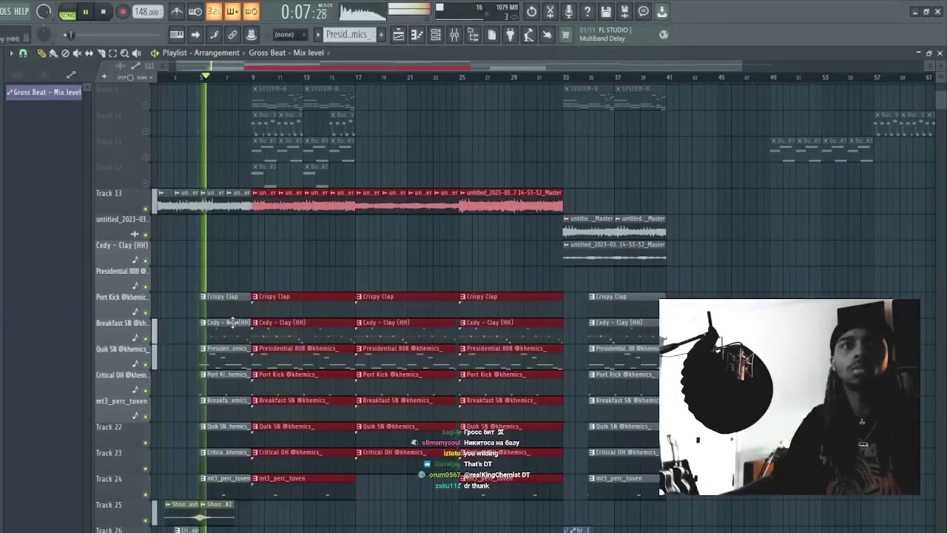
left_click_drag(542, 522, 259, 222)
left_click_drag(567, 502, 226, 201)
key("ctrl+b")
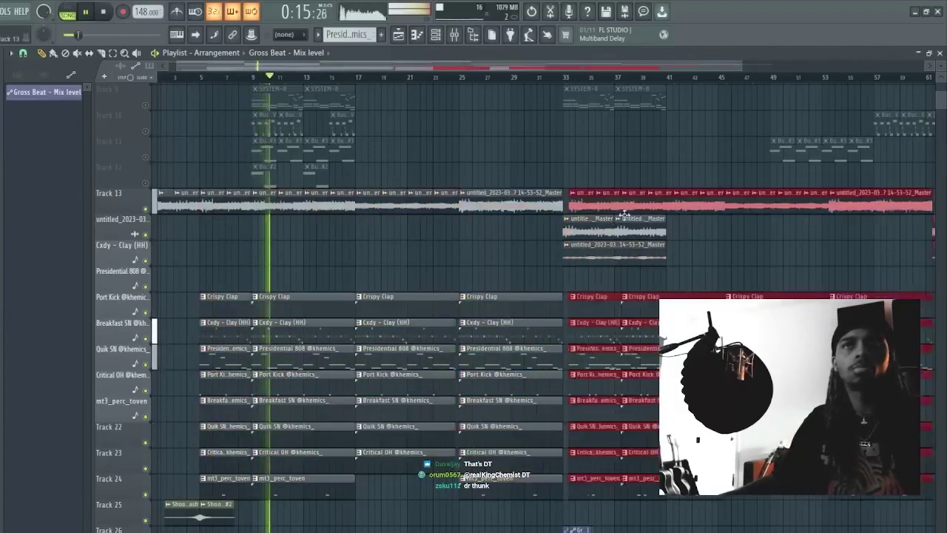
scroll(654, 74, "down", 2)
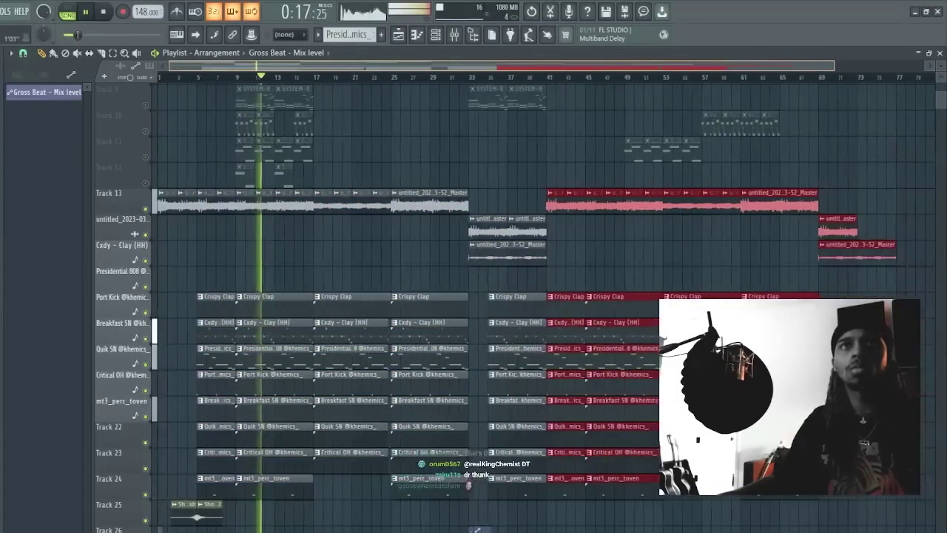
key("ctrl+z")
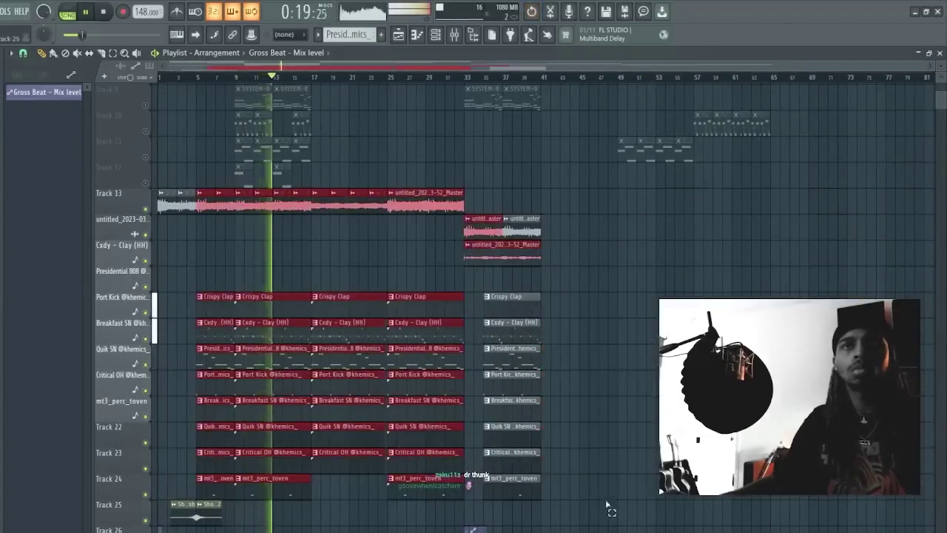
Step: Duplicate all active clips from bars 9 to 41 to bar 41 and again to bar 73, and clear the selection
left_click_drag(607, 511, 240, 199)
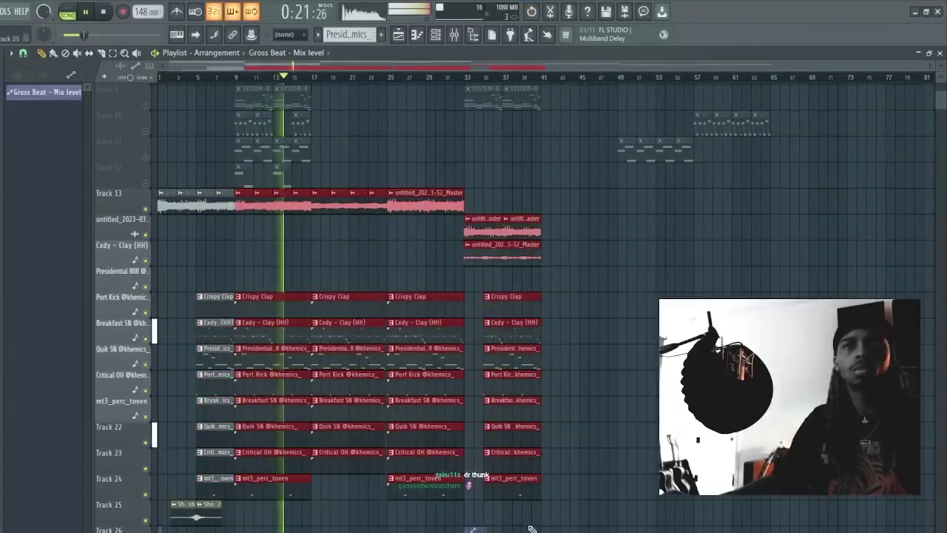
key("ctrl+b")
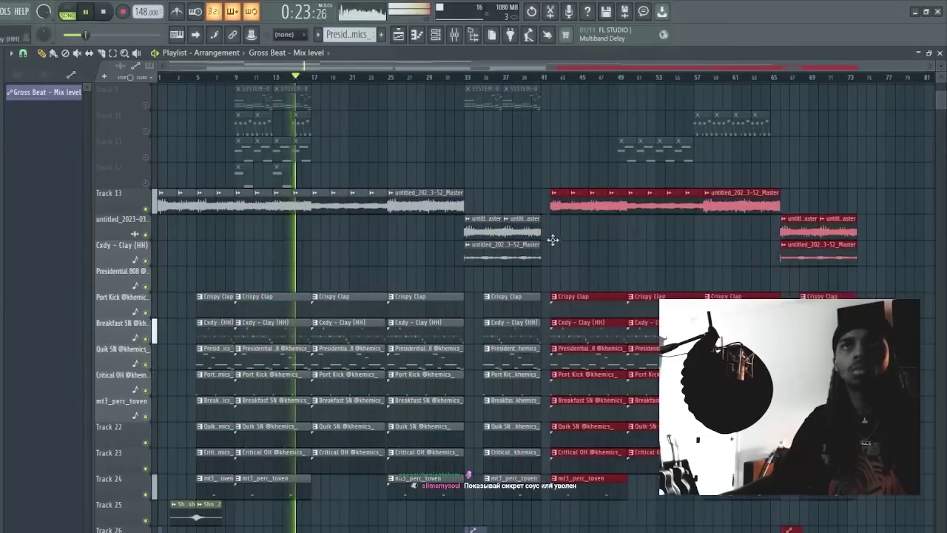
scroll(381, 202, "down", 4)
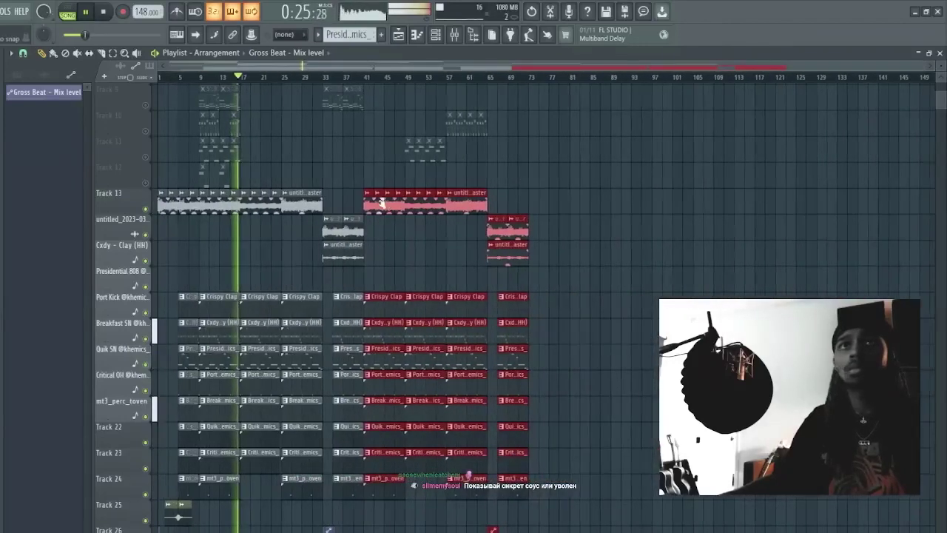
scroll(476, 65, "up", 4)
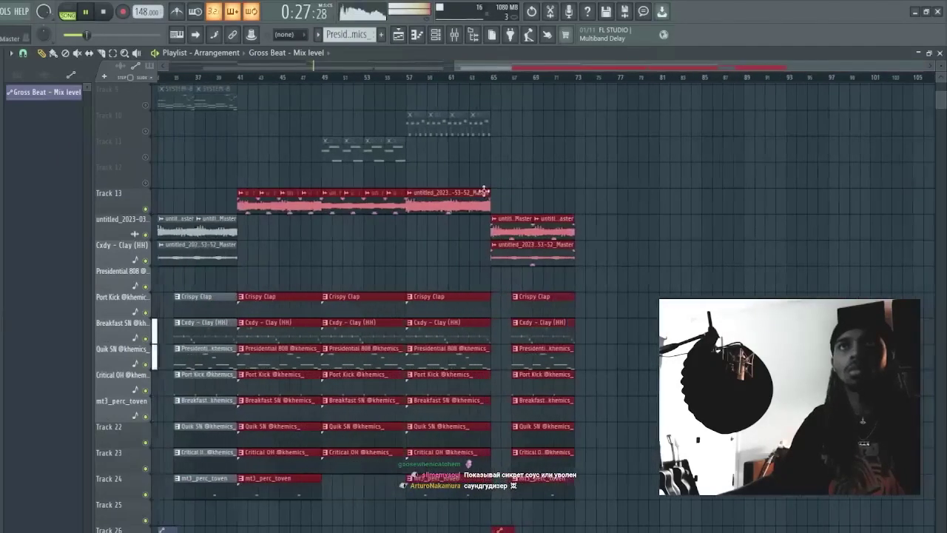
key("ctrl+b")
left_click(767, 123, "ctrl")
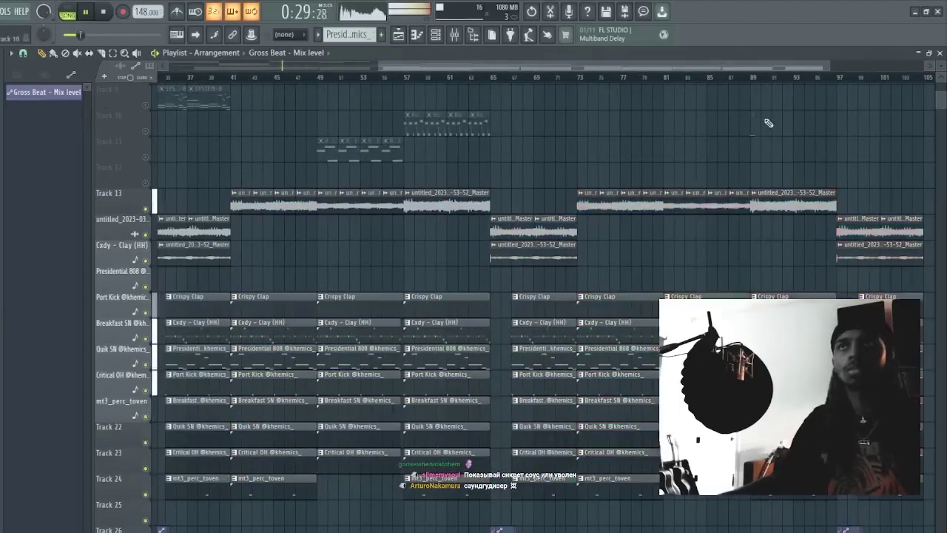
scroll(681, 133, "down", 3)
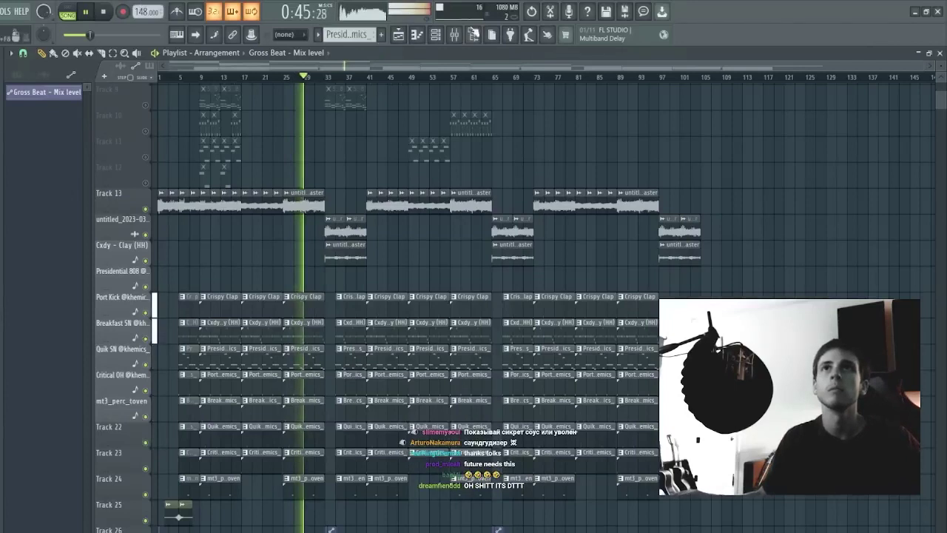
Step: Check the Fruity Limiter on the Master track while the arrangement plays
key("F9")
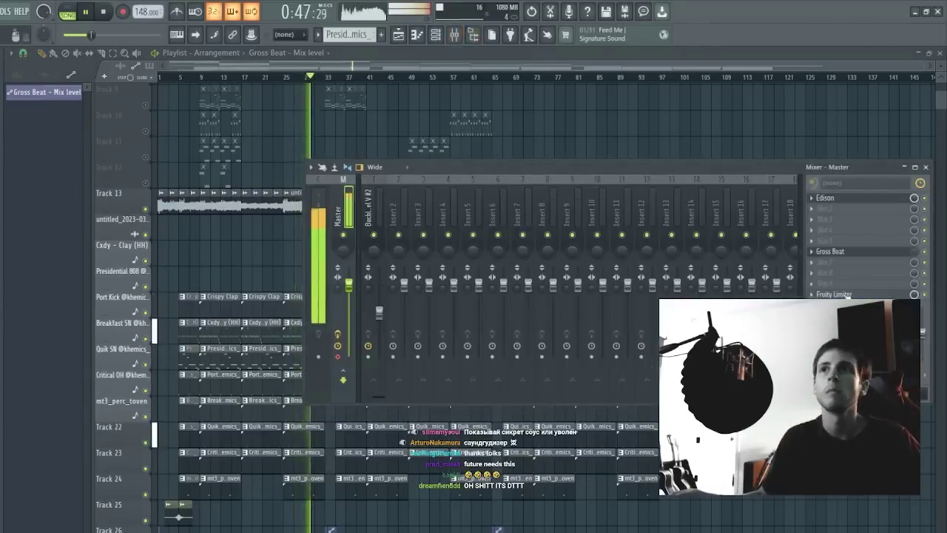
left_click(847, 294)
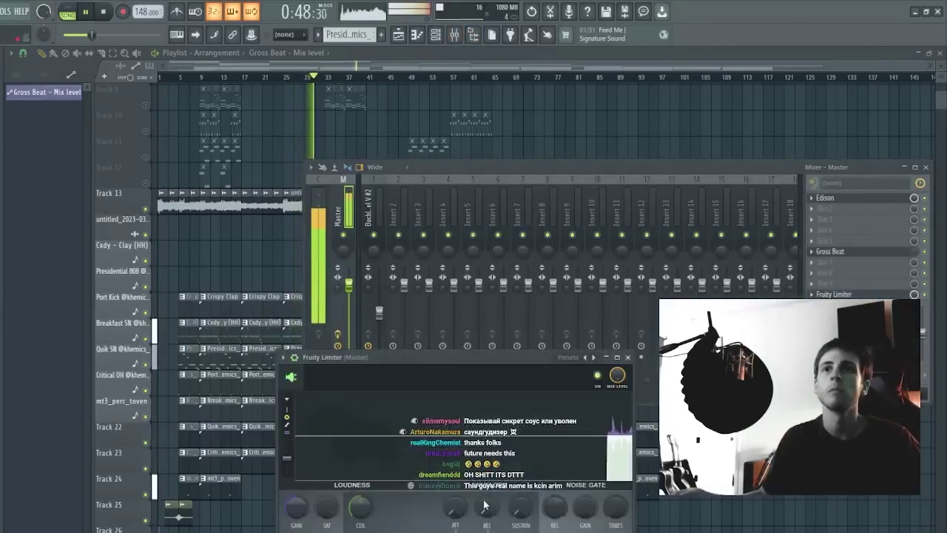
right_click(579, 134)
Step: Show all channels and route the selected melody, drum, 808 and crash channels to their own mixer tracks 2 to 13
left_click(436, 35)
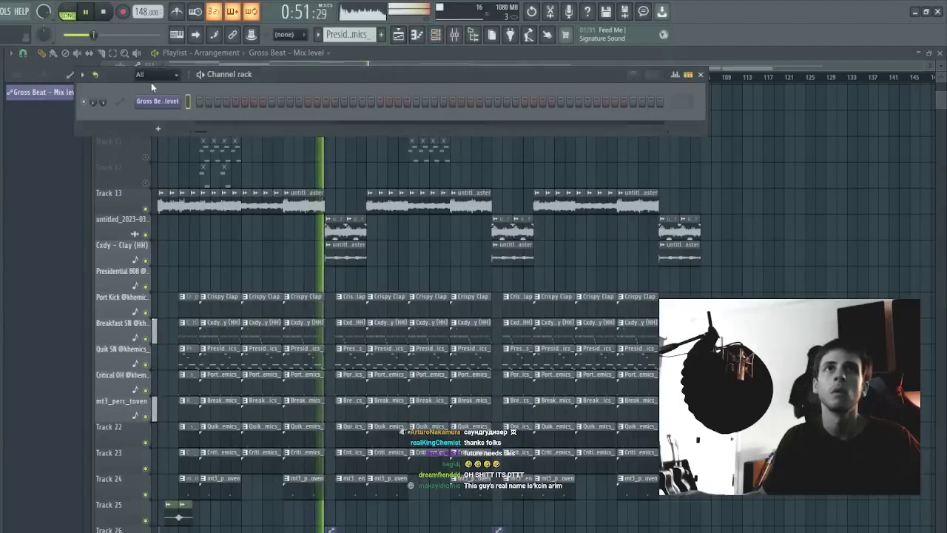
left_click(151, 83)
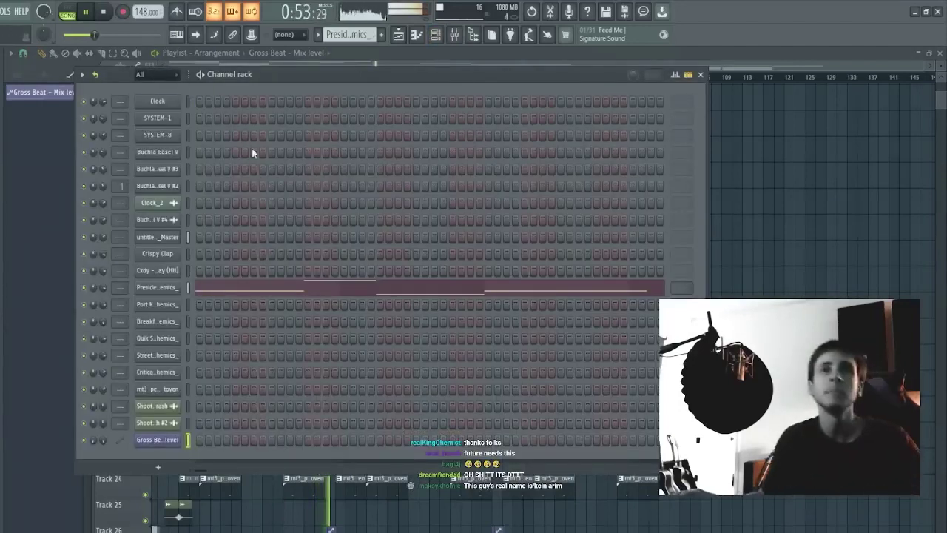
left_click(187, 237)
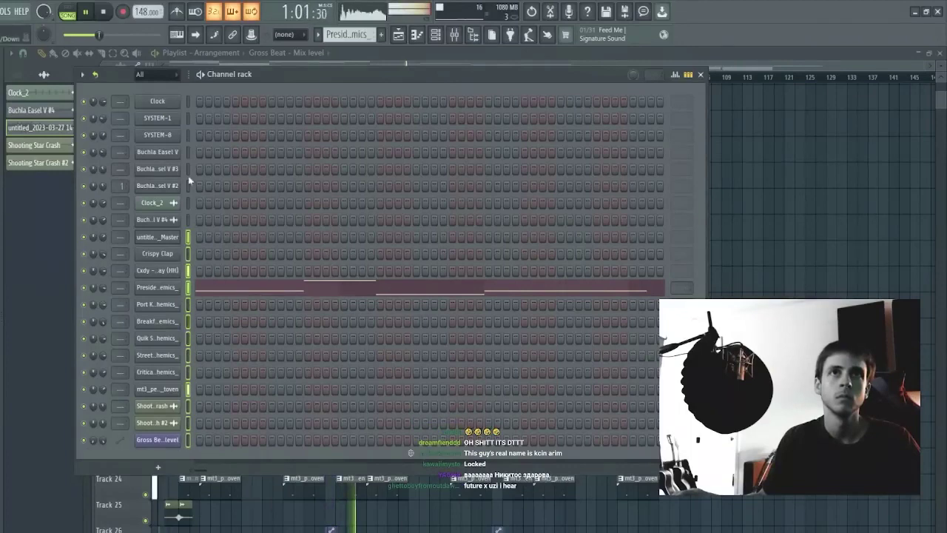
key("F9")
left_click(756, 168)
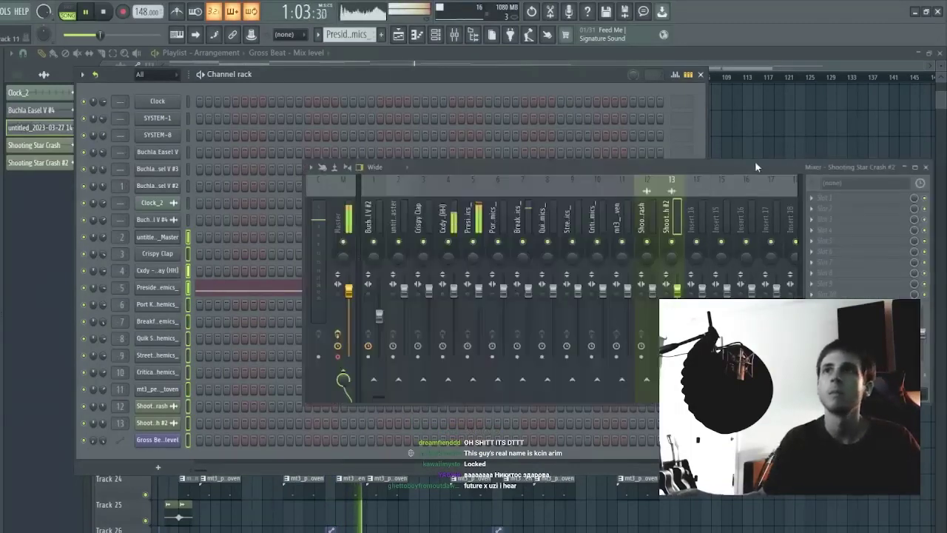
Step: Lower the mixer levels of the Presidential 808 track and the melody track slightly
left_click(480, 219)
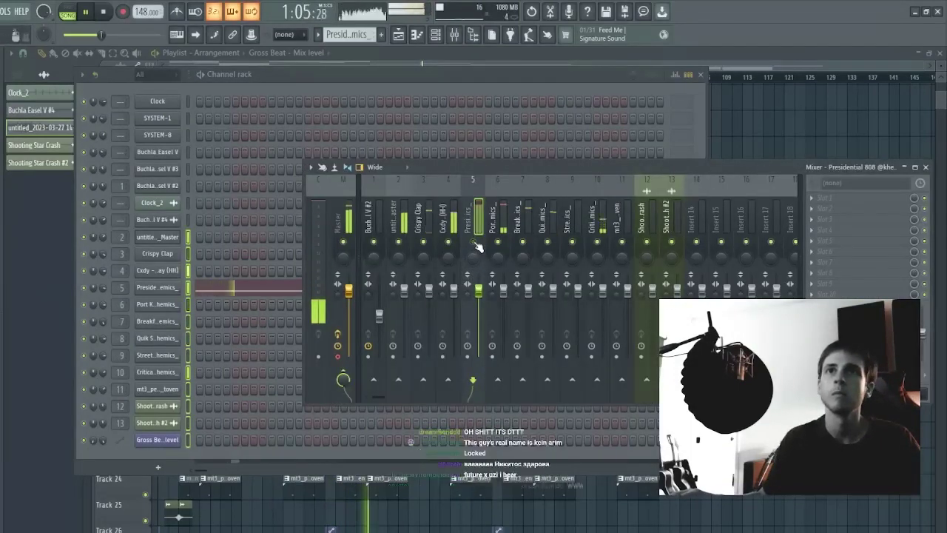
left_click_drag(479, 289, 481, 310)
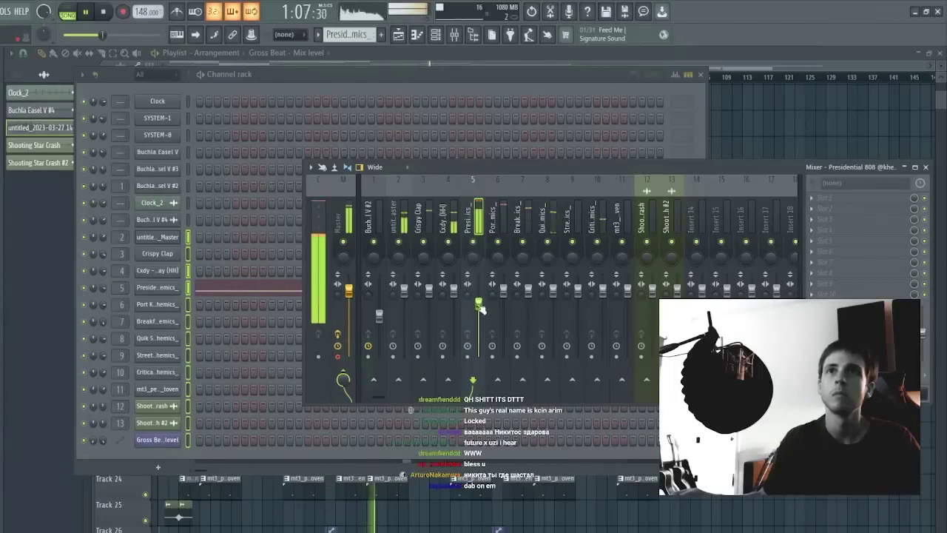
right_click(399, 242)
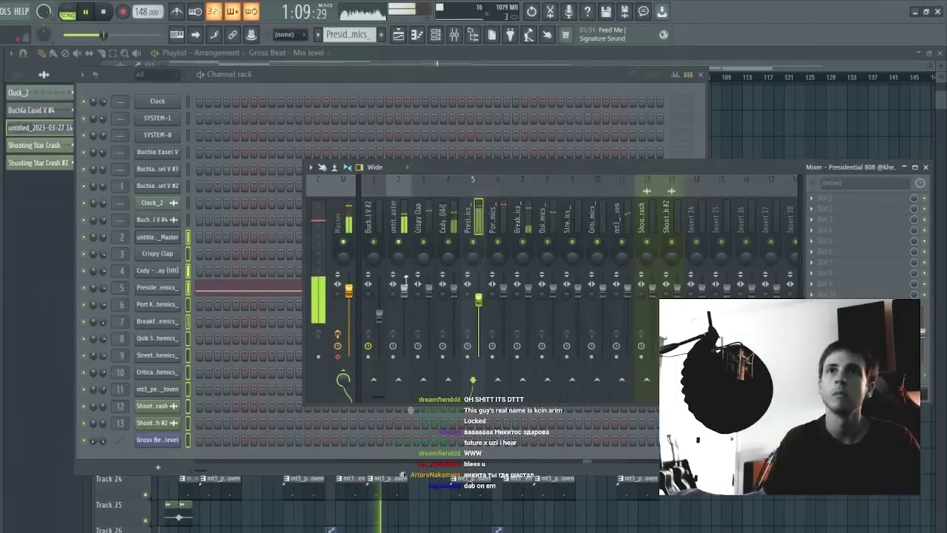
left_click_drag(404, 290, 404, 299)
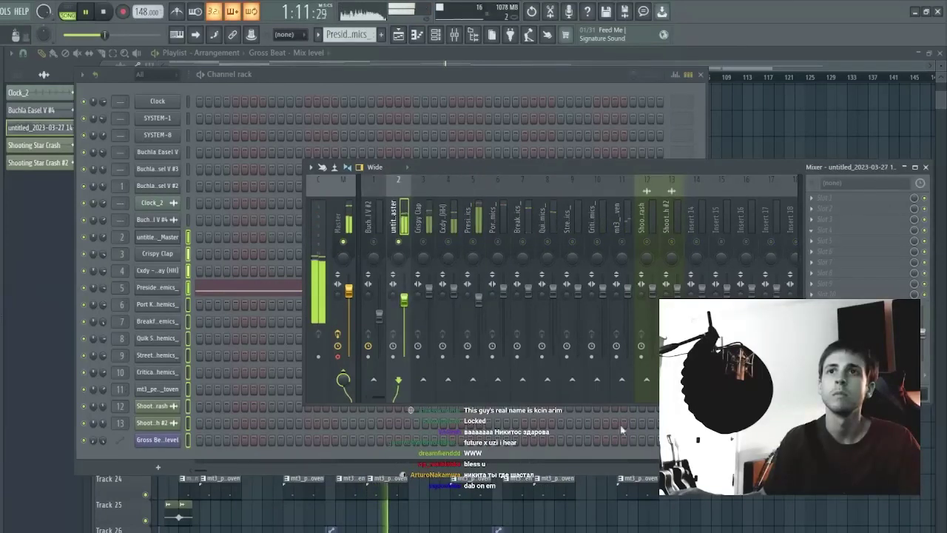
Step: Add Fruity Parametric EQ 2 to the melody track, rolling off the lows, dipping the low mids and shelving down the highs
left_click(592, 206)
mouse_move(231, 217)
left_mouse_down()
mouse_move(242, 229)
mouse_move(207, 225)
mouse_move(213, 219)
left_mouse_up()
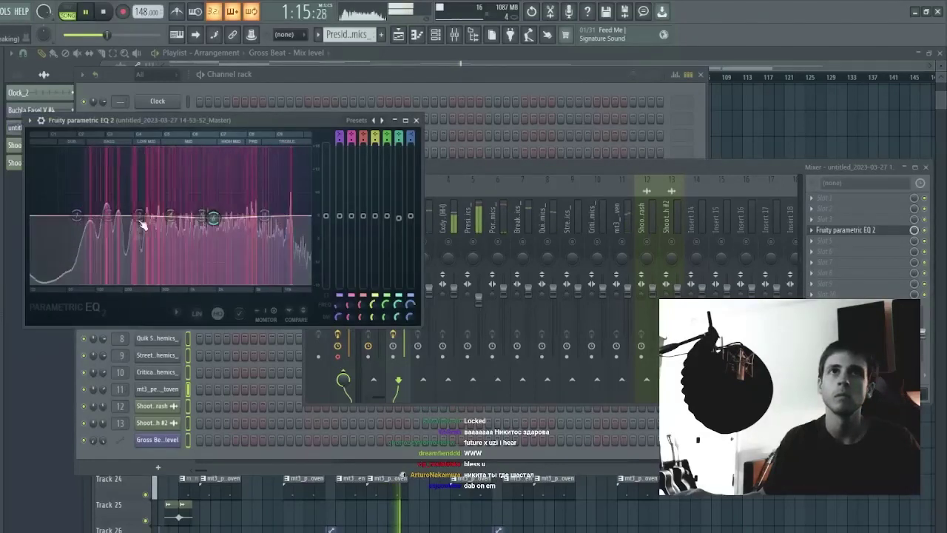
mouse_move(140, 216)
left_mouse_down()
mouse_move(163, 230)
mouse_move(147, 226)
left_mouse_up()
scroll(147, 225, "down", 3)
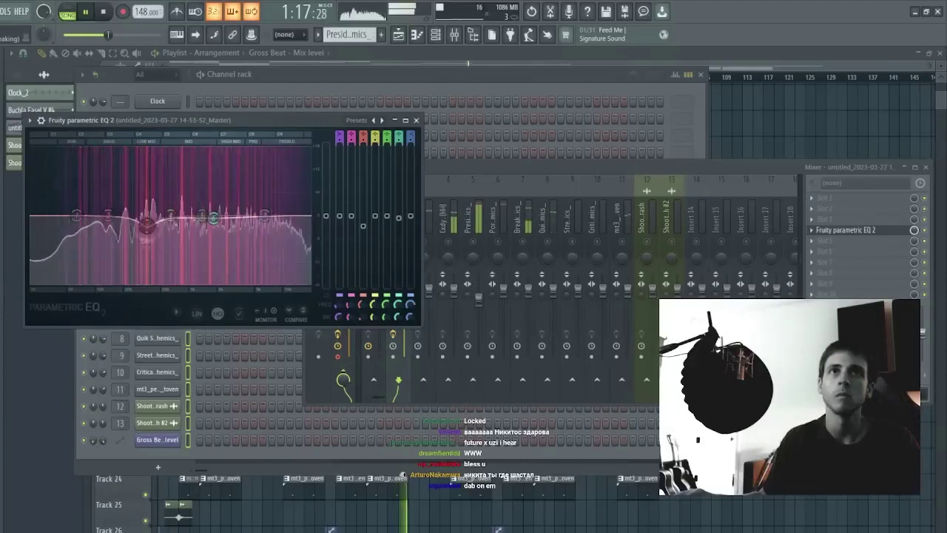
left_click_drag(63, 228, 103, 282)
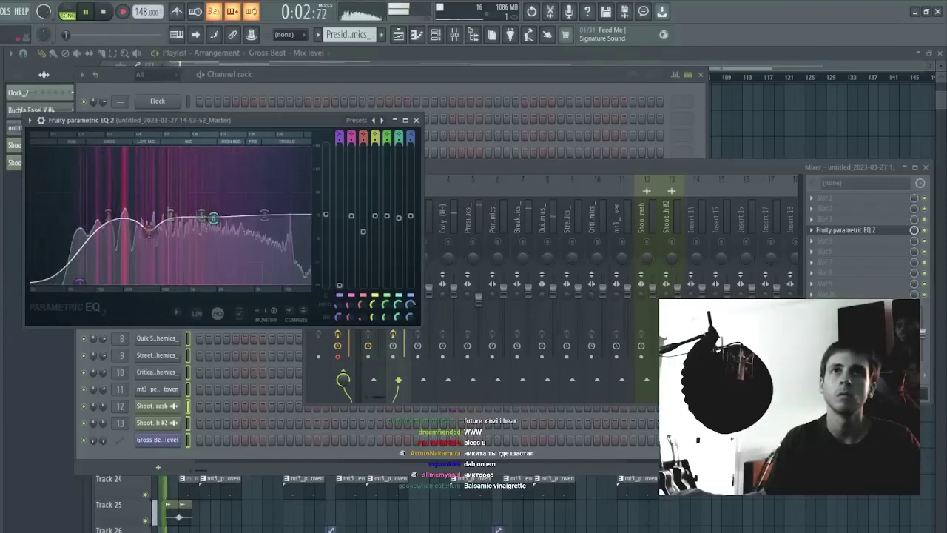
left_click_drag(264, 215, 267, 249)
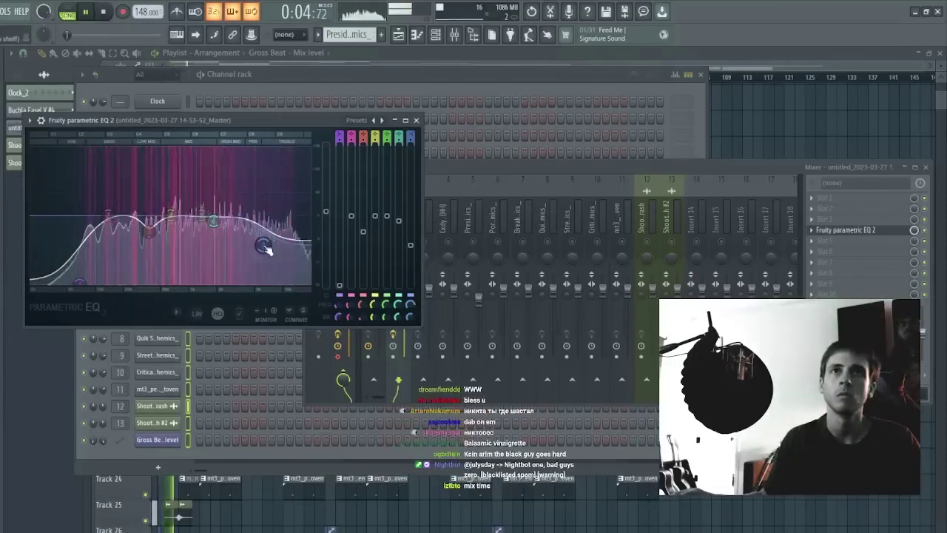
Step: Lower the mixer levels of the two Shooting Star Crash tracks, 12 and 13
left_click(483, 248)
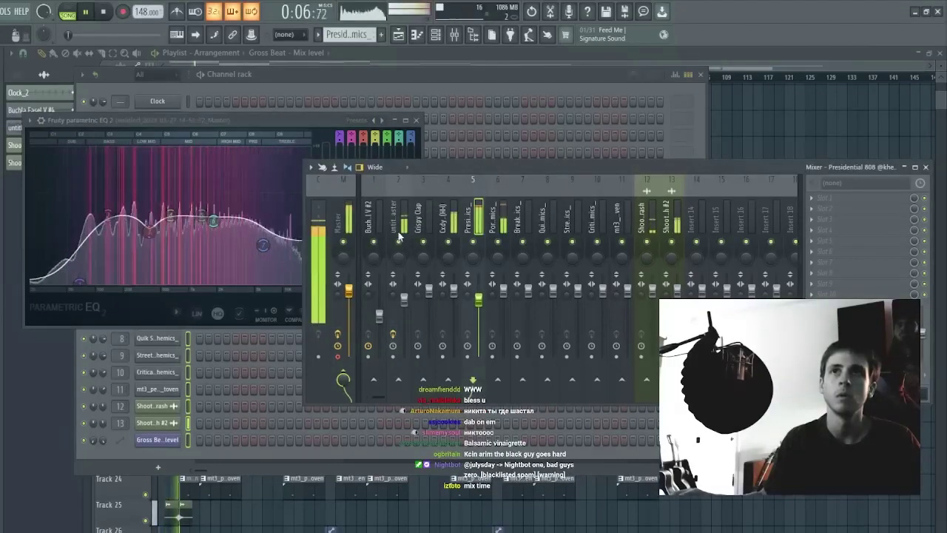
left_click(395, 213)
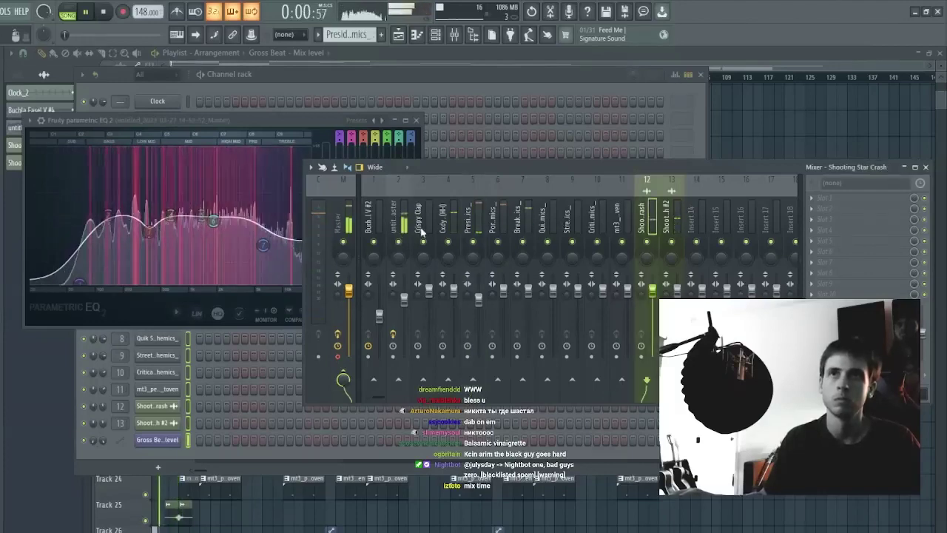
left_click(645, 222)
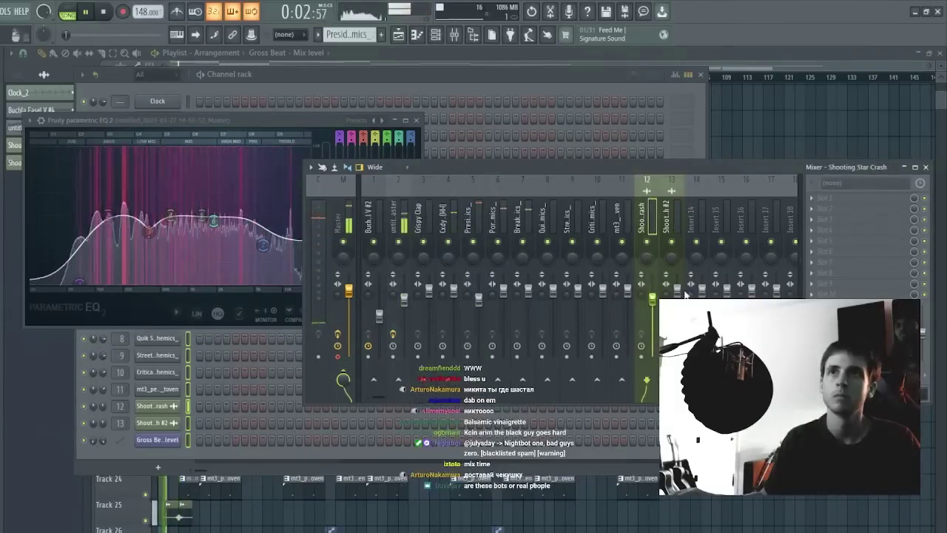
left_click_drag(678, 290, 678, 299)
Step: Add a fade-in to the reversed Shooting Star Crash sample, replay the intro and inspect the Shooting Star Crash #2 settings
key("F5")
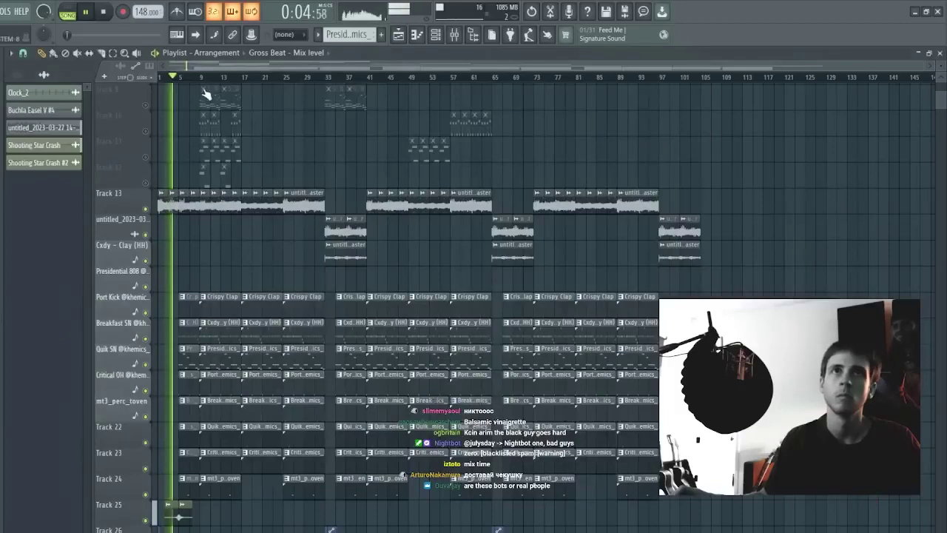
scroll(203, 84, "up", 3)
scroll(201, 81, "up", 5)
scroll(317, 82, "down", 5)
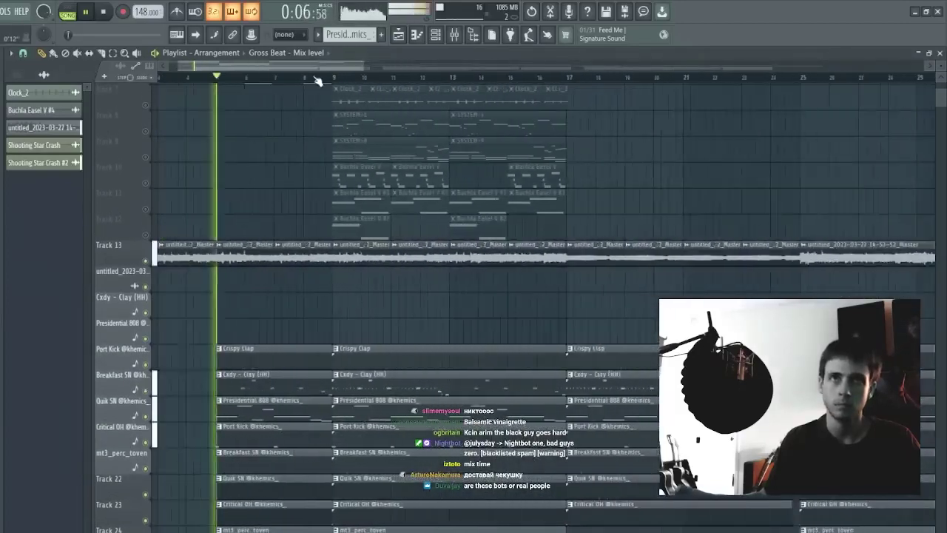
scroll(193, 80, "up", 8)
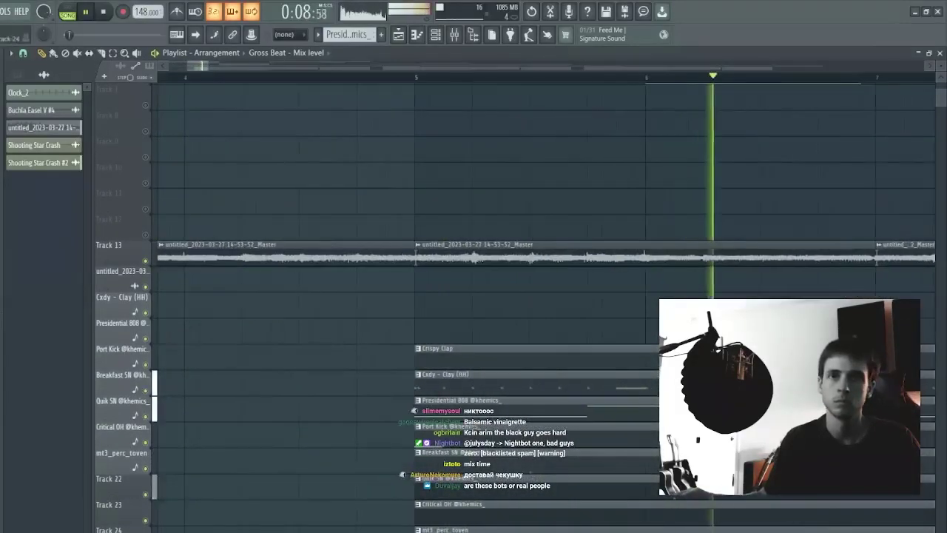
double_click(44, 146)
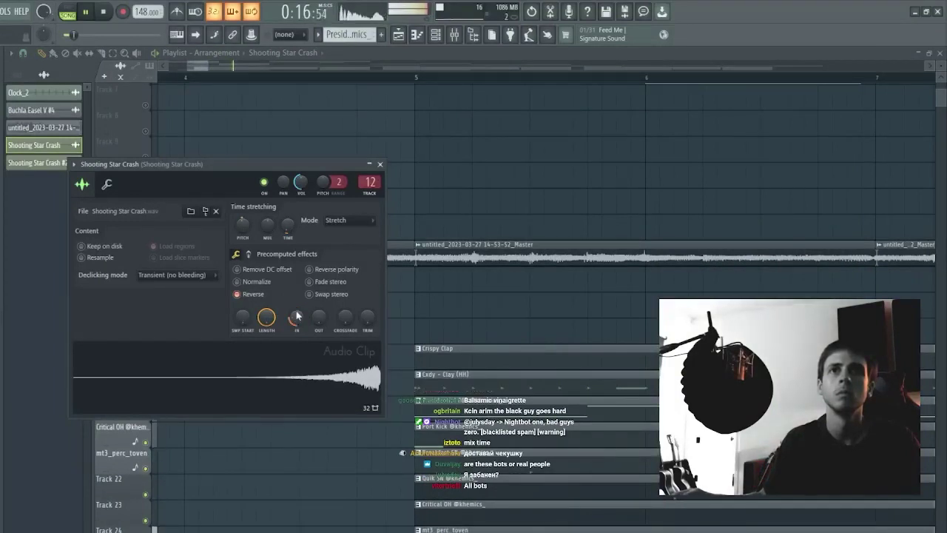
key("space")
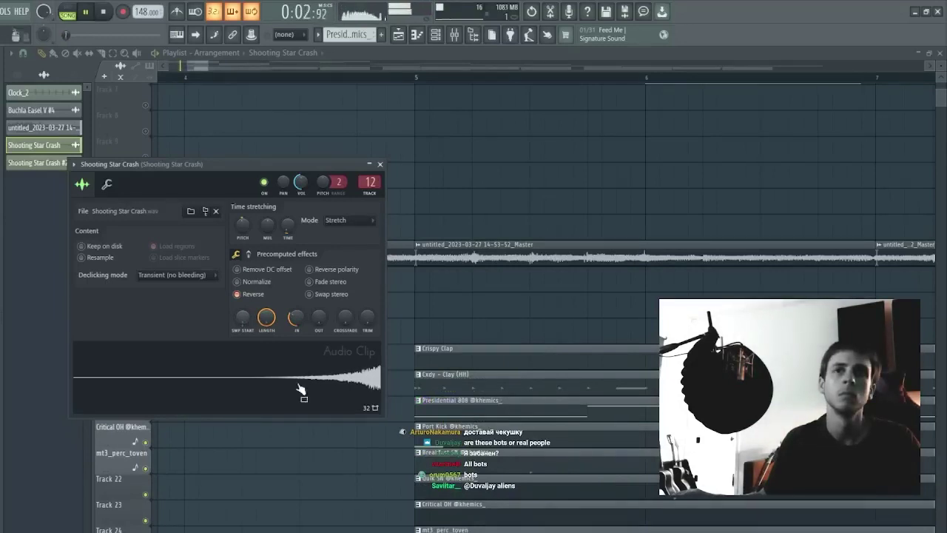
double_click(36, 163)
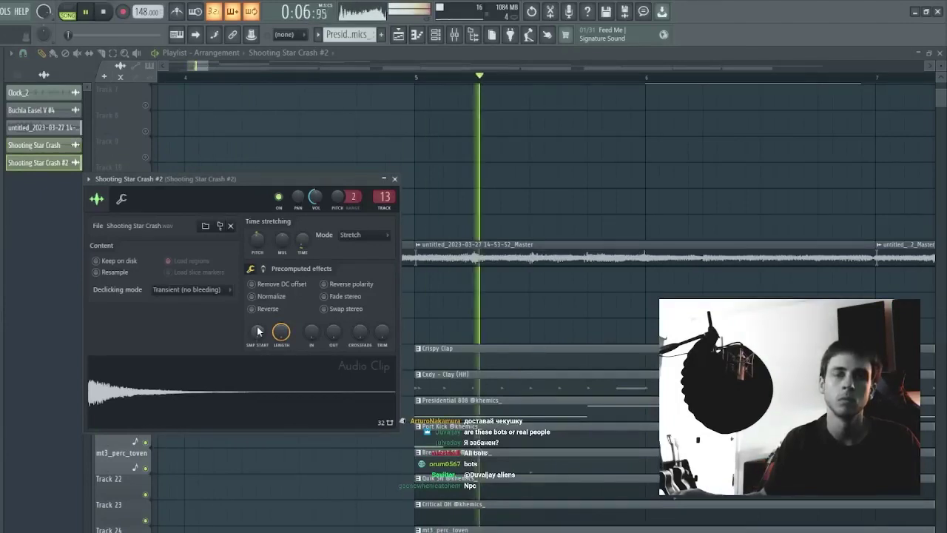
key("Escape")
Step: Raise the gain of the Master's Fruity Limiter and lower the Cxdy - Clay hi-hat, Crispy Clap, Breakfast SN and Quik SN levels
left_click(454, 35)
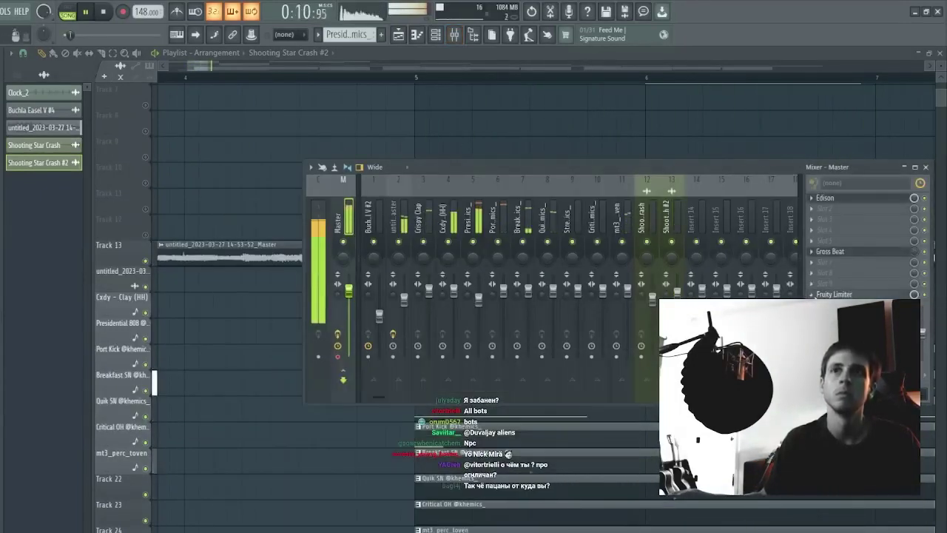
left_click(856, 295)
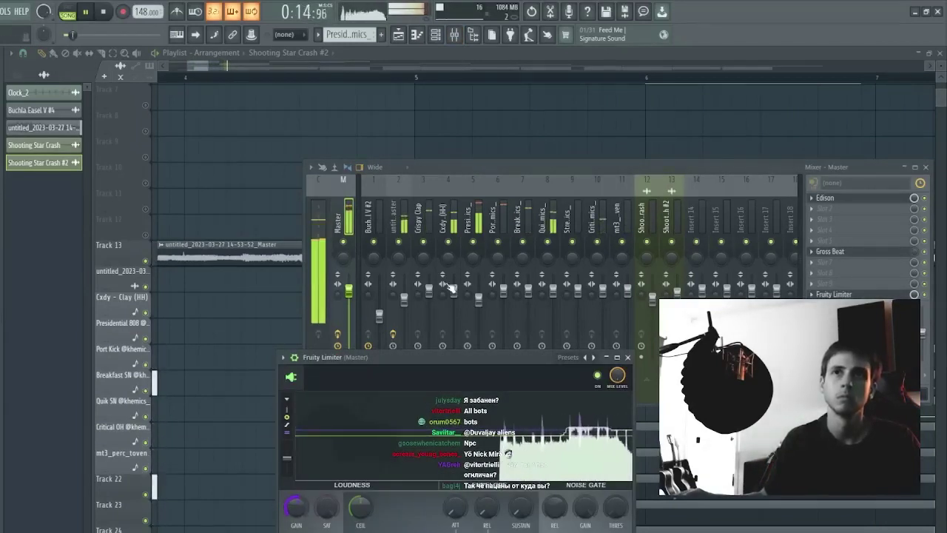
left_click(457, 222)
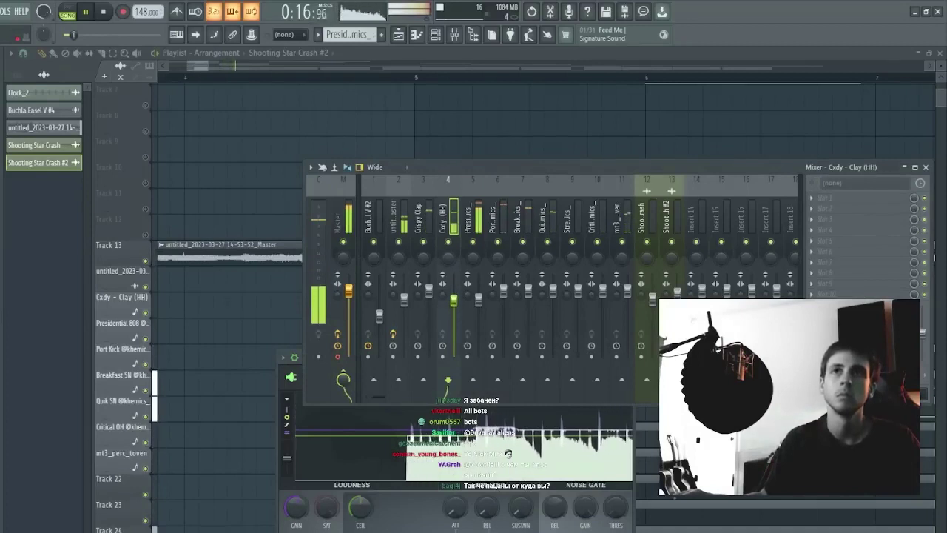
left_click(480, 302)
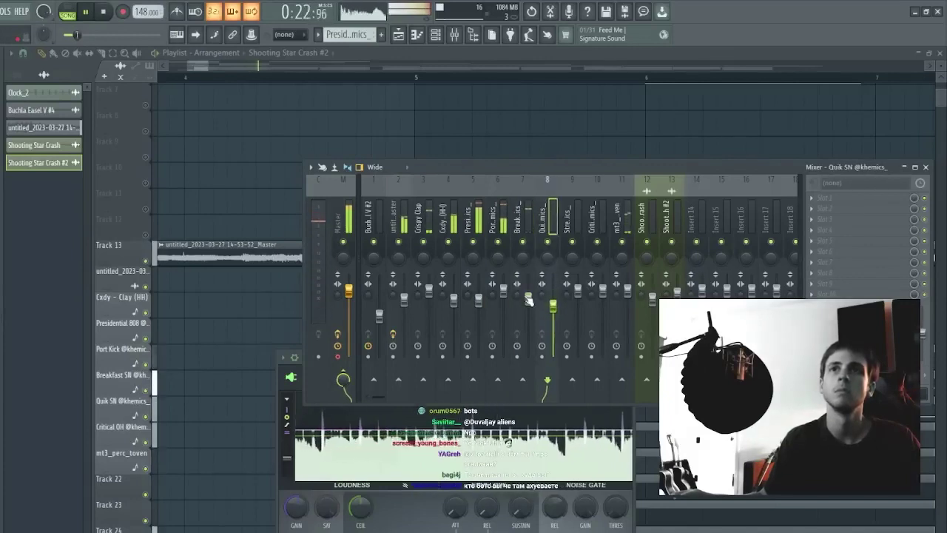
left_click(480, 302)
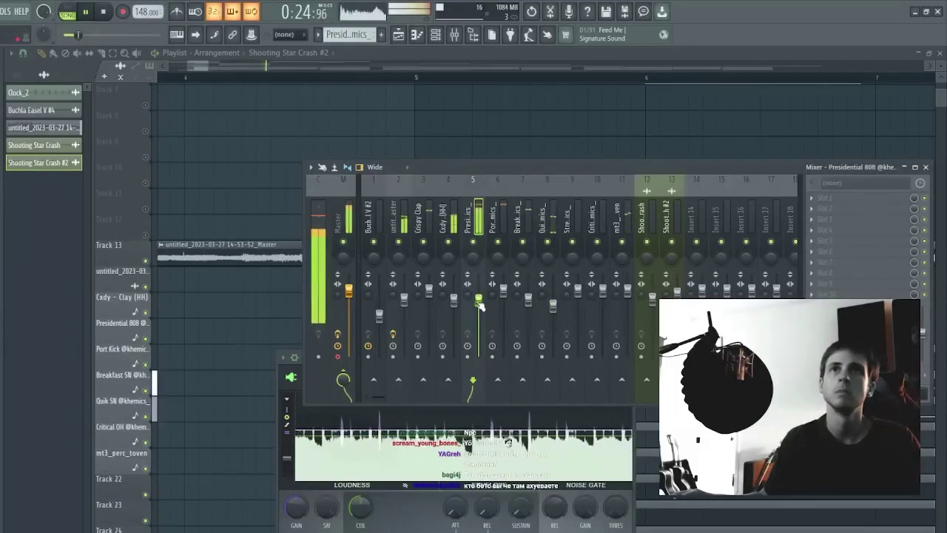
left_click(429, 293)
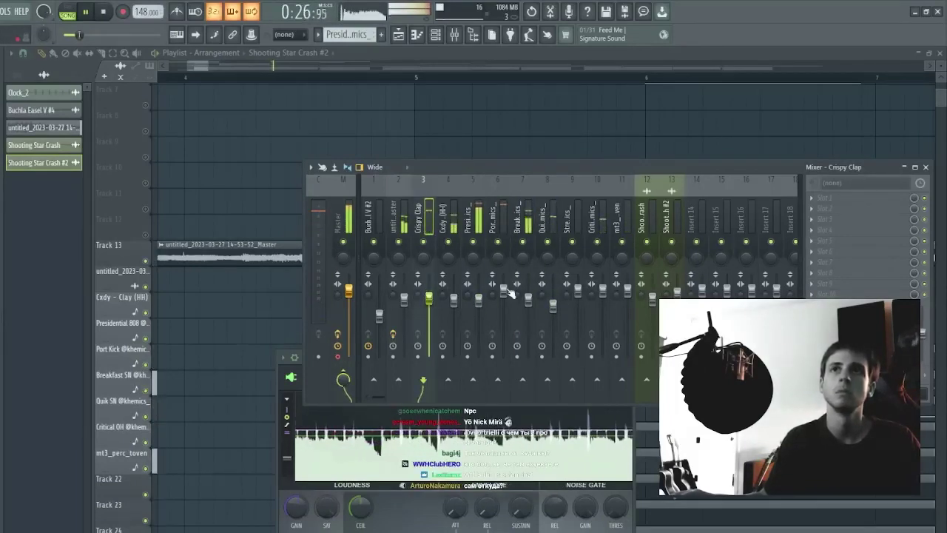
scroll(387, 81, "down", 4)
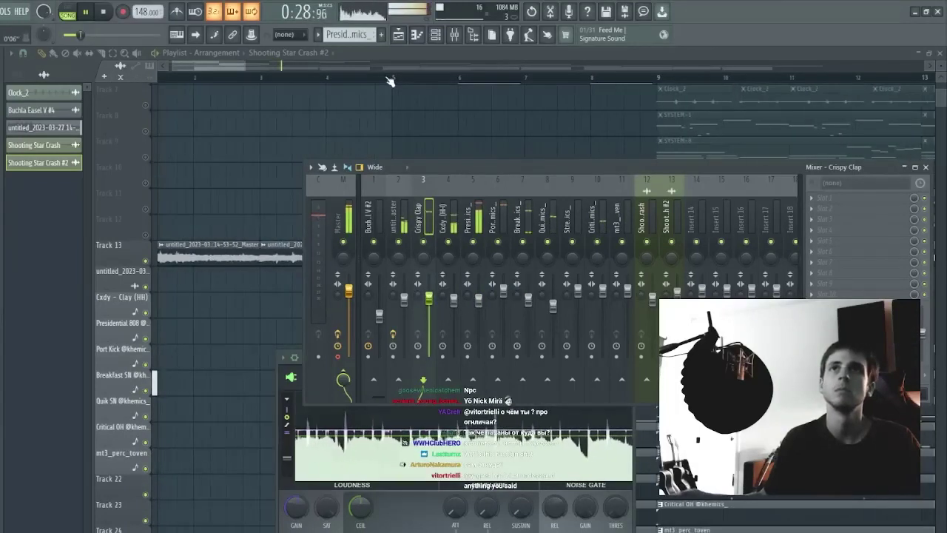
left_click(444, 215)
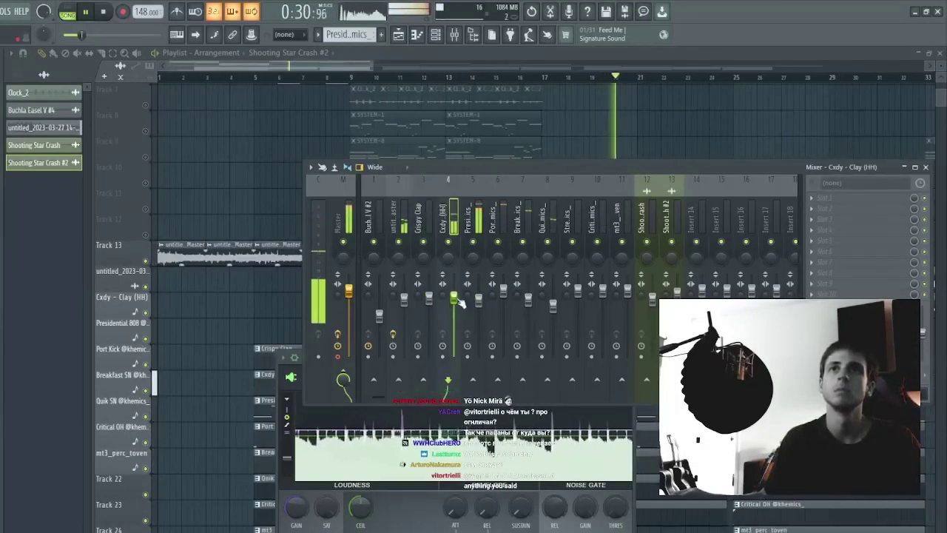
Step: Load Effectrix on the Cxdy - Clay (HH) track at a reduced mix level and draw Reverse blocks on steps 5–13 and 31–32 with 36% mix
left_click(481, 247)
left_click_drag(914, 240, 914, 255)
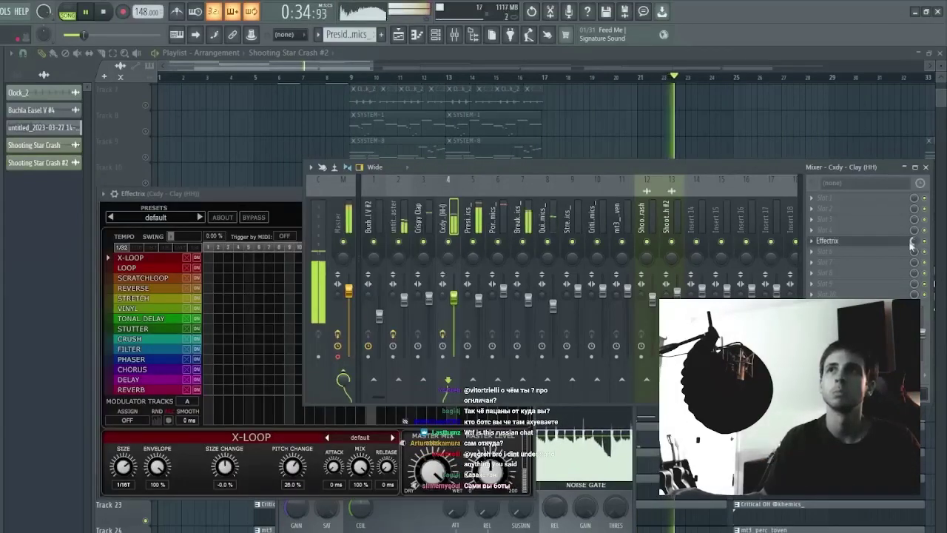
left_click_drag(249, 288, 330, 288)
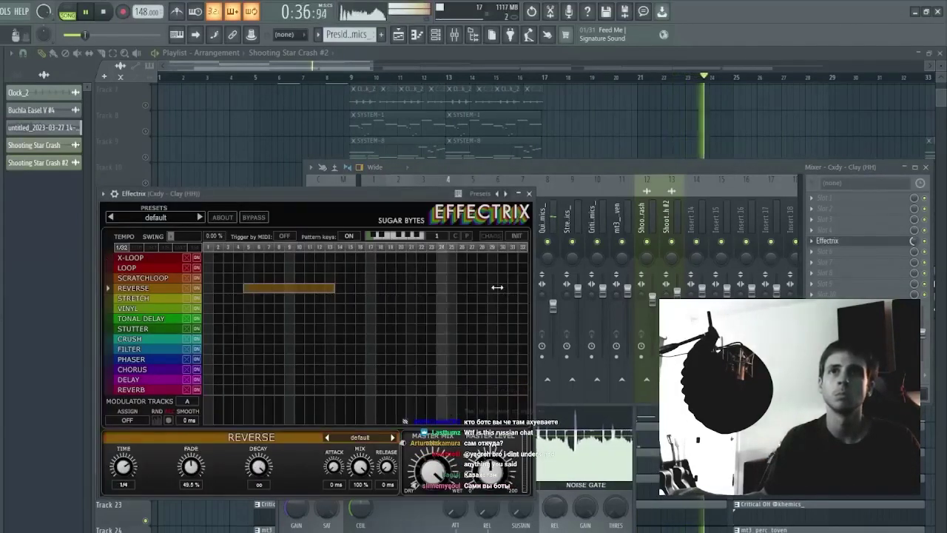
mouse_move(494, 287)
left_mouse_down()
mouse_move(523, 288)
mouse_move(500, 288)
mouse_move(512, 288)
left_mouse_up()
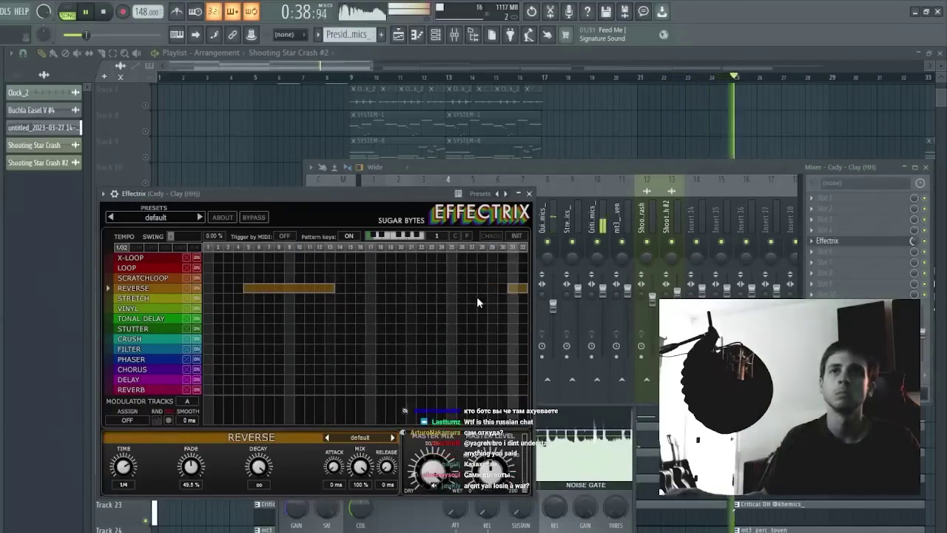
left_click_drag(360, 467, 360, 522)
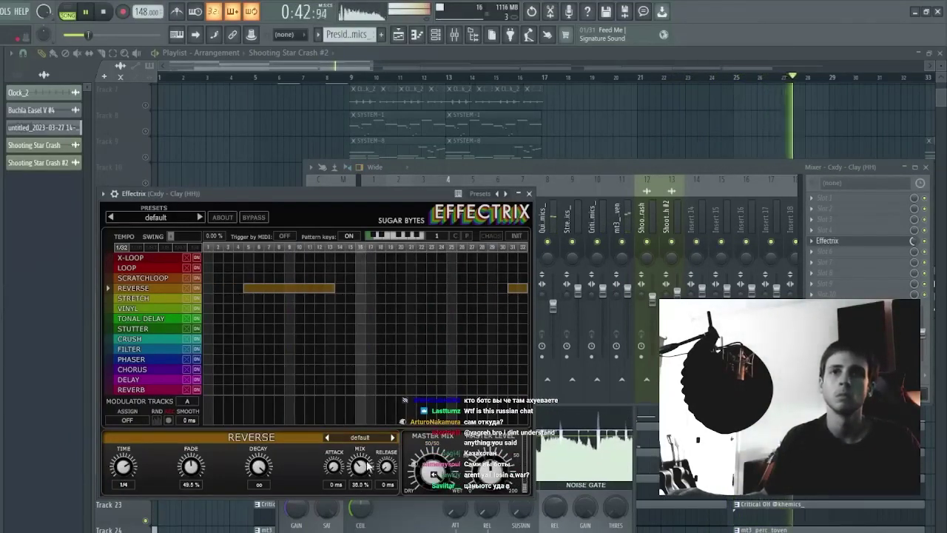
Step: Fine-tune the Reverse mix in Effectrix, then close the plugin and the mixer
left_click_drag(360, 465, 365, 482)
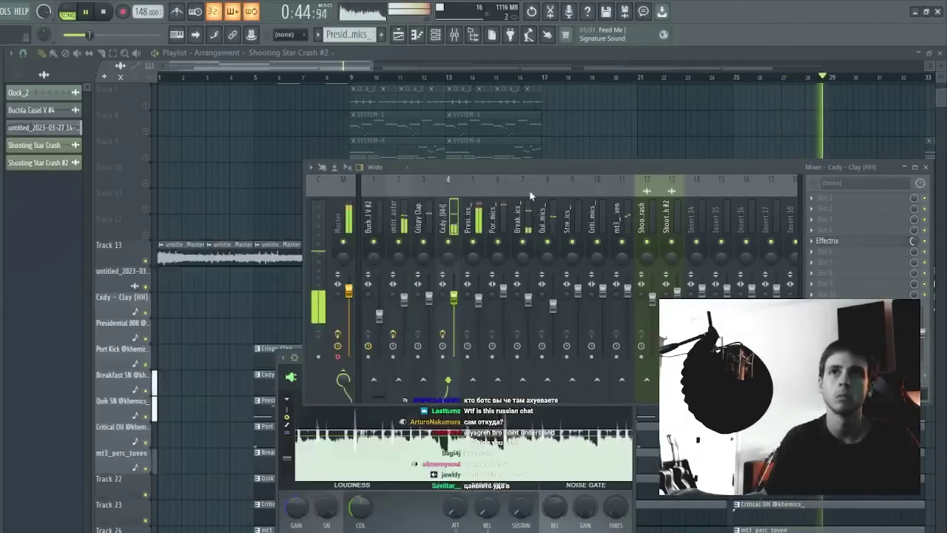
left_click(529, 193)
key("F9")
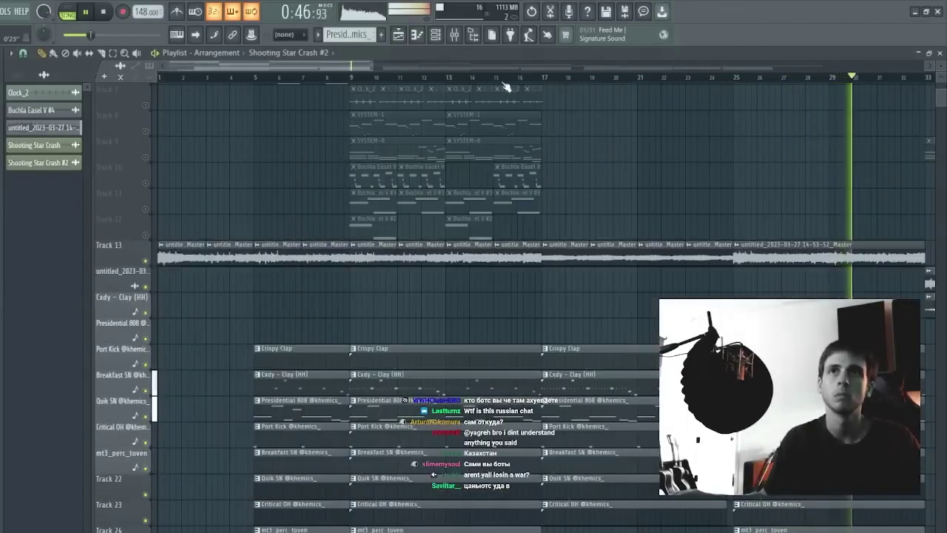
Step: Review the full arrangement from the start and play it from the melody change around bar 33
scroll(504, 86, "down", 4)
scroll(503, 87, "down", 1)
left_click(334, 251)
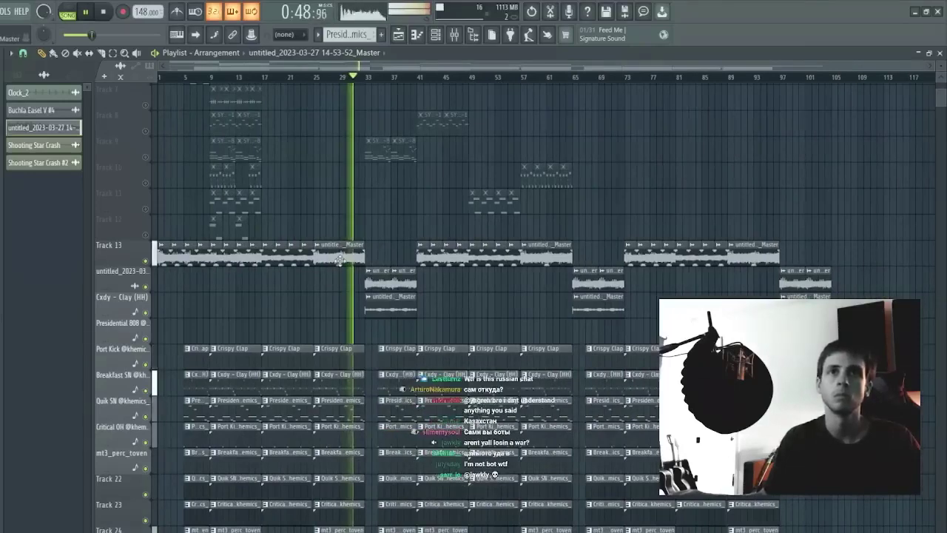
scroll(169, 166, "down", 3)
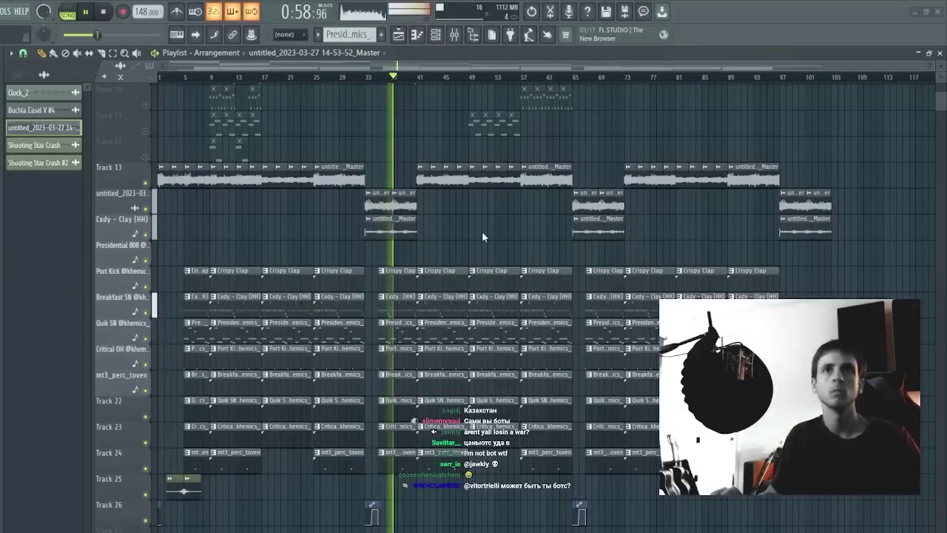
key("space")
key("space")
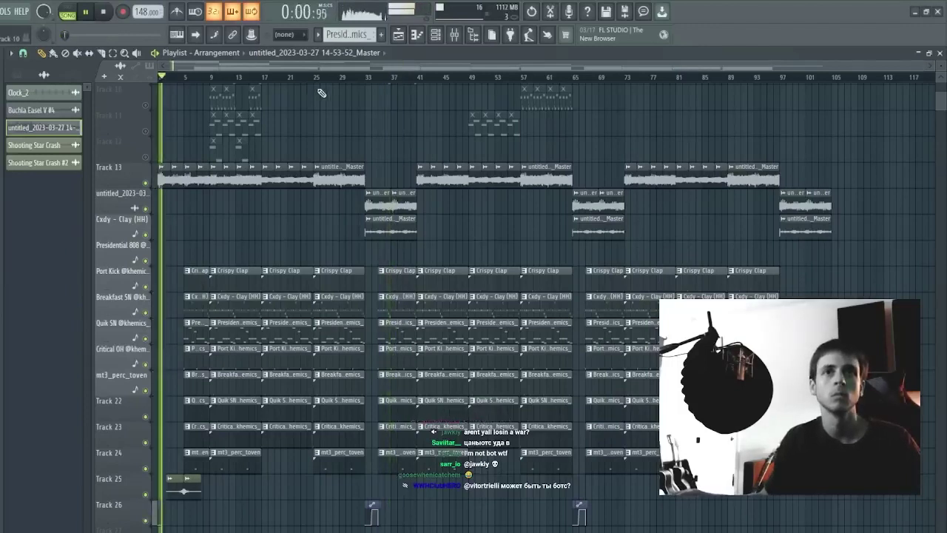
left_click(372, 78)
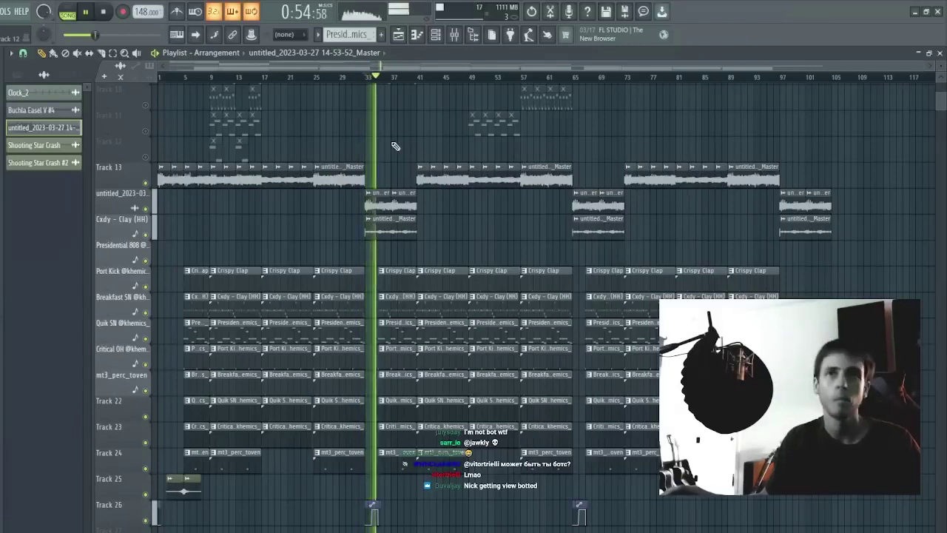
Step: Copy the two Shooting Star Crash clips so they meet at bar 41, and shorten the drum clips just before it
left_click_drag(356, 139, 59, 192)
left_click(260, 501, "ctrl")
key("ctrl+d")
left_click_drag(226, 524, 427, 464)
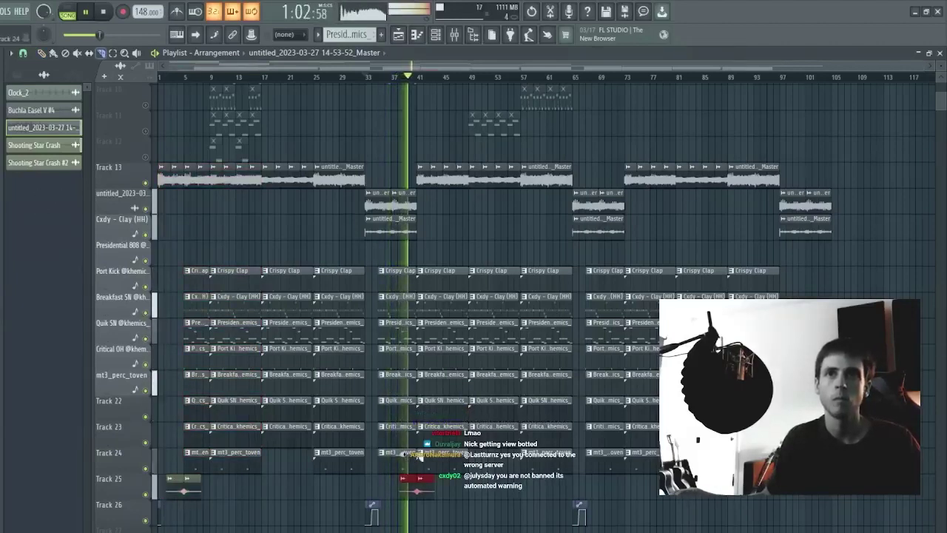
key("ctrl+d")
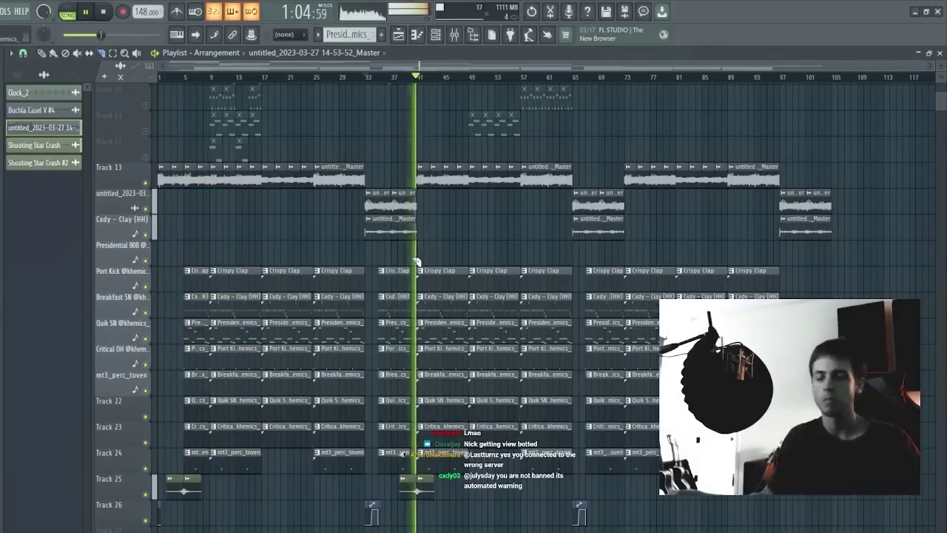
Step: Delete all clips of the first section, bars 1–33, including its Shooting Star Crash pair
left_click_drag(356, 171, 266, 492)
key("ctrl+d")
left_click_drag(358, 173, 160, 529)
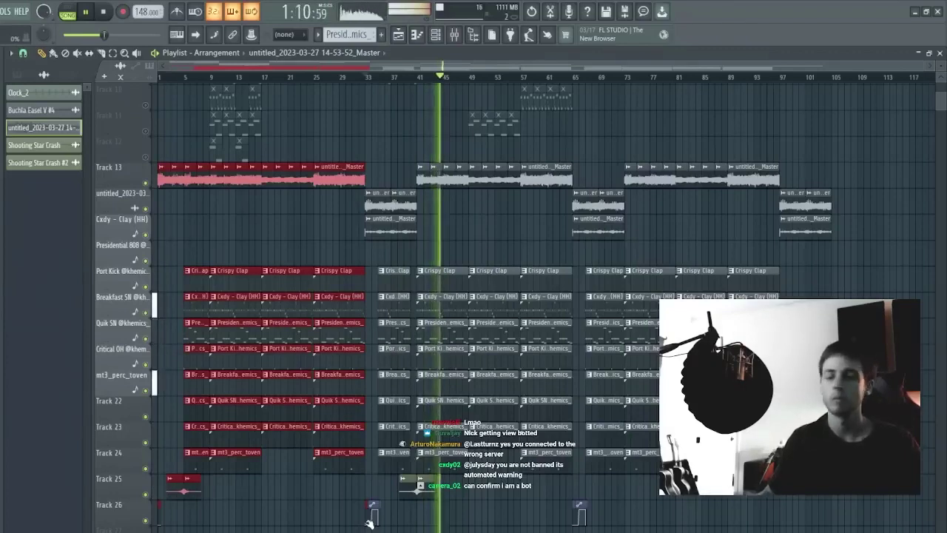
key("Delete")
Step: Try duplicating the clips of bars 65–105 directly after the arrangement, then undo the duplication
left_click_drag(893, 529, 581, 178)
left_click_drag(931, 530, 580, 161)
key("ctrl+b")
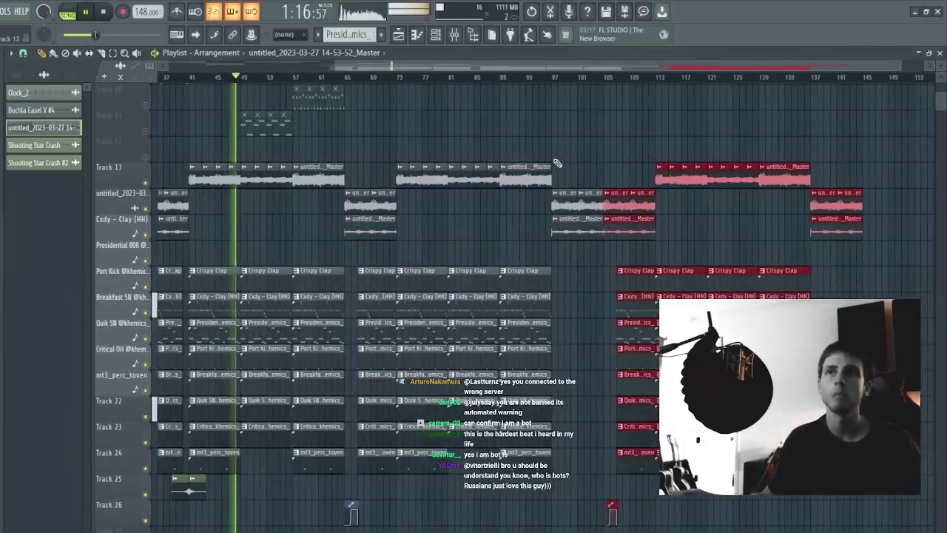
scroll(548, 81, "down", 3)
key("ctrl+z")
key("ctrl+d")
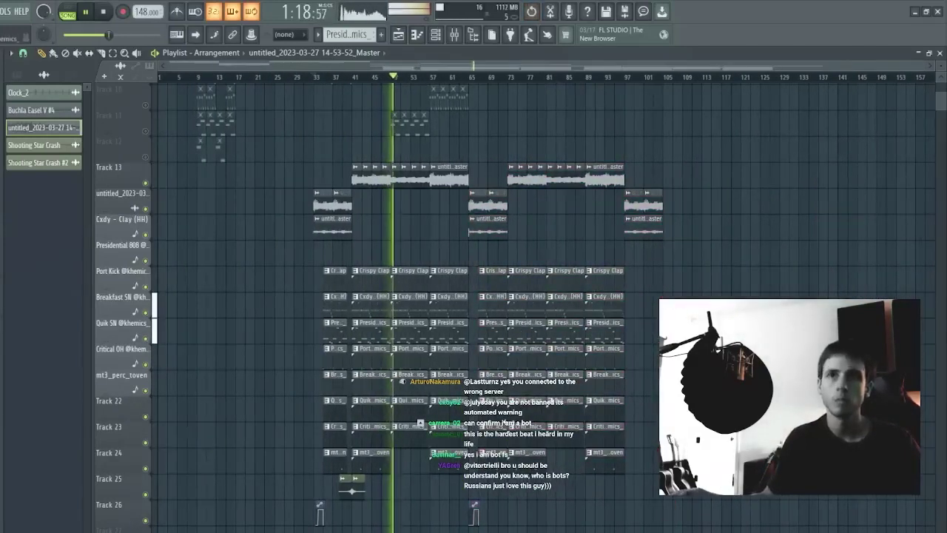
Step: Move all remaining melody, drum, crash and automation clips together from bar 33 to the start at bar 1
left_click_drag(270, 169, 931, 530)
scroll(337, 83, "up", 3)
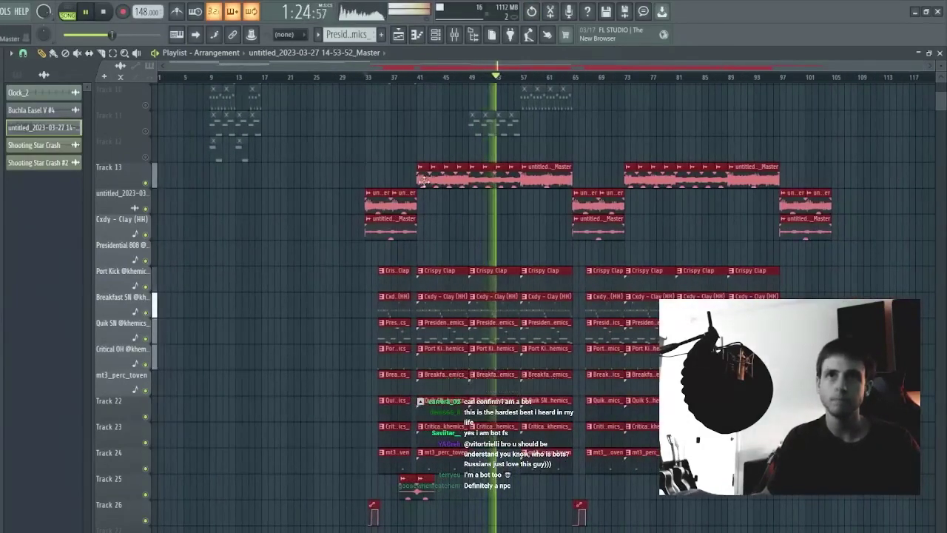
left_click_drag(453, 184, 275, 185)
key("ctrl+d")
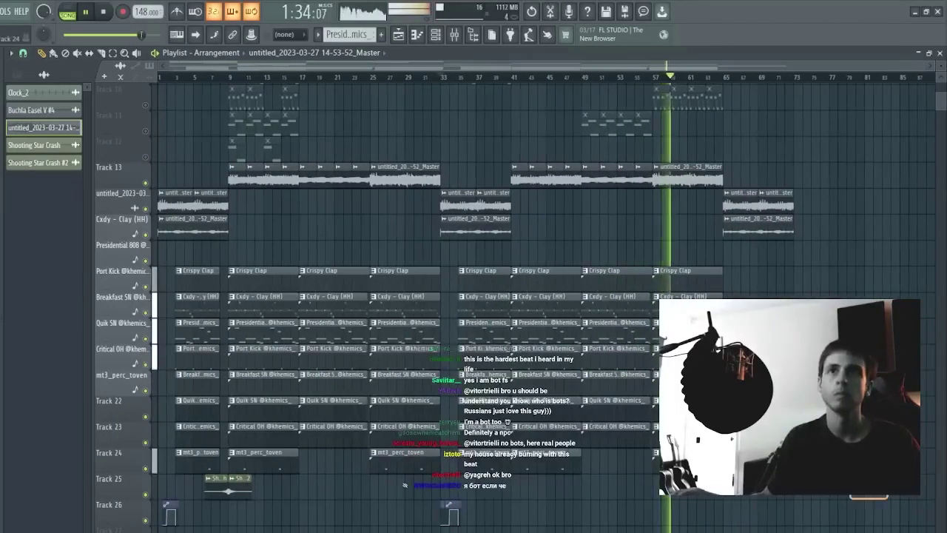
Step: Try duplicating the clips of bars 9–73 behind the arrangement, then delete the copies from bar 73 onward
left_click_drag(881, 492, 159, 220)
left_click_drag(238, 164, 873, 472)
key("ctrl+b")
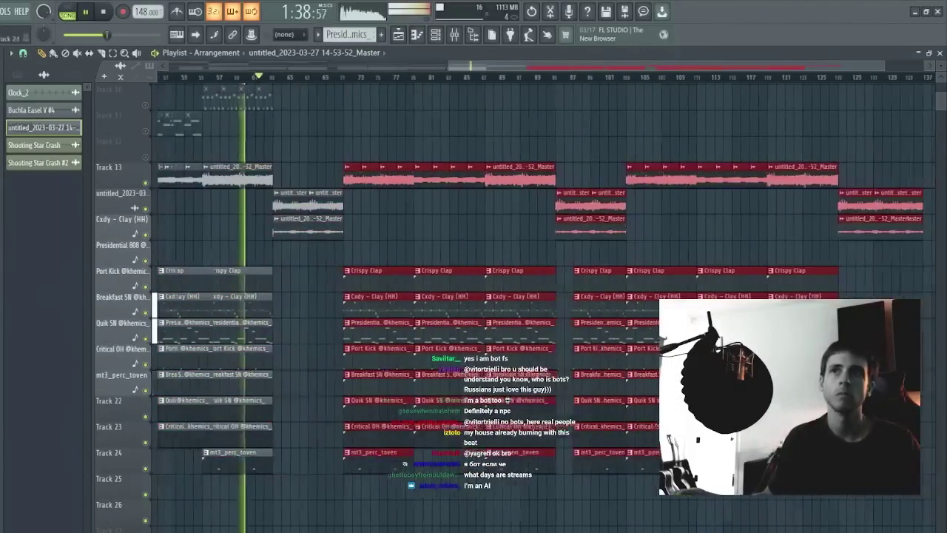
key("ctrl+d")
scroll(507, 81, "down", 3)
left_click_drag(256, 524, 190, 479)
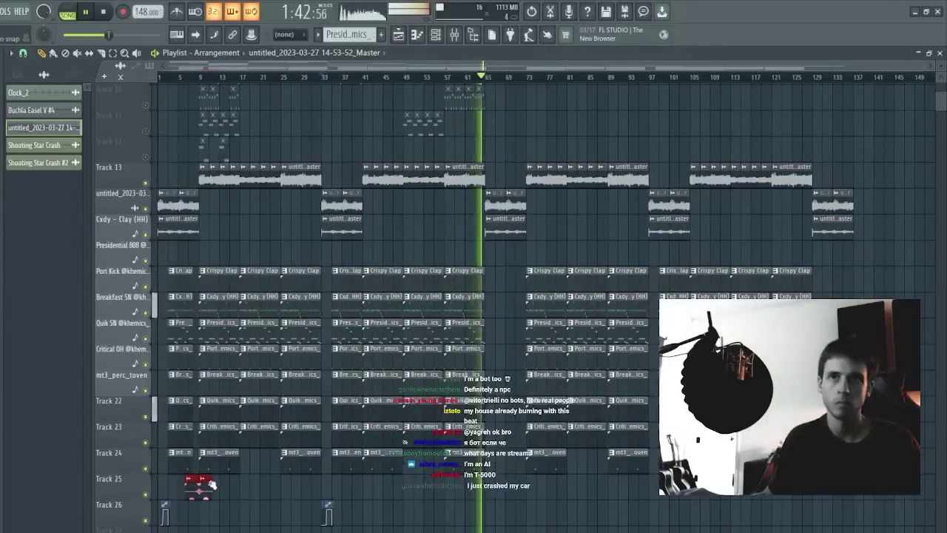
key("ctrl+d")
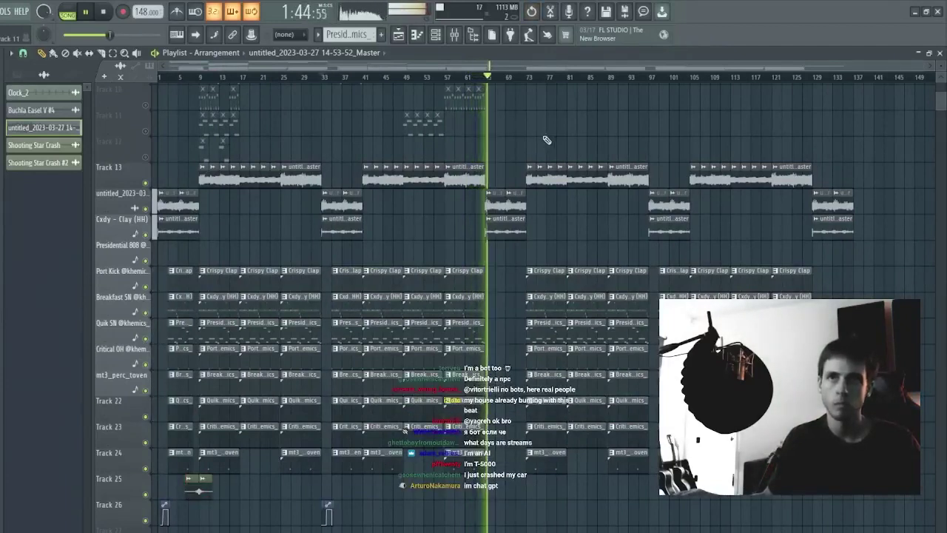
left_click_drag(534, 155, 929, 481)
key("Delete")
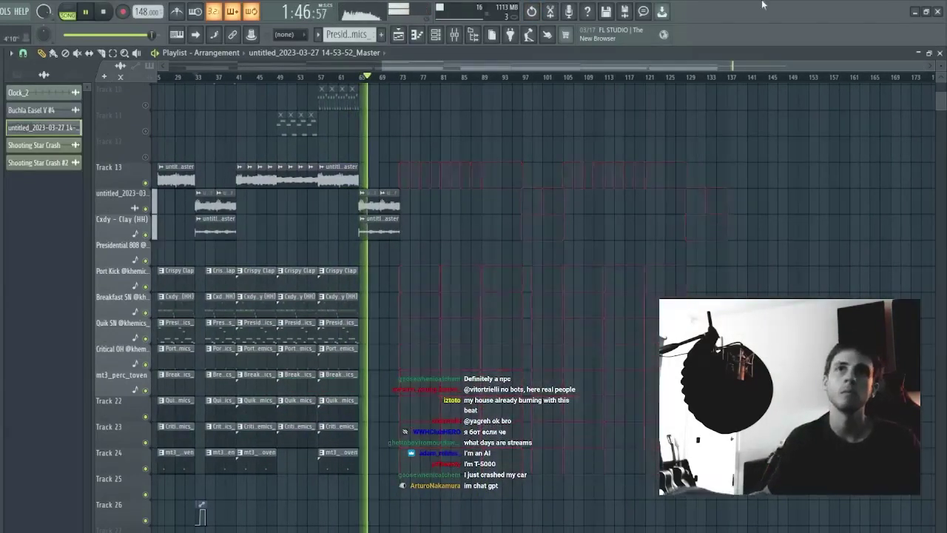
Step: Duplicate bars 33–73 to start at bar 73 and delete the copied second melody layer over bars 73–81
double_click(470, 70)
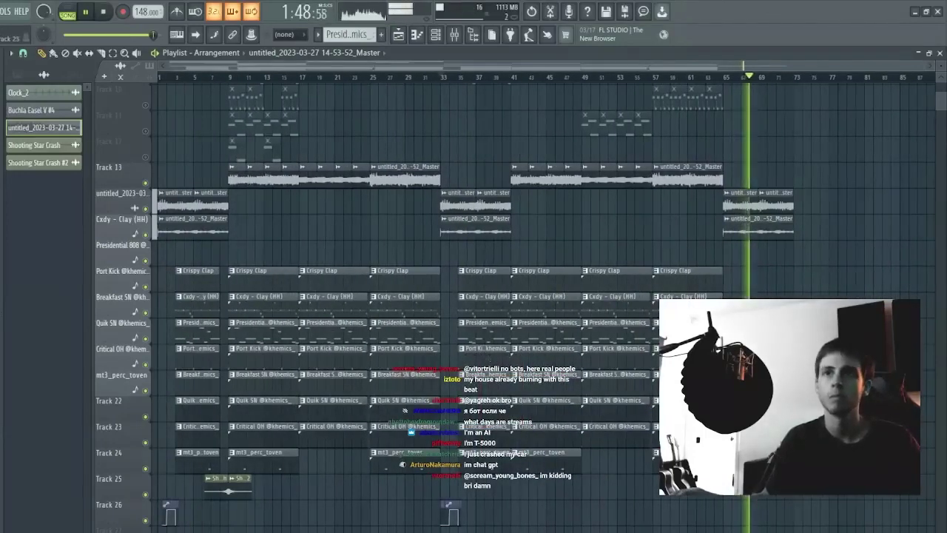
left_click_drag(892, 525, 442, 168)
key("ctrl+b")
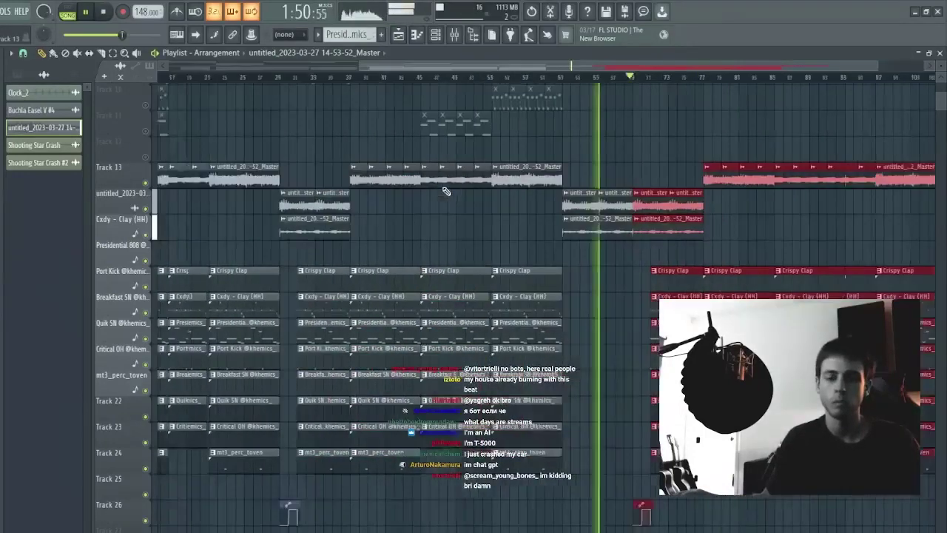
left_click(534, 90, "ctrl")
double_click(530, 69)
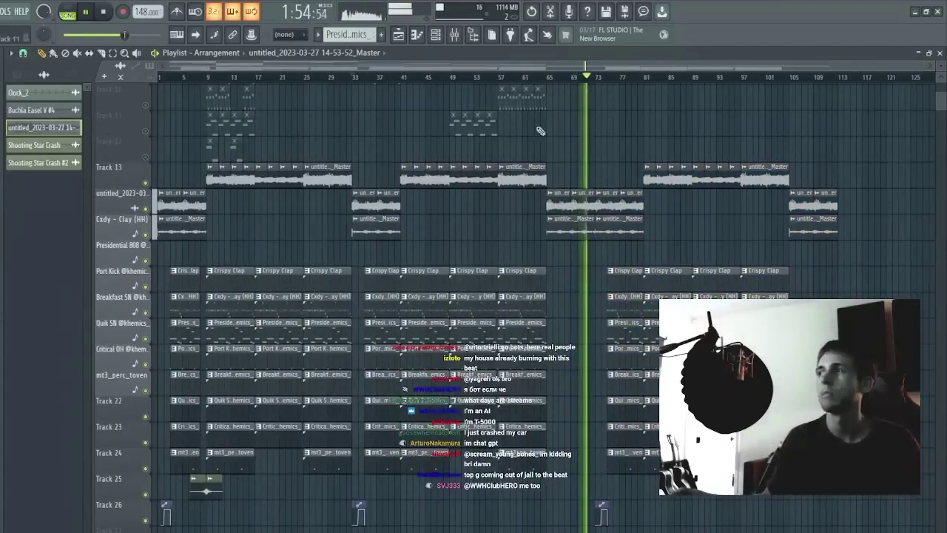
right_click(629, 231)
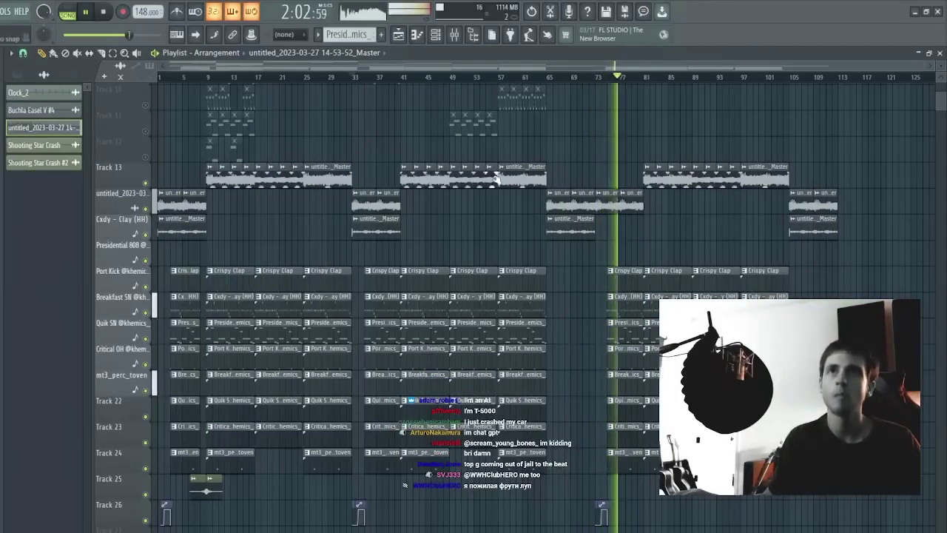
Step: Slice the melody clip at bars 76 and 78 and replace the piece at bar 76 with another slice
scroll(629, 79, "up", 3)
scroll(634, 81, "up", 4)
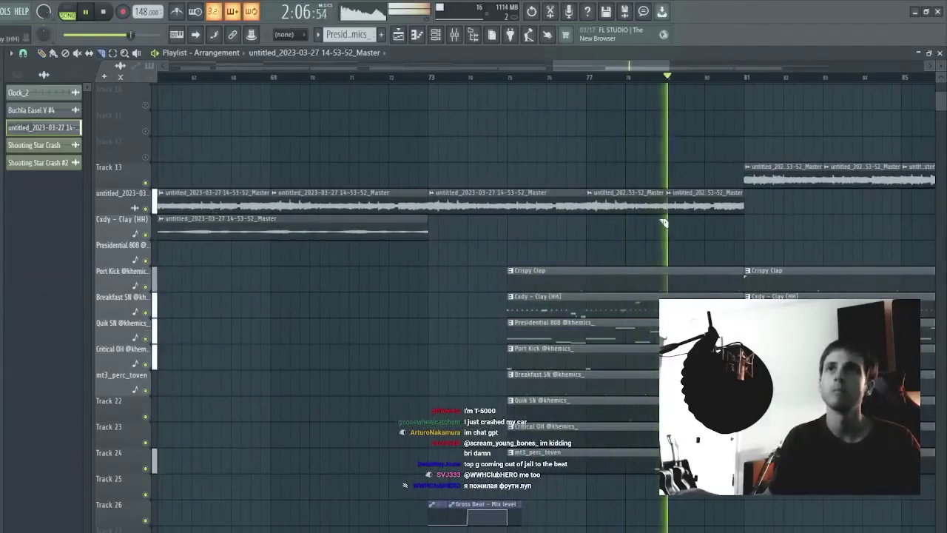
left_click(636, 203)
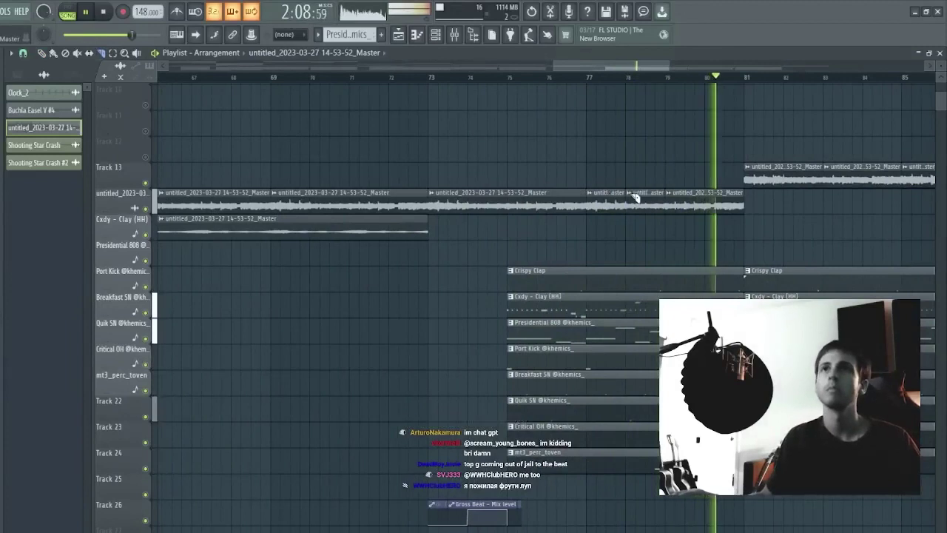
key("p")
left_click(431, 78)
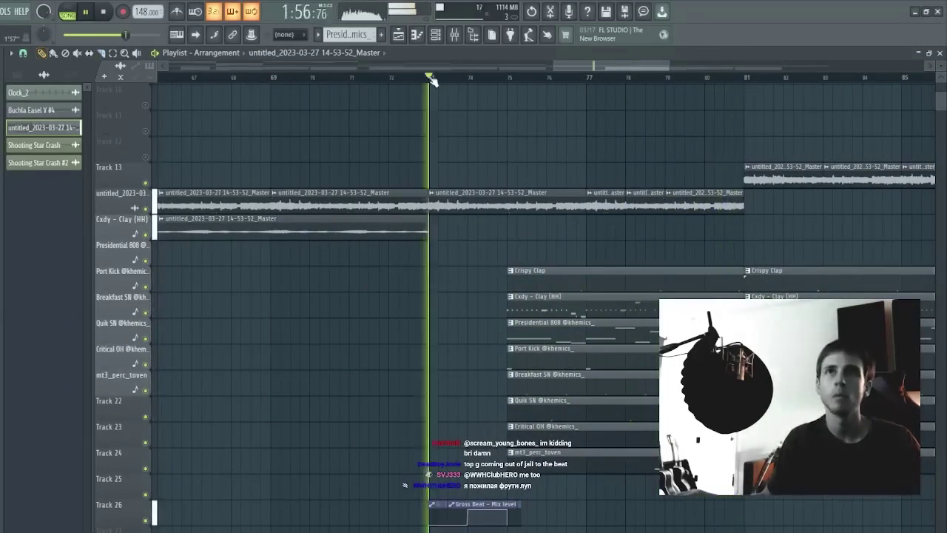
key("c")
left_click_drag(548, 158, 552, 204)
key("p")
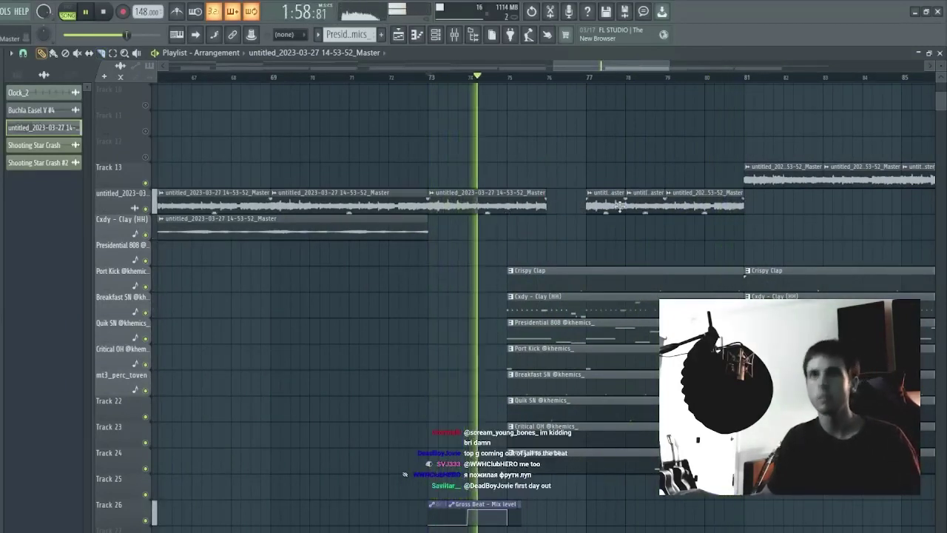
left_click(568, 196)
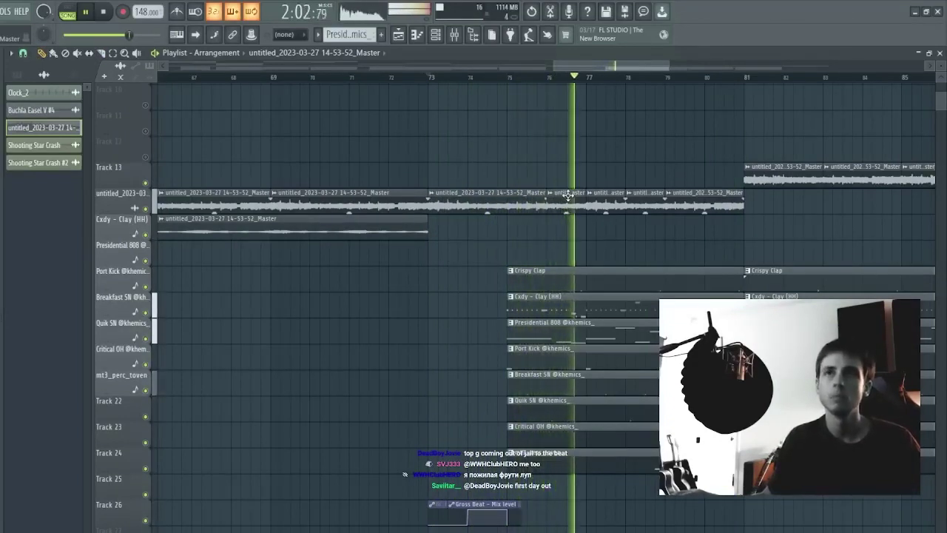
Step: Cut the melody between bars 75 and 76 into shorter slices and replay the variation from bar 73
key("space")
key("space")
key("c")
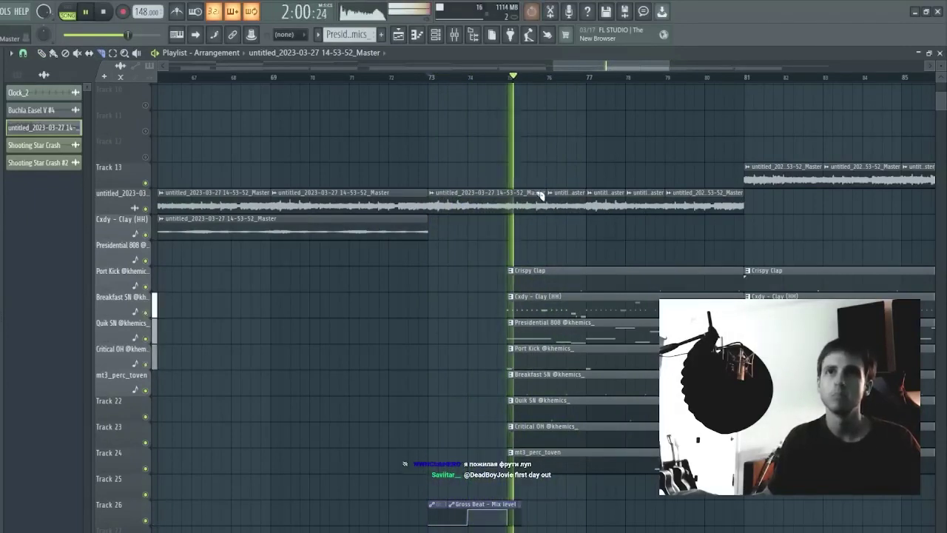
left_click(541, 201)
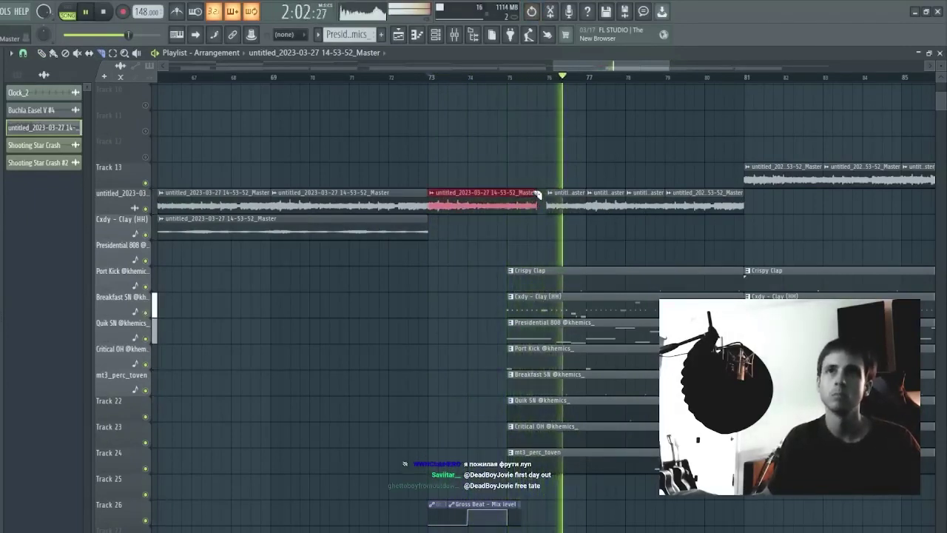
left_click(516, 201)
left_click_drag(536, 195, 556, 200)
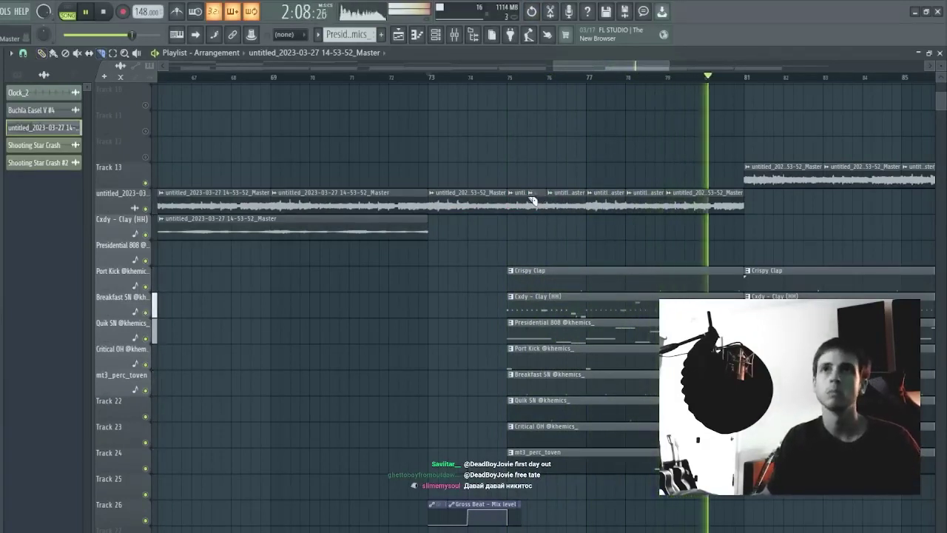
left_click_drag(523, 199, 533, 199)
key("ctrl+z")
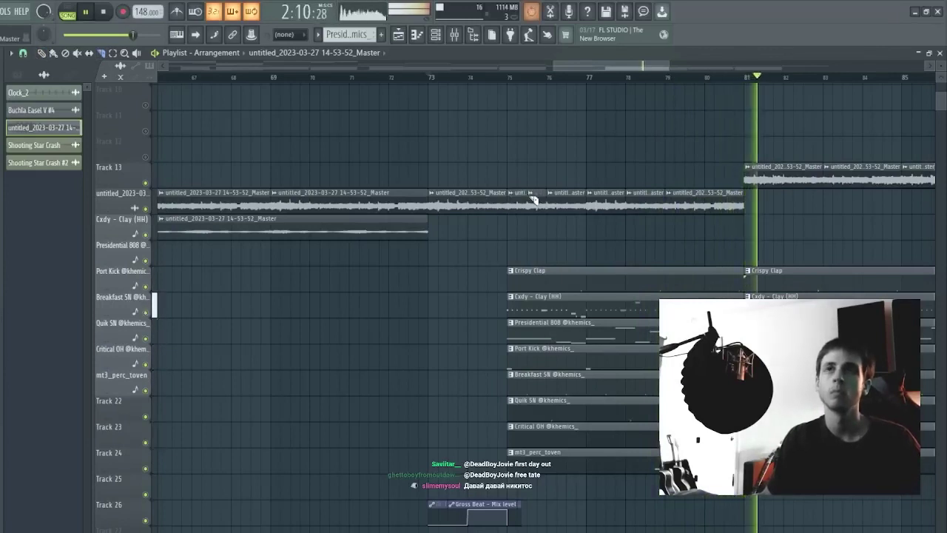
left_click(433, 78)
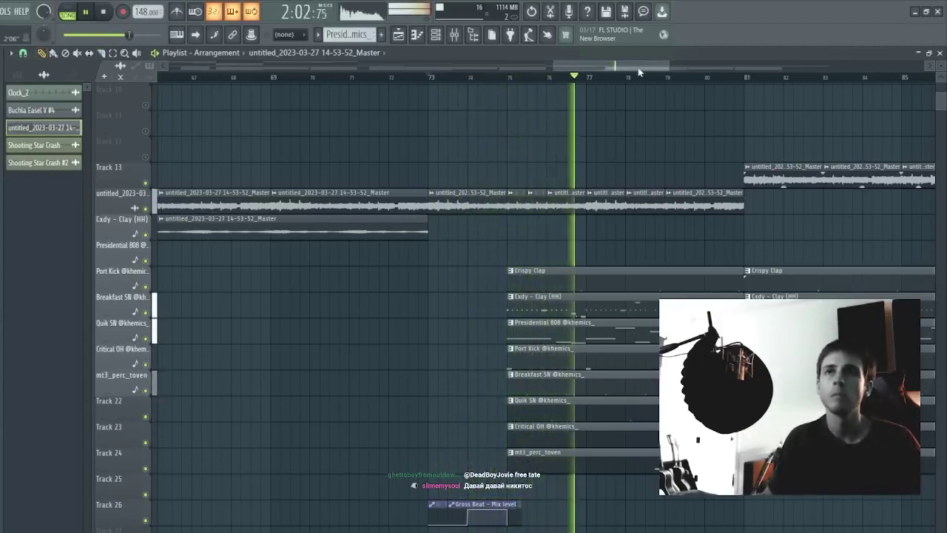
Step: Examine the drum clips and the end of the sliced melody where it leads into bar 81
scroll(617, 89, "down", 5)
scroll(630, 78, "down", 2)
scroll(634, 89, "up", 5)
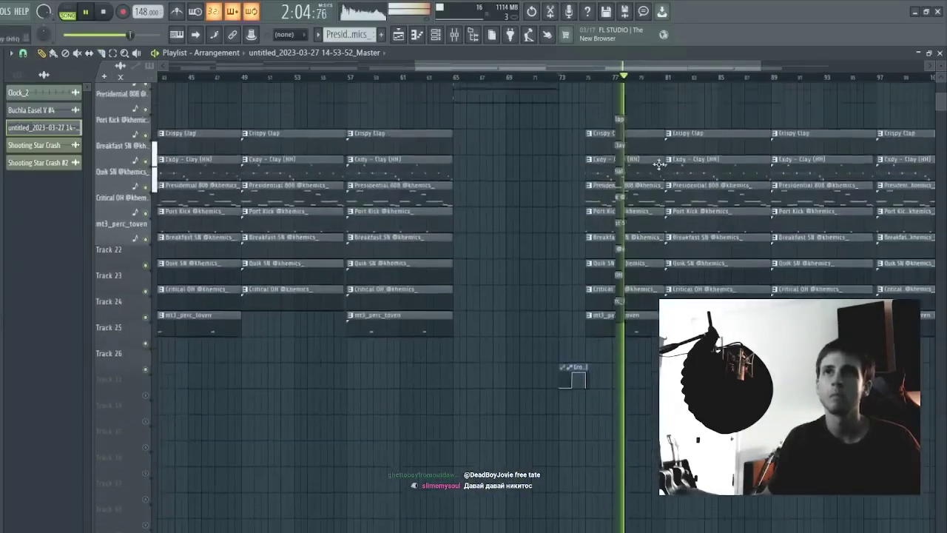
scroll(673, 81, "up", 3)
scroll(673, 83, "up", 3)
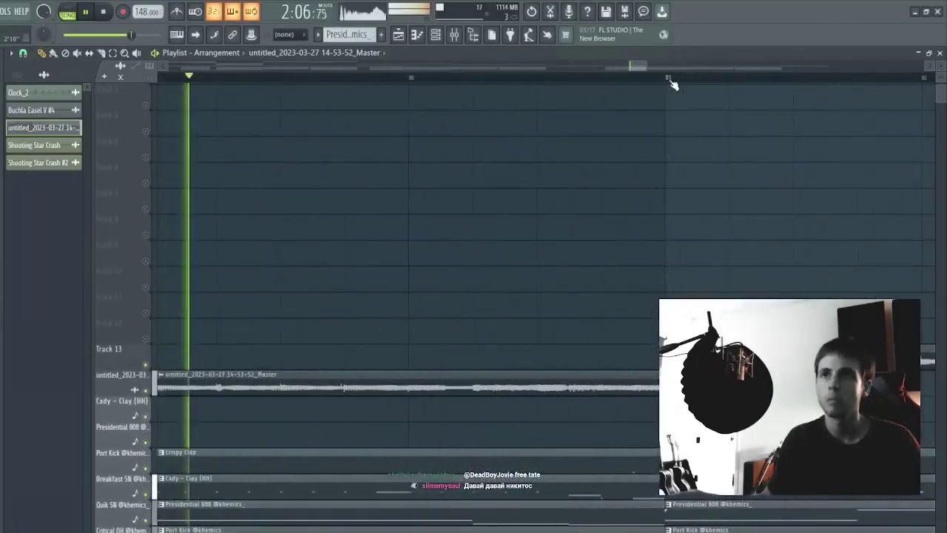
left_click(119, 386)
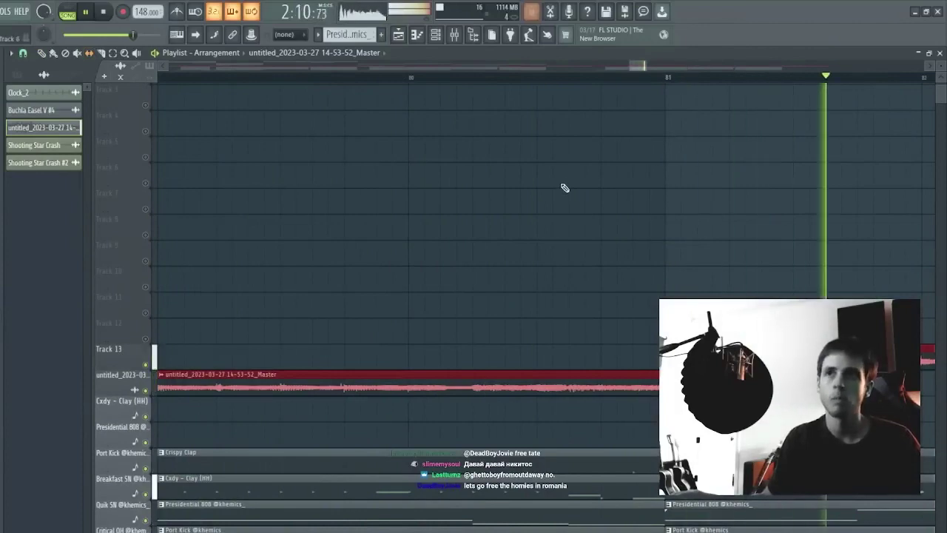
scroll(508, 79, "down", 6)
scroll(507, 80, "down", 3)
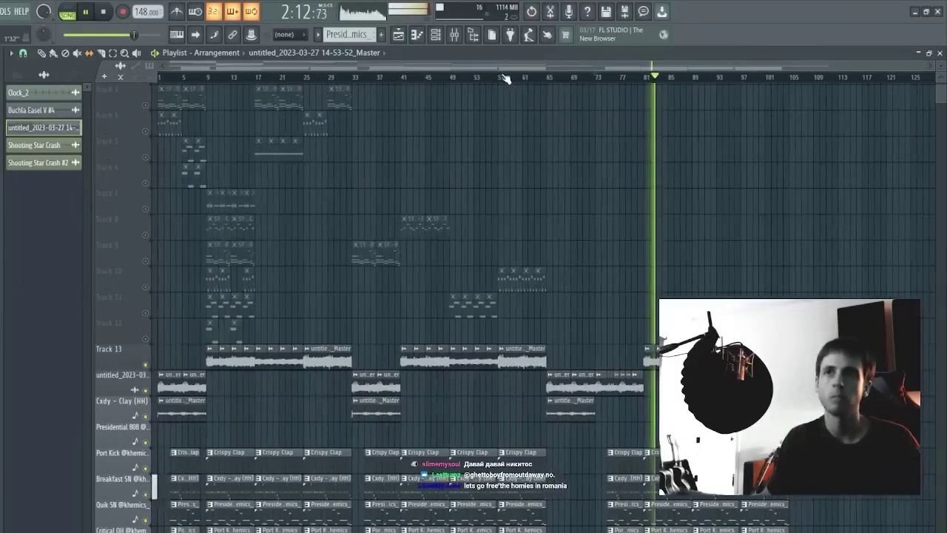
Step: Review all tracks of the arrangement and replay the sliced melody section from bar 73
key("ctrl+a")
scroll(636, 289, "down", 3)
scroll(620, 264, "up", 2)
key("ctrl+d")
scroll(415, 185, "up", 5)
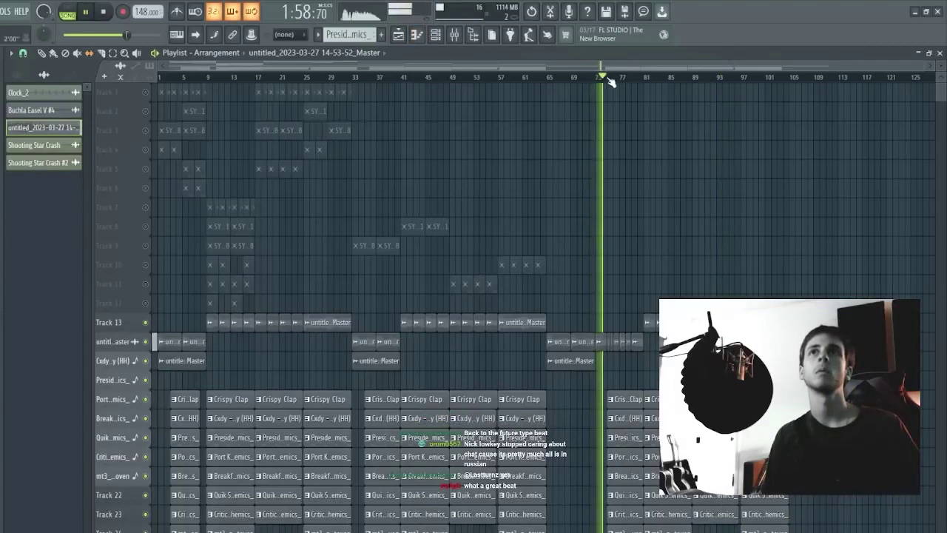
Step: Inspect the Fruity Limiter and Gross Beat on the master channel while replaying the beat
left_click(454, 35)
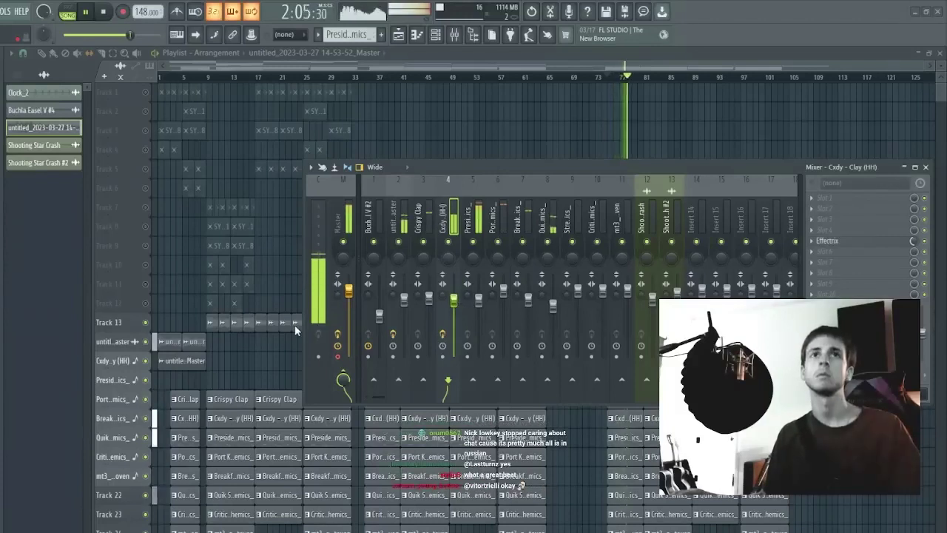
left_click(341, 241)
left_click(833, 294)
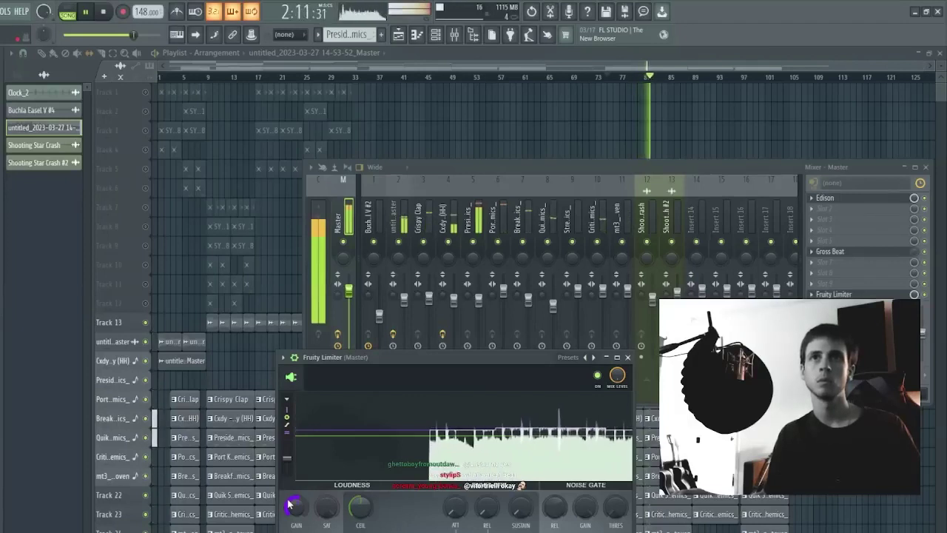
left_click(435, 306)
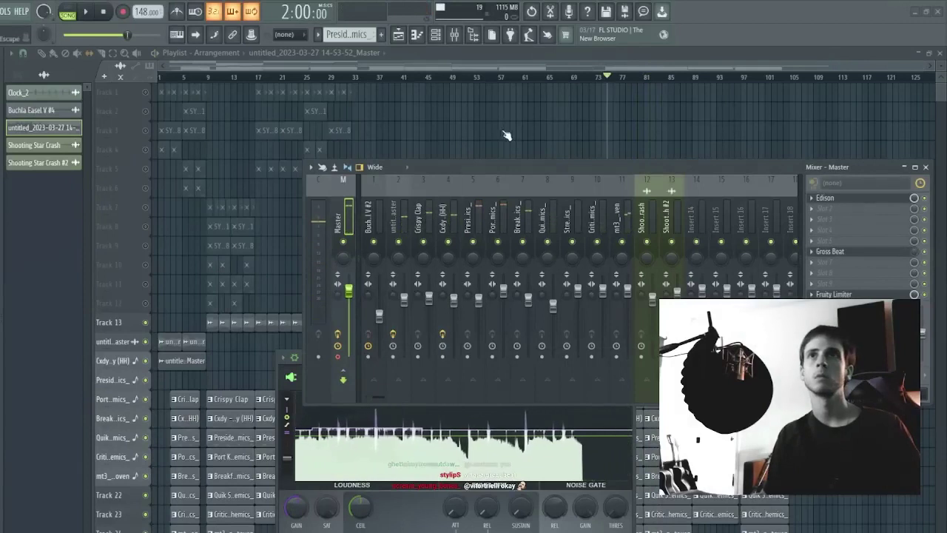
key("space")
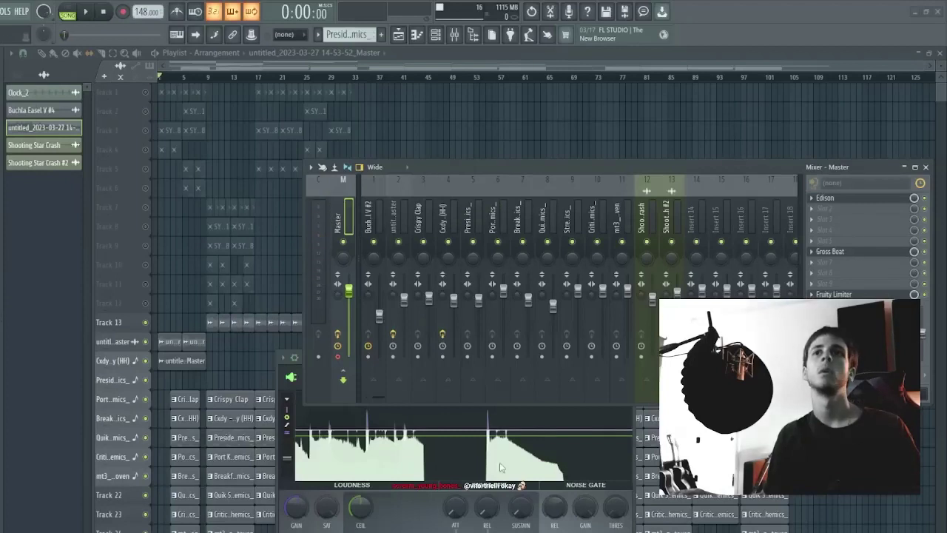
left_click(830, 252)
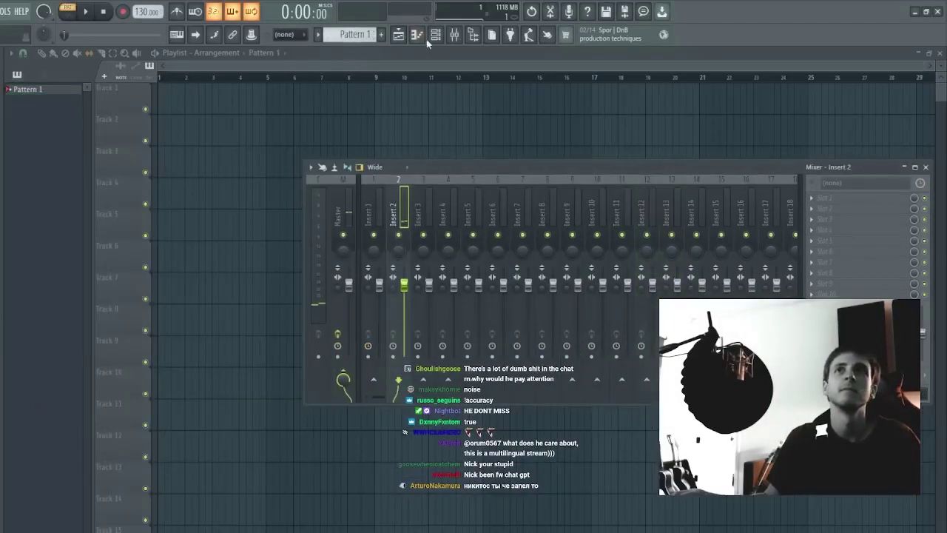
Step: In a new project, load the JX-3P synth with the Organ 1 patch and bring the played notes into its piano roll
left_click(435, 36)
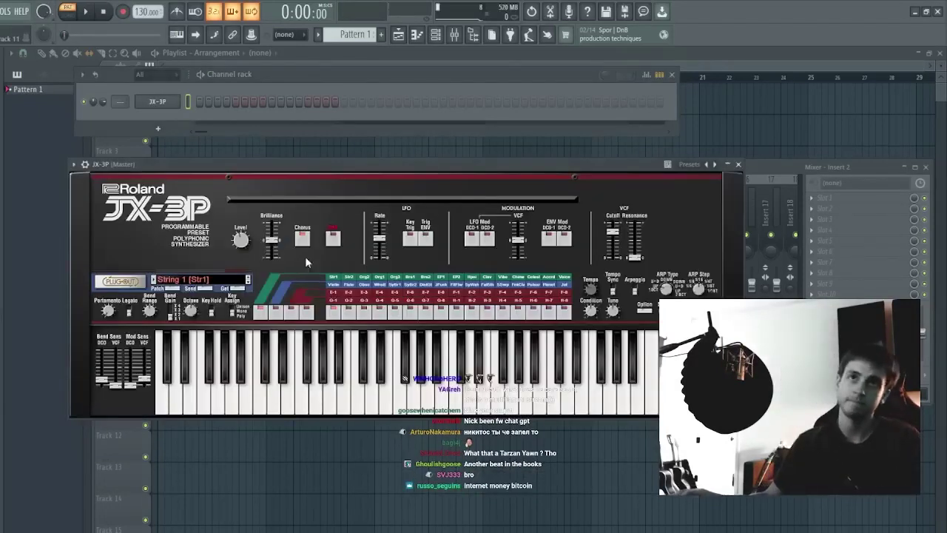
left_click_drag(317, 163, 335, 190)
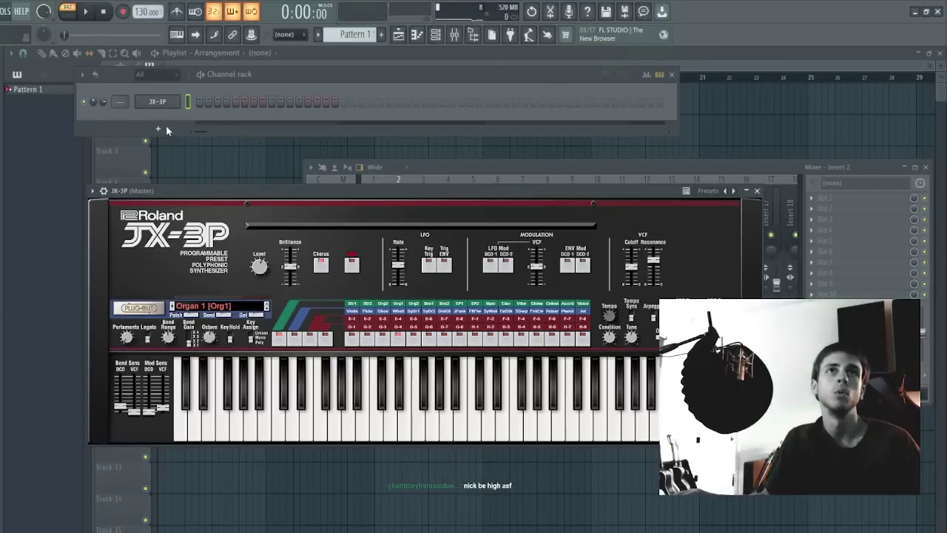
key("ctrl+v")
left_click(229, 105)
left_click(227, 96)
left_click(224, 97)
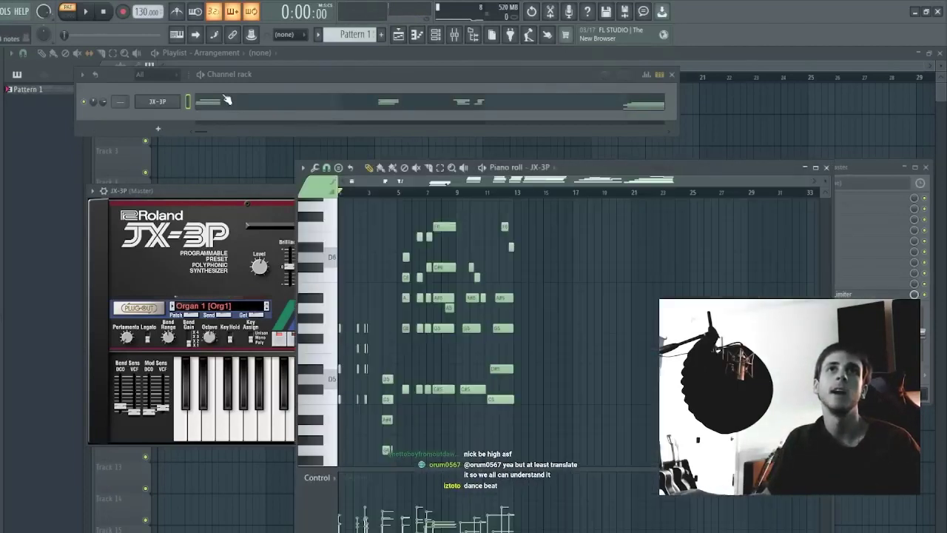
Step: Enlarge the JX-3P piano roll and play the recorded notes from bar 9
left_click(815, 168)
scroll(653, 96, "up", 2)
left_click_drag(659, 79, 479, 77)
key("space")
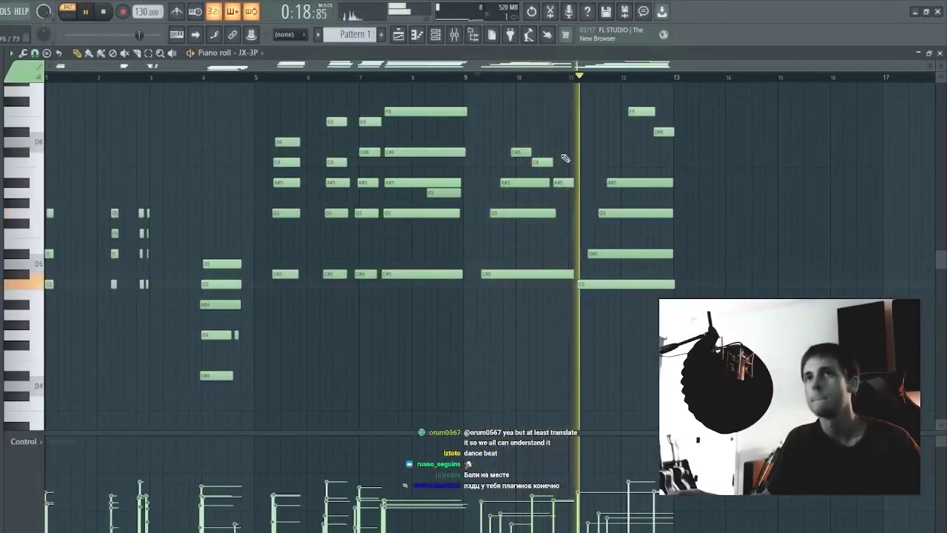
Step: Keep only the chord phrase from bars 9 to 13, delete the other notes, and move the phrase to bar 1
left_click_drag(463, 318, 710, 126)
left_click_drag(531, 95, 838, 319)
key("Delete")
key("space")
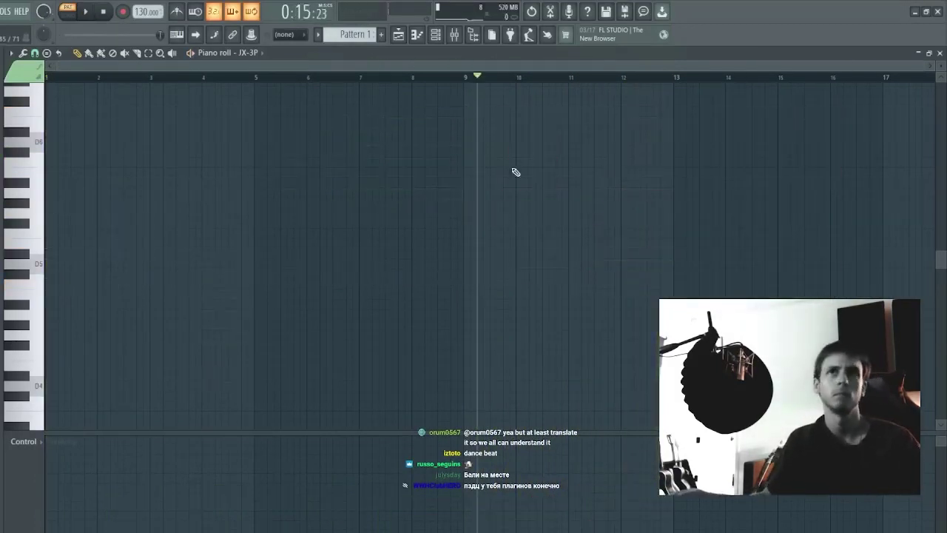
key("ctrl+z")
left_click_drag(524, 276, 92, 274)
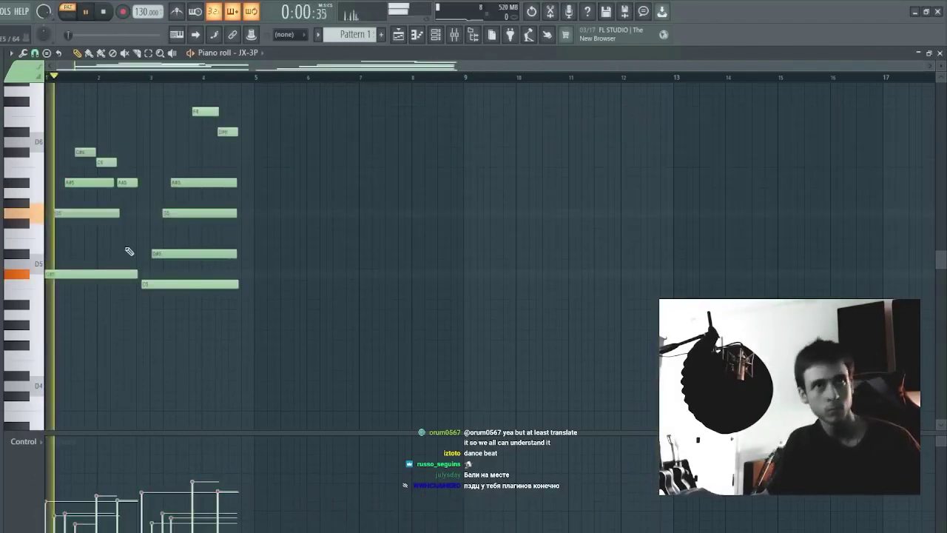
Step: Compress the whole chord phrase to end before bar 4 and set the tempo to 108 BPM with the metronome on
key("ctrl+a")
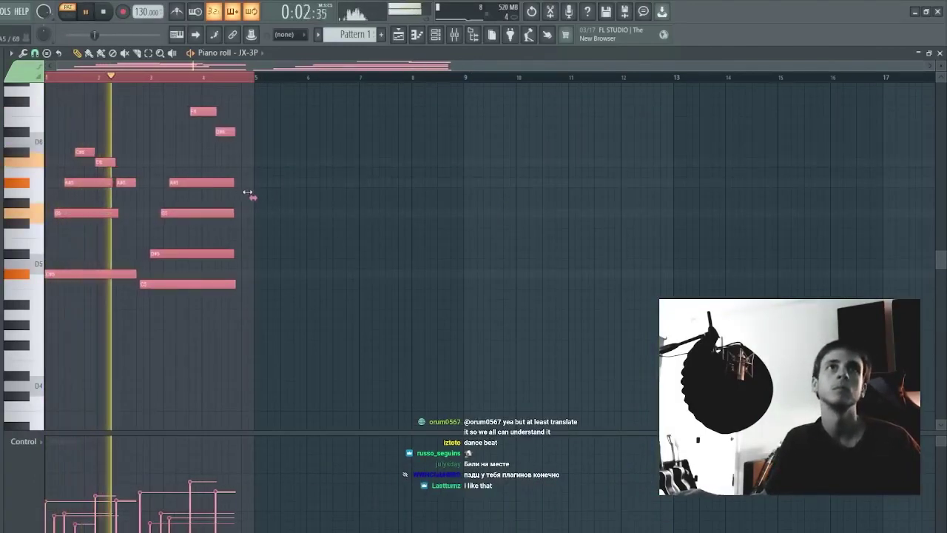
left_click_drag(248, 193, 225, 194)
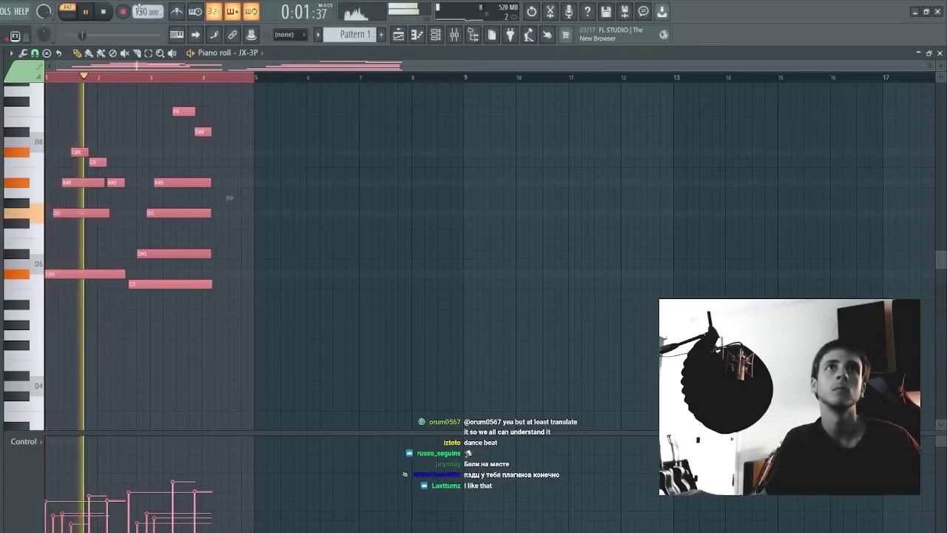
left_click_drag(138, 9, 139, 23)
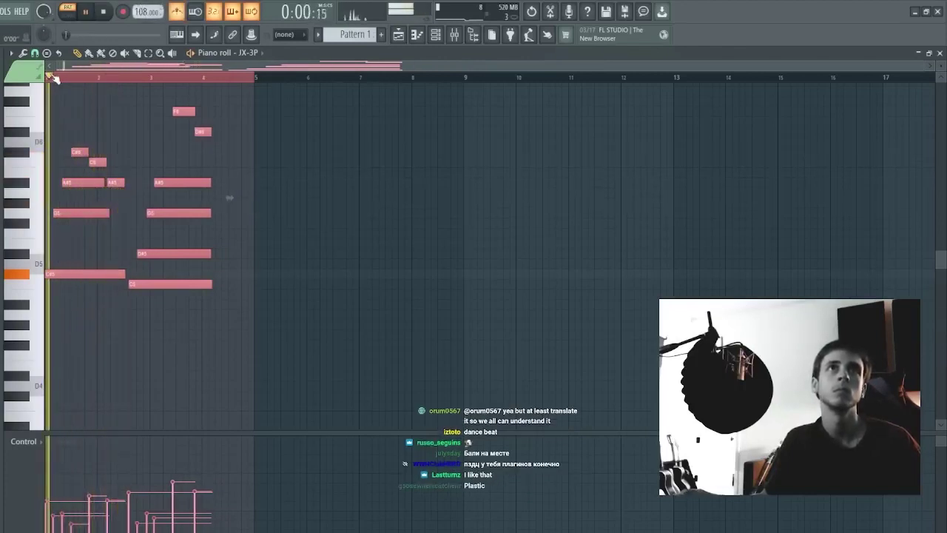
scroll(54, 79, "up", 5)
key("space")
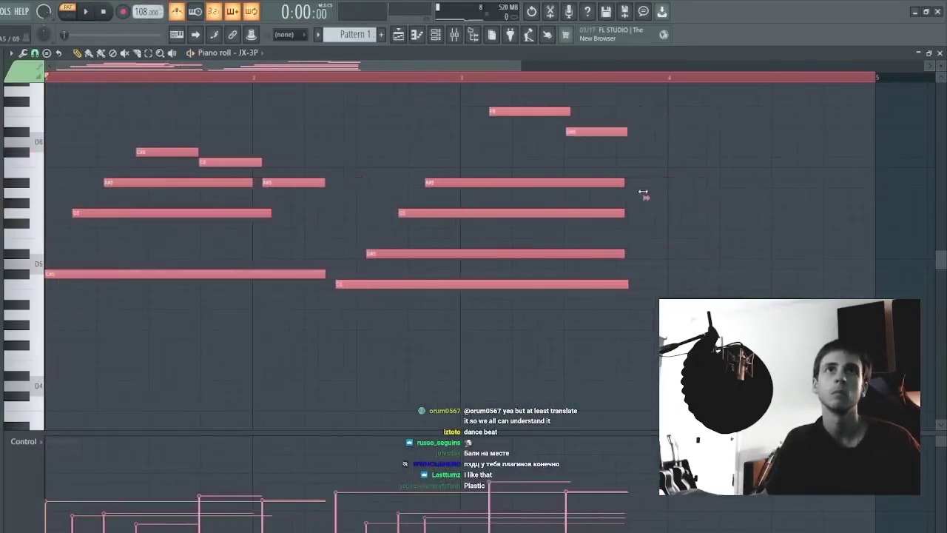
Step: Rescale the chord phrase to end near the middle of bar 3 and set the tempo to 79 BPM
left_click_drag(643, 194, 402, 197)
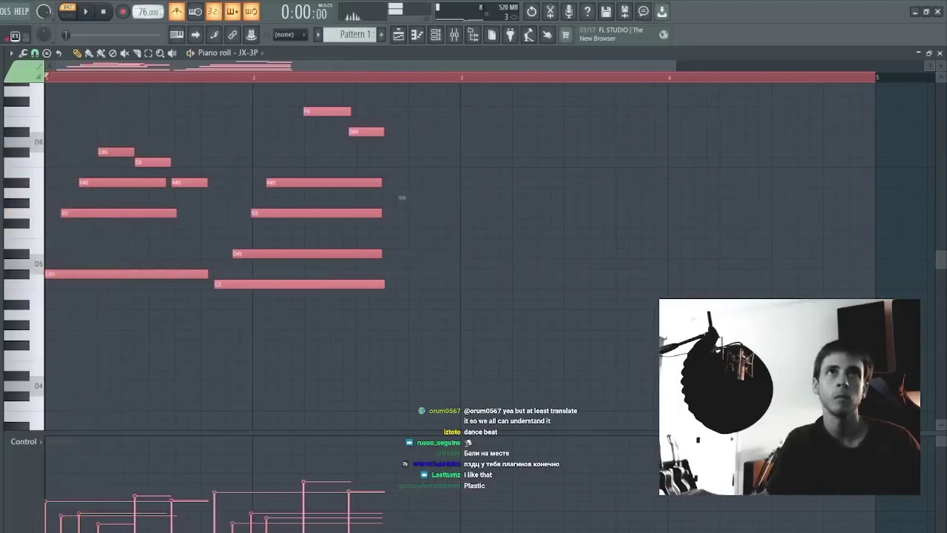
left_click_drag(149, 11, 148, 4)
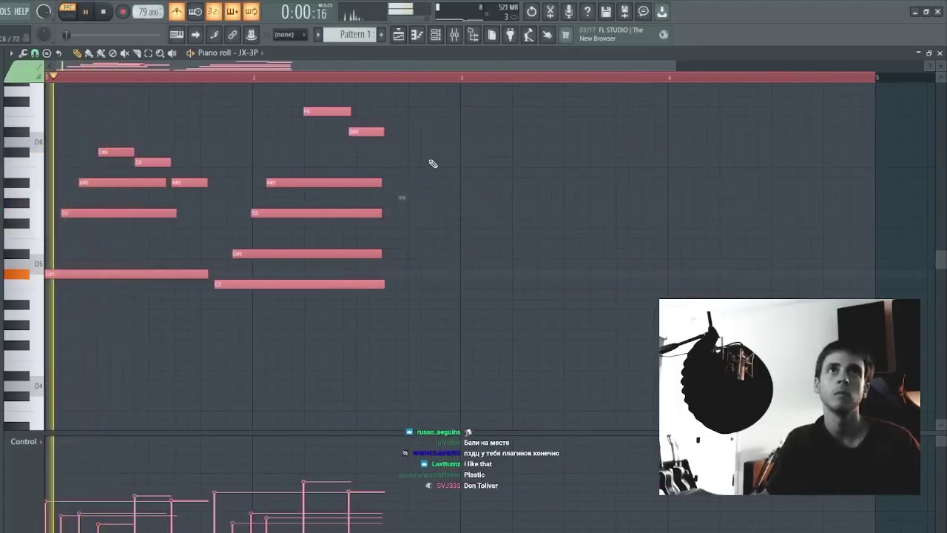
left_click_drag(414, 203, 572, 196)
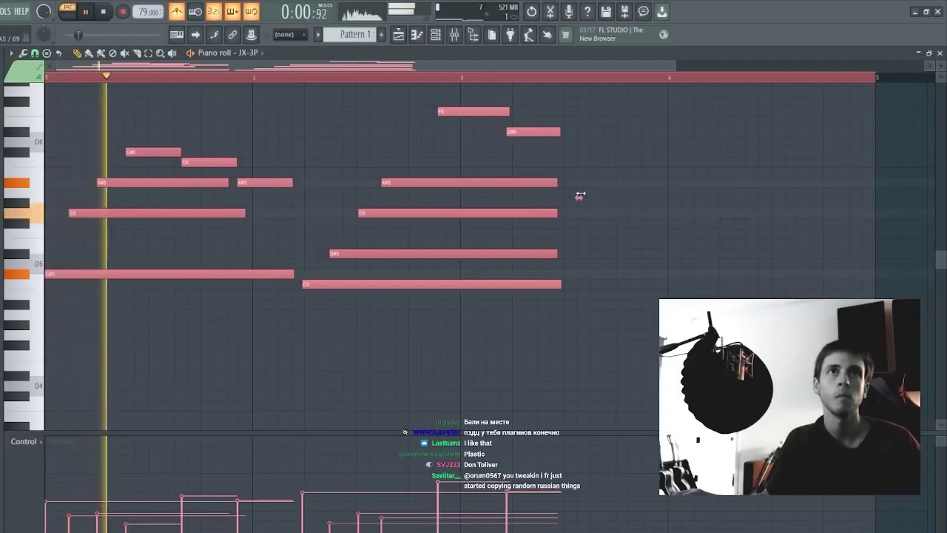
key("space")
key("space")
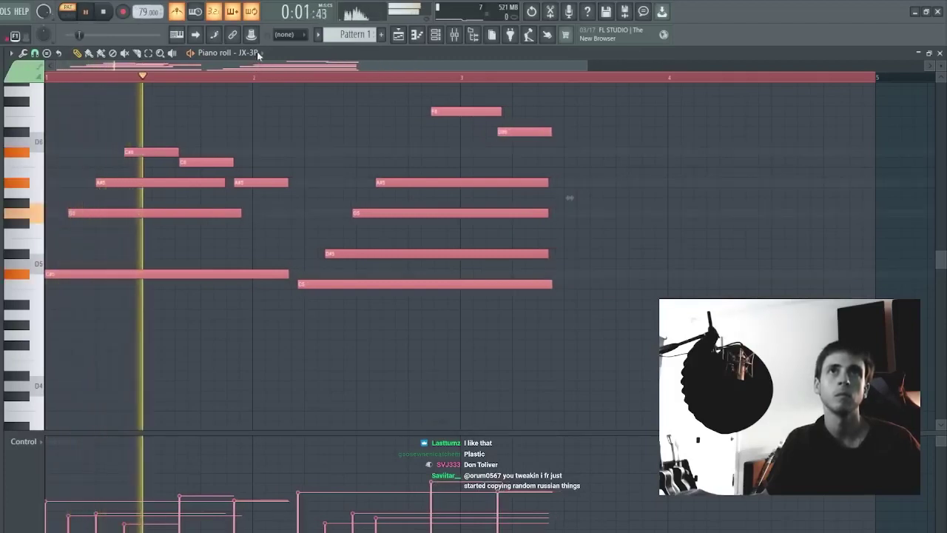
Step: Set the tempo to 105 BPM and shorten the whole chord phrase slightly to fit the metronome
key("space")
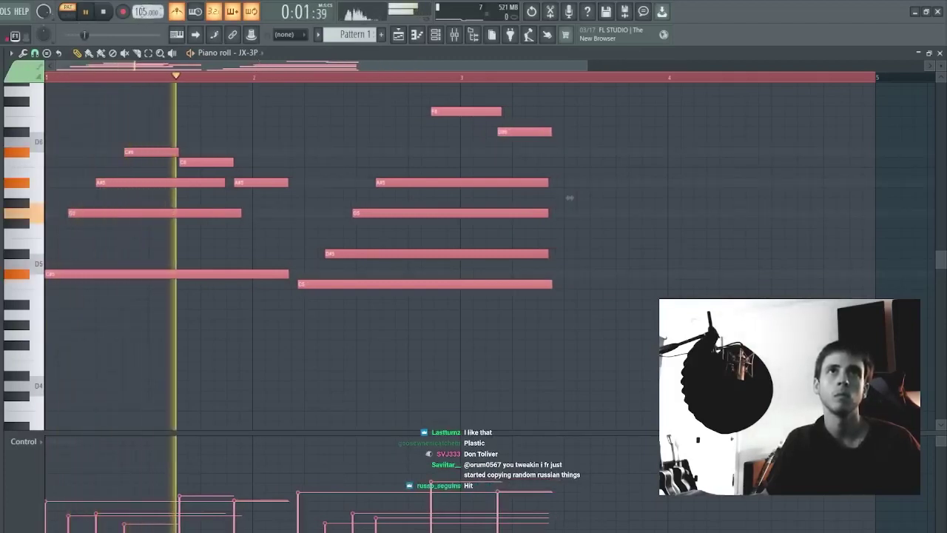
key("space")
key("space")
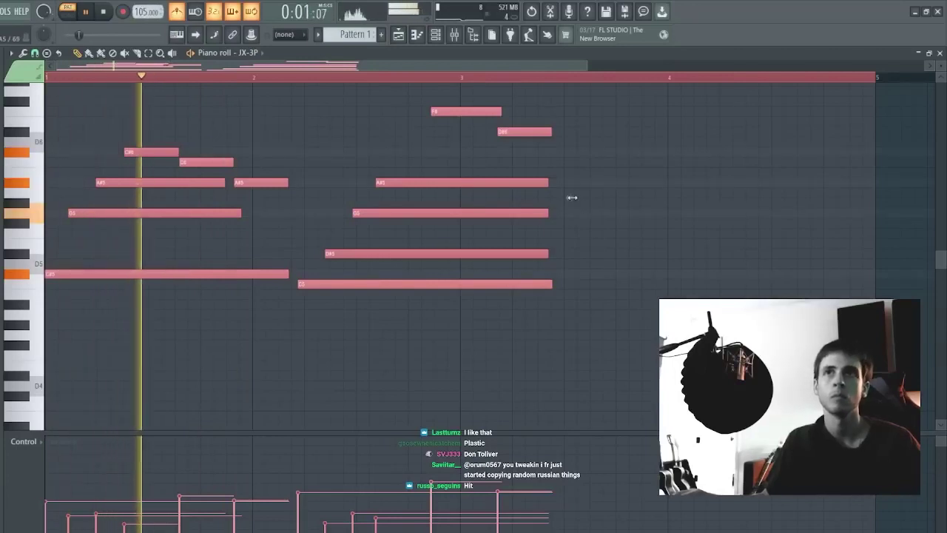
left_click_drag(569, 198, 557, 194)
key("ctrl+d")
key("space")
key("space")
Step: Trim the first chord's A#5 and C#5 notes at bar 2 and move the second chord to start there
key("c")
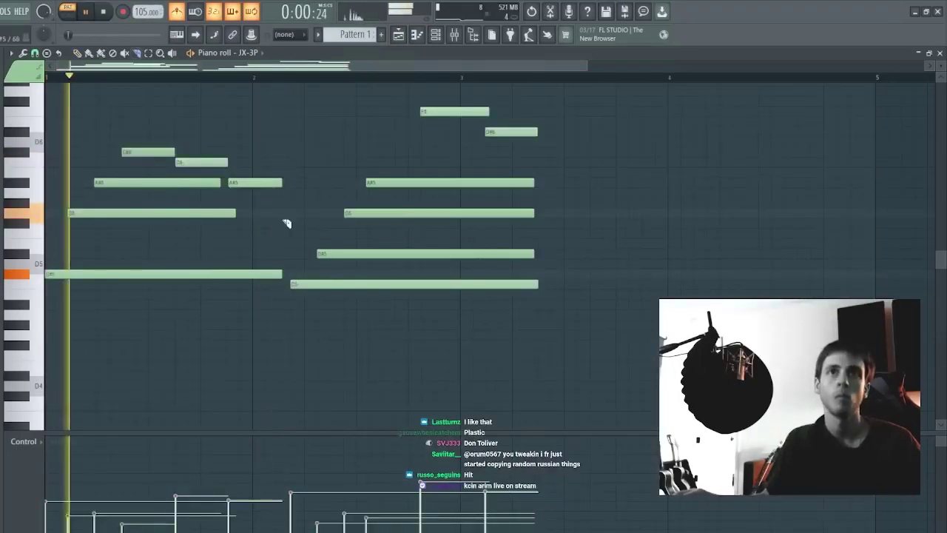
mouse_move(255, 146)
left_mouse_down()
mouse_move(259, 338)
mouse_move(269, 285)
mouse_move(275, 355)
left_mouse_up()
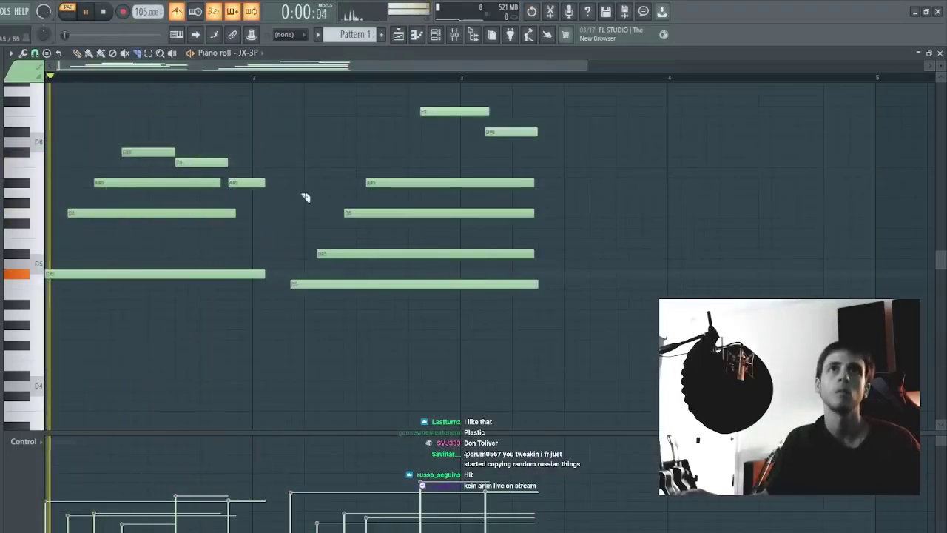
mouse_move(240, 154)
left_mouse_down()
mouse_move(242, 338)
mouse_move(314, 298)
mouse_move(514, 128)
left_mouse_up()
key("p")
left_click(449, 113, "ctrl+shift")
left_click_drag(321, 282, 283, 279)
left_click(283, 274)
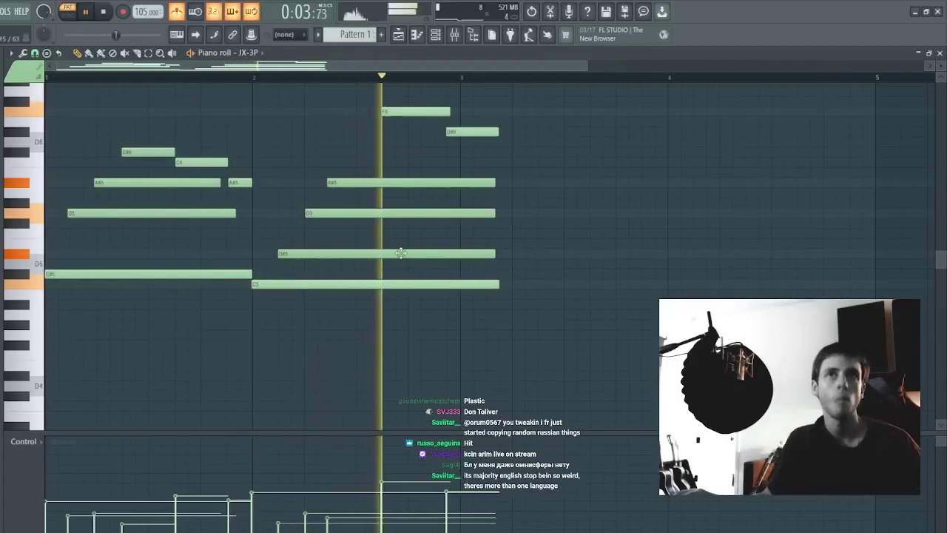
Step: Shift the D#6 note slightly earlier and cut off all notes of the second chord at bar 3
key("space")
key("space")
left_click(474, 132)
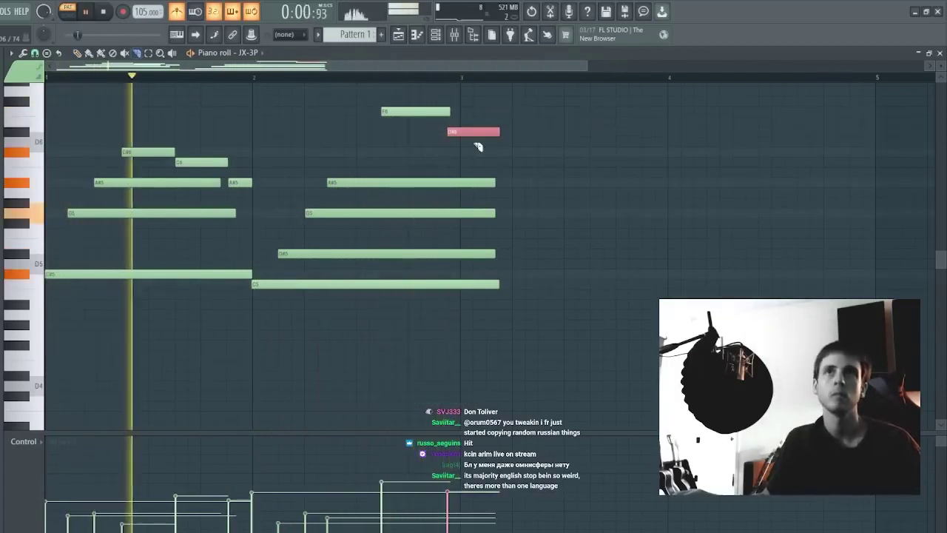
key("shift+Left")
left_click(622, 123, "ctrl")
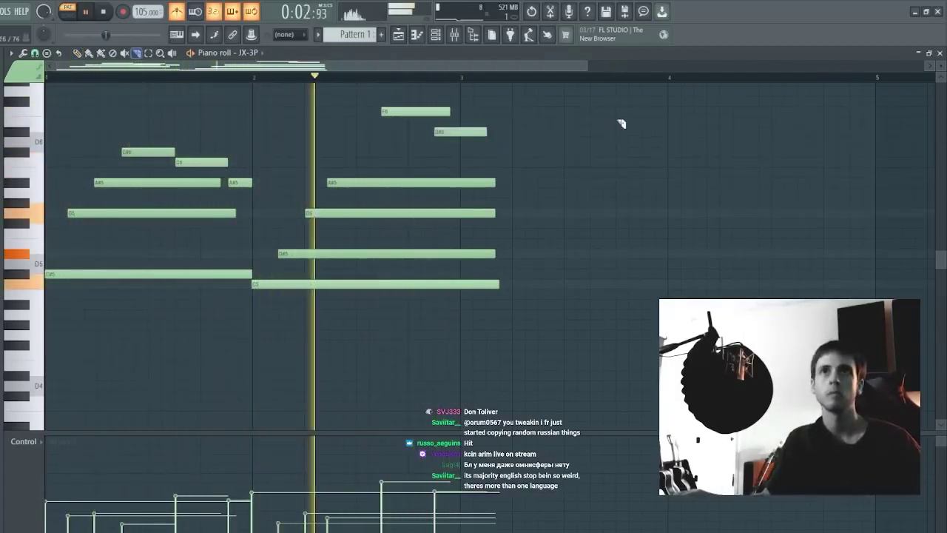
left_click_drag(474, 115, 478, 364)
left_click_drag(607, 119, 462, 309)
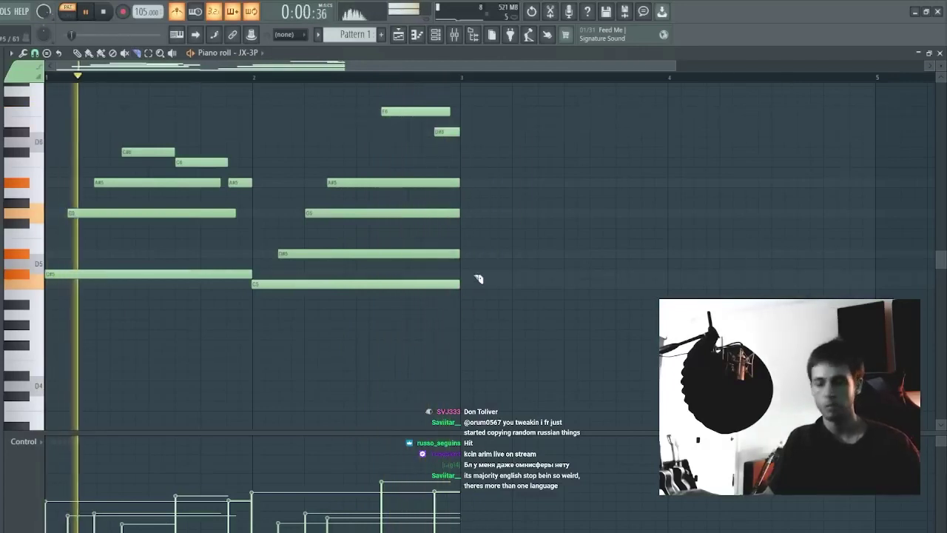
Step: Draw a staggered A#4, C#5, F5 and G#5 chord from bar 3, with a C5 note starting halfway through the bar
key("p")
key("space")
left_click(462, 305)
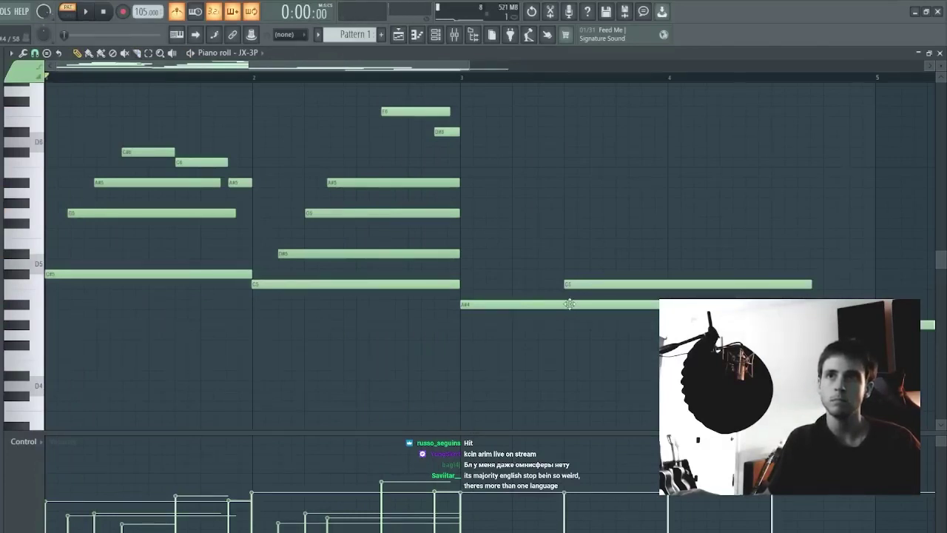
left_click_drag(488, 263, 481, 274)
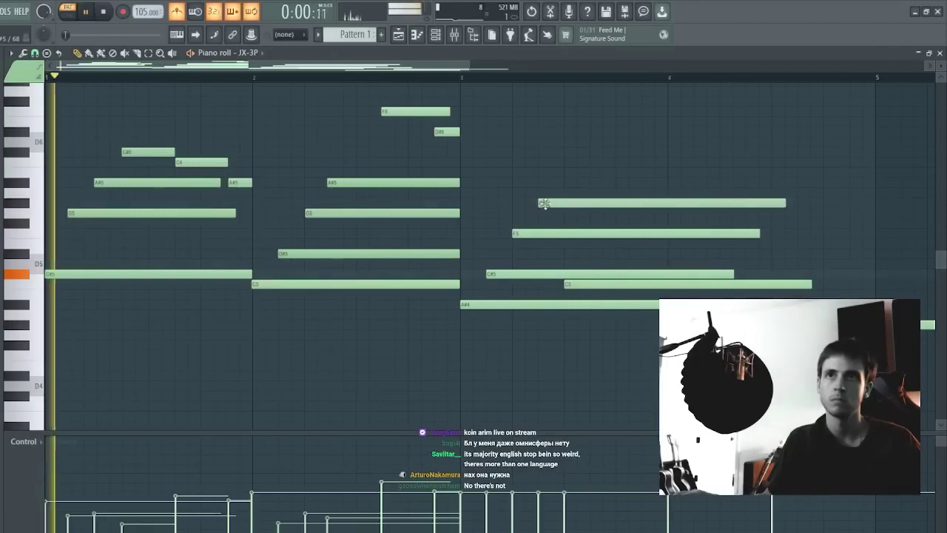
Step: Trim the A#4 chord's notes at the middle of bar 3 and add staggered E5, G5 and A#5 notes above the C5
key("shift+d")
mouse_move(550, 194)
left_mouse_down()
mouse_move(470, 314)
mouse_move(560, 182)
mouse_move(562, 197)
mouse_move(634, 186)
mouse_move(641, 191)
mouse_move(592, 279)
left_mouse_up()
key("ctrl+d")
key("ctrl+d")
left_click_drag(615, 159, 615, 277)
left_click_drag(578, 174, 571, 273)
key("p")
left_click_drag(420, 263, 390, 165)
left_click(387, 172)
key("ctrl+z")
key("ctrl+d")
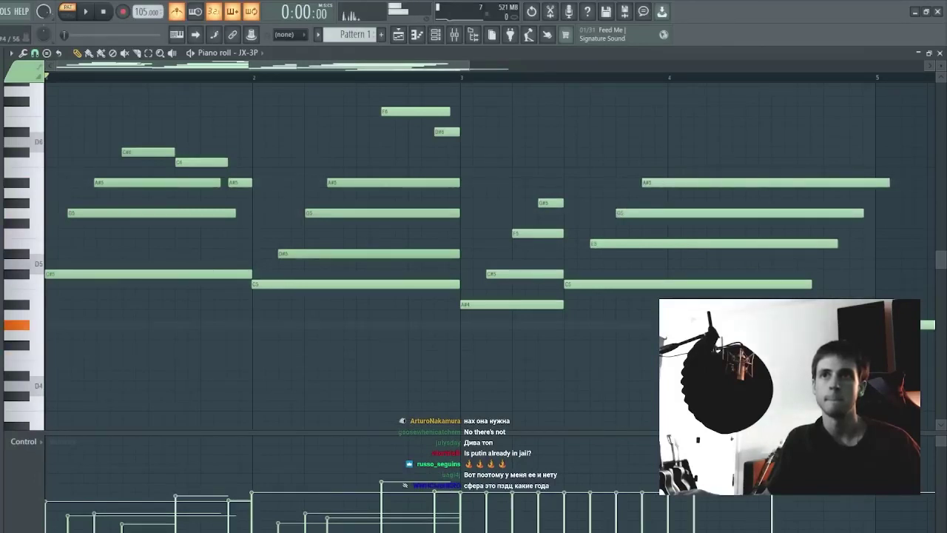
Step: Add overlapping C5, D#5 and G5 notes in bar 4 and play the progression from the start
left_click(733, 295)
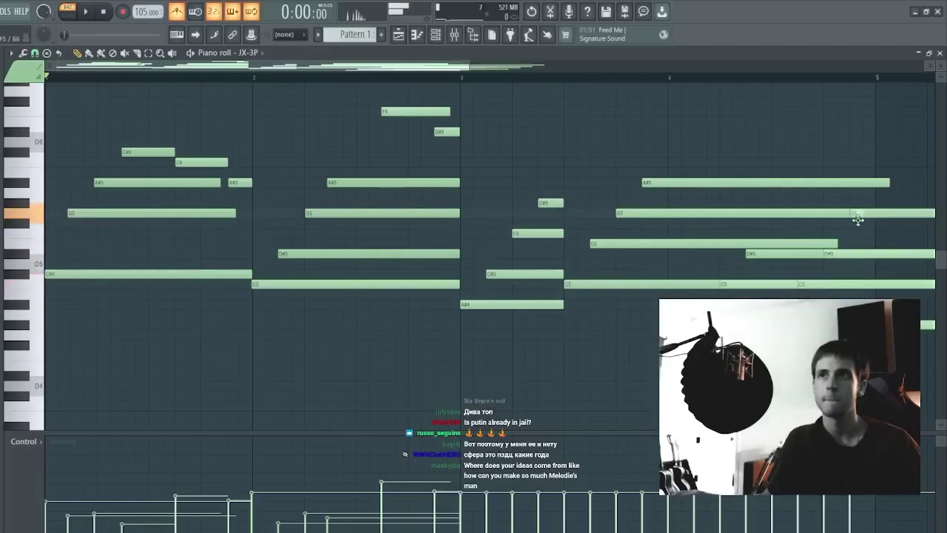
key("space")
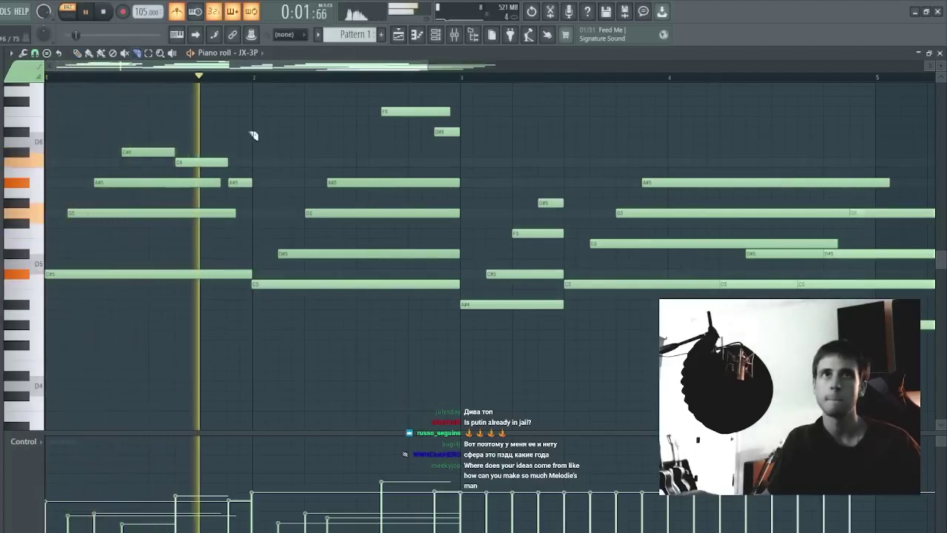
Step: Quantize the start times of the first A#5 and C#6 notes in bar 1
left_click_drag(143, 137, 116, 199)
key("shift+q")
key("ctrl+d")
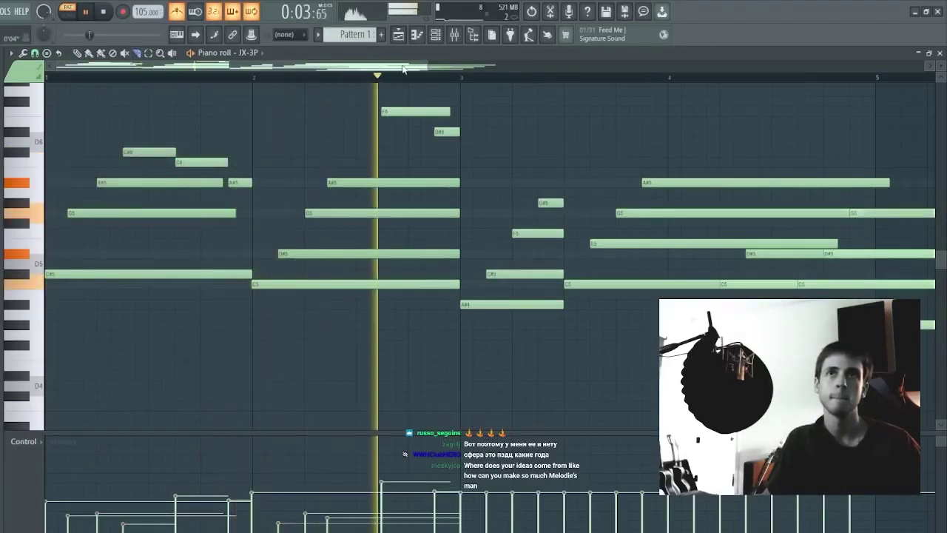
Step: Slice the overhanging C5, E5, G5 and A#5 chord notes at the start of bar 4 and delete the parts beyond it
scroll(402, 77, "down", 3)
mouse_move(462, 114)
left_mouse_down()
mouse_move(465, 202)
mouse_move(418, 198)
left_mouse_up()
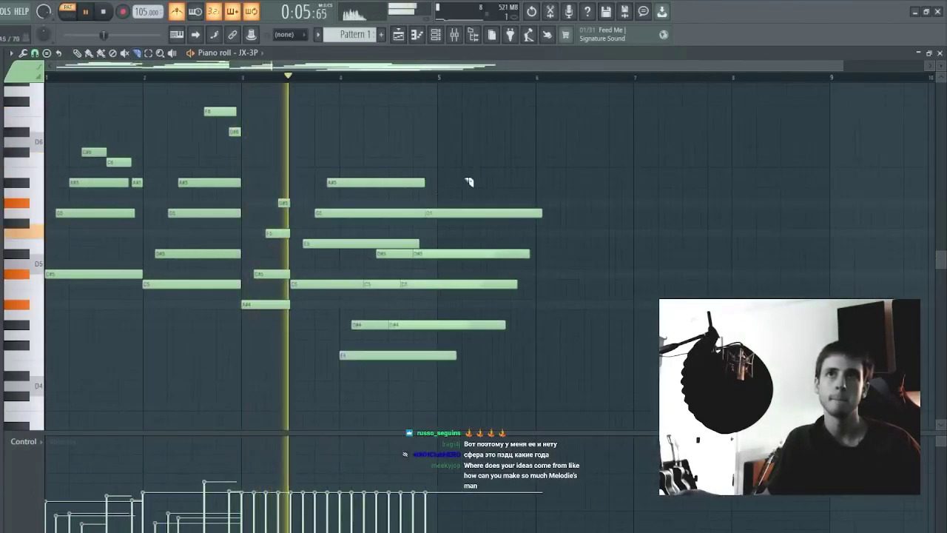
left_click_drag(419, 138, 418, 266)
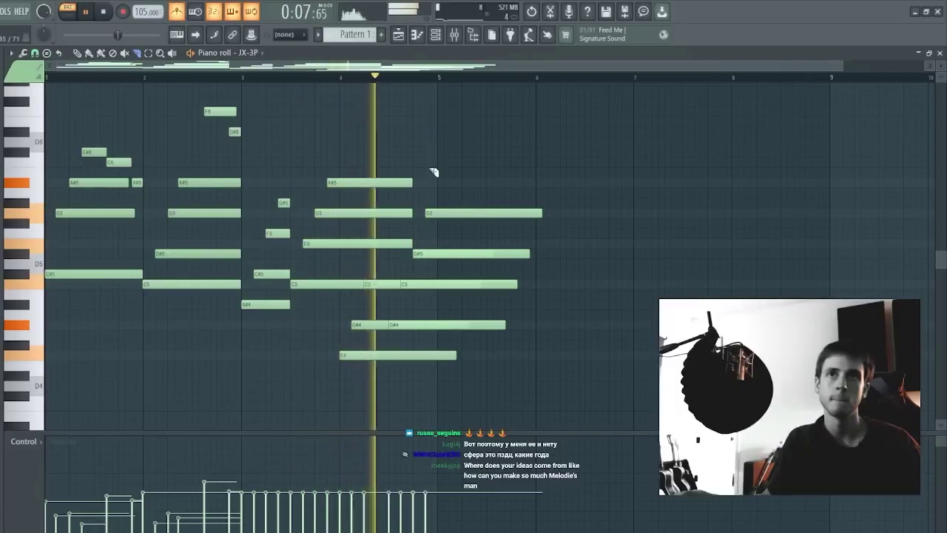
left_click_drag(421, 181, 414, 182)
left_click_drag(340, 153, 342, 320)
left_click_drag(346, 298, 347, 240)
key("Delete")
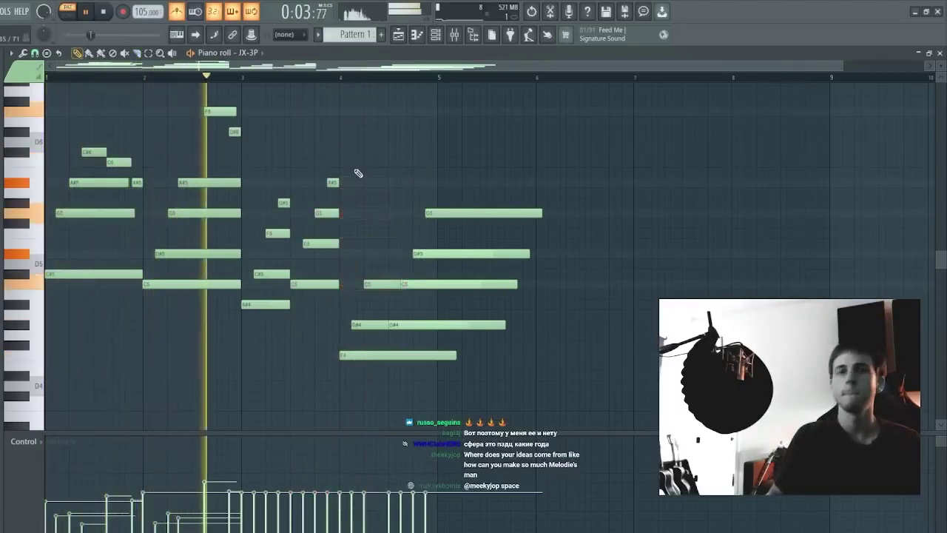
Step: Shorten the G#4 and C5 notes to fit within bar 4 and make the F4 note fill the whole bar
left_click_drag(342, 148, 303, 309)
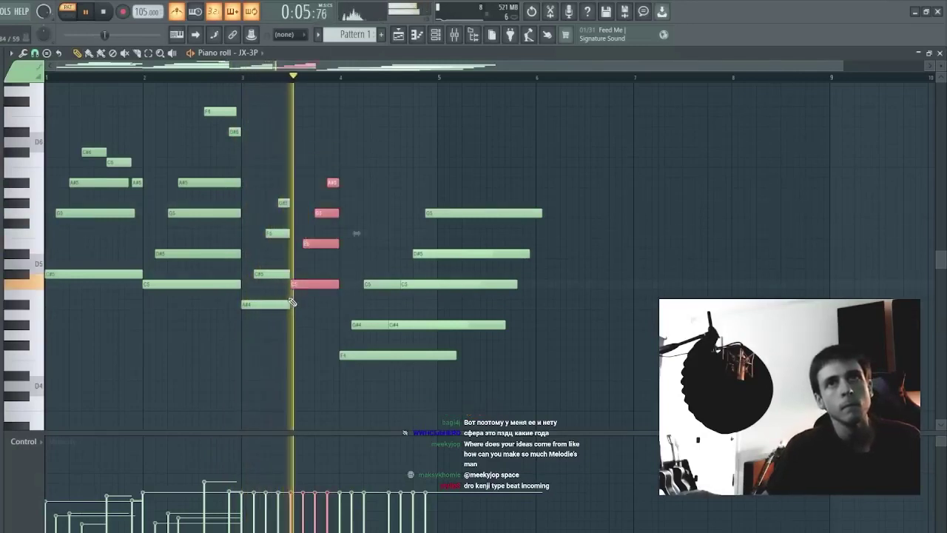
left_click(296, 306, "ctrl")
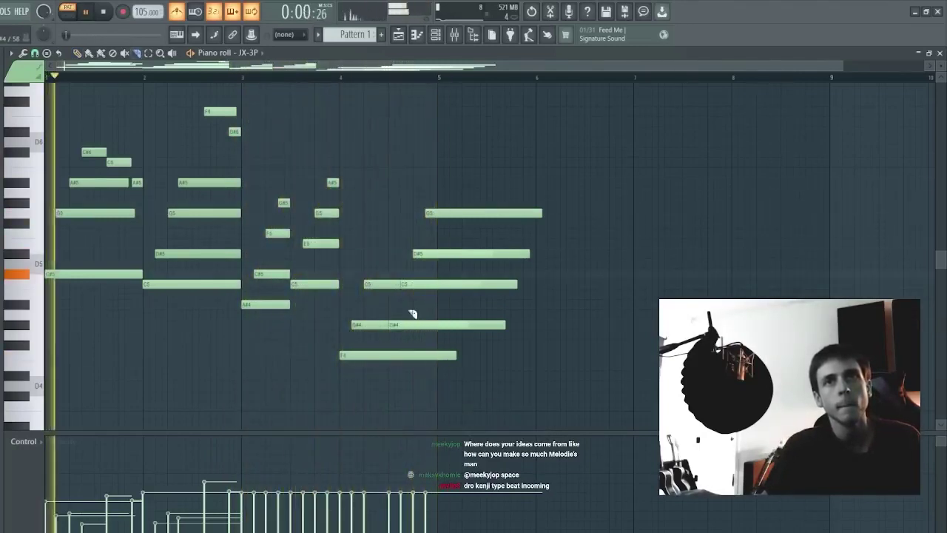
mouse_move(451, 356)
left_mouse_down()
mouse_move(397, 357)
mouse_move(398, 300)
mouse_move(424, 277)
left_mouse_up()
key("ctrl+l")
key("ctrl+d")
key("p")
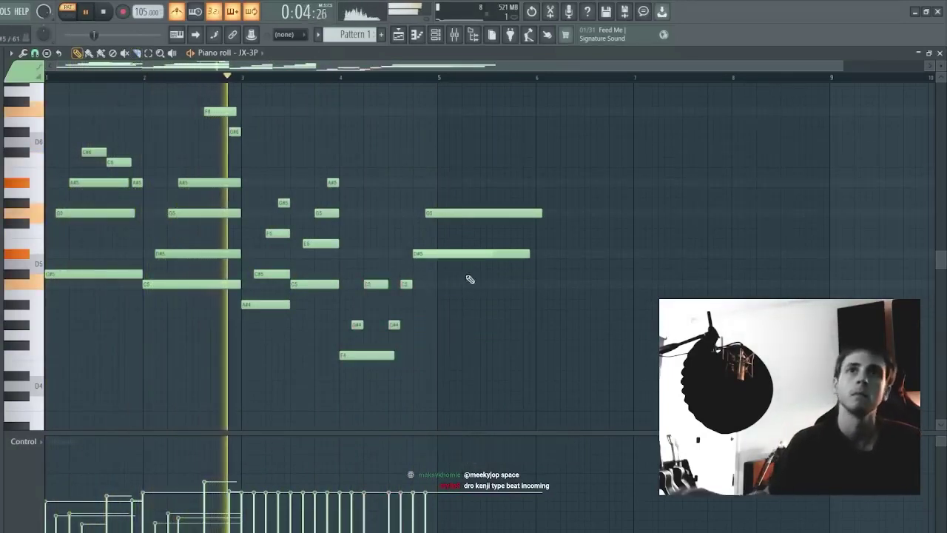
left_click_drag(361, 324, 421, 352)
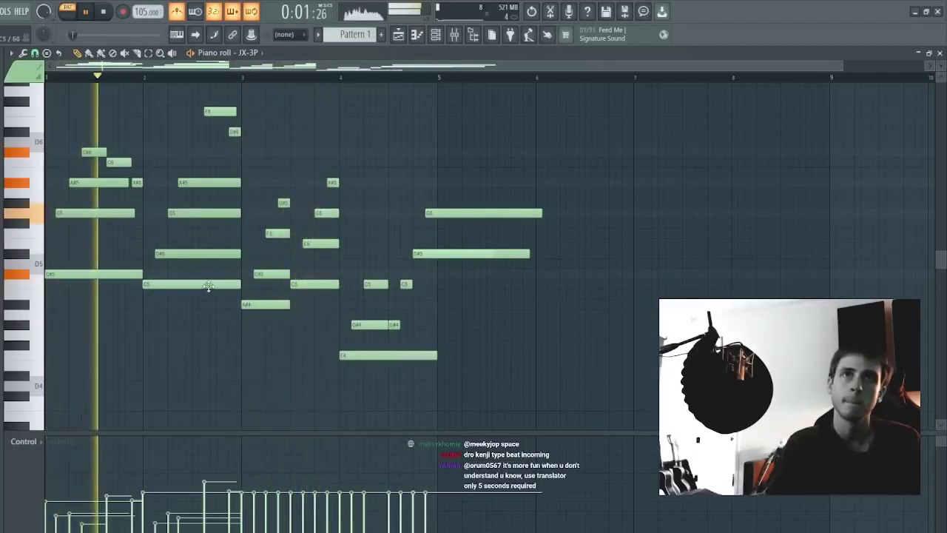
Step: Try lowering the G5 note in bar 1 to F5 during playback, and undo the move
scroll(211, 285, "up", 2)
key("space")
key("ctrl+Up")
key("space")
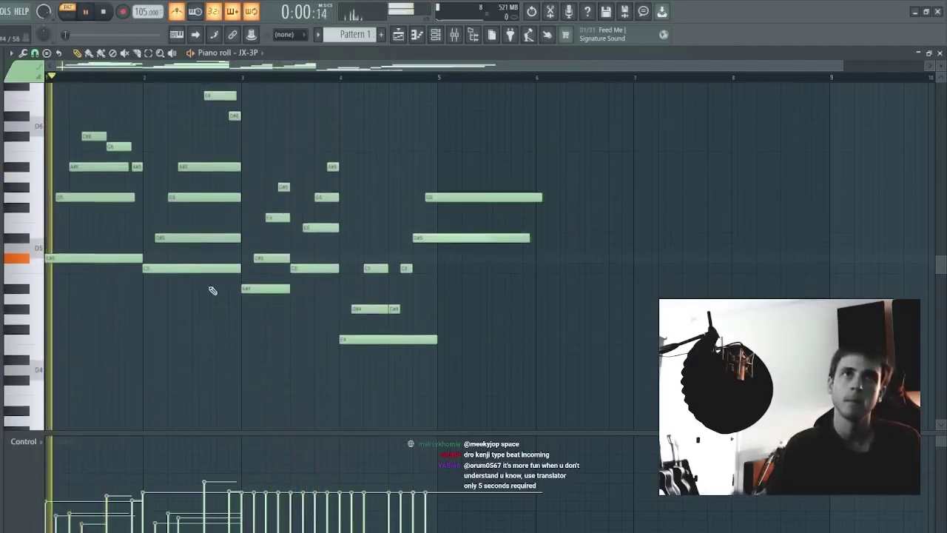
left_click(83, 201, "ctrl")
key("space")
key("space")
left_click_drag(82, 198, 80, 206)
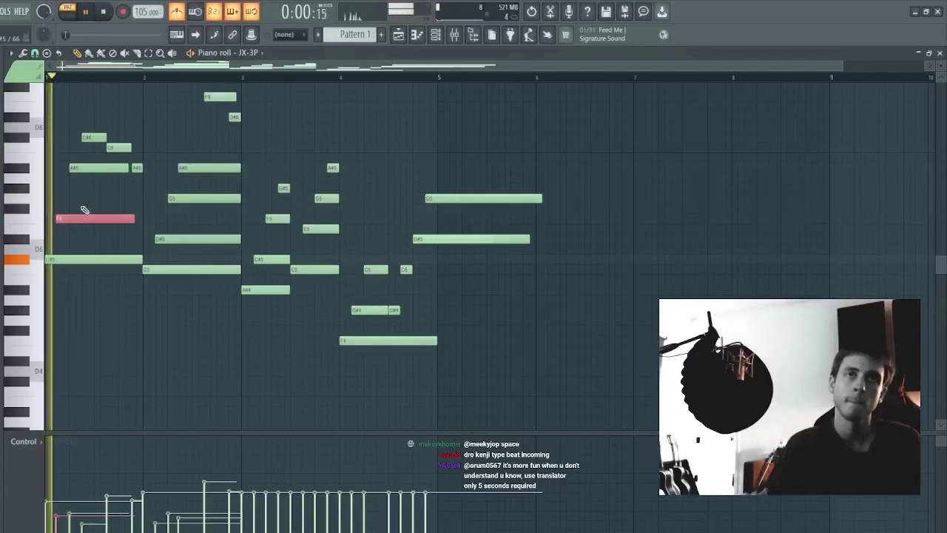
key("ctrl+z")
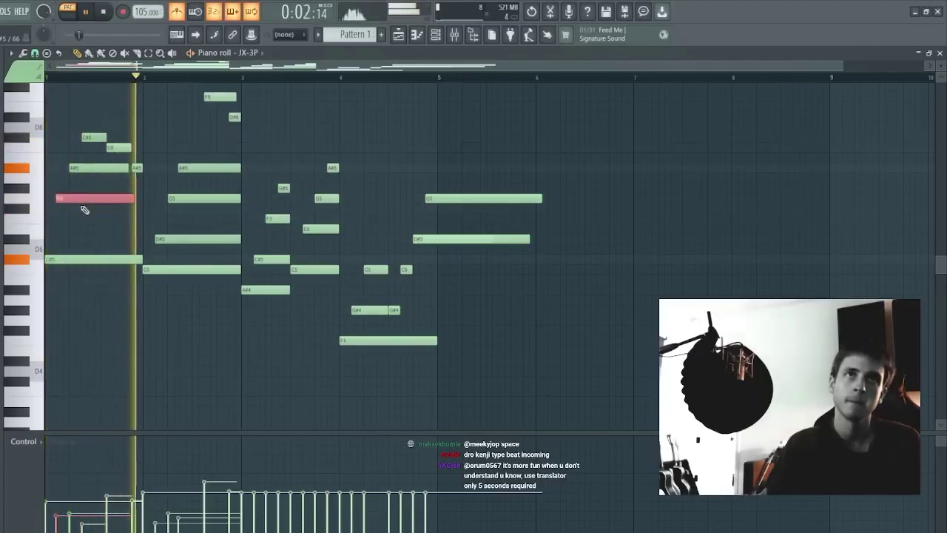
Step: Raise the G5 note in bar 1 and the two G#4 notes in bar 4 by an octave
key("ctrl+Up")
left_click(354, 283, "ctrl")
scroll(354, 283, "up", 1)
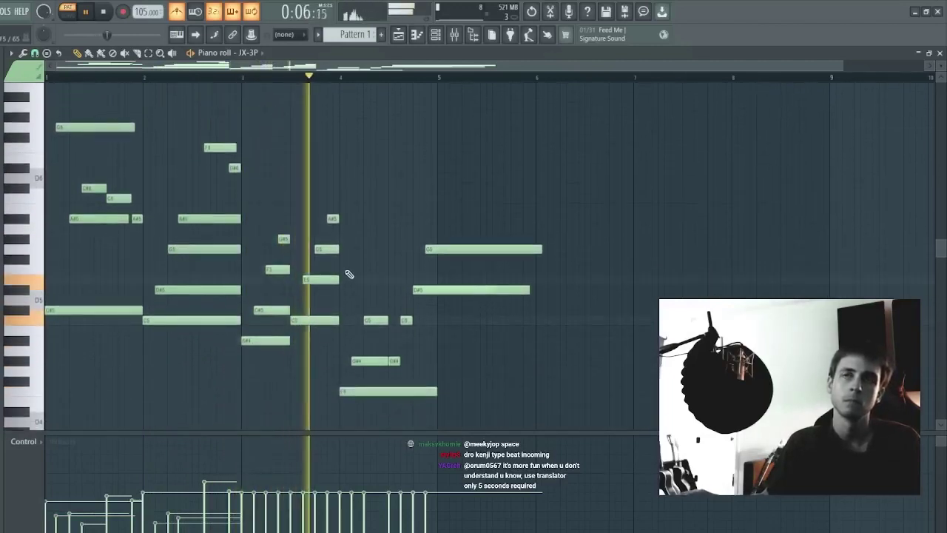
scroll(350, 272, "down", 2)
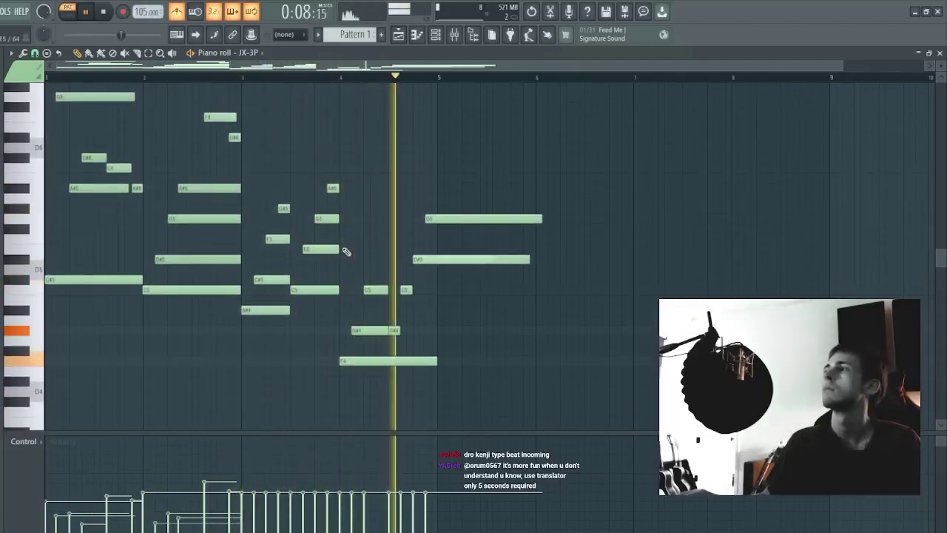
left_click_drag(363, 323, 446, 356)
key("ctrl+Up")
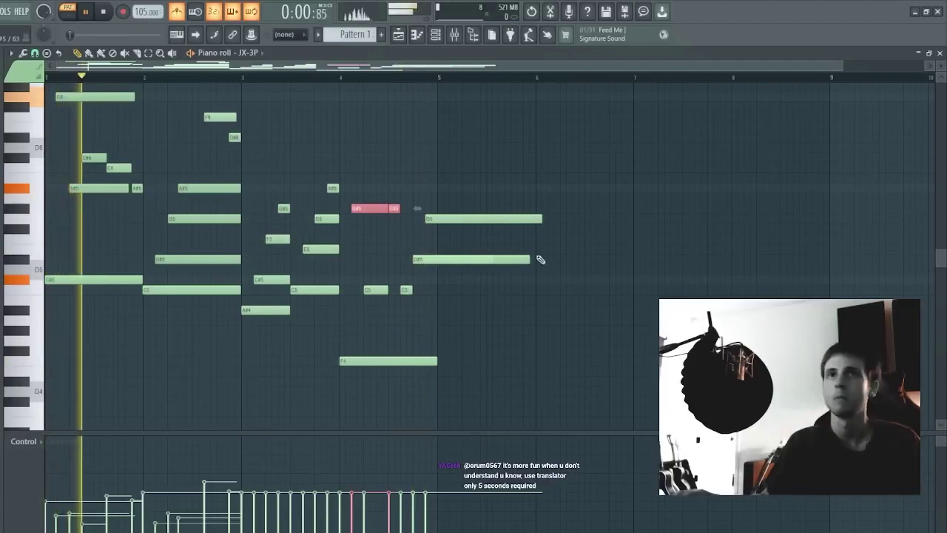
Step: Raise the long D#5 note at the end of bar 4 by an octave and cut the overhanging notes off at bar 5
left_click_drag(541, 254, 467, 269)
key("ctrl+Up")
left_click(514, 180, "ctrl")
key("c")
mouse_move(493, 100)
left_mouse_down()
mouse_move(494, 263)
mouse_move(438, 239)
left_mouse_up()
key("p")
key("Delete")
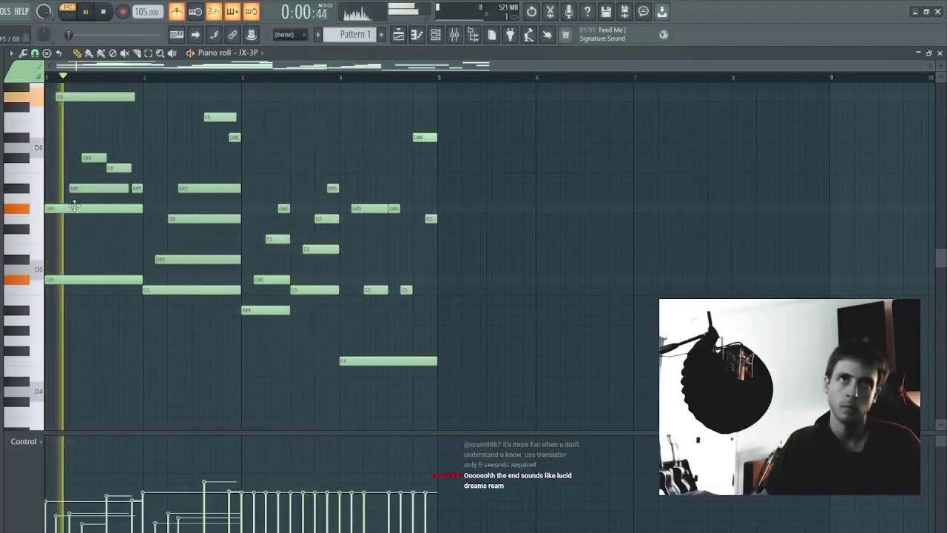
Step: Add a D#6 note spanning bar 1 and delete the G6 note above it
left_click(51, 136)
left_click_drag(45, 124, 45, 139)
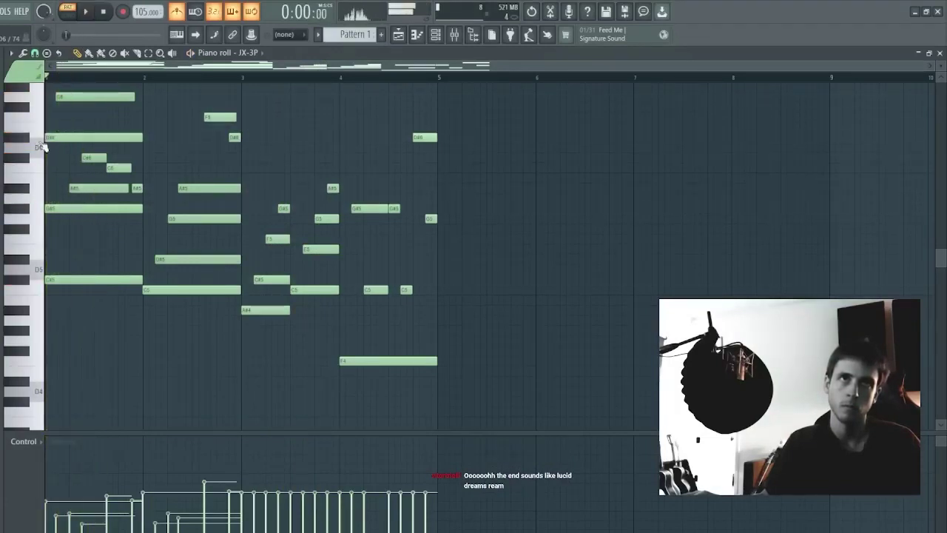
right_click(91, 96)
scroll(94, 104, "up", 4)
scroll(99, 131, "down", 3)
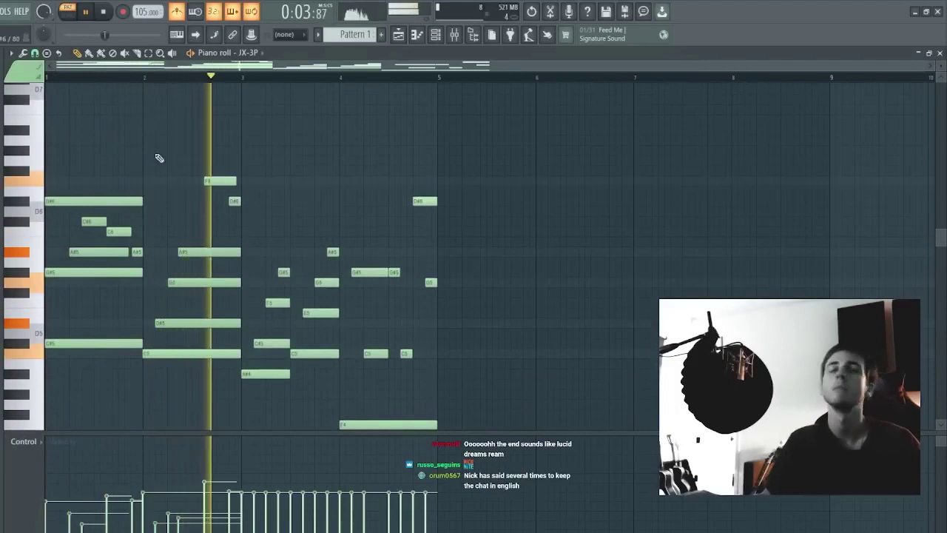
Step: Bring up the JX-3P synth, reopen its notes and delete the C6 note in bar 1
key("F7")
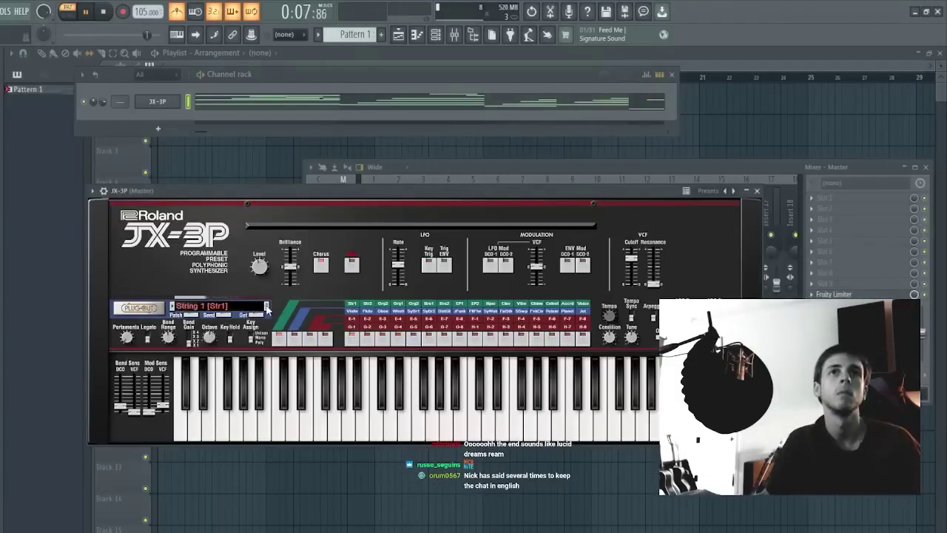
left_click(245, 102)
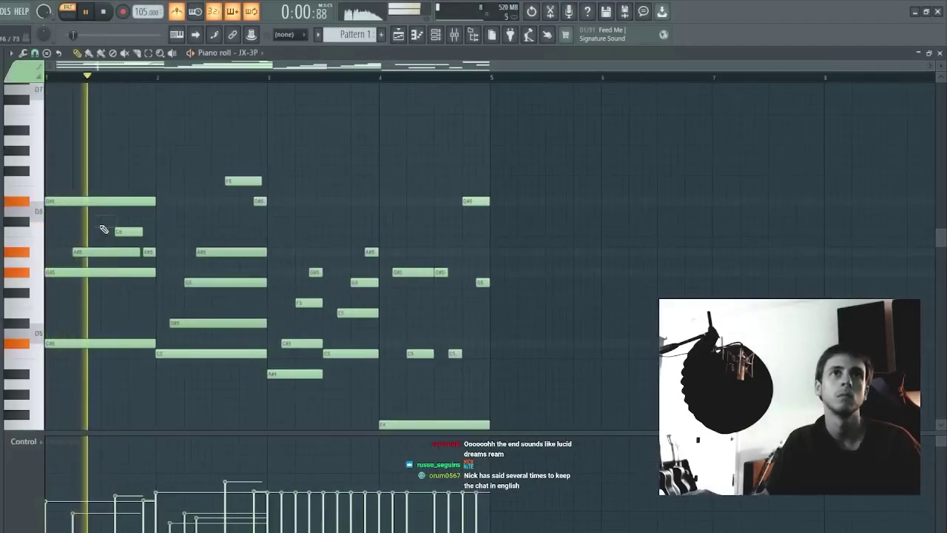
right_click(127, 231)
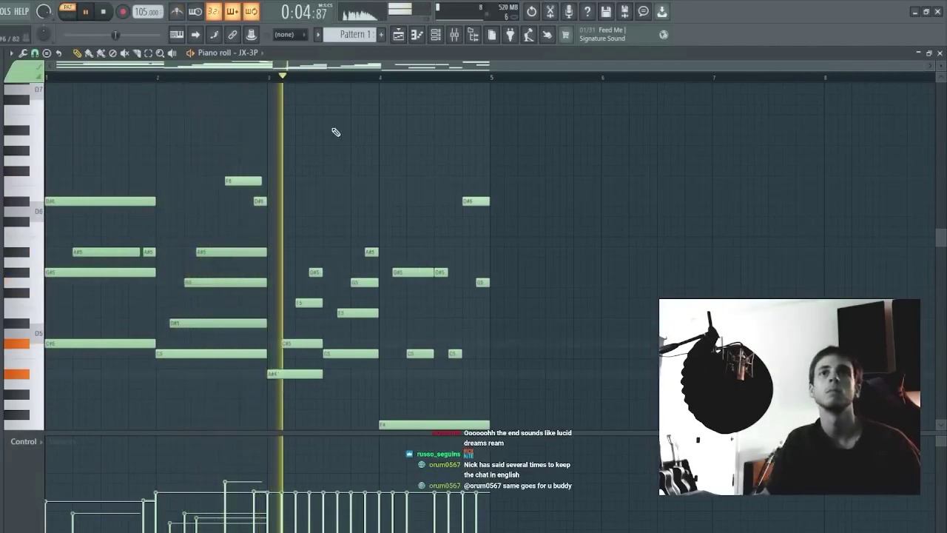
scroll(333, 278, "down", 3)
key("space")
key("space")
Step: Change the JX-3P patch to SY JX Chord Stab and reopen the channel's notes
key("Escape")
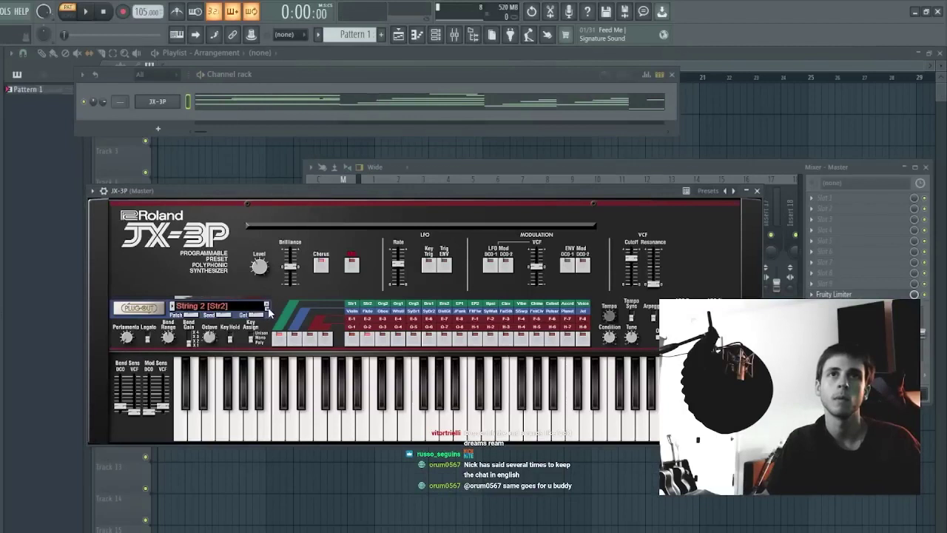
key("space")
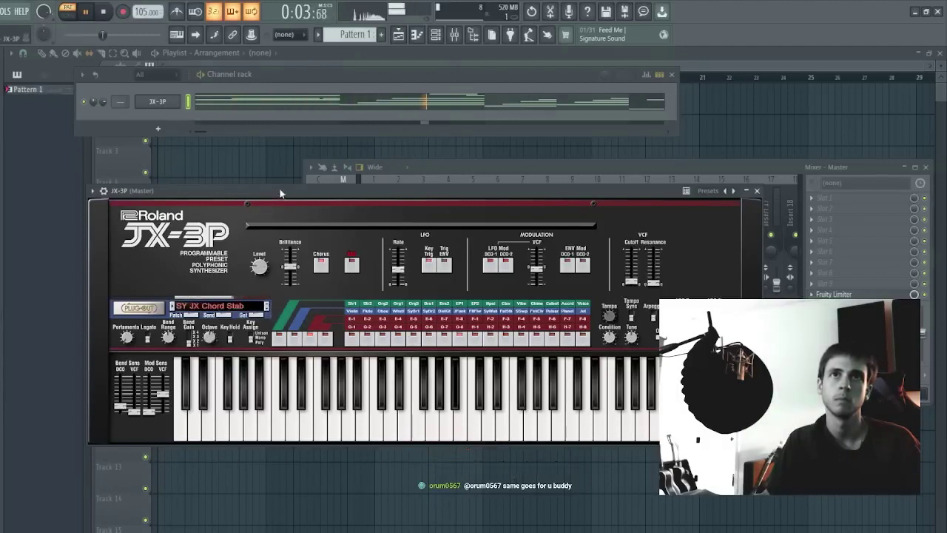
left_click(228, 109)
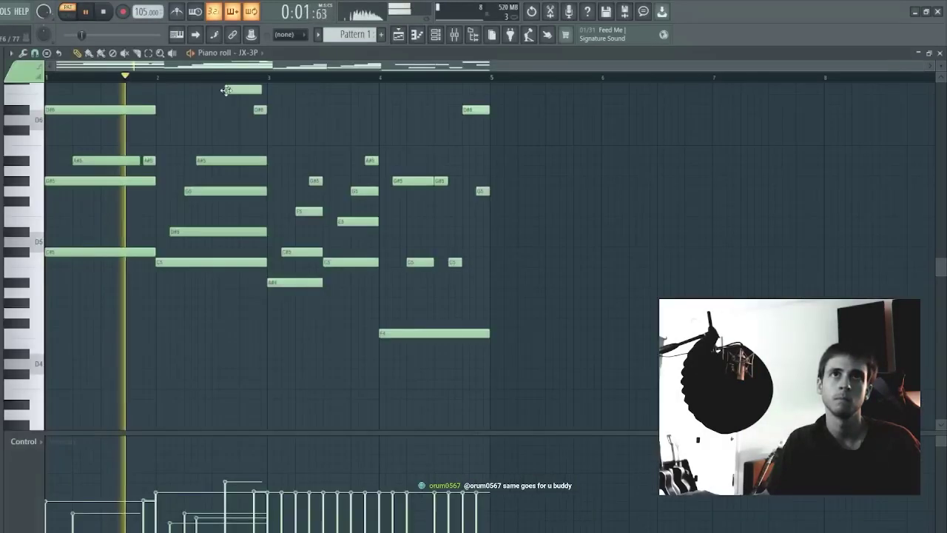
Step: Move the A#5 note in bar 2 to the start of the bar and the F6 note earlier, above the G5
left_click_drag(207, 160, 165, 160)
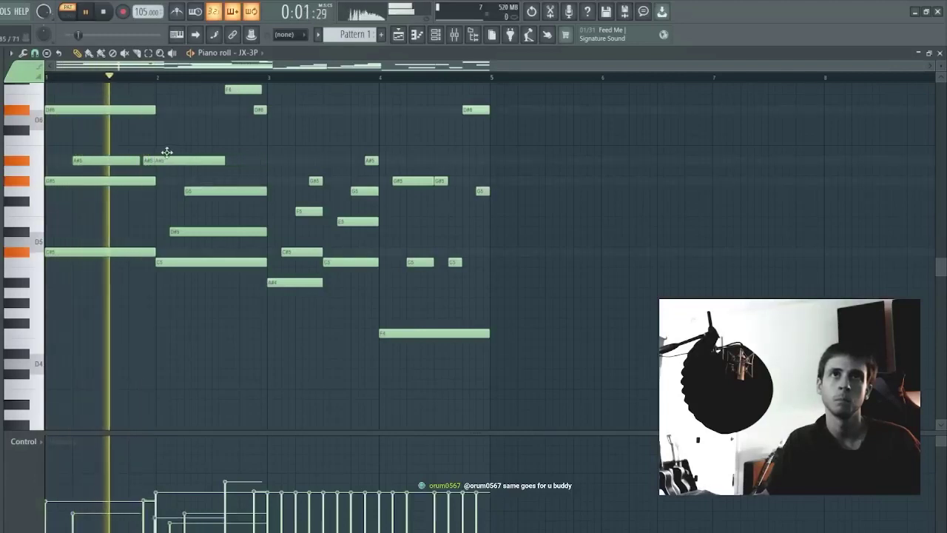
left_click_drag(231, 89, 189, 91)
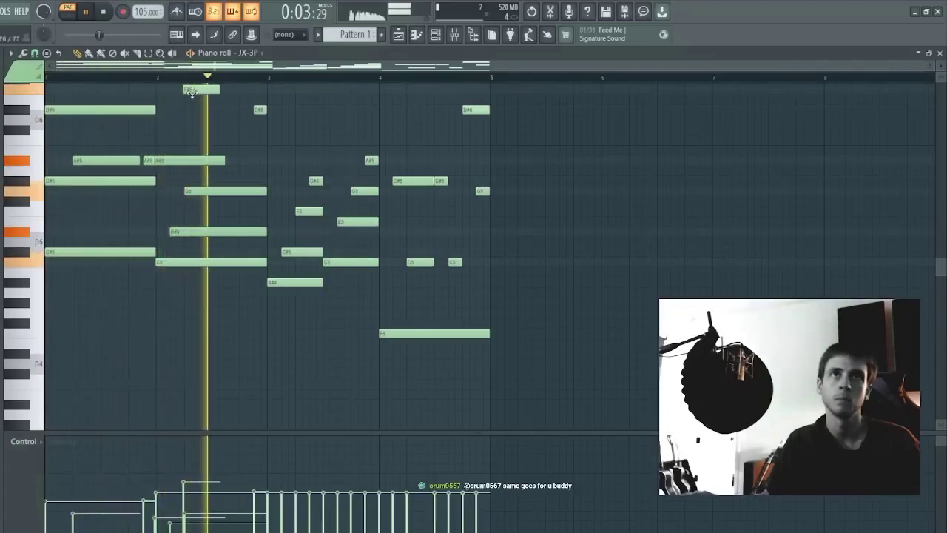
key("space")
key("space")
key("p")
left_click_drag(155, 161, 158, 161)
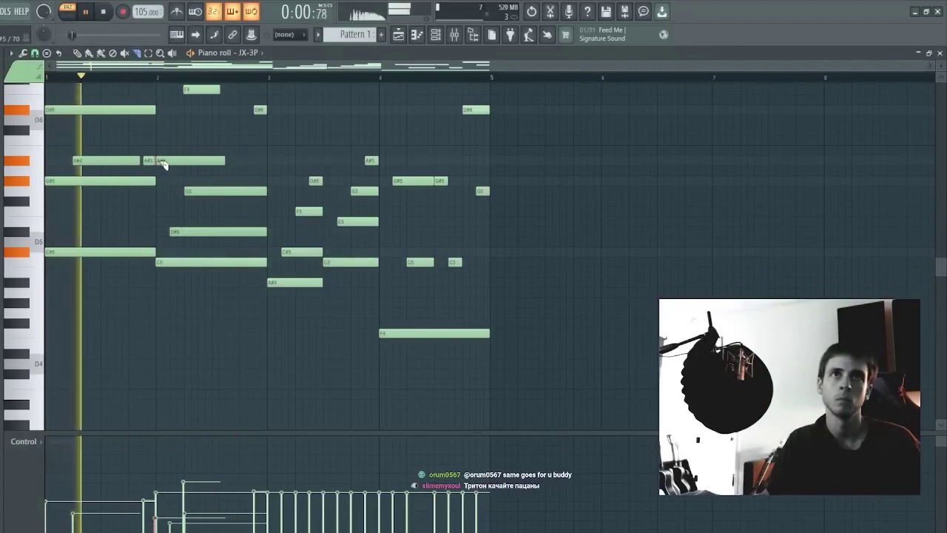
Step: Trim bar 2's C5, D#5 and G5 notes at mid-bar and move the C5, E5, G5, A#5 chord from bar 3 behind them
scroll(222, 259, "up", 4)
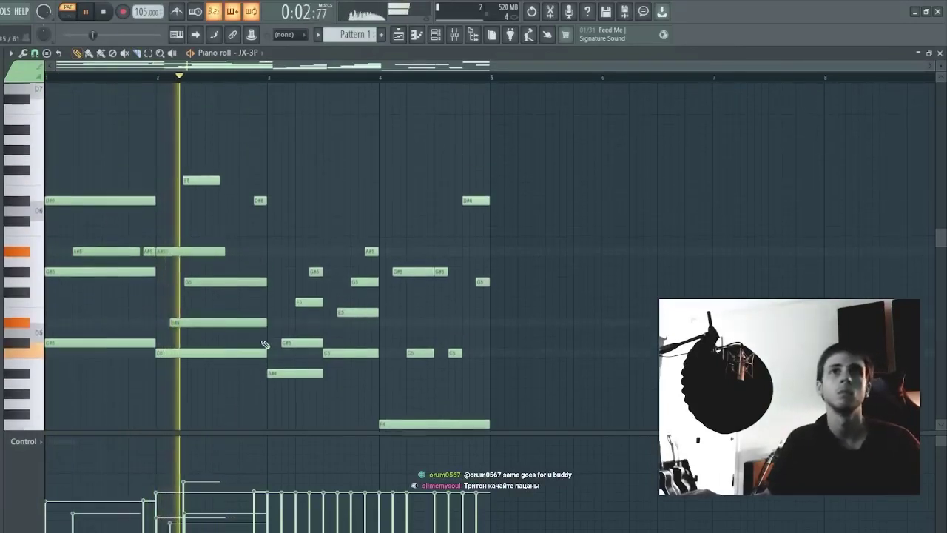
left_click_drag(260, 277, 211, 352)
key("space")
key("space")
left_click(324, 319, "ctrl")
left_click_drag(365, 249, 237, 350)
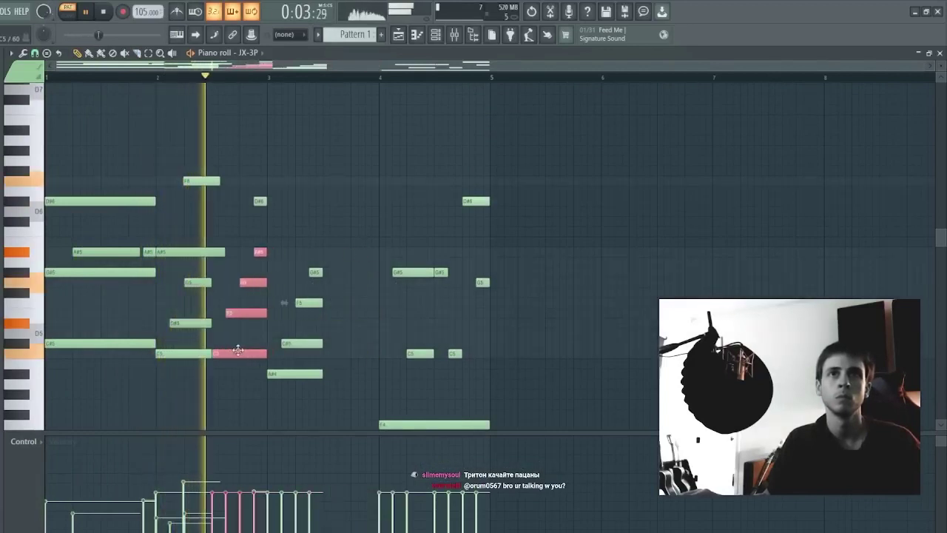
key("ctrl+d")
Step: Replace the chord in the second half of bar 2 with the A#4, C#5, F5 and G#5 group from bar 3
left_click_drag(272, 139, 322, 393)
key("ctrl+d")
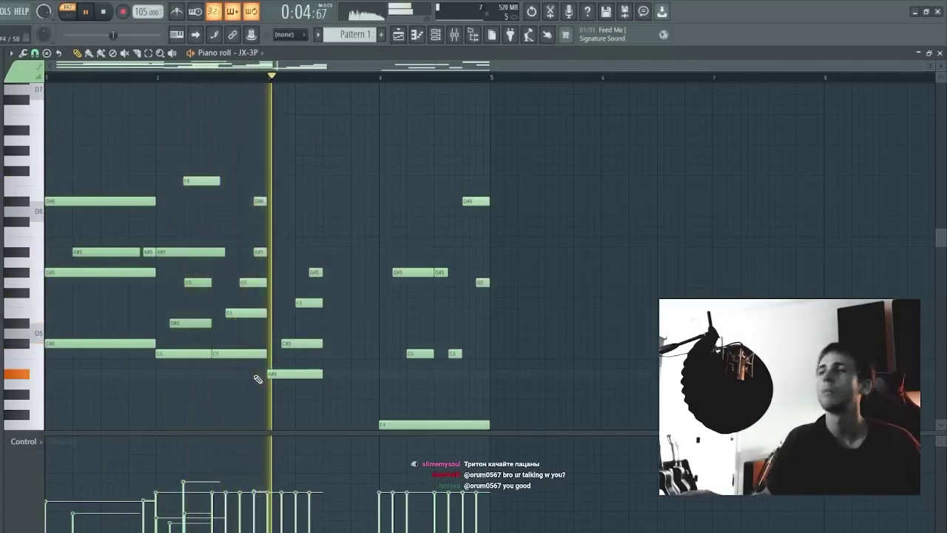
left_click_drag(351, 419, 309, 260)
key("space")
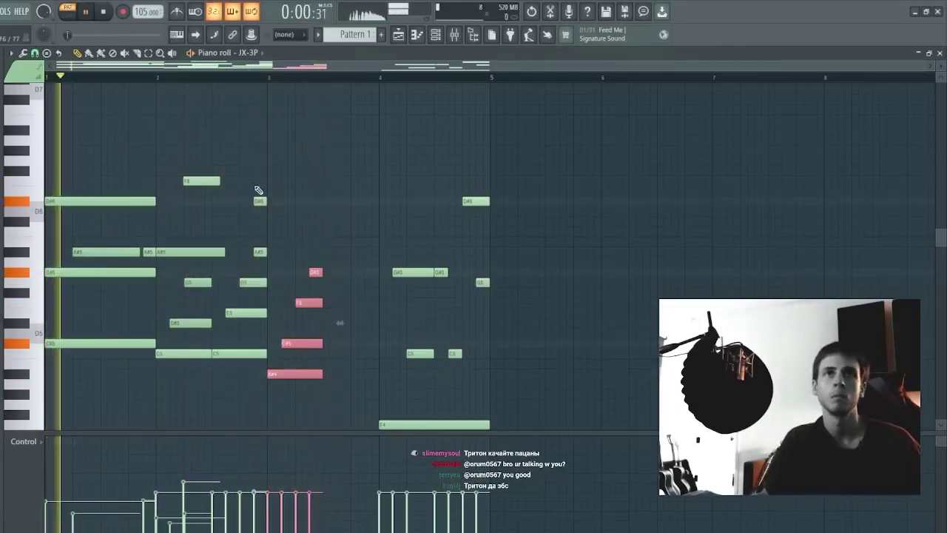
left_click_drag(274, 372, 230, 370)
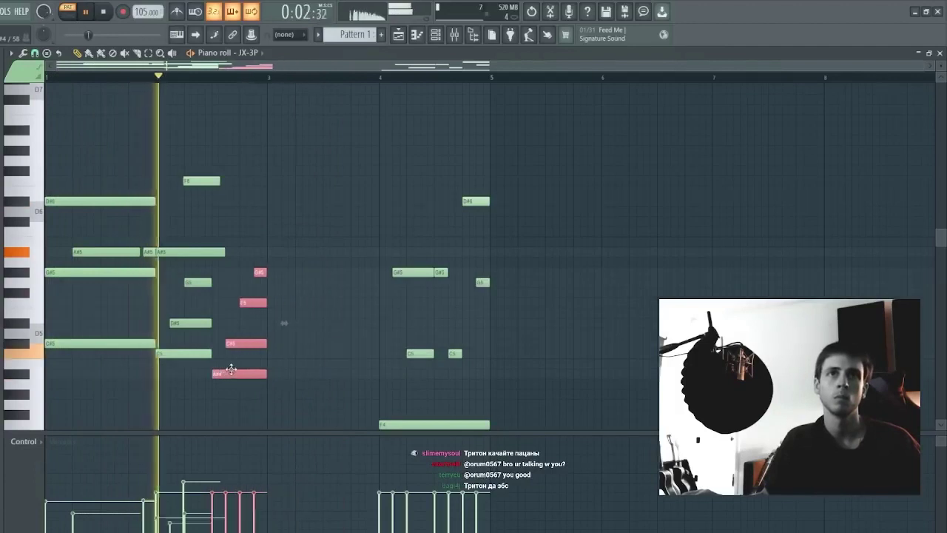
key("ctrl+d")
scroll(316, 323, "down", 1)
left_click_drag(297, 378, 3, 96)
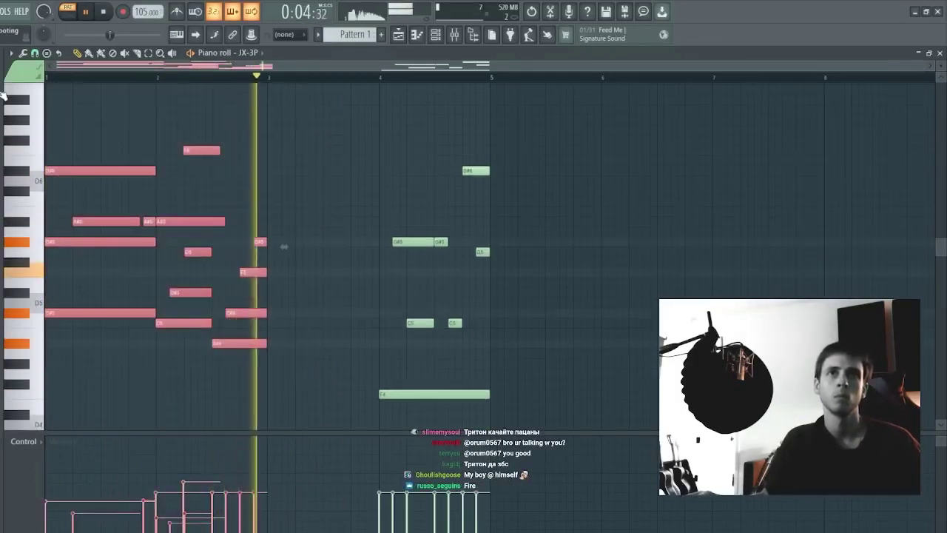
key("ctrl+d")
key("space")
key("space")
Step: Delete the A#4 group from the second half of bar 2 and move the bar 4 phrase into its place
left_click_drag(284, 186, 253, 360)
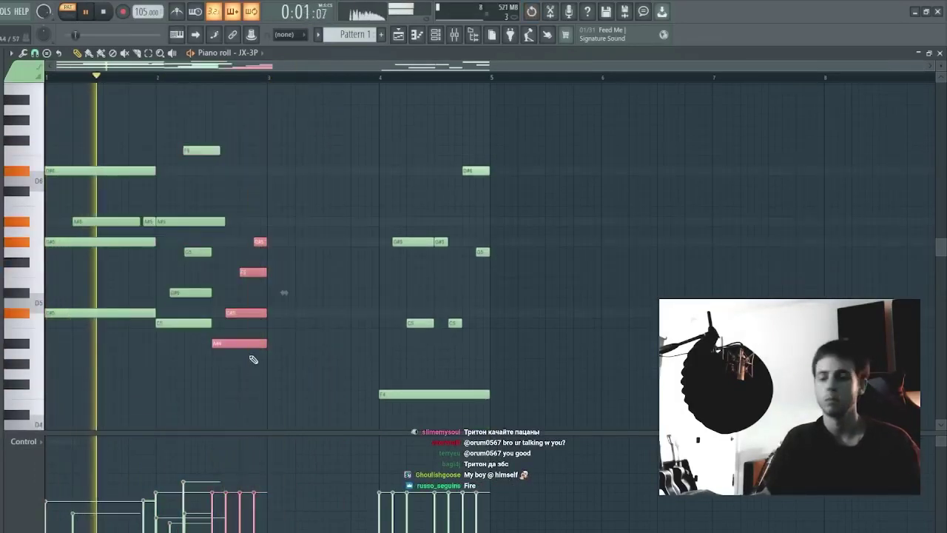
key("Delete")
left_click_drag(334, 408, 527, 159)
left_click_drag(402, 246, 236, 256)
key("ctrl+d")
key("space")
key("c")
key("space")
Step: Delete the moved phrase from the middle of bar 2 onward and switch to the Draw tool
left_click_drag(275, 133, 271, 420)
key("Delete")
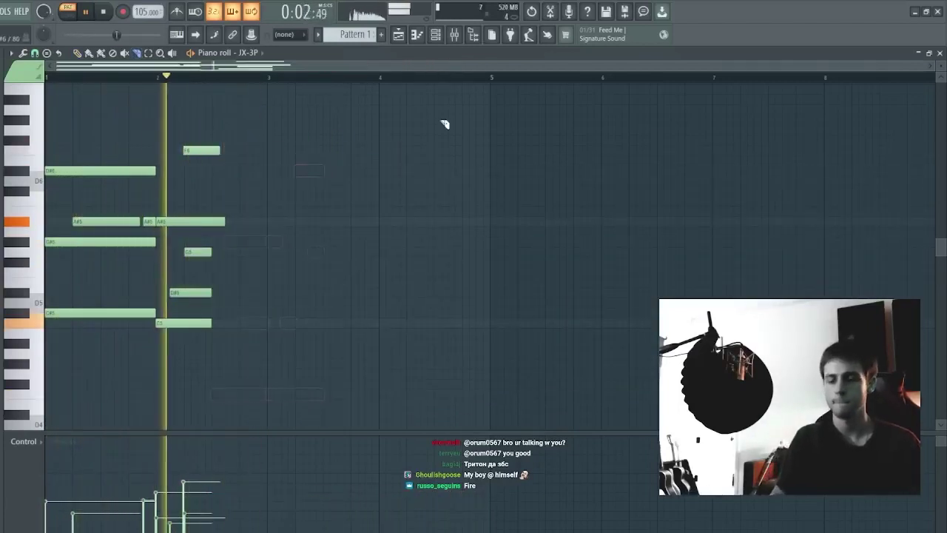
key("space")
key("p")
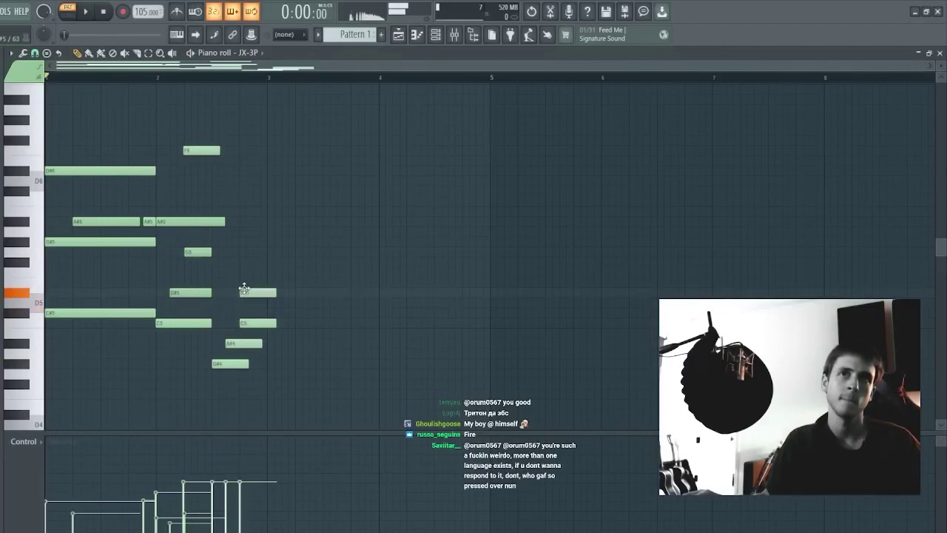
Step: Try raising the C5 at the end of bar 2 to A#5 and the A#4 before it to C5
left_click_drag(245, 323, 255, 220)
left_click(245, 343)
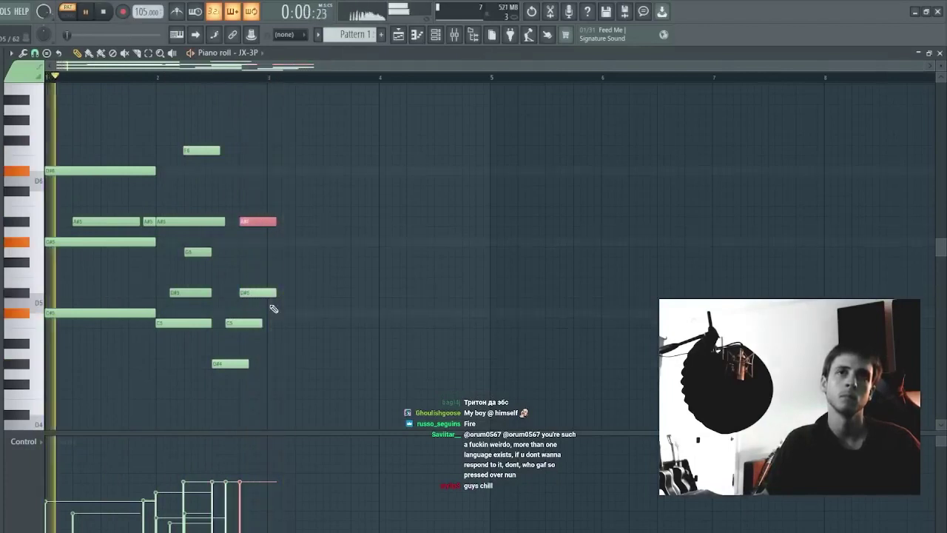
left_click(313, 283, "ctrl")
Step: Delete the remaining short phrase from the second half of bar 2
right_click(247, 323)
right_click(238, 364)
right_click(256, 292)
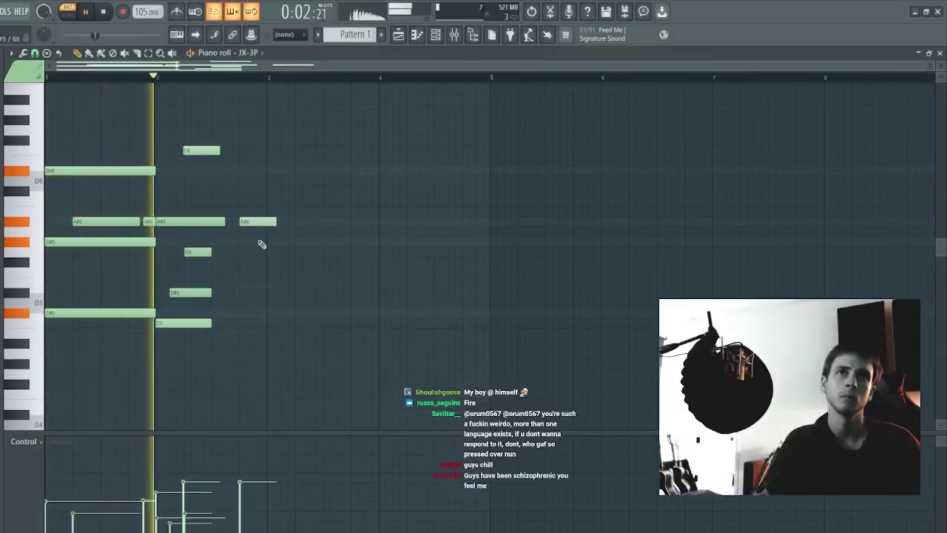
right_click(255, 222)
Step: Lengthen bar 2's C5, D#5, G5 and A#5 notes to the end of the bar and cut off anything beyond it
left_click_drag(243, 218, 265, 327)
key("space")
key("space")
key("c")
left_click(280, 297, "ctrl")
right_click(273, 222)
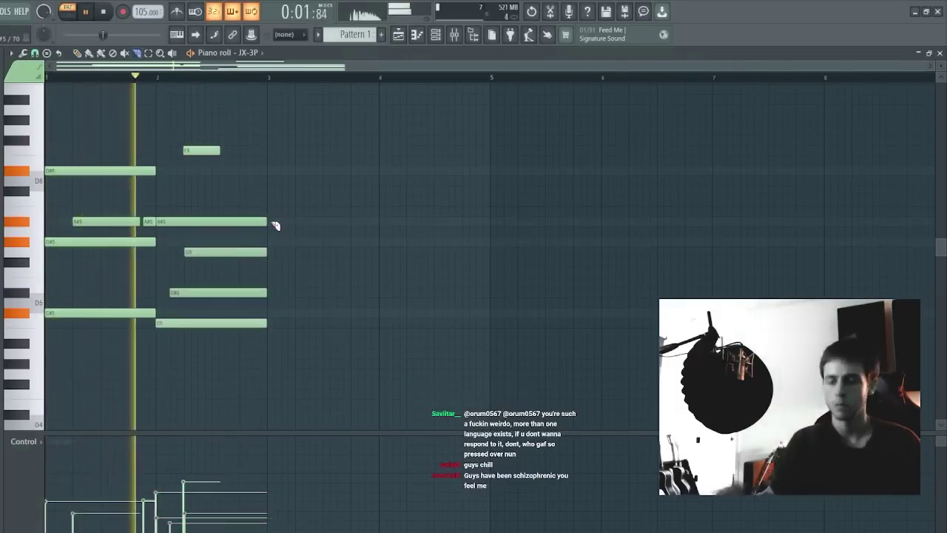
Step: Duplicate the two-bar pattern into bars 3 and 4 and transpose all notes down one octave
key("ctrl+b")
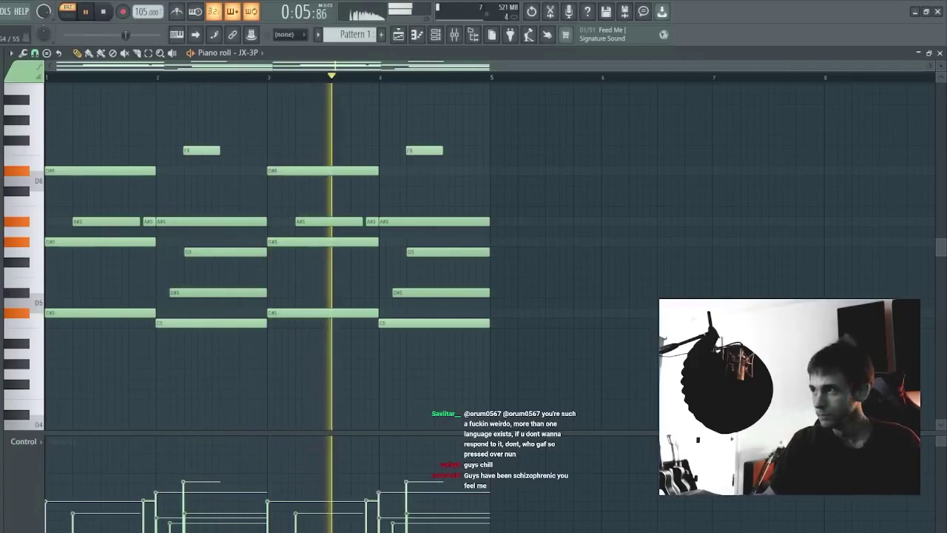
key("ctrl+a")
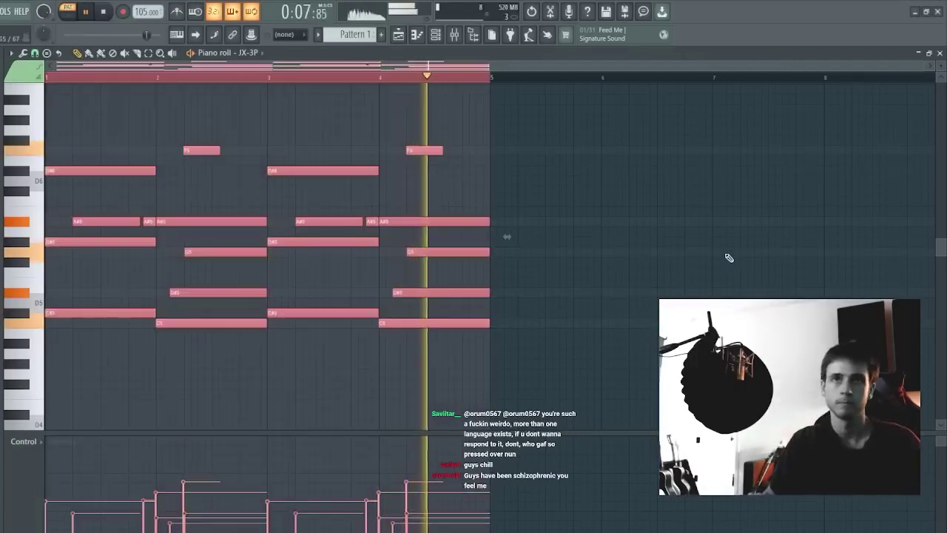
key("ctrl+Down")
key("ctrl+d")
scroll(293, 229, "down", 4)
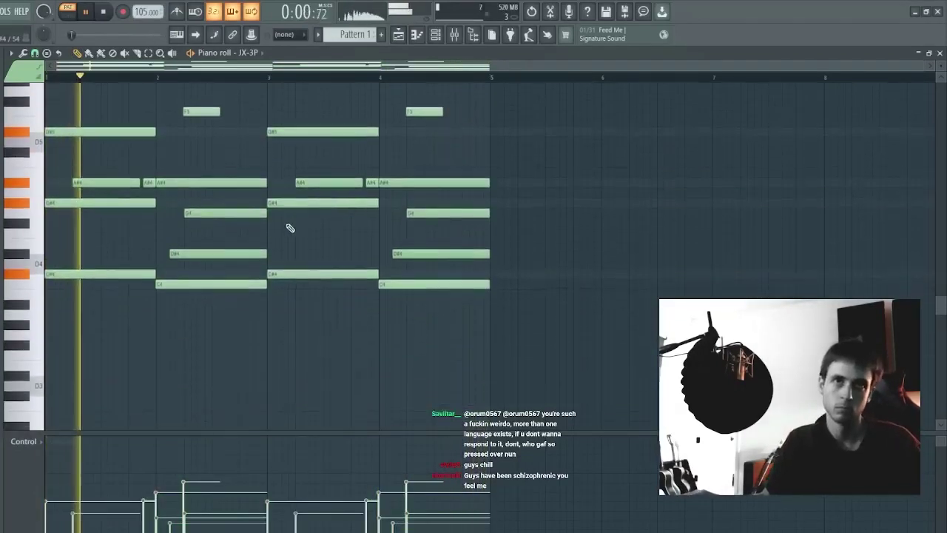
Step: Lower bar 2's lowest note two semitones to A#3 and bar 3's lowest note one semitone to C4
scroll(289, 228, "down", 2)
left_click(241, 232, "ctrl")
key("shift+Down")
key("shift+Down")
key("ctrl+d")
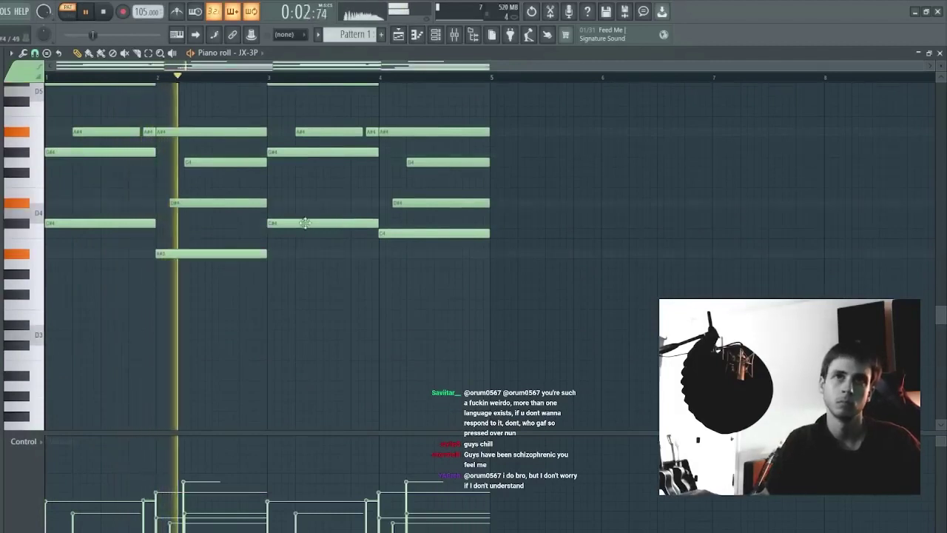
left_click(305, 223, "ctrl")
key("shift+Down")
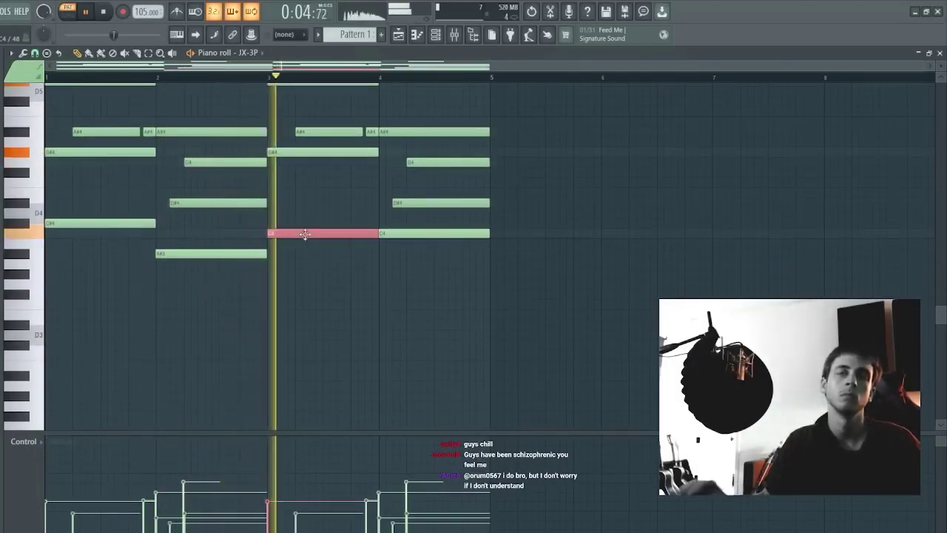
Step: Lower bar 4's lowest note seven semitones to F3
left_click(414, 234, "ctrl")
key("shift+Down")
key("shift+Down")
key("shift+Down")
key("shift+Down")
key("shift+Down")
key("shift+Down")
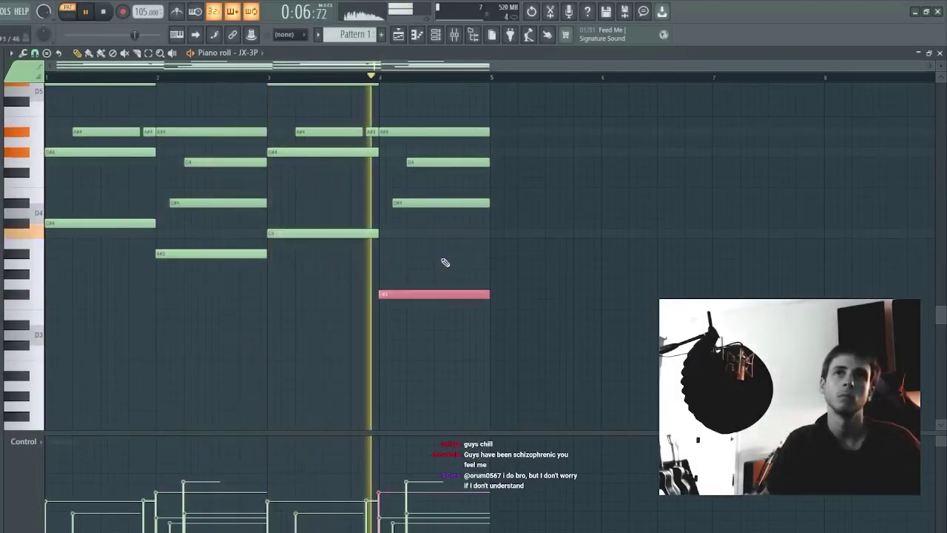
key("shift+Down")
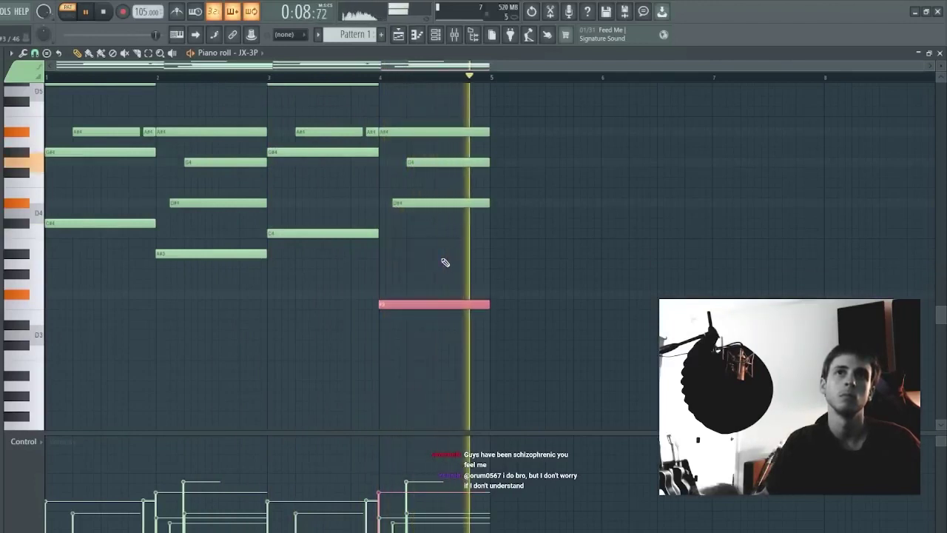
key("ctrl+d")
Step: Delete the short F5 notes in bars 2 and 4 and the long A#4 note in bar 4
key("ctrl+a")
scroll(447, 262, "up", 2)
key("ctrl+d")
scroll(208, 218, "up", 3)
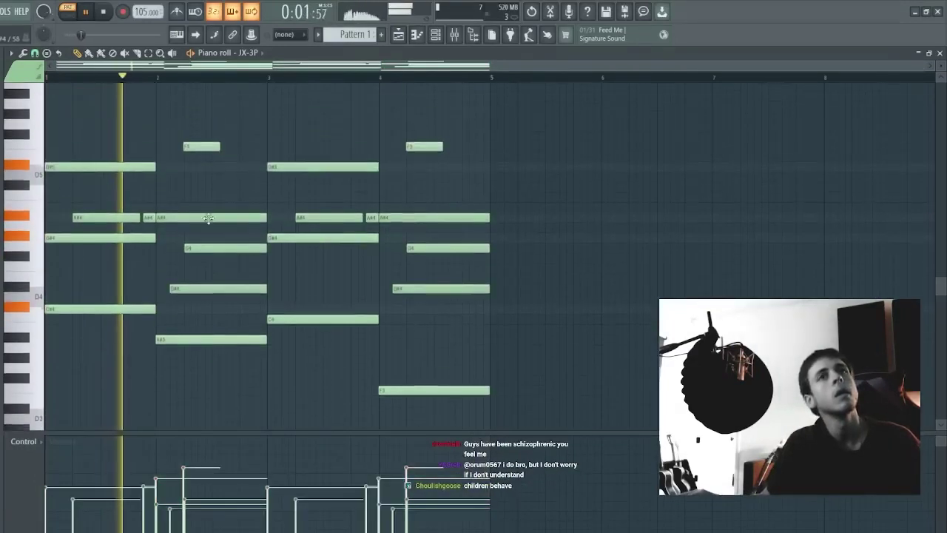
left_click(199, 151, "ctrl")
key("Delete")
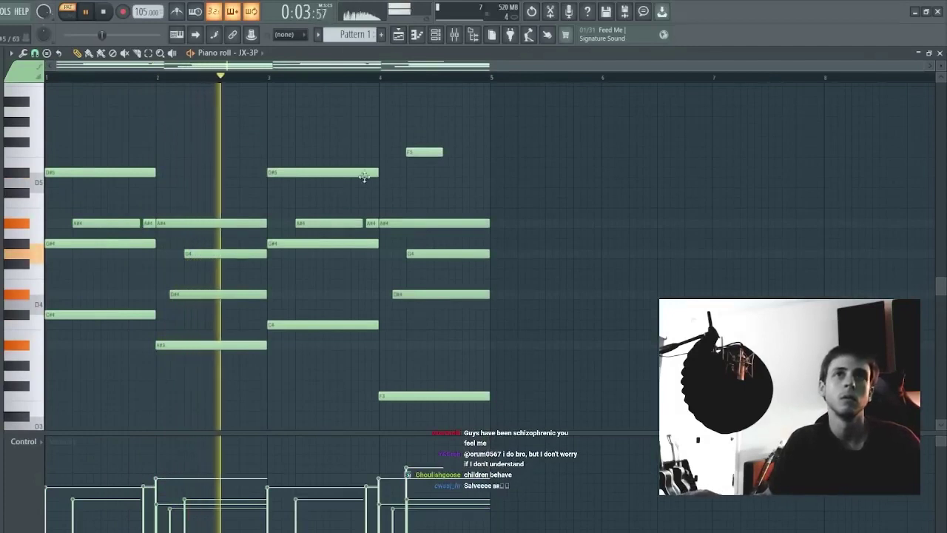
key("ctrl+z")
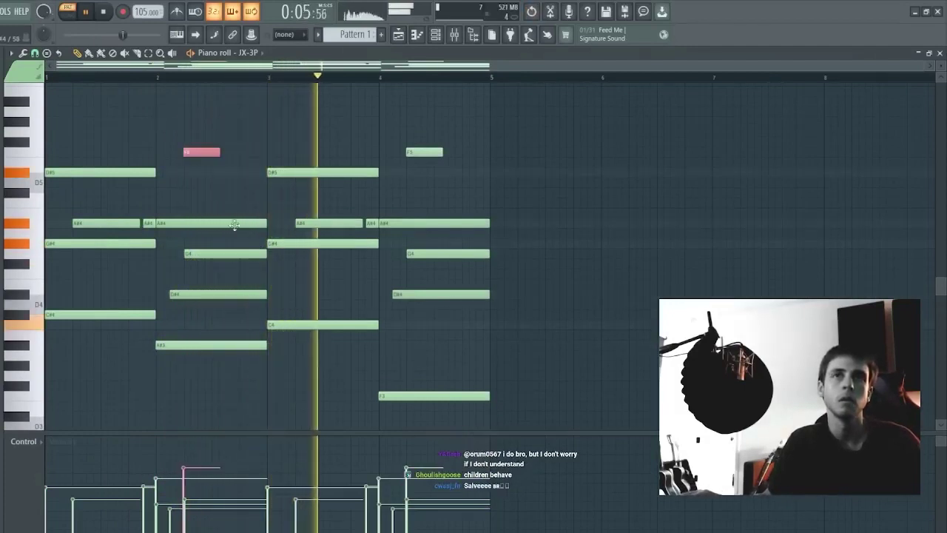
key("Delete")
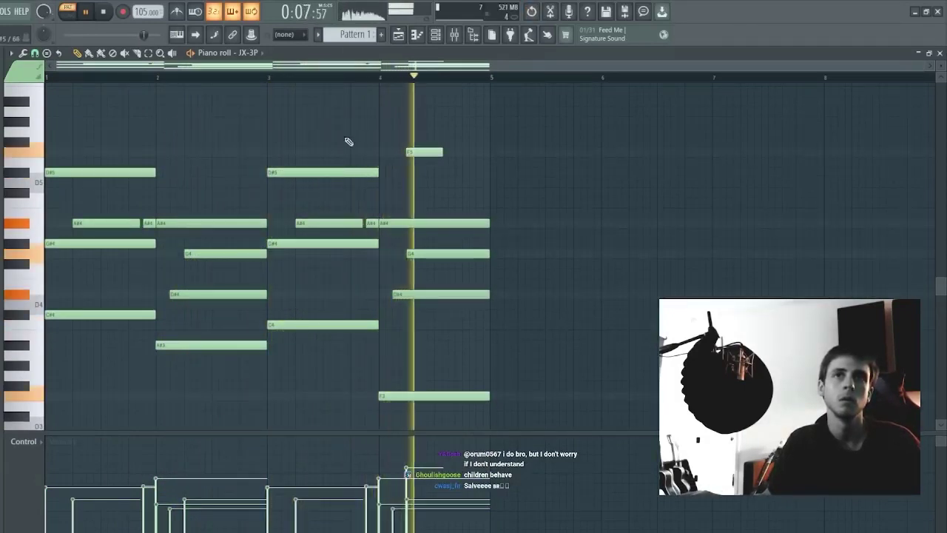
right_click(438, 151)
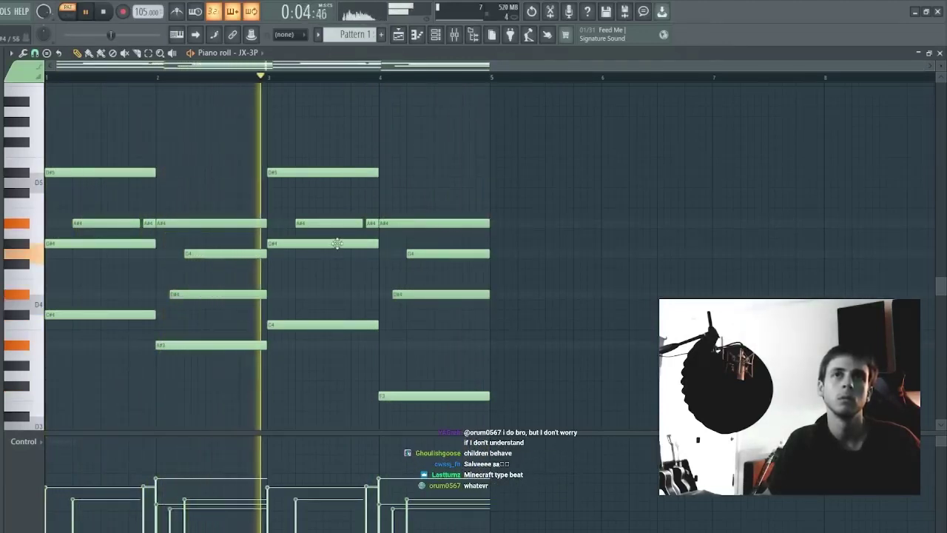
right_click(421, 222)
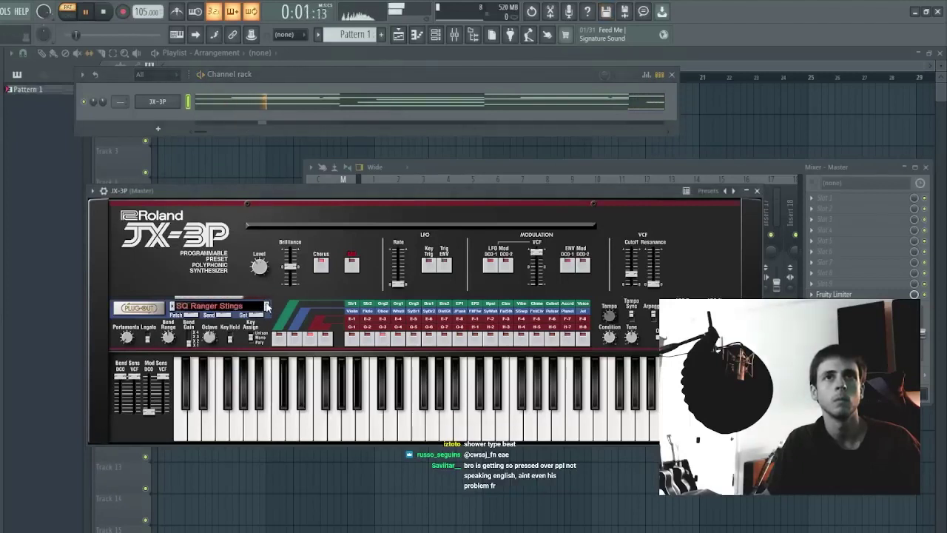
Step: Restart playback and transpose the entire JX-3P pattern down one octave
key("space")
key("space")
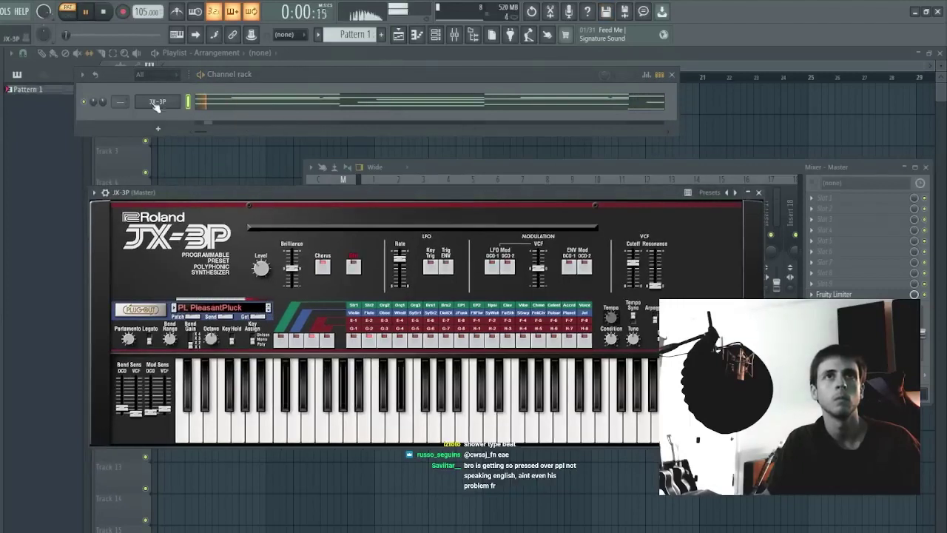
left_click(254, 107)
key("ctrl+a")
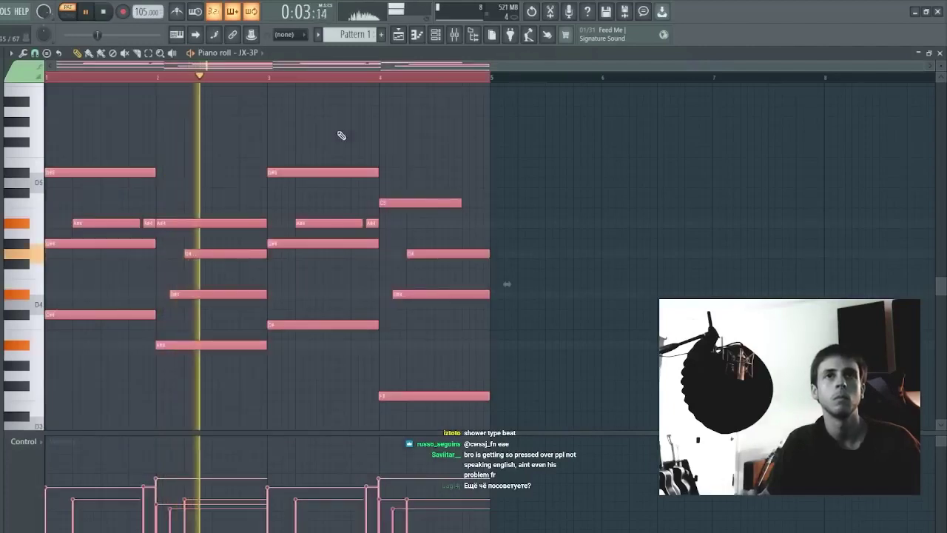
key("ctrl+Down")
key("ctrl+d")
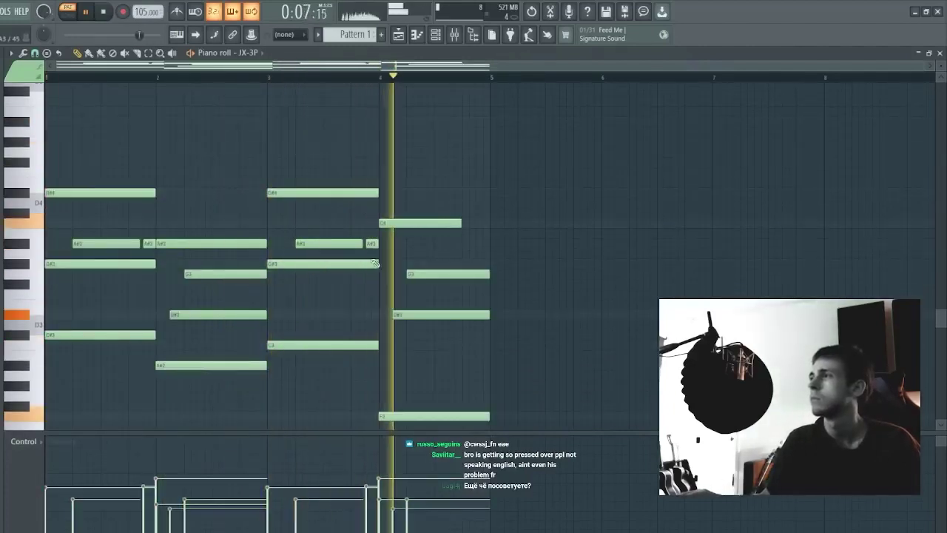
Step: Replay the lowered four-bar pattern from the start to judge how it sounds
key("space")
key("space")
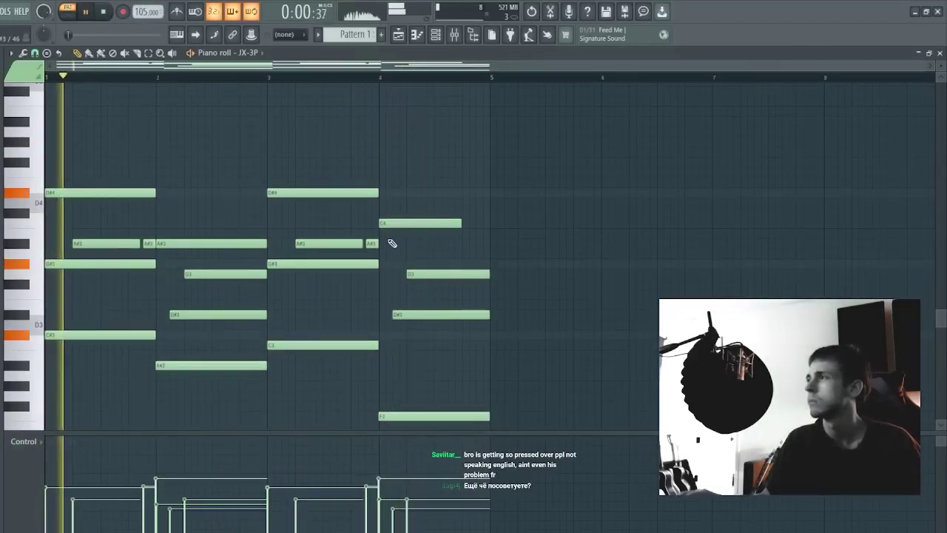
key("space")
key("space")
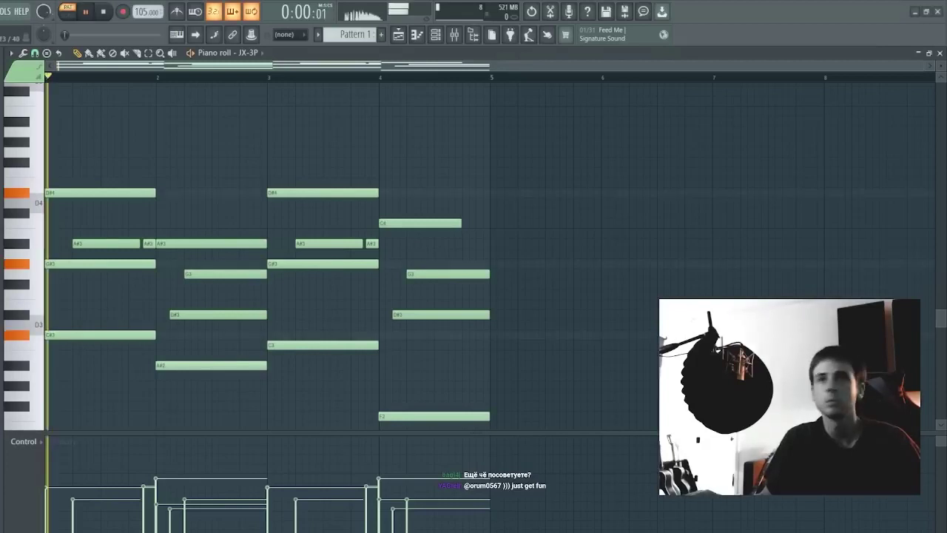
left_click_drag(523, 186, 429, 458)
left_click(537, 209, "ctrl")
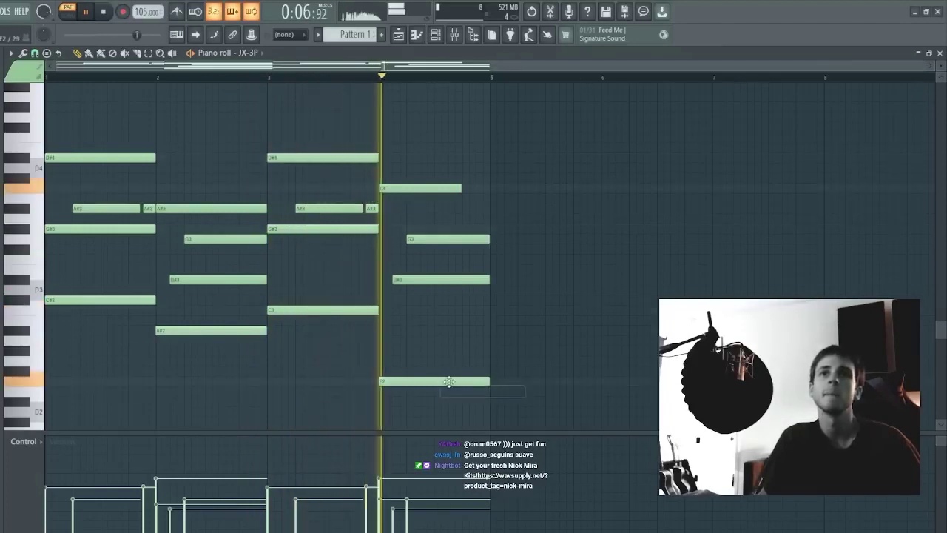
Step: Add a second JX-3P channel to the pattern and move its plugin window clear of the first one
key("F7")
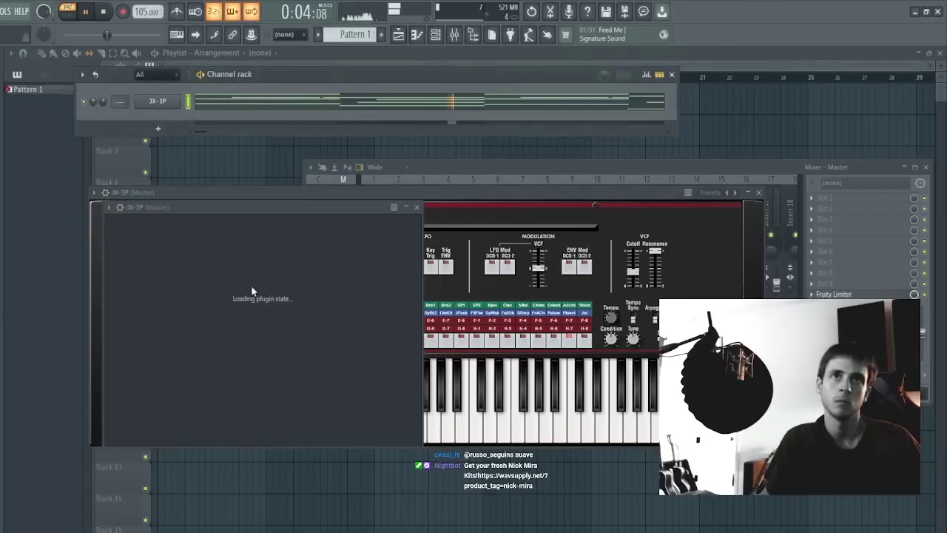
left_click_drag(265, 206, 350, 280)
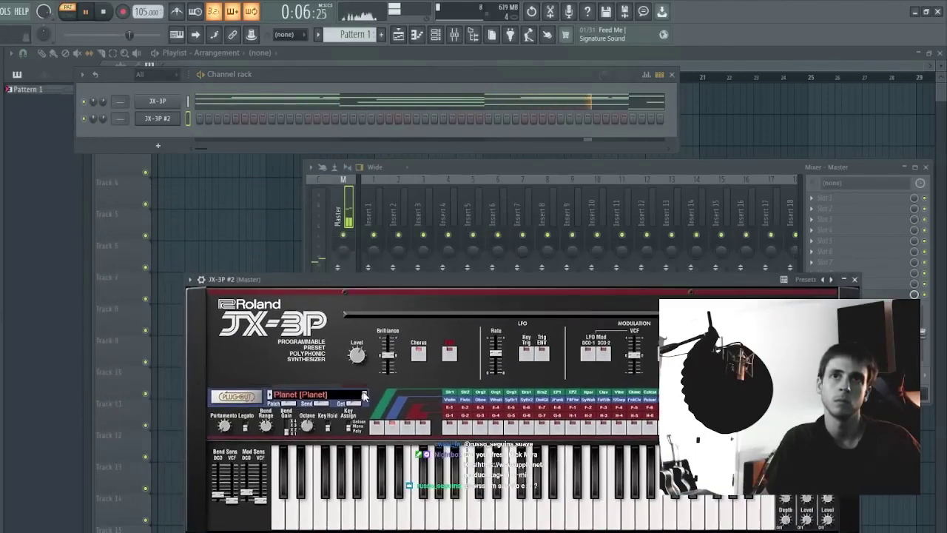
left_click_drag(145, 35, 156, 35)
Step: Paste the chord pattern into the JX-3P #2 channel and play it
left_click(188, 118)
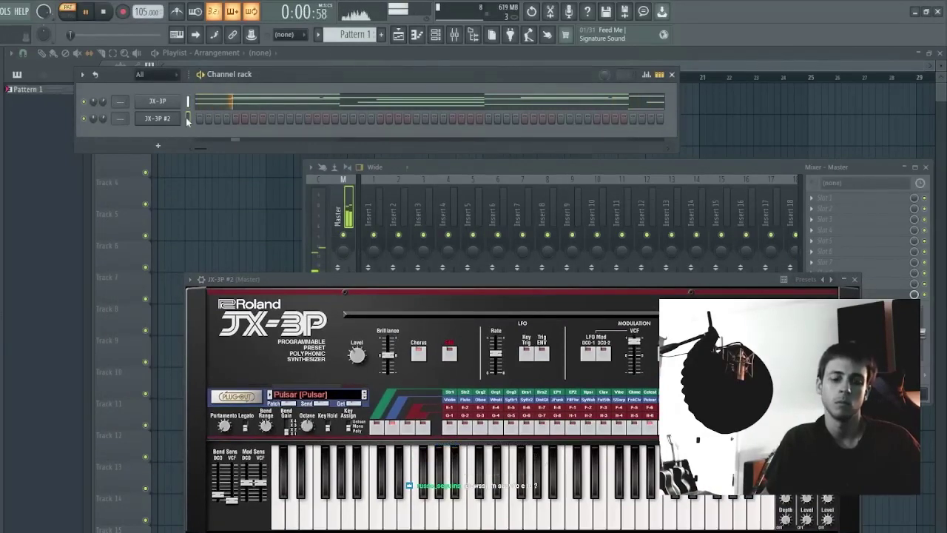
left_click(188, 117)
key("ctrl+v")
key("space")
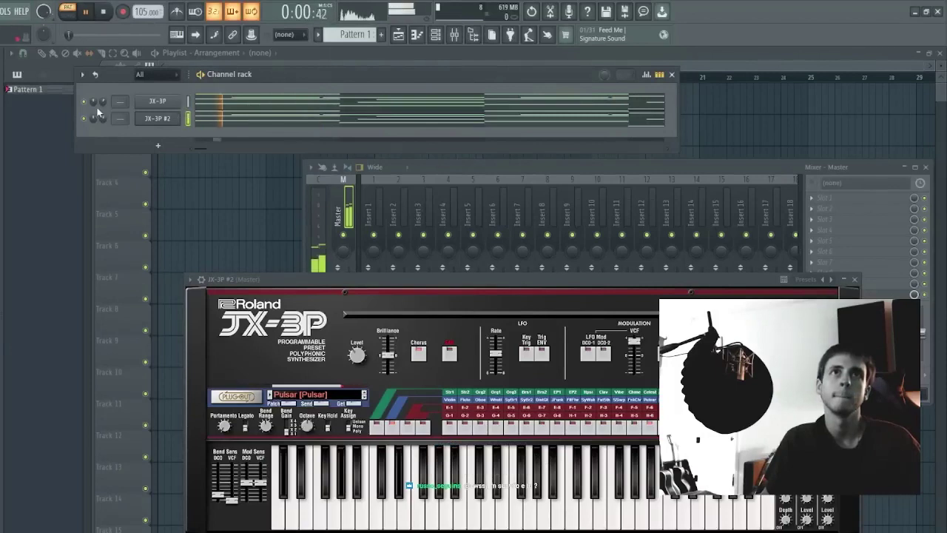
Step: Transpose the JX-3P #2 notes up one octave and stop playback
left_click(243, 119)
key("ctrl+Up")
key("space")
key("Escape")
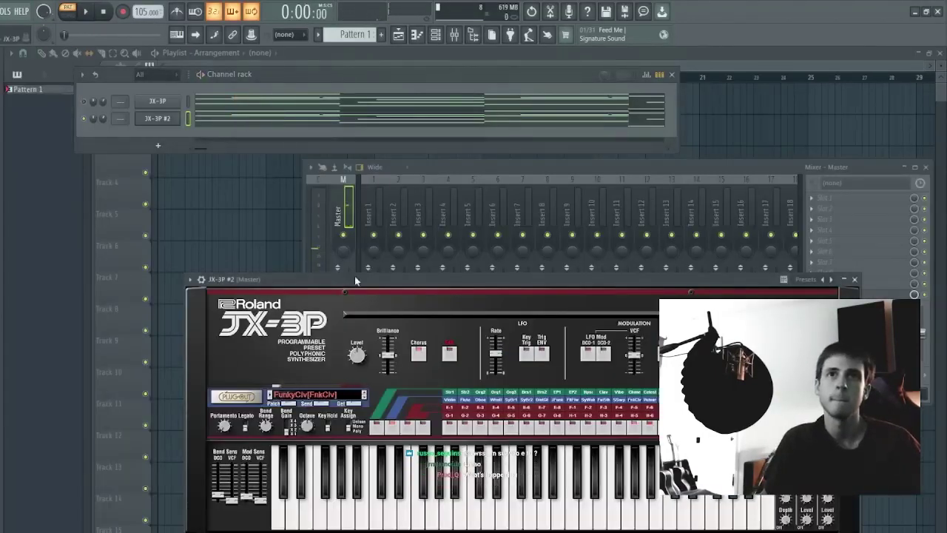
Step: Audition patches on JX-3P #2 during playback, stepping past FatFifth to FiltrFlw
key("space")
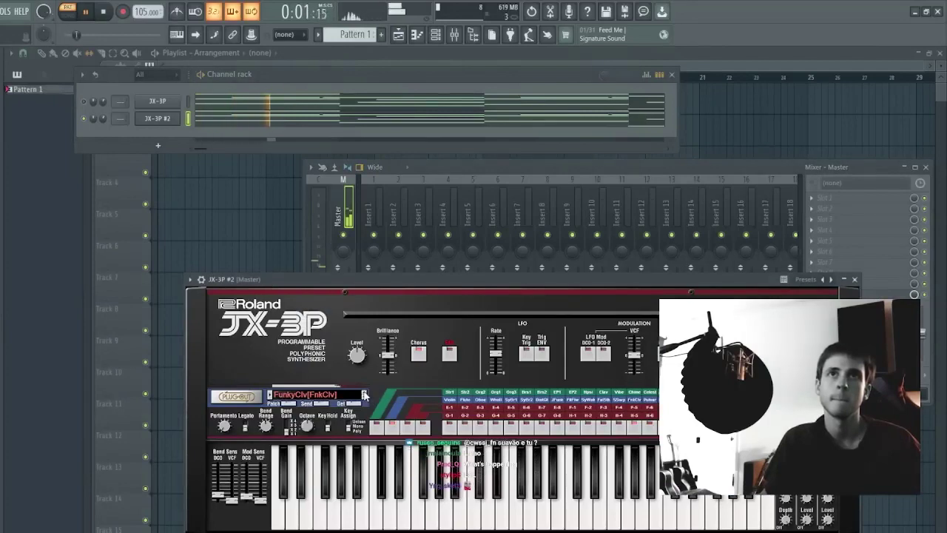
left_click(206, 120)
key("Escape")
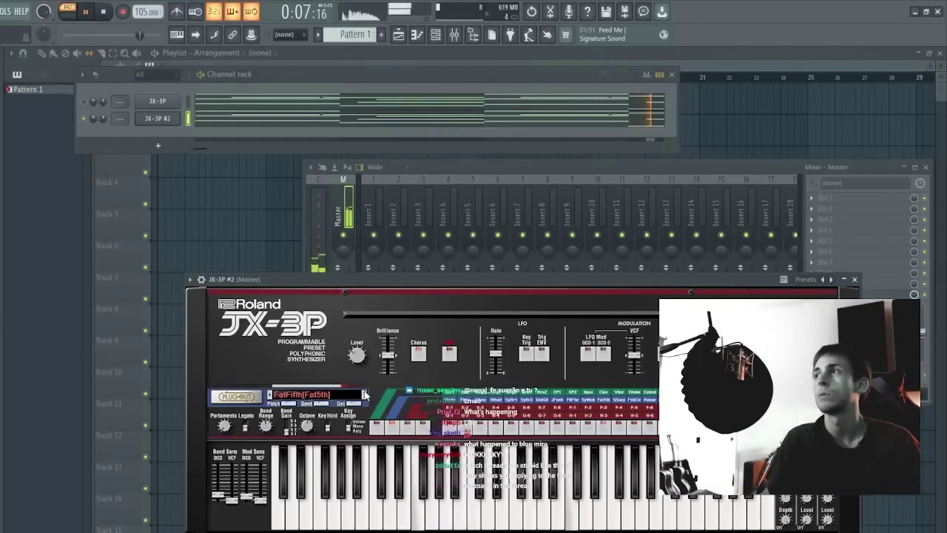
left_click(364, 395)
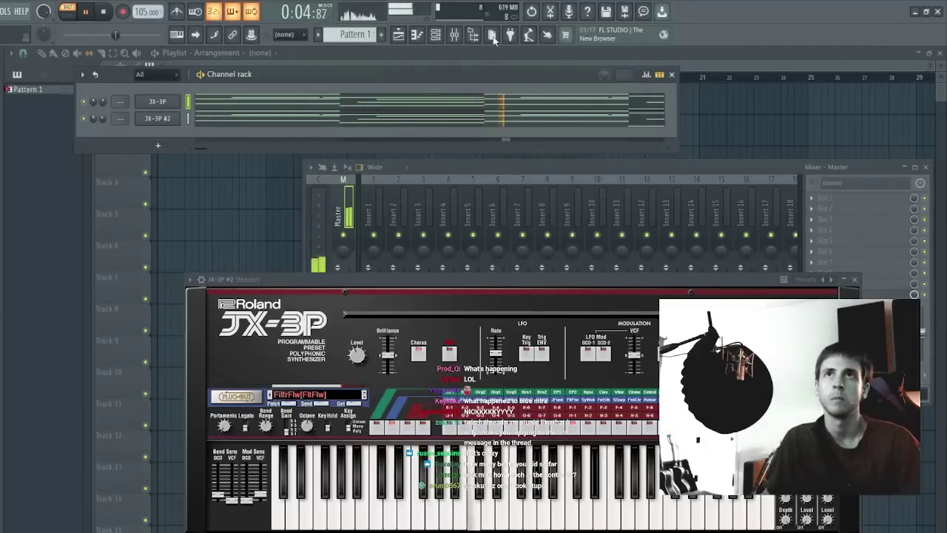
Step: Add a Mellotron V channel, stop playback and decline the plugin's feature tour
left_click(487, 58)
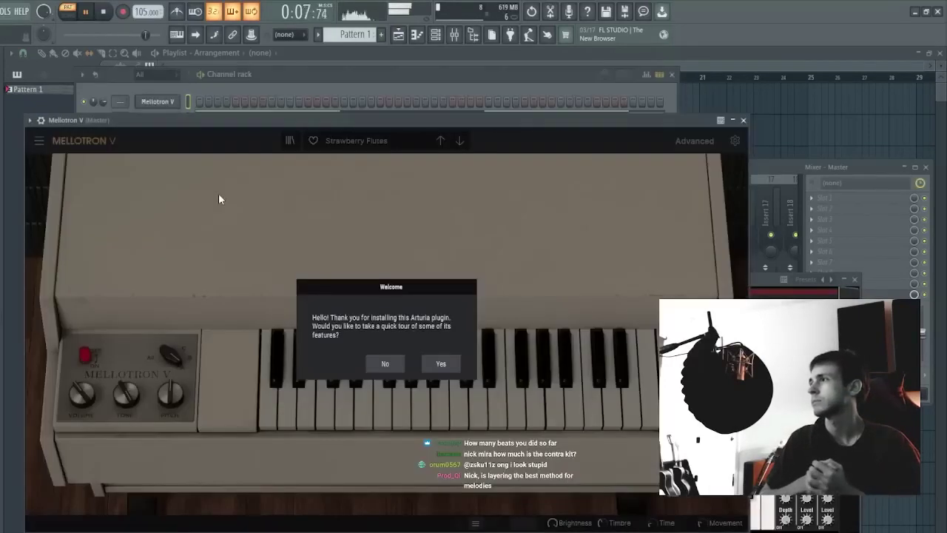
key("space")
left_click(387, 362)
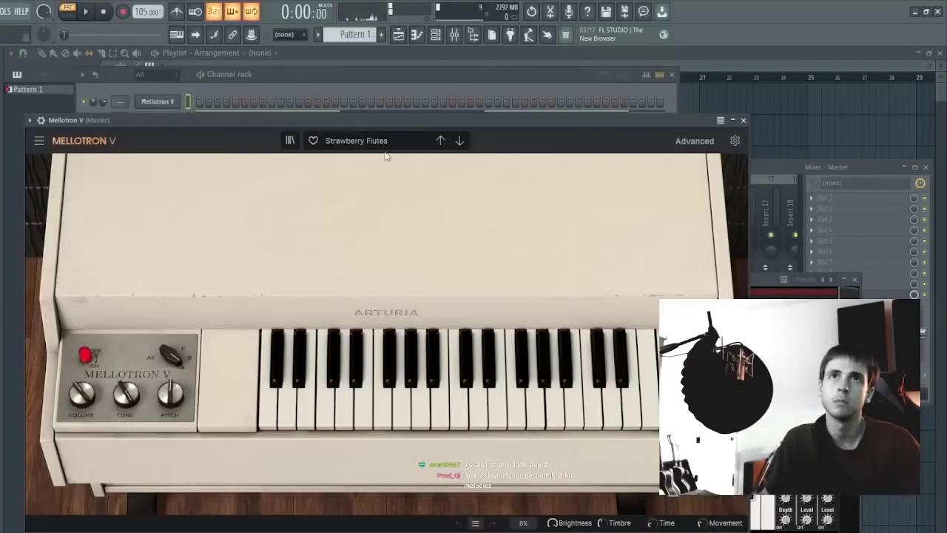
Step: Draw a one-bar D#5 note at the start of bar 1 in the Mellotron V piano roll
key("F7")
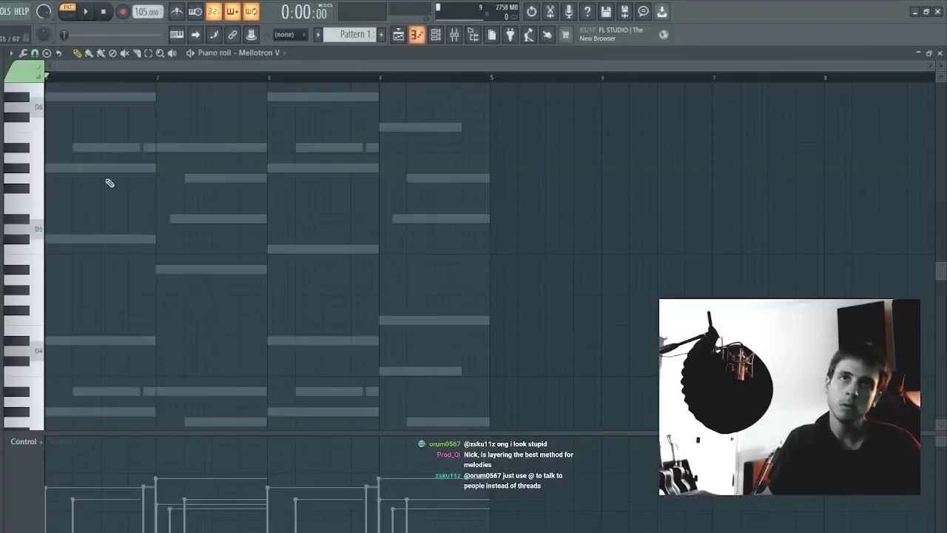
left_click_drag(36, 228, 54, 215)
key("Delete")
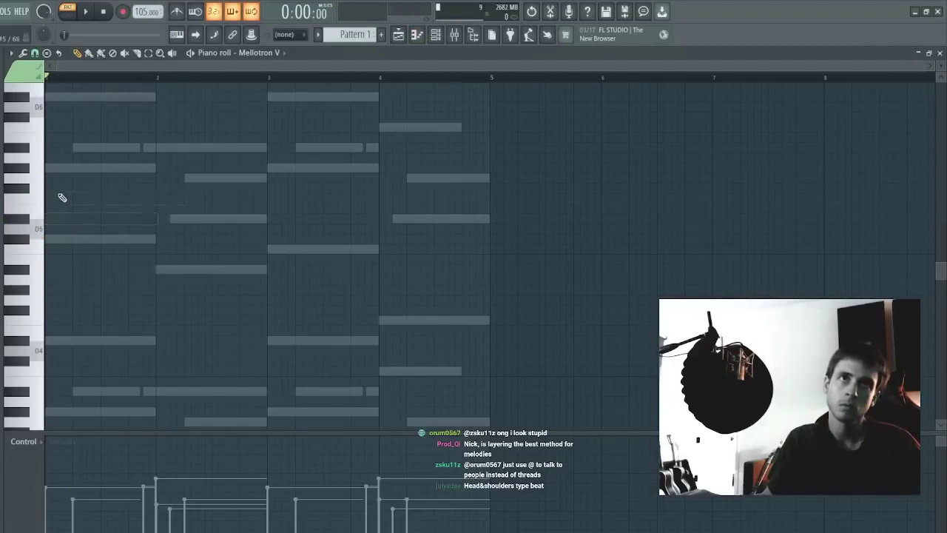
left_click(47, 219)
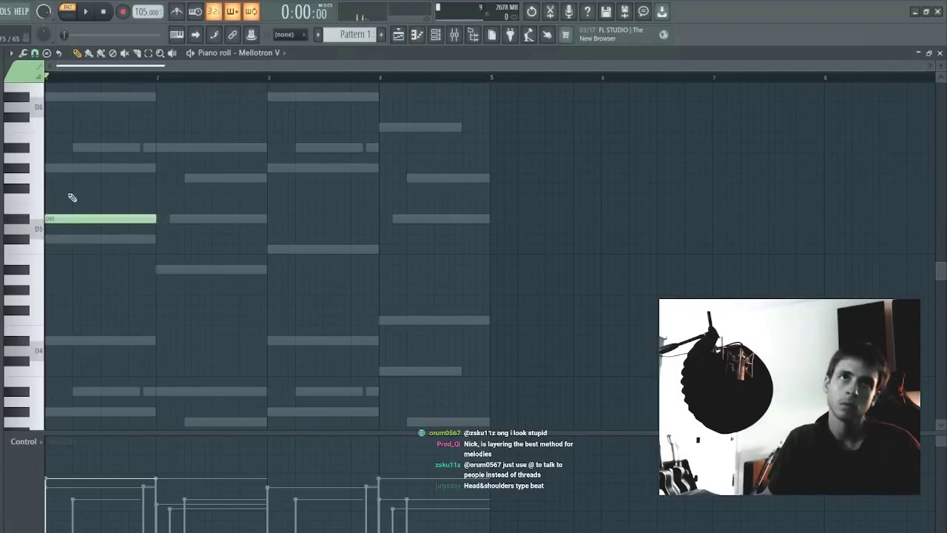
Step: Add an F5 and a second D#5 in bar 1 of the Mellotron V, and join the notes end to end for playback
left_click(68, 196)
scroll(74, 196, "up", 2)
right_click(91, 198)
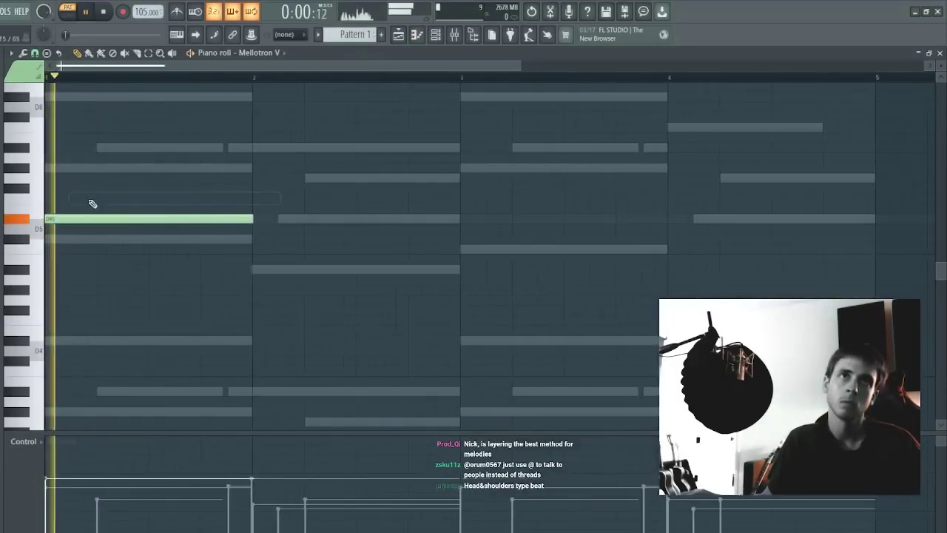
left_click(96, 198)
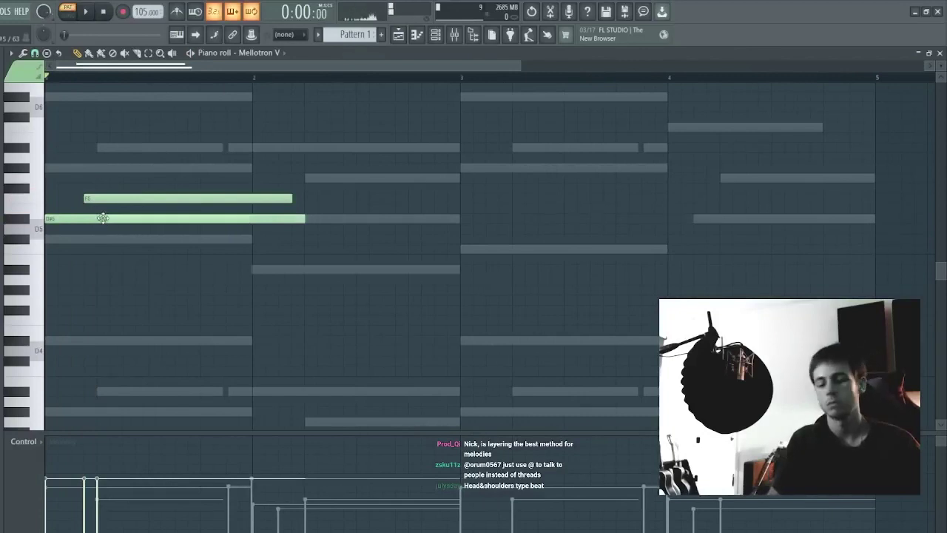
key("ctrl+l")
key("space")
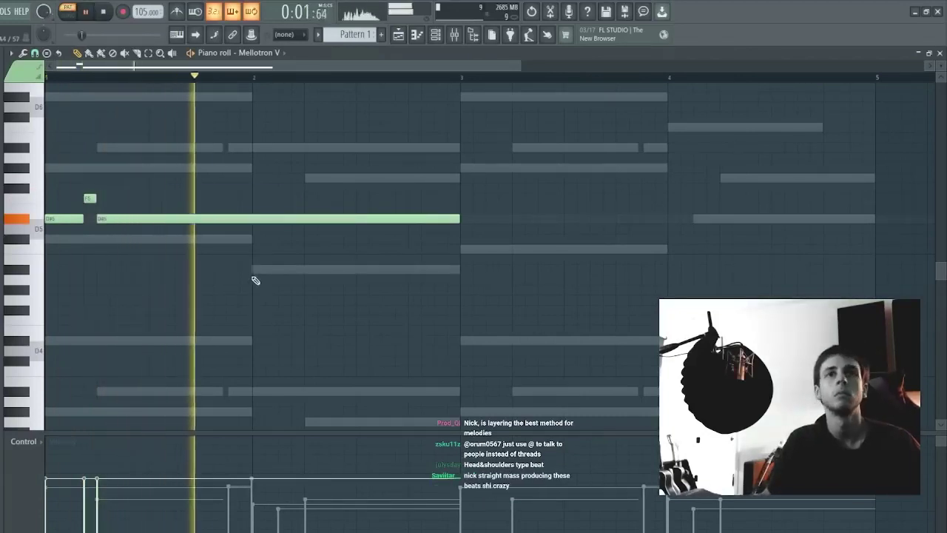
Step: Draw an A#4 near the end of bar 1, and try a second note at the start of bar 2 before deleting it
key("space")
left_click(236, 268)
left_click(257, 237)
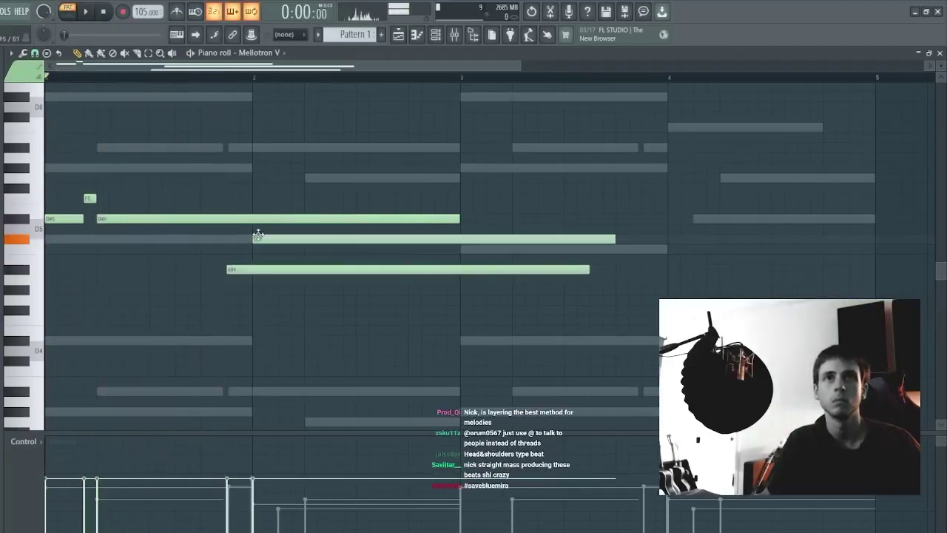
key("space")
left_click_drag(259, 238, 263, 253)
right_click(261, 251)
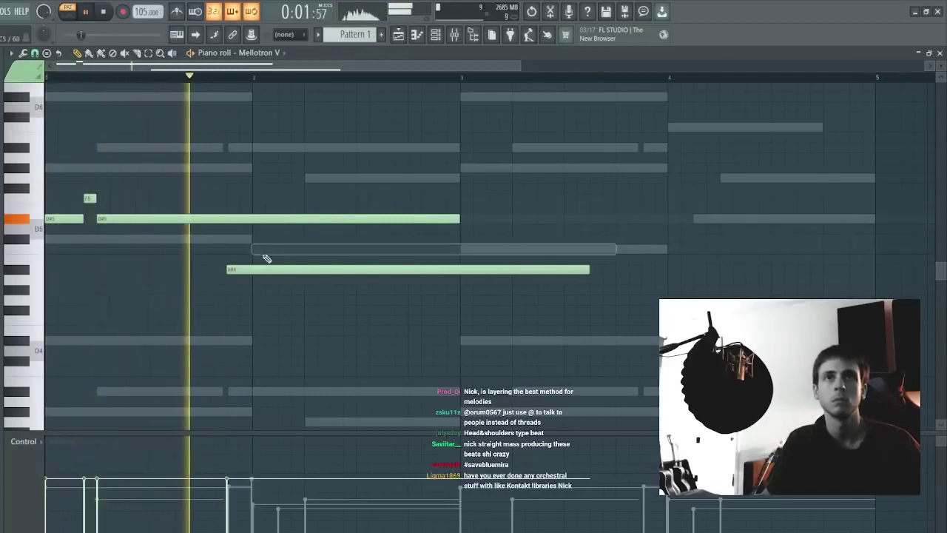
key("space")
Step: Draw F4, C#5 and C5 notes in bar 2, and trim each note to end where the following one starts
left_click(284, 322)
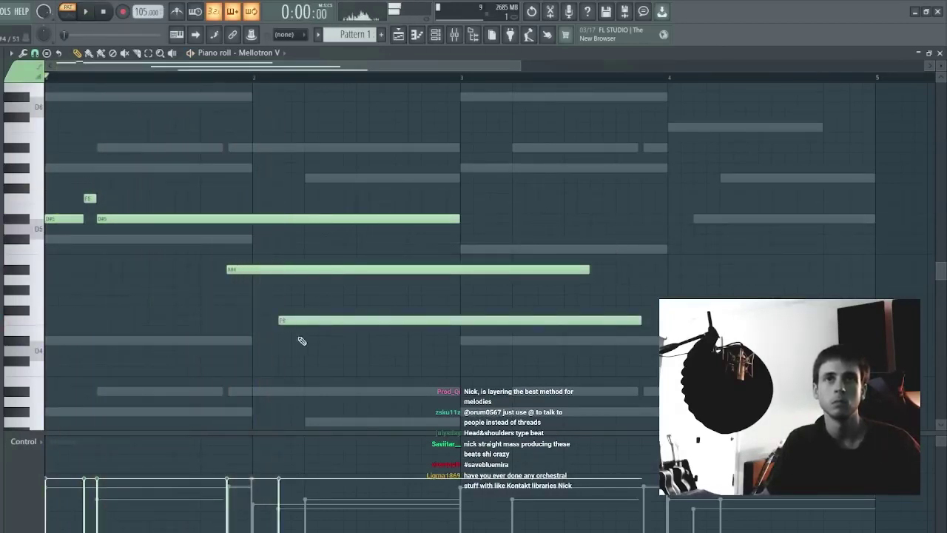
left_click(304, 339)
right_click(315, 339)
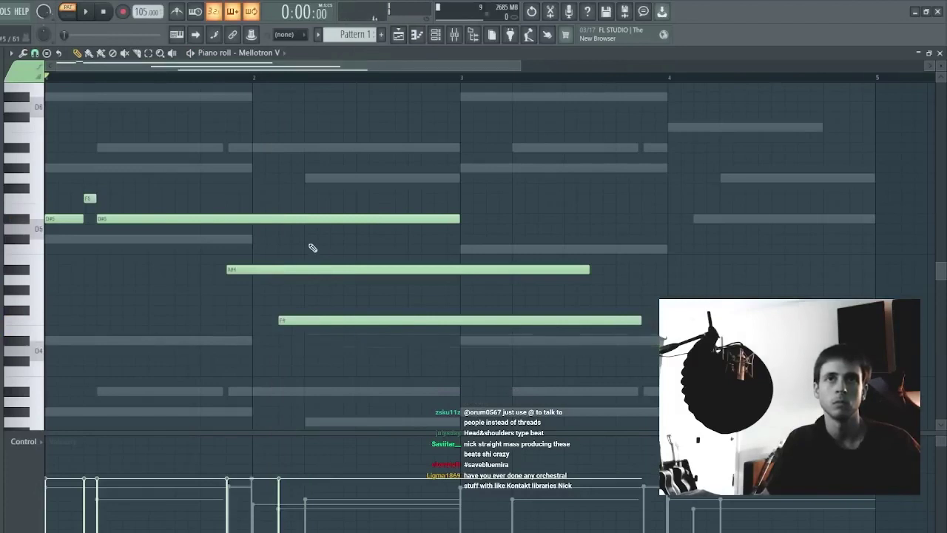
left_click(309, 239)
left_click(333, 249)
key("space")
key("ctrl+l")
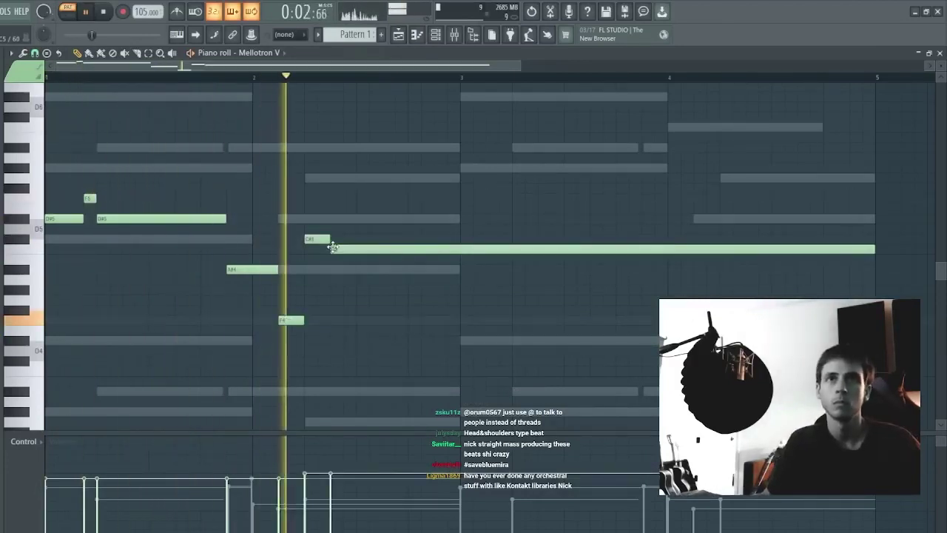
Step: Lower the short C#5 in bar 2 to A#4, raise it one octave to A#5 and deselect it
key("space")
left_click_drag(319, 239, 317, 269)
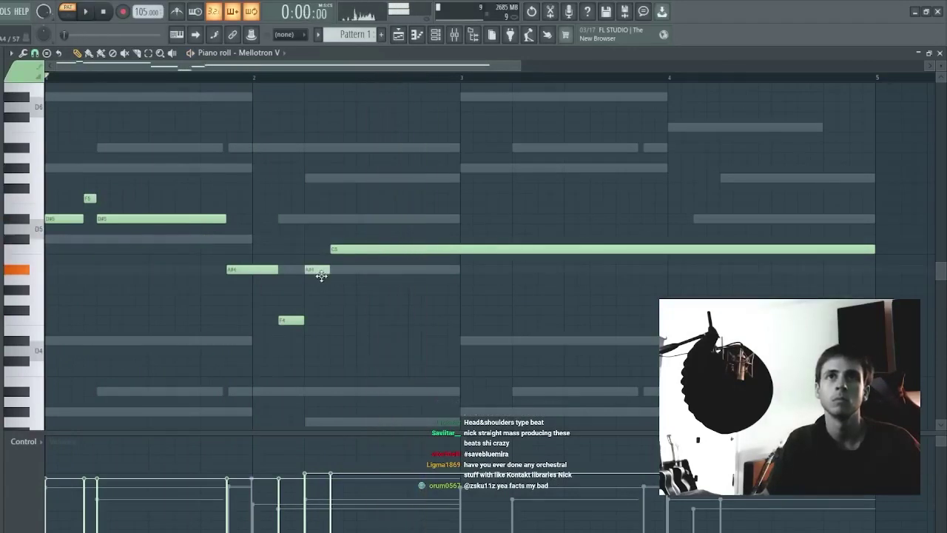
key("space")
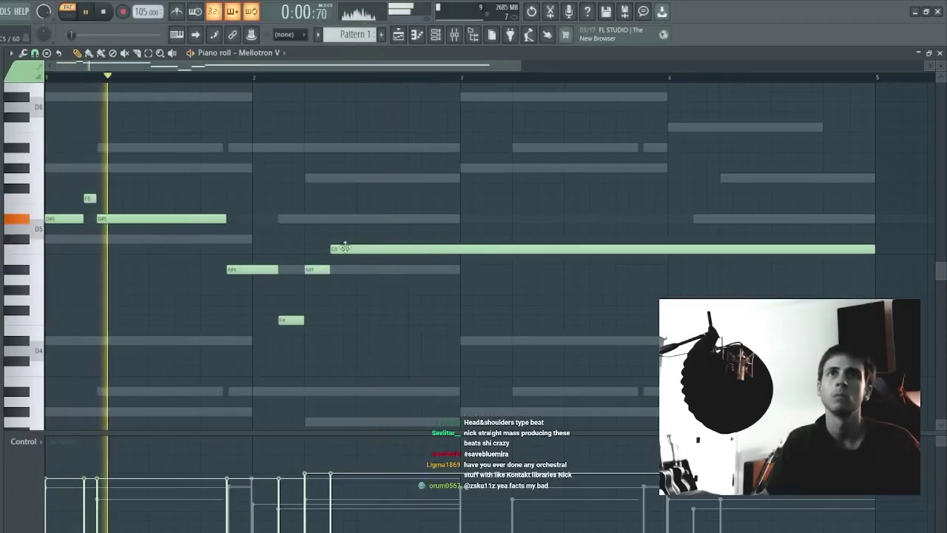
left_click(318, 269, "ctrl")
key("ctrl+Up")
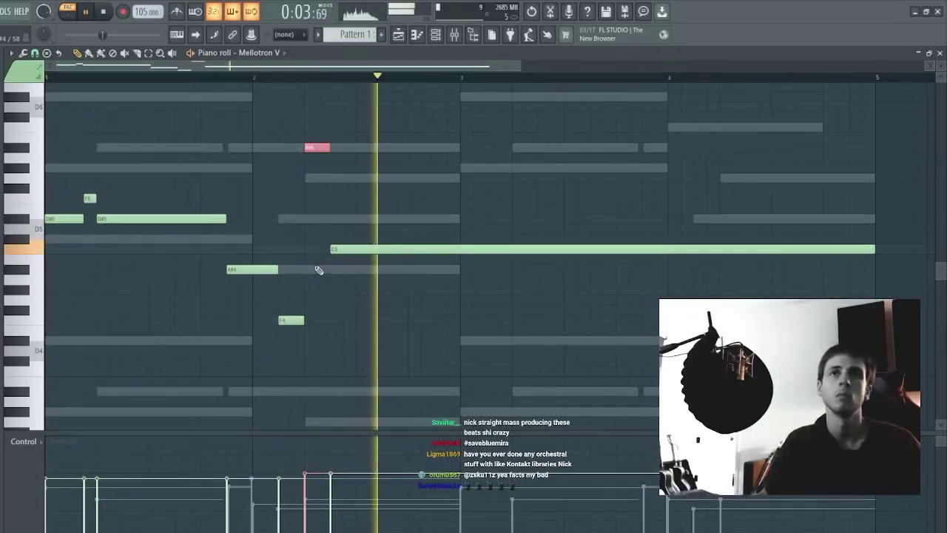
key("ctrl+d")
Step: Transpose the long C5 note in bar 2 up to G5 and deselect it
left_click(359, 248, "ctrl")
key("ctrl+Up")
key("Down")
key("Down")
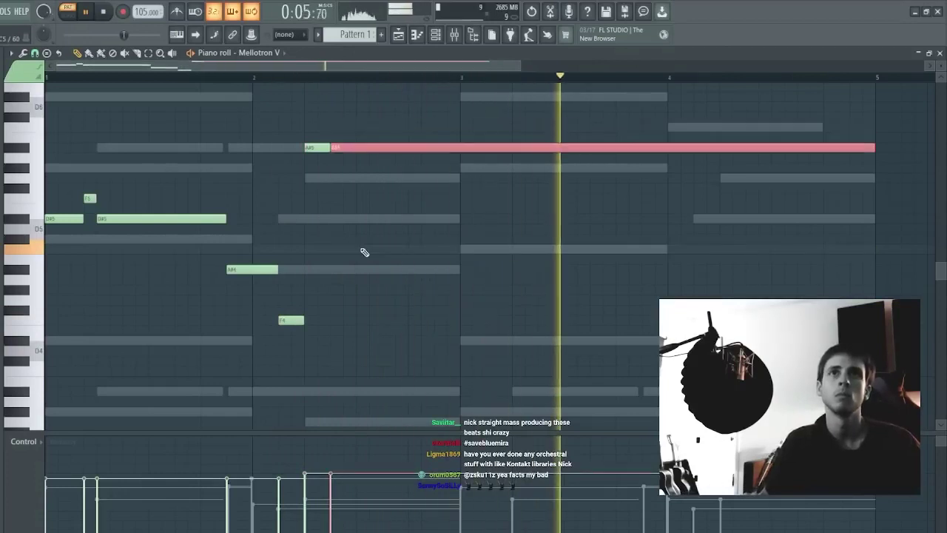
key("Down")
key("Down")
key("Down")
key("ctrl+d")
Step: Place a D#5 note at the start of bar 3, lowering it there by one octave
left_click_drag(370, 177, 501, 92)
key("ctrl+Down")
key("ctrl+d")
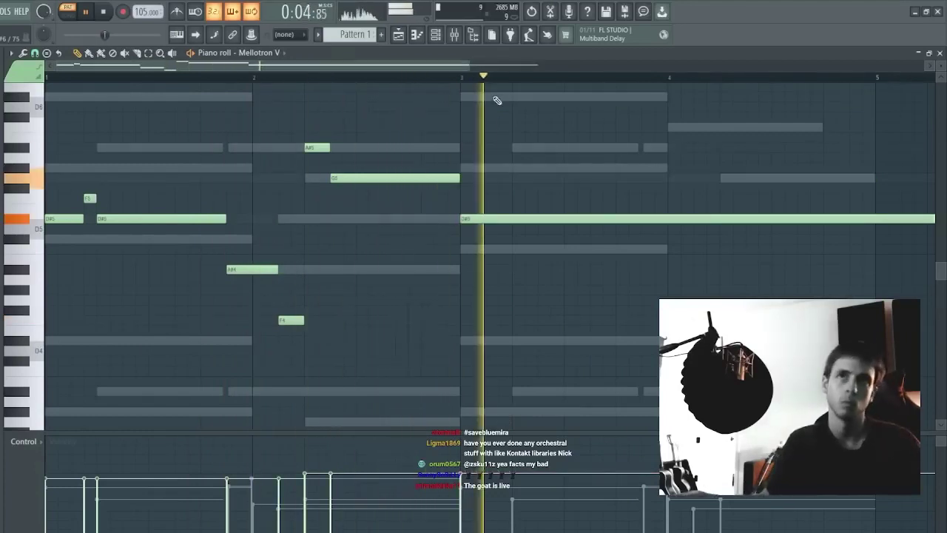
Step: Draw a C6 at the start of bar 4 and a G5 in its second half, leaving no note in bar 5
scroll(508, 85, "down", 4)
left_click(372, 128)
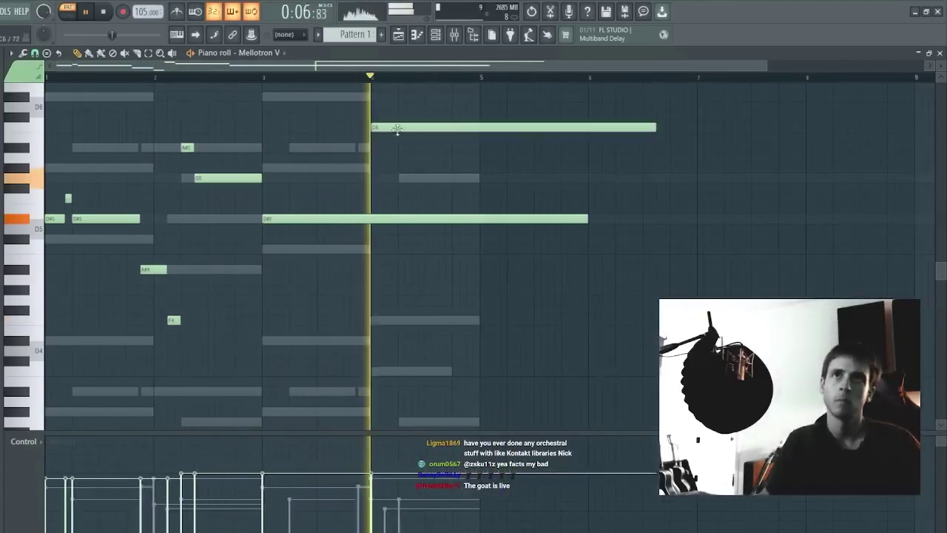
left_click(429, 177)
key("space")
left_click_drag(427, 175, 435, 179)
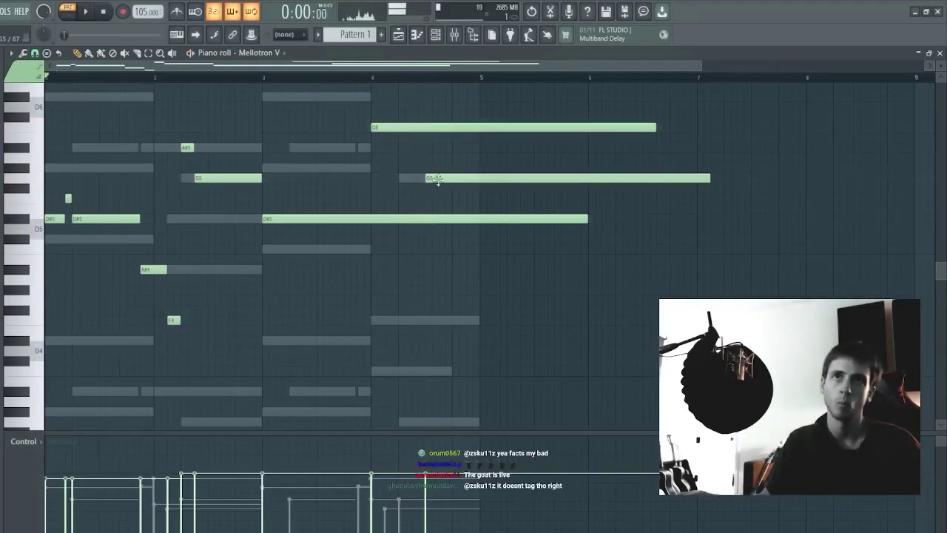
left_click(481, 188)
key("ctrl+z")
key("space")
right_click(496, 189)
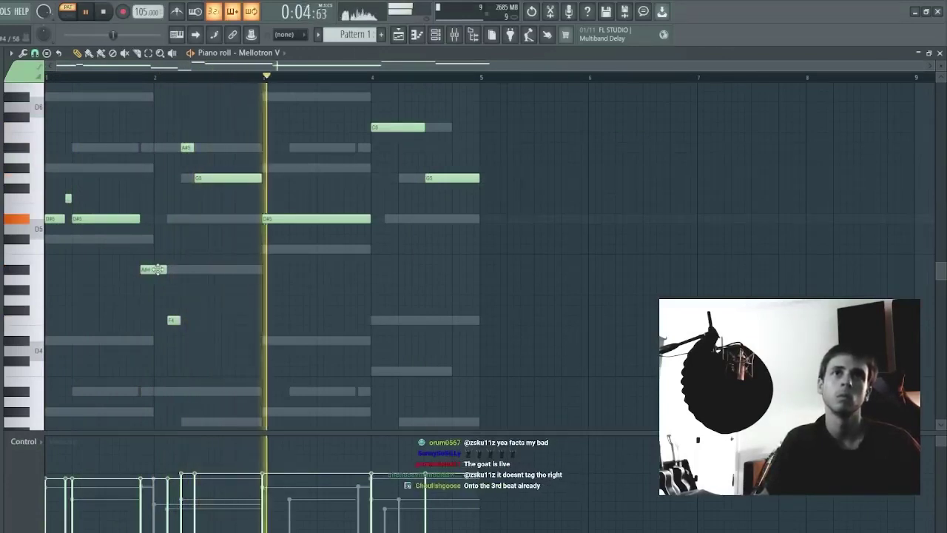
Step: Lower the bar 3 note to C5, deselect it and close the piano roll
left_click_drag(301, 214, 290, 232)
key("shift+Down")
key("shift+Down")
key("shift+Down")
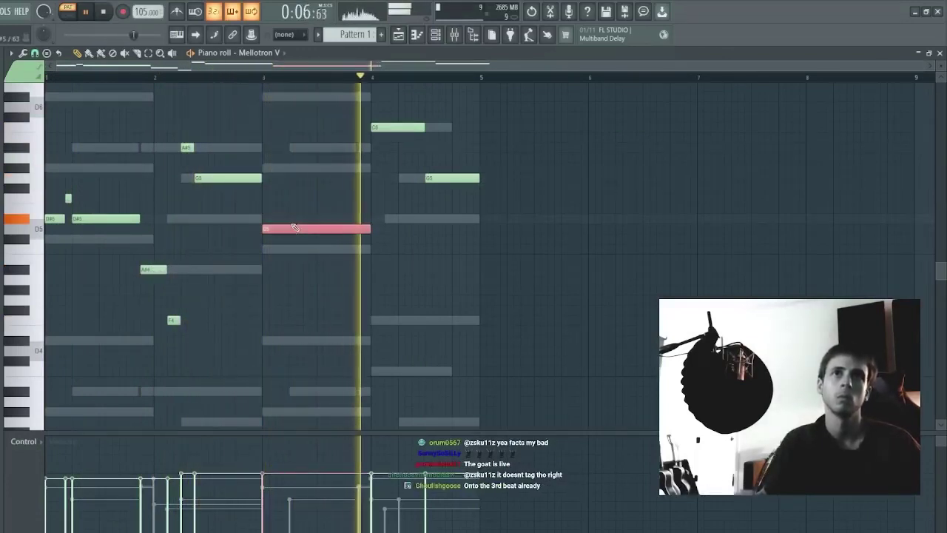
key("ctrl+d")
left_click_drag(368, 182, 363, 112)
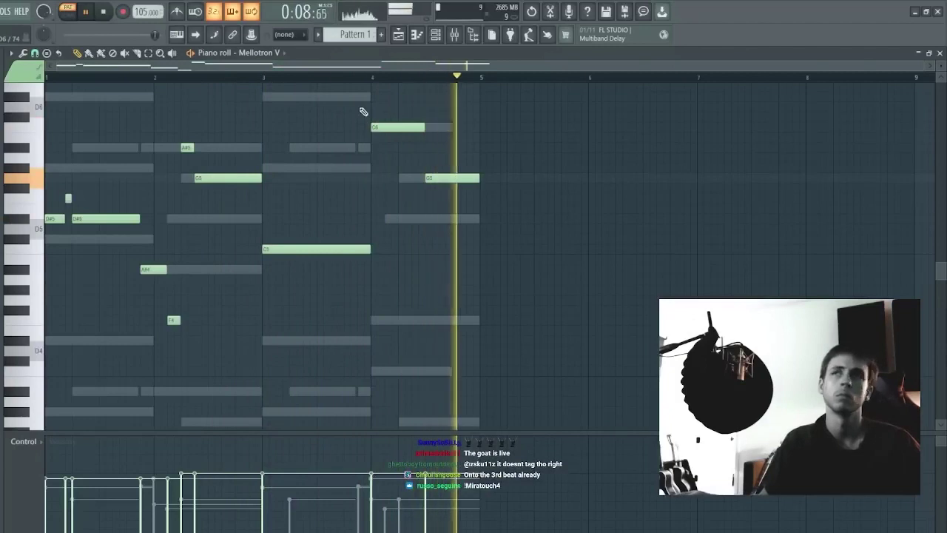
key("Escape")
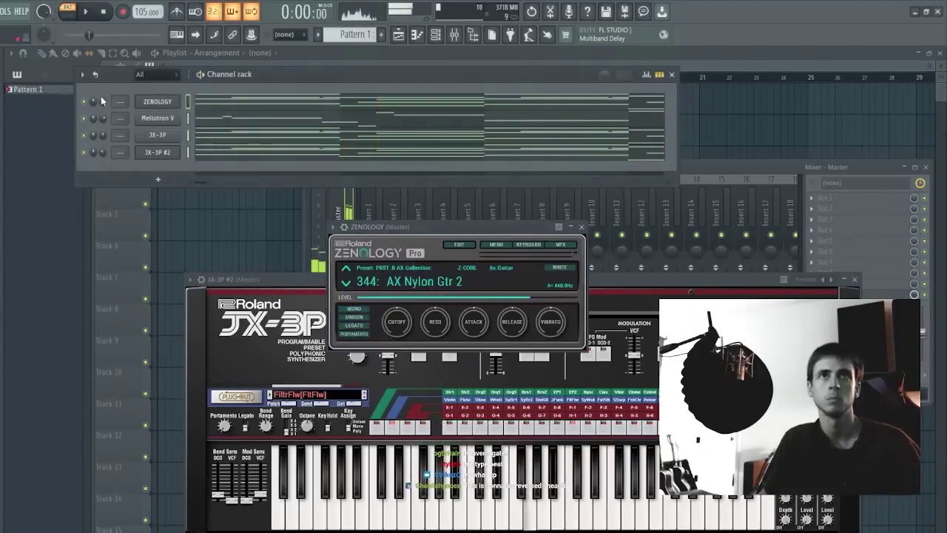
Step: Audition the layers with different channels muted, and inspect the ZENOLOGY and JX-3P notes in the piano roll
key("space")
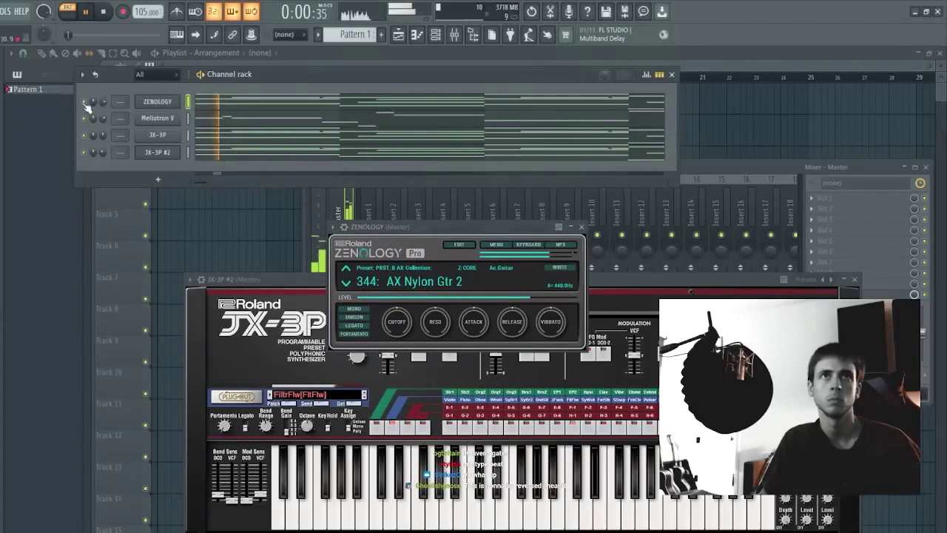
left_click(254, 106)
key("space")
key("space")
scroll(204, 193, "up", 2)
key("Escape")
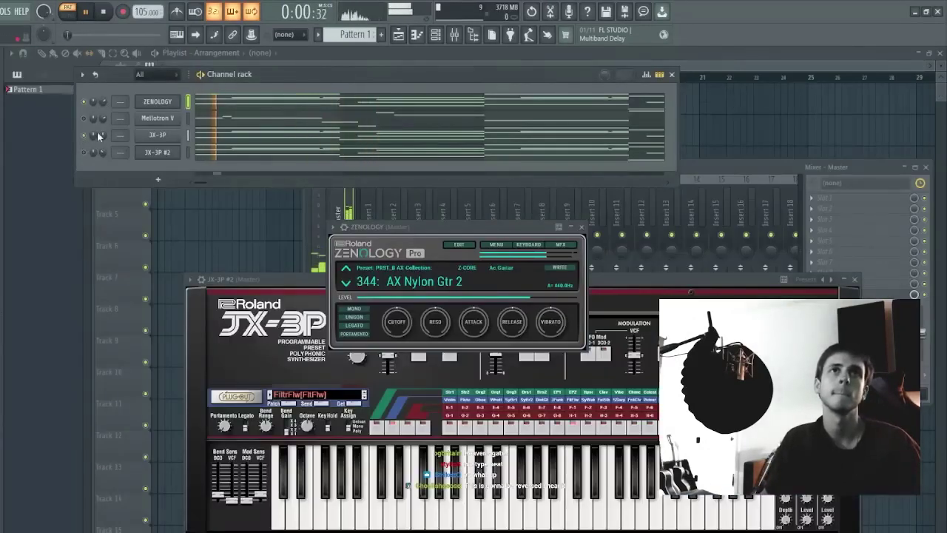
left_click(210, 140)
key("space")
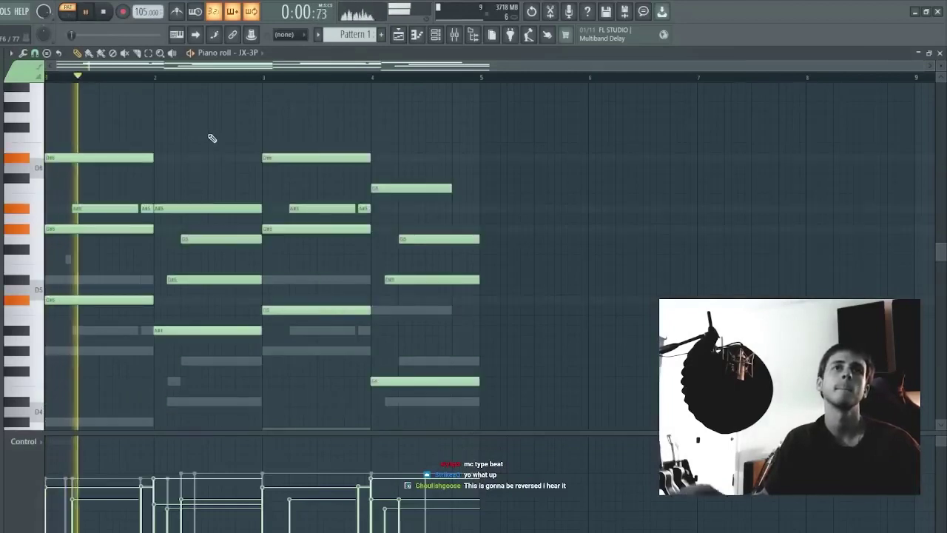
key("Escape")
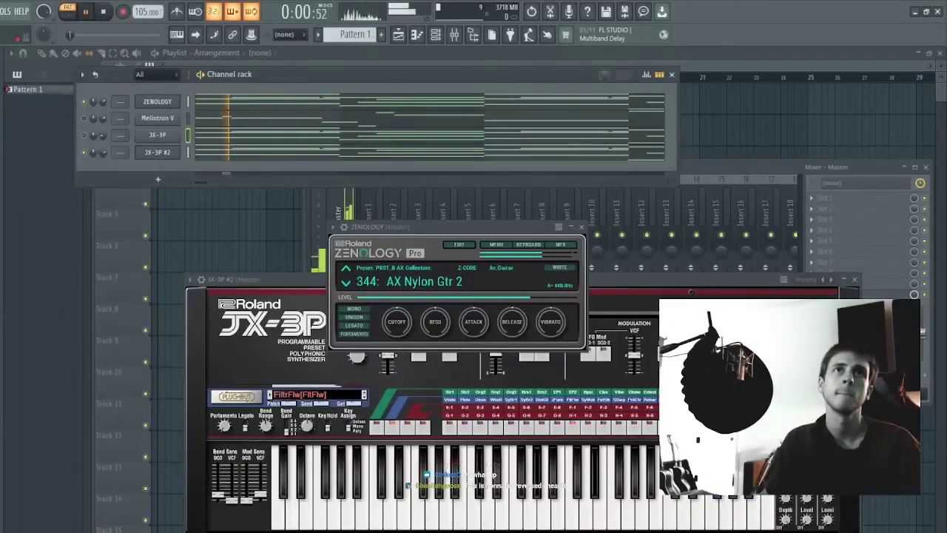
Step: Open JX-3P #2 and audition PL PleasantPluck, SY Poly Stabber and LD Leo Attack, settling on SQ Ranger Stings
left_click(158, 152)
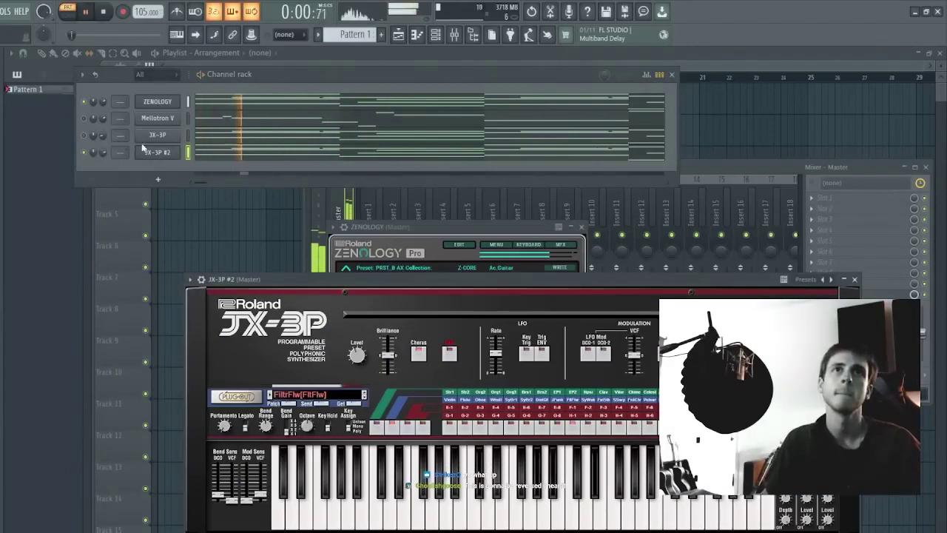
left_click(157, 136)
left_click(157, 137)
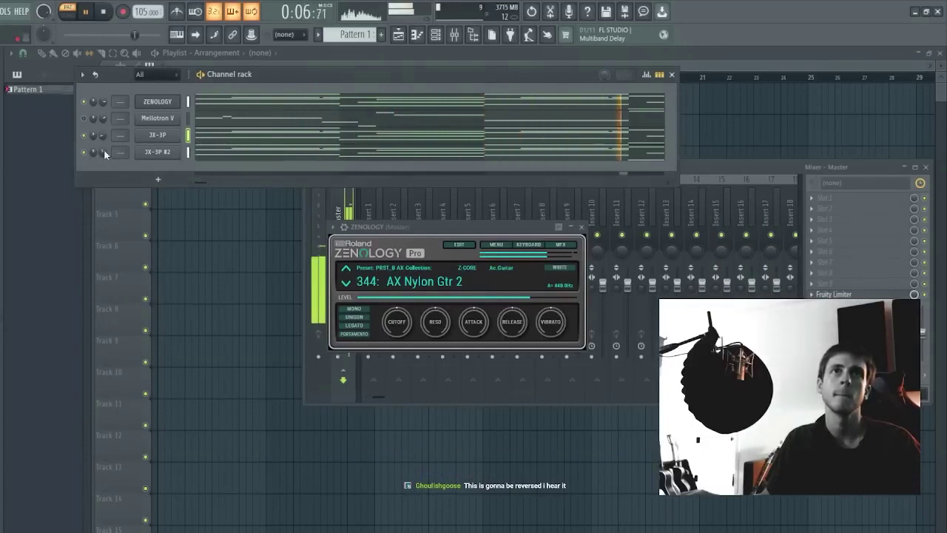
left_click(157, 137)
left_click(156, 151)
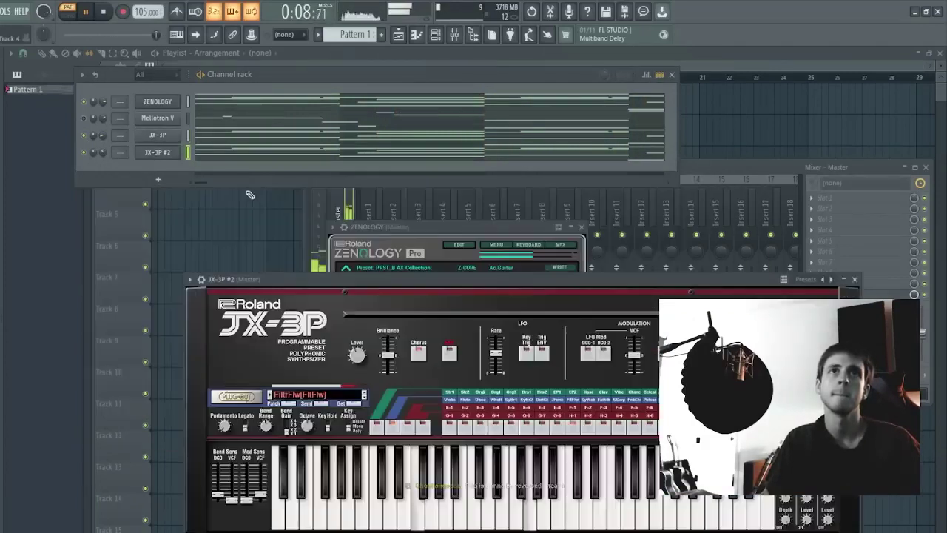
left_click(363, 398)
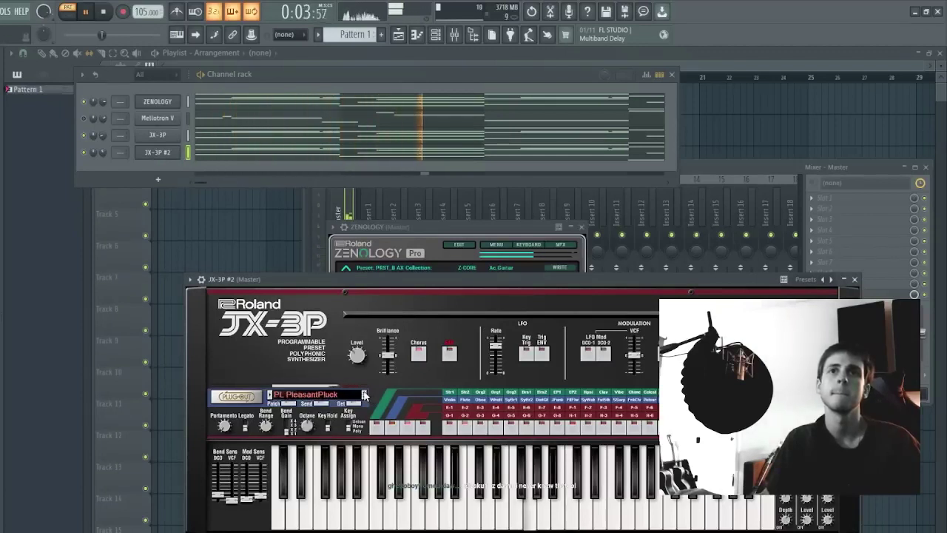
left_click(364, 395)
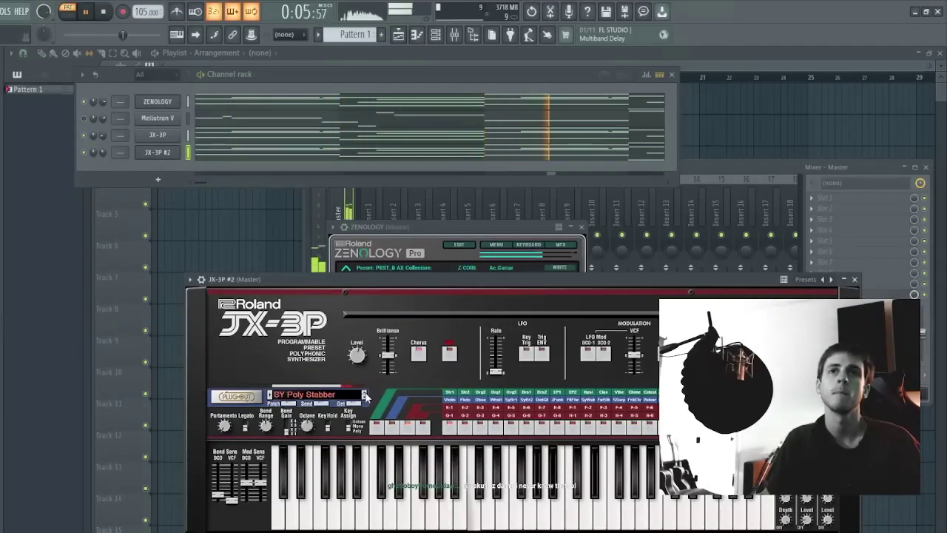
left_click(364, 396)
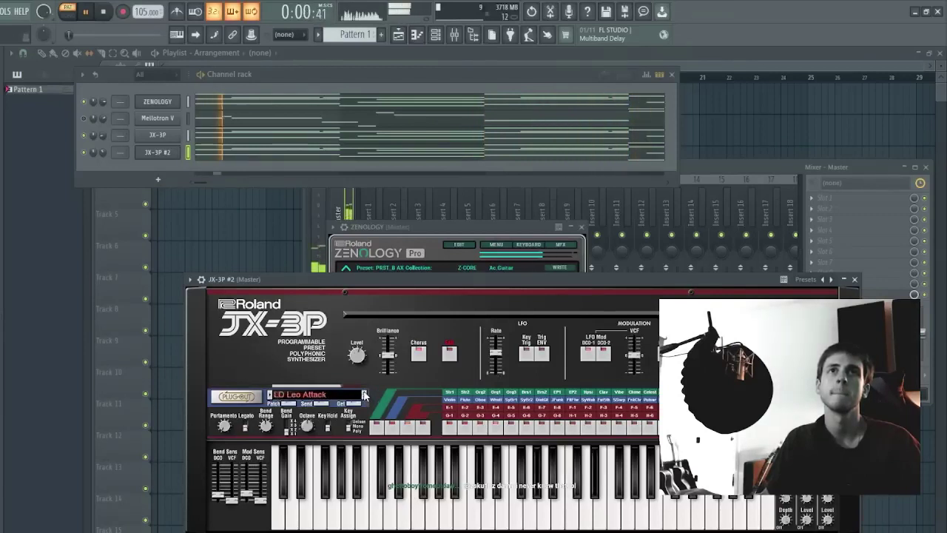
left_click(364, 395)
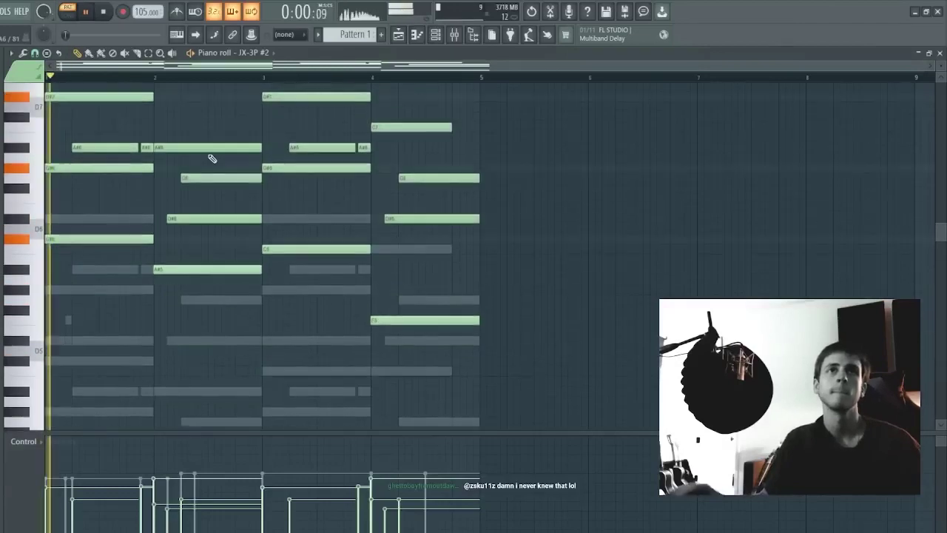
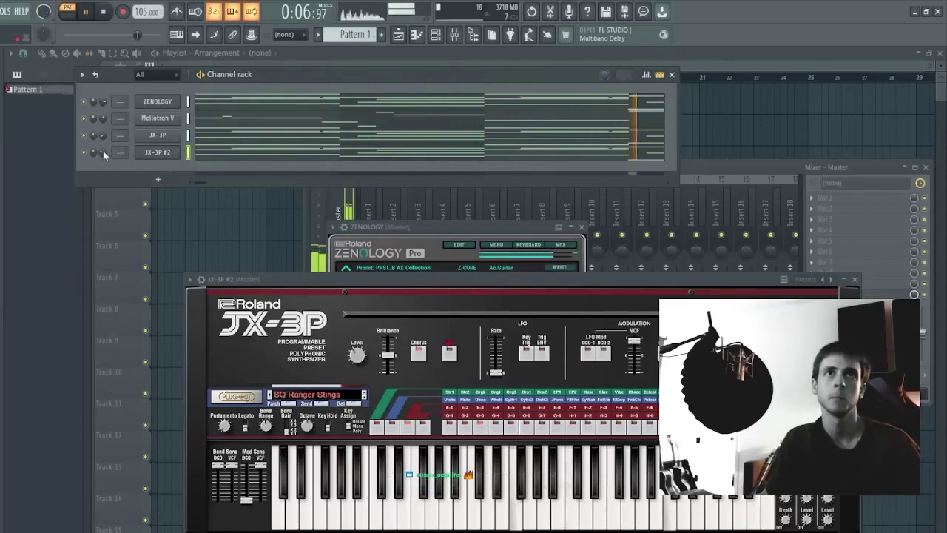
Step: Place Pattern 1 in the playlist at bar 1 of Track 1 and switch playback to song mode
left_click(200, 211)
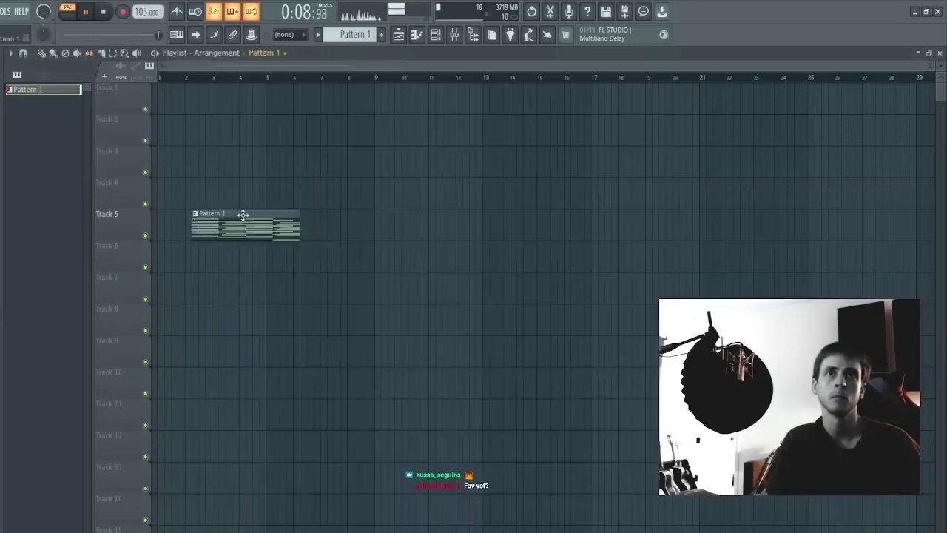
left_click_drag(243, 214, 194, 88)
left_click(68, 12)
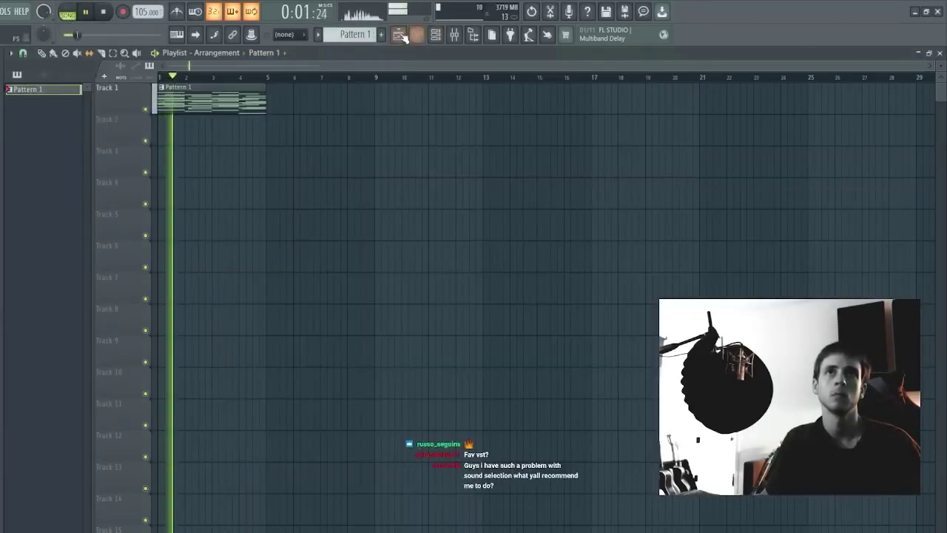
Step: Close the playlist and create an automation clip for the JX-3P #2 channel volume
key("F5")
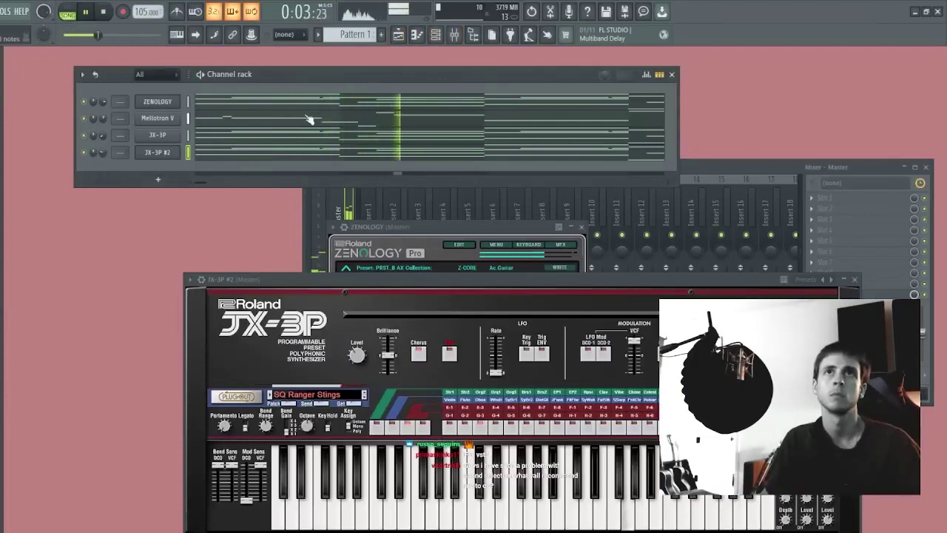
right_click(105, 150)
left_click(151, 222)
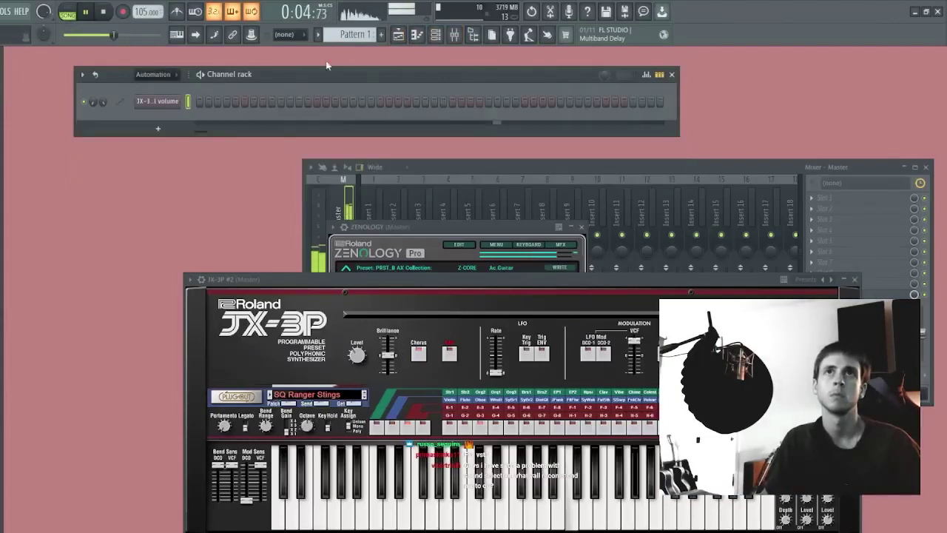
Step: Shape the JX-3P #2 volume automation on Track 2 into a rising and falling curve with peaks at bars 2 and 4
left_click(400, 36)
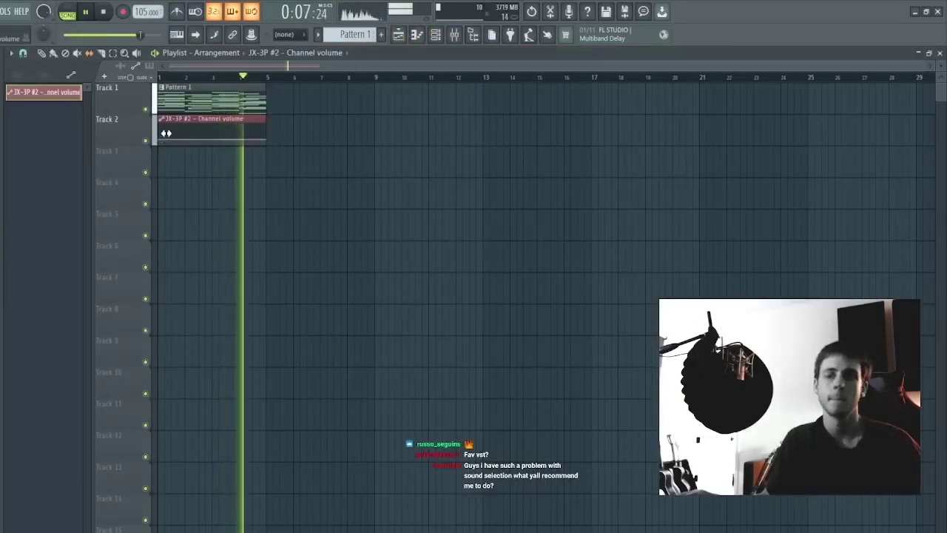
key("p")
left_click_drag(159, 139, 217, 147)
right_click(188, 140)
right_click(213, 139)
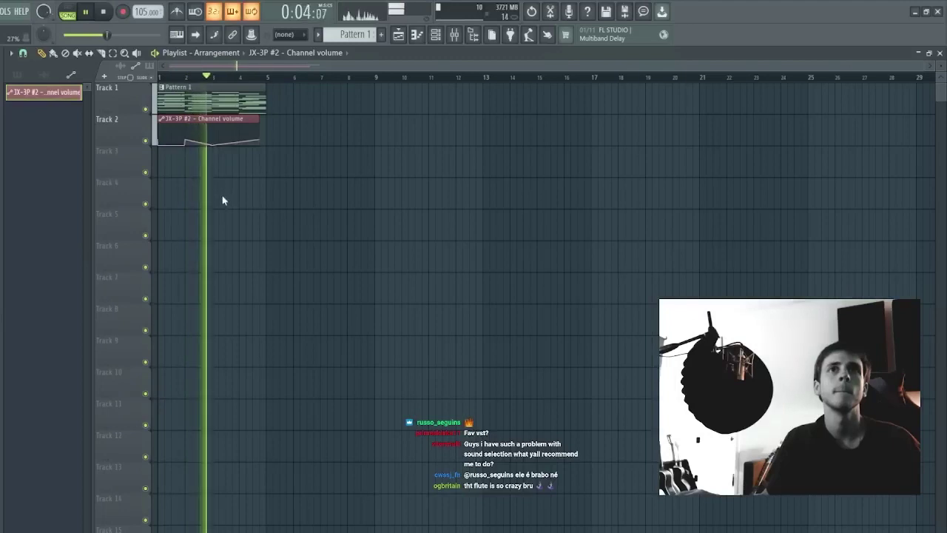
right_click(239, 138)
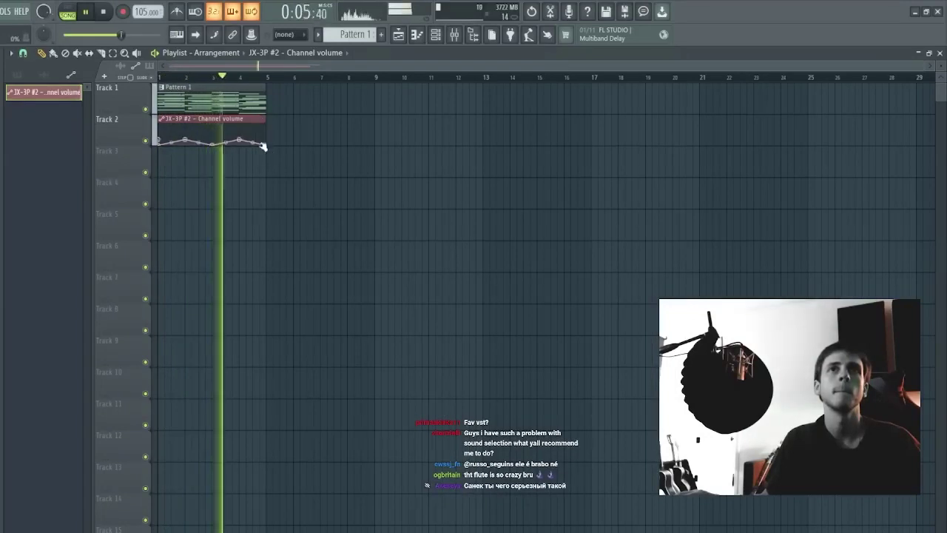
left_click(442, 34)
scroll(163, 80, "up", 2)
right_click(285, 230)
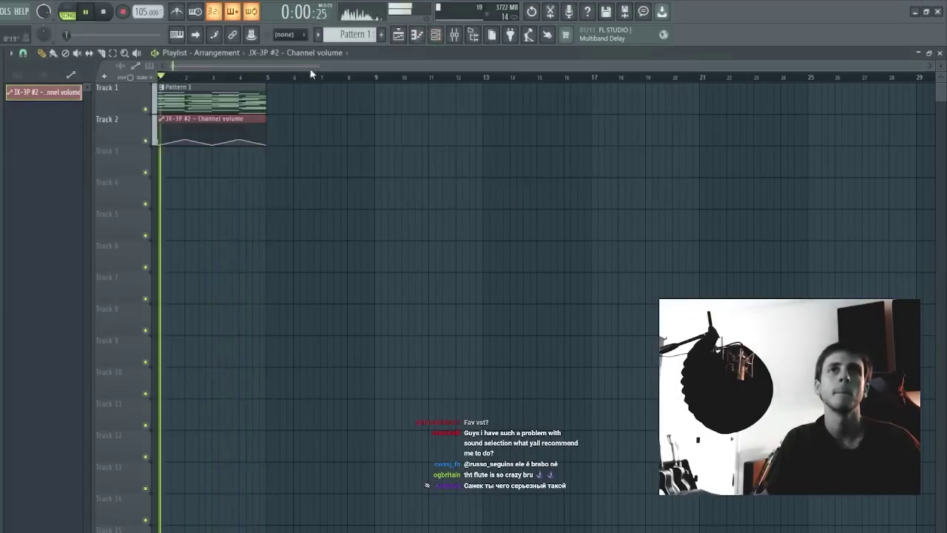
Step: Split Pattern 1 by channel and replace its playlist clip with the separate channel clips at bar 1 of Tracks 3 to 6
left_click(435, 34)
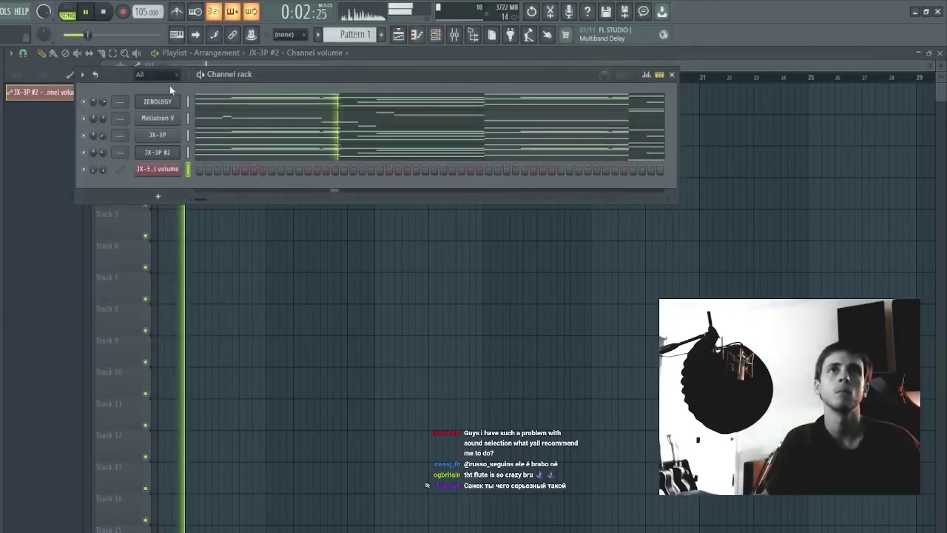
left_click(321, 36)
left_click(380, 309)
left_click_drag(68, 92, 168, 167)
right_click(255, 99)
key("space")
key("space")
Step: Duplicate the four-bar clips on Tracks 2 to 6 so they repeat at bar 5
left_click_drag(360, 128, 172, 277)
key("ctrl+b")
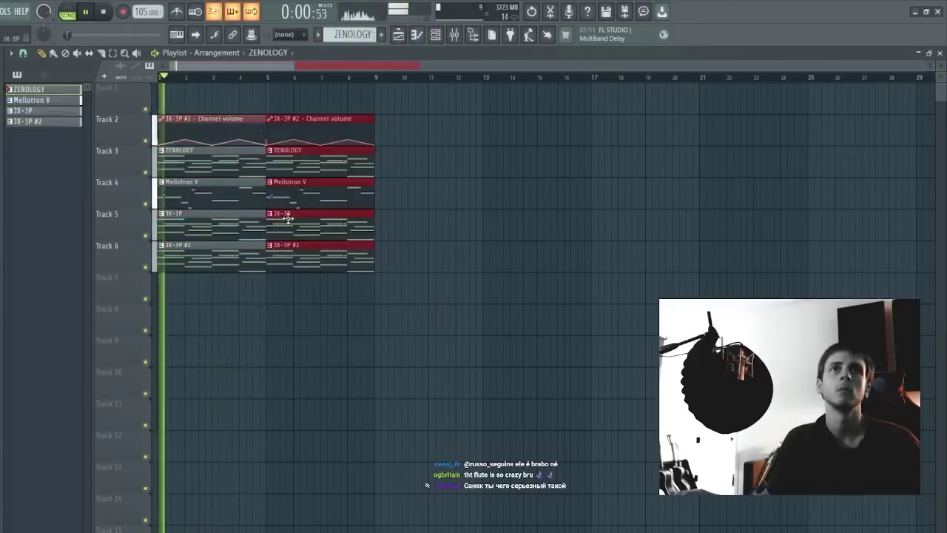
key("ctrl+d")
Step: Remove the Mellotron V and JX-3P clips from bars 1 to 4 on Tracks 4 and 5
right_click(226, 195)
key("space")
key("space")
right_click(226, 228)
key("space")
key("space")
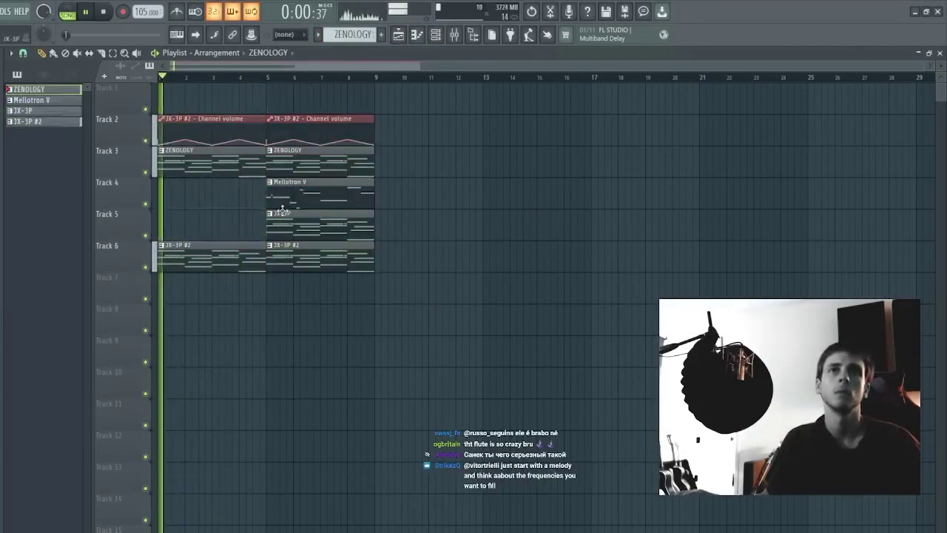
Step: Copy the Mellotron V clip from bar 5 to bar 1 on Track 4
left_click_drag(337, 193, 230, 193)
key("space")
key("space")
key("ctrl+d")
Step: Duplicate the whole eight-bar arrangement to bar 9 and remove the JX-3P clip at bar 5
left_click_drag(399, 125, 124, 297)
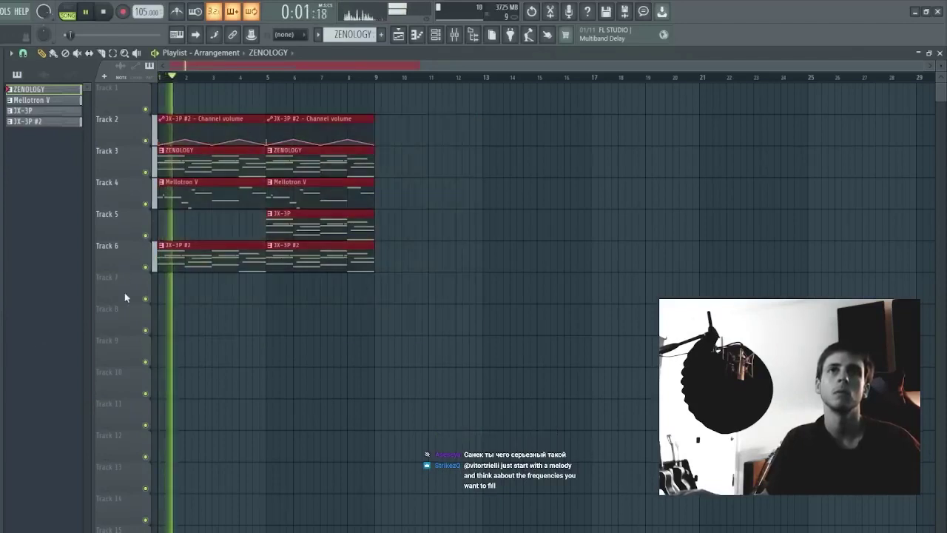
key("ctrl+b")
key("ctrl+d")
right_click(313, 220)
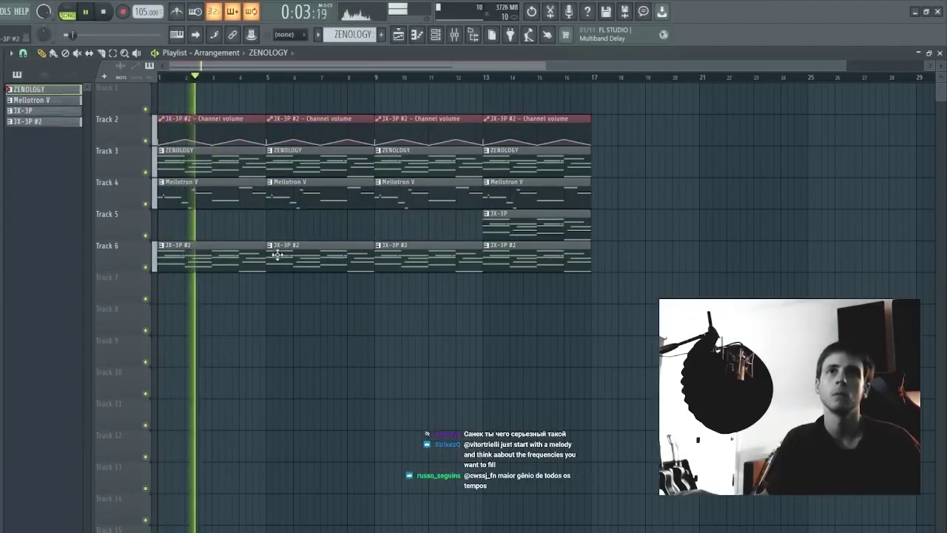
Step: In bars 9 to 16, remove the JX-3P #2 and Mellotron V clips and copy the JX-3P clip to bar 9
right_click(395, 253)
right_click(495, 253)
left_click_drag(516, 231, 416, 225)
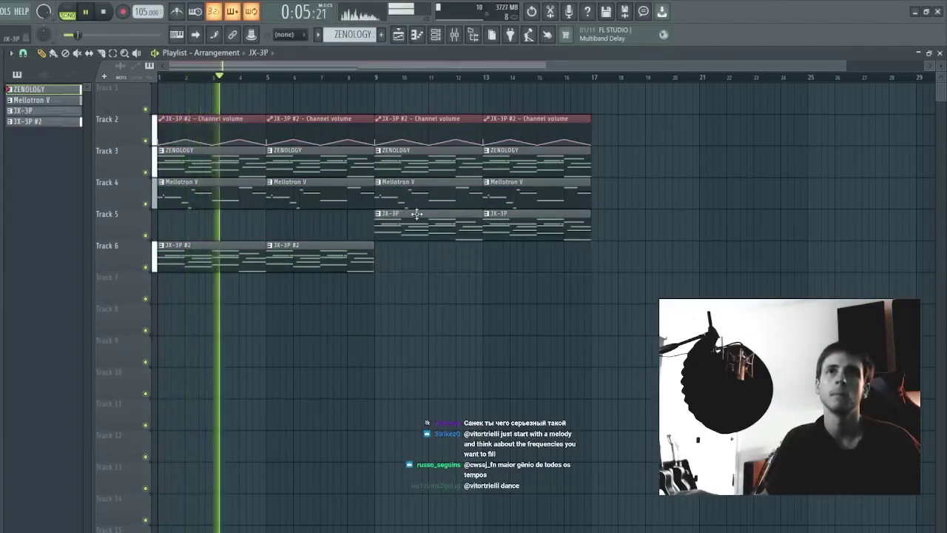
right_click(416, 195)
right_click(512, 196)
Step: Duplicate the two JX-3P #2 clips on Track 6 into bars 9 to 16
left_click_drag(175, 275, 361, 237)
key("ctrl+b")
key("ctrl+d")
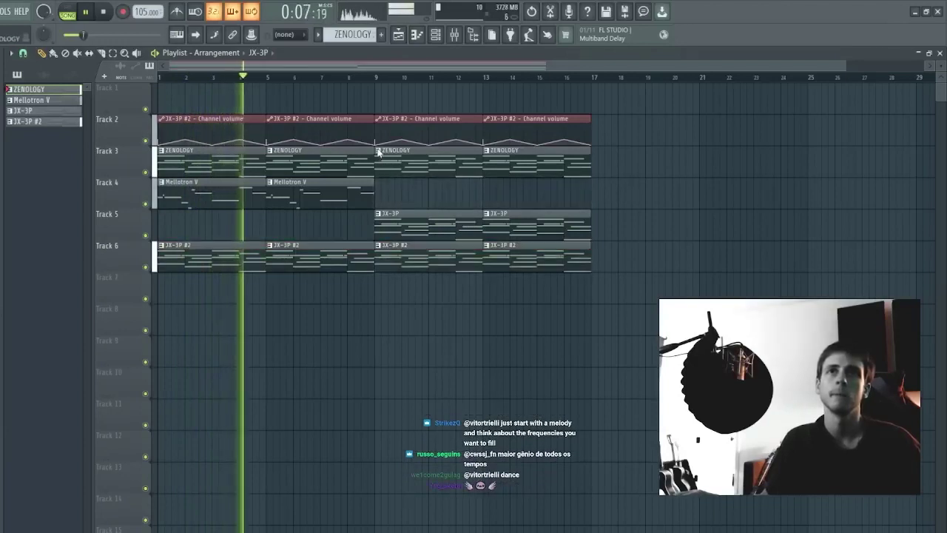
Step: Turn the ZENOLOGY clips in bars 9 to 16 into the separate pattern ZENOLOGY #2 and remove the JX-3P #2 clips there
double_click(421, 158)
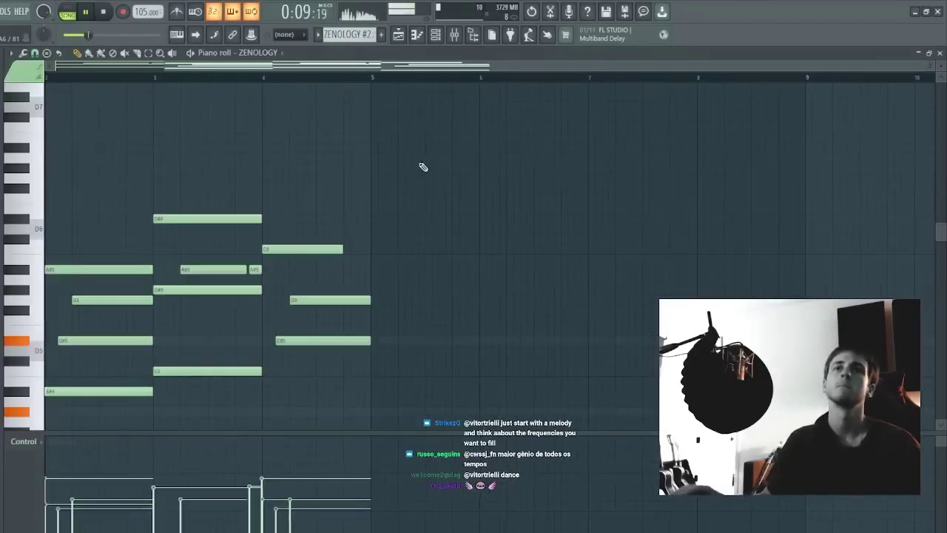
key("F7")
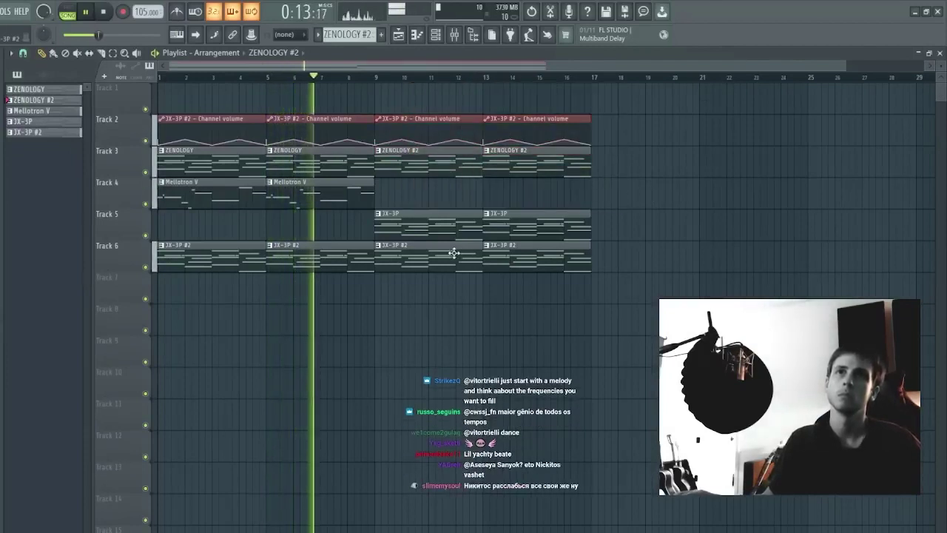
left_click_drag(407, 241, 609, 307)
left_click(423, 220)
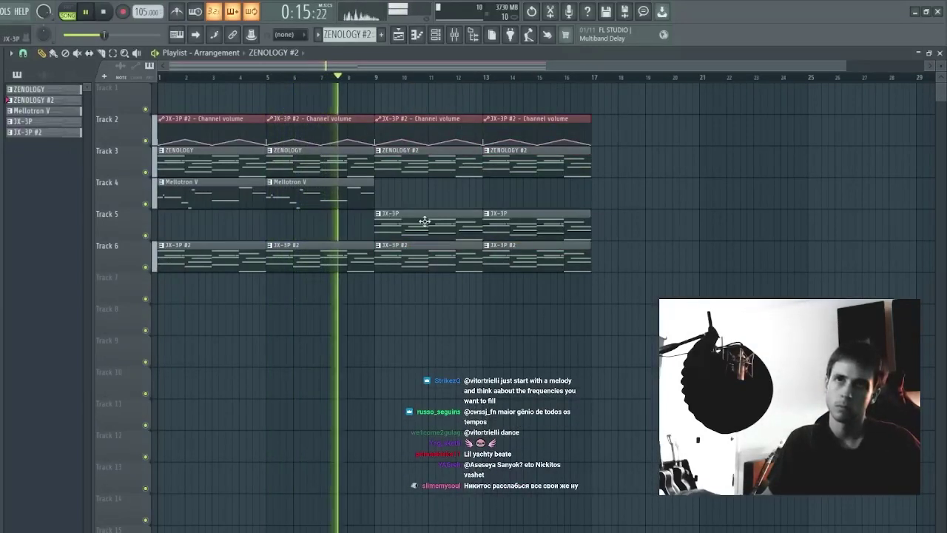
right_click(408, 254)
right_click(497, 255)
Step: Render the Mellotron V pattern to an audio clip and place it at bar 17 of Track 4
left_click_drag(380, 194, 196, 193)
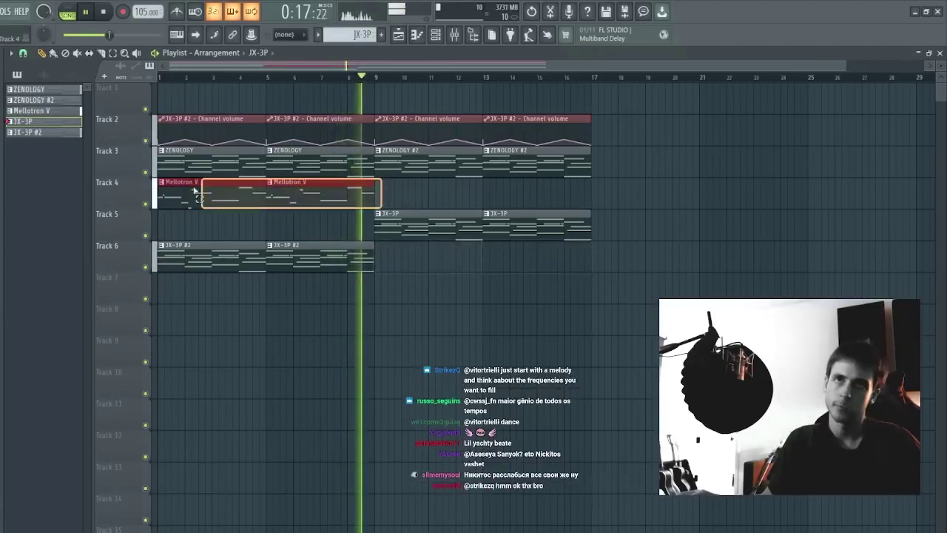
left_click(212, 191)
left_click(225, 193)
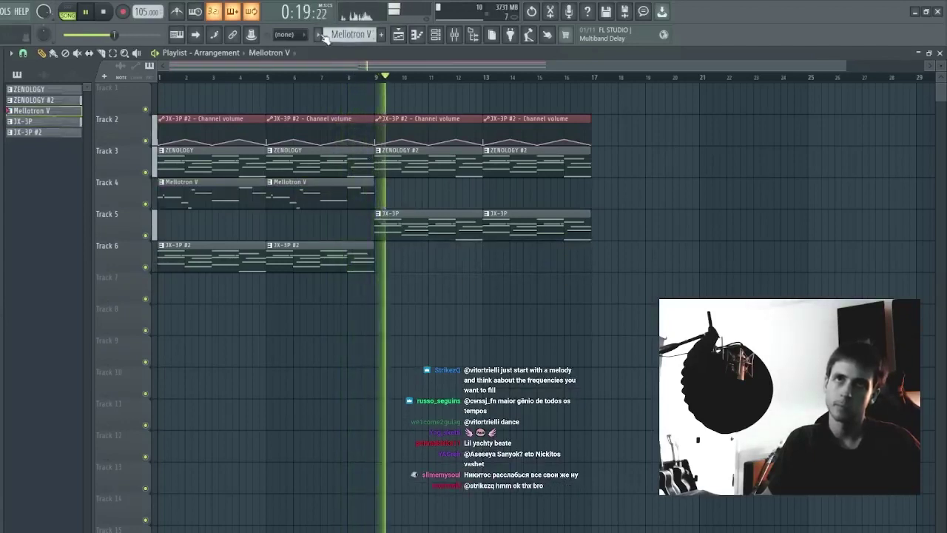
key("space")
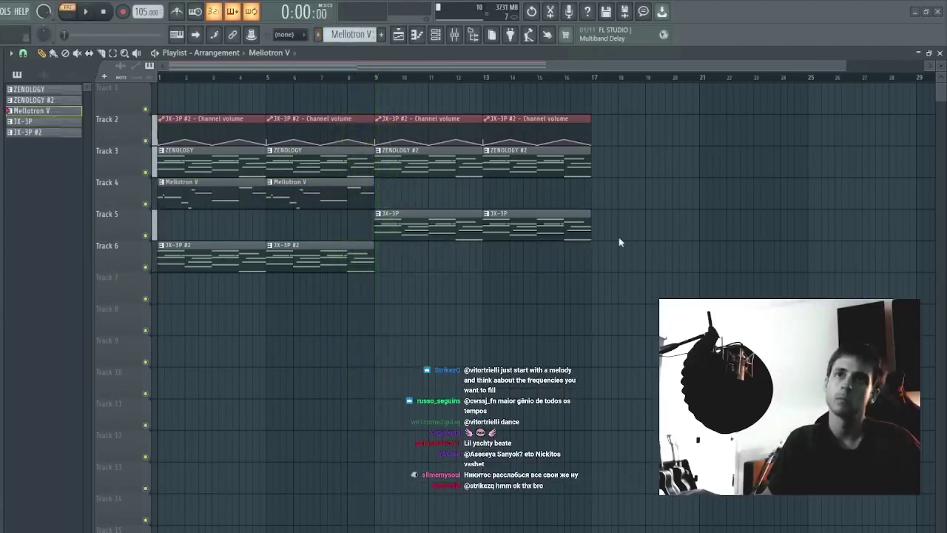
left_click(598, 195)
key("space")
Step: Reverse the Mellotron V #2 audio clip and restart playback
left_click(248, 294)
key("space")
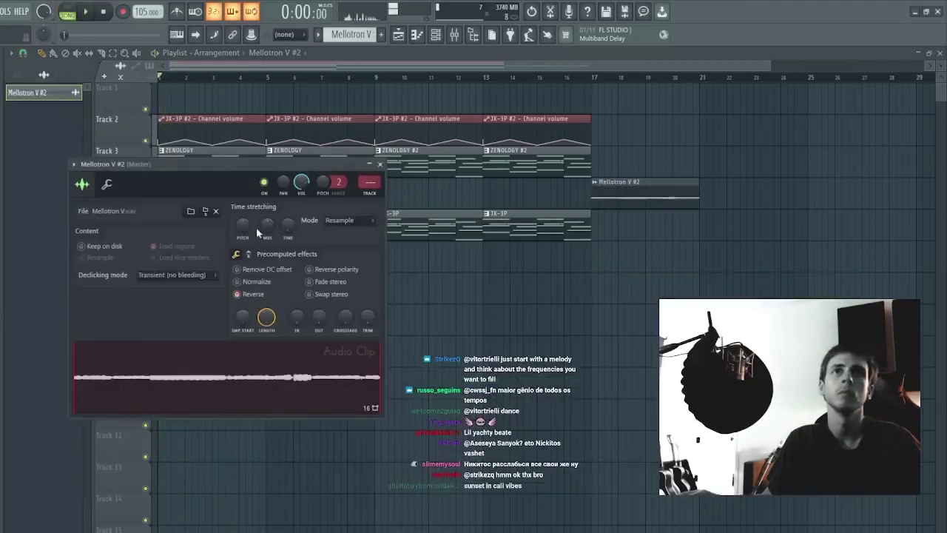
key("space")
Step: Try to duplicate the automation, ZENOLOGY #2 and JX-3P clips of bars 9 to 16
left_click_drag(548, 133, 435, 247)
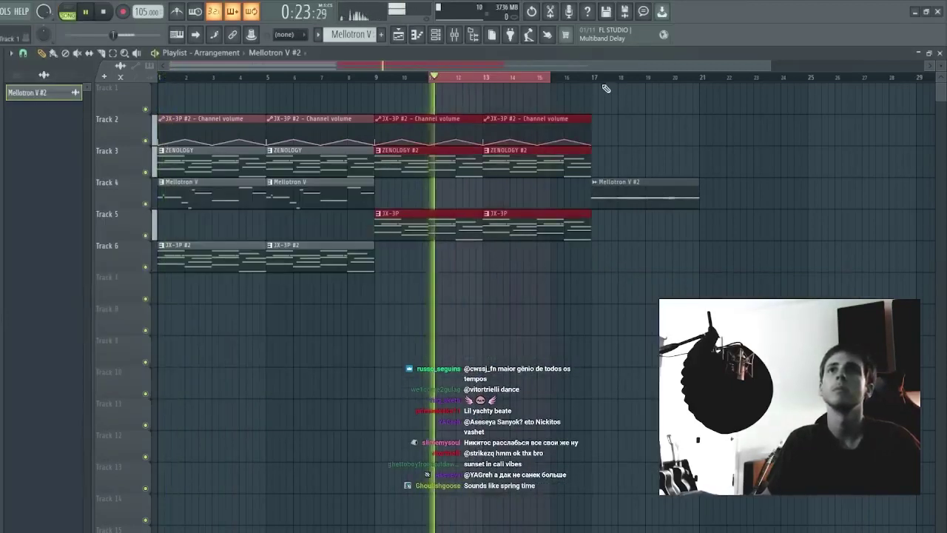
key("ctrl+b")
key("ctrl+z")
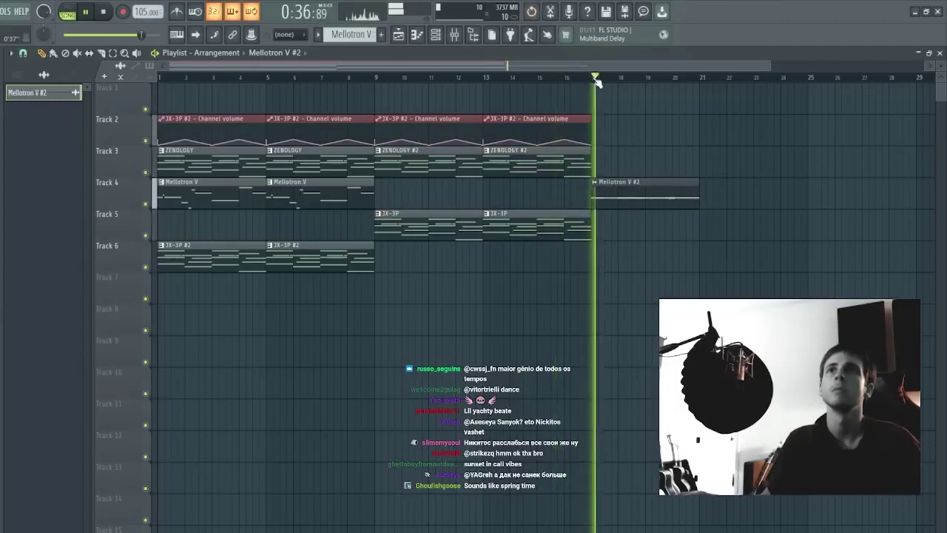
Step: Duplicate the JX-3P #2 clips on Track 6 through to bars 17 to 24 and remove the copies in bars 9 to 16
left_click_drag(567, 148, 237, 256)
key("ctrl+b")
right_click(672, 159)
left_click(512, 277, "ctrl")
key("ctrl+b")
key("ctrl+b")
right_click(433, 261)
right_click(542, 264)
key("space")
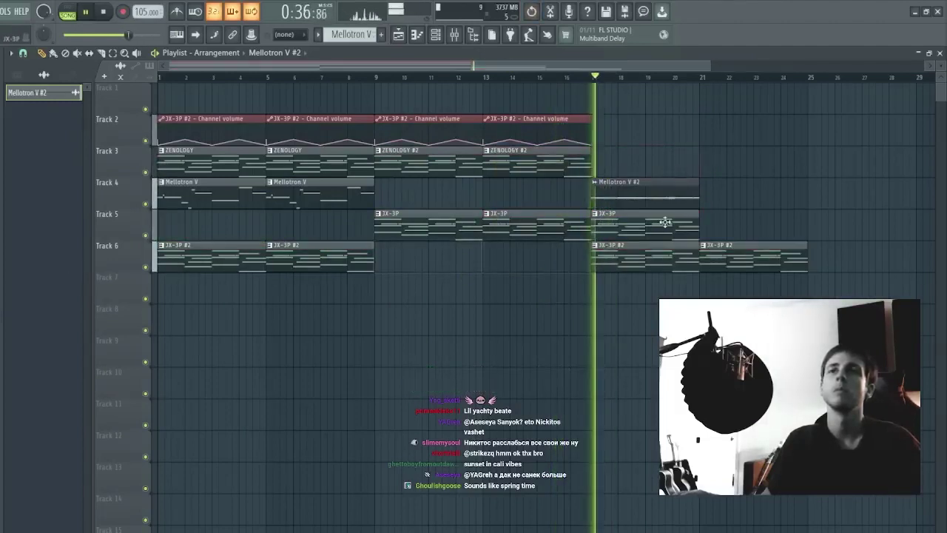
Step: Remove the JX-3P clip at bar 17 and the JX-3P #2 clip at bar 21
right_click(664, 223)
key("space")
key("space")
right_click(744, 244)
Step: Duplicate ZENOLOGY #2 to bar 17 on Track 3 and repeat the bar 17 clips of Tracks 3, 4 and 6 at bar 21
key("ctrl+b")
key("space")
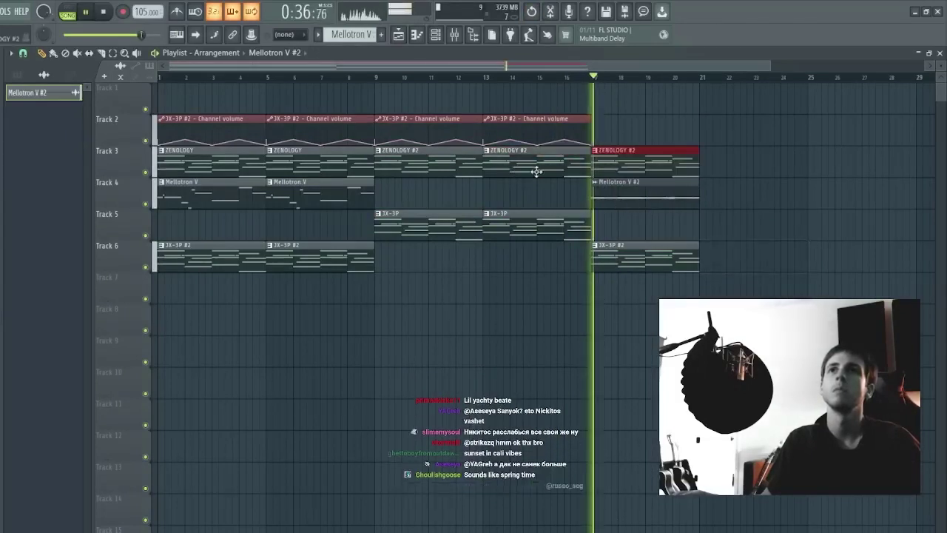
left_click_drag(727, 148, 641, 284)
key("ctrl+b")
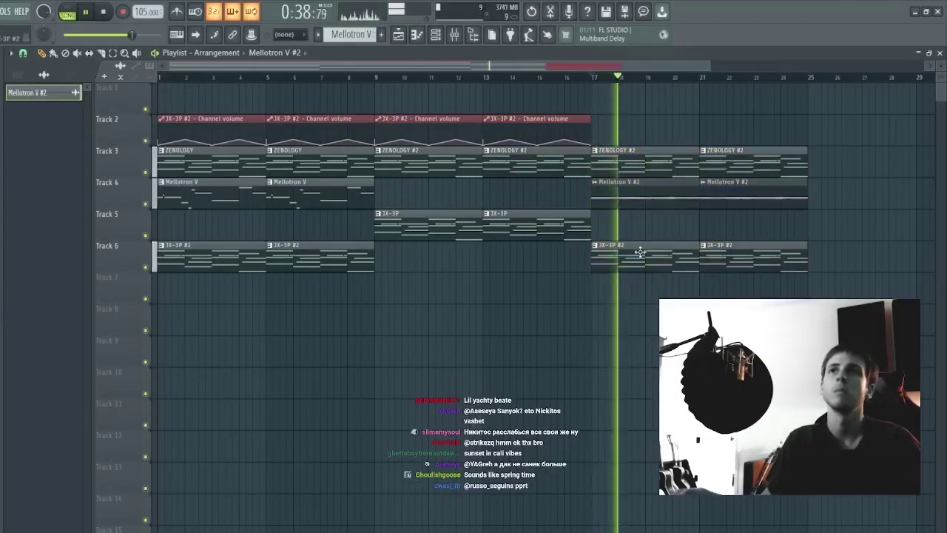
Step: Set the time stretching mode of the Mellotron V #2 audio clip to Stretch and lower its pitch
double_click(641, 194)
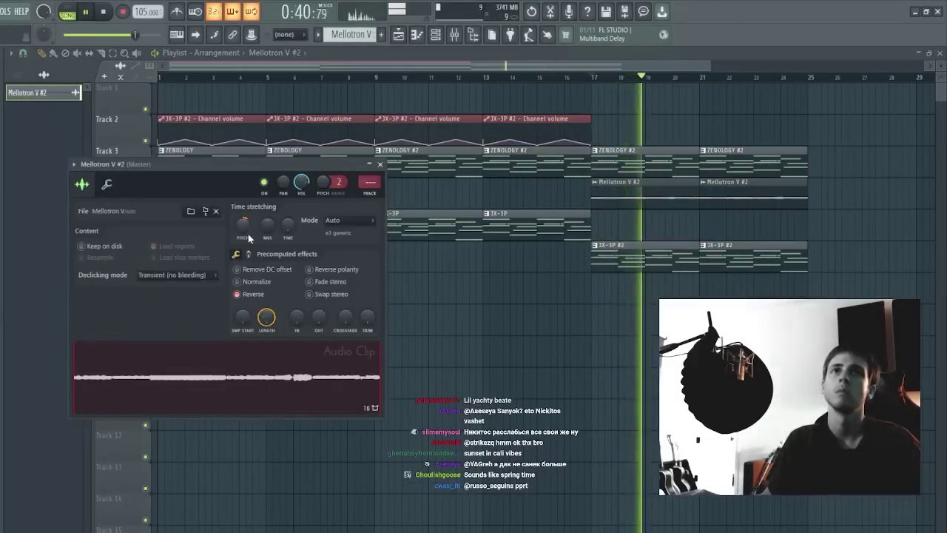
left_click(353, 223)
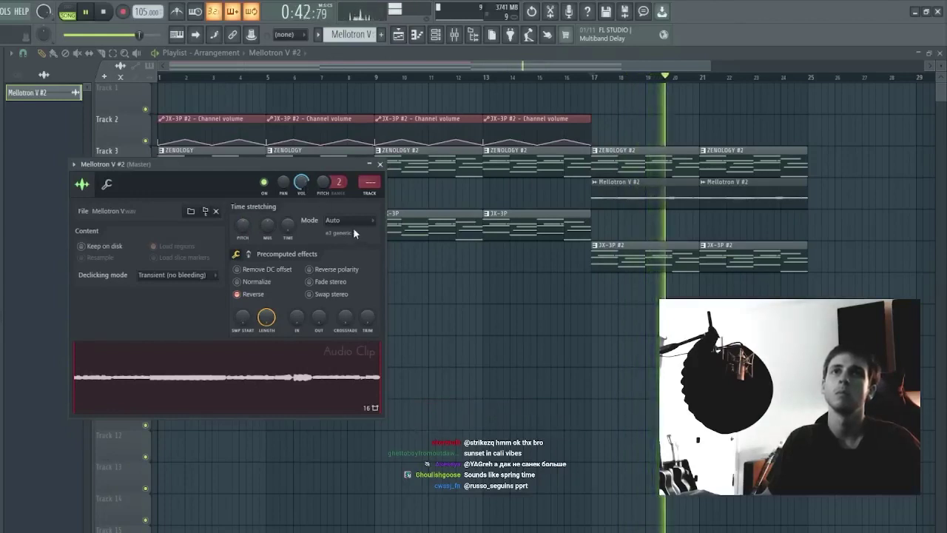
left_click(342, 241)
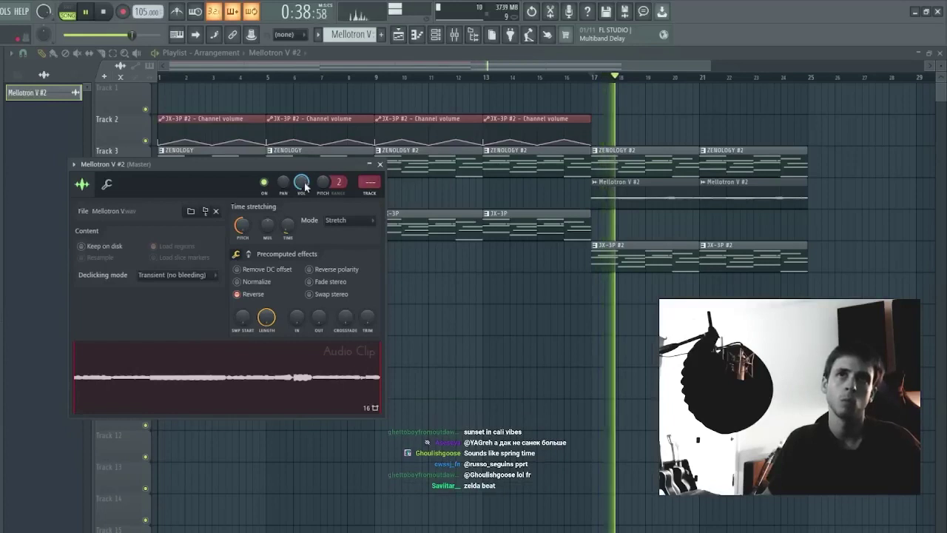
Step: Make the Mellotron V audio clip at bar 21 unique and reset its time-stretching pitch to the default
double_click(703, 184)
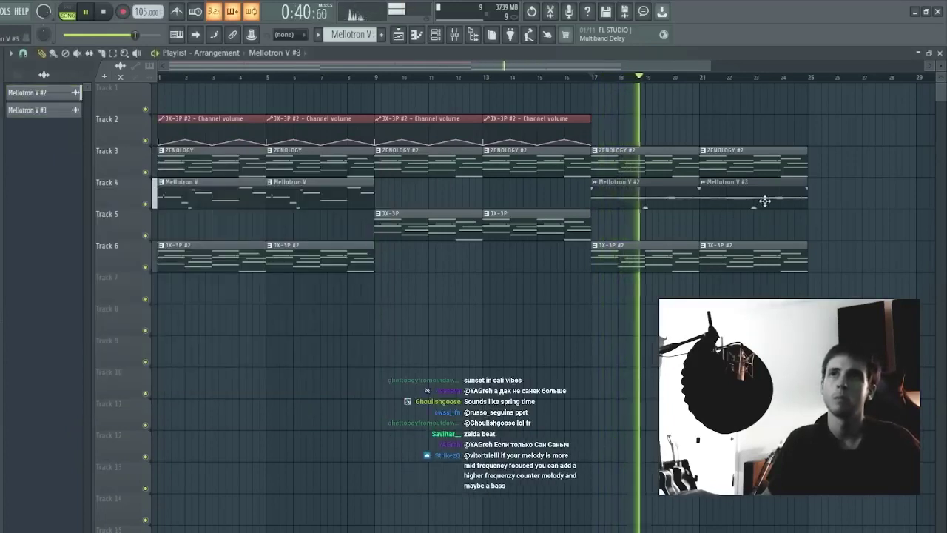
double_click(763, 203)
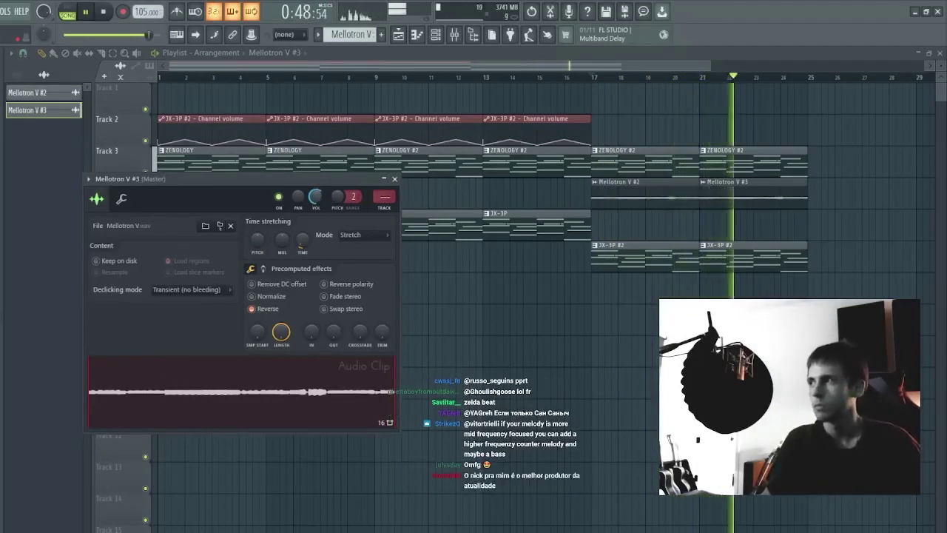
key("Escape")
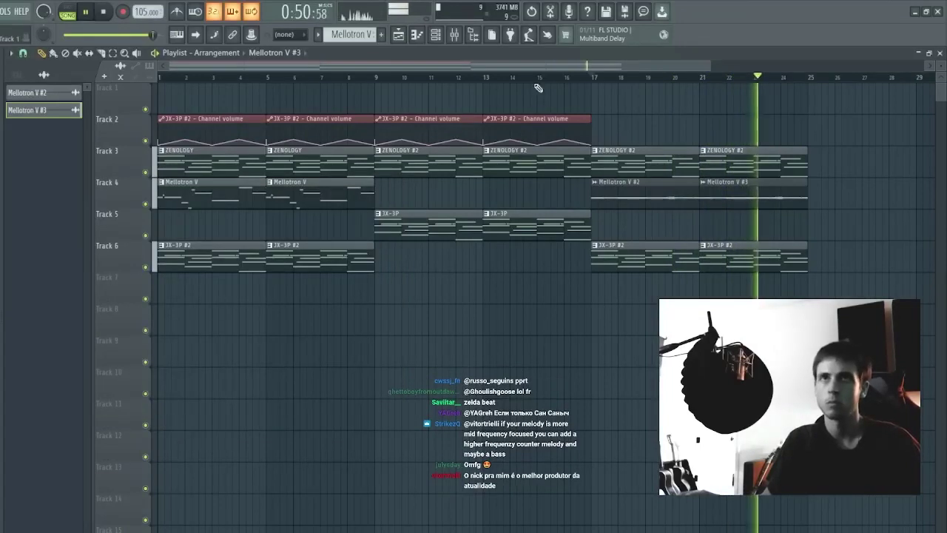
Step: Select the whole 24-bar arrangement and render the Master mixer track to an audio clip on Track 1
scroll(546, 81, "down", 3)
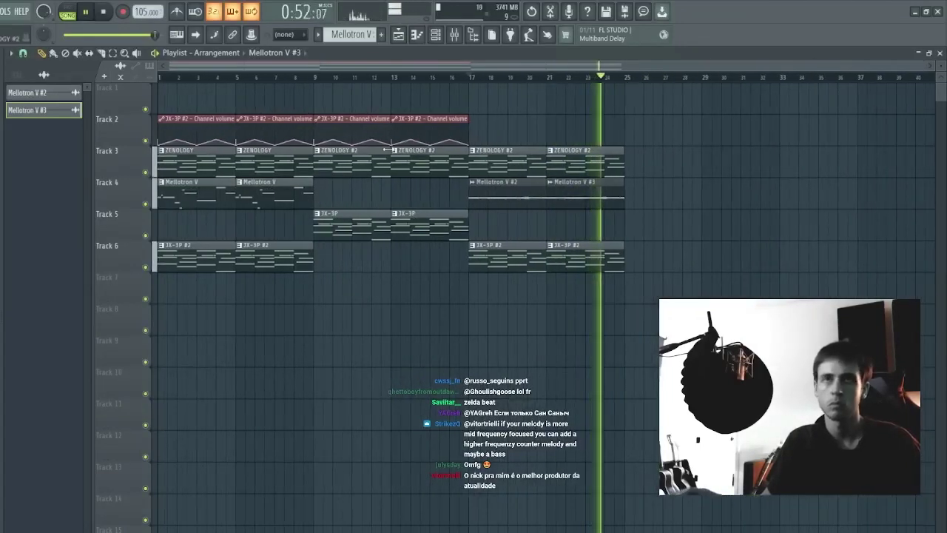
left_click(451, 35)
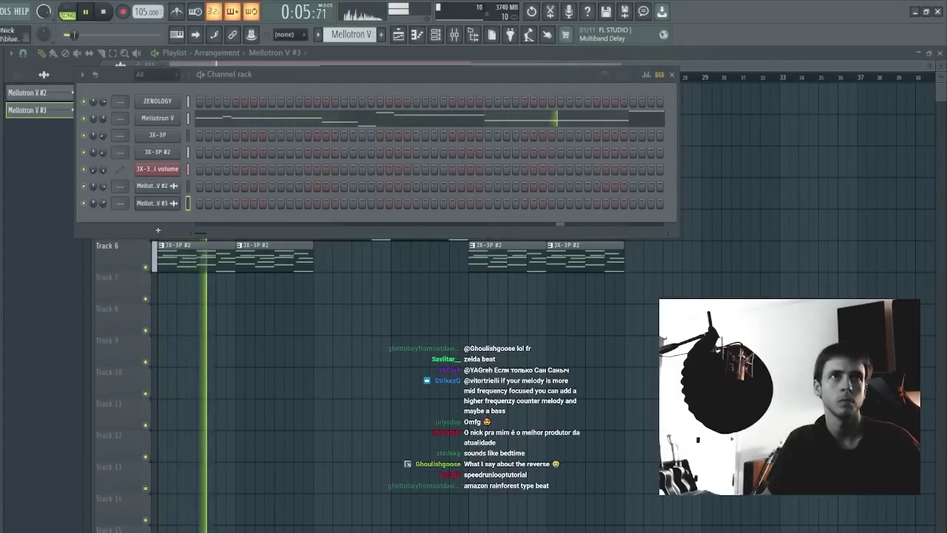
key("F6")
key("ctrl+a")
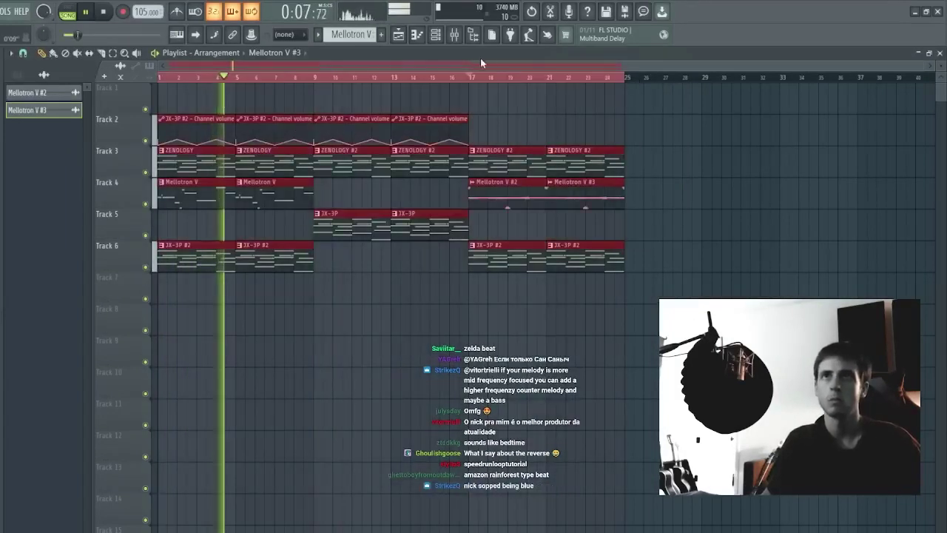
left_click(454, 37)
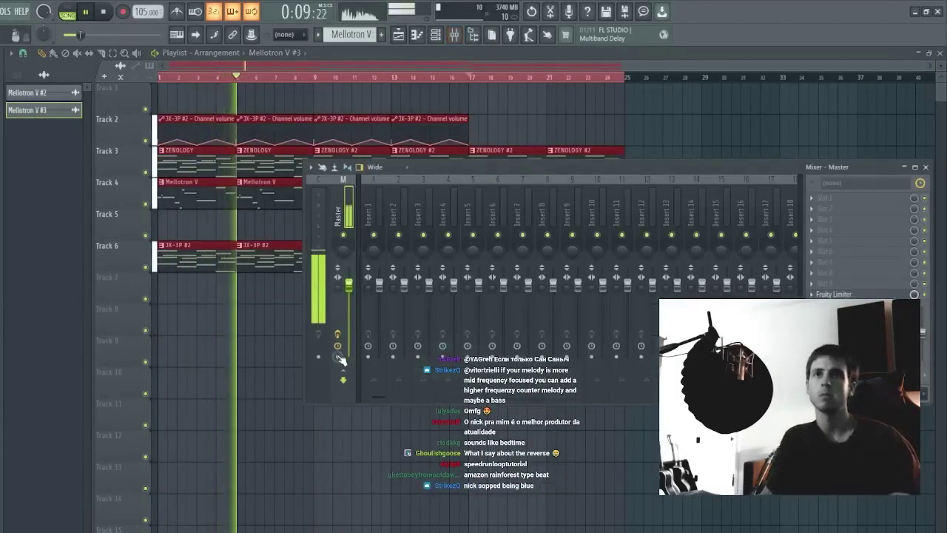
key("space")
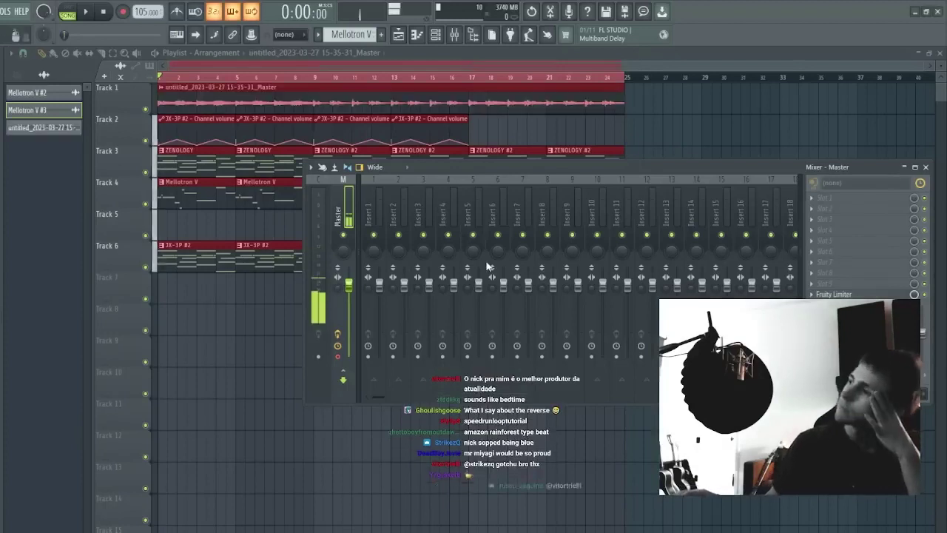
Step: Place the rendered Master audio clip on Track 9 starting at bar 1, solo that track and start playback
left_click(435, 35)
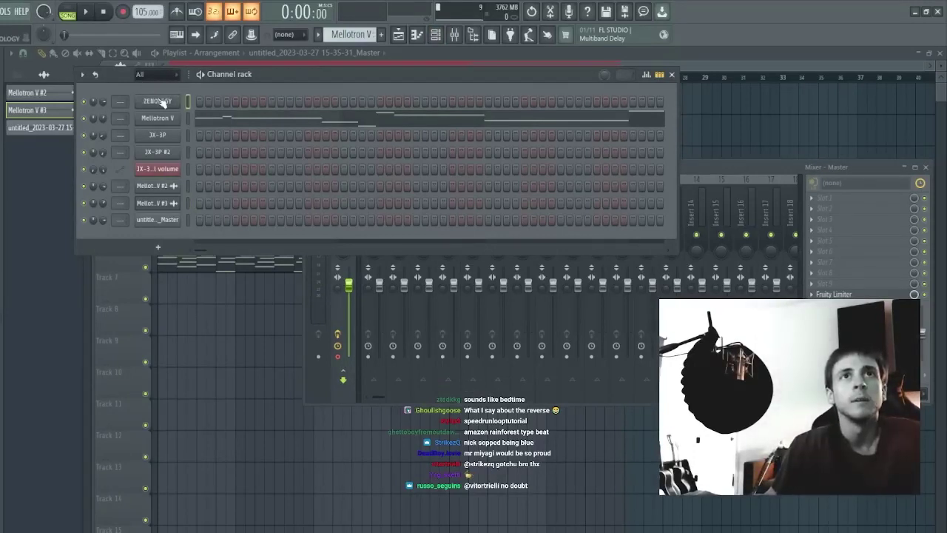
left_click(207, 352)
left_click_drag(256, 353, 165, 353)
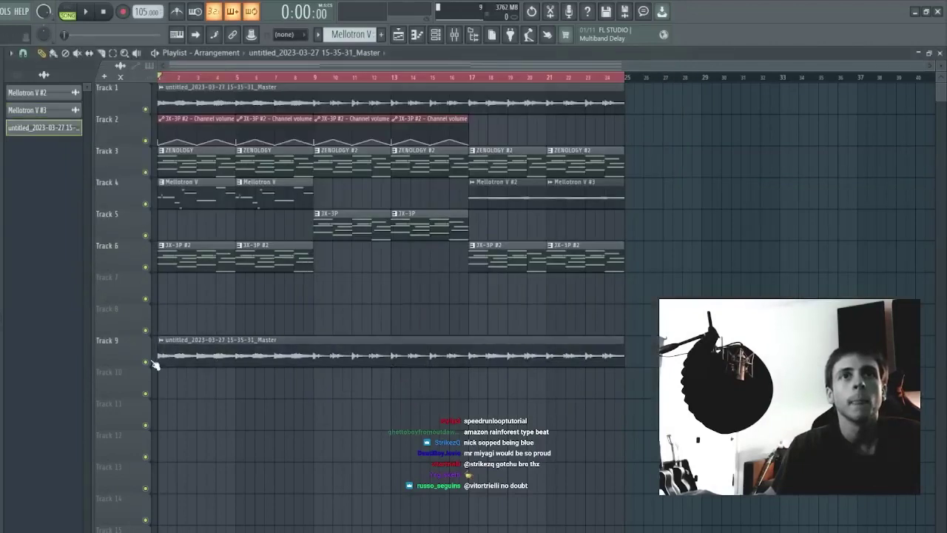
right_click(145, 361)
key("space")
Step: Set the rendered Master clip's time stretching mode to Stretch, adjust its pitch, and set the project tempo to 69 BPM
double_click(173, 350)
left_click_drag(353, 212, 353, 204)
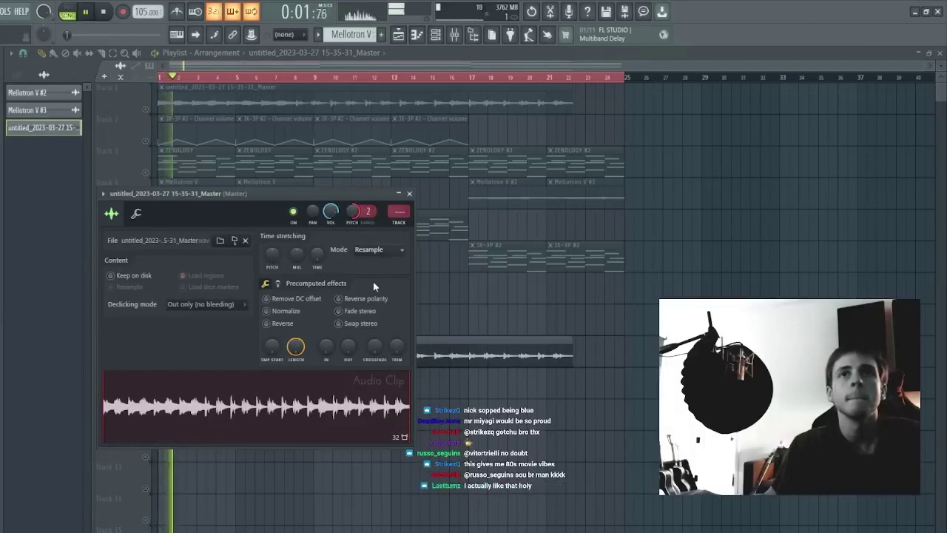
left_click(354, 214, "alt")
key("space")
key("space")
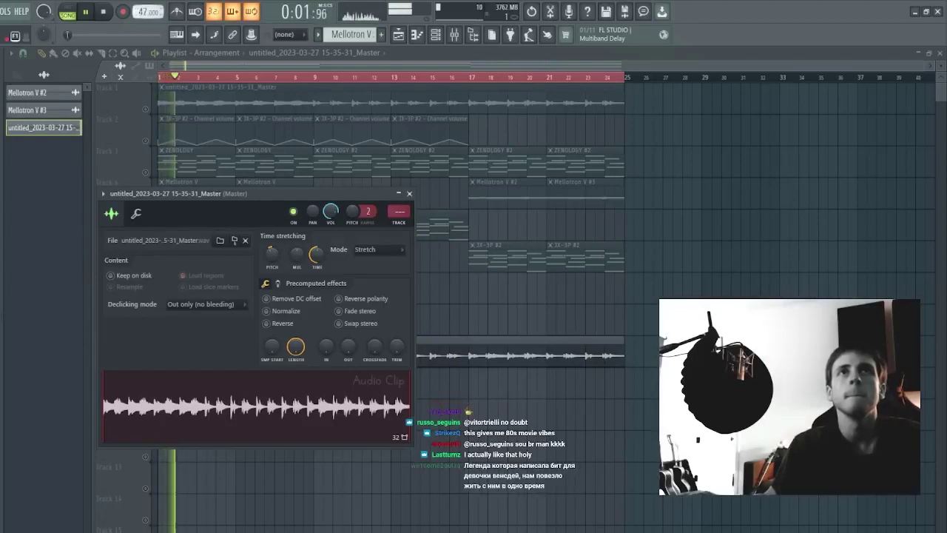
left_click(410, 194)
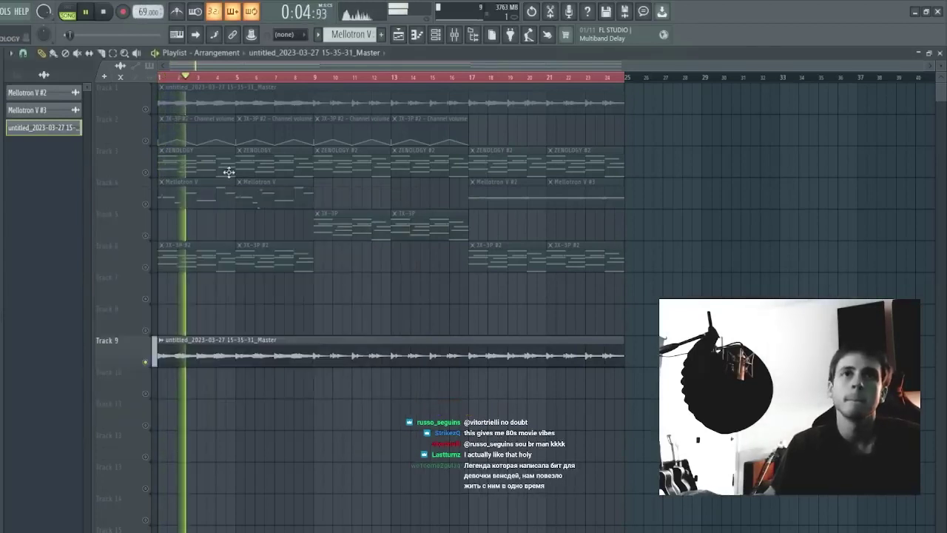
Step: Slice the Track 9 clip at bar 4, delete the first part and move the remaining audio to bar 1
left_click(182, 76)
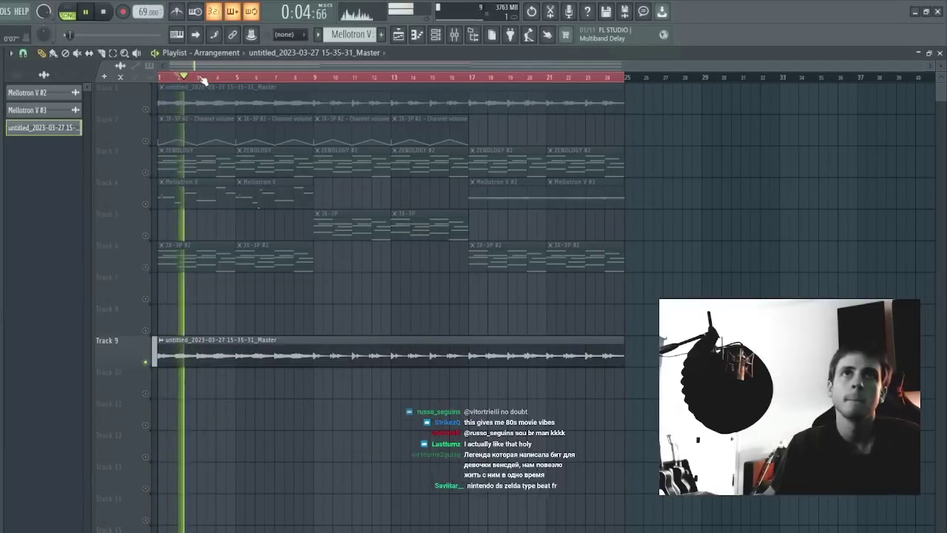
left_click(201, 77)
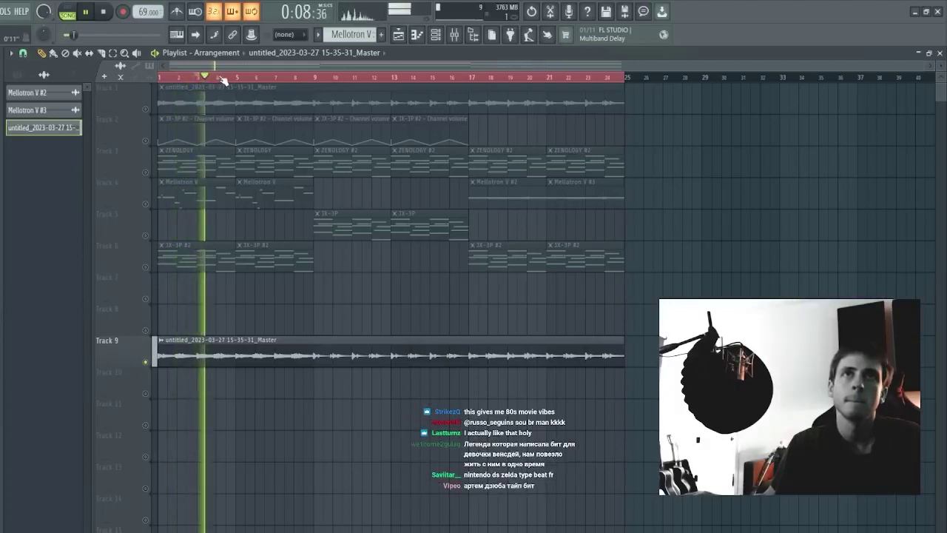
left_click(218, 77)
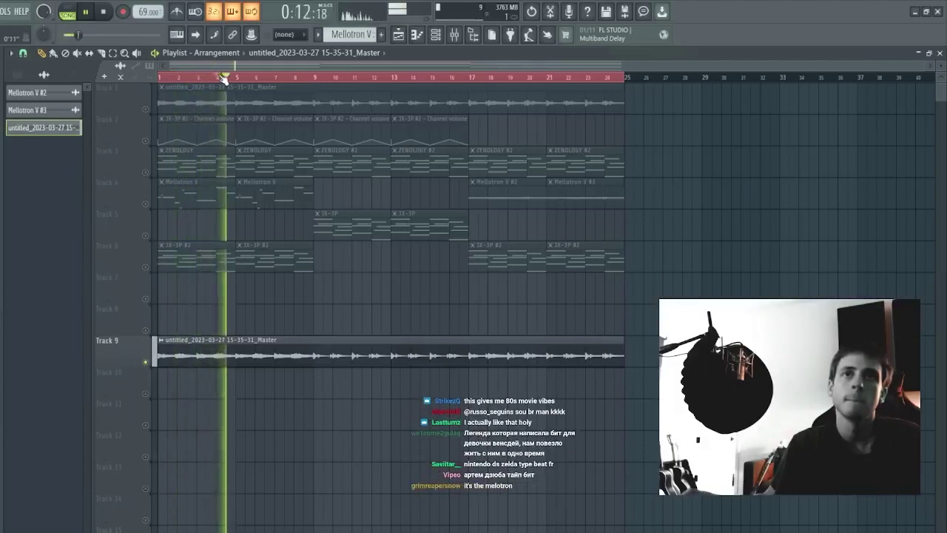
left_click(224, 78)
key("c")
left_click(226, 345)
key("p")
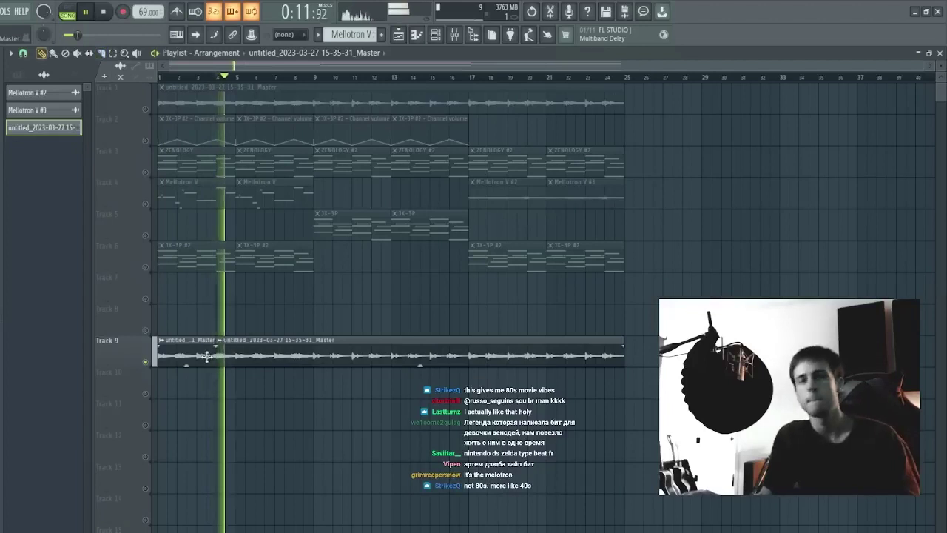
right_click(206, 357)
left_click_drag(245, 353, 127, 349)
key("space")
key("space")
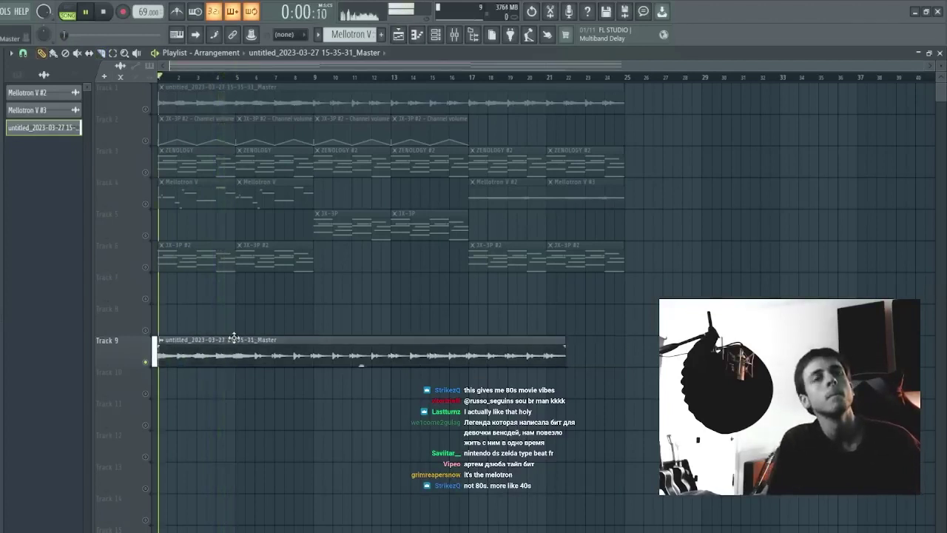
Step: Set the tempo to 140 BPM with the metronome on, and cut bars 3 and 4 out of the Track 9 clip
double_click(235, 340)
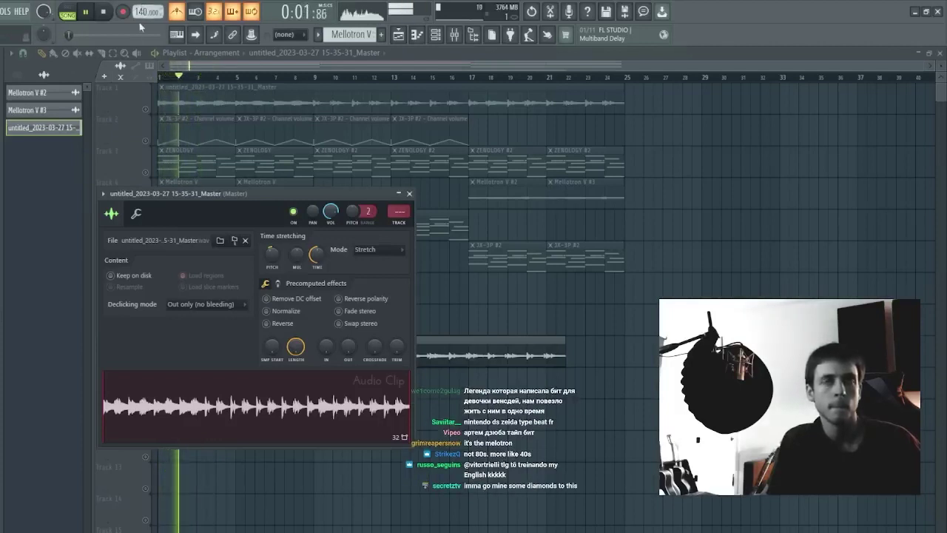
key("Escape")
key("c")
left_click(210, 355)
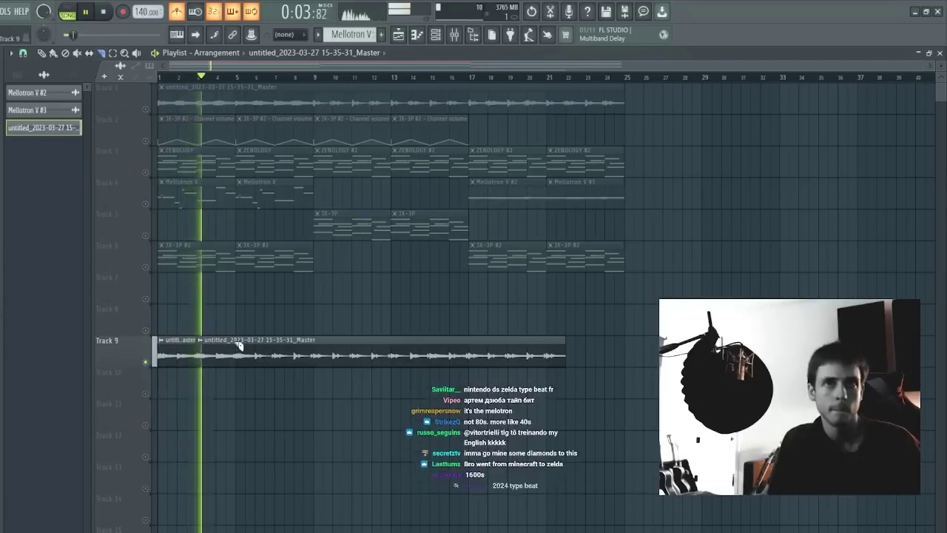
right_click(239, 346)
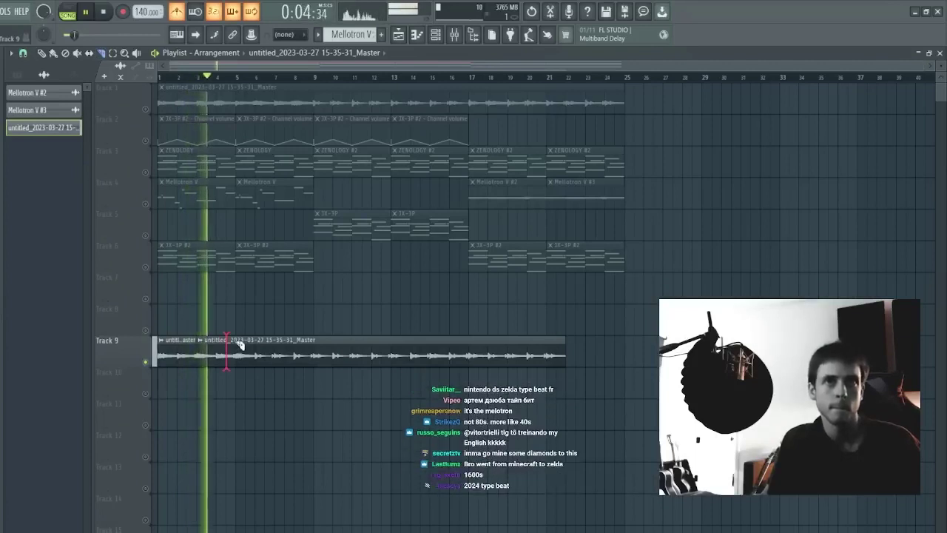
Step: Slice the remaining Track 9 audio at bars 9, 11 and 13
left_click(238, 78)
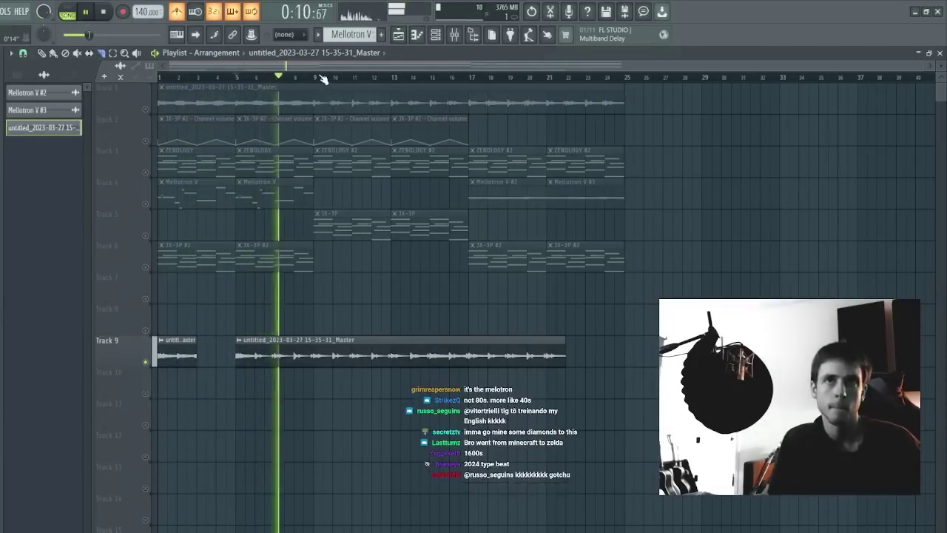
left_click(318, 358)
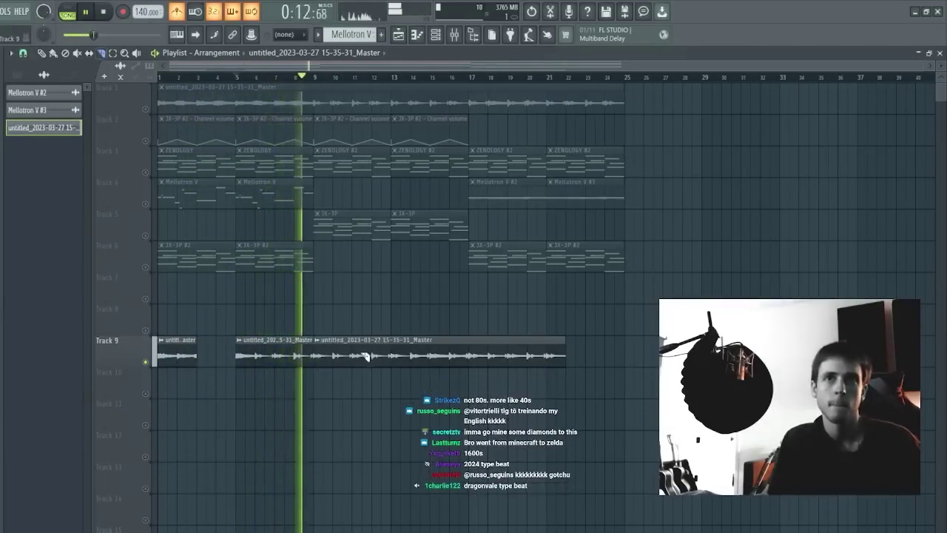
left_click(358, 350)
left_click(398, 350)
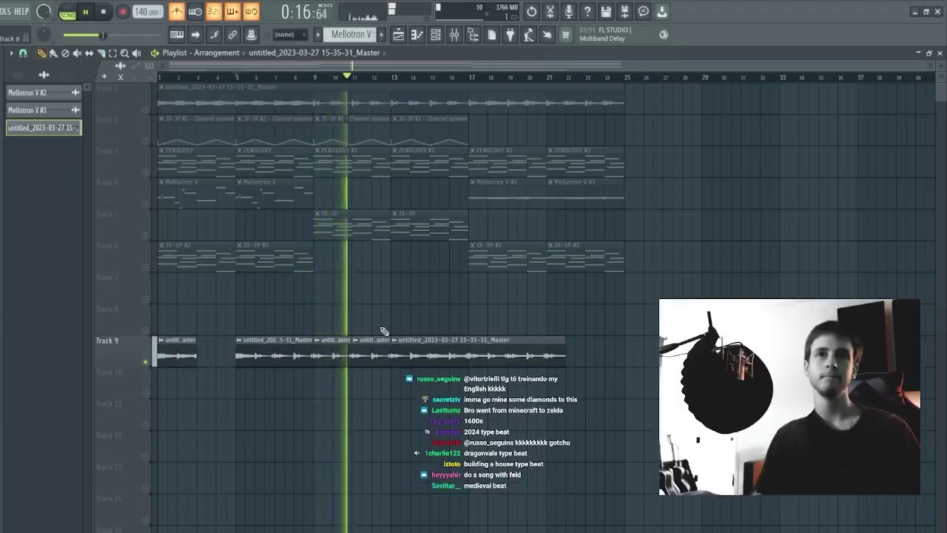
Step: Move the Track 9 slice from bar 5 to bar 3, split it at bar 5 and delete the part after the cut
left_click(242, 76)
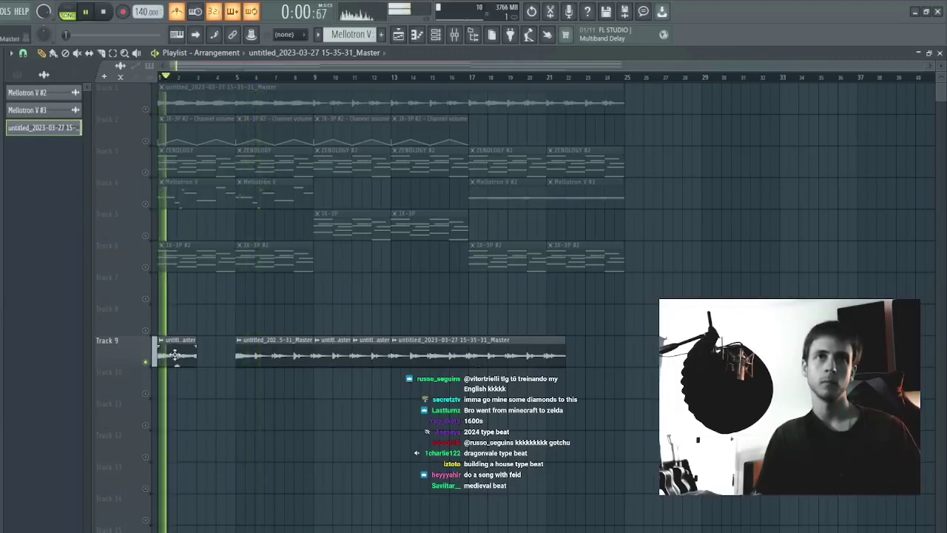
left_click_drag(253, 349, 213, 349)
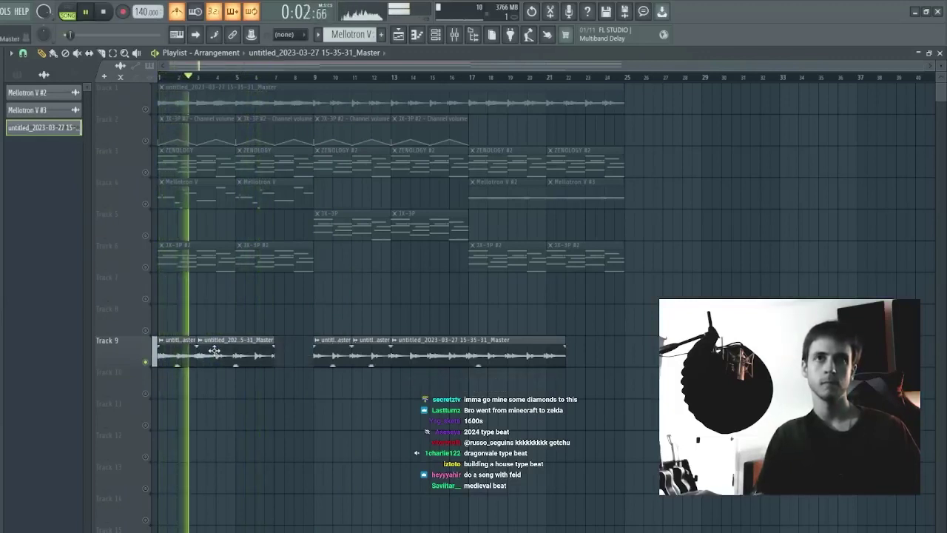
key("c")
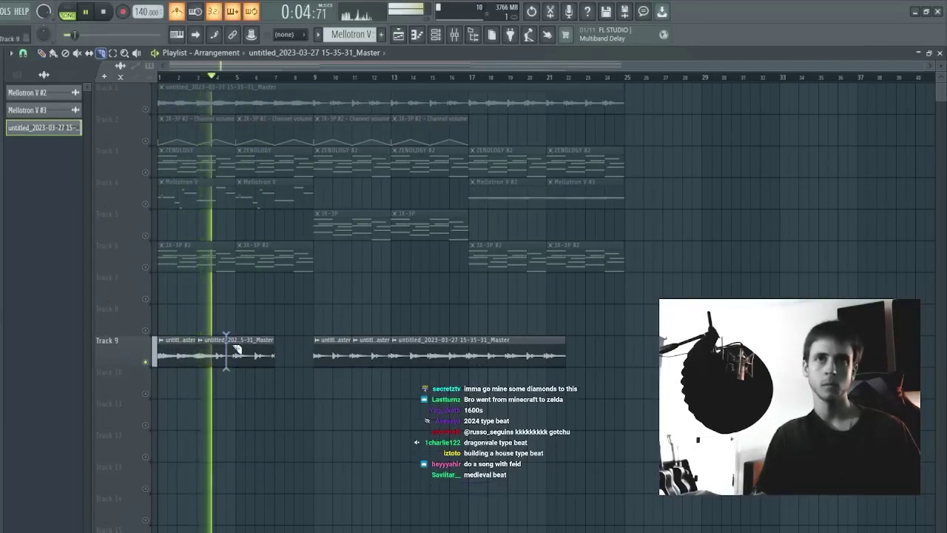
left_click(237, 348)
key("p")
right_click(262, 349)
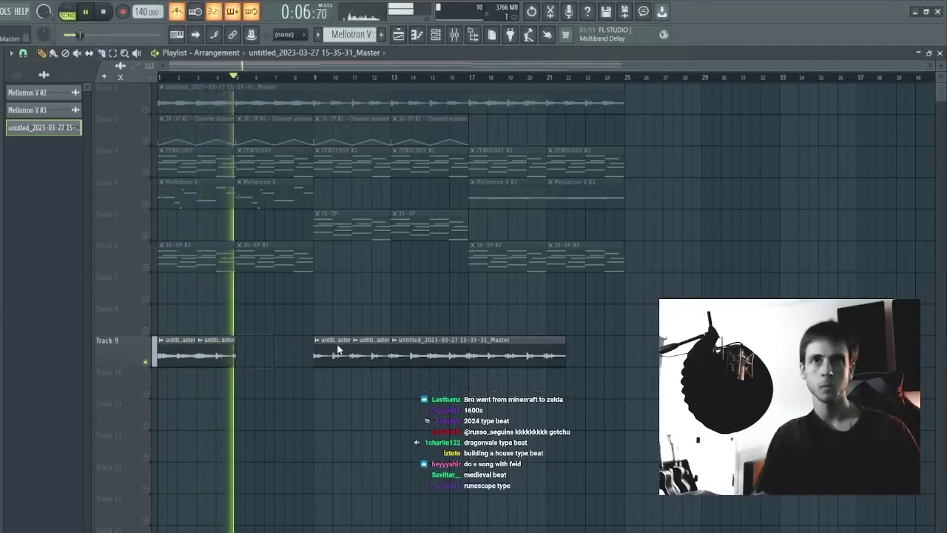
Step: Repeat the two Track 9 slices from bars 1 to 4 at bar 5 and clear the selection
left_click_drag(228, 333, 184, 369)
key("ctrl+b")
key("ctrl+d")
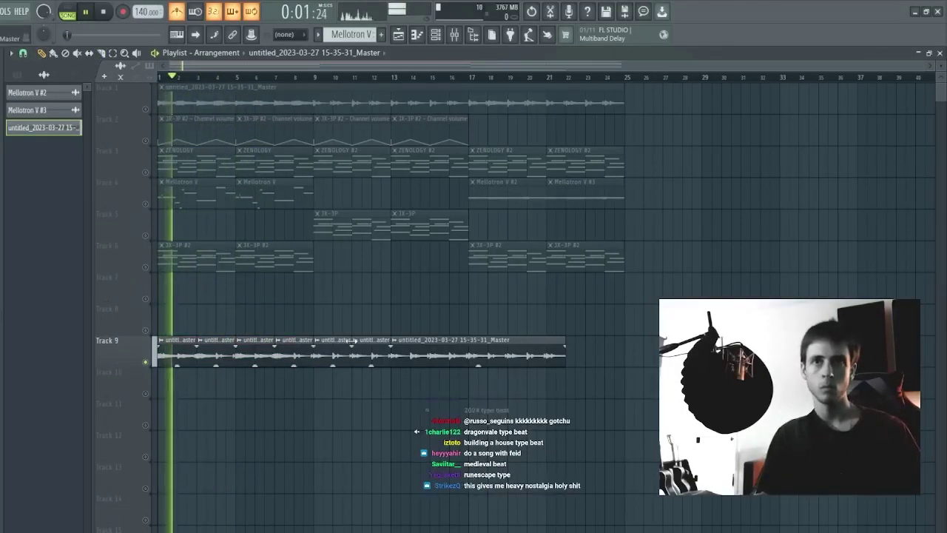
left_click_drag(340, 330, 389, 383)
key("ctrl+d")
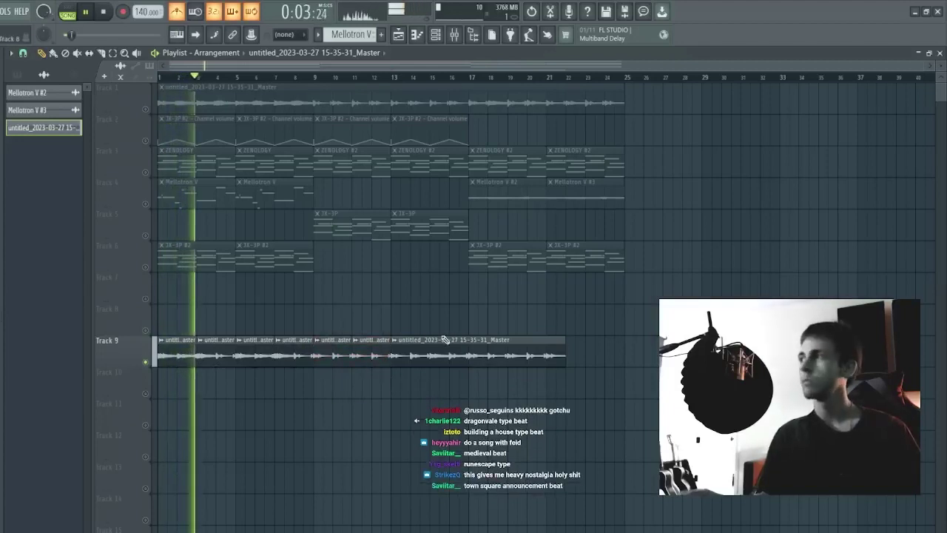
Step: Normalize the rendered Master audio clip in its channel settings
double_click(412, 343)
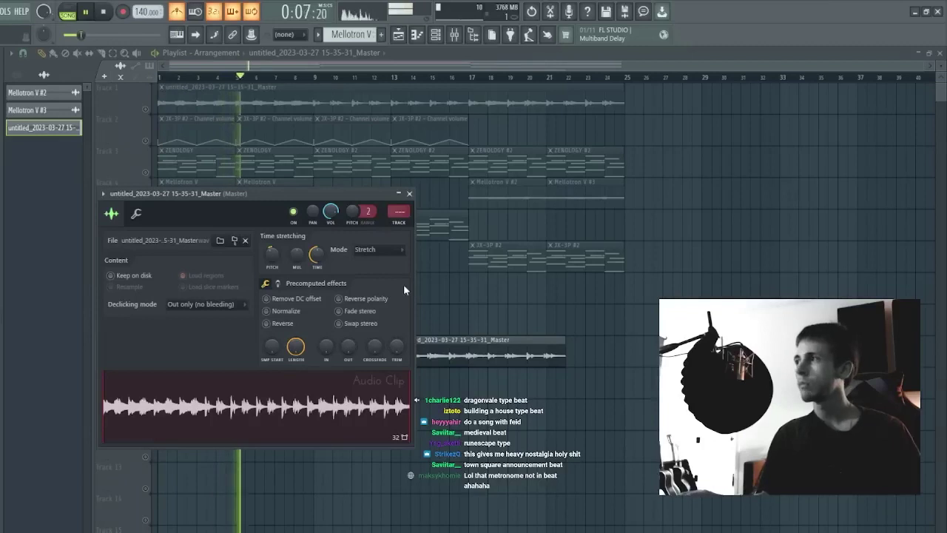
left_click(267, 311)
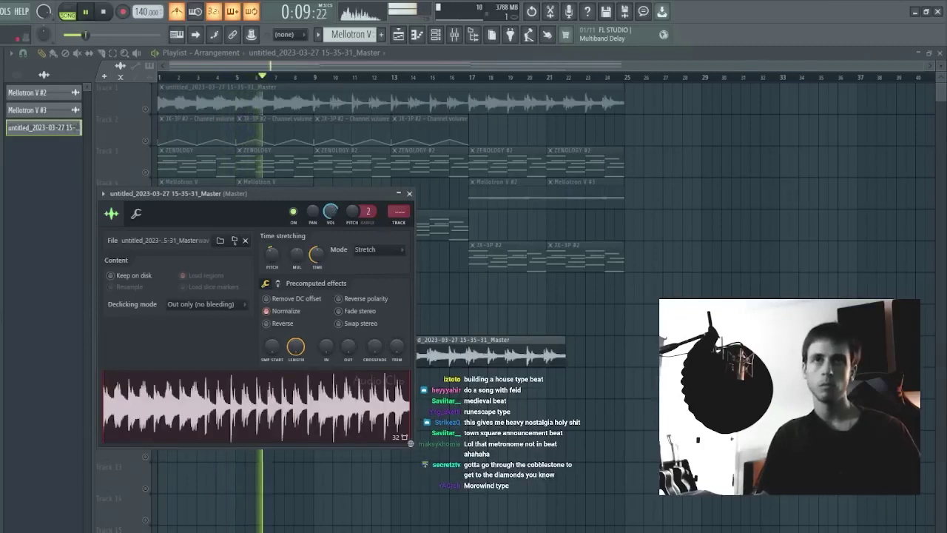
key("Escape")
double_click(361, 348)
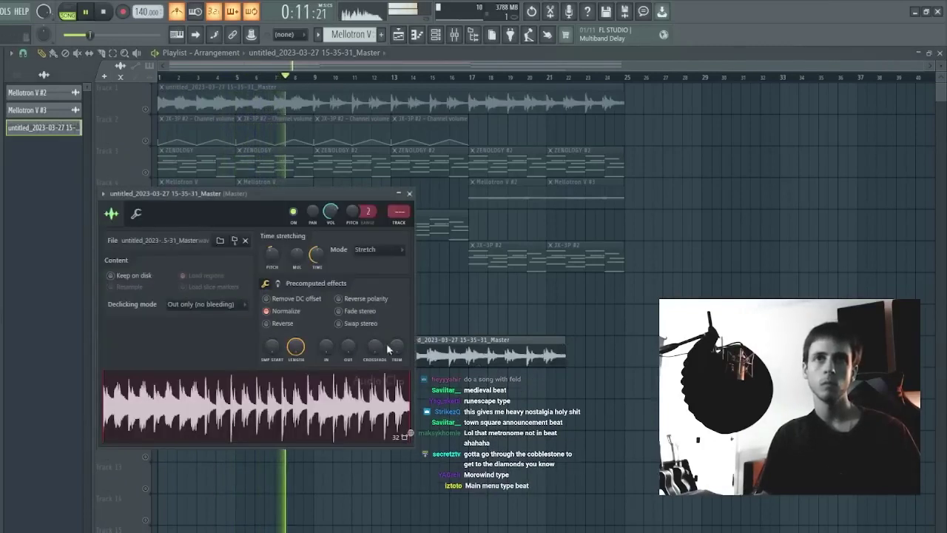
key("Escape")
double_click(345, 350)
key("Escape")
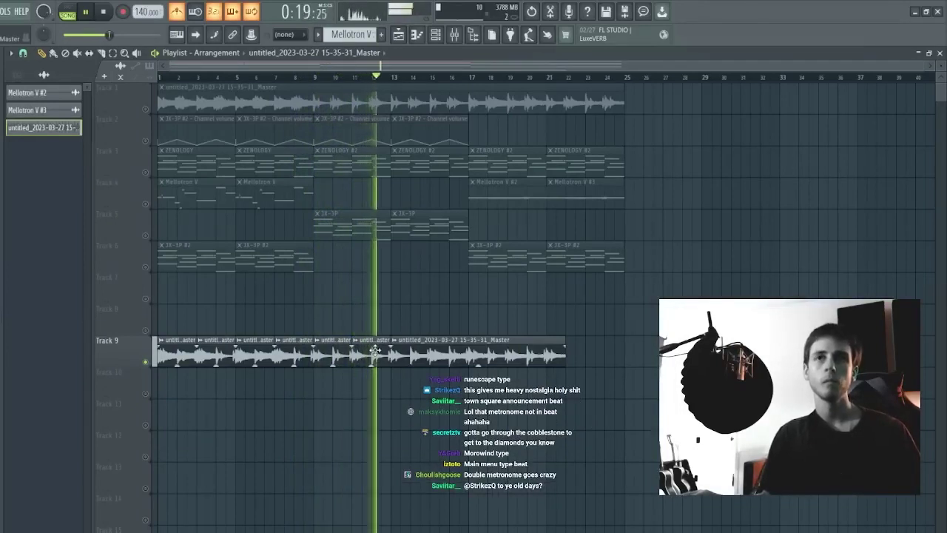
Step: Try deleting the Track 9 slice at bar 11 and restore it
right_click(373, 354)
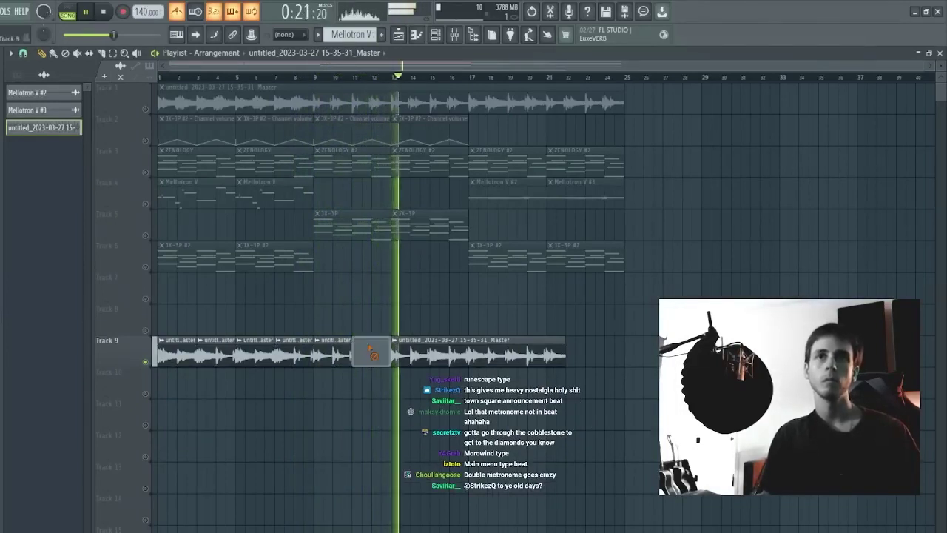
right_click(348, 362)
key("ctrl+z")
Step: Slice the last Track 9 clip at bars 15, 17, 19 and 21, and delete the remainder after bar 21
key("c")
left_click_drag(461, 323, 469, 367)
left_click_drag(435, 305, 424, 369)
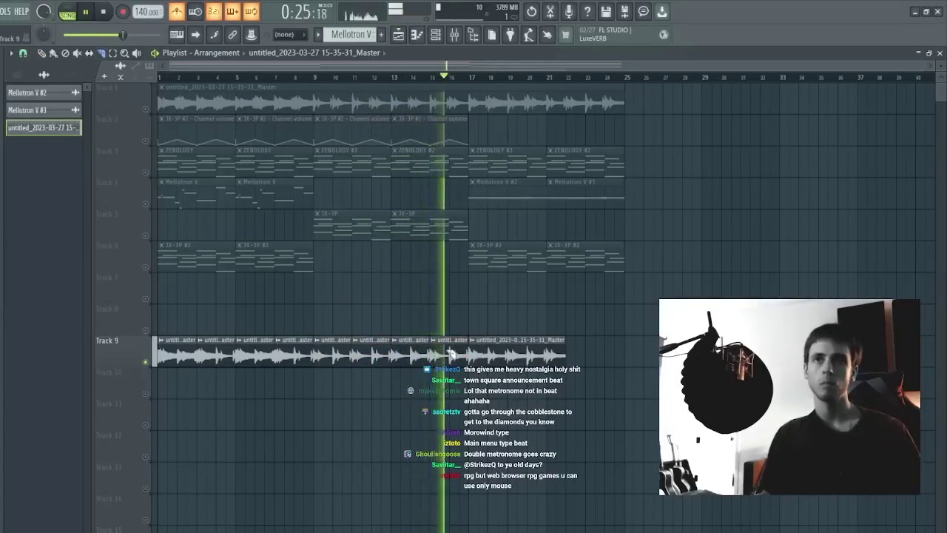
left_click_drag(509, 329, 510, 367)
left_click_drag(549, 332, 548, 367)
right_click(559, 349)
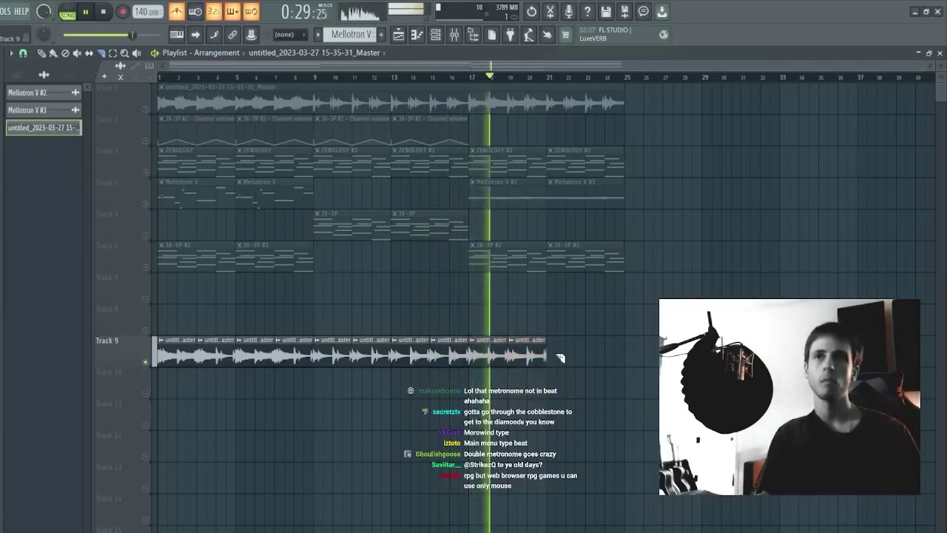
Step: Try repeating the two Track 9 slices from bar 17 at bar 21
left_click_drag(557, 304, 494, 380)
key("ctrl+b")
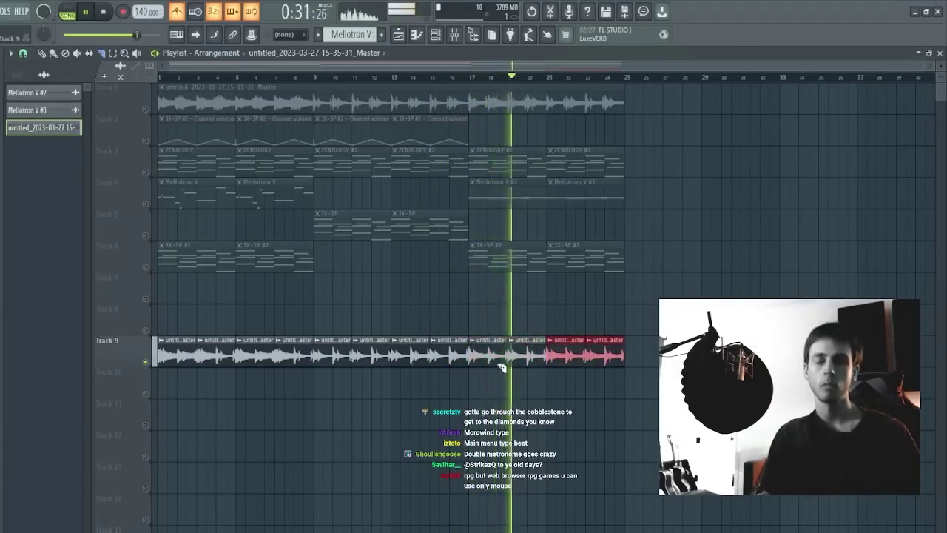
key("Delete")
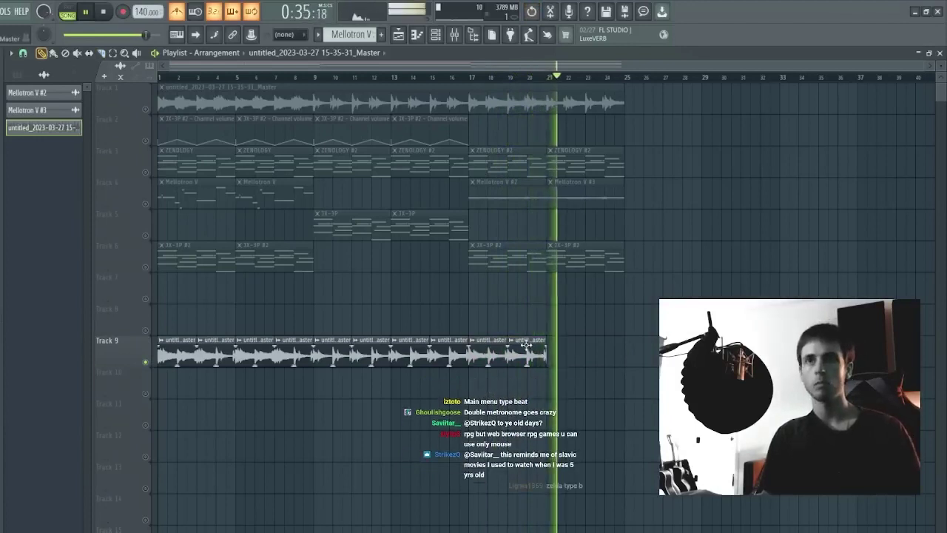
Step: Extend the last Track 9 clip, slice it at bar 21 and trim the new slice to end at about bar 22.5
left_click_drag(545, 343, 856, 345)
key("c")
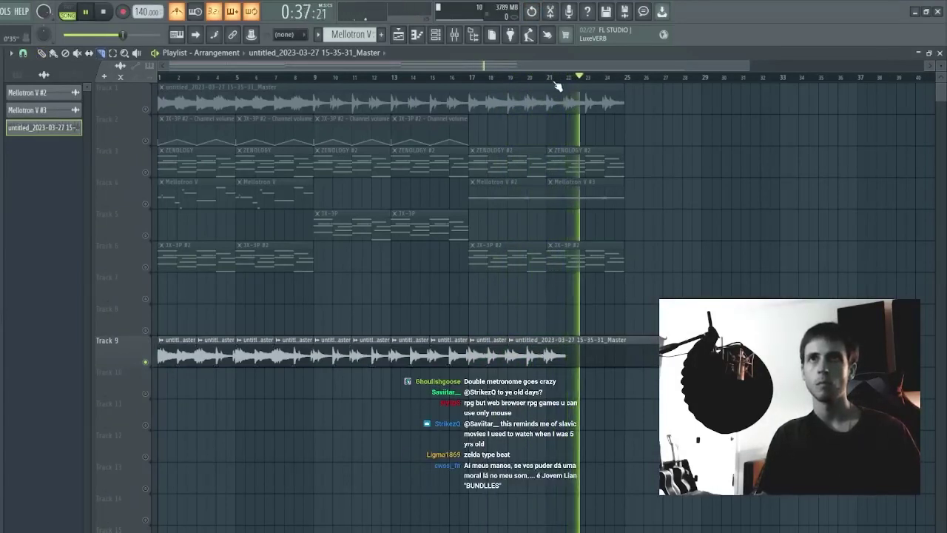
left_click(548, 77)
left_click(555, 344)
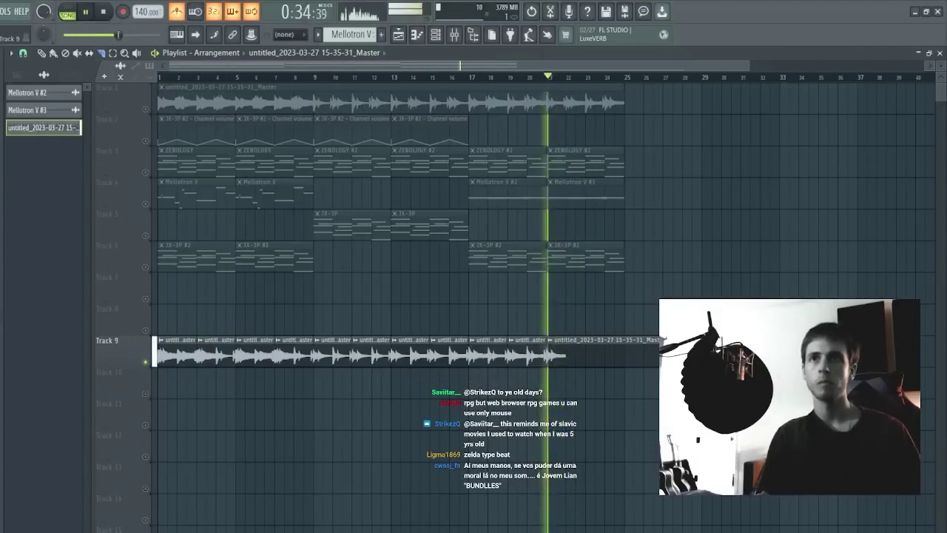
left_click_drag(657, 344, 579, 355)
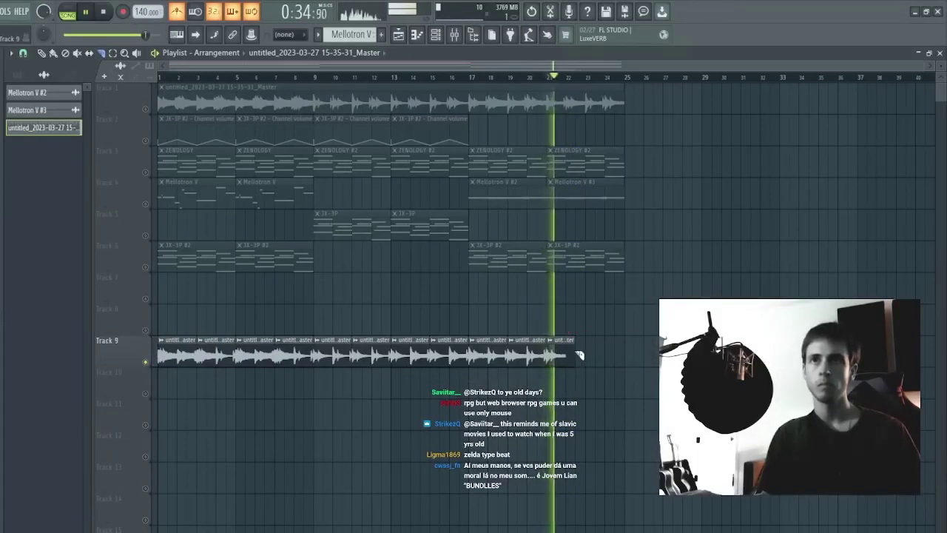
Step: Duplicate the slices at the end of Track 9 and delete the copies from bar 23 onward
left_click_drag(488, 300, 633, 353)
key("ctrl+b")
key("ctrl+d")
key("Delete")
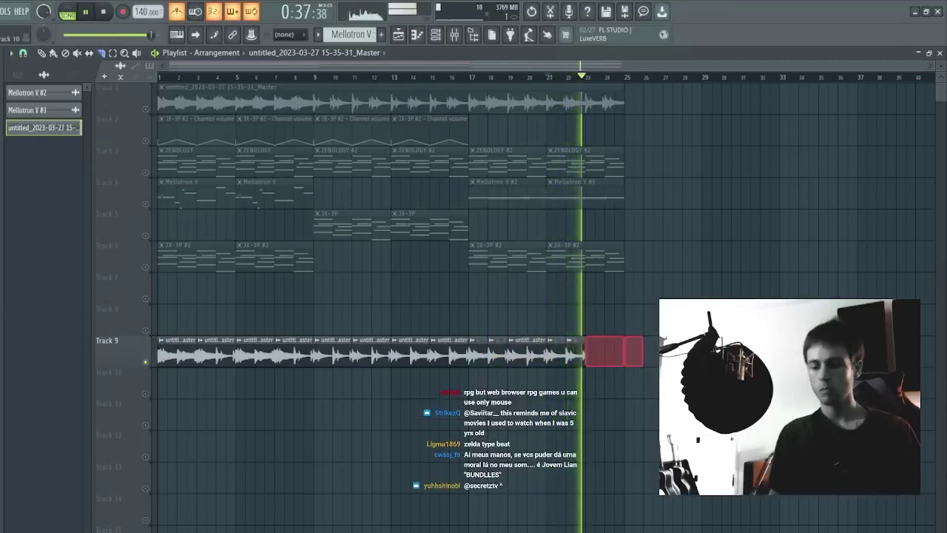
Step: Duplicate the Track 9 slices at bars 21 to 23 to fill the loop up to bar 25, and replay from the start
left_click(548, 77)
left_click_drag(501, 305, 591, 355)
key("ctrl+d")
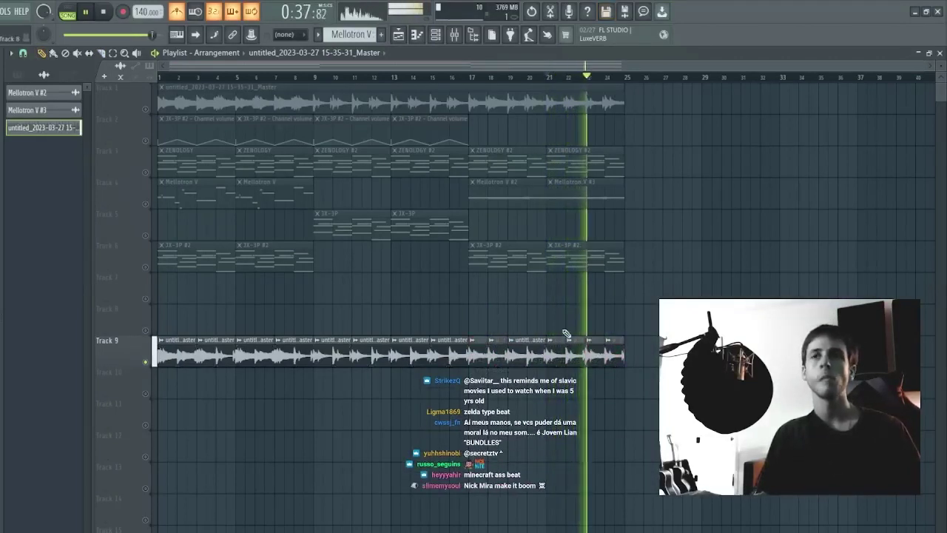
key("space")
key("space")
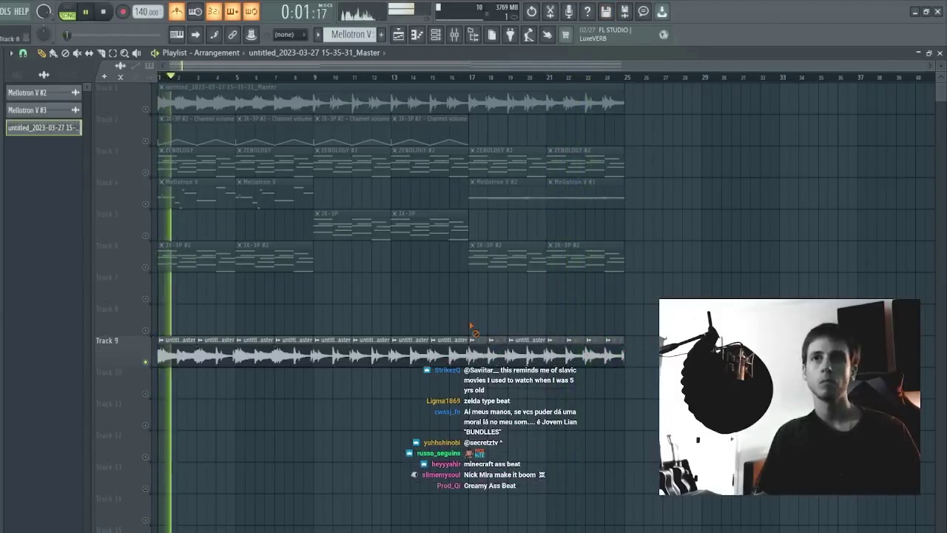
Step: Try removing Track 9 slices from the end of the loop, and undo the deletions
right_click(474, 341)
key("ctrl+z")
right_click(557, 348)
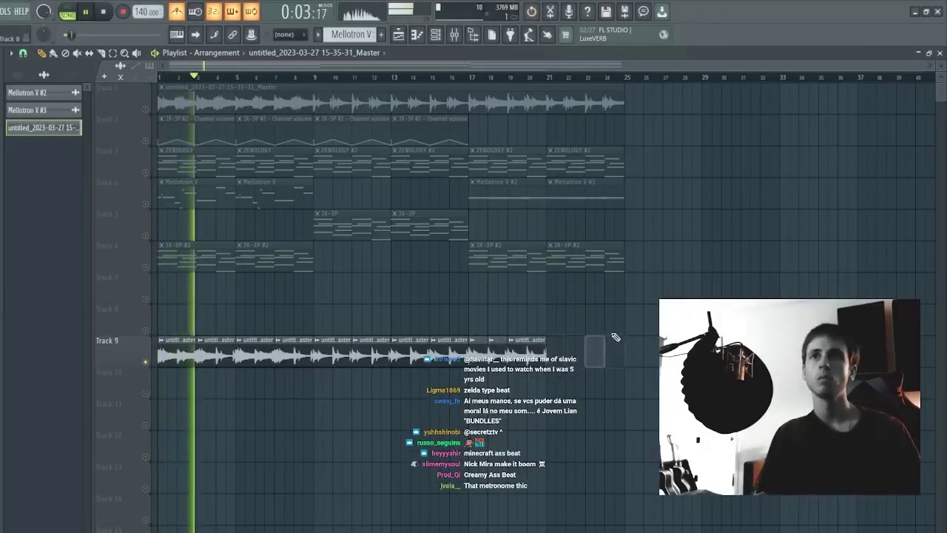
key("ctrl+z")
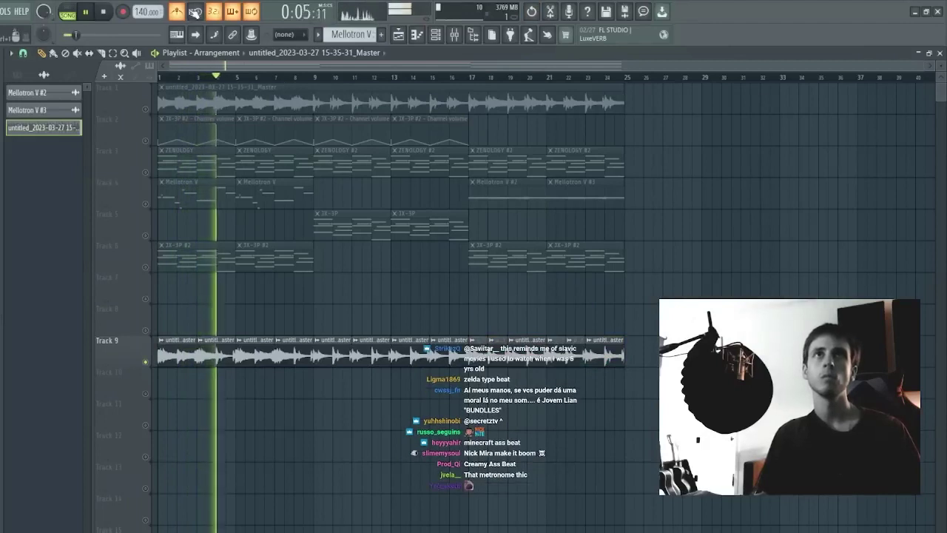
Step: Set the melody clip's declicking mode to Transient (bleeding) and pitch range to 5, and raise the project tempo to 163 BPM
scroll(137, 10, "up", 2)
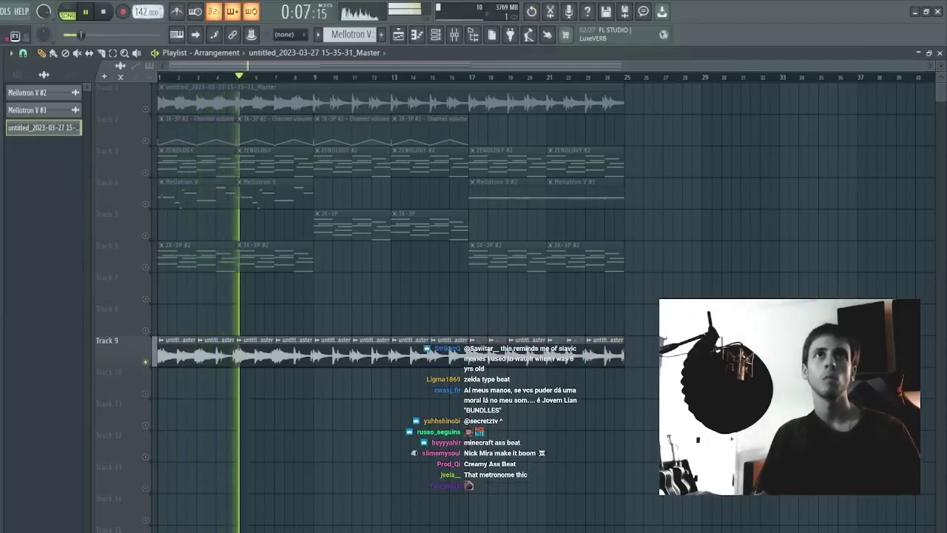
double_click(254, 340)
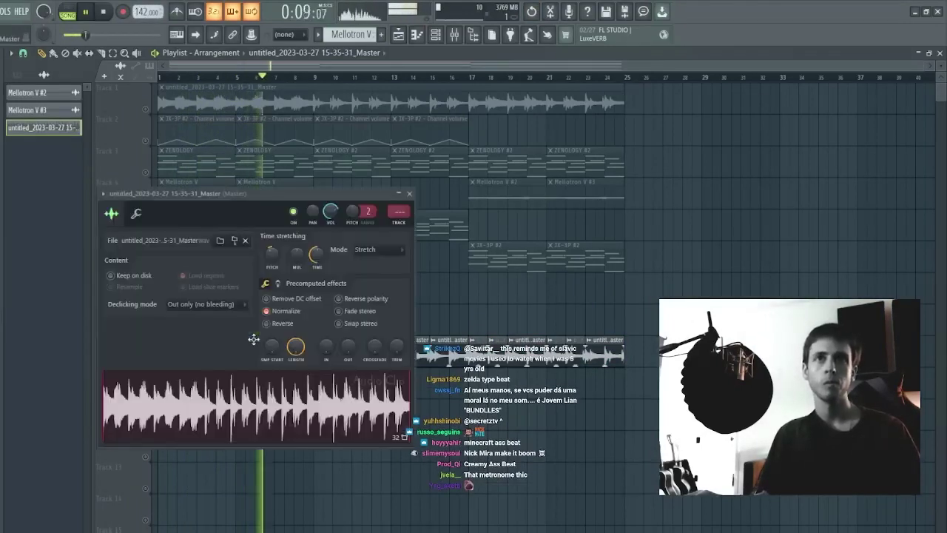
left_click(201, 335)
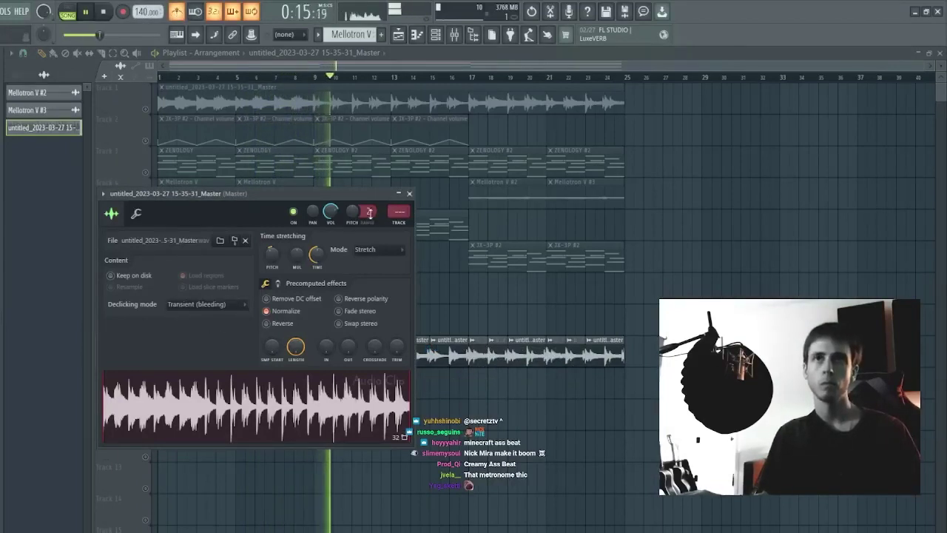
key("space")
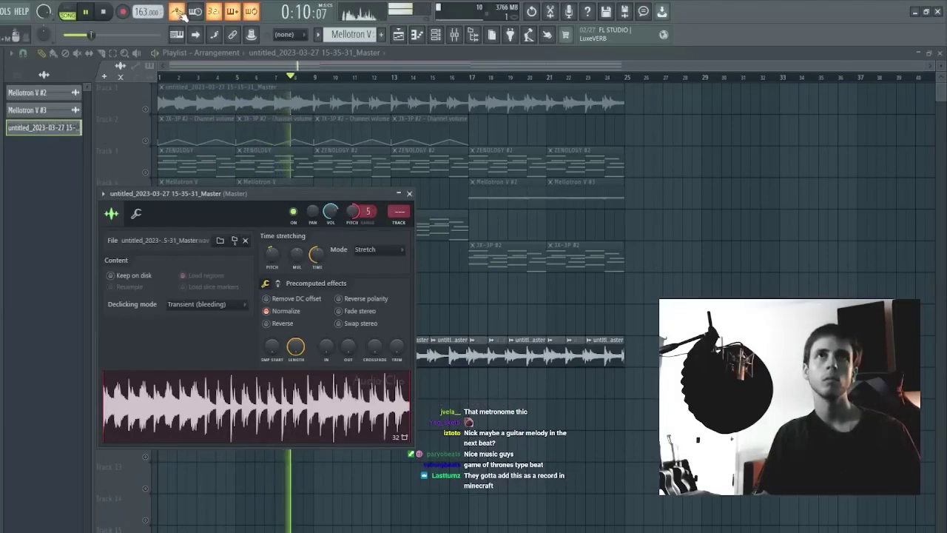
Step: Route the melody clip to mixer track 1 and add Fruity Parametric EQ 2, cutting the lows and highs and dipping the mids
left_click(397, 226)
key("space")
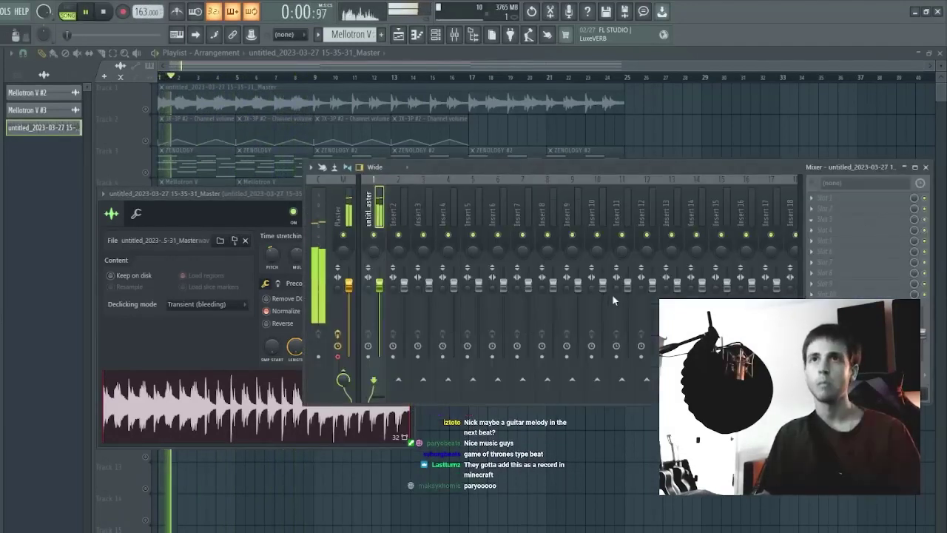
key("ctrl+e")
left_click_drag(150, 289, 170, 358)
left_click_drag(275, 290, 269, 321)
scroll(276, 319, "down", 5)
left_click_drag(337, 289, 340, 332)
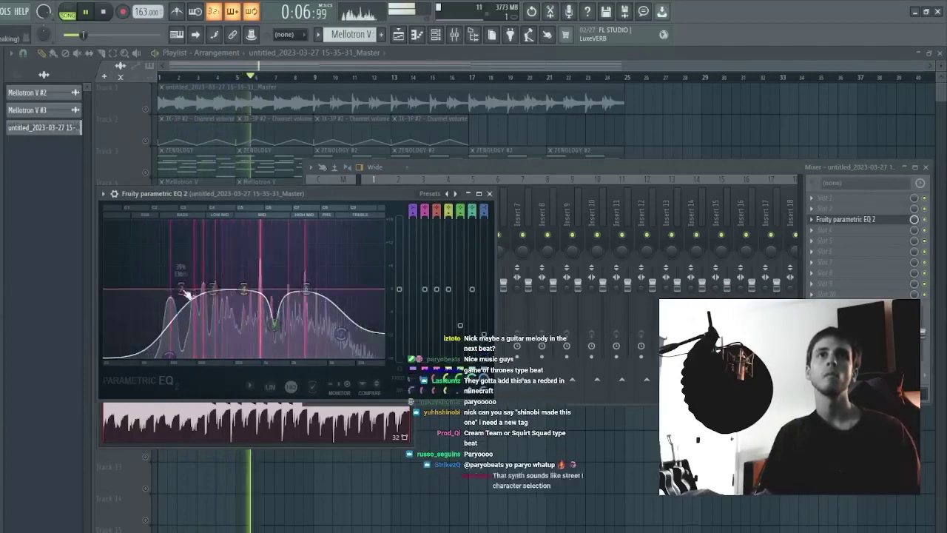
left_click_drag(185, 292, 188, 323)
key("Escape")
key("Escape")
key("Escape")
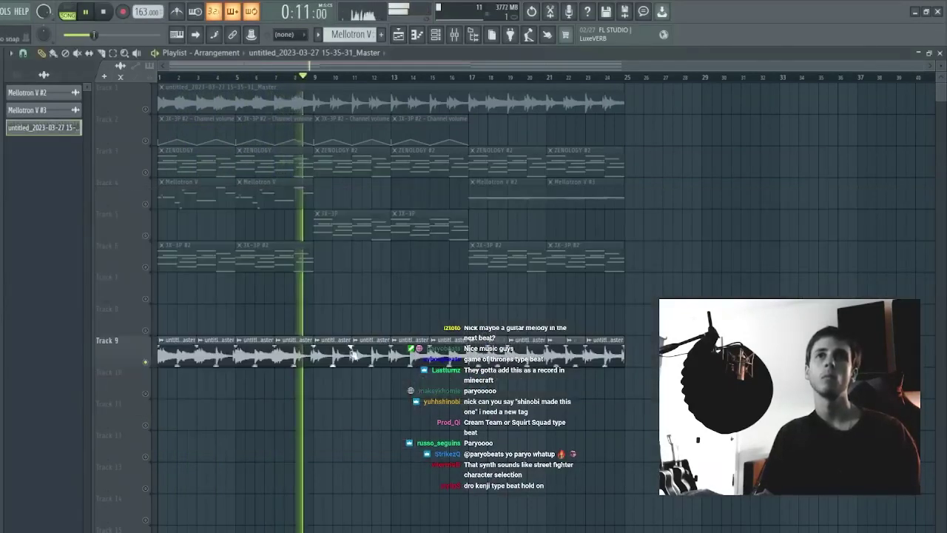
Step: Move the first eight bars of Track 9 slices to the end of the loop, with the remaining slices starting at bar 1
mouse_move(307, 353)
left_mouse_down()
mouse_move(176, 349)
mouse_move(318, 343)
left_mouse_up()
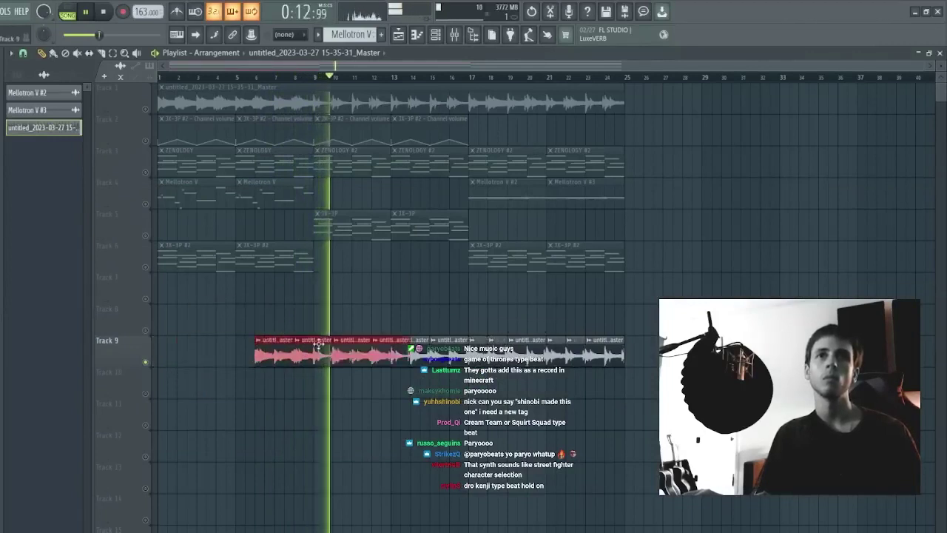
left_click_drag(637, 327, 104, 355)
key("ctrl+d")
Step: Add a second Fruity Parametric EQ 2 to the melody's mixer track with a gentle mid dip, and replay the arrangement
double_click(484, 342)
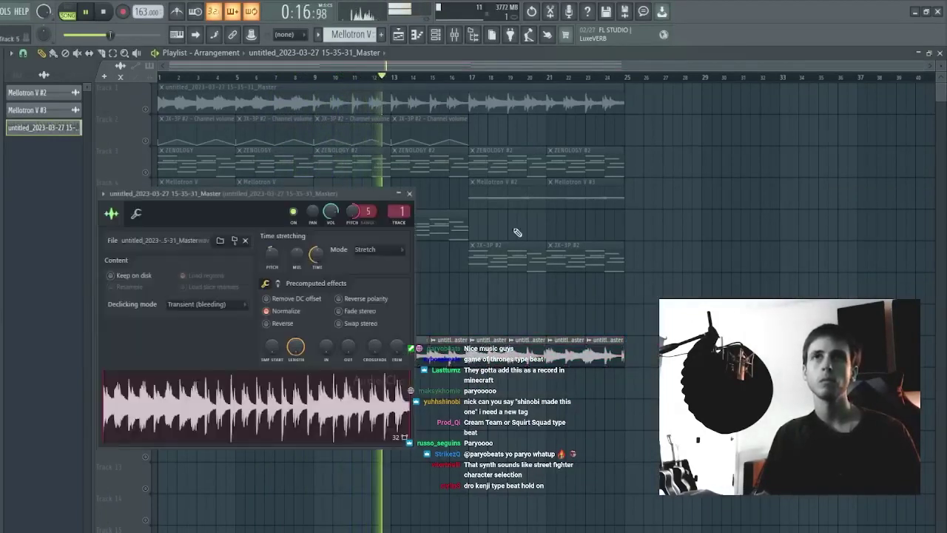
left_click(454, 35)
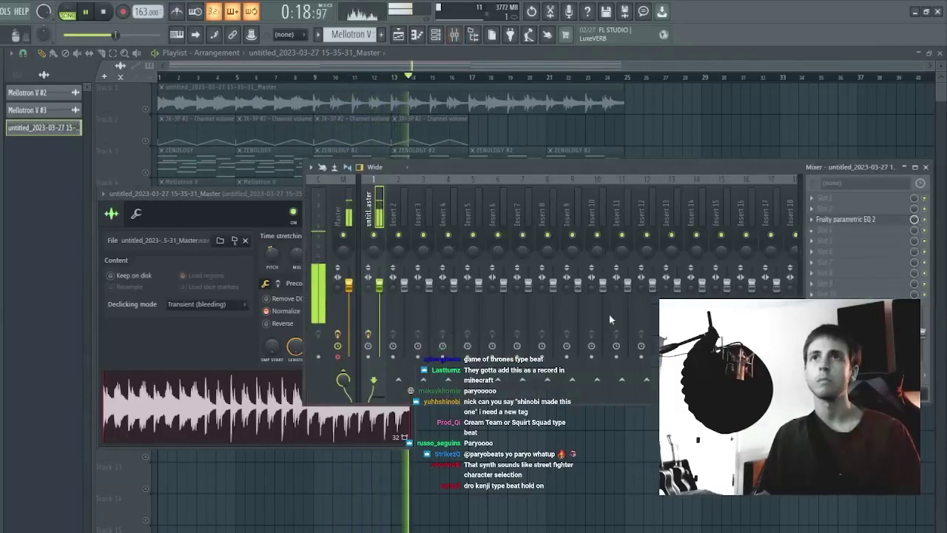
left_click_drag(292, 305, 296, 333)
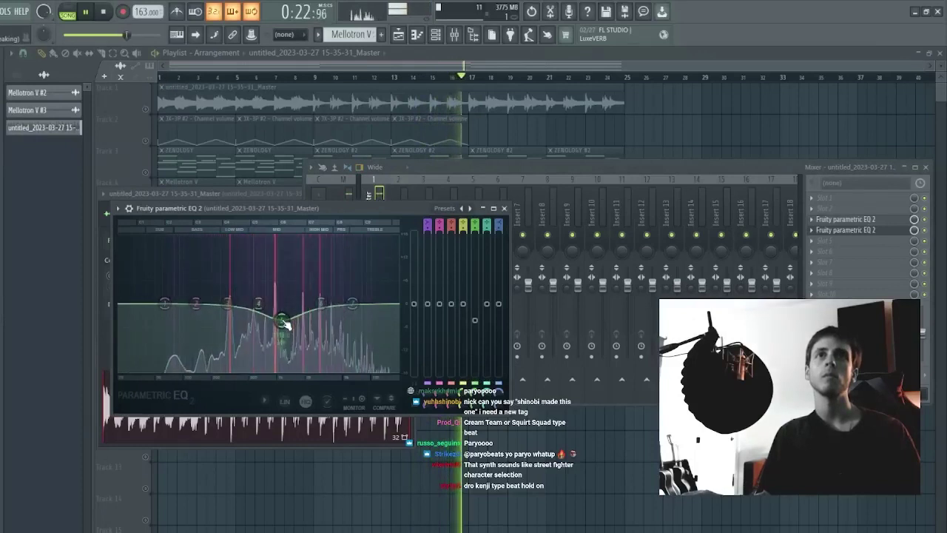
key("space")
key("F12")
key("space")
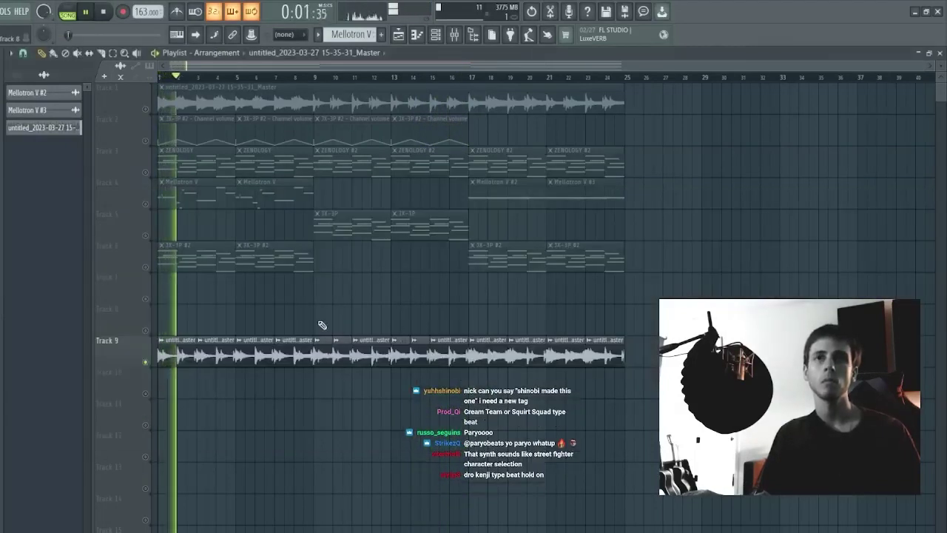
Step: Repeat the two Track 9 slices from bar 9 at bar 11, and set the melody clip's declicking mode to Generic (bleeding)
left_click_drag(320, 307, 375, 393)
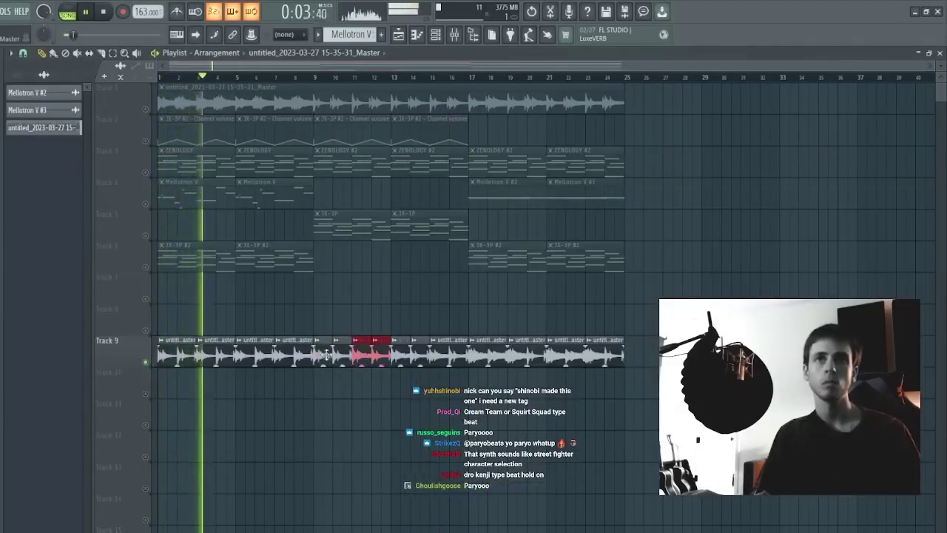
double_click(240, 347)
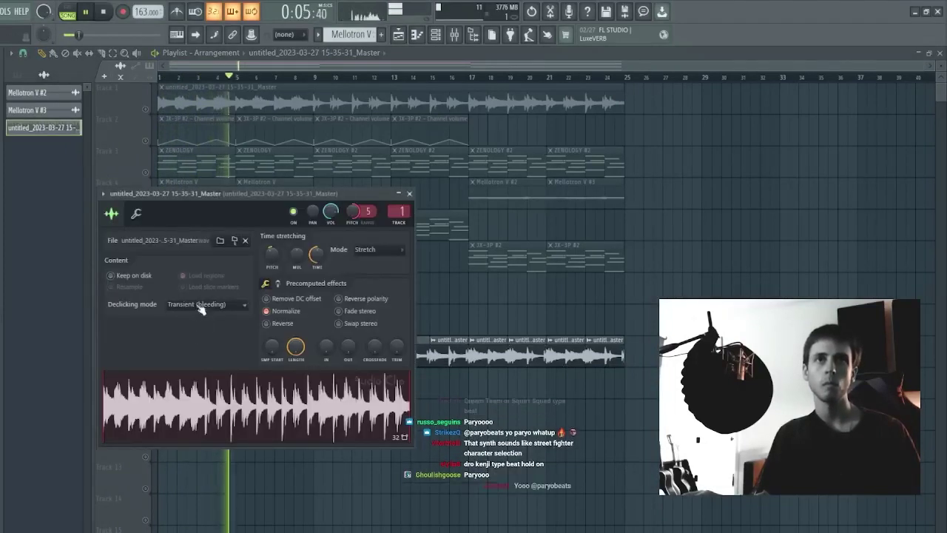
key("Escape")
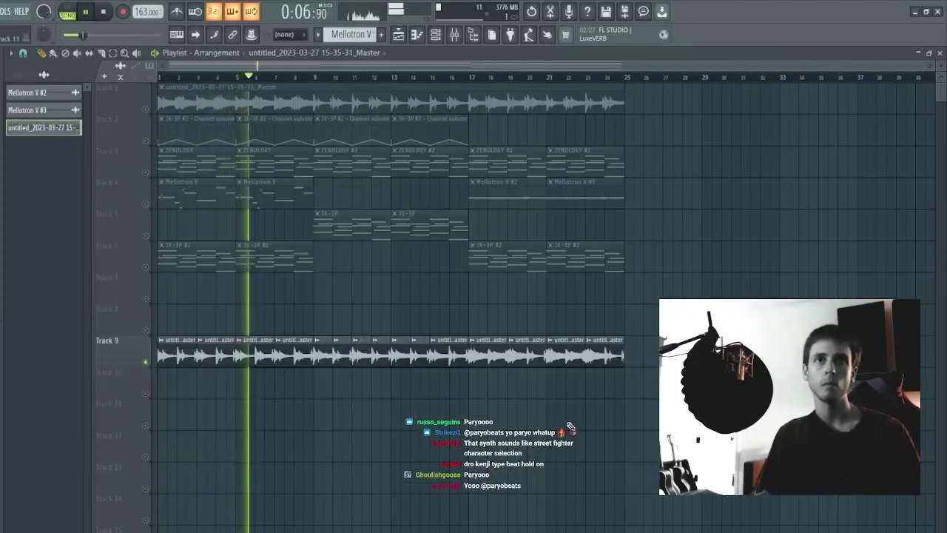
double_click(297, 345)
key("Escape")
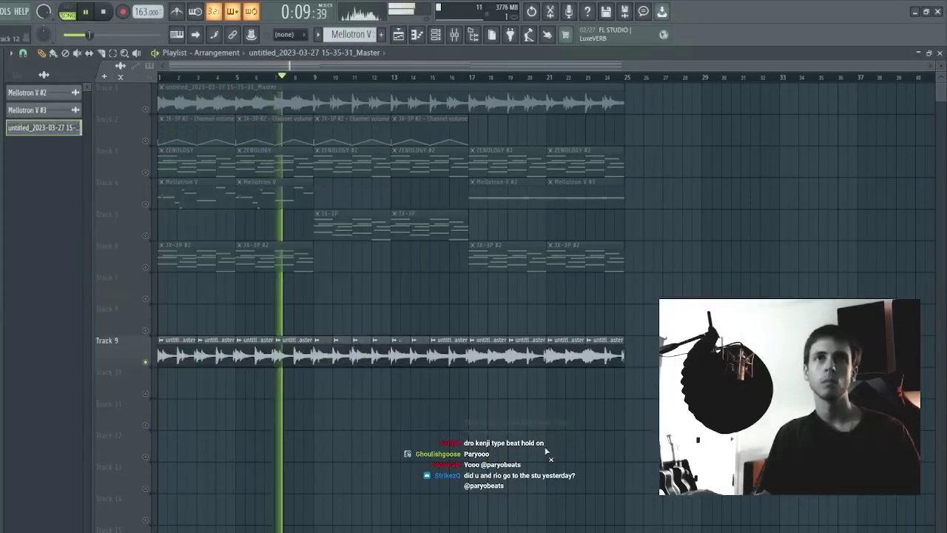
double_click(299, 346)
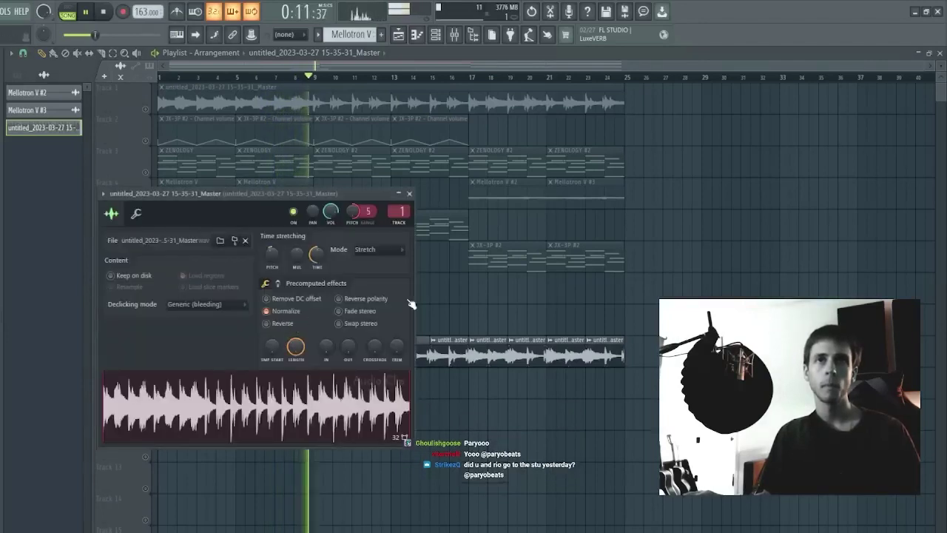
key("Escape")
double_click(296, 346)
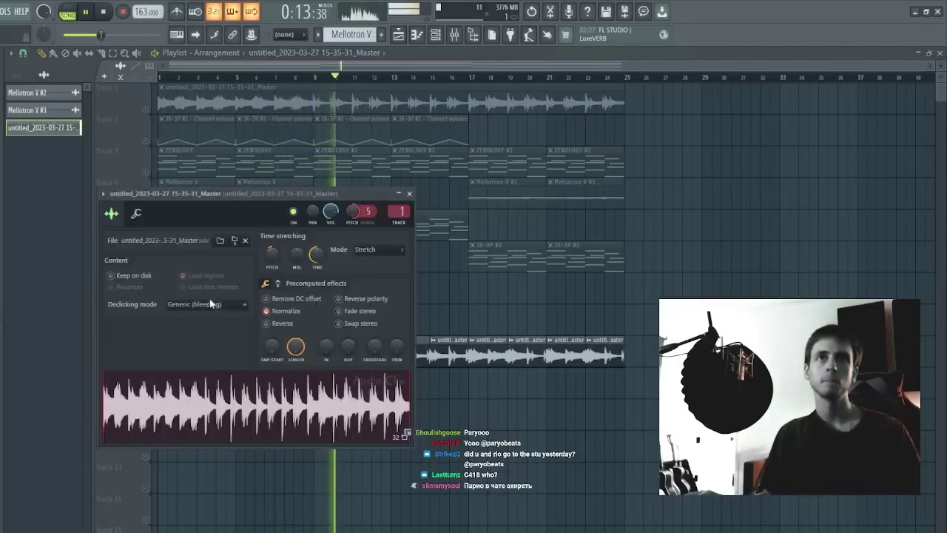
key("Escape")
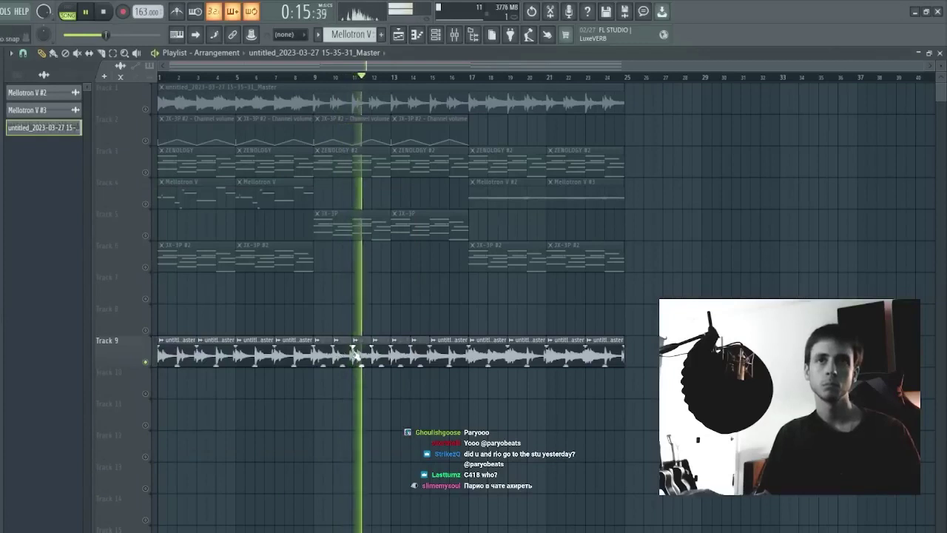
double_click(403, 340)
key("Escape")
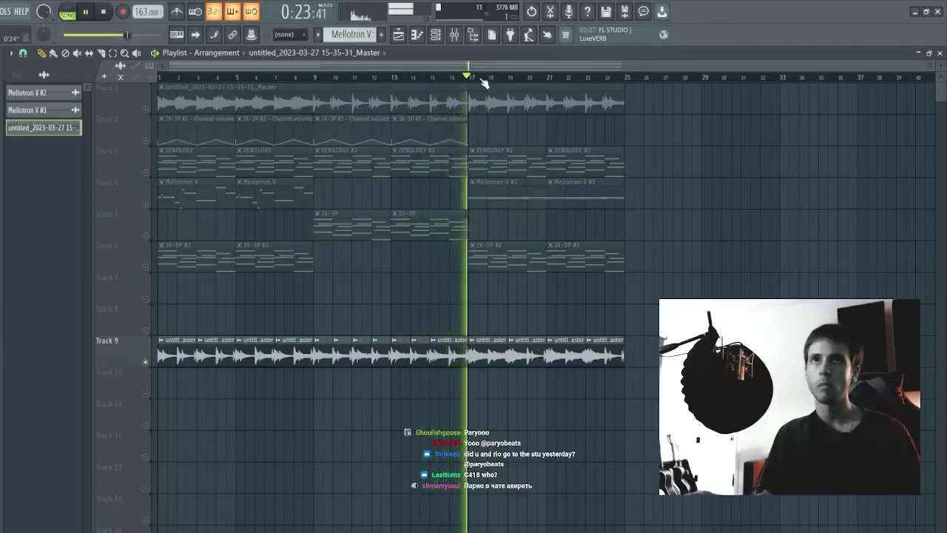
Step: Try repeating the Track 9 slices from bar 17 after bar 25, and delete the copies
left_click_drag(486, 304, 601, 412)
key("ctrl+b")
key("ctrl+d")
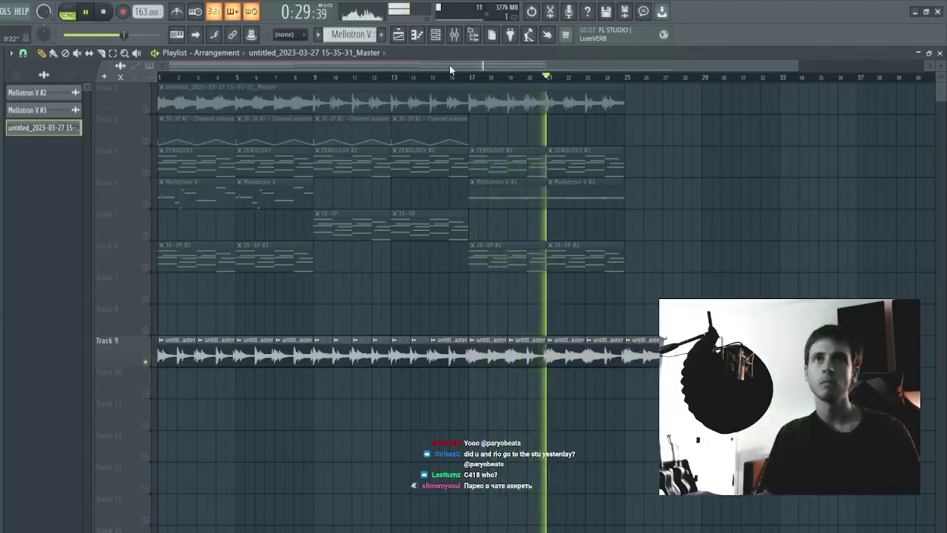
scroll(445, 68, "down", 4)
scroll(435, 78, "up", 5)
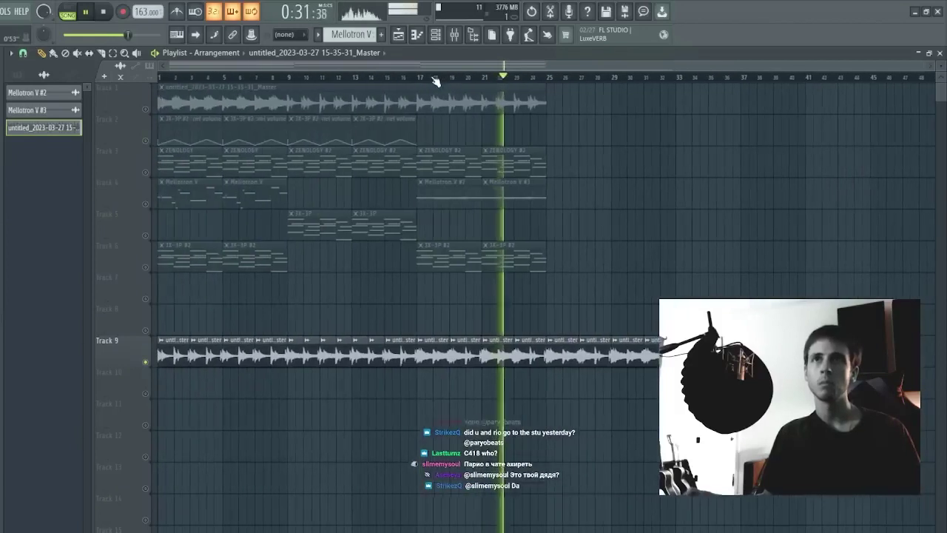
double_click(568, 351)
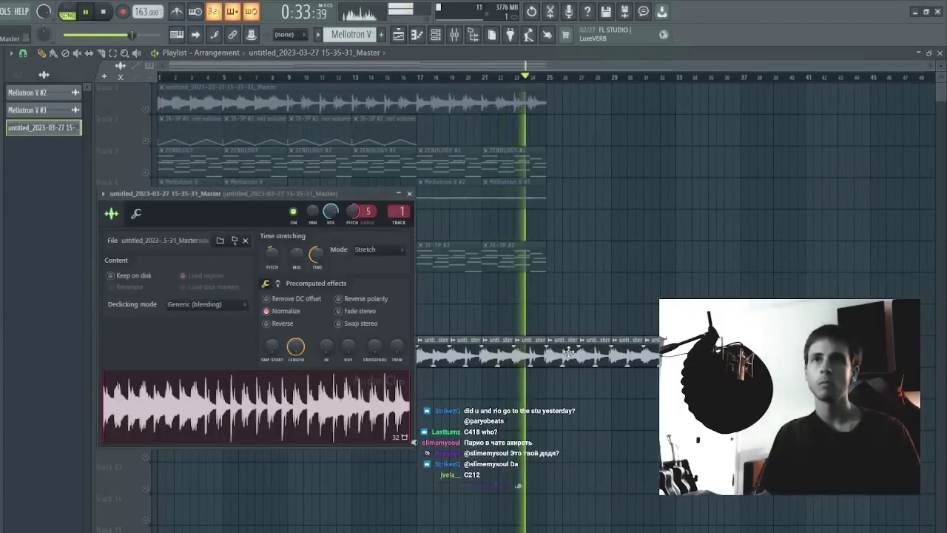
right_click(564, 346)
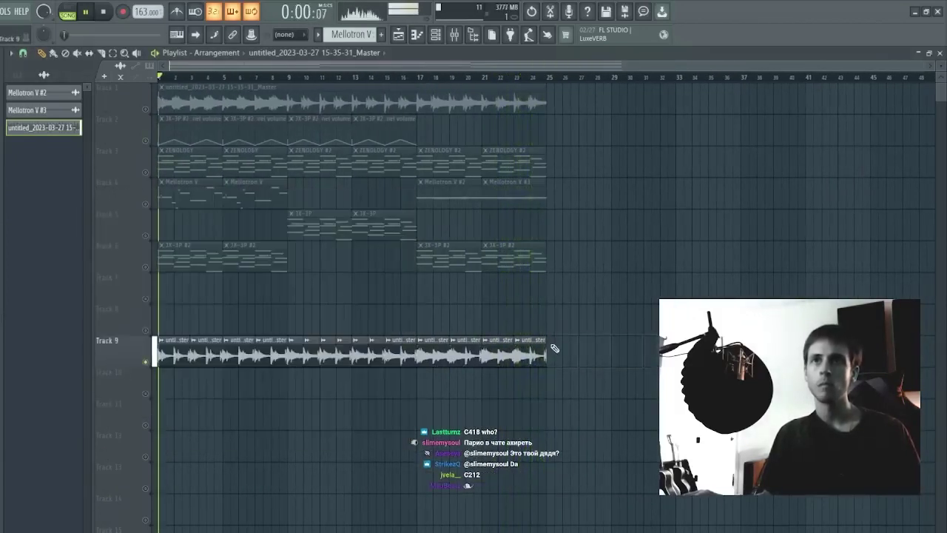
Step: Try playing the Mellotron V clips on Track 4 together with Track 9, and mute Track 4 again
left_click(448, 249)
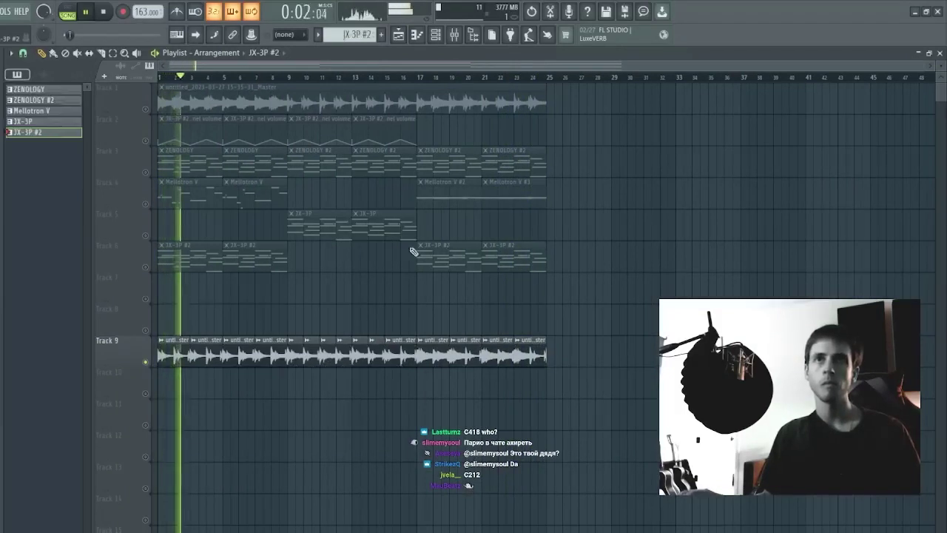
double_click(205, 358)
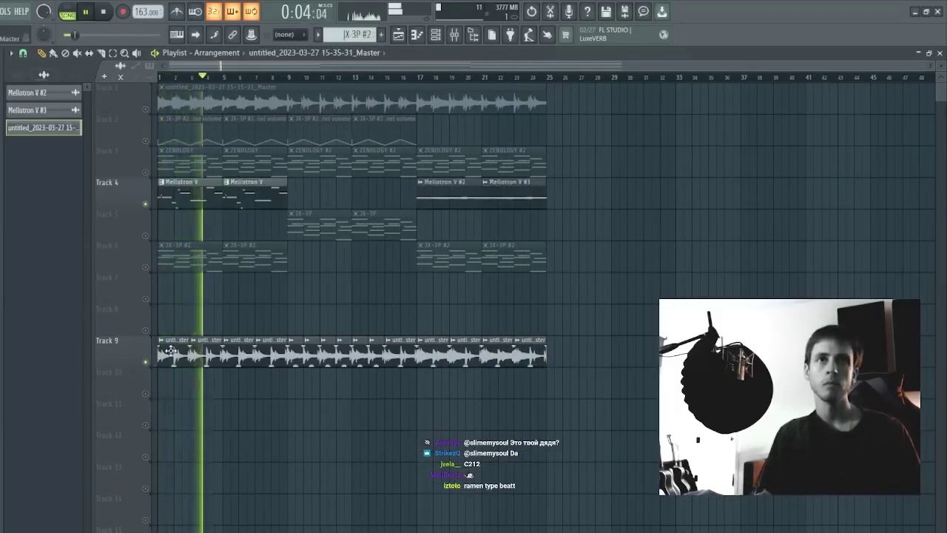
right_click(467, 401)
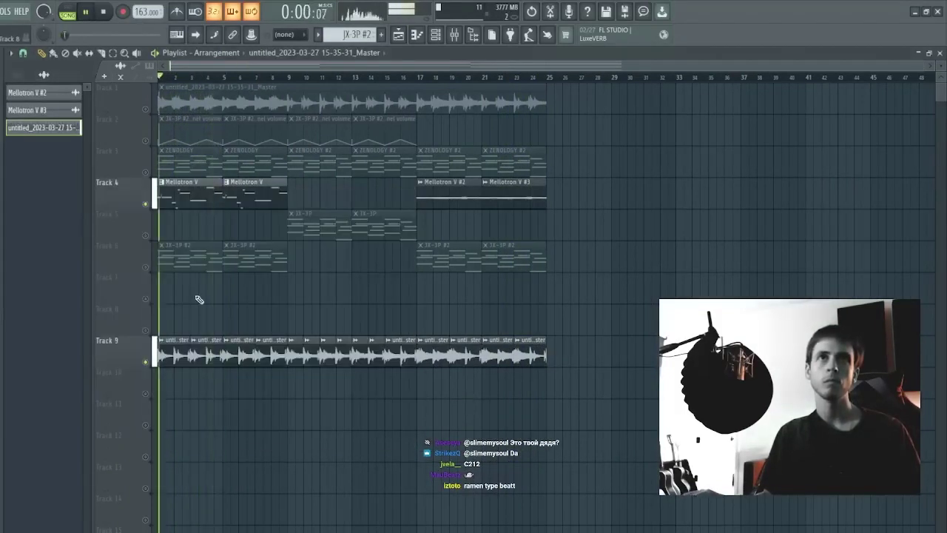
left_click(146, 204)
key("space")
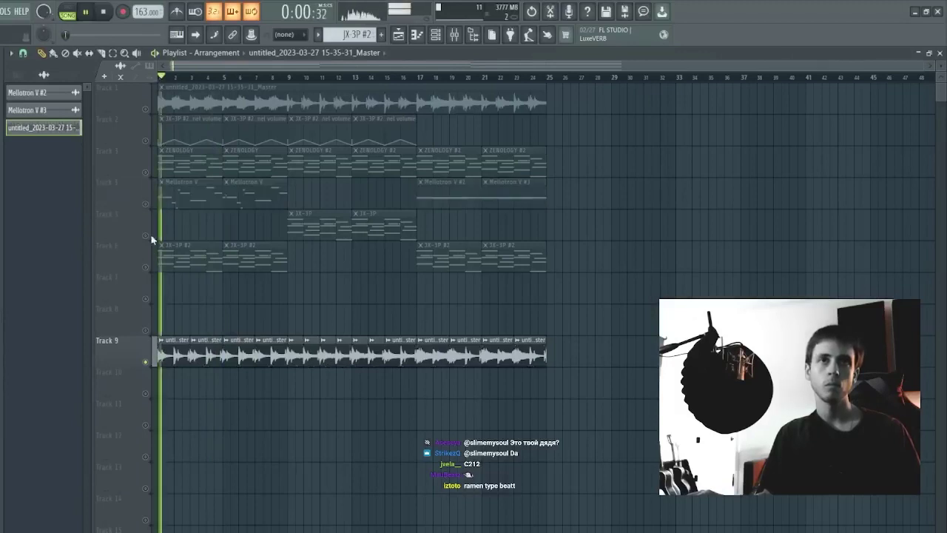
Step: Enable all the other playlist tracks and mute Track 9
right_click(146, 362)
right_click(146, 362)
right_click(146, 362)
left_click(146, 362)
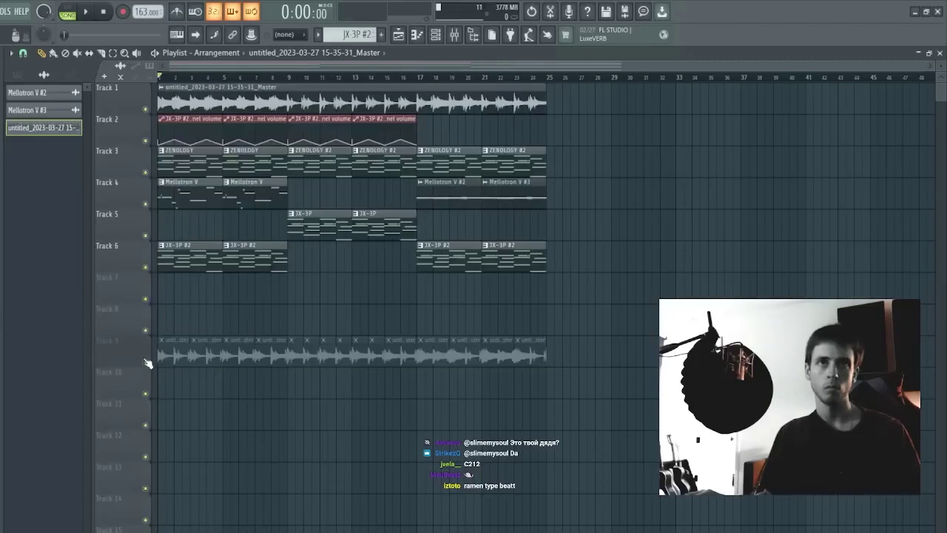
Step: Delete the two Mellotron V pattern clips from Track 4 and the full-length rendered audio clip from Track 1
right_click(210, 196)
key("space")
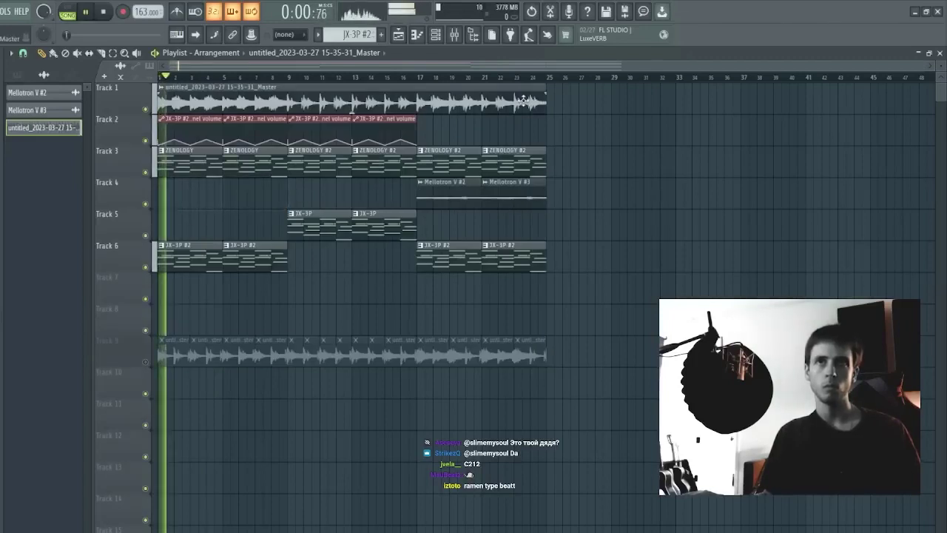
right_click(257, 87)
key("space")
key("space")
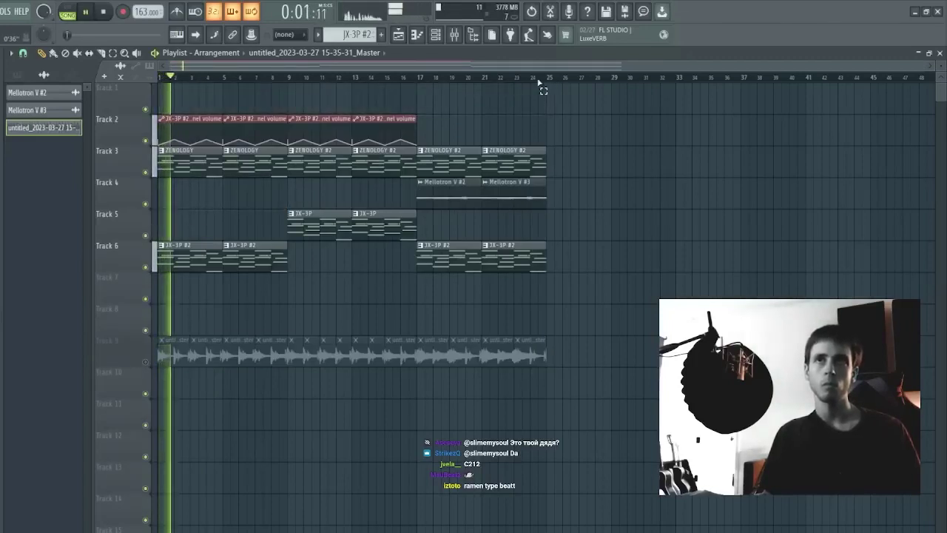
Step: Render the whole arrangement through the Master mixer track to an audio clip on Track 1, and delete the stray copy near bar 32
key("ctrl+a")
key("F9")
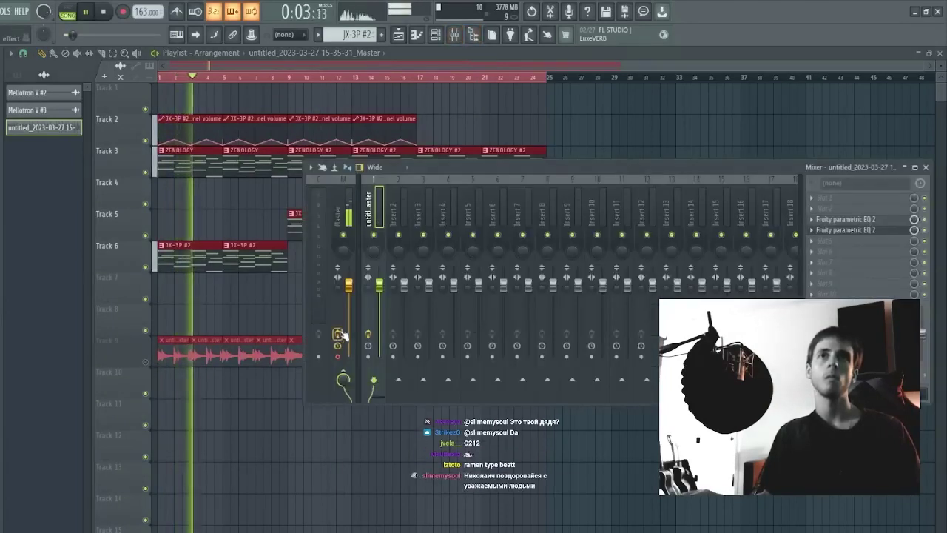
left_click(343, 337)
key("space")
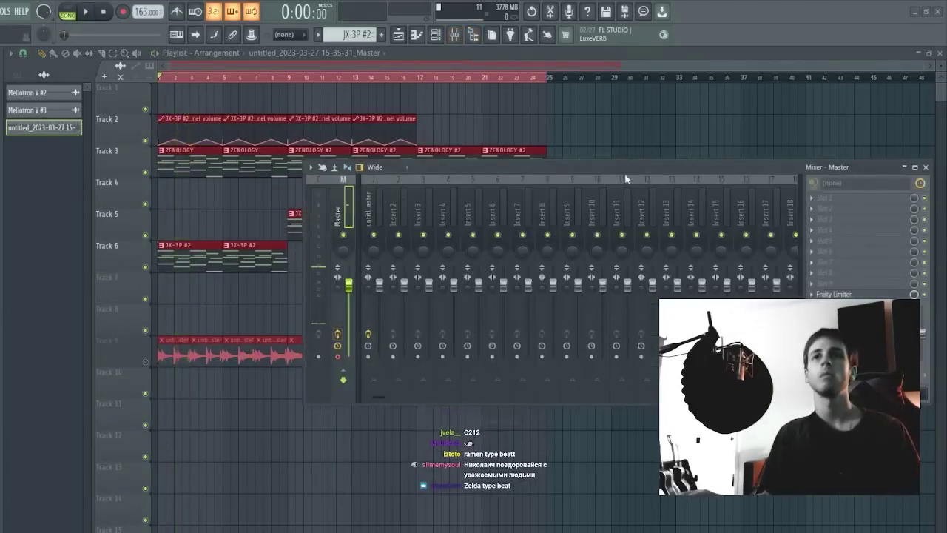
key("alt+r")
key("Return")
left_click(672, 138)
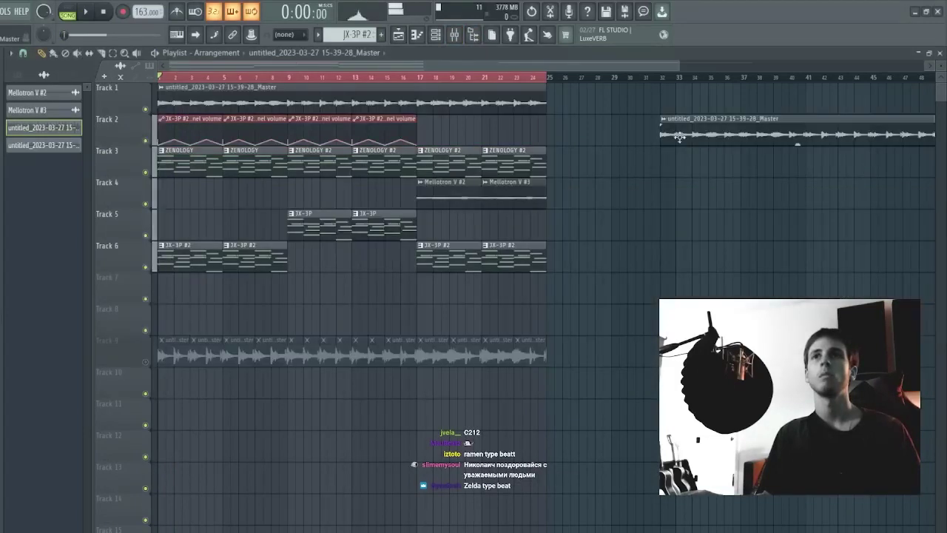
left_click_drag(787, 123, 657, 186)
right_click(658, 185)
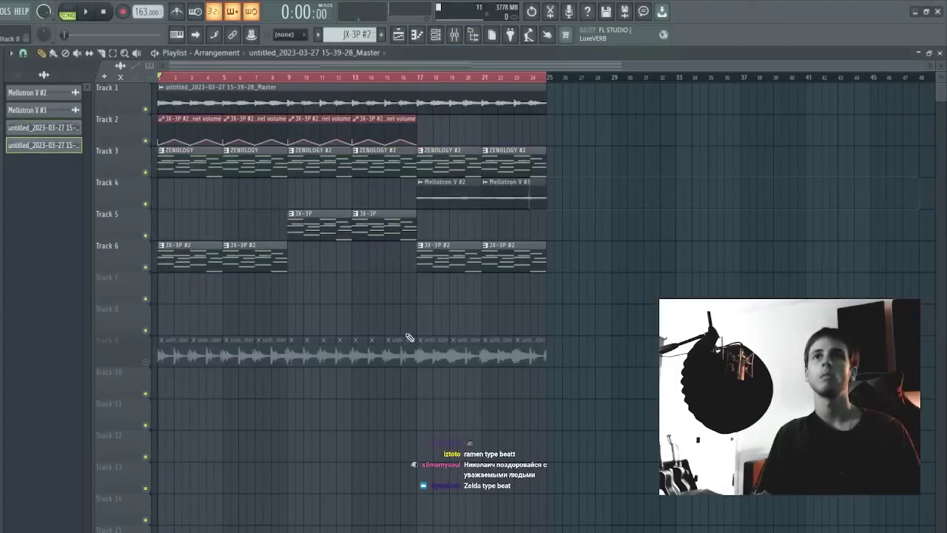
Step: Check the Track 9 slice's sample settings, solo Track 1 and set the new rendered clip's pitch range to 3
double_click(440, 349)
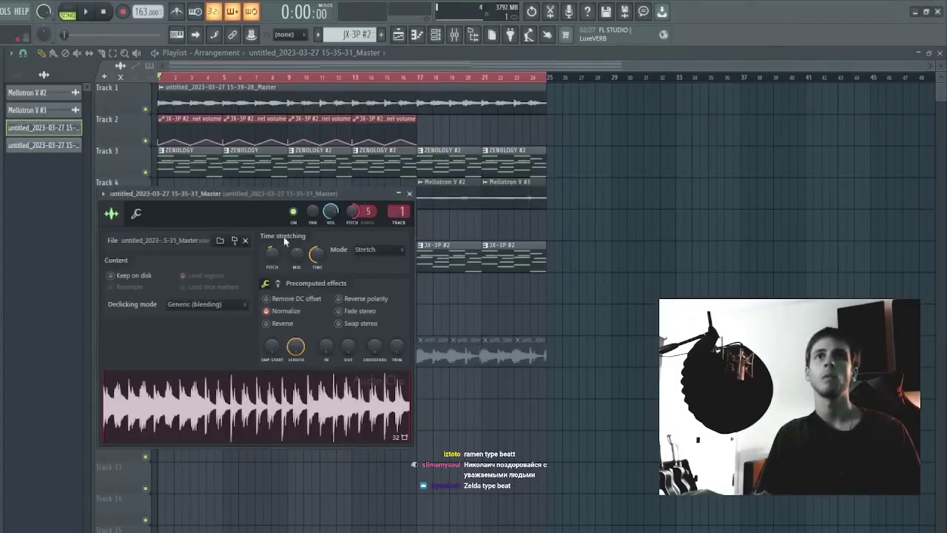
left_click(346, 117)
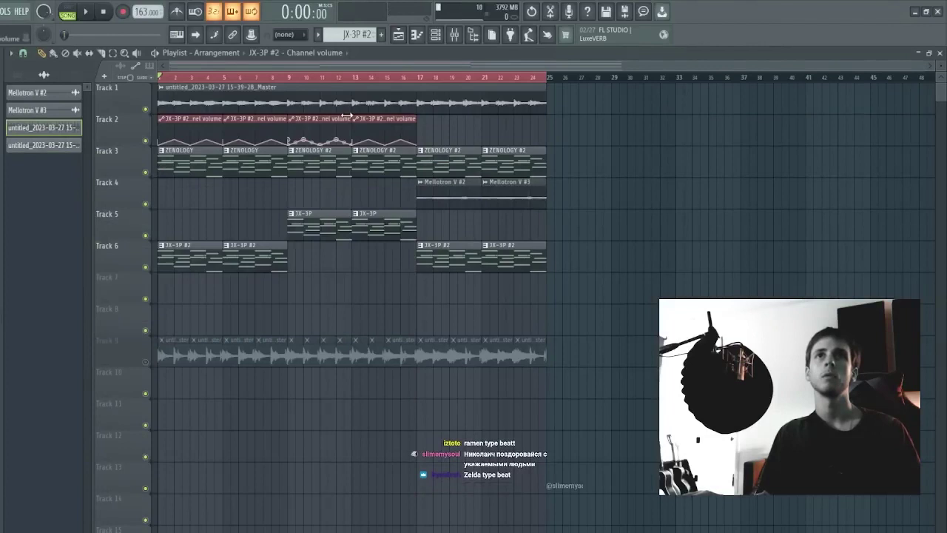
double_click(172, 104)
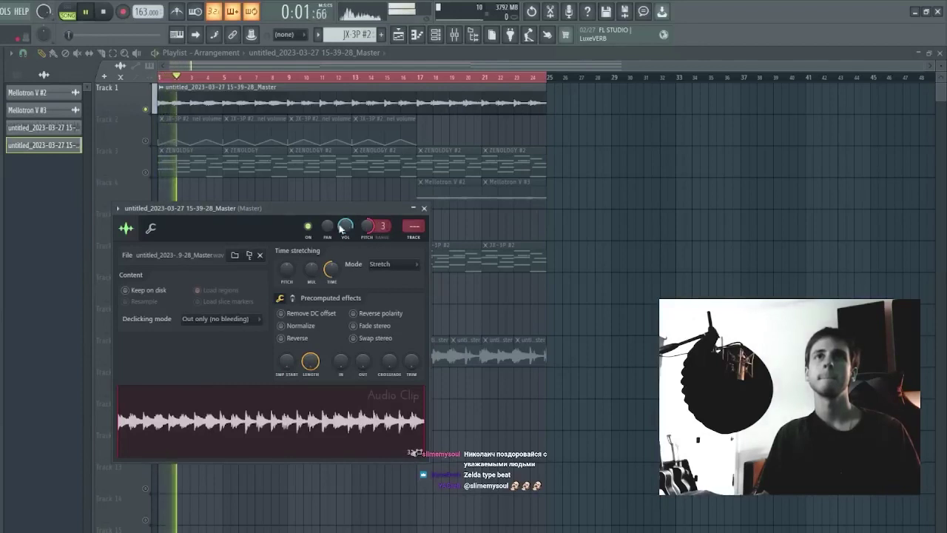
left_click(424, 208)
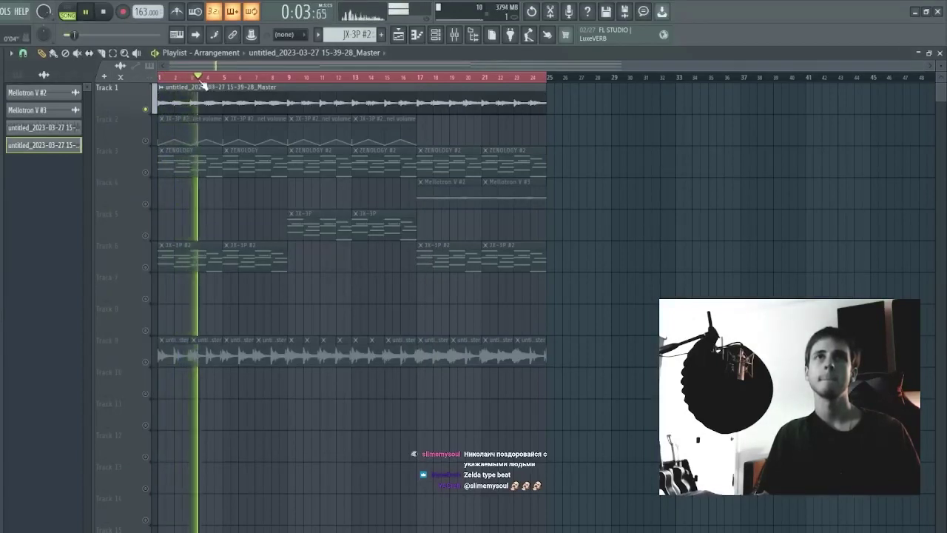
Step: Cut the Track 1 render at bar 4, delete the part before the cut and move the remainder to bar 1
mouse_move(200, 81)
left_mouse_down()
mouse_move(192, 78)
mouse_move(208, 79)
left_mouse_up()
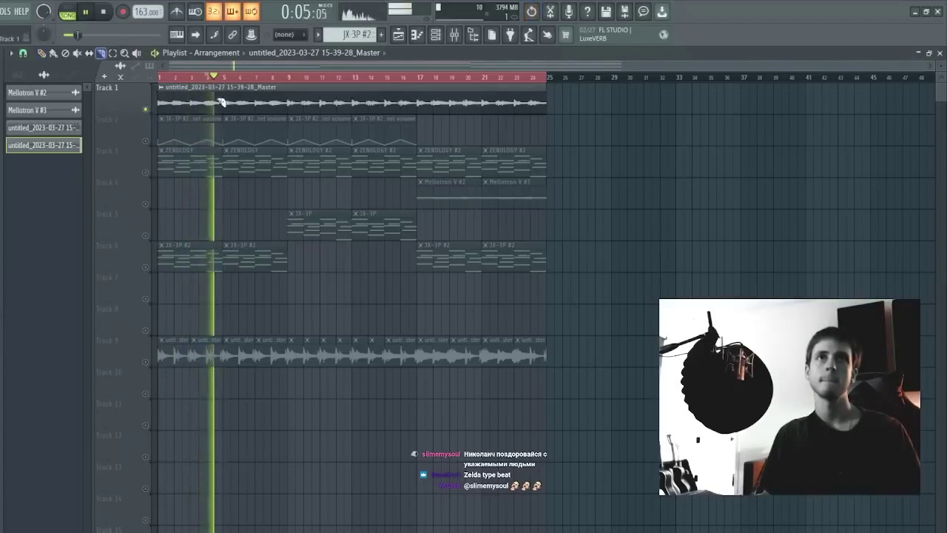
key("ctrl+z")
left_click(210, 95)
key("p")
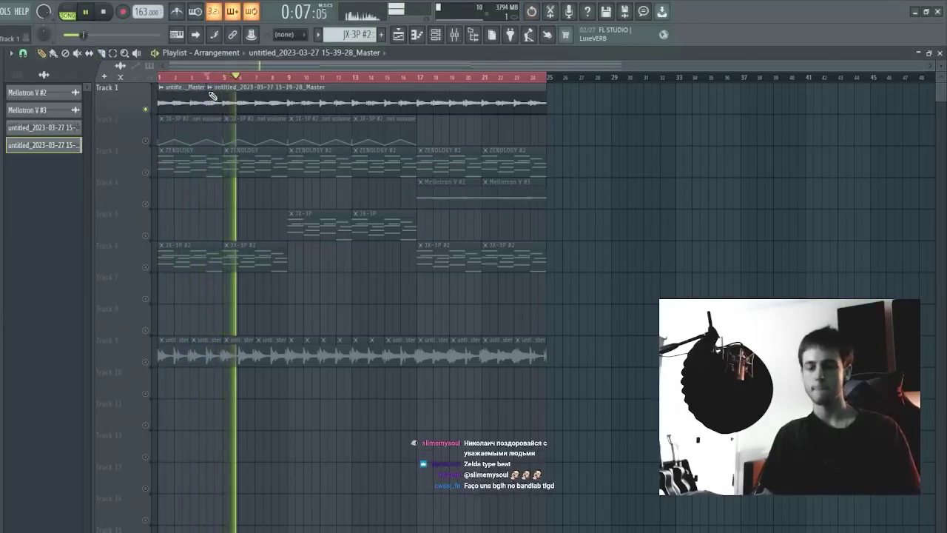
right_click(194, 96)
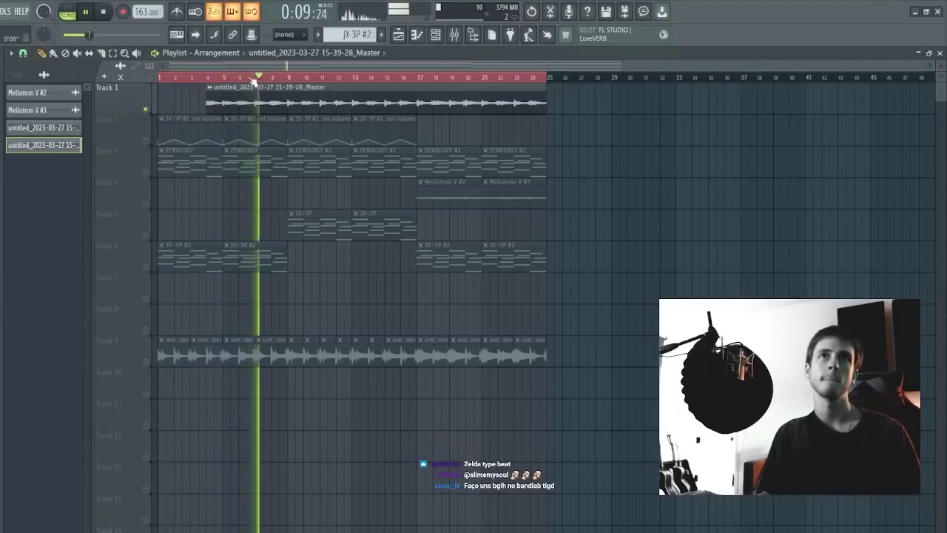
key("space")
key("space")
left_click_drag(216, 88, 166, 87)
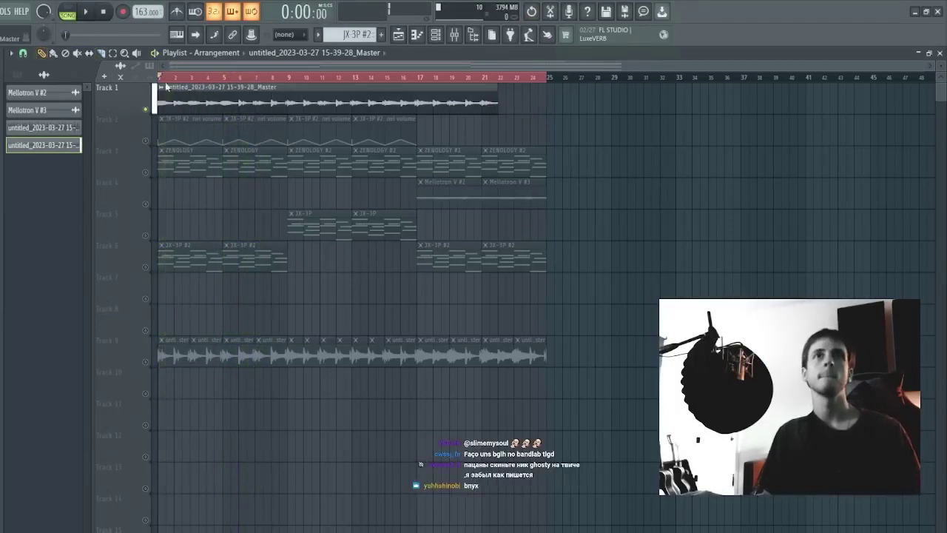
Step: Try cutting the shifted Track 1 clip at bar 4, and play it from the beginning without the time selection
left_click(209, 96)
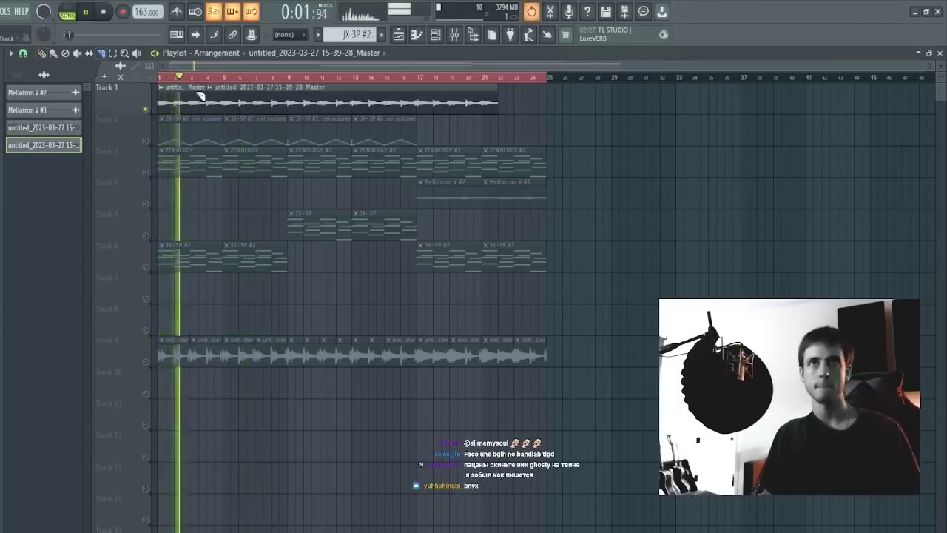
left_click(208, 77)
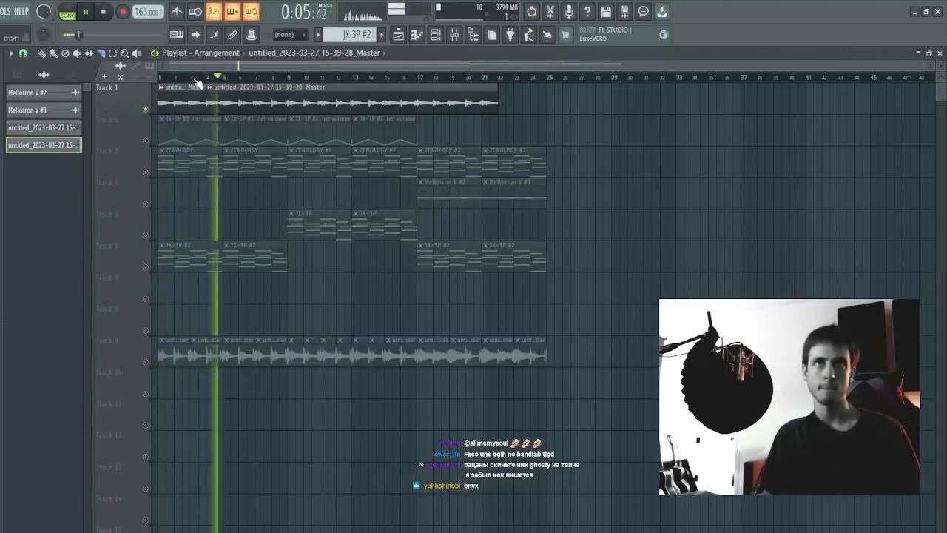
left_click(189, 77)
scroll(198, 83, "up", 5)
key("space")
key("space")
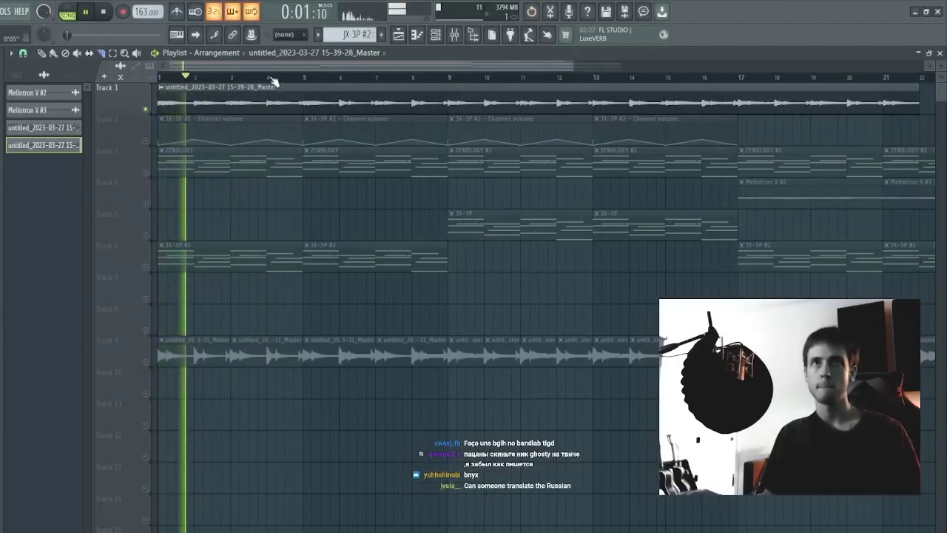
Step: Route the Track 1 render to mixer Insert 2 and load Gross Beat in effect slot 4
left_click(454, 35)
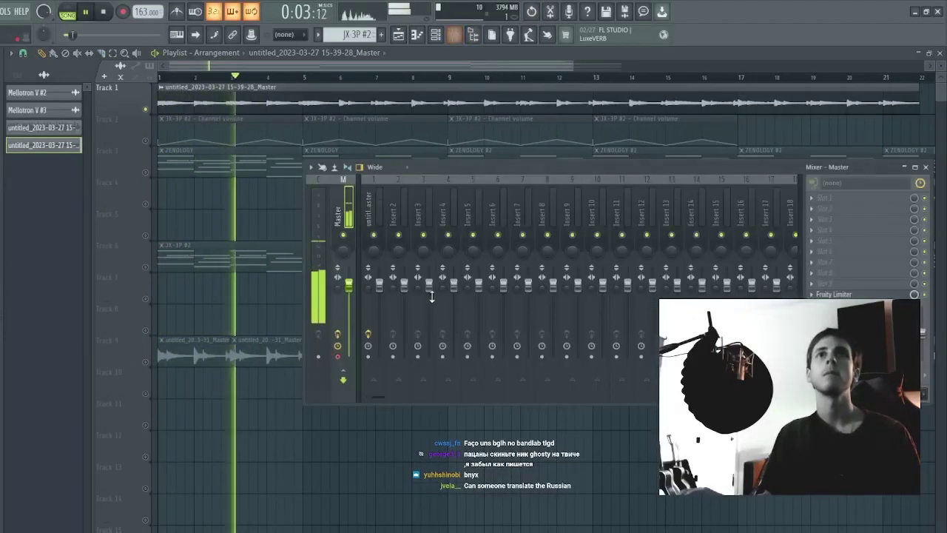
left_click(398, 208)
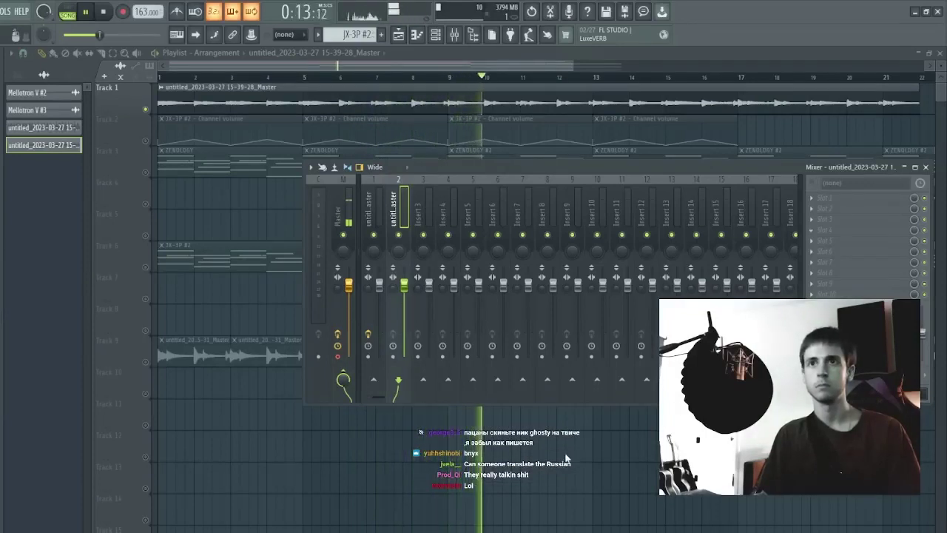
left_click(576, 526)
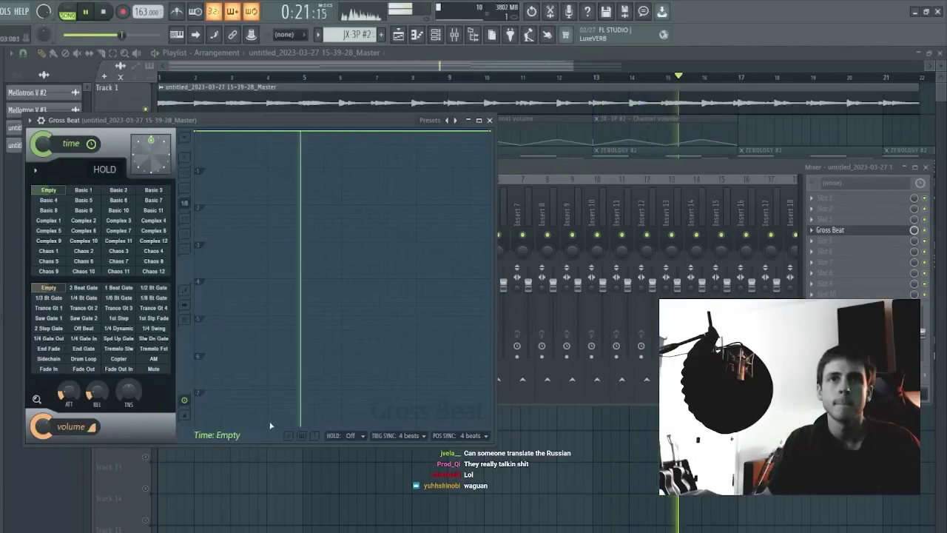
left_click(491, 121)
key("space")
key("space")
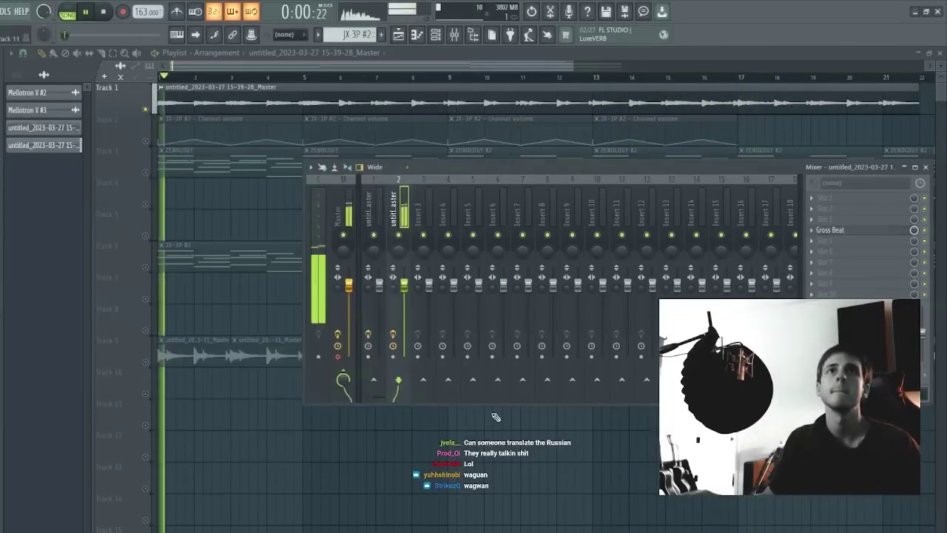
right_click(495, 416)
Step: Cut the Track 1 clip at bars 4 and 5 and delete the one-bar section between them
left_click(269, 77)
key("space")
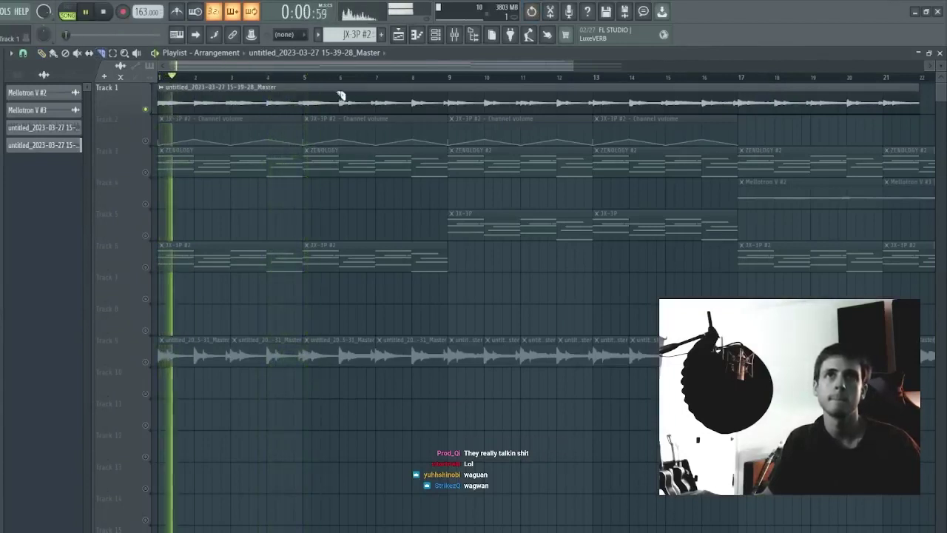
right_click(280, 98)
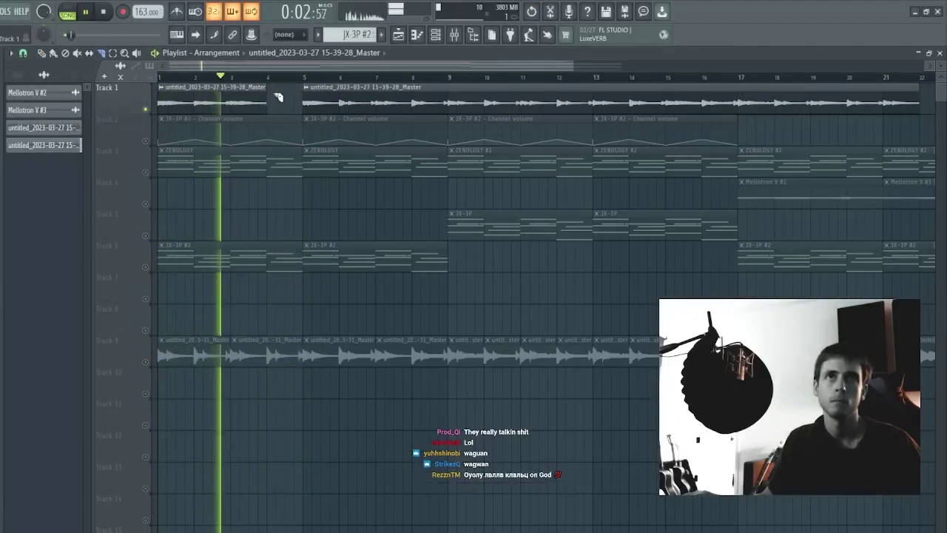
Step: Try splitting the Track 1 clip at bar 2 and filling the gap at bar 4 with another slice, and undo these edits
left_click(198, 101)
left_click(246, 103, "ctrl")
key("ctrl+b")
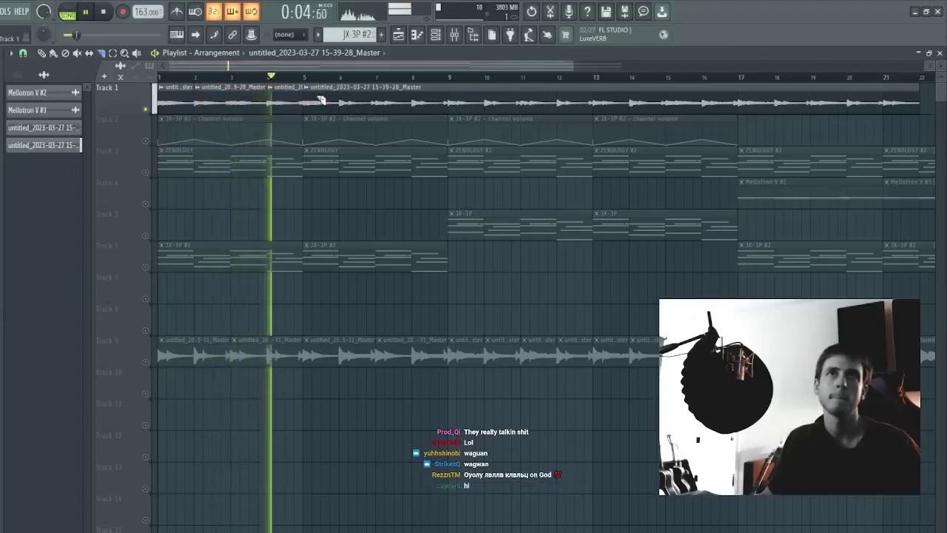
key("ctrl+z")
key("ctrl+z")
key("ctrl+z")
key("ctrl+z")
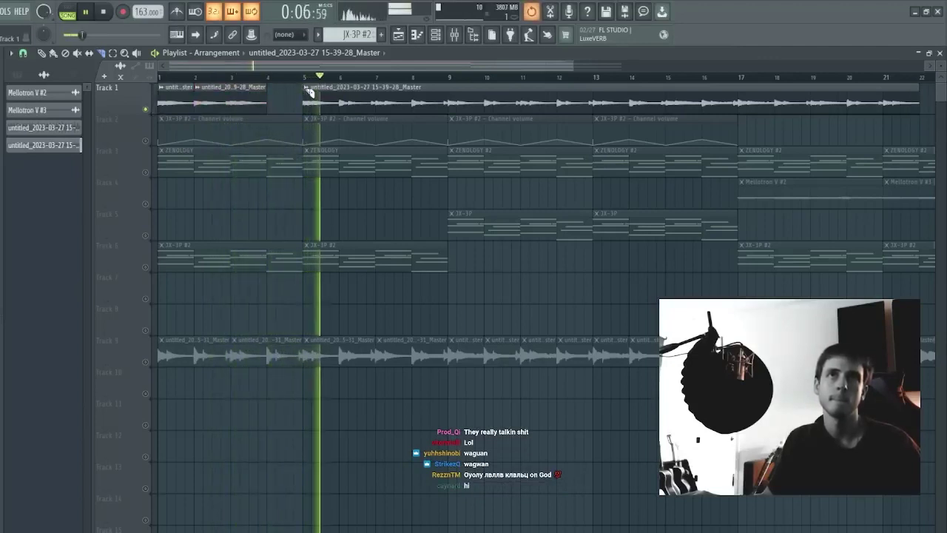
Step: Cut the Track 1 clip at bar 9 and delete both pieces before the cut
left_click(441, 77)
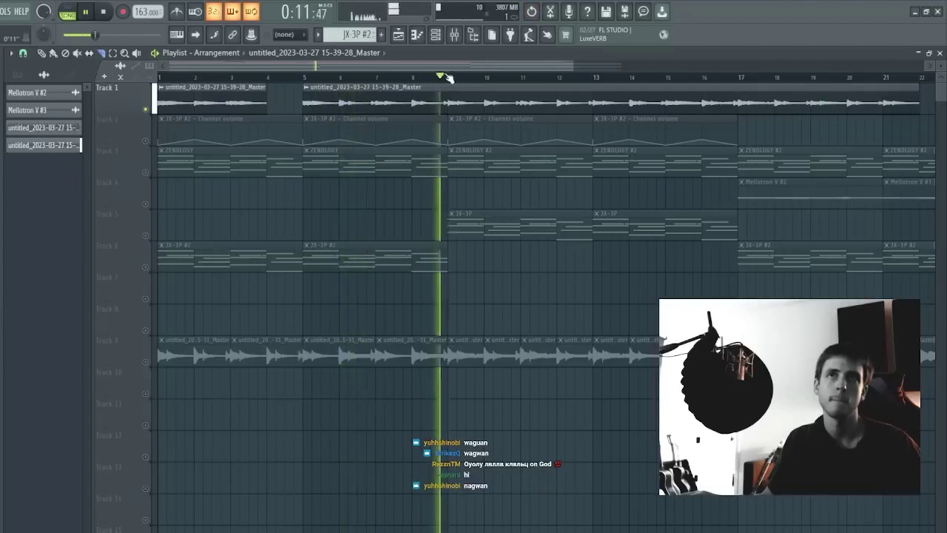
left_click(456, 93)
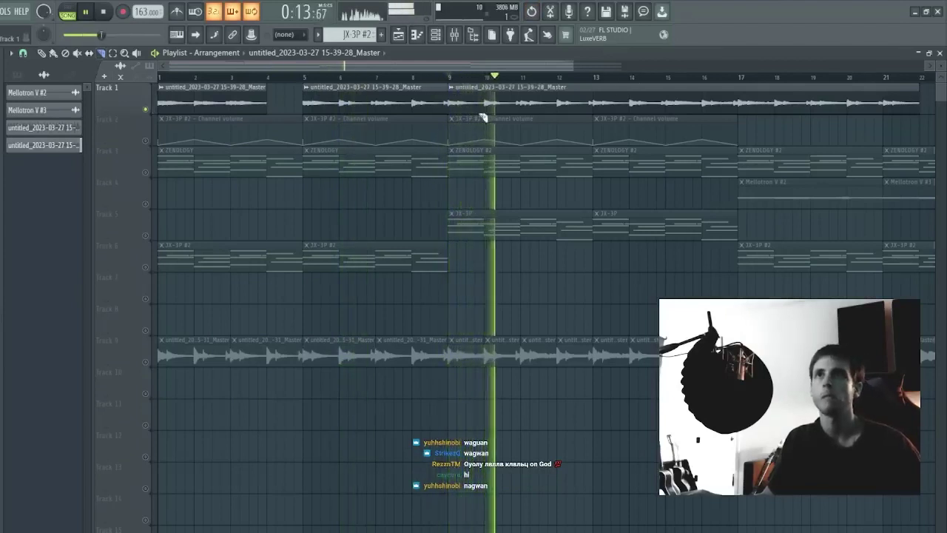
key("p")
right_click(414, 107)
right_click(222, 96)
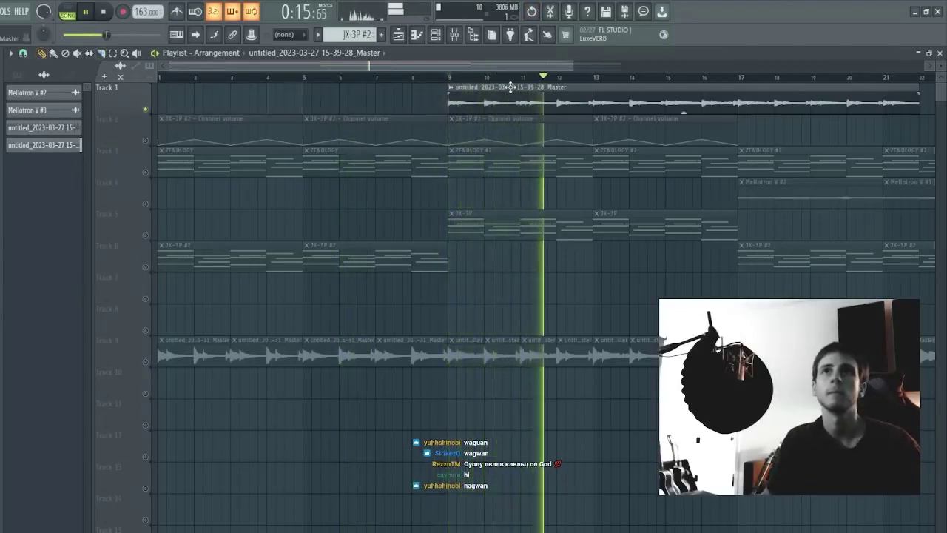
Step: Try adjusting the time-stretching pitch of the remaining Track 1 clip, and delete that clip
scroll(603, 79, "down", 3)
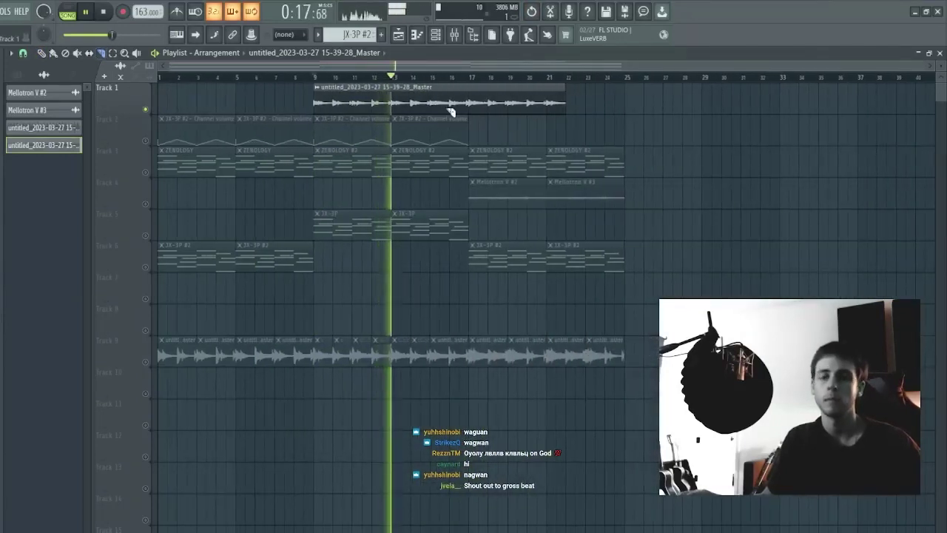
double_click(450, 107)
left_click_drag(293, 267, 296, 269)
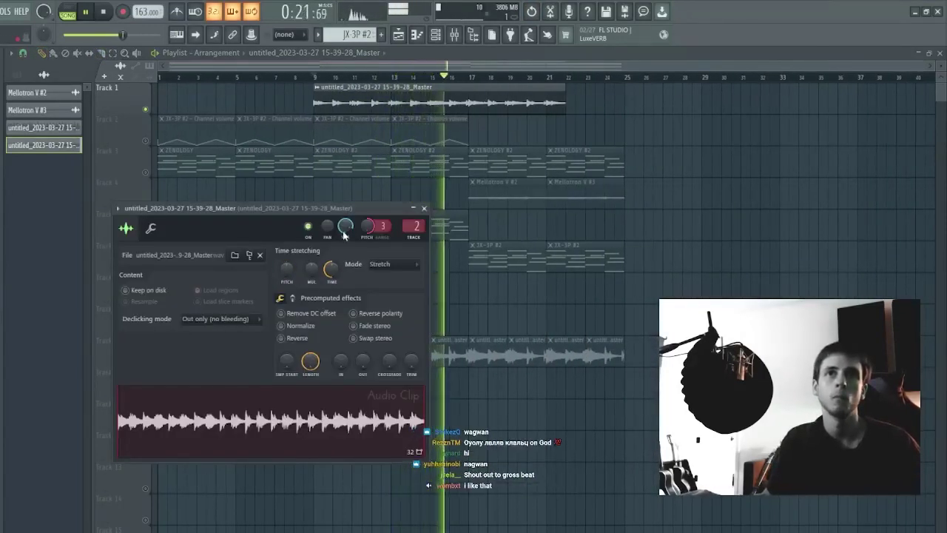
key("Escape")
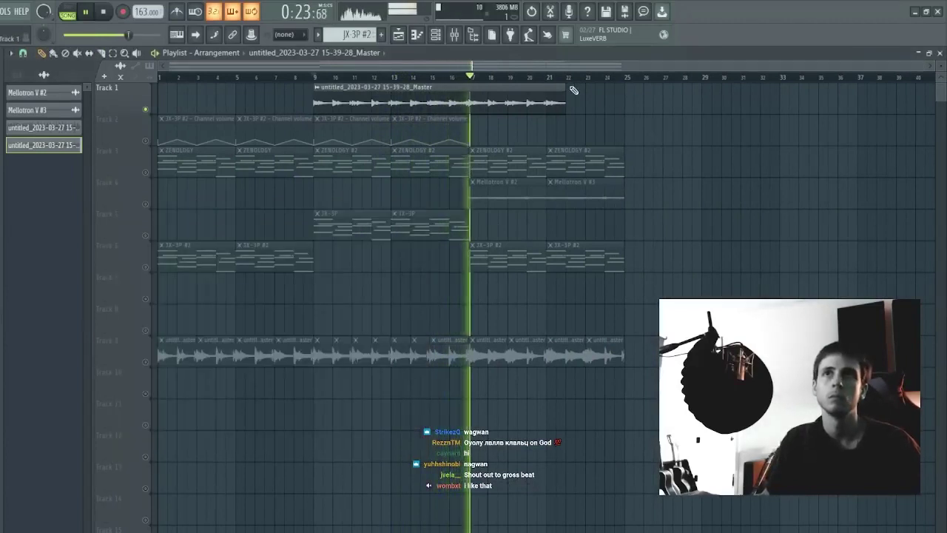
mouse_move(567, 96)
left_mouse_down()
mouse_move(630, 94)
mouse_move(567, 95)
left_mouse_up()
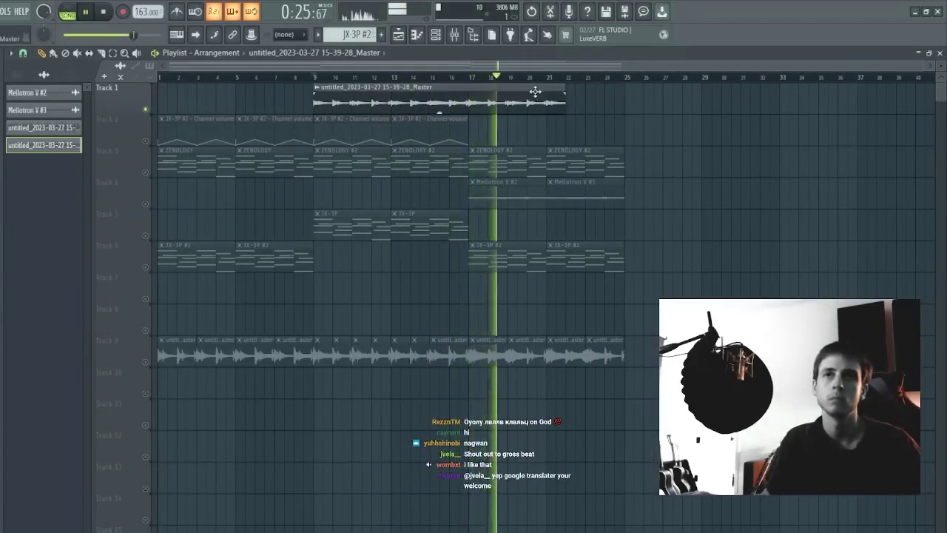
right_click(535, 92)
Step: Solo Track 9, set its sliced audio clip's pitch range to 6 and audition it from the start
right_click(146, 362)
key("space")
key("space")
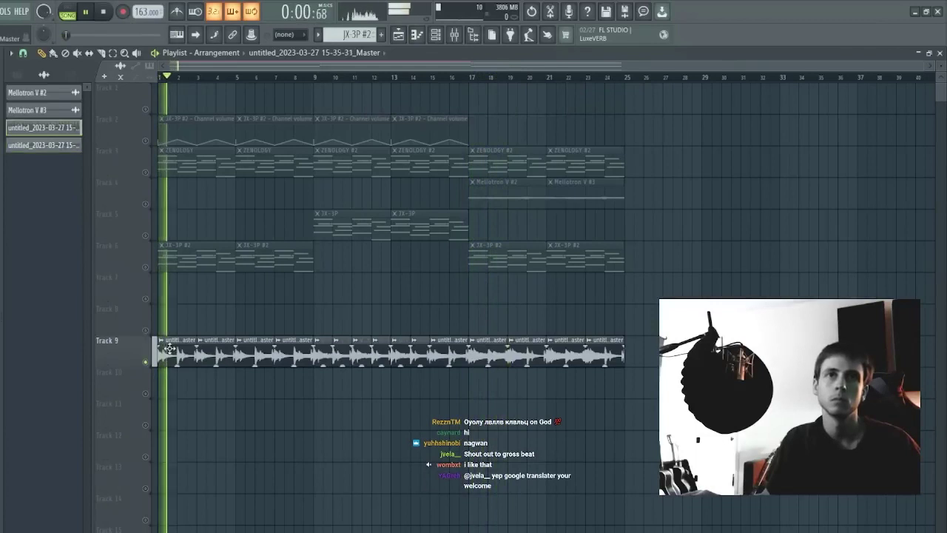
double_click(231, 356)
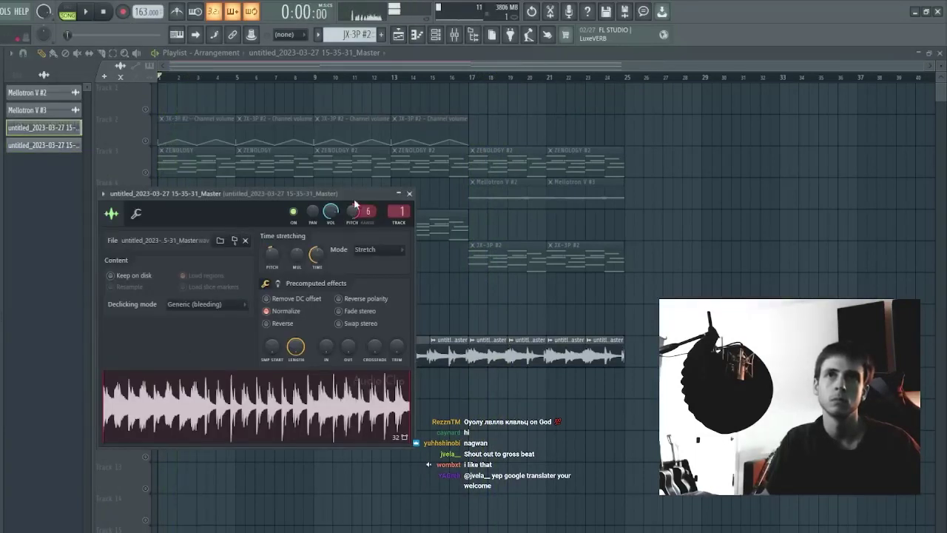
key("space")
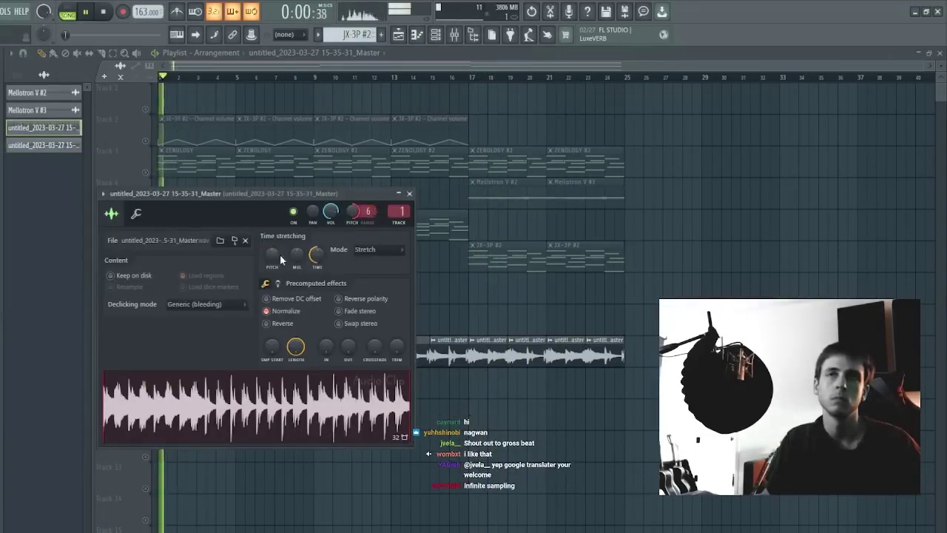
key("Escape")
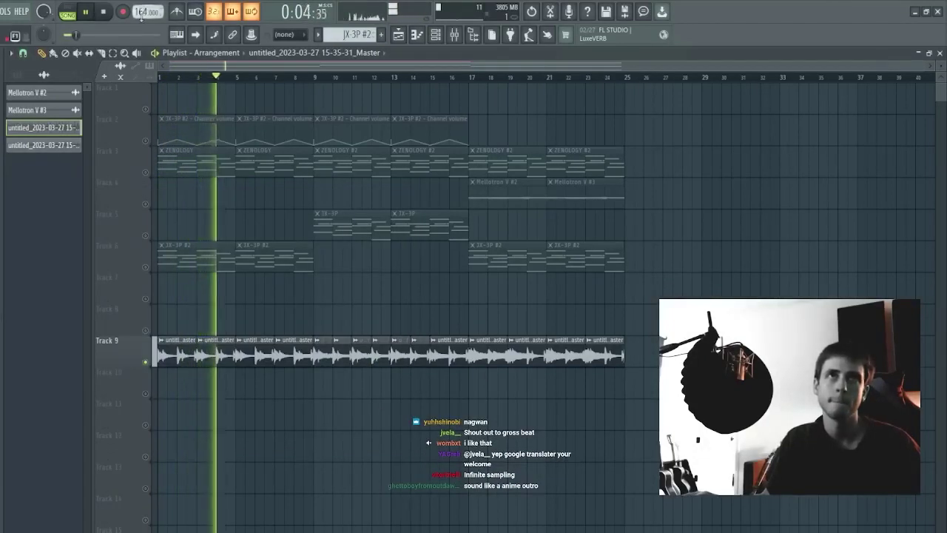
Step: Set the project tempo to 164 BPM and add a new empty pattern
left_click(381, 34)
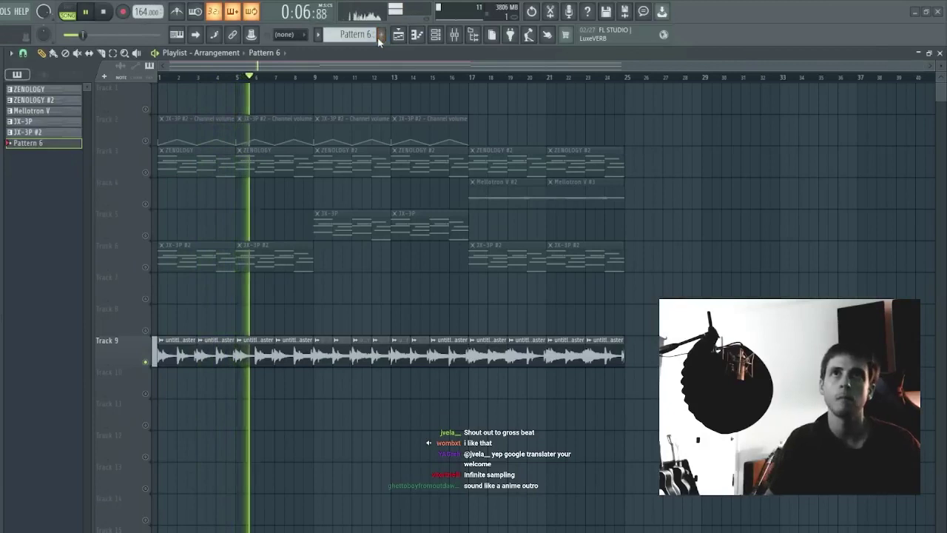
Step: Place Pattern 6 on Track 11 from bar 1 and repeat it end to end up to bar 25
left_click(167, 412)
left_click_drag(177, 403, 288, 417)
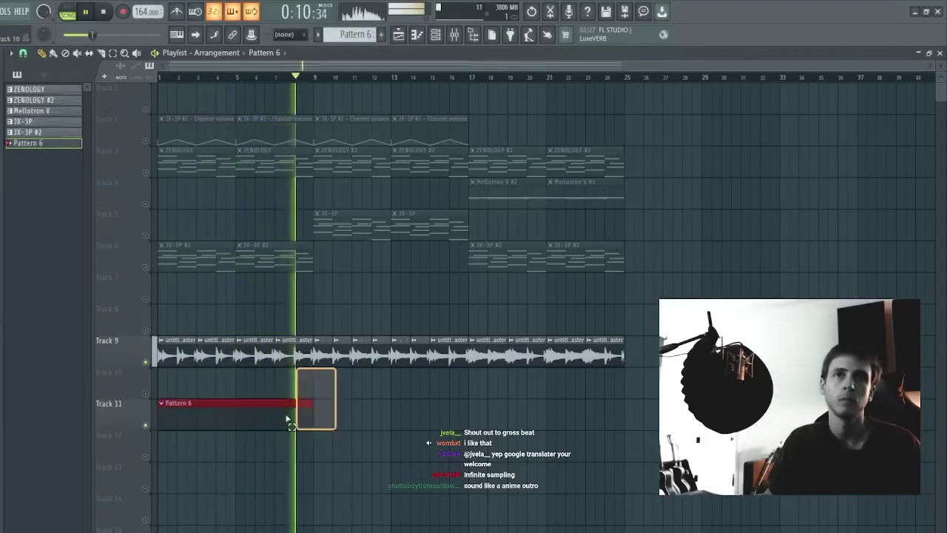
key("ctrl+b")
key("ctrl+b")
left_click(317, 390, "ctrl")
Step: Load the LA Custom C7 Grand Piano patch in a Keyscape channel, stop playback and open the channel's piano roll
key("F6")
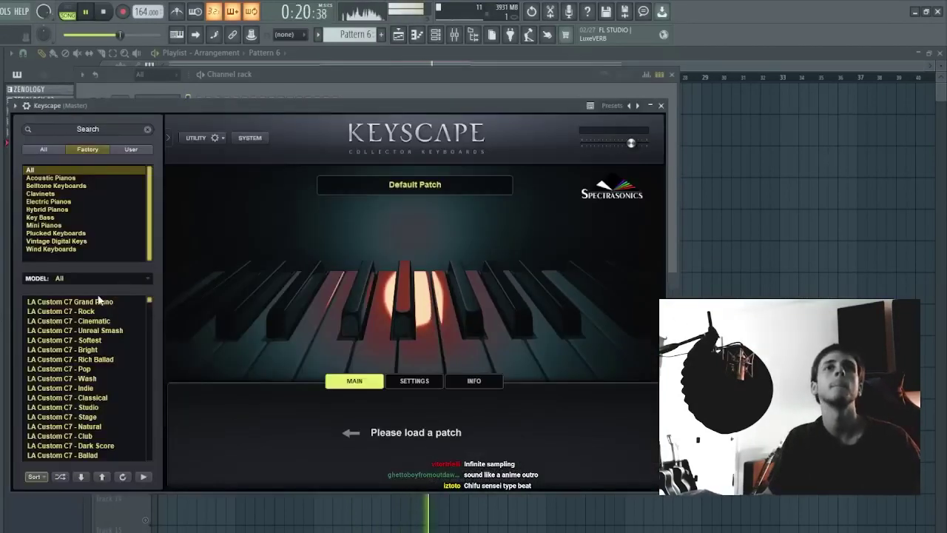
left_click(98, 301)
key("Escape")
key("space")
key("F7")
Step: Draw three staggered notes about 3.5 bars long from bar 1 and lower them an octave to B4, D5 and F#5
left_click(46, 260)
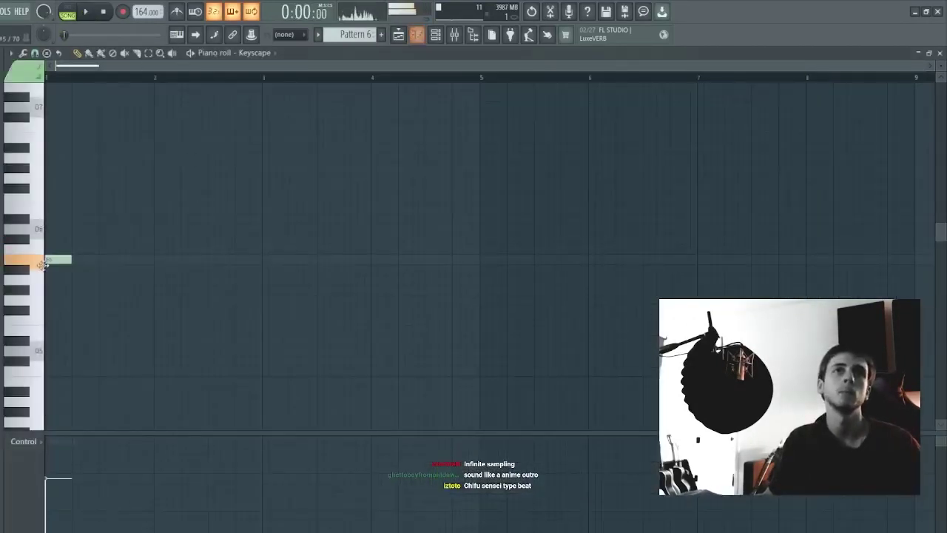
left_click_drag(53, 265, 425, 259)
left_click(86, 238)
left_click_drag(58, 226, 54, 220)
left_click_drag(73, 178, 76, 192)
key("space")
key("ctrl+Down")
key("space")
key("space")
left_click(79, 324, "ctrl")
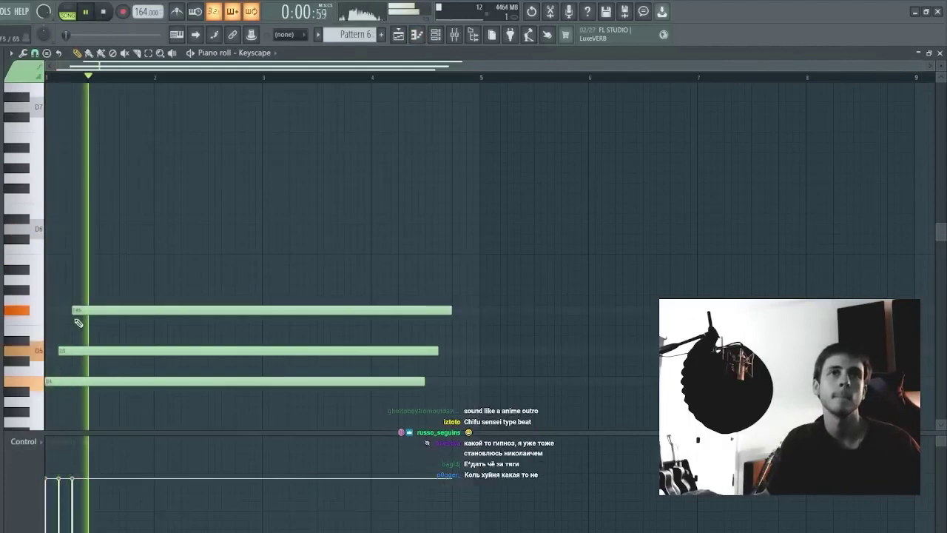
Step: Raise the D5 note an octave to D6 and move its start back to the beginning of bar 1
left_click(83, 353, "ctrl")
key("space")
key("ctrl+Up")
key("space")
key("space")
key("space")
key("shift+Left")
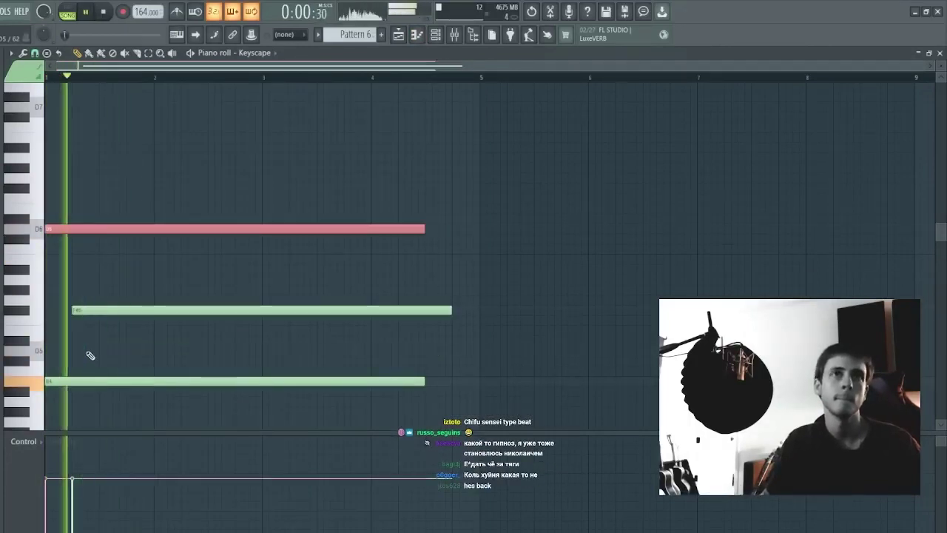
Step: Transpose all three notes of the chord down one octave and audition them with the loop
key("ctrl+a")
key("ctrl+Down")
key("space")
key("space")
left_click(102, 354, "ctrl")
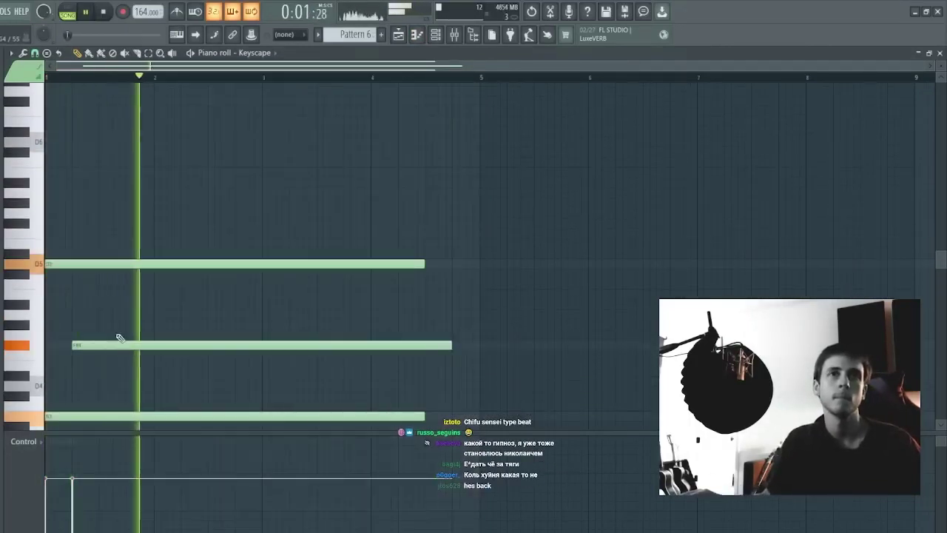
Step: Shorten the B3, F#4 and D5 notes so that all of them end at bar 2
scroll(121, 326, "down", 2)
key("space")
key("space")
left_click_drag(154, 189, 177, 370)
left_click_drag(425, 356, 148, 353)
left_click(177, 330, "ctrl")
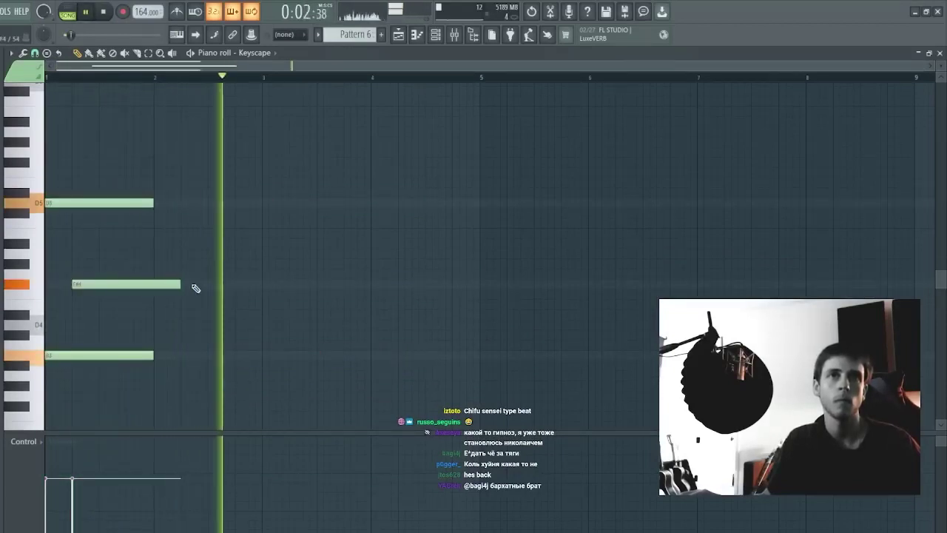
key("space")
key("space")
left_click_drag(178, 283, 151, 281)
Step: Duplicate the bar 1 chord into bar 2 and transpose the copy down to G3, D4 and A#4
key("ctrl+a")
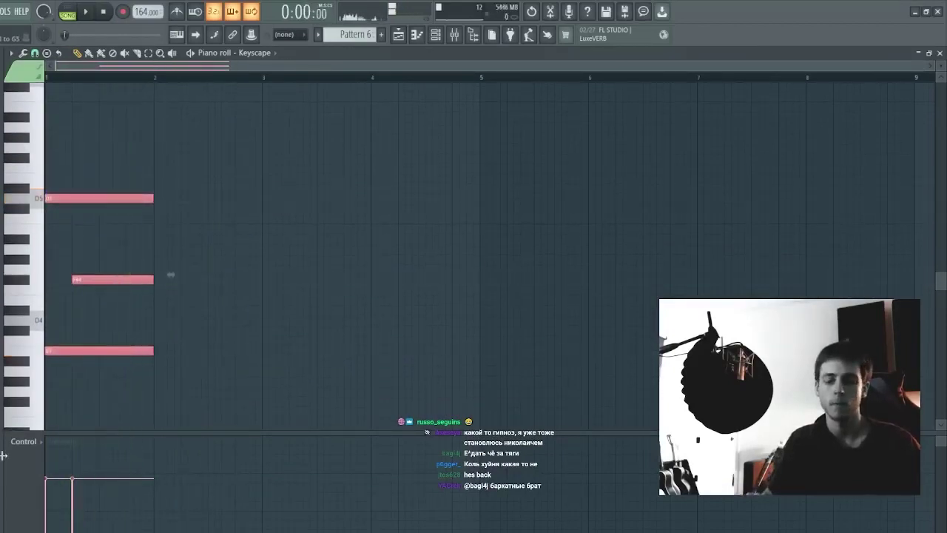
key("ctrl+b")
key("shift+Down")
key("shift+Down")
key("shift+Down")
key("ctrl+d")
key("space")
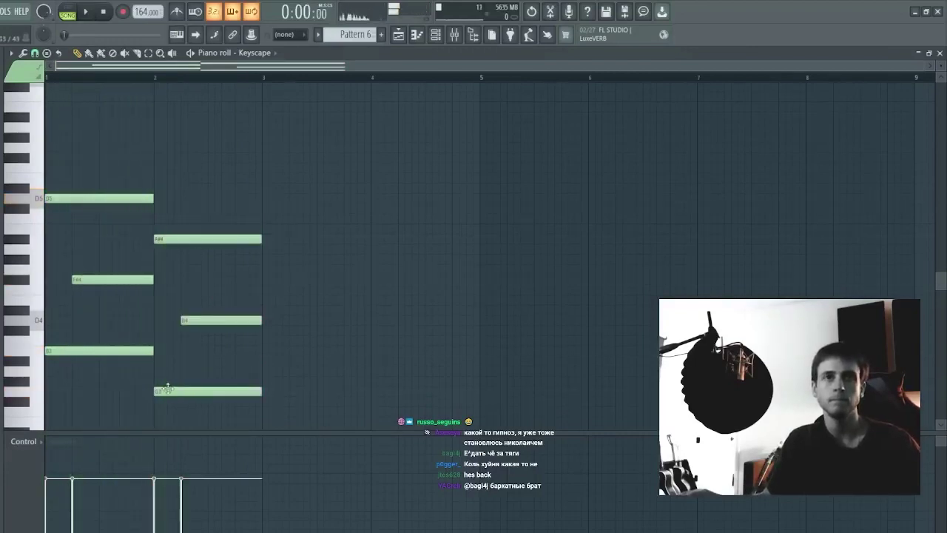
Step: Try the bar 2 chord at several other pitches up to D#4 against the loop, then return its lowest note to G3
key("space")
left_click_drag(177, 214, 249, 465)
key("shift+Down")
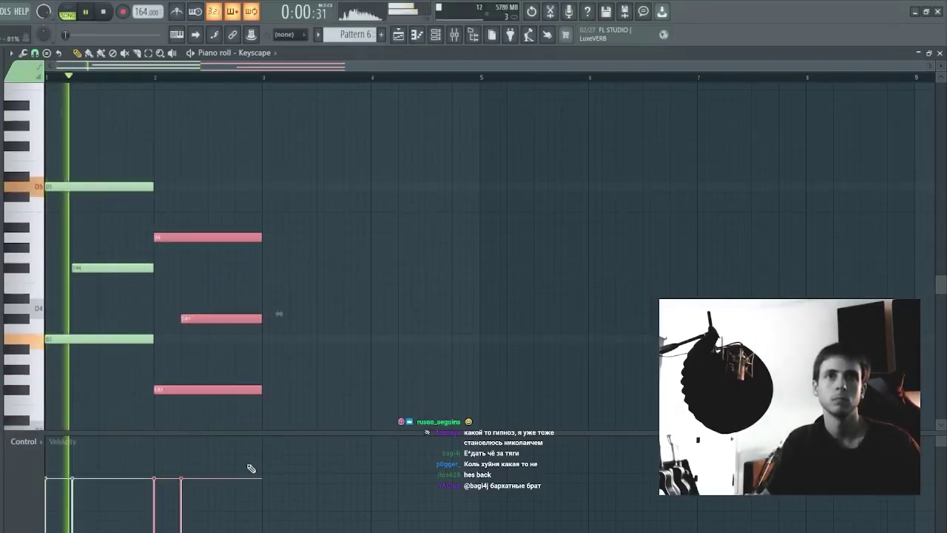
key("shift+Up")
key("shift+Up")
key("shift+Up")
key("shift+Up")
key("shift+Up")
key("space")
key("space")
key("shift+Up")
key("shift+Up")
key("shift+Up")
key("shift+Up")
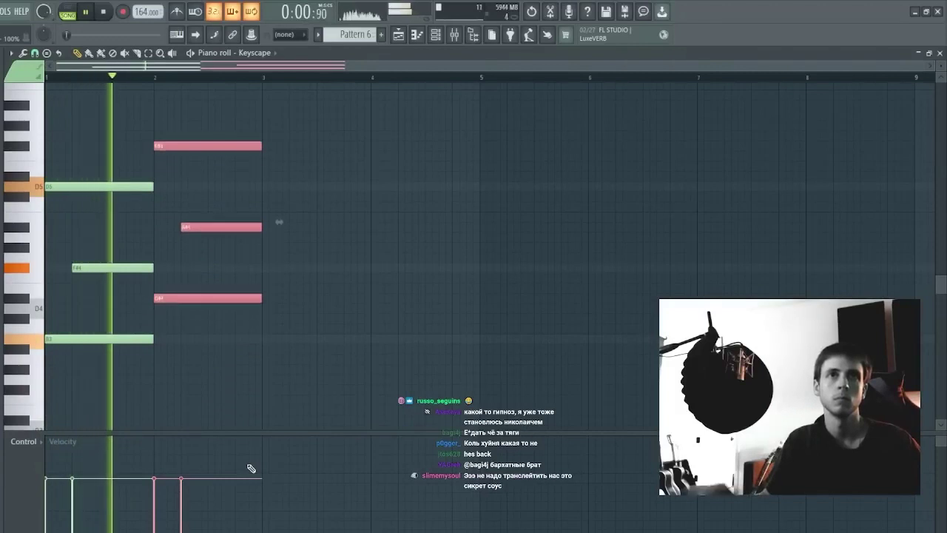
left_click(242, 226)
left_click_drag(231, 325, 269, 77, "ctrl")
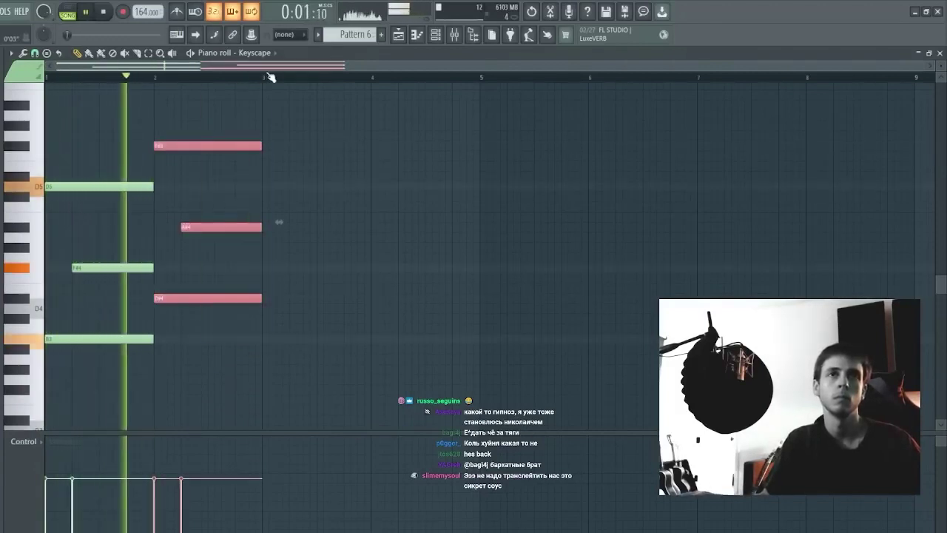
key("space")
key("space")
key("shift+Down")
key("shift+Down")
key("shift+Down")
key("shift+Down")
key("shift+Down")
key("shift+Down")
key("shift+Down")
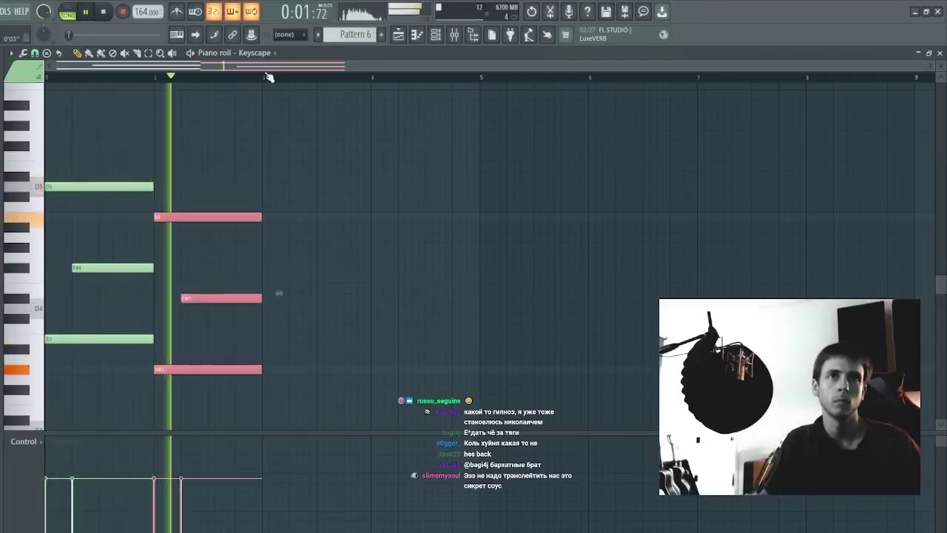
key("space")
key("shift+Down")
key("shift+Right")
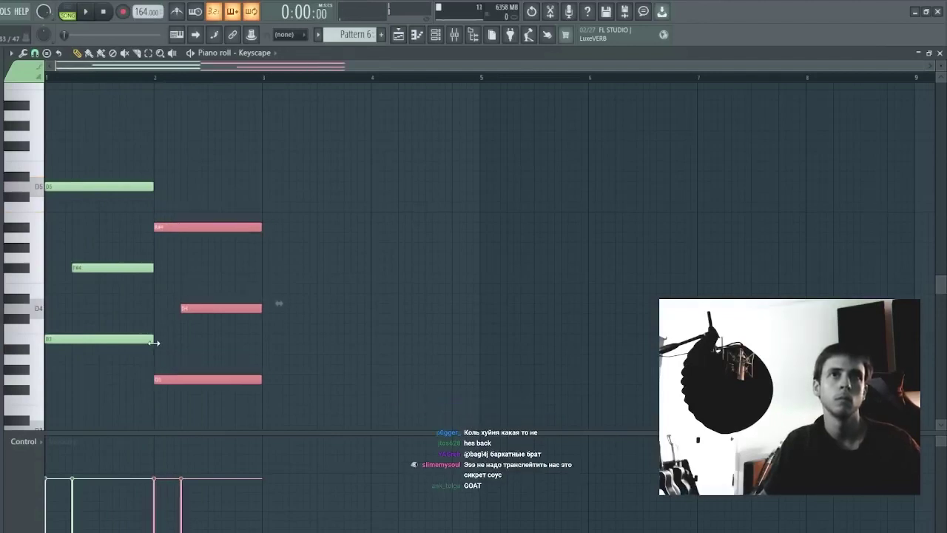
Step: Lower the top note of the bar 2 chord to A4 and duplicate the two chords into bars 3 and 4
key("space")
left_click(184, 260, "ctrl")
key("space")
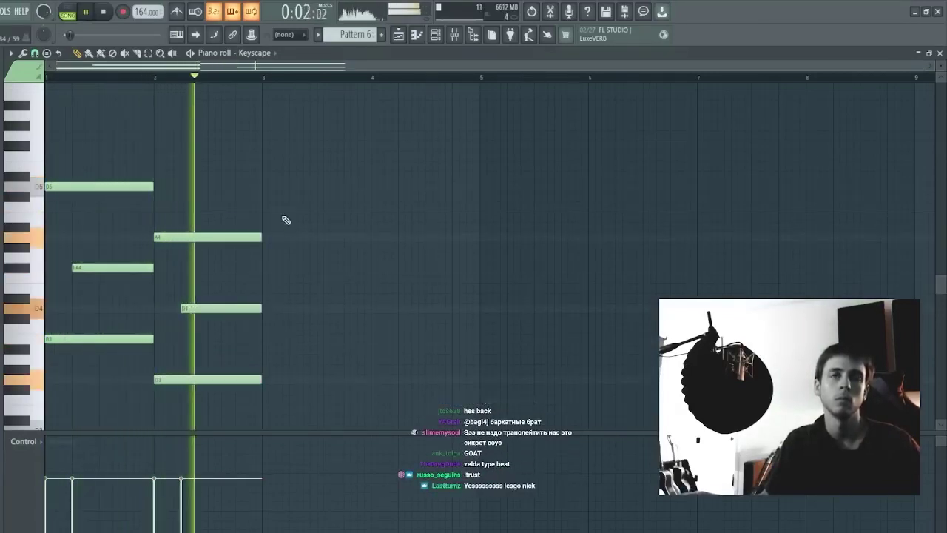
key("ctrl+b")
key("ctrl+d")
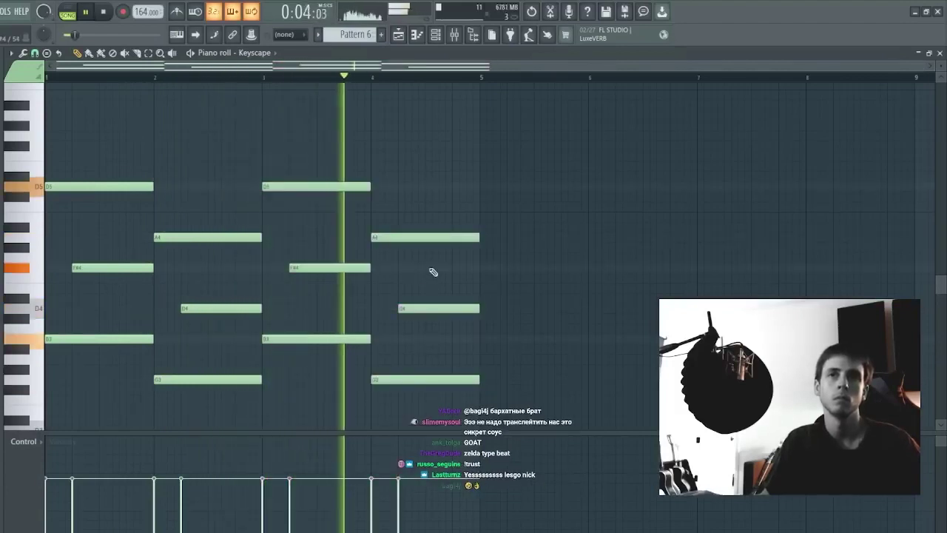
key("space")
key("space")
Step: Shorten the three notes of the bar 2 chord so they end halfway through the bar
left_click_drag(253, 195, 208, 378)
key("ctrl+d")
key("space")
Step: Add staggered D3, F#3 and A3 notes in the second half of bar 2, raising F#3 an octave and aligning its start with D3
left_click(210, 418)
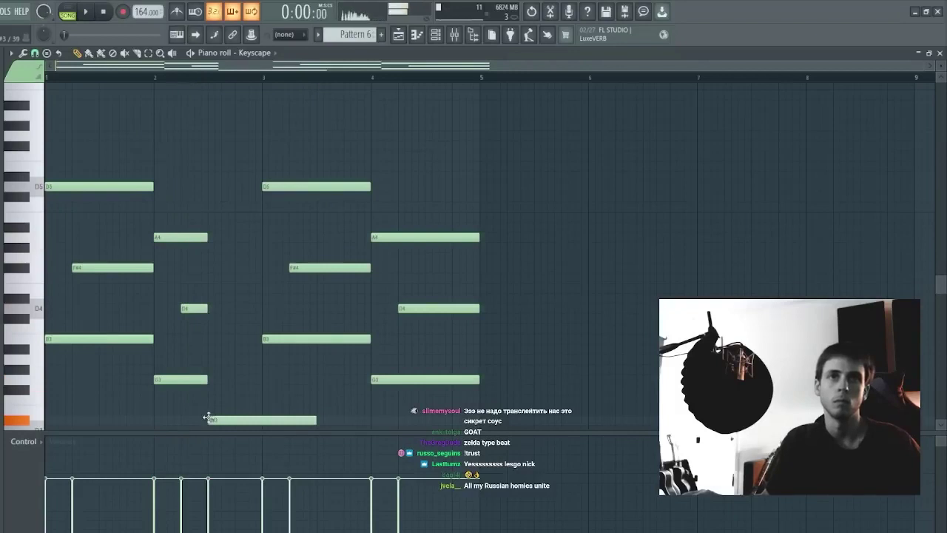
left_click_drag(208, 417, 207, 420)
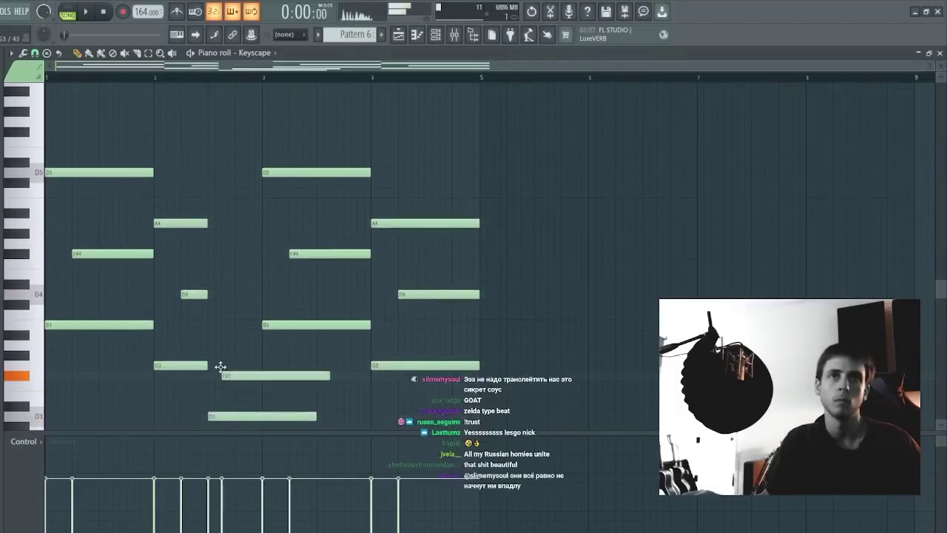
key("space")
left_click_drag(247, 373, 236, 395)
key("ctrl+Up")
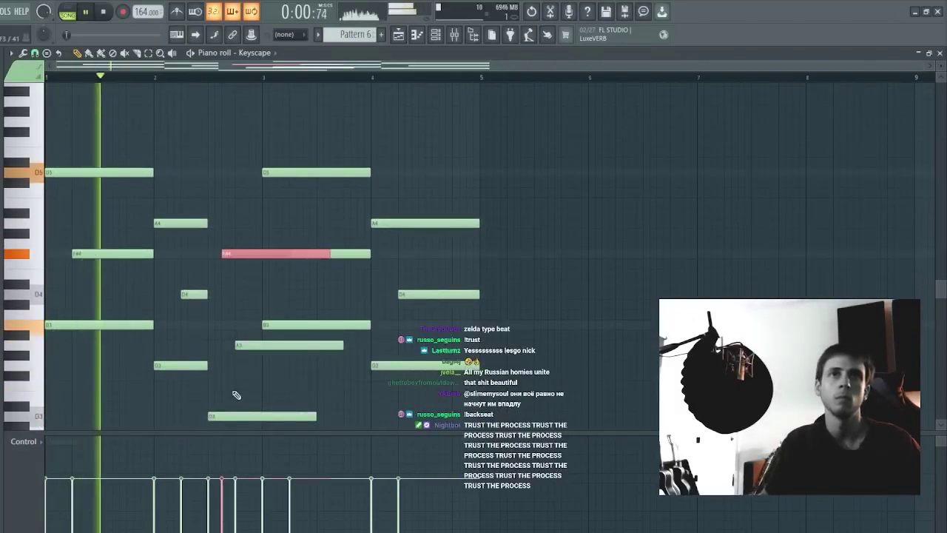
key("shift+Left")
key("ctrl+d")
Step: Slice the new D3, F#4 and A3 notes at bar 3 and delete the D3 and F#4 pieces past the cut
key("c")
left_click_drag(303, 222, 264, 439)
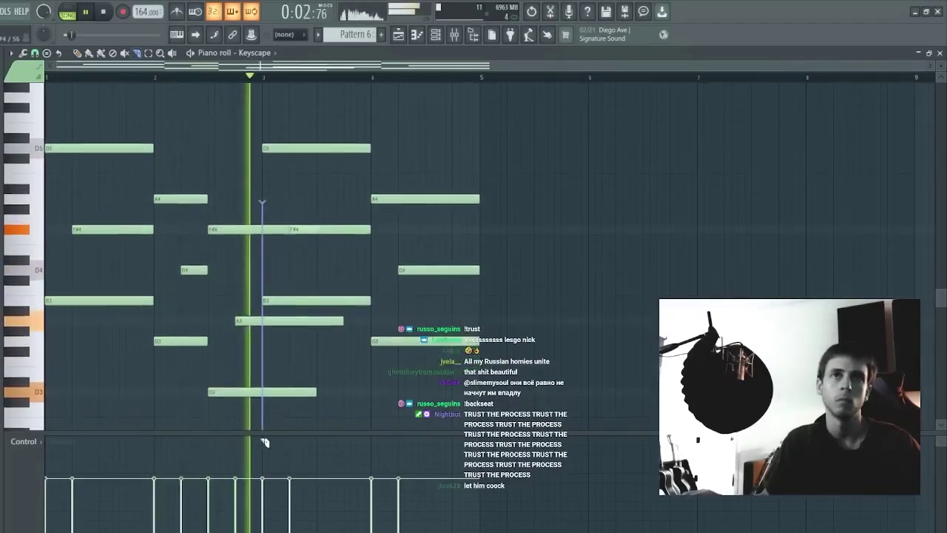
key("p")
left_click(255, 318, "ctrl+shift")
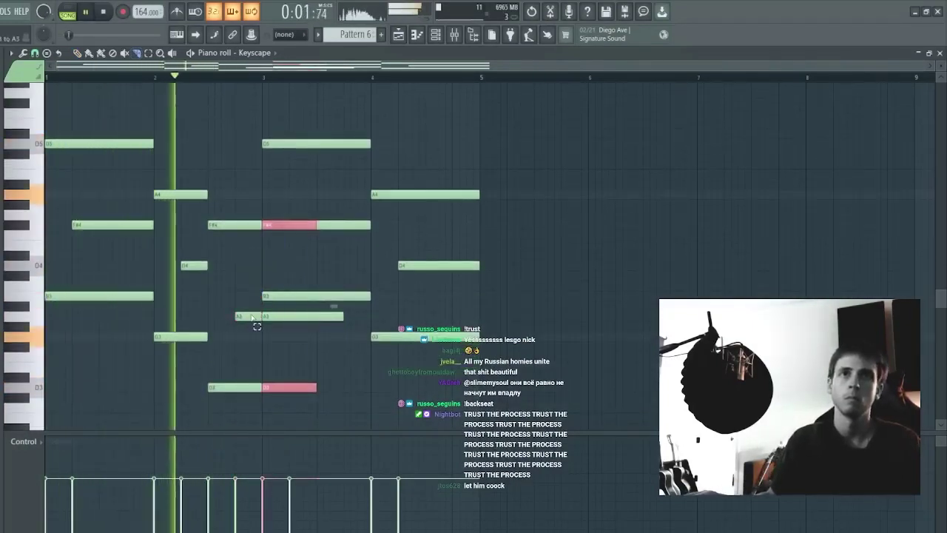
key("Delete")
Step: Raise the notes in both halves of bar 2 by one octave
left_click_drag(255, 189, 222, 433)
key("ctrl+Up")
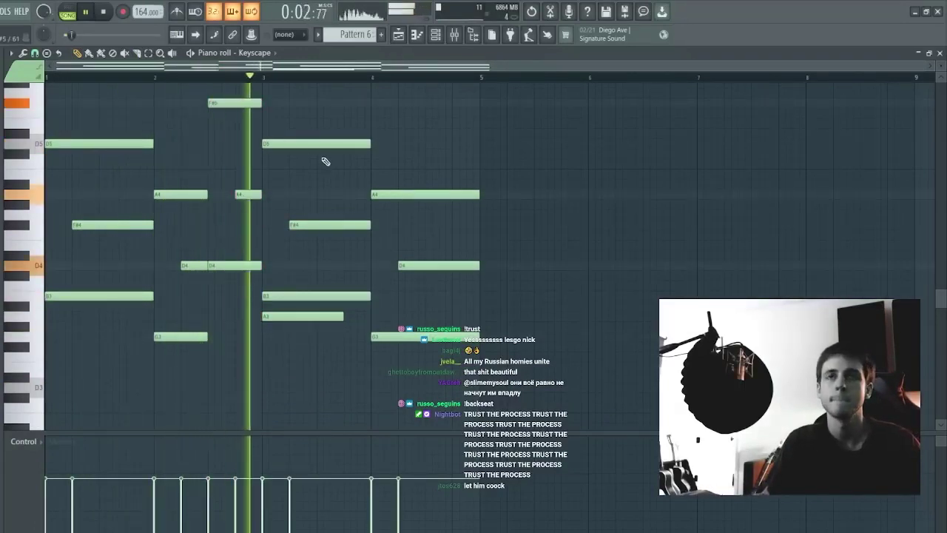
left_click_drag(175, 171, 198, 376)
key("ctrl+Up")
key("ctrl+d")
Step: Audition the pattern on its own from the start and delete the B3 note at bar 3
key("space")
key("space")
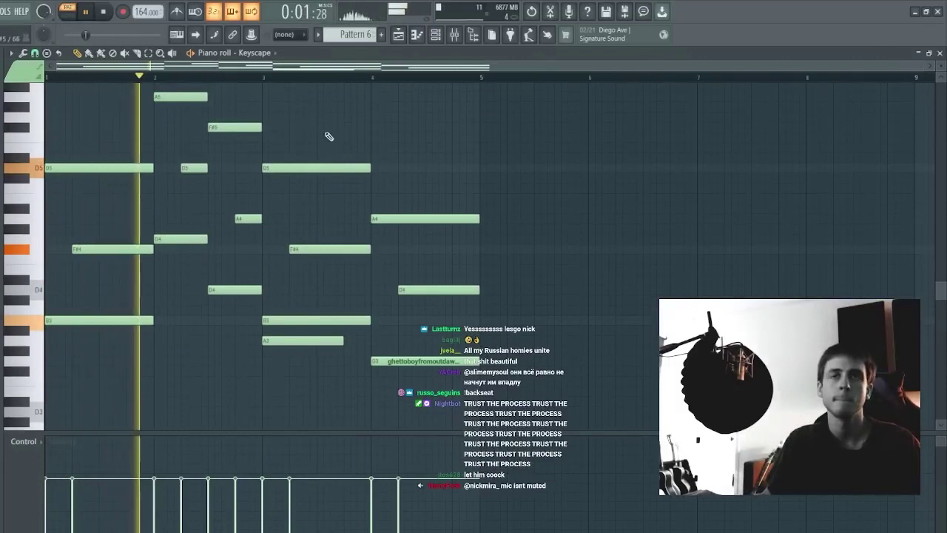
scroll(313, 151, "down", 1)
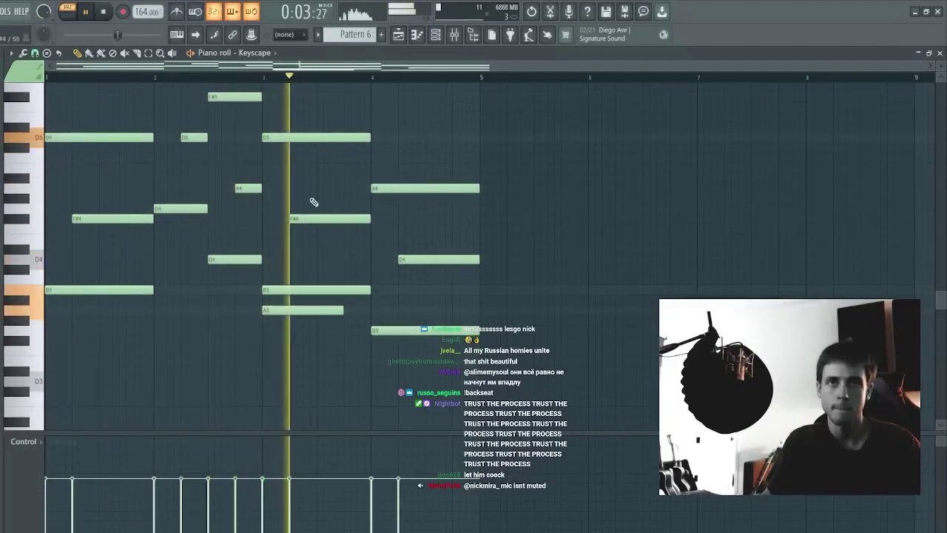
key("space")
key("space")
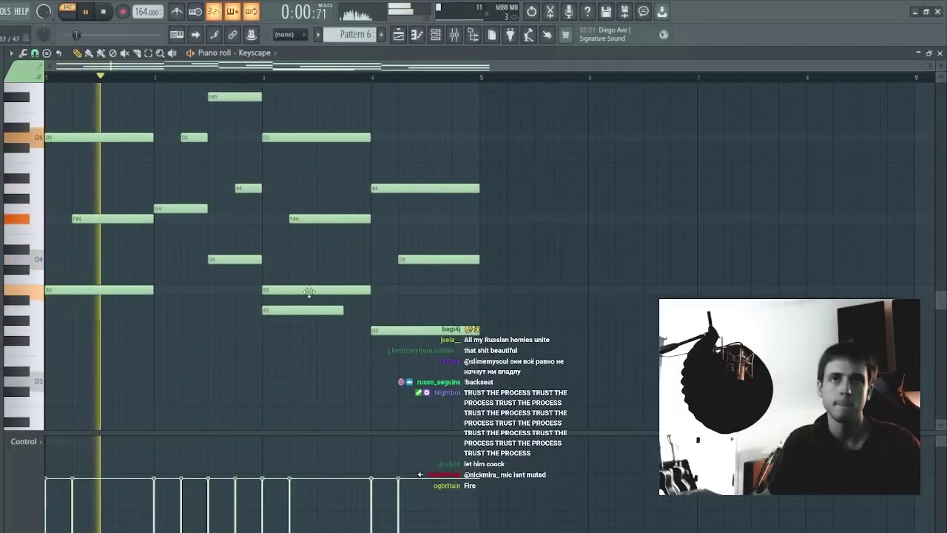
right_click(317, 289)
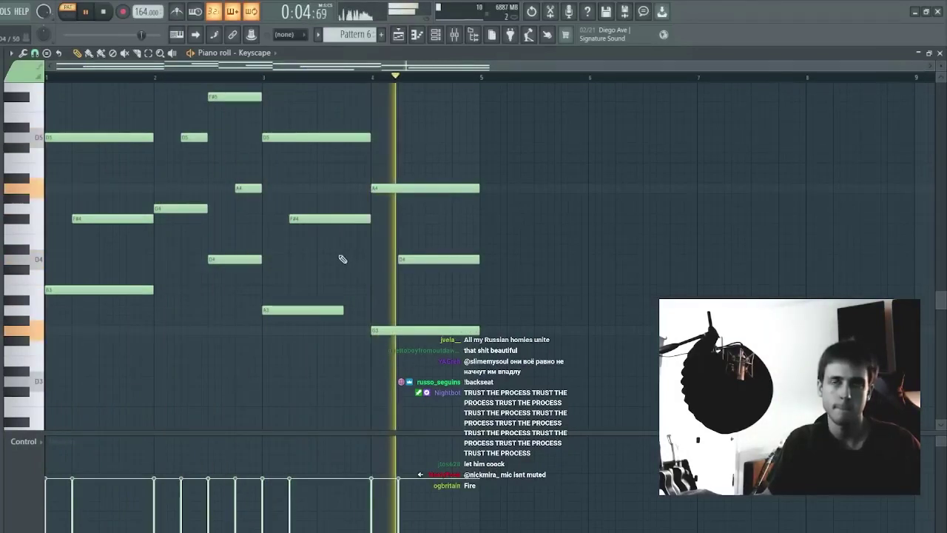
Step: Lower bar 3's upper notes to A4 and D4, add an F#4 note near the end of the bar, and audition the pattern
key("space")
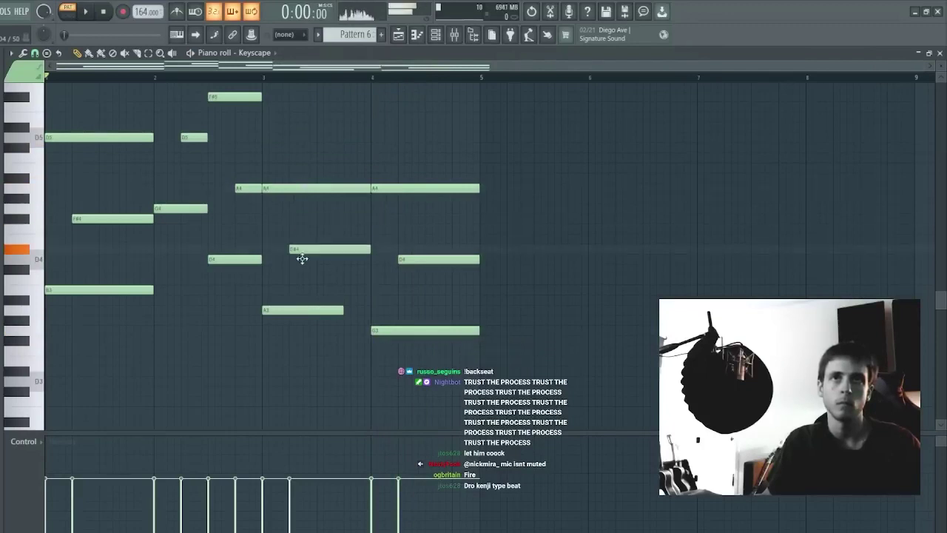
left_click_drag(323, 225, 346, 238)
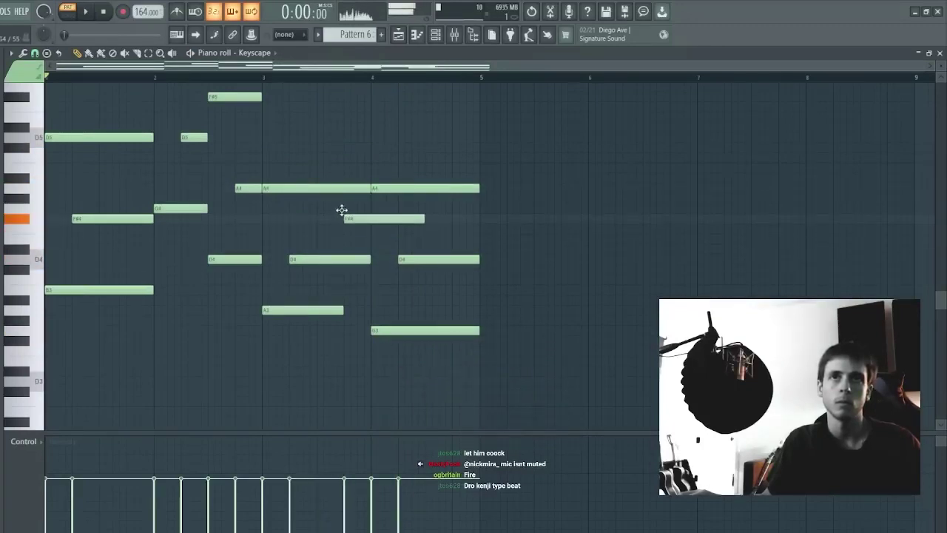
key("space")
key("space")
key("space")
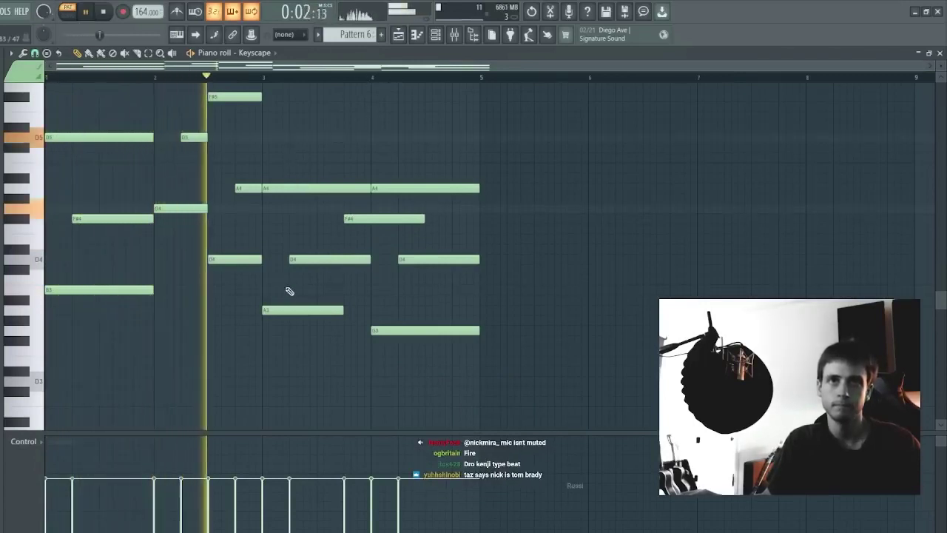
Step: Raise the A3 note at bar 3 to B3 and the D4 note in bar 3 an octave to D5
left_click_drag(286, 309, 276, 289)
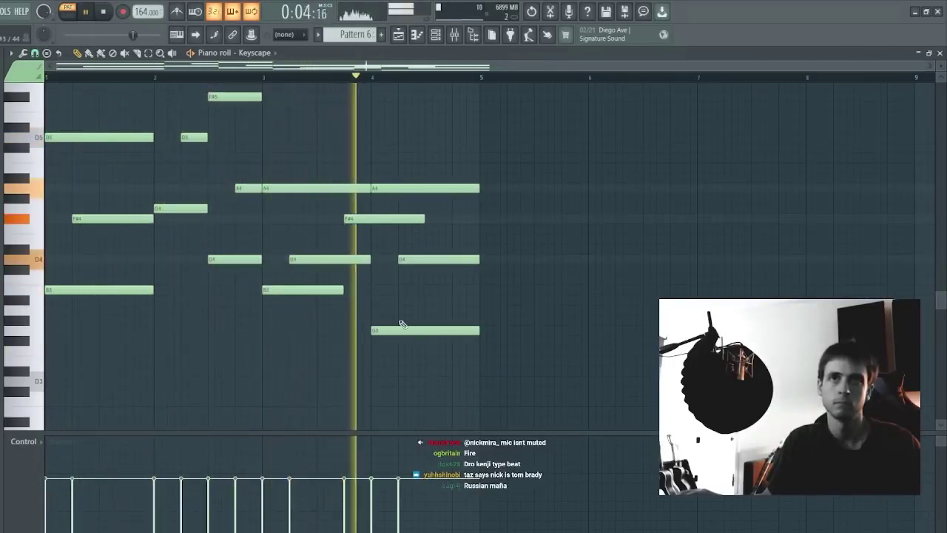
left_click(333, 262, "ctrl")
key("ctrl+Up")
left_click(345, 267, "ctrl")
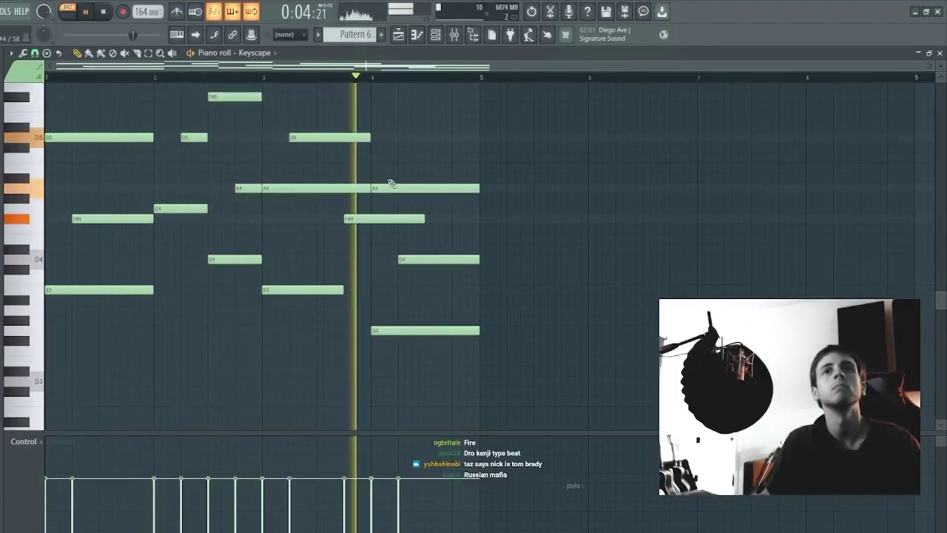
left_click(447, 262, "ctrl")
left_click(434, 288, "ctrl")
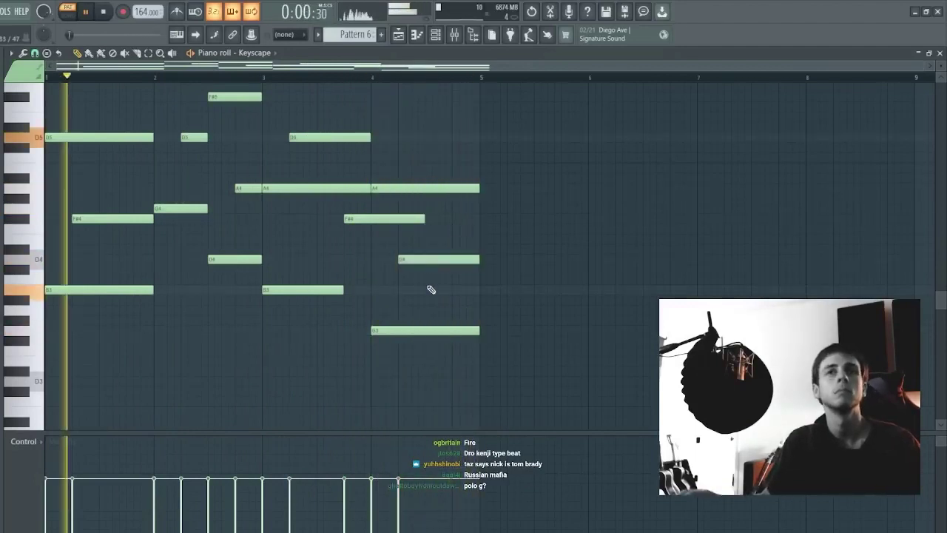
Step: Load the LA Custom C7 - Dark Score preset in Keyscape and reopen its piano roll
key("F7")
key("F6")
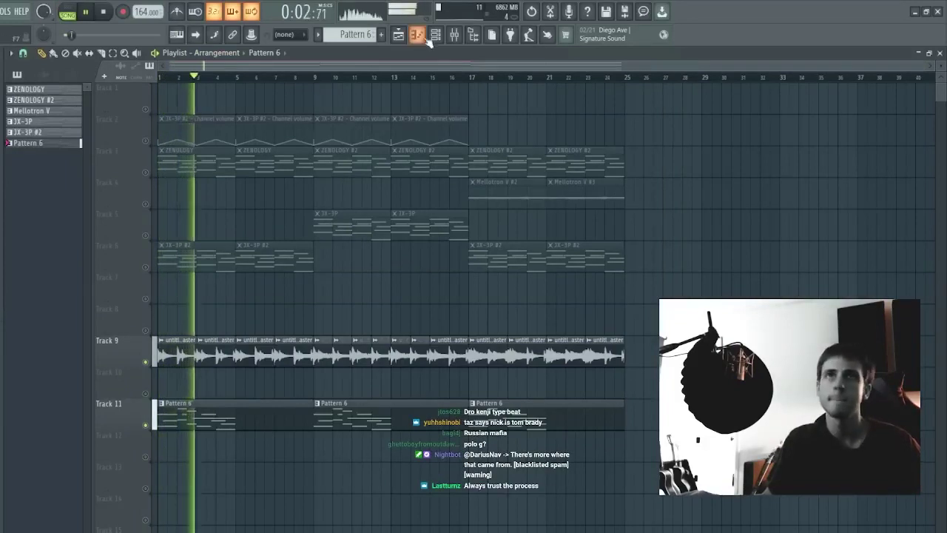
key("F6")
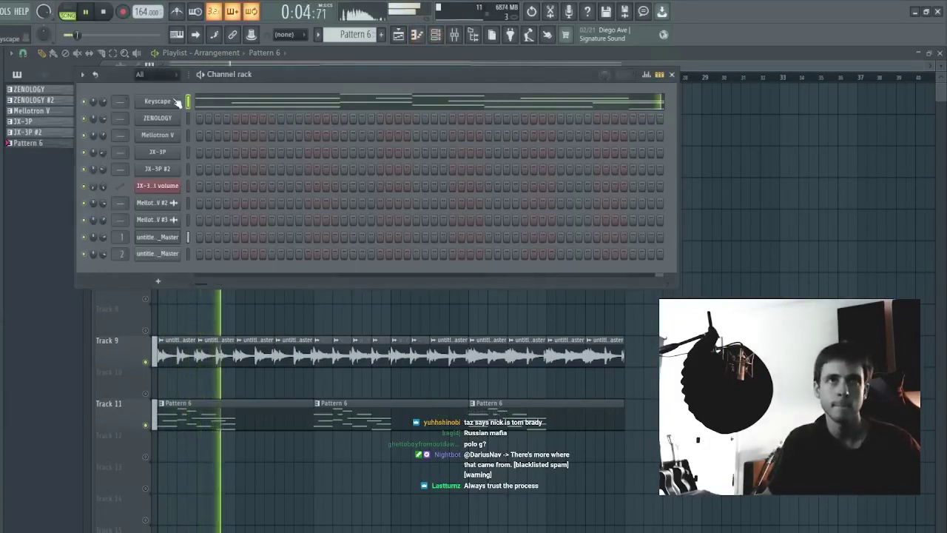
left_click(177, 101)
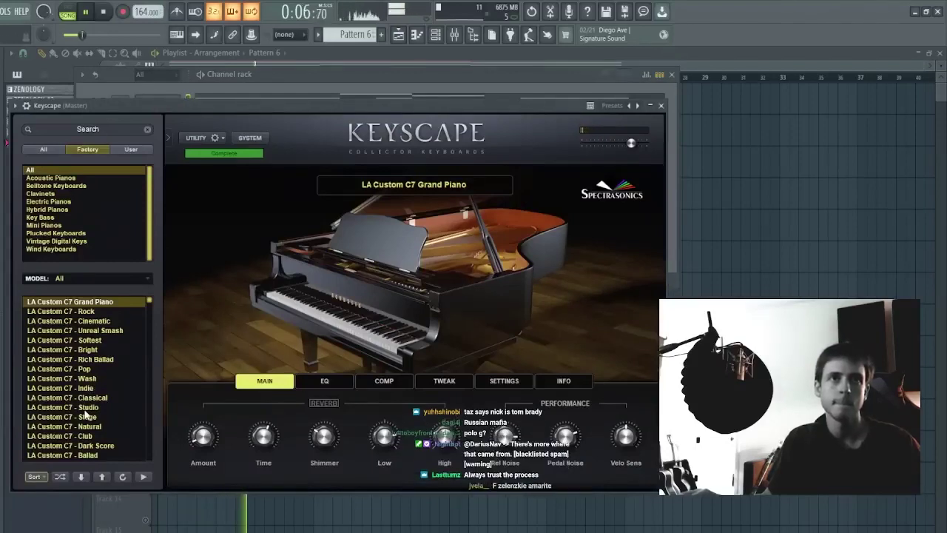
left_click(104, 447)
left_click(246, 97)
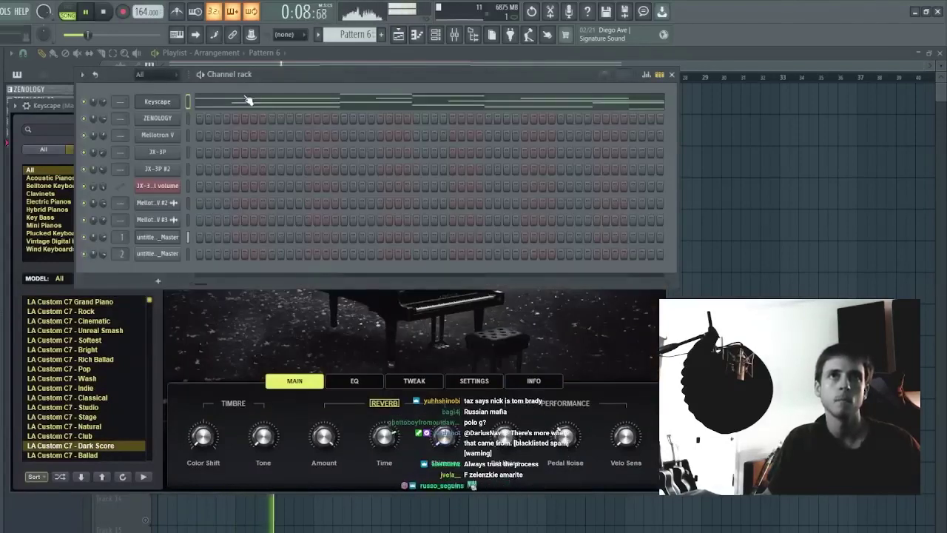
Step: Add an F# note at the start of bar 1 and raise it one octave to F#6
scroll(250, 92, "down", 3)
scroll(222, 111, "up", 4)
key("space")
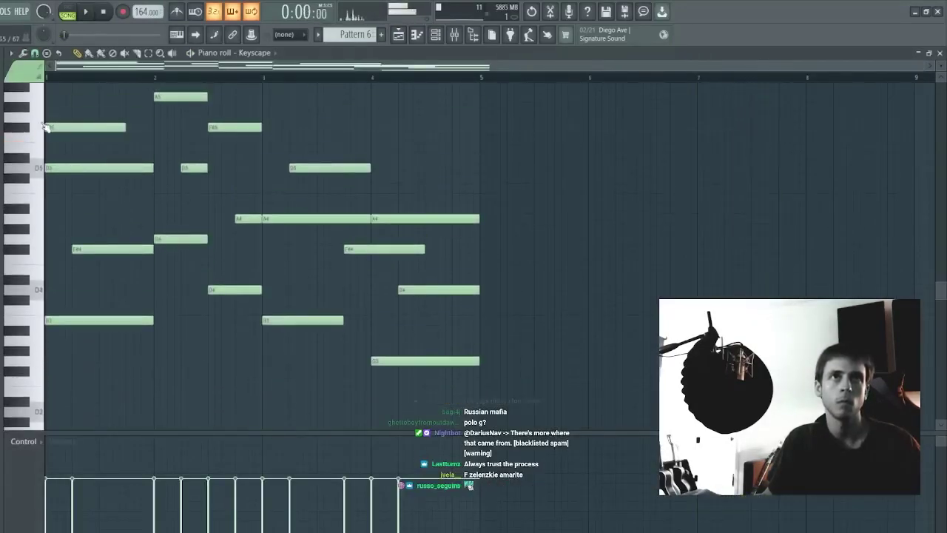
left_click(61, 117)
key("space")
key("space")
scroll(119, 130, "up", 2)
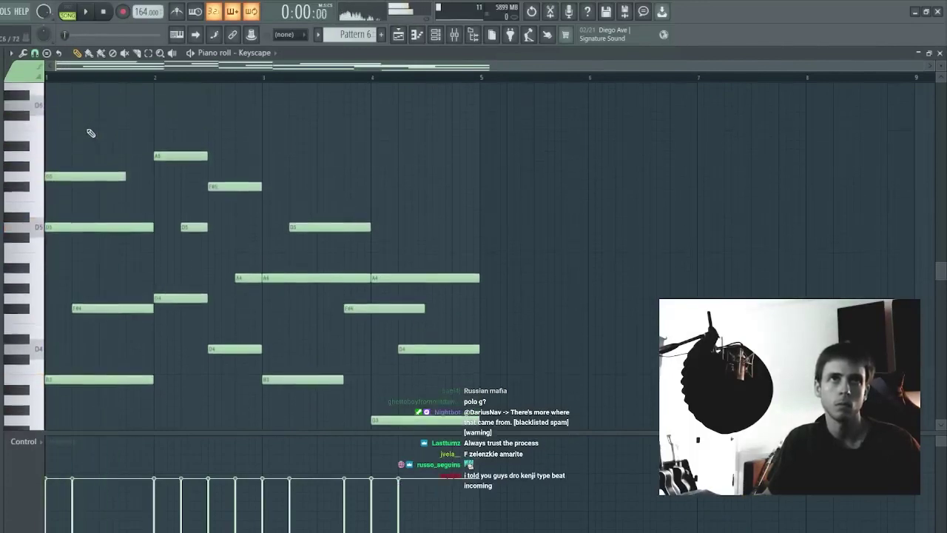
right_click(61, 178)
left_click(47, 196)
key("ctrl+Up")
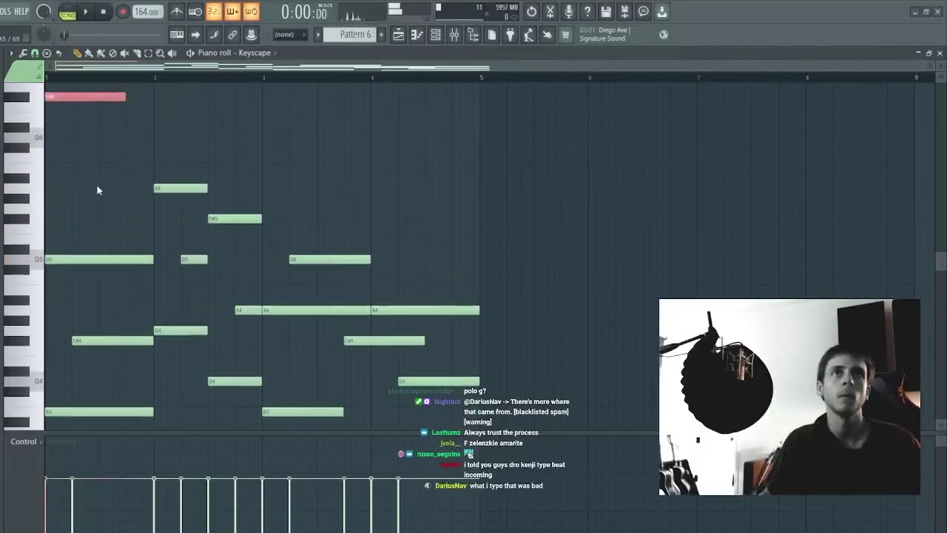
Step: Transpose all notes of the pattern up one octave and audition it
key("ctrl+a")
key("space")
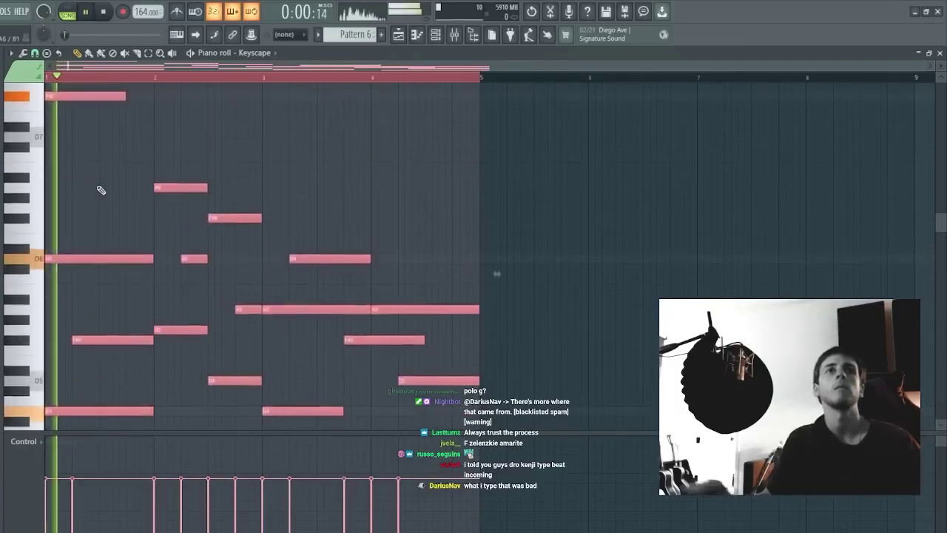
key("ctrl+Up")
key("ctrl+d")
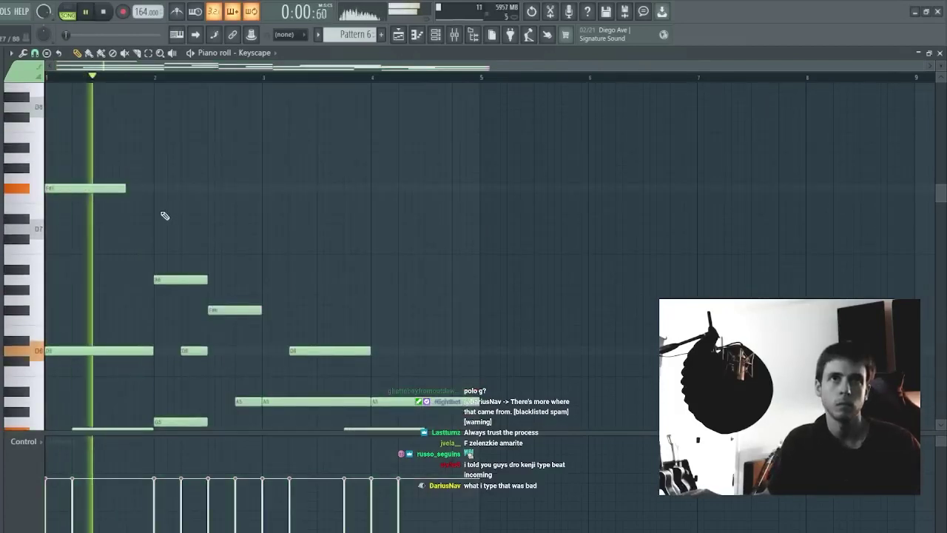
Step: Add E7 and D7 notes in bar 2 and duplicate the three-note top melody into bars 3 and 4
left_click(158, 208)
key("space")
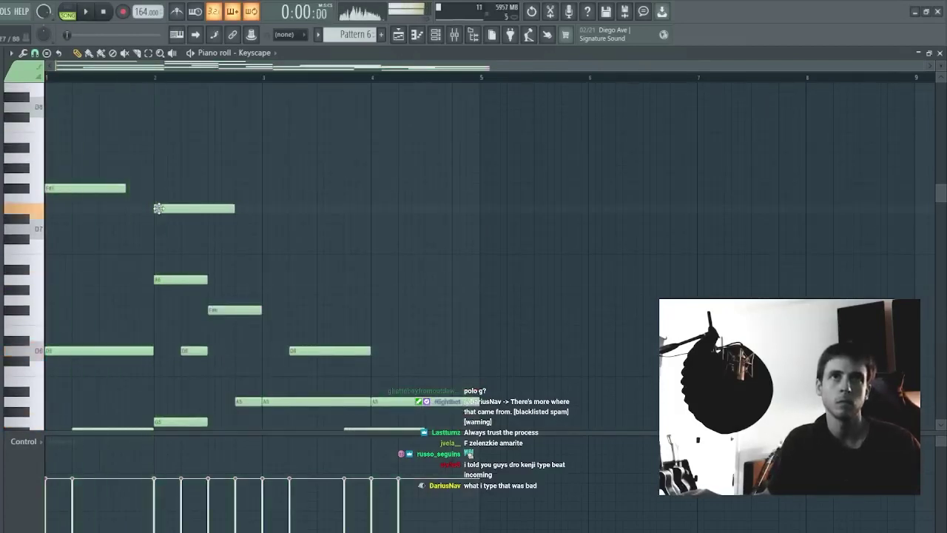
left_click(212, 230)
left_click_drag(244, 228, 53, 180)
key("ctrl+b")
Step: Trim the start of the D7 notes in bars 2 and 4 so each begins where the E7 note ends
left_click(355, 182, "ctrl")
left_click(225, 233, "ctrl")
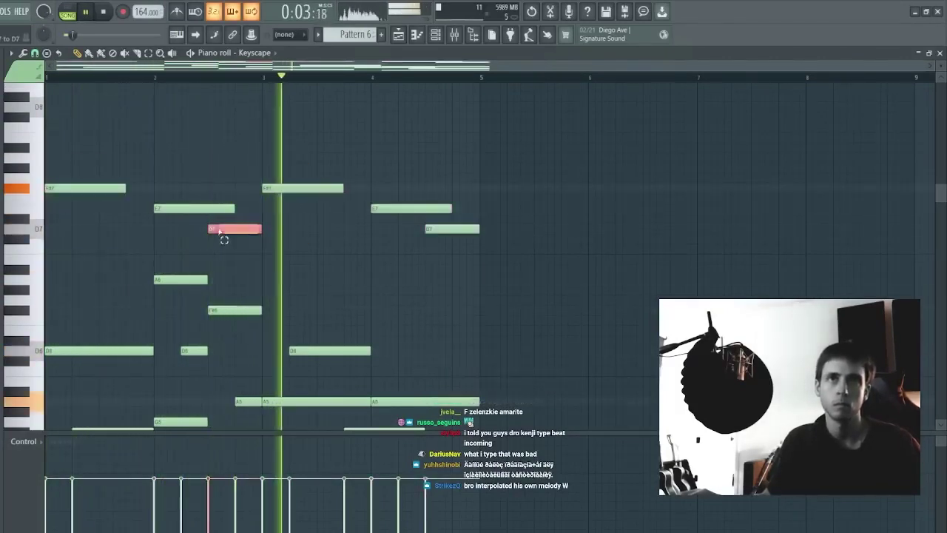
left_click(444, 231, "ctrl+shift")
left_click_drag(445, 230, 482, 226)
Step: Duplicate the complete four-bar pattern into bars 5 to 8 and return to the playlist
key("ctrl+a")
key("ctrl+b")
left_click(482, 216, "ctrl")
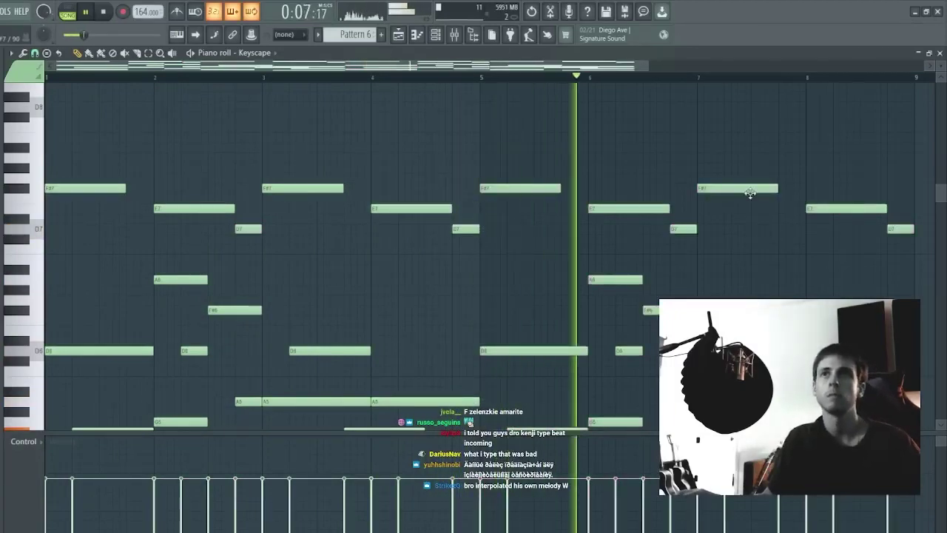
left_click_drag(746, 183, 730, 194, "ctrl")
key("Escape")
key("Escape")
key("Escape")
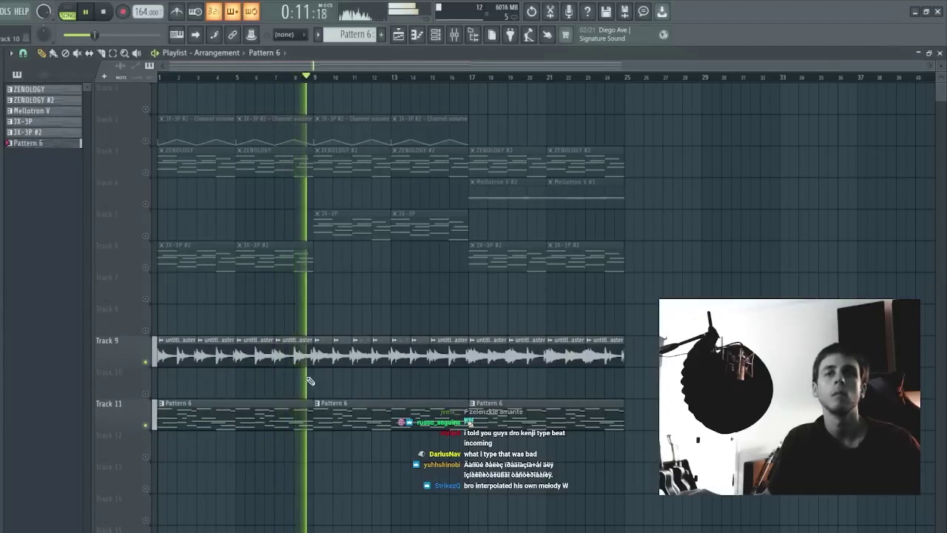
Step: Inspect the sample settings of the Track 9 audio clips and audition the arrangement from bar 17
double_click(306, 361)
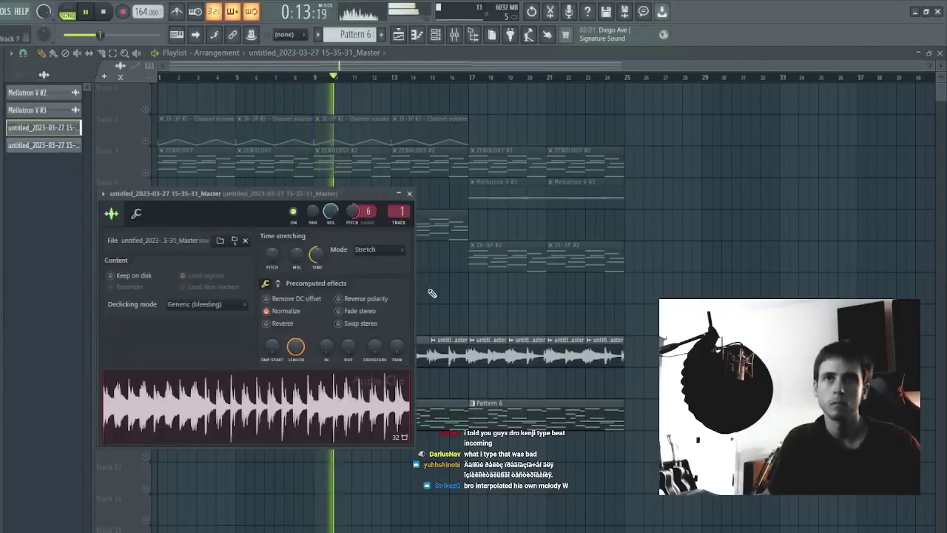
key("Escape")
double_click(485, 353)
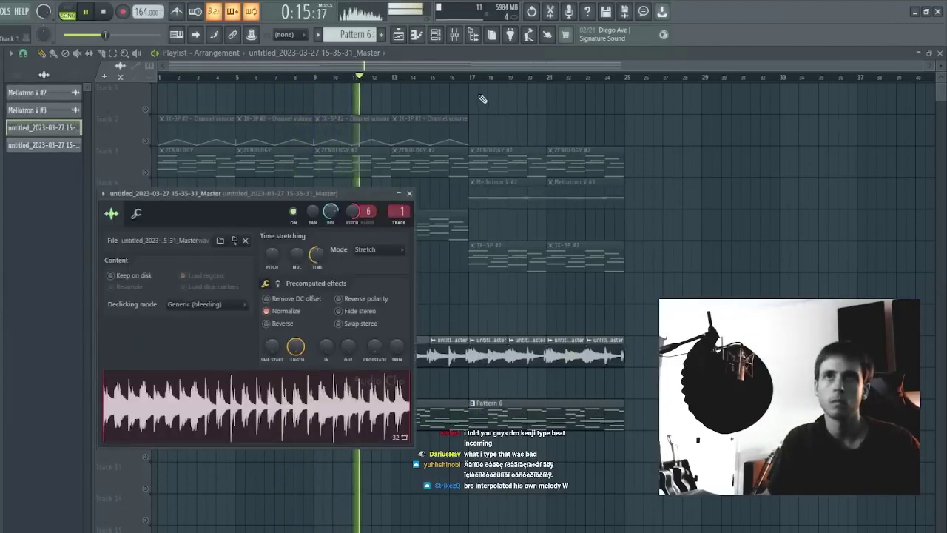
key("Escape")
left_click(475, 77)
key("space")
key("space")
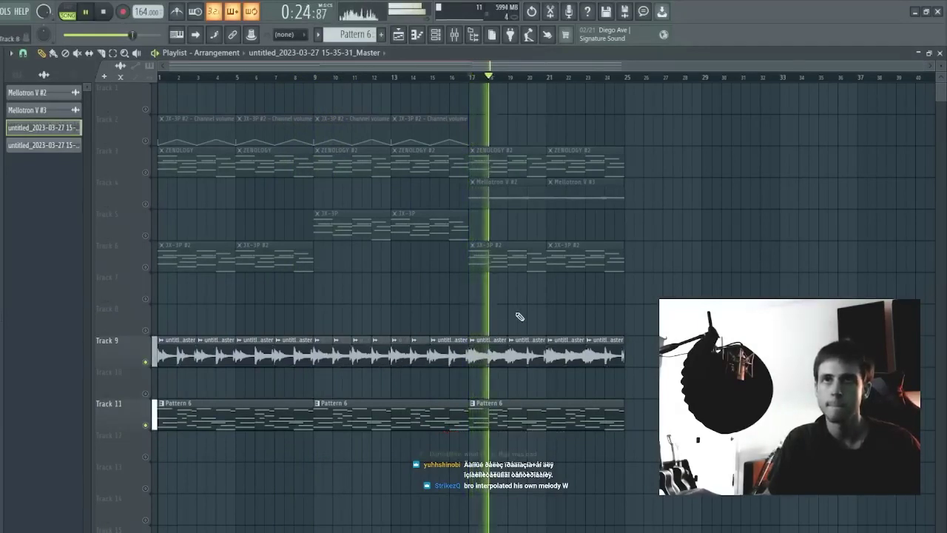
Step: Unmute Tracks 5 and 6 and stop playback
left_click(146, 267)
left_click(145, 235)
key("space")
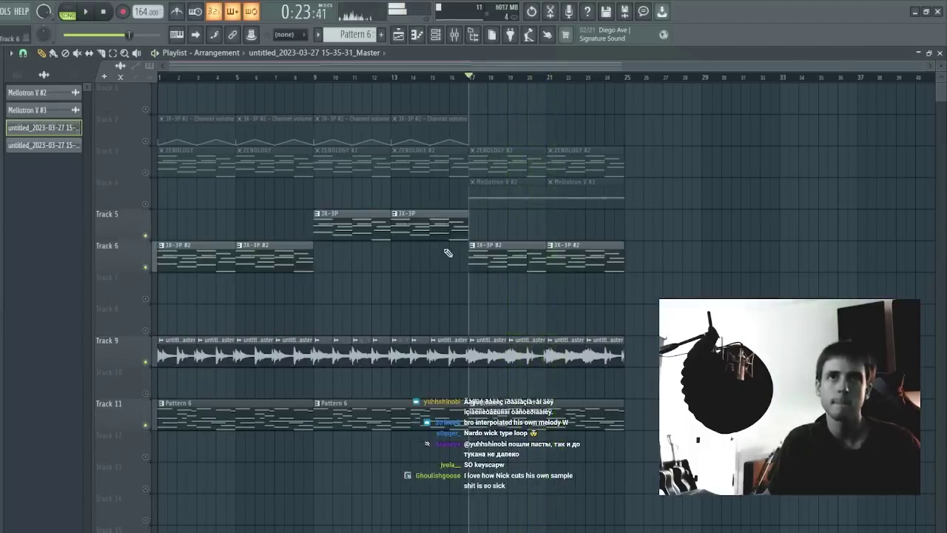
Step: Move the two JX-3P clips from Track 5 to Track 6 at bars 9 to 16 and unmute Track 4
left_click_drag(359, 215, 360, 265)
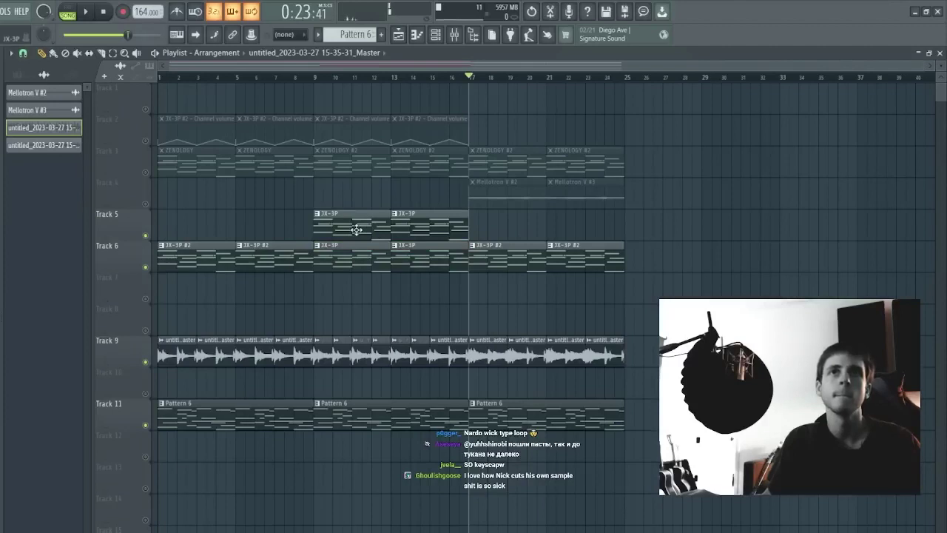
right_click(384, 233)
right_click(422, 220)
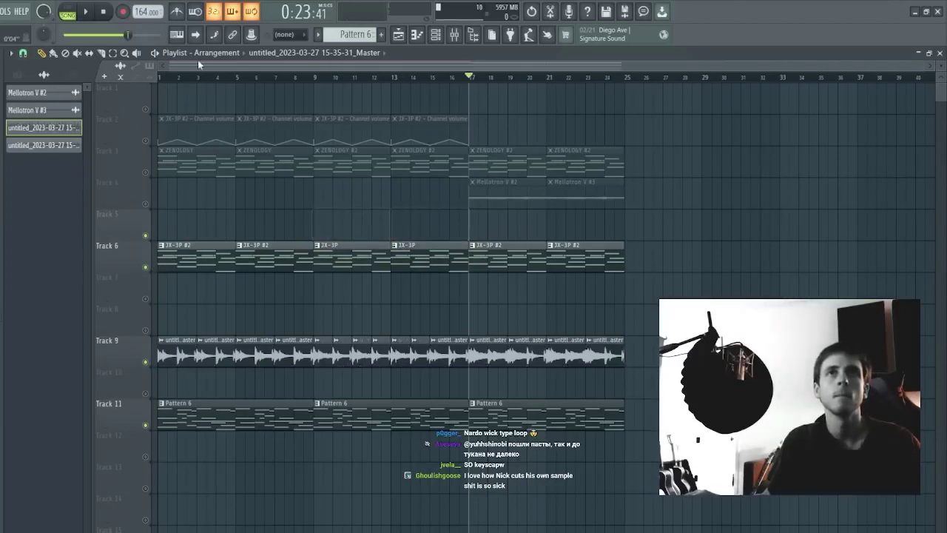
left_click(145, 173)
left_click(146, 173)
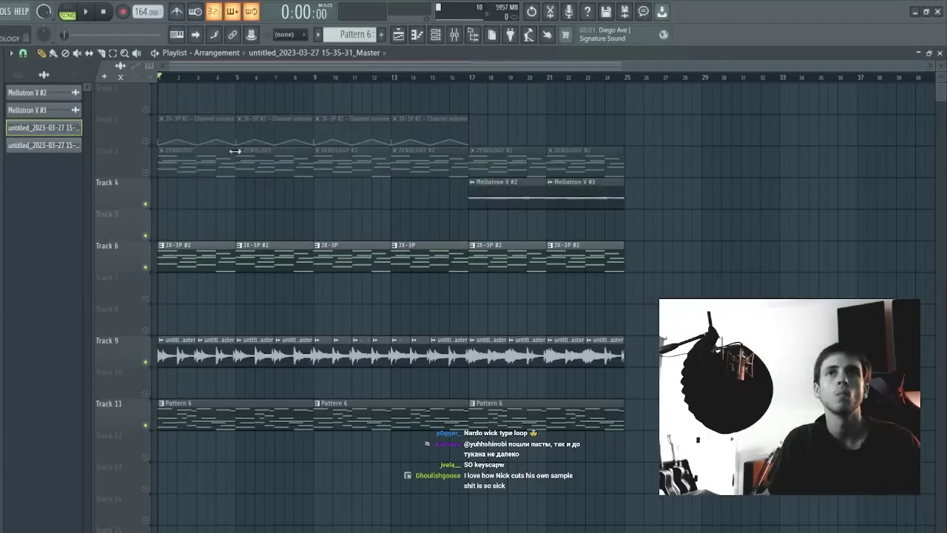
Step: Render bars 9 to 24 from the Master mixer track to an audio clip on Track 1, removing the extra copy on Track 8
left_click_drag(624, 81, 326, 109)
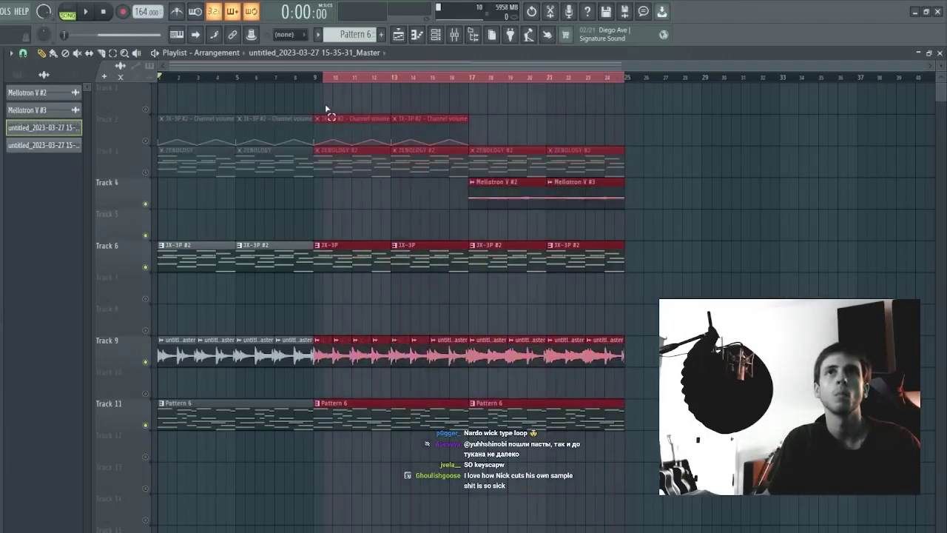
left_click(455, 36)
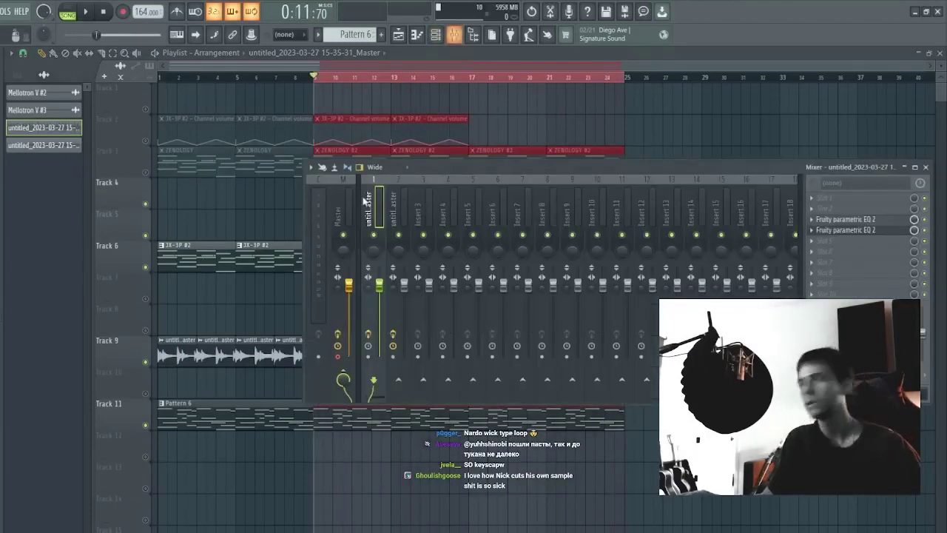
left_click(342, 212)
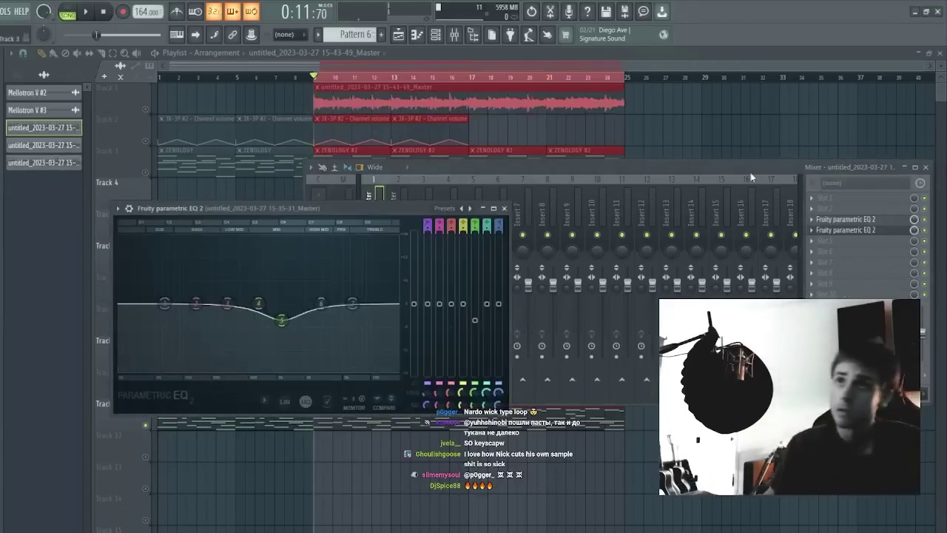
left_click(682, 127)
left_click_drag(718, 123, 362, 291)
key("ctrl+d")
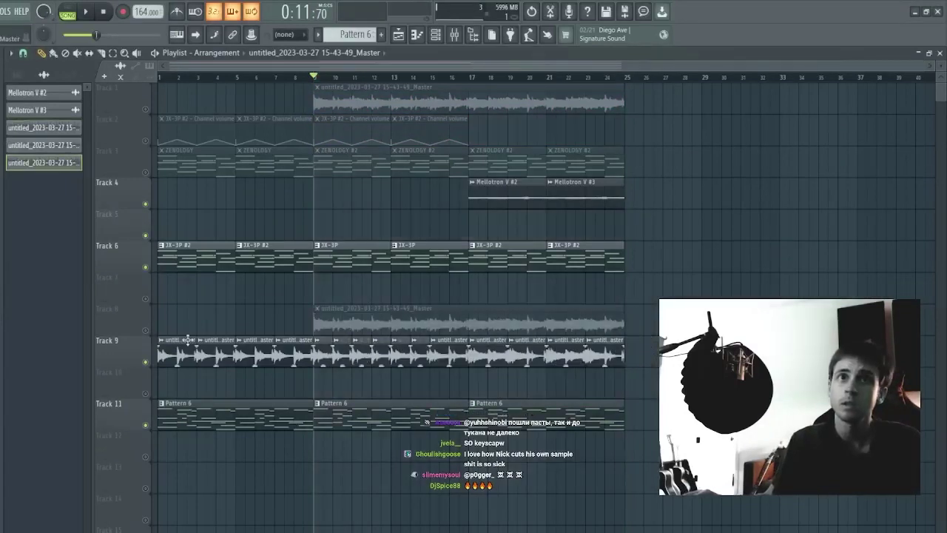
right_click(350, 311)
Step: Compare the sample settings of the Track 9 clip and the rendered clip, and move the rendered clip to bar 1
double_click(322, 356)
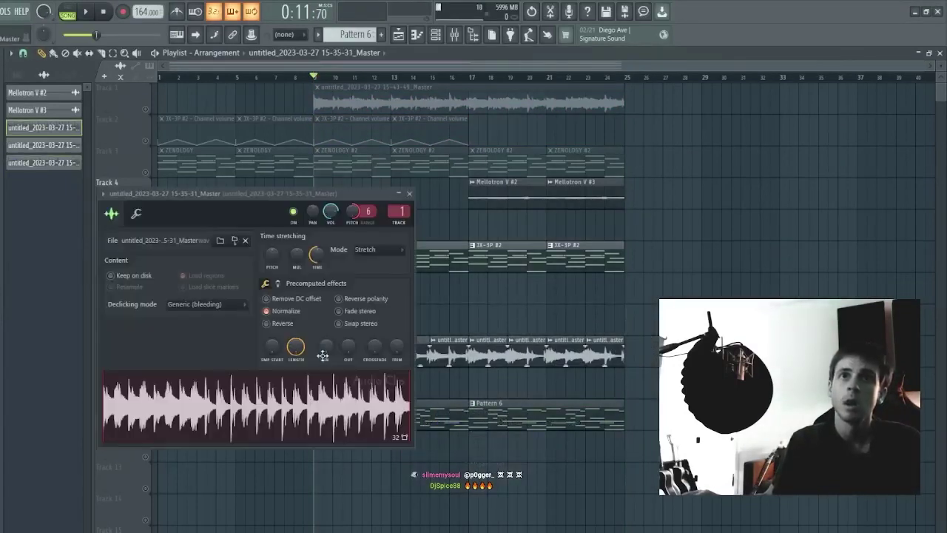
key("Escape")
double_click(504, 109)
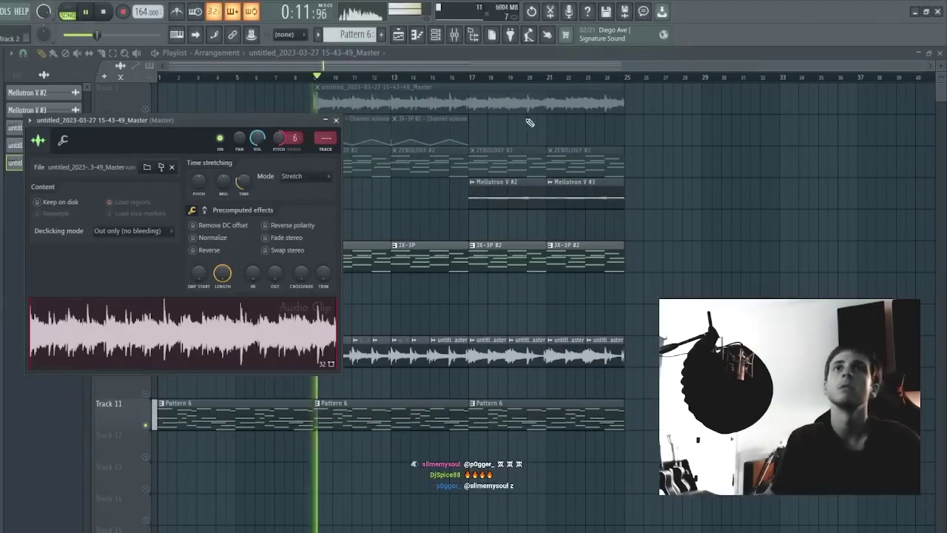
key("Escape")
left_click_drag(465, 97, 180, 109)
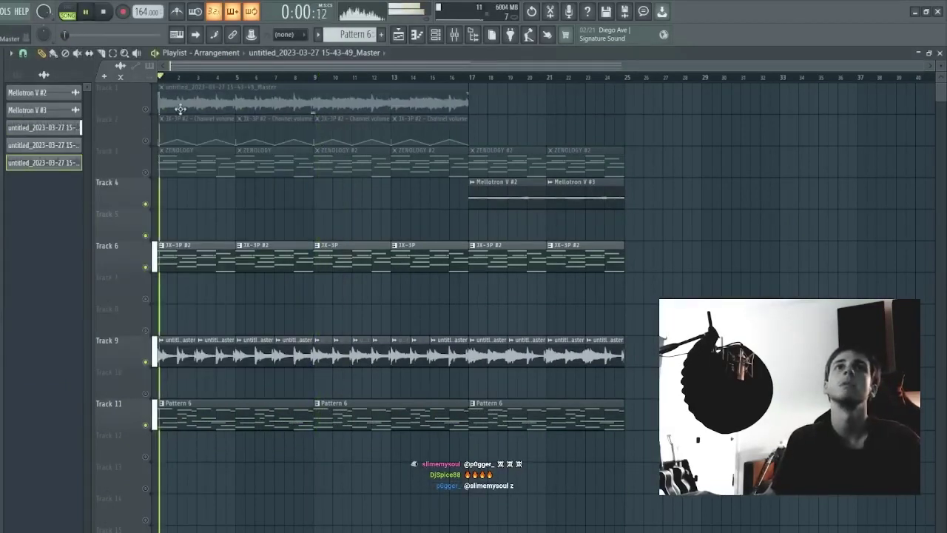
Step: Audition the rendered clip with Track 1 soloed and delete it from the playlist
right_click(145, 362)
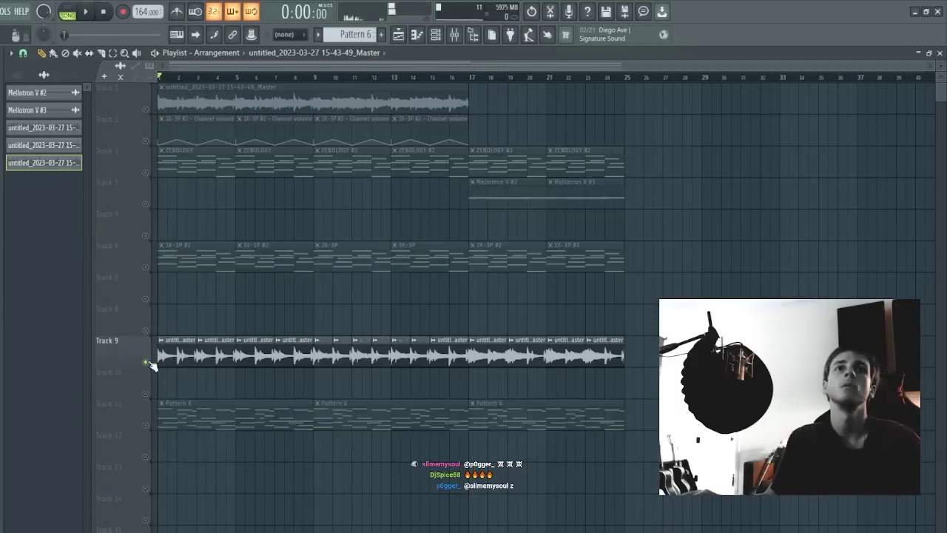
right_click(146, 109)
key("space")
double_click(195, 108)
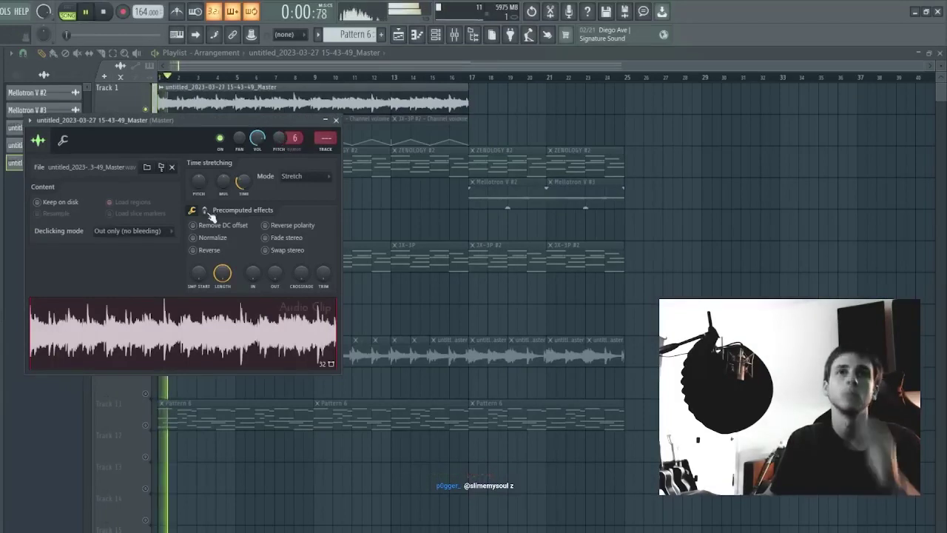
right_click(311, 87)
Step: Enable only Tracks 3 to 6 and delete the ZENOLOGY and Mellotron clips from Tracks 3 and 4
right_click(146, 267)
key("space")
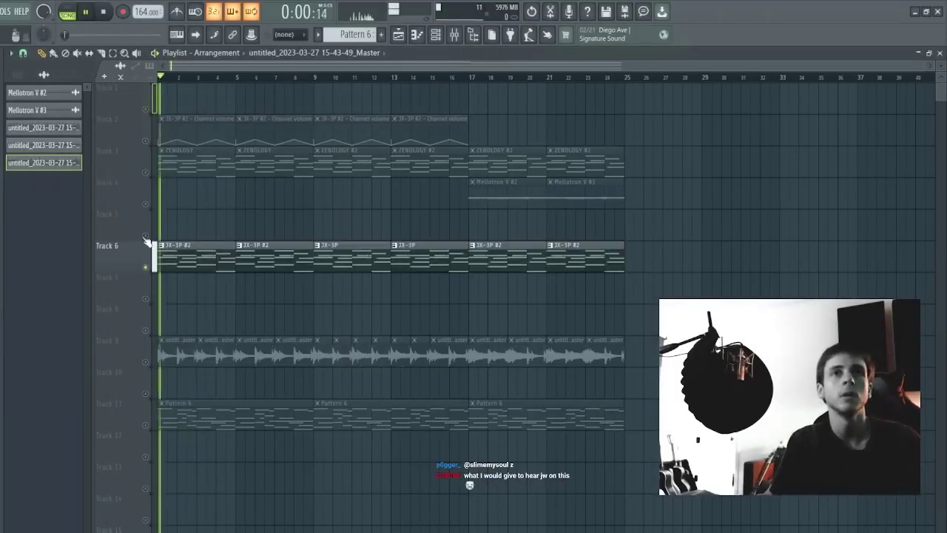
left_click(146, 203)
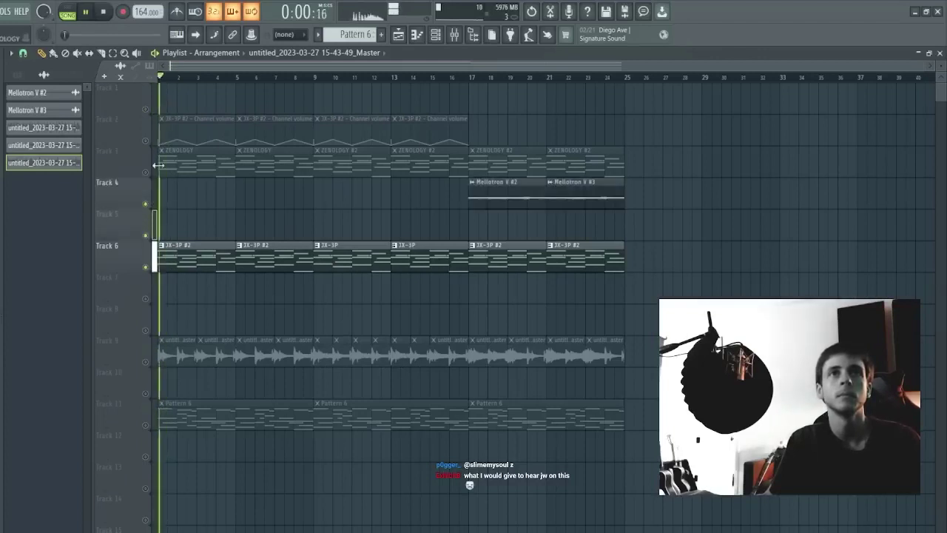
left_click(146, 172)
left_click_drag(164, 165, 746, 160)
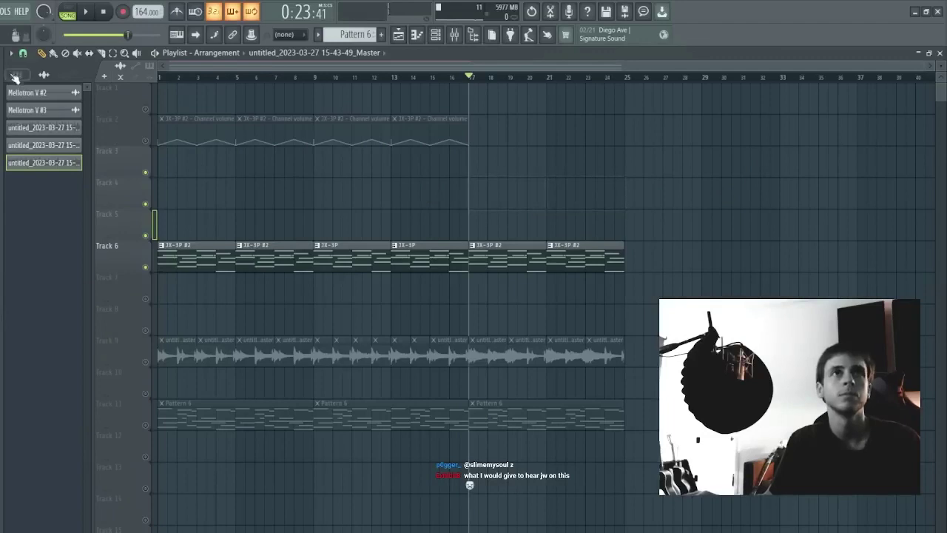
Step: Place four consecutive JX-3P pattern clips on Track 4 across bars 1 to 16
left_click(15, 75)
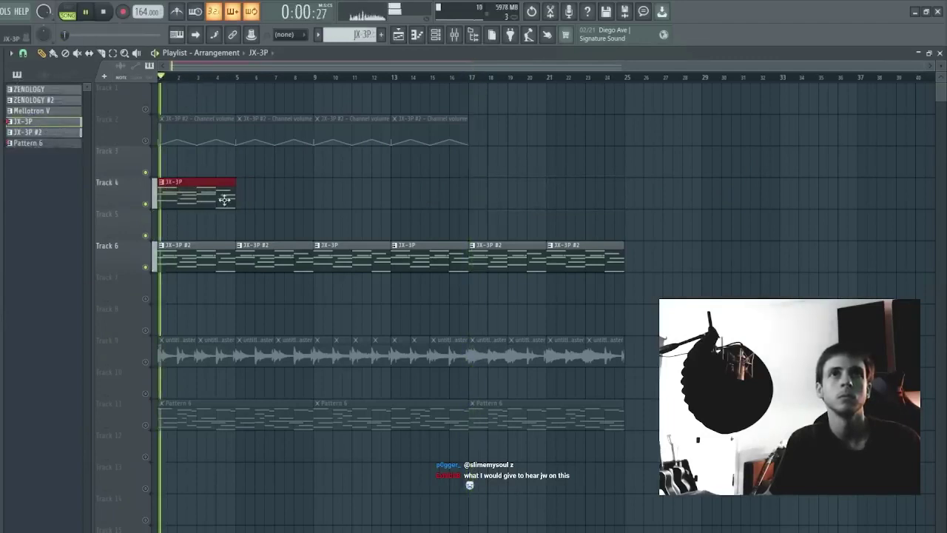
left_click_drag(274, 200, 141, 196)
key("ctrl+b")
left_click_drag(378, 200, 148, 194)
key("ctrl+b")
key("ctrl+d")
Step: Place two JX-3P #2 pattern clips on Track 5 across bars 9 to 16
left_click(43, 133)
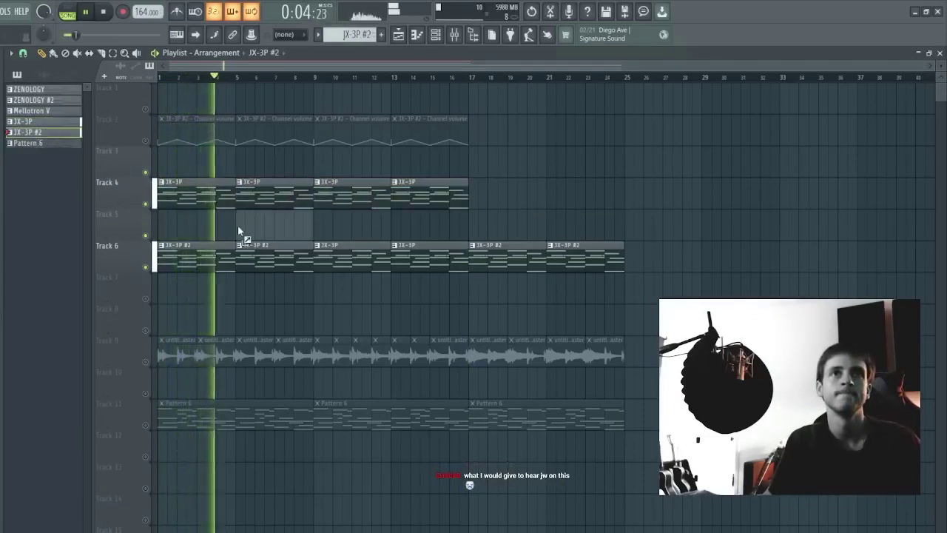
left_click_drag(241, 226, 264, 228)
key("ctrl+b")
key("ctrl+d")
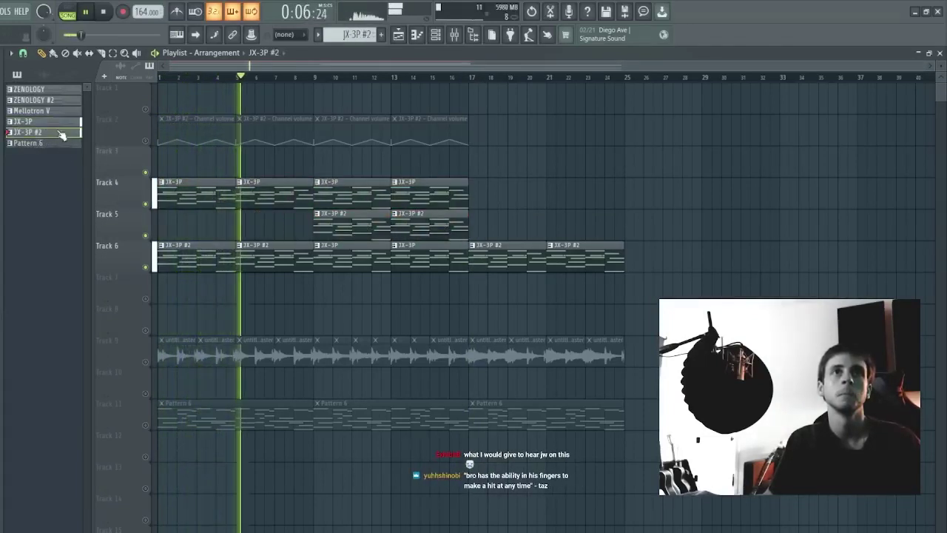
Step: Place two Mellotron V pattern clips on Track 4 across bars 17 to 24
left_click(39, 112)
left_click(471, 199)
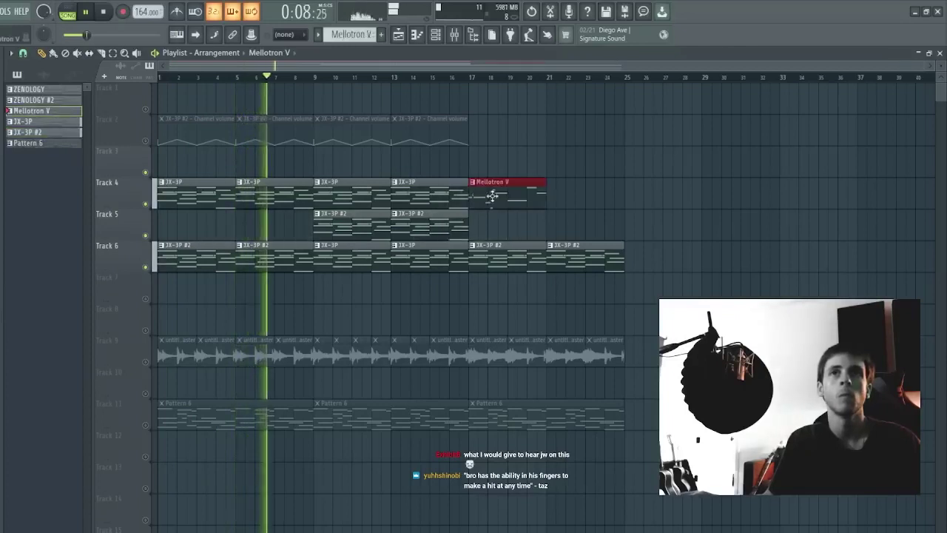
key("ctrl+b")
key("ctrl+d")
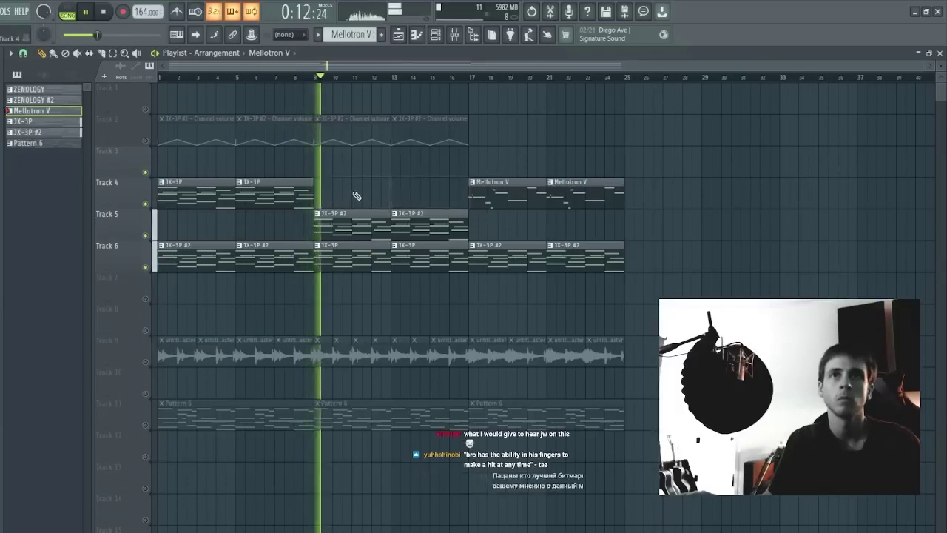
Step: Delete the two JX-3P clips on Track 4 across bars 9 to 16
key("ctrl+z")
left_click(351, 225)
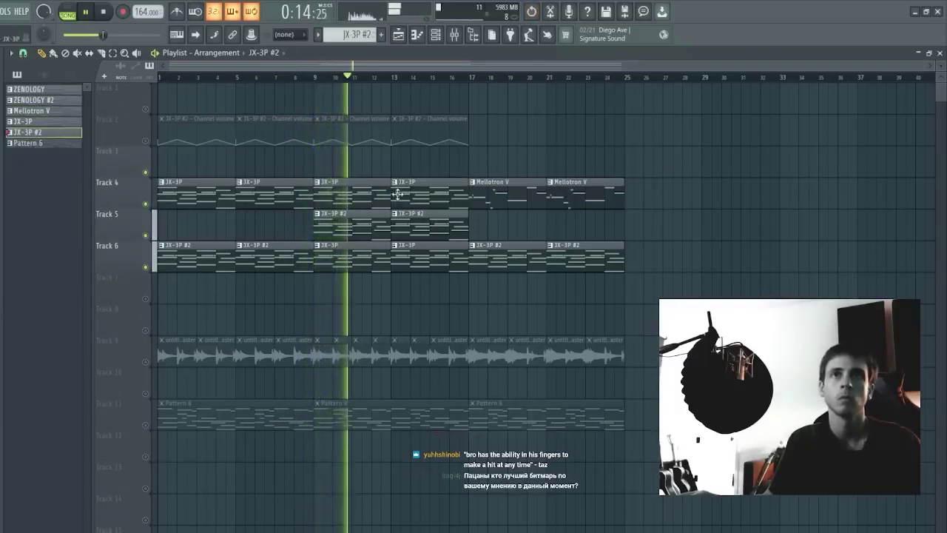
right_click(399, 194)
right_click(380, 191)
left_click(436, 37)
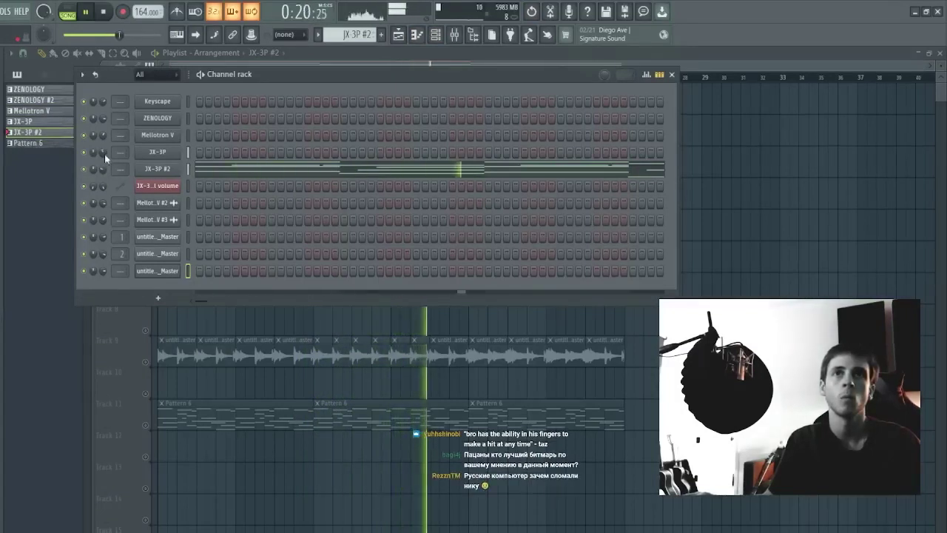
key("F6")
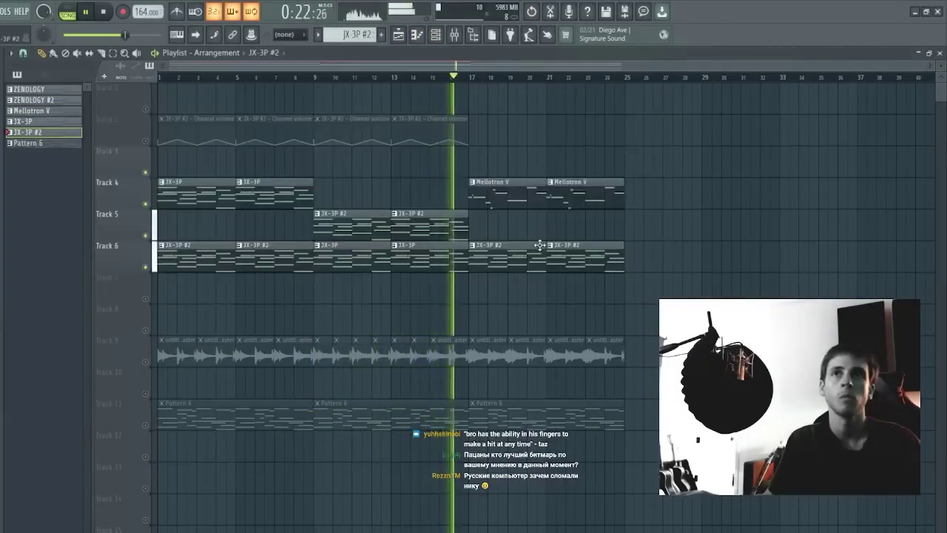
Step: Duplicate the Mellotron V clips on Track 4 across bars 25 to 32, removing the extra copies from Track 6
left_click_drag(508, 180, 560, 247)
key("ctrl+b")
key("ctrl+d")
right_click(682, 253)
Step: Copy the two JX-3P #2 clips on Track 5 to bars 25 to 32, leaving bars 17 to 24 empty
left_click_drag(517, 224, 366, 224)
key("ctrl+b")
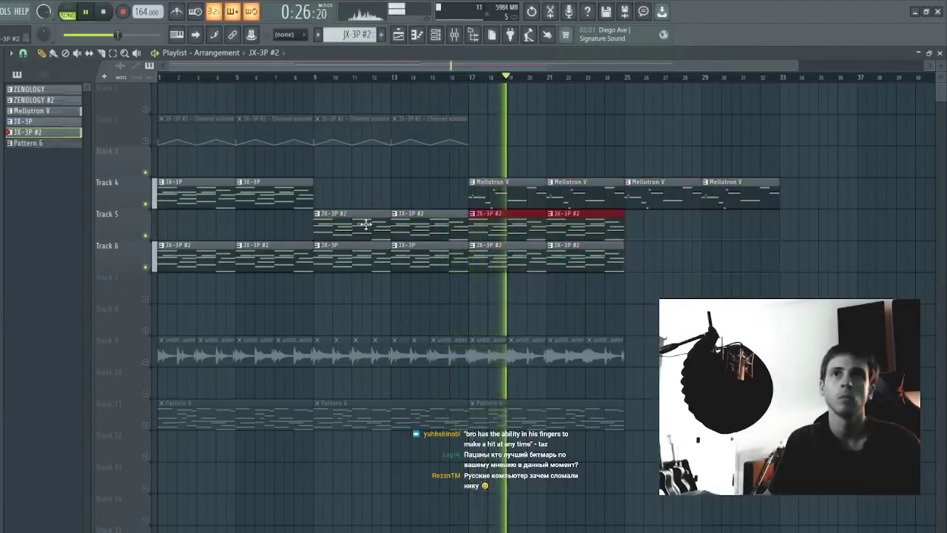
key("ctrl+b")
right_click(518, 227)
key("ctrl+z")
key("ctrl+z")
right_click(579, 226)
right_click(527, 225)
left_click_drag(478, 225, 683, 223)
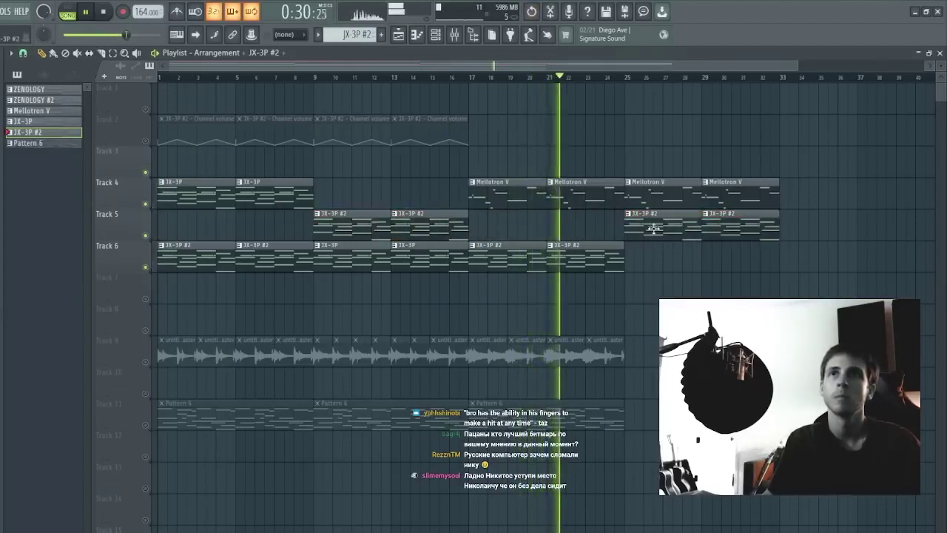
Step: Duplicate the Track 5 JX-3P #2 clips across bars 33 to 40 and select the whole arrangement
key("ctrl+b")
key("ctrl+d")
scroll(740, 87, "down", 2)
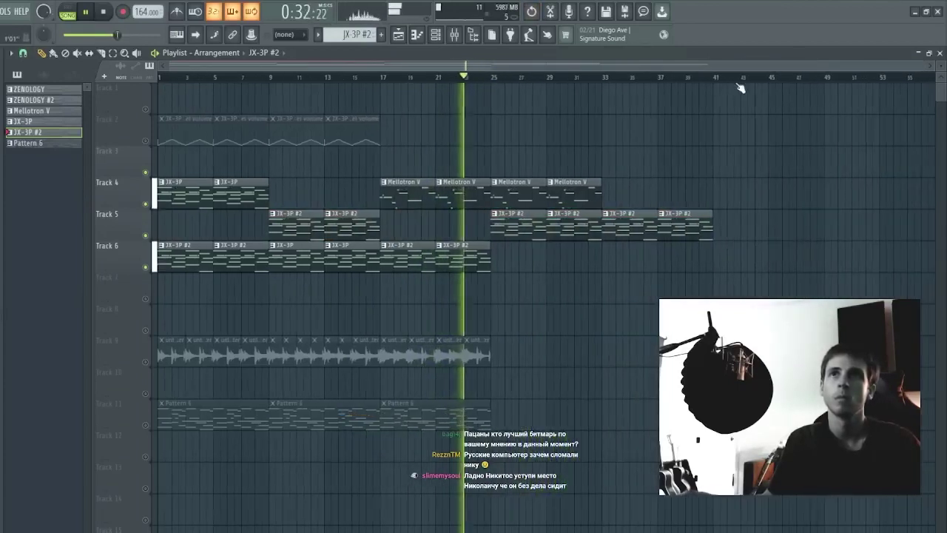
key("ctrl+a")
left_click(454, 34)
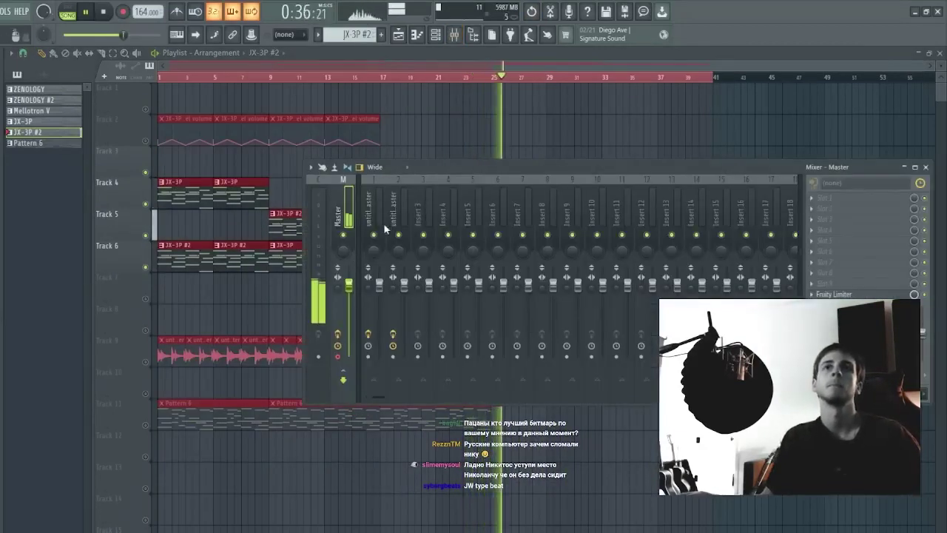
key("F9")
Step: Delete the Track 5 clips across bars 25 to 32 and copy the two JX-3P clips on Track 6 to those bars
right_click(525, 231)
right_click(566, 228)
left_click_drag(434, 224, 274, 219)
left_click_drag(293, 252, 361, 253)
left_click_drag(366, 255, 586, 255)
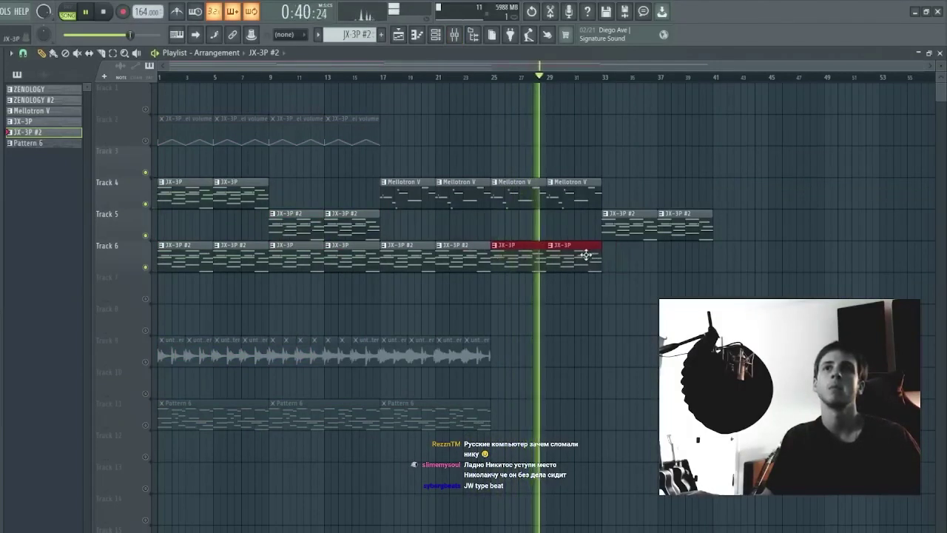
Step: Delete the Track 5 clips across bars 33 to 40 and duplicate the JX-3P clips on Track 6 across those bars
right_click(655, 215)
right_click(613, 215)
key("ctrl+b")
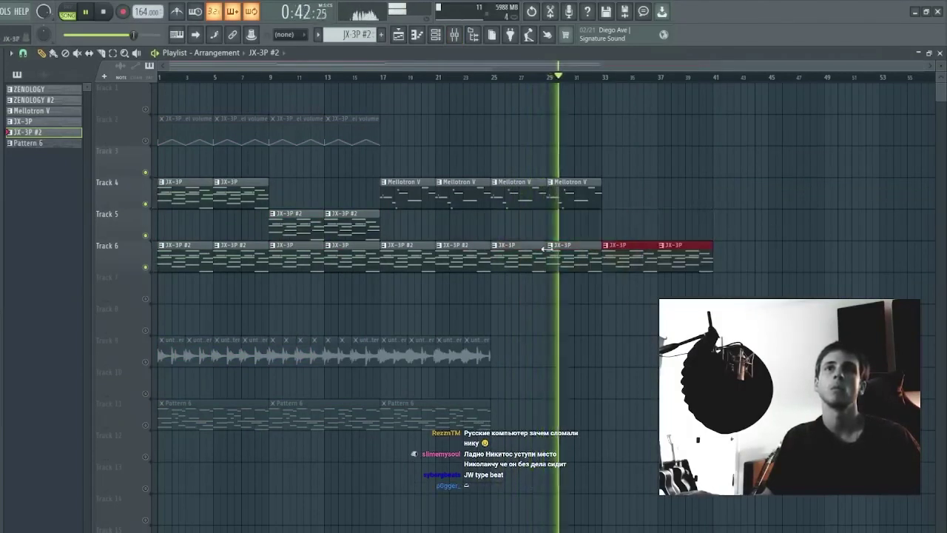
key("ctrl+d")
Step: Select bars 1 to 40 and render the master output to an audio clip on Track 1
left_click_drag(713, 79, 157, 79)
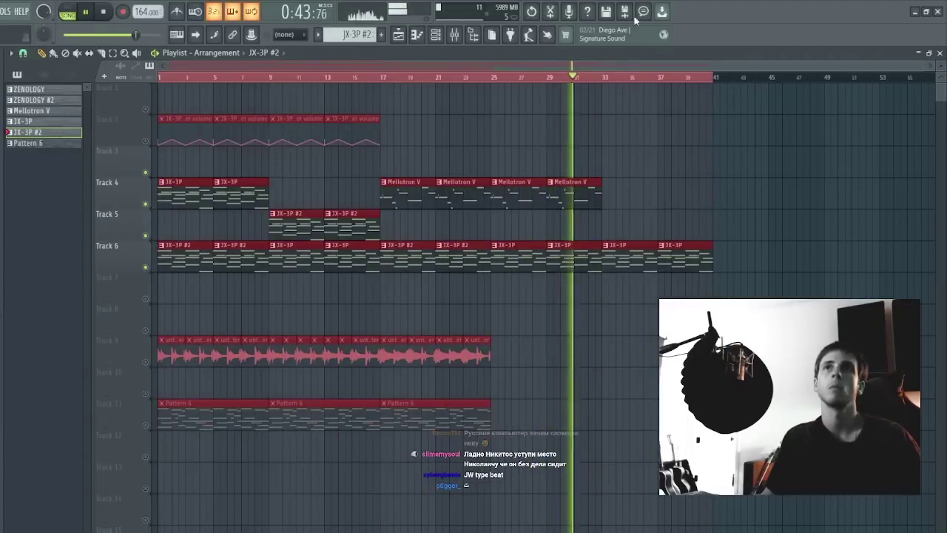
left_click(456, 35)
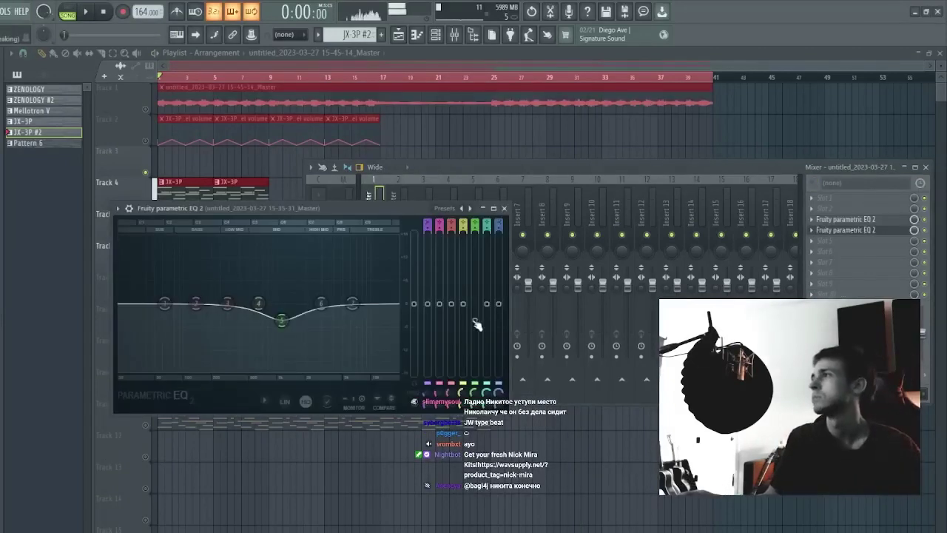
left_click(598, 471)
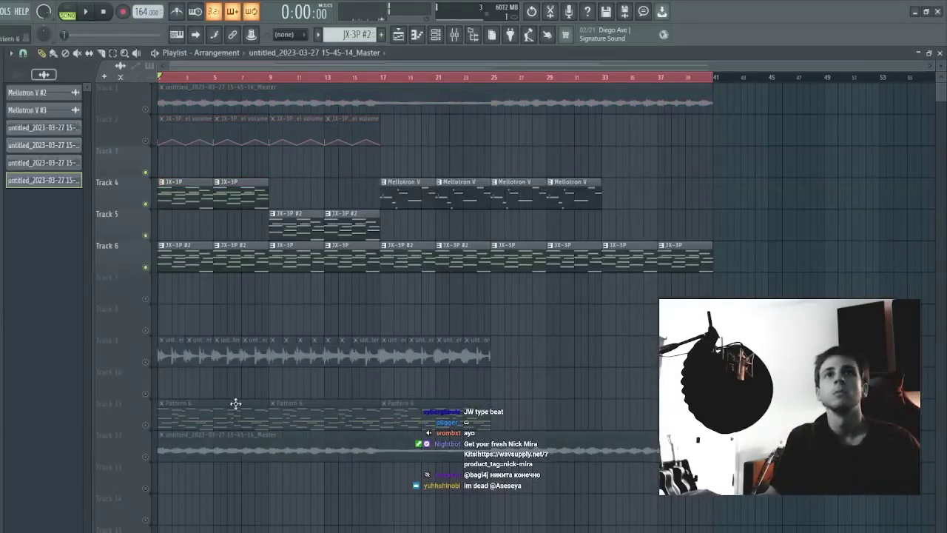
Step: Audition the rendered clip with only Track 1 enabled and inspect its channel settings
right_click(145, 109)
key("space")
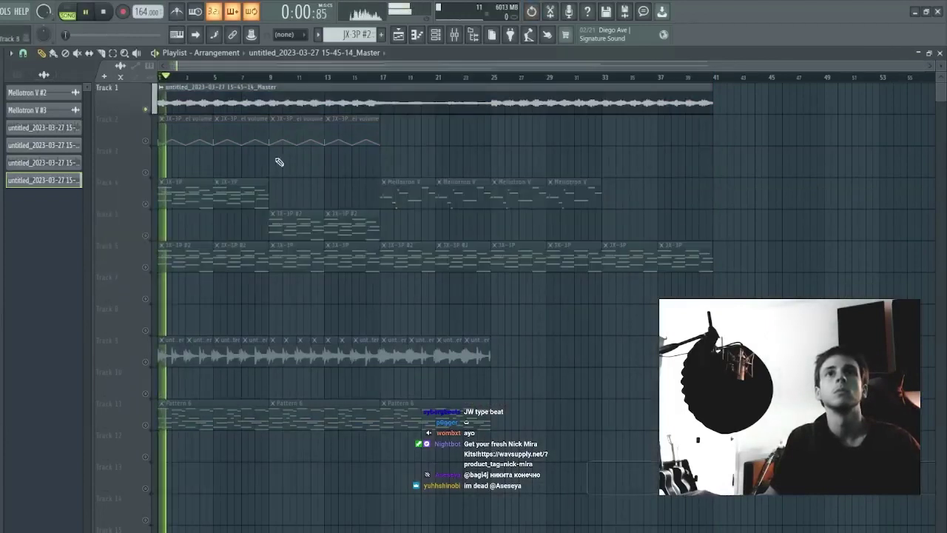
double_click(222, 98)
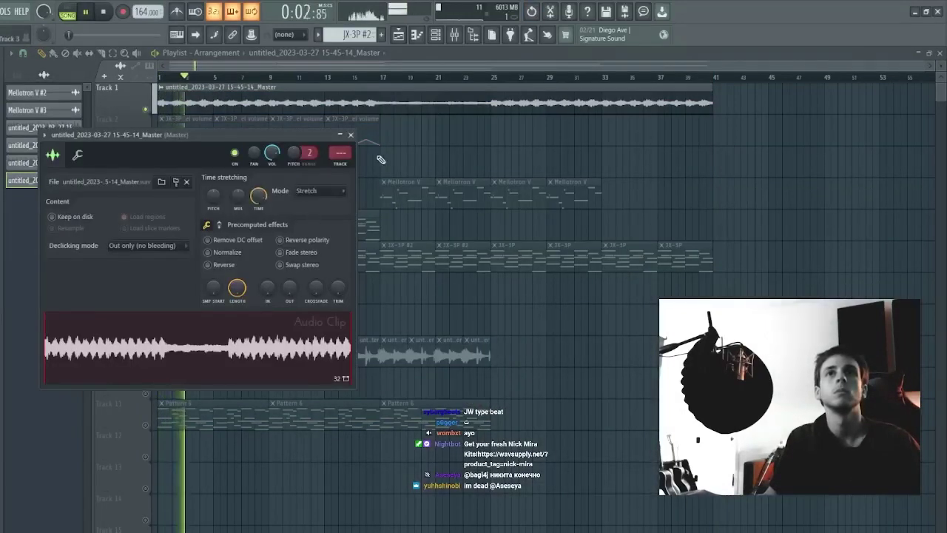
key("Escape")
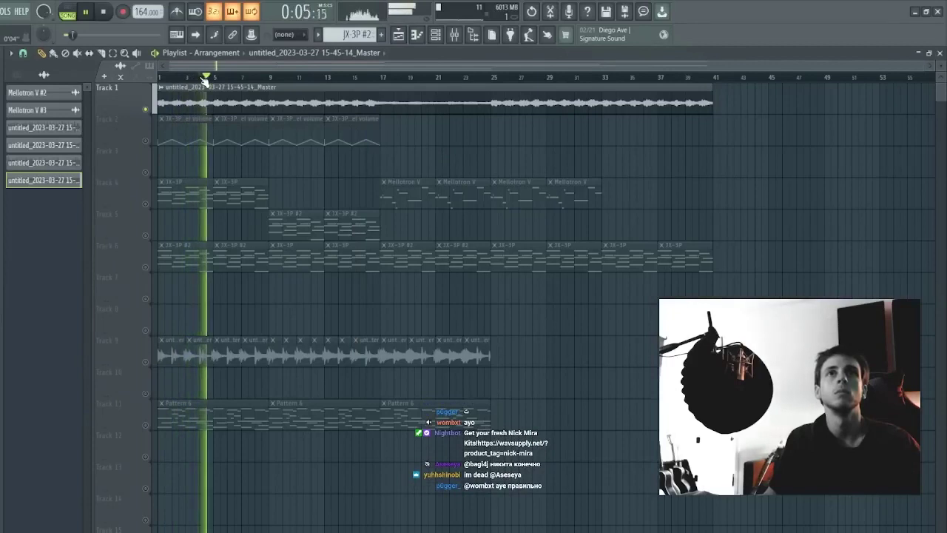
Step: Slice the rendered clip near bar 4, discard its first piece and move the rest to the start of Track 10
left_click(204, 78)
key("c")
left_click(205, 91)
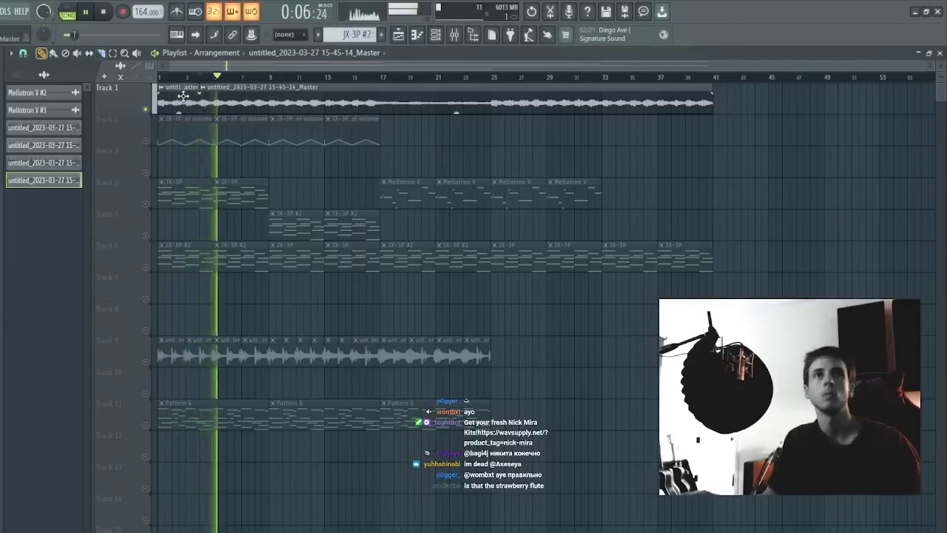
left_click_drag(183, 97, 144, 377)
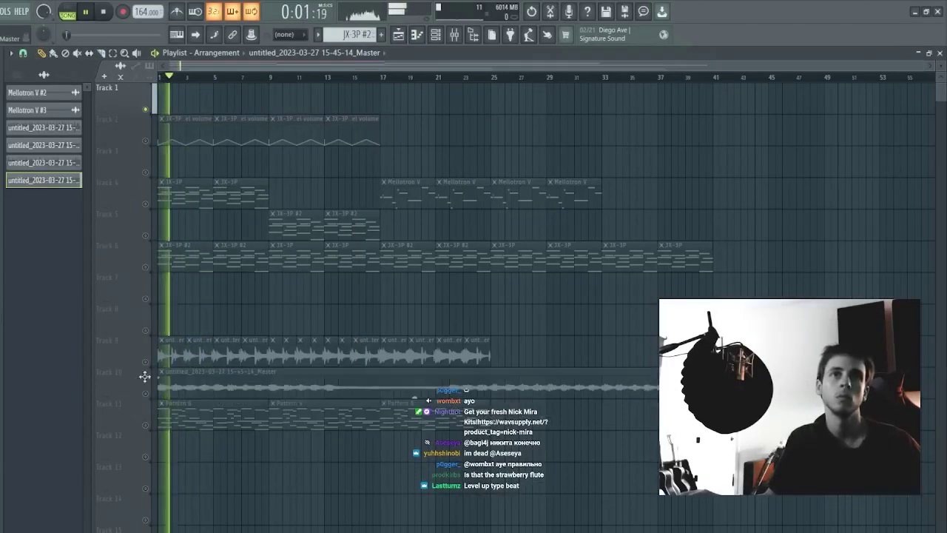
Step: Check the rendered clip's channel settings and play the sliced loop with only Track 9 soloed
left_click(146, 393)
left_click(146, 363)
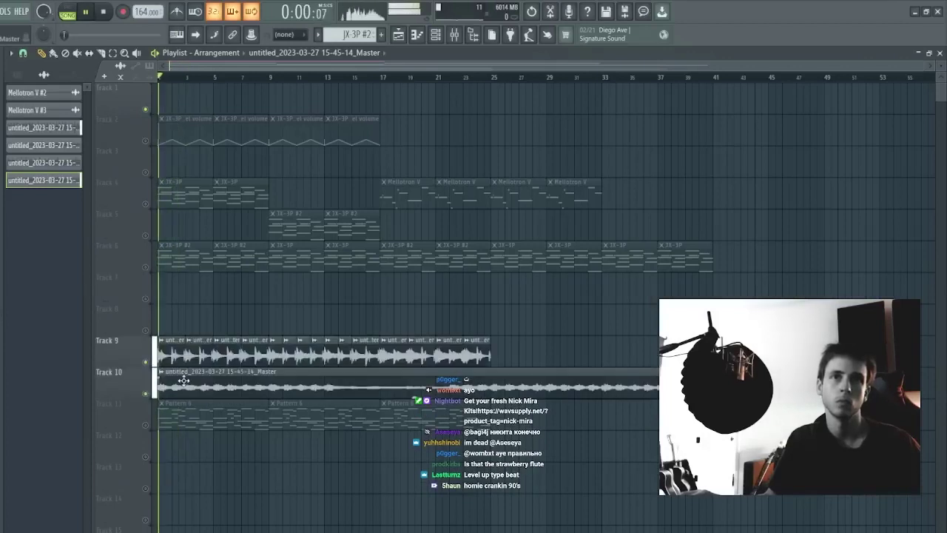
double_click(184, 380)
key("Escape")
right_click(145, 362)
key("space")
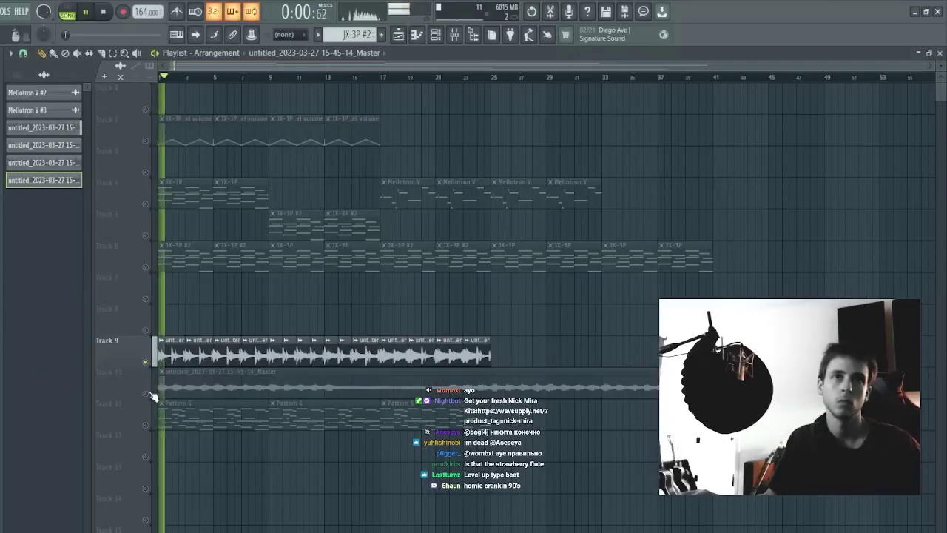
Step: Compare Tracks 10 and 9 by ear and adjust the rendered clip's channel pitch with a pitch range of 6
key("space")
right_click(146, 393)
double_click(203, 379)
key("space")
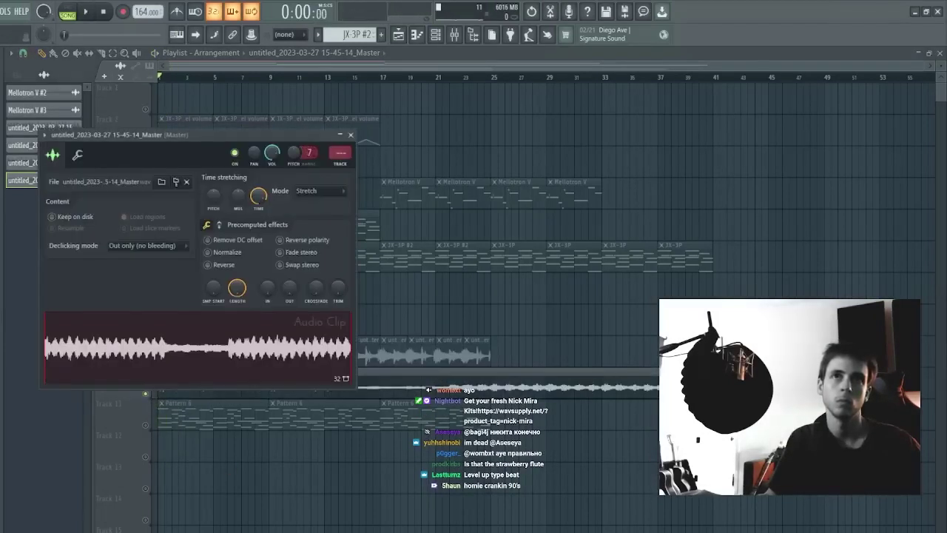
key("Escape")
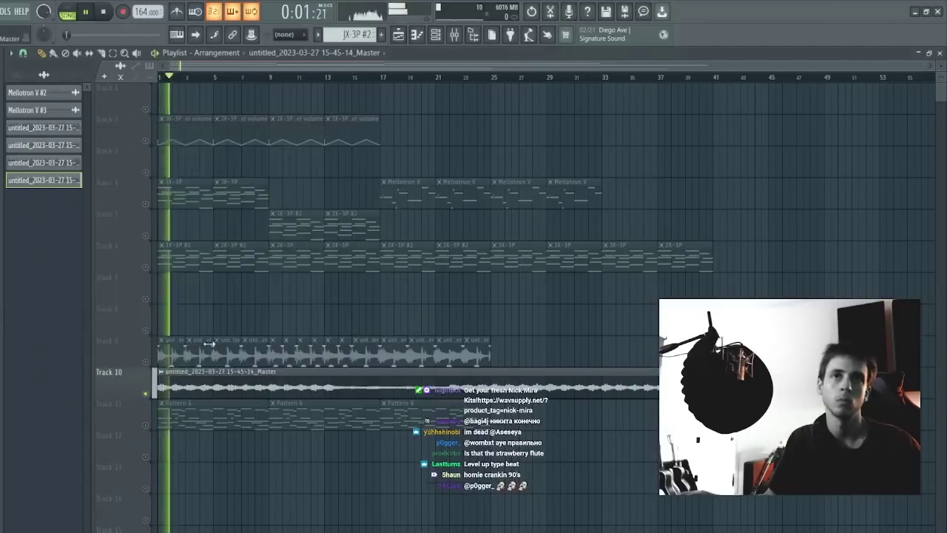
right_click(147, 363)
key("space")
double_click(200, 381)
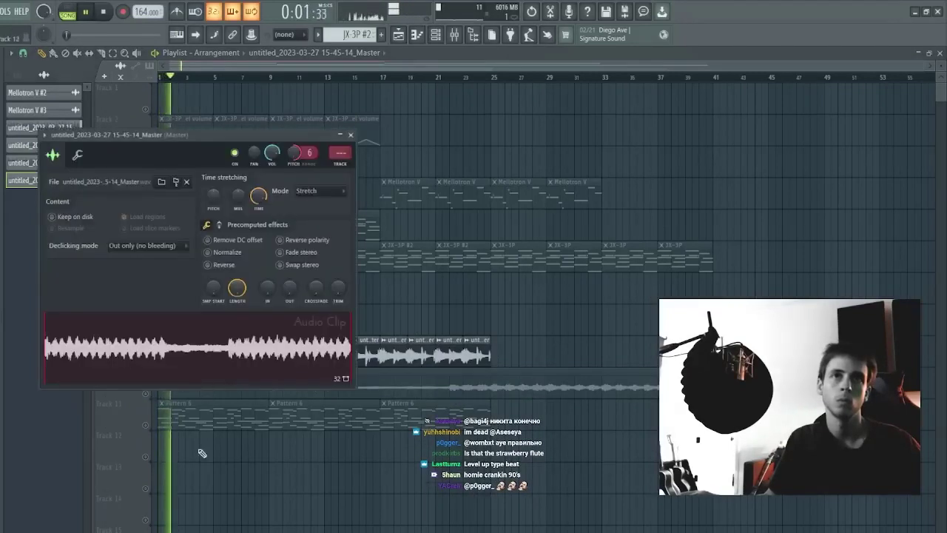
key("Escape")
Step: Solo Track 10 and adjust the rendered clip's time-stretching pitch while auditioning it
right_click(146, 394)
key("space")
key("space")
double_click(198, 382)
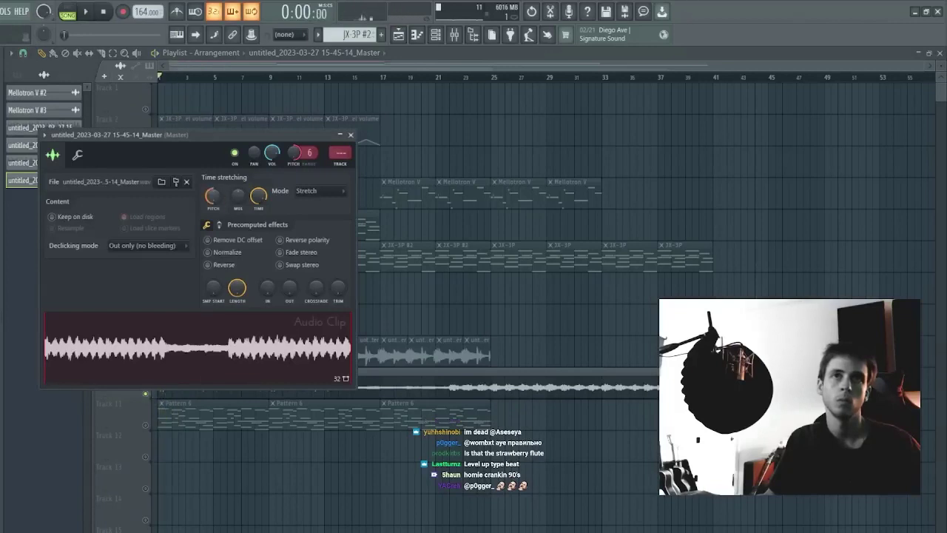
key("Escape")
Step: Audition the Track 10 clip from several positions between bar 9 and bar 25
left_click(271, 77)
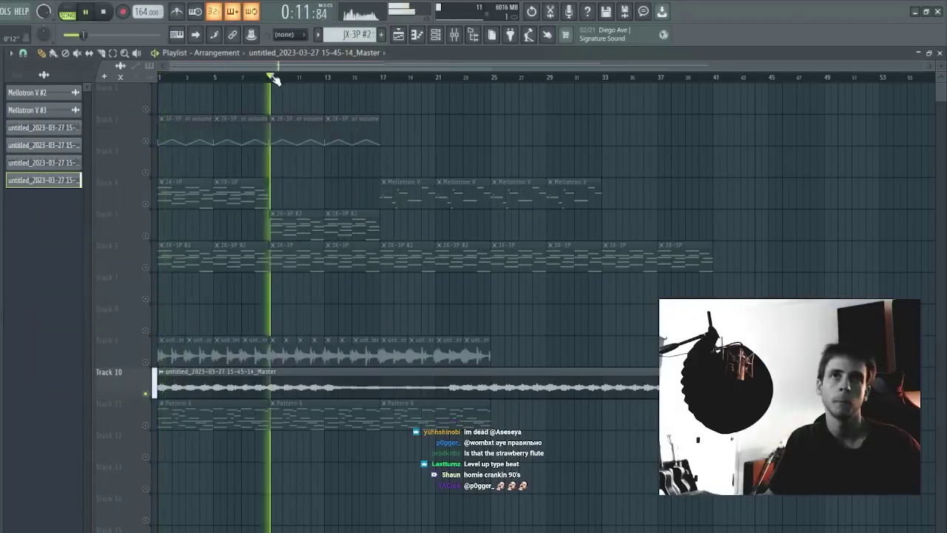
left_click(346, 77)
left_click(343, 77)
left_click(431, 80)
left_click(447, 80)
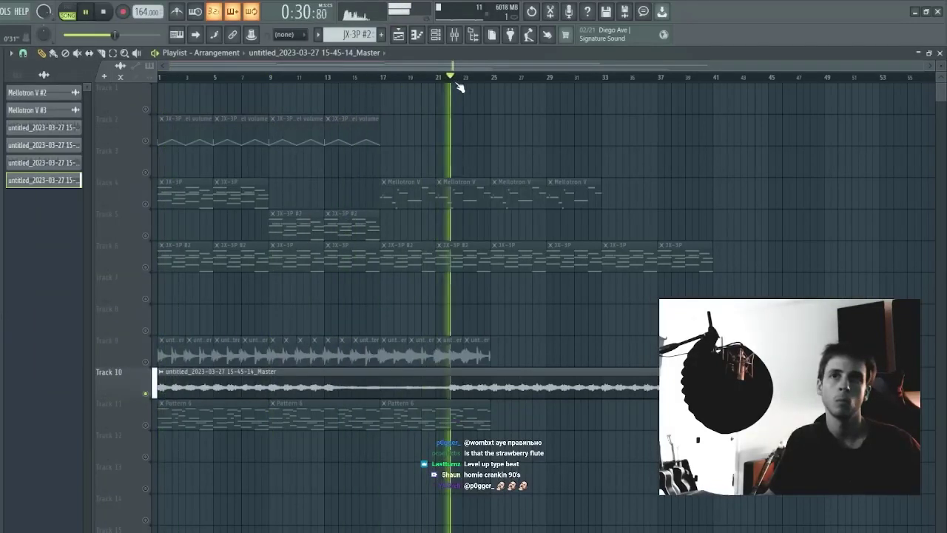
left_click(491, 77)
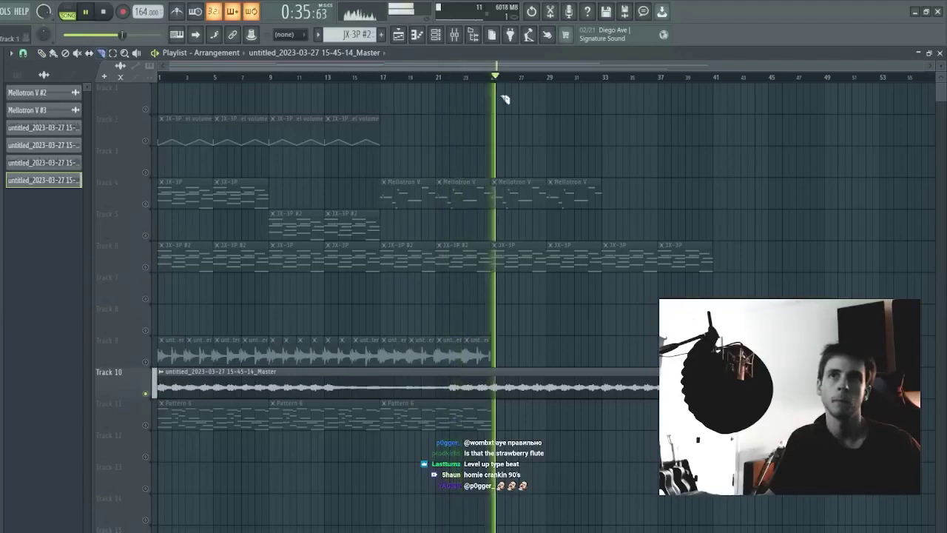
Step: Slice the Track 10 clip at bar 25, delete the part before it and move the rest to bar 17
left_click(500, 382)
key("p")
right_click(482, 380)
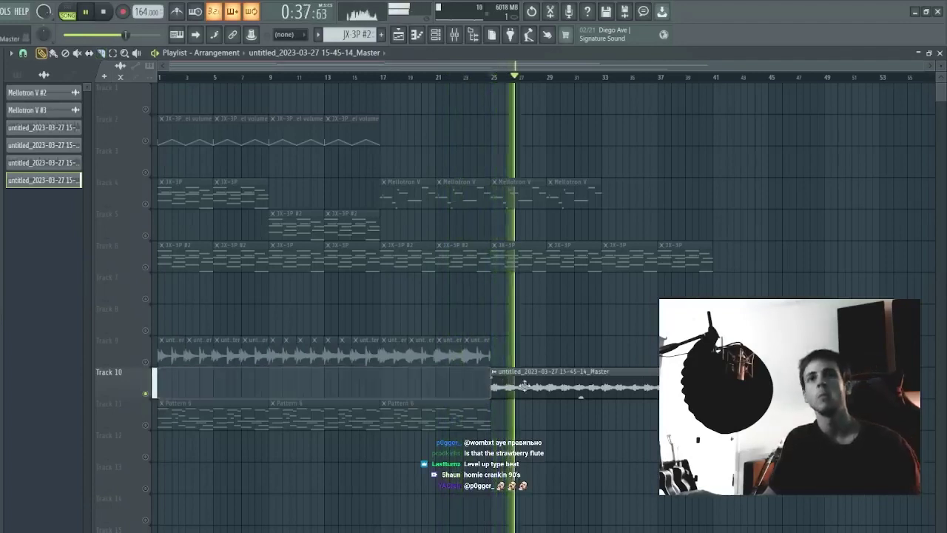
left_click_drag(523, 384, 410, 384)
key("space")
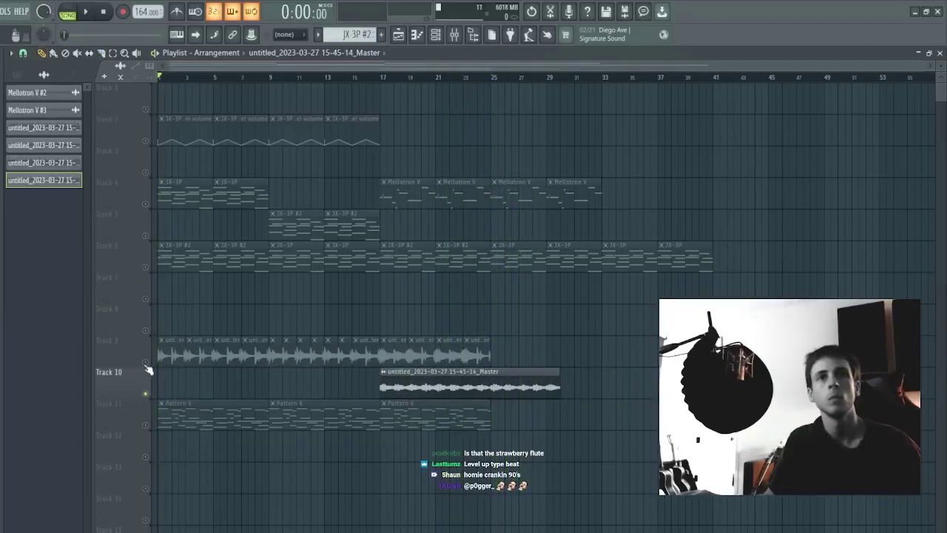
Step: Enable Tracks 9 and 11 and delete the loop clips on Track 9 across bars 1 to 8
left_click(145, 362)
left_click(145, 425)
key("space")
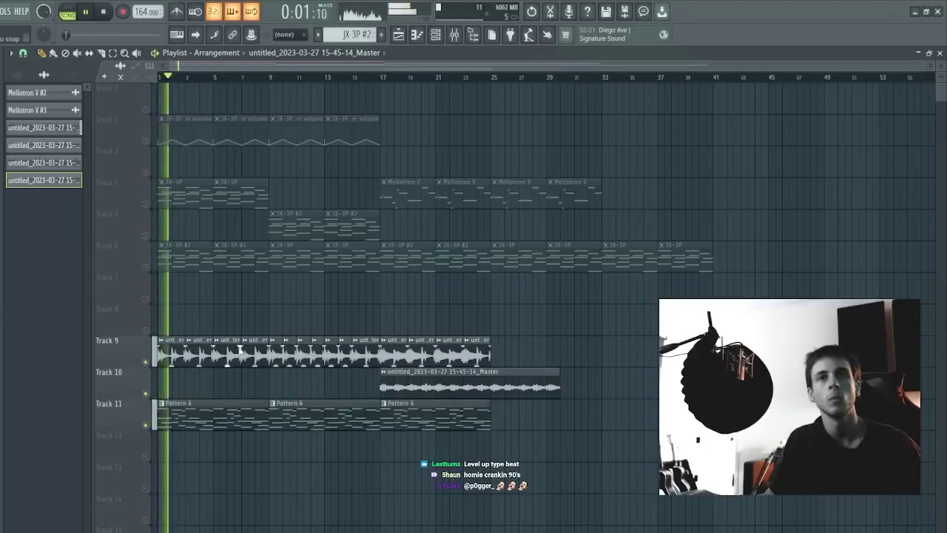
right_click(171, 347)
right_click(200, 343)
right_click(226, 342)
right_click(255, 342)
Step: Move the rendered clip on Track 10 to bar 1 and trim it to span bars 1 to 8
key("space")
key("space")
left_click_drag(399, 372, 176, 369)
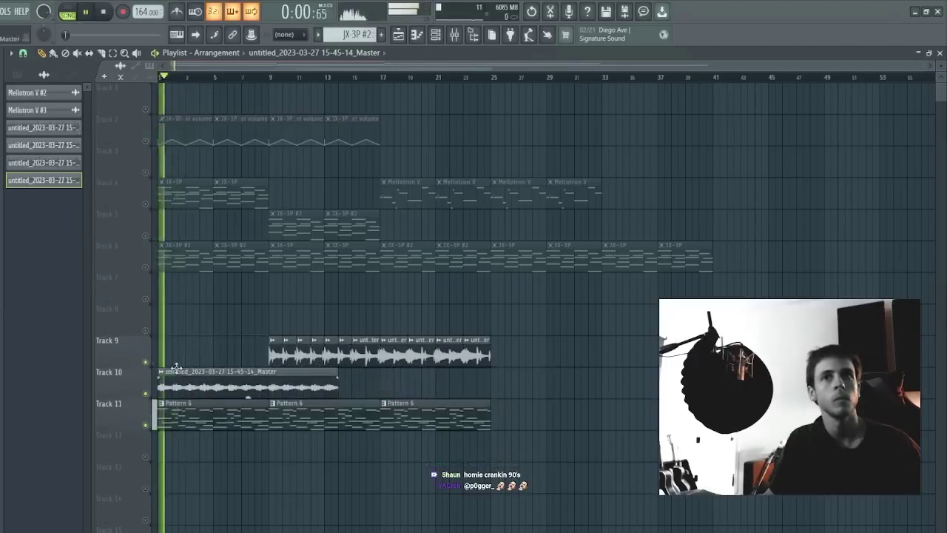
left_click_drag(337, 386, 276, 386)
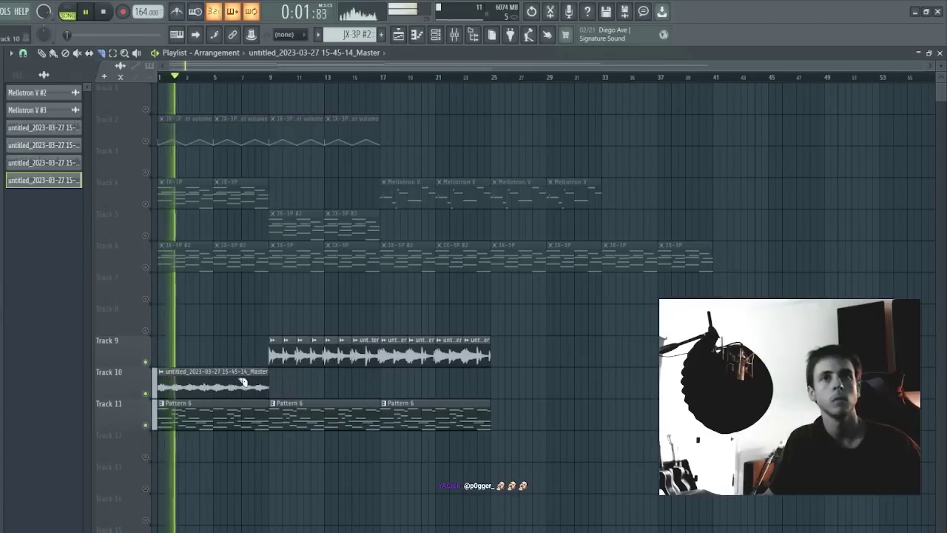
Step: Add a long fade-in to the rendered clip on Track 10 and replay the arrangement from the start
key("p")
left_click_drag(160, 378, 230, 381)
key("space")
key("space")
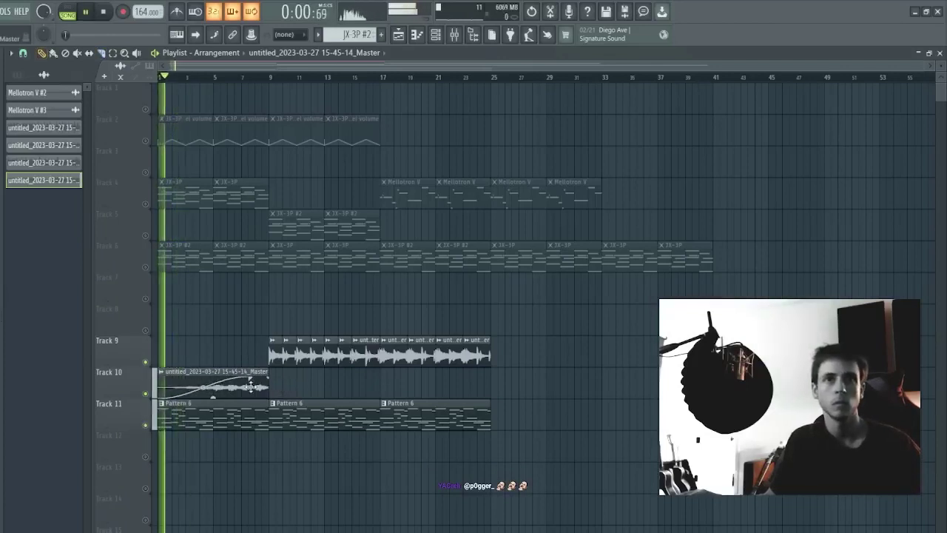
scroll(250, 385, "down", 1)
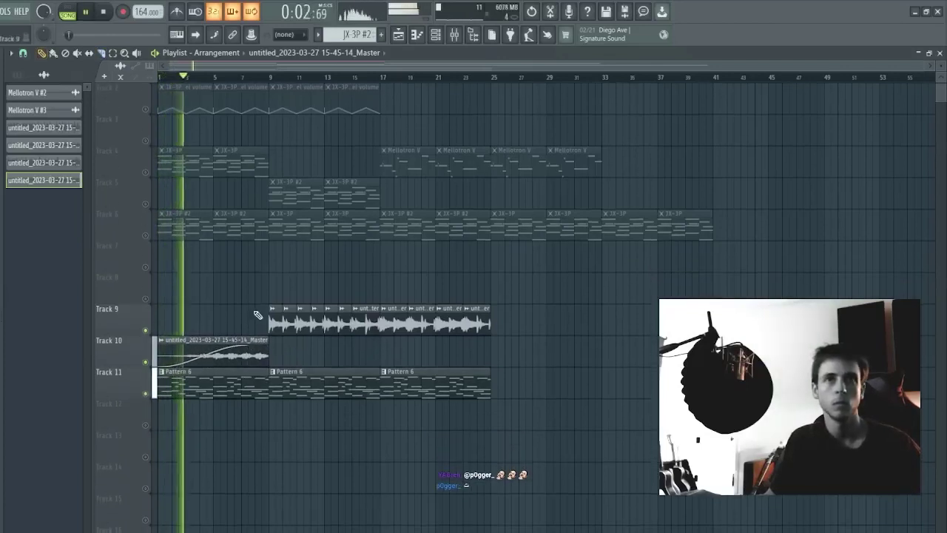